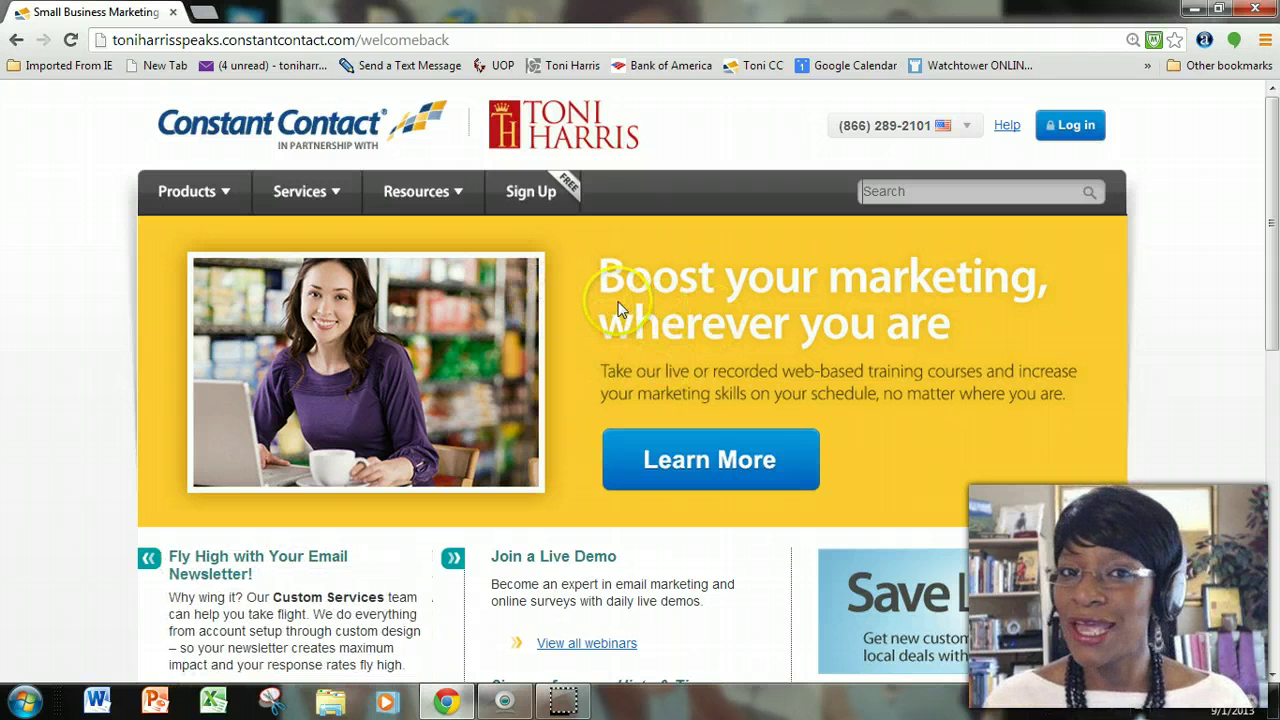
Log in to Constant Contact by entering the account password on the sign-in page.
click(1080, 126)
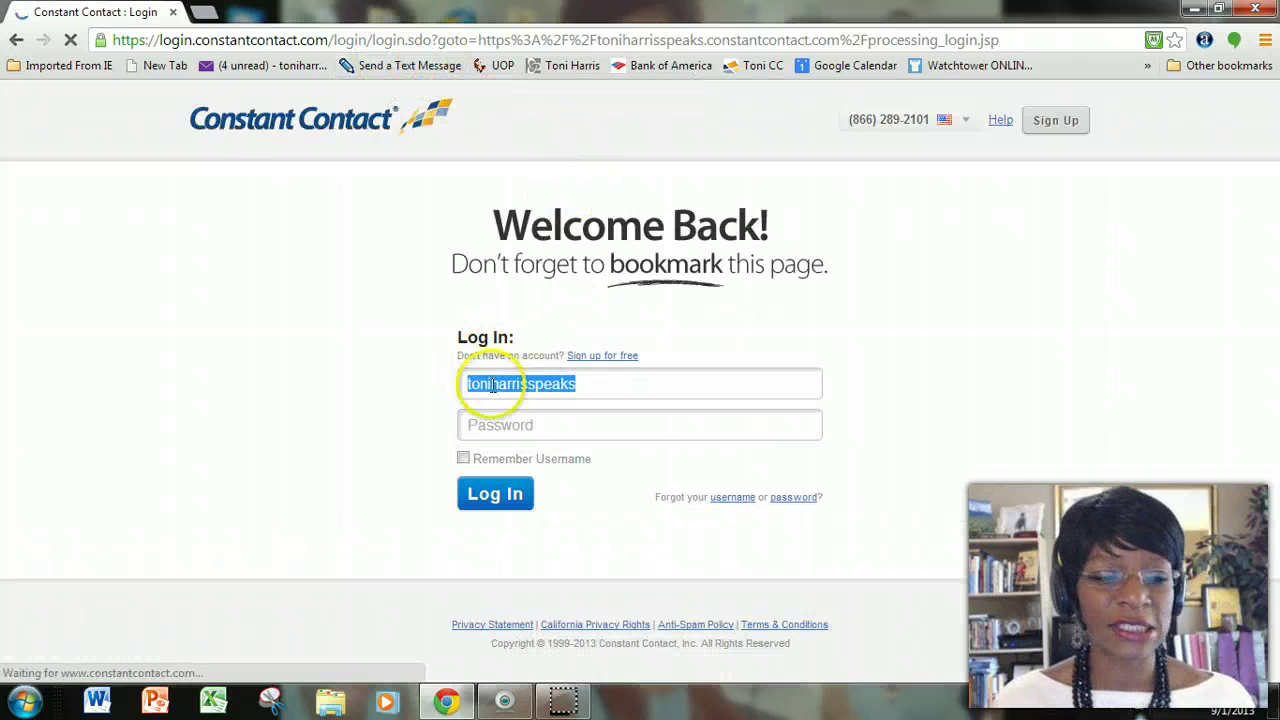
click(522, 425)
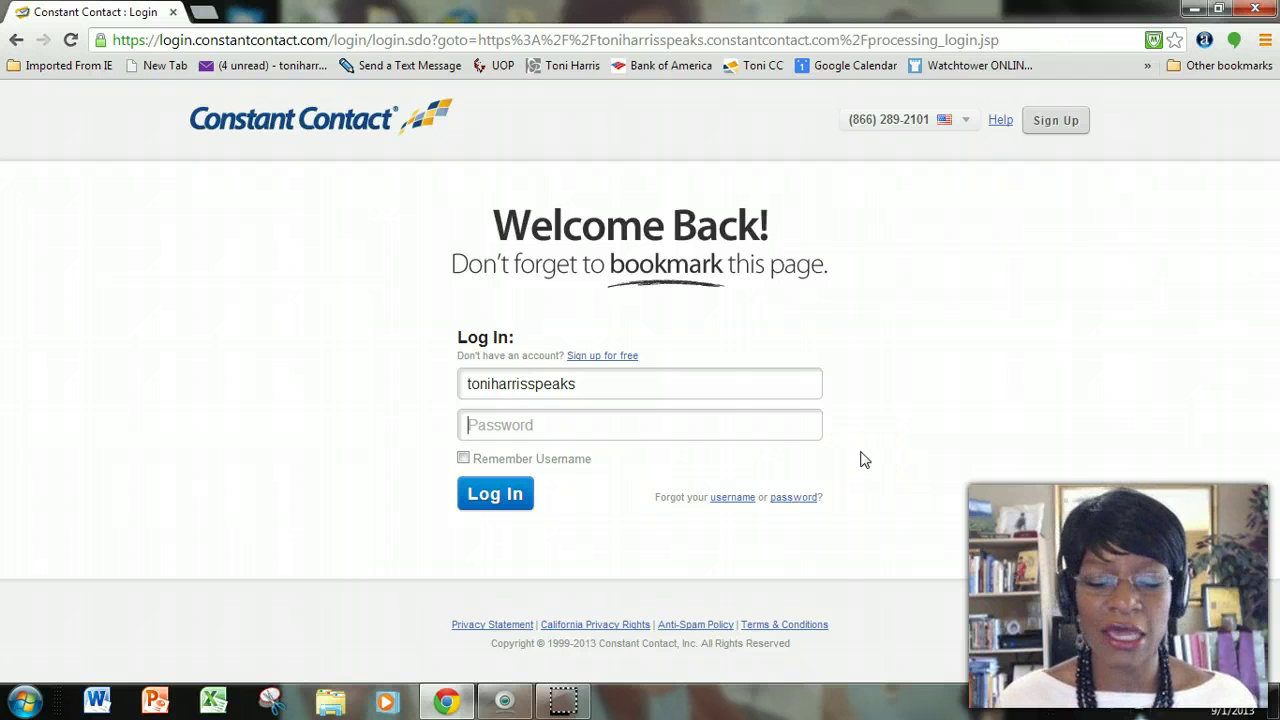
text(•••)
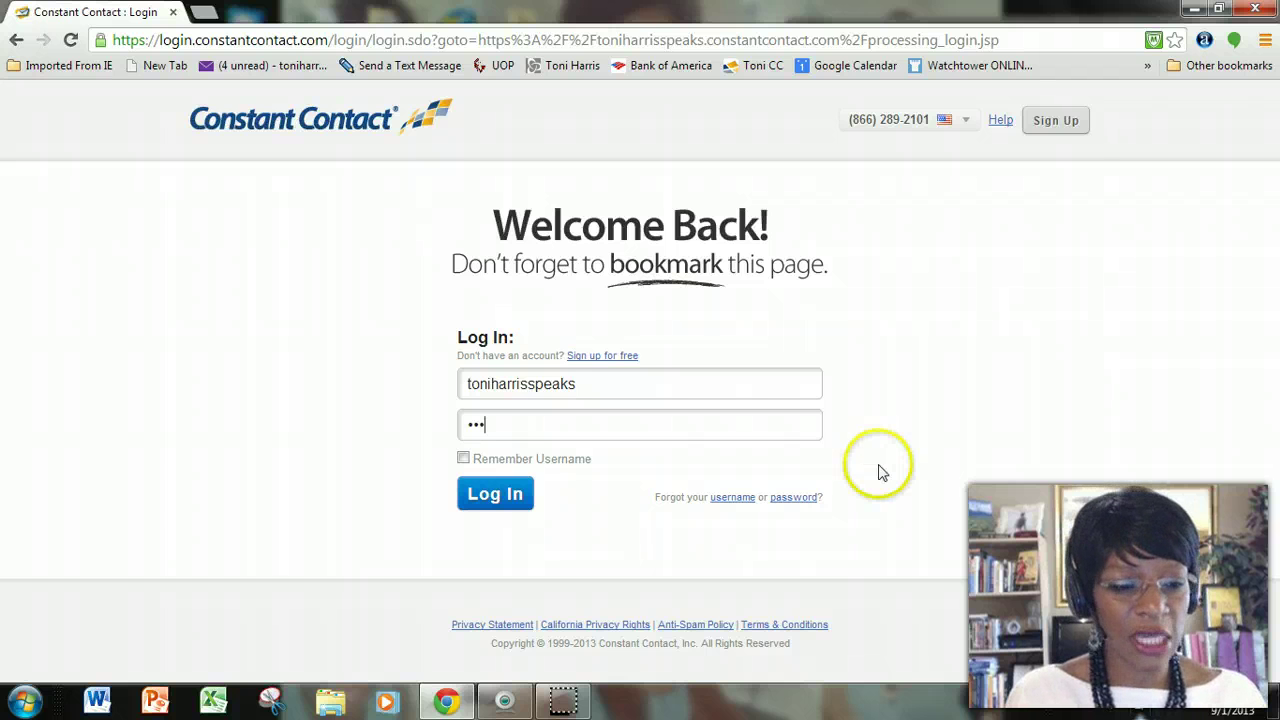
text(••••)
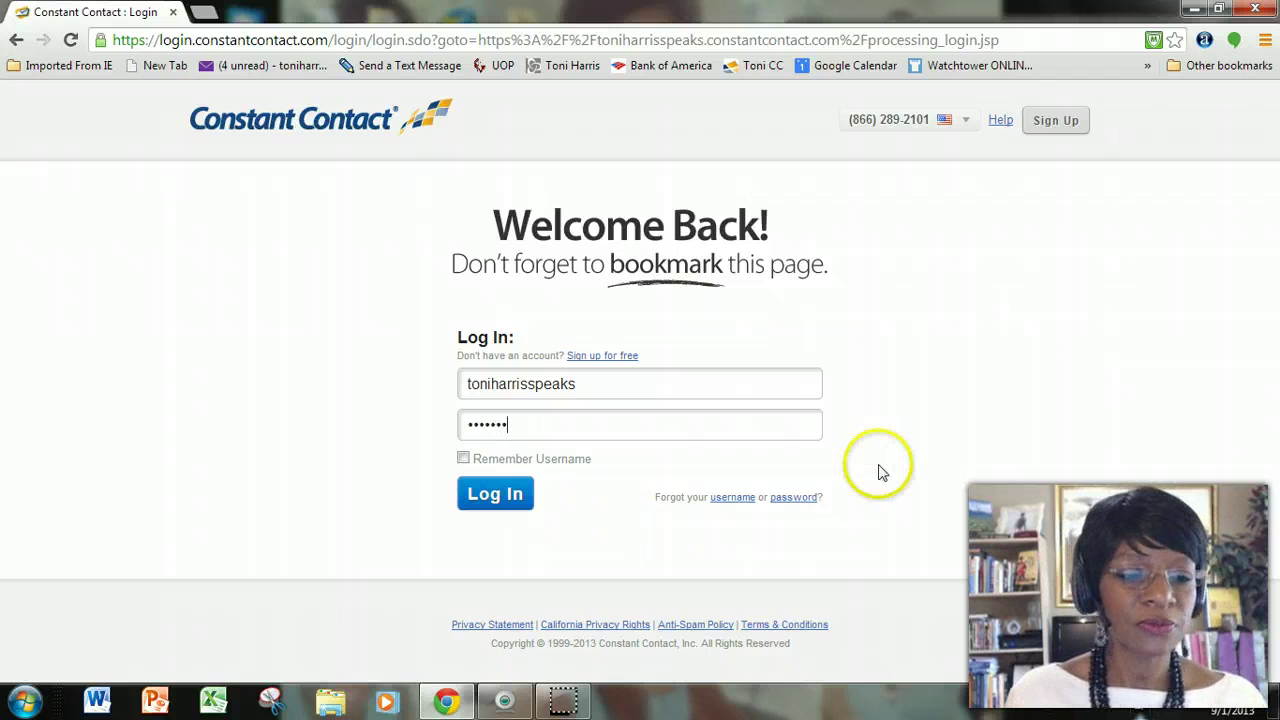
click(478, 502)
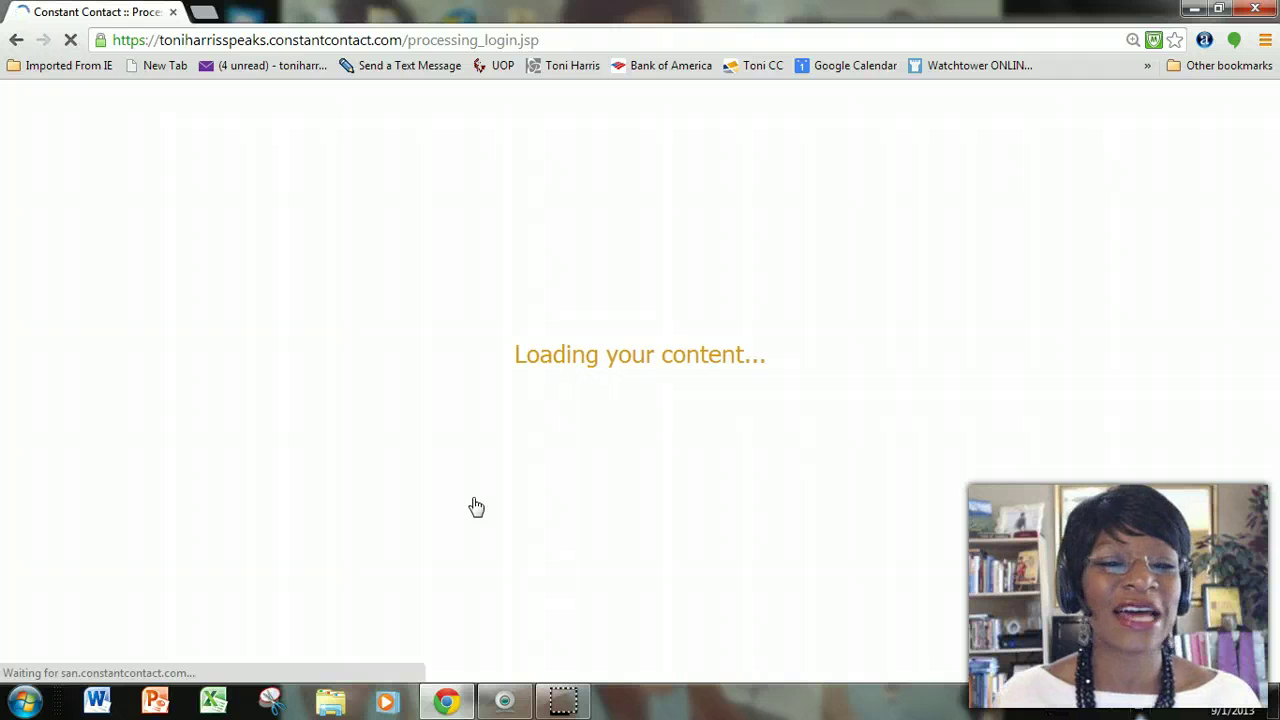
Turn off Show bookmarks bar in the browser while the Home dashboard loads.
right_click(1090, 66)
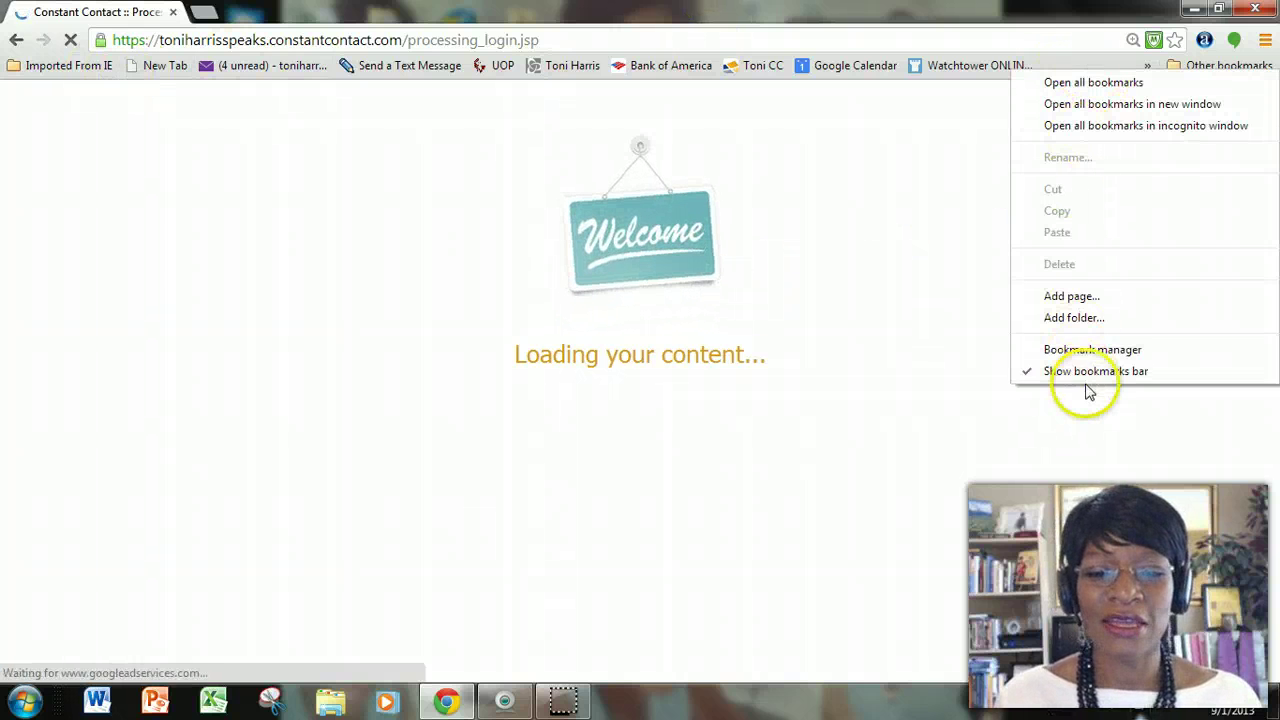
click(1086, 374)
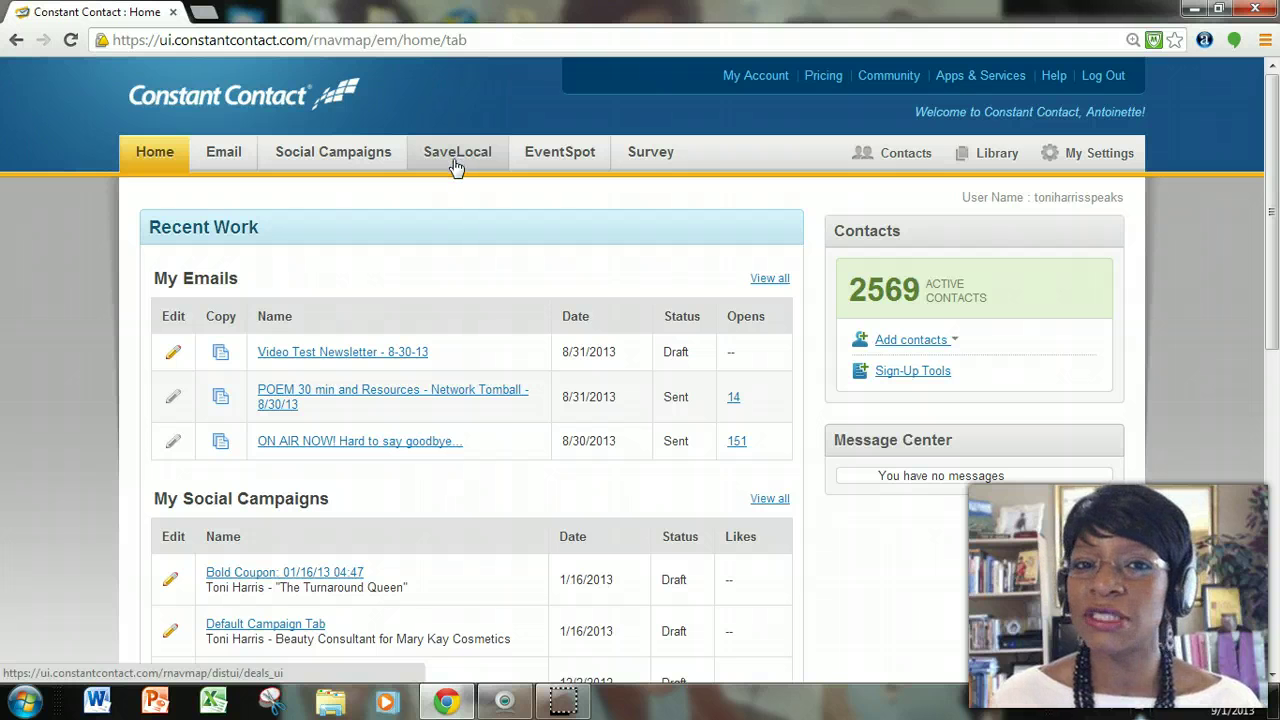
Go to the EventSpot tab's My Events page listing active events like Third Coast Event.
click(551, 158)
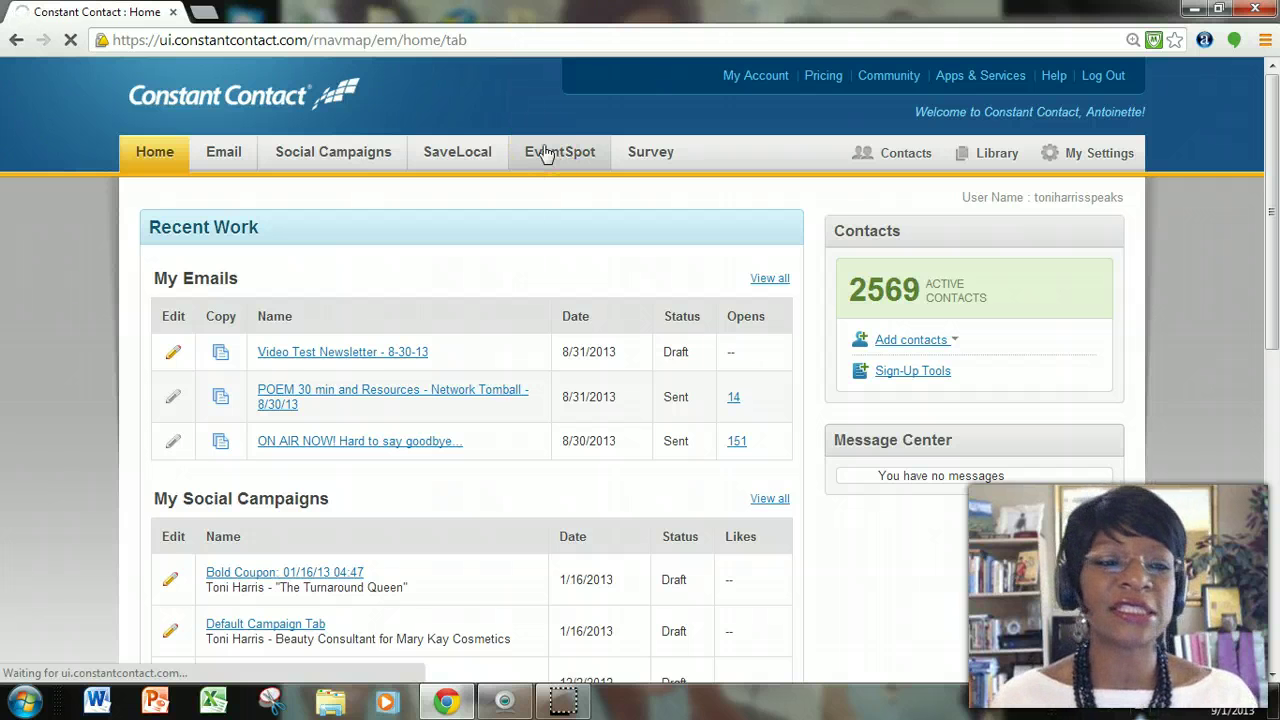
click(558, 160)
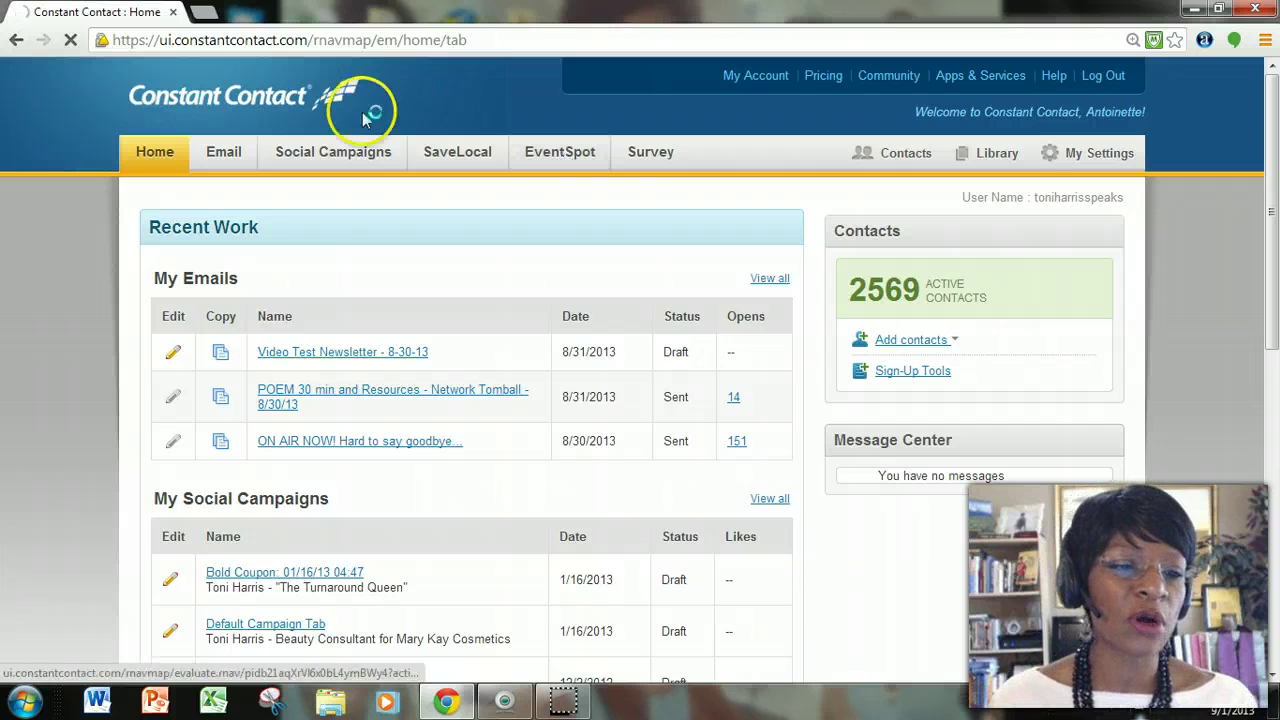
click(548, 186)
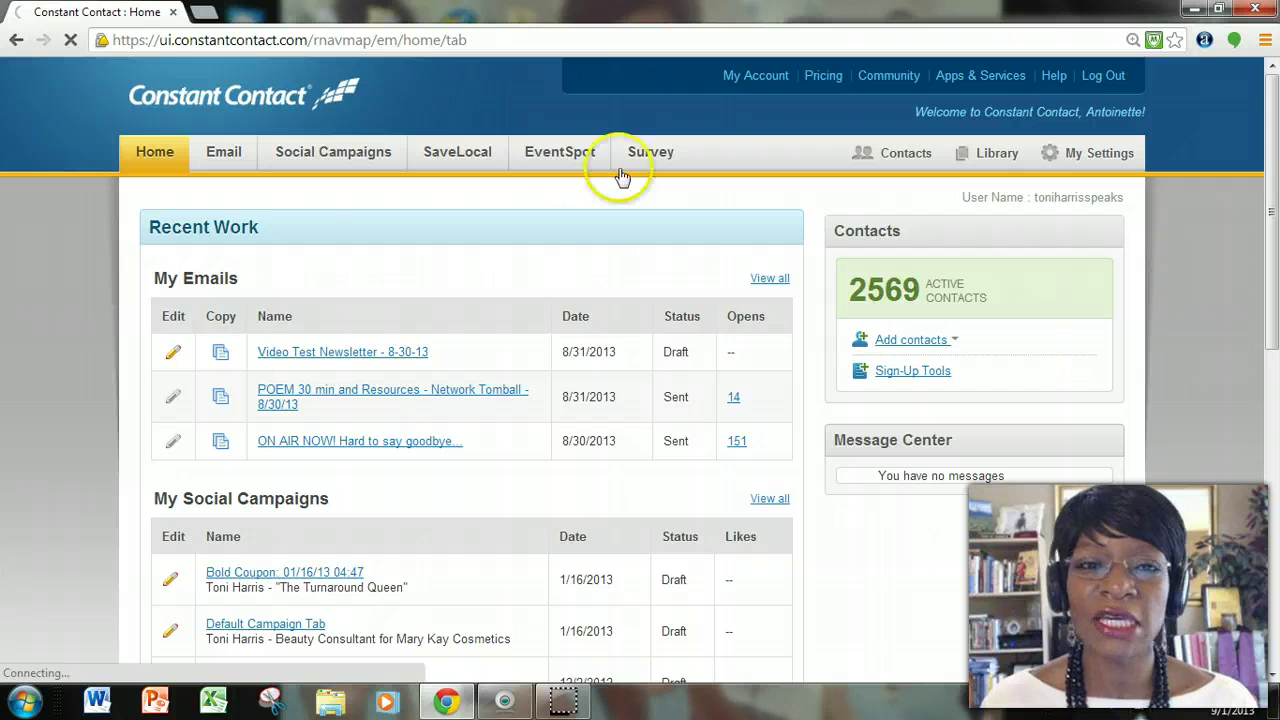
click(553, 164)
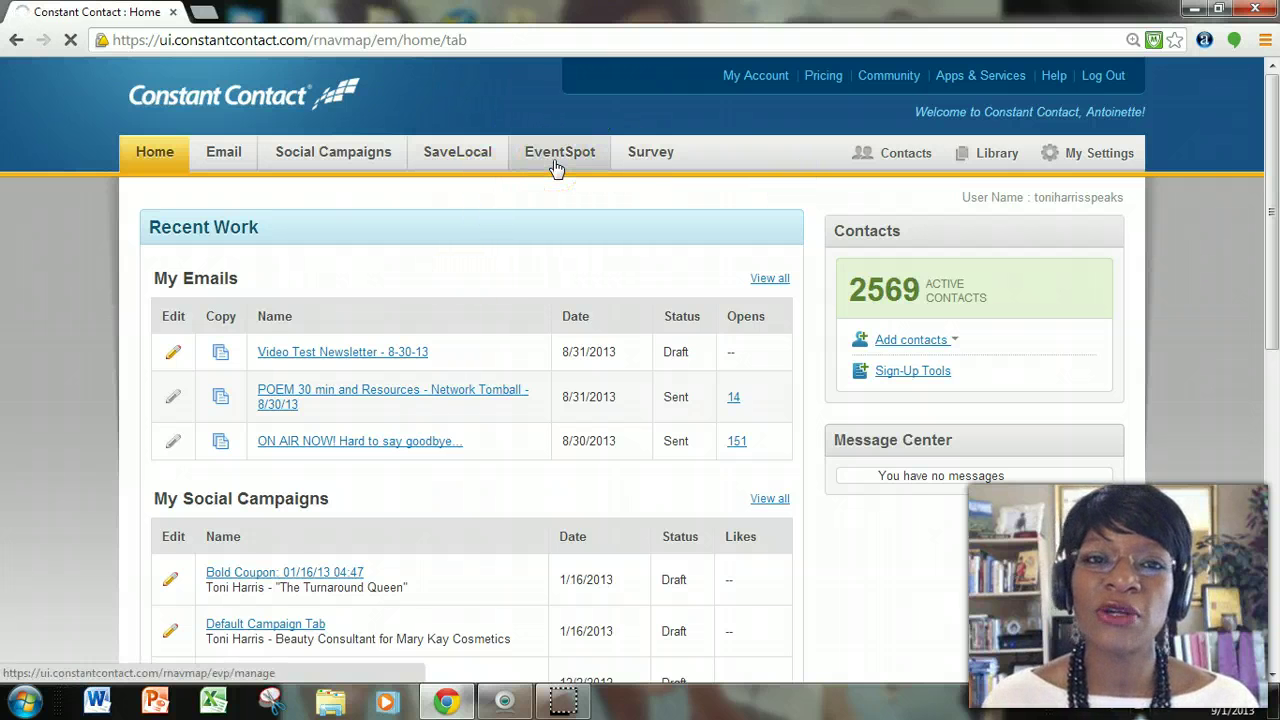
click(571, 596)
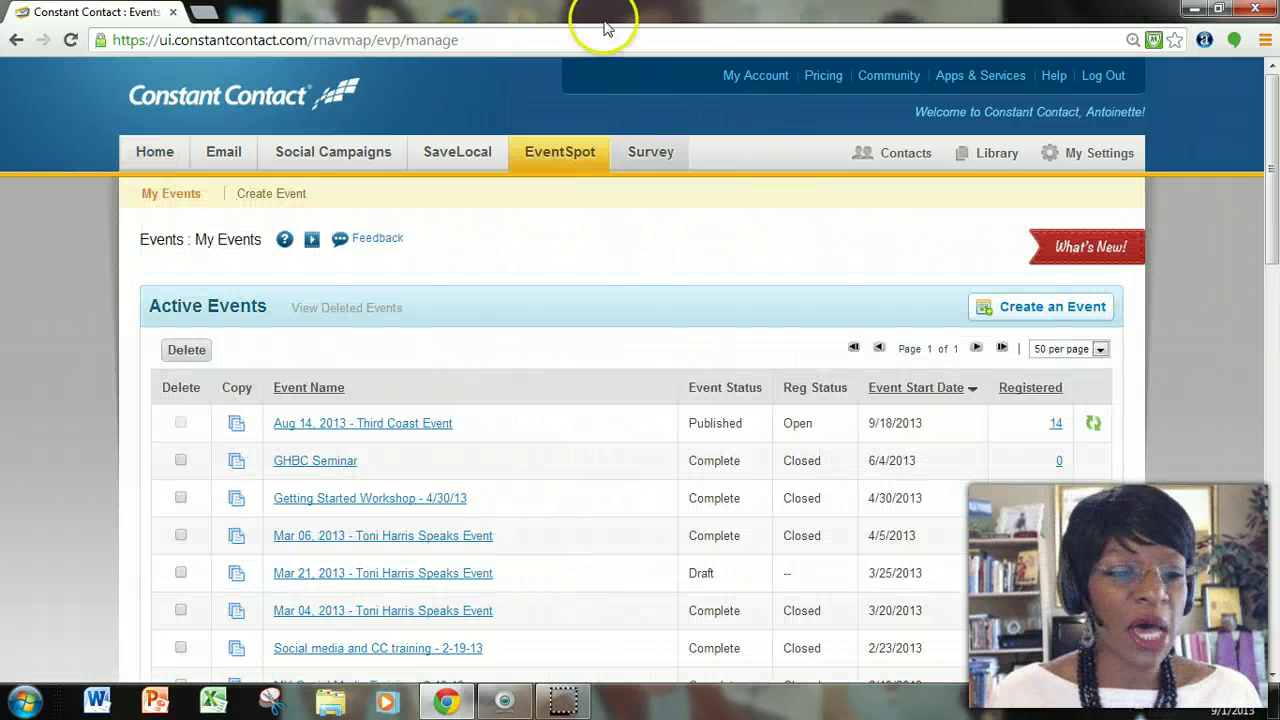
Open the Aug 14, 2013 - Third Coast Event dashboard and review its 14 people and 10 registrants.
click(350, 425)
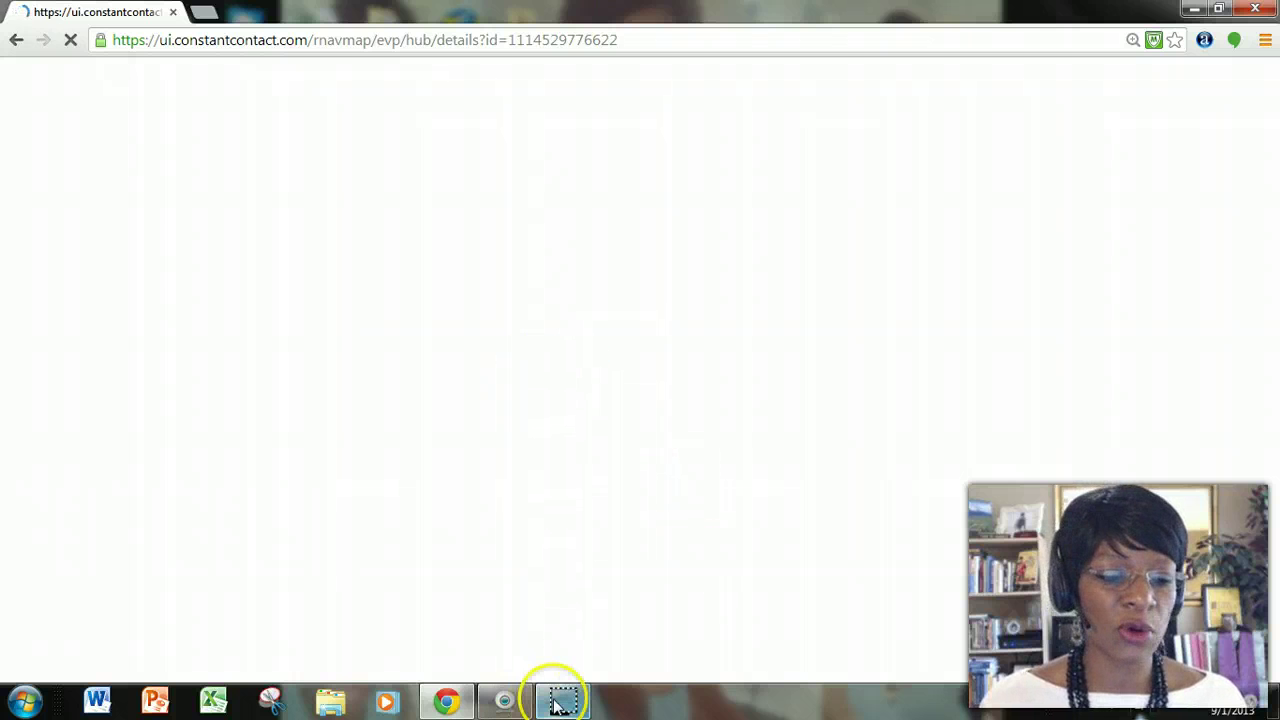
mouse_move(557, 700)
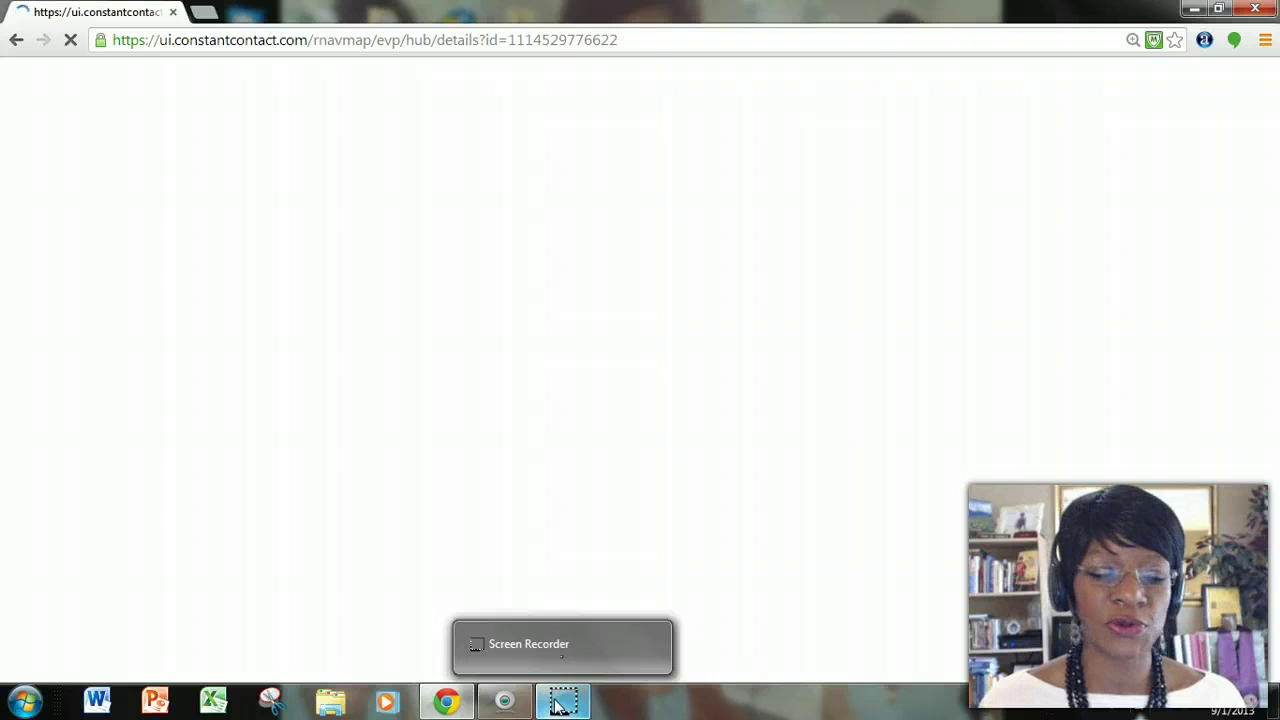
scroll(813, 547, down, 1)
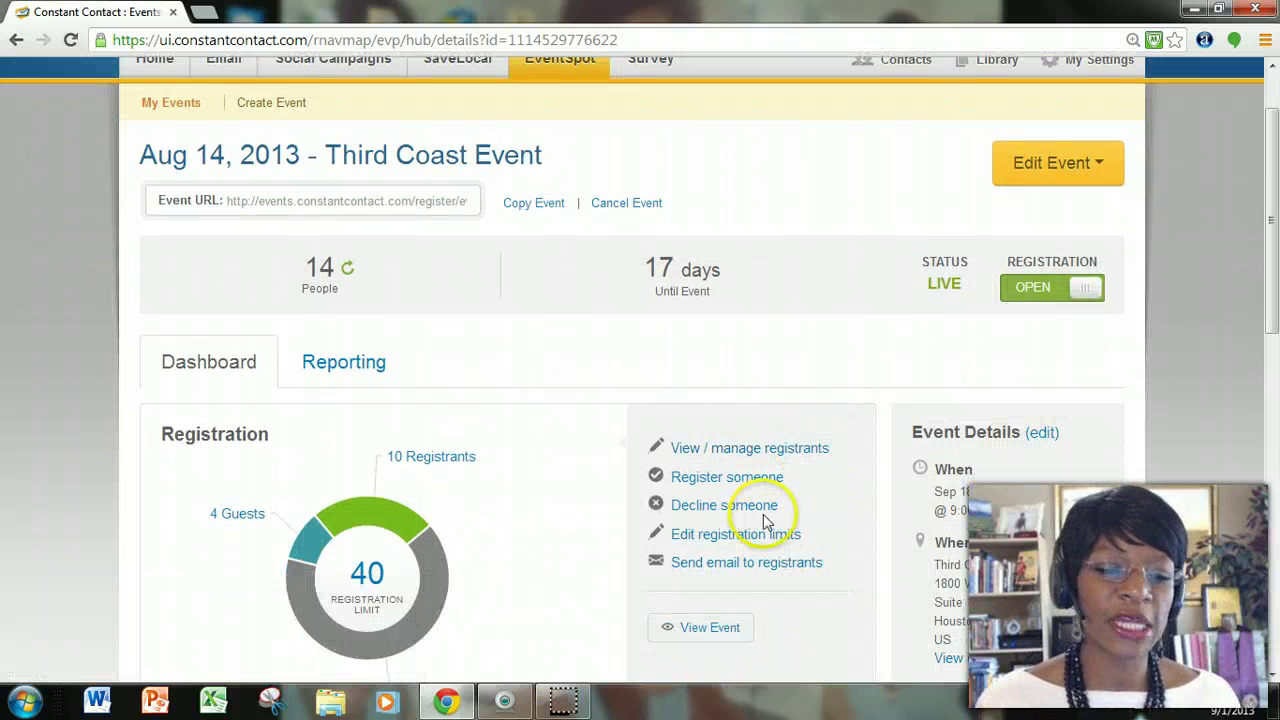
scroll(766, 522, down, 2)
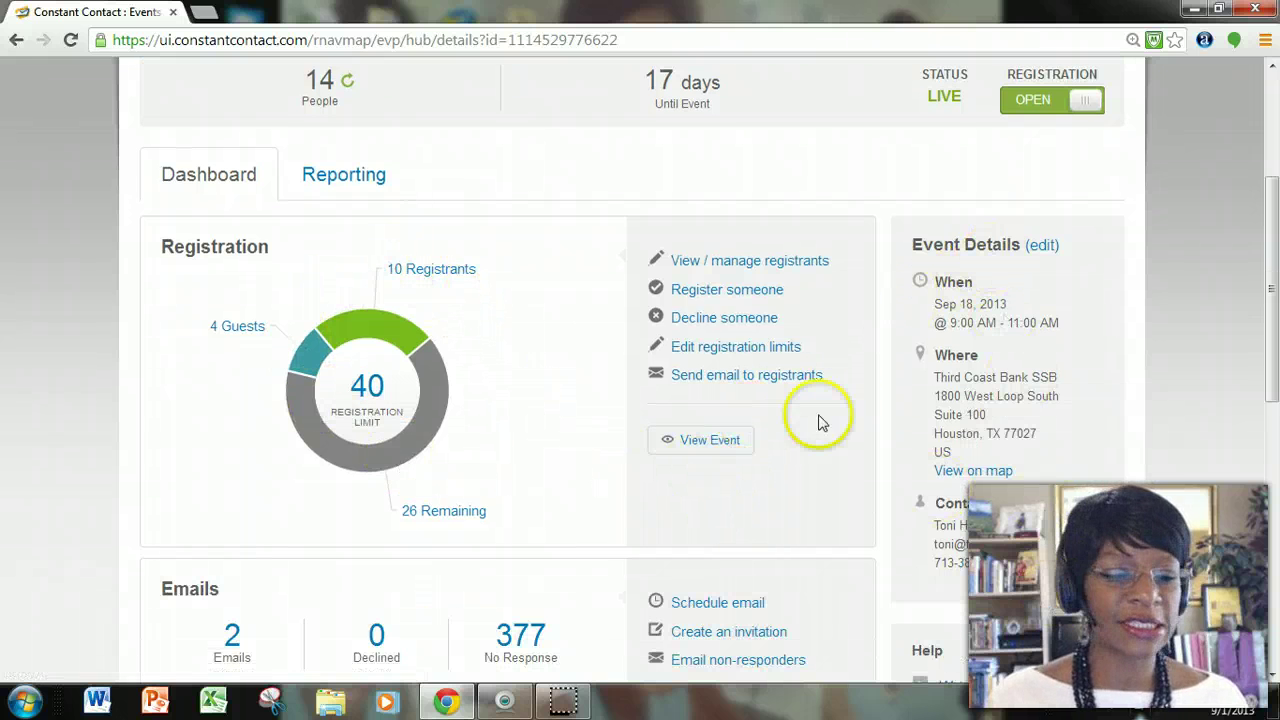
scroll(697, 425, down, 1)
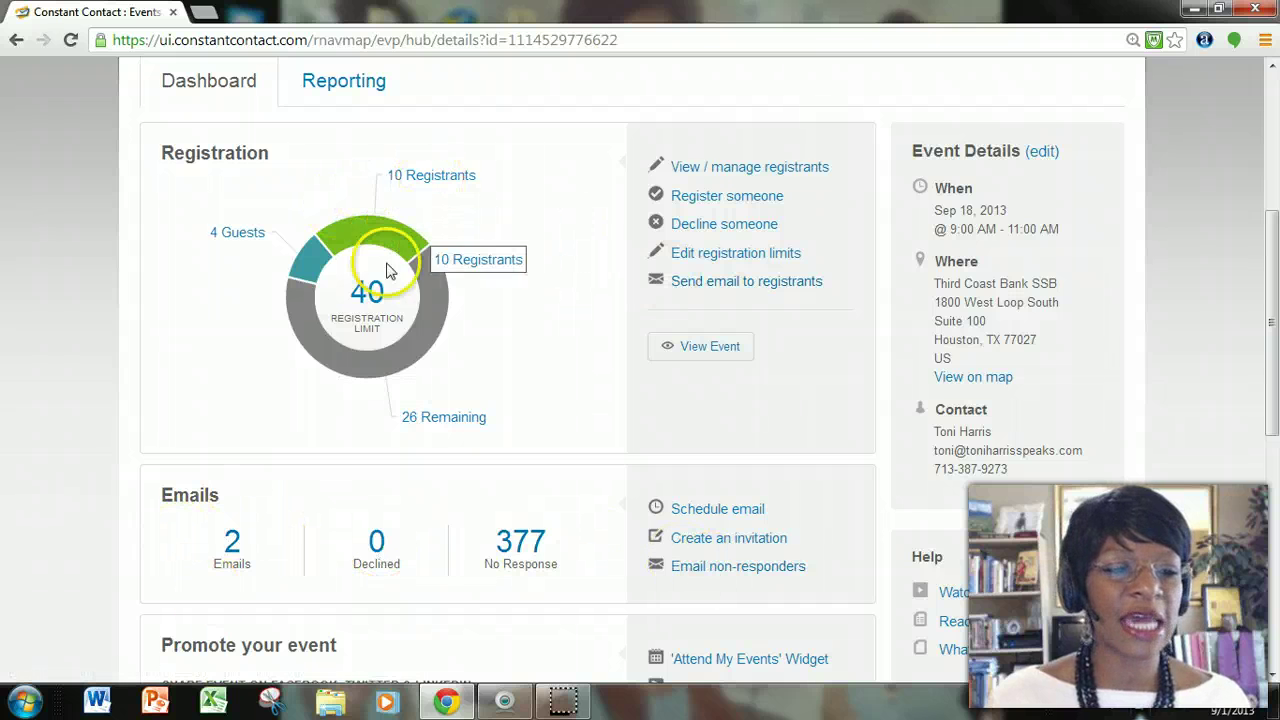
scroll(548, 297, up, 2)
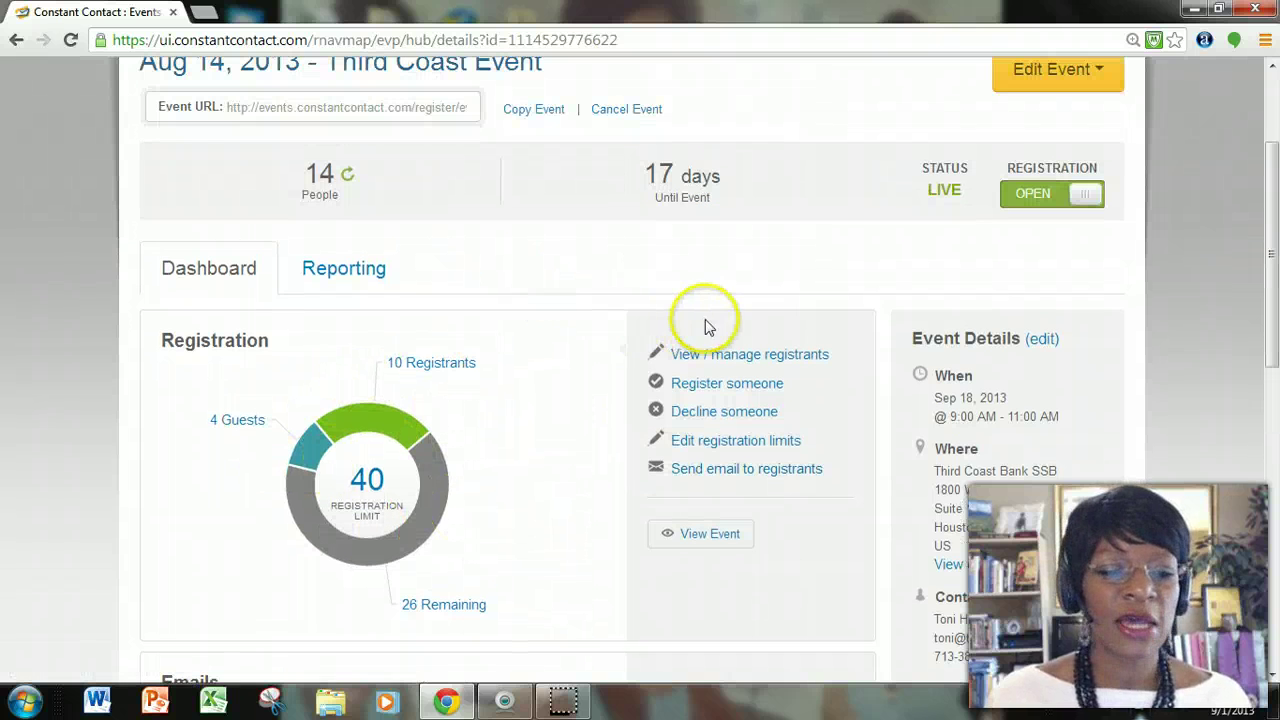
scroll(797, 382, up, 2)
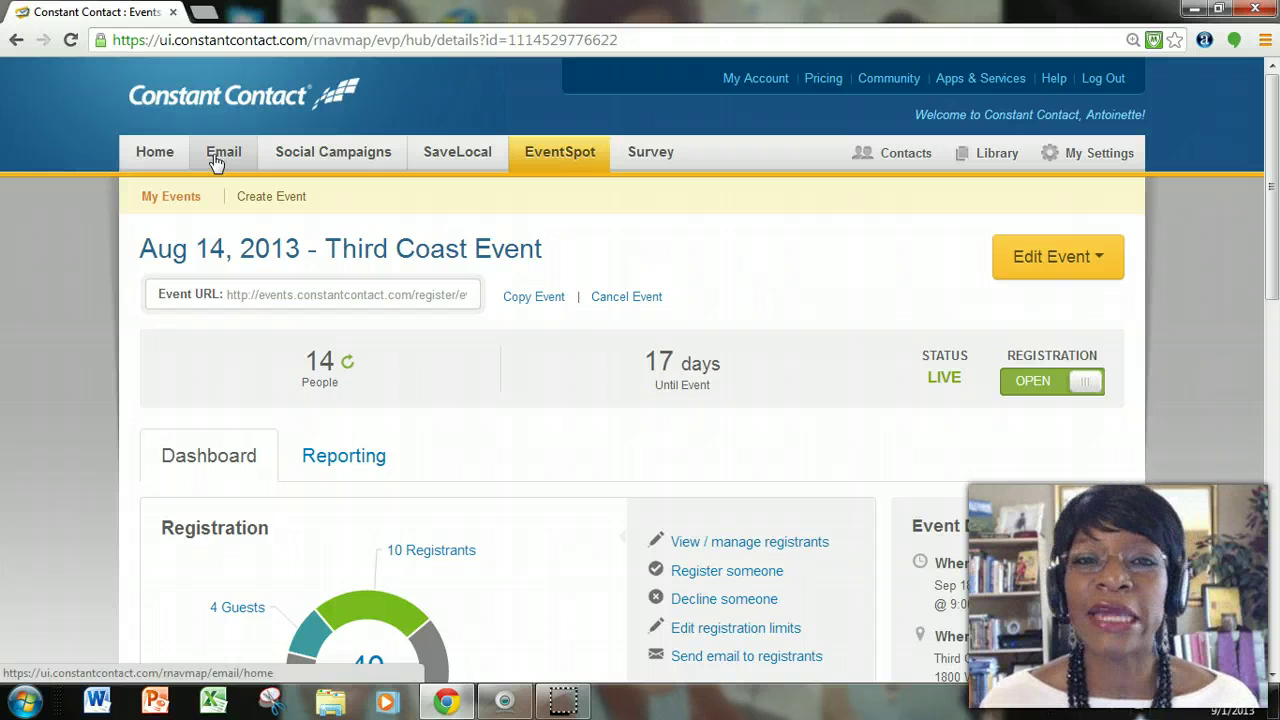
Switch to the Email tab, then open My Settings with organization and signature details.
click(218, 160)
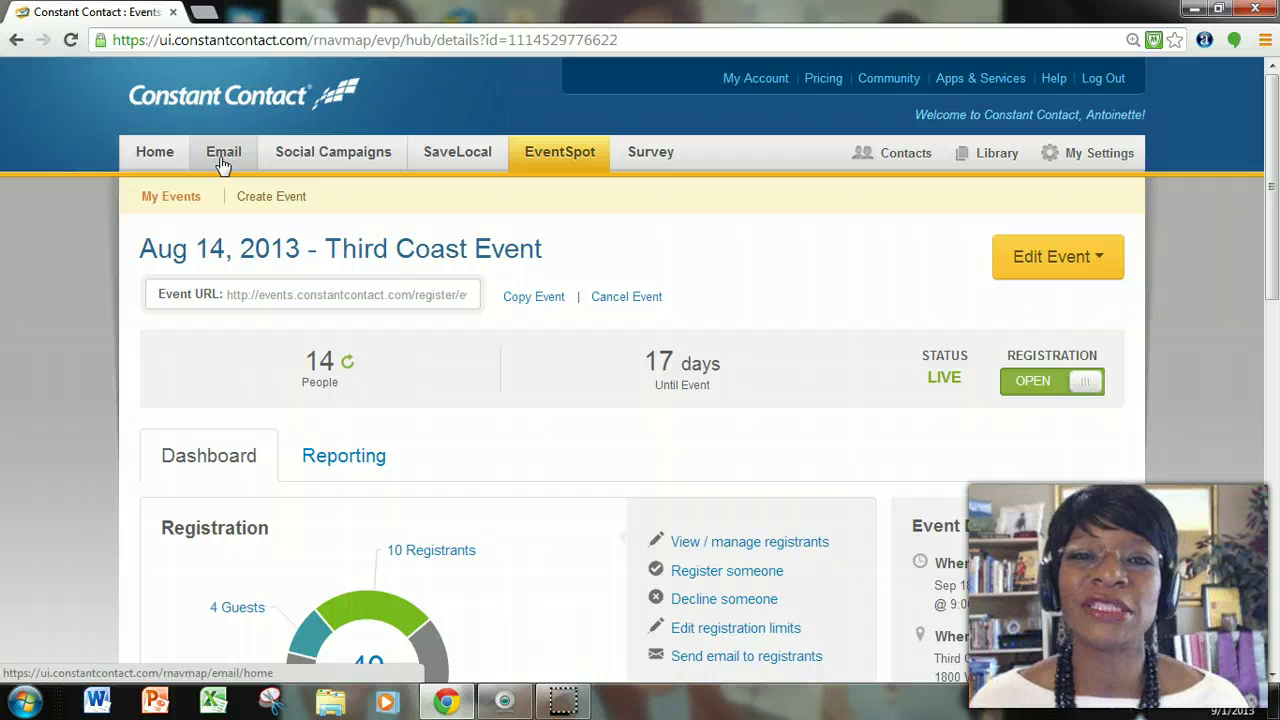
click(157, 128)
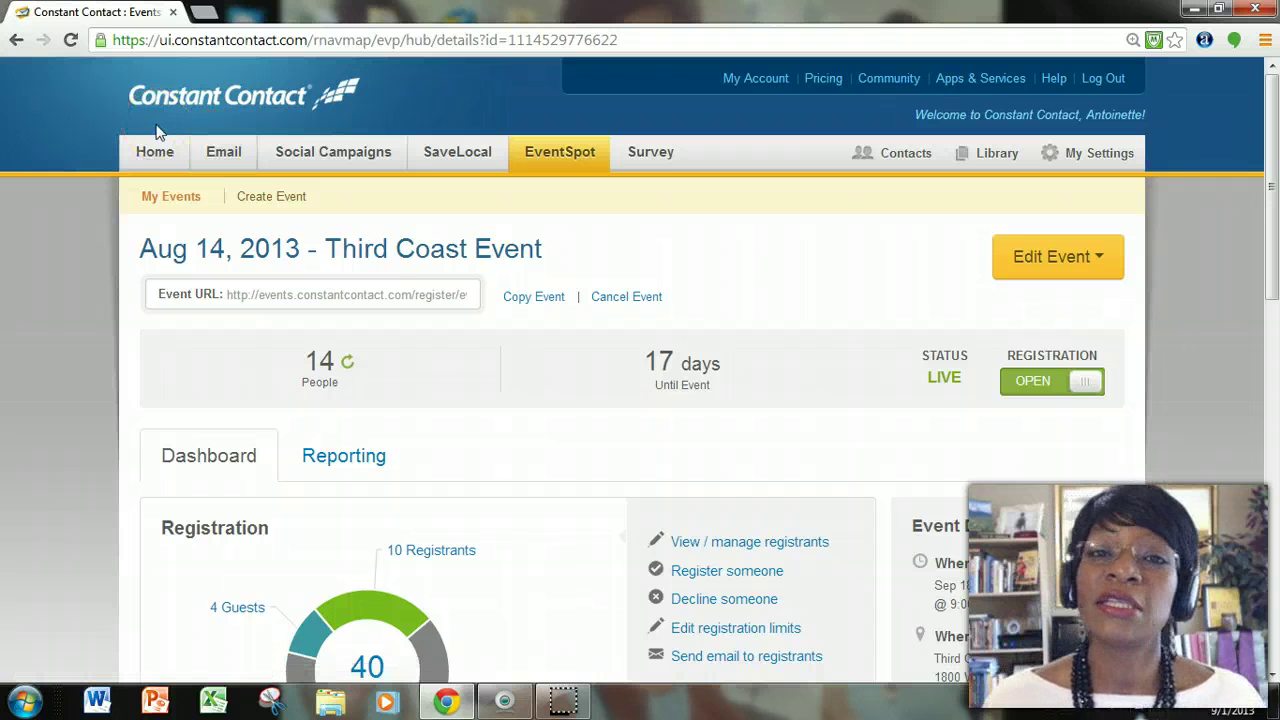
click(210, 160)
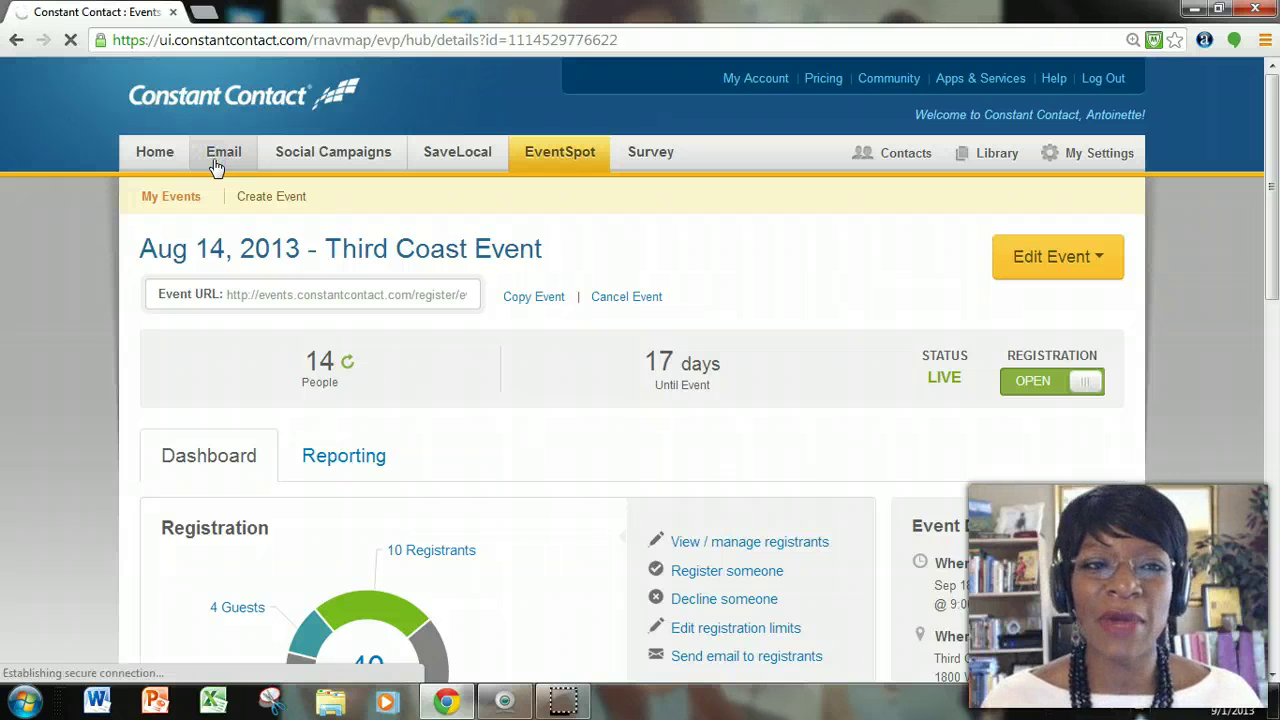
click(225, 163)
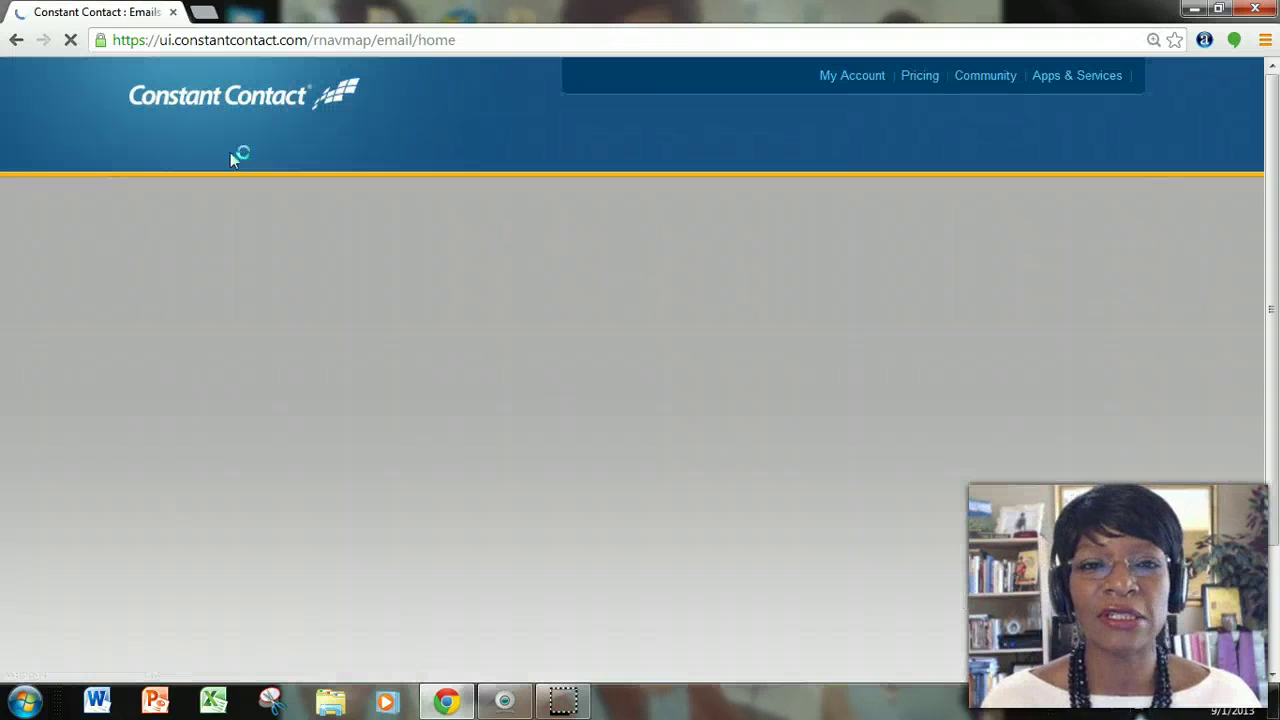
click(253, 152)
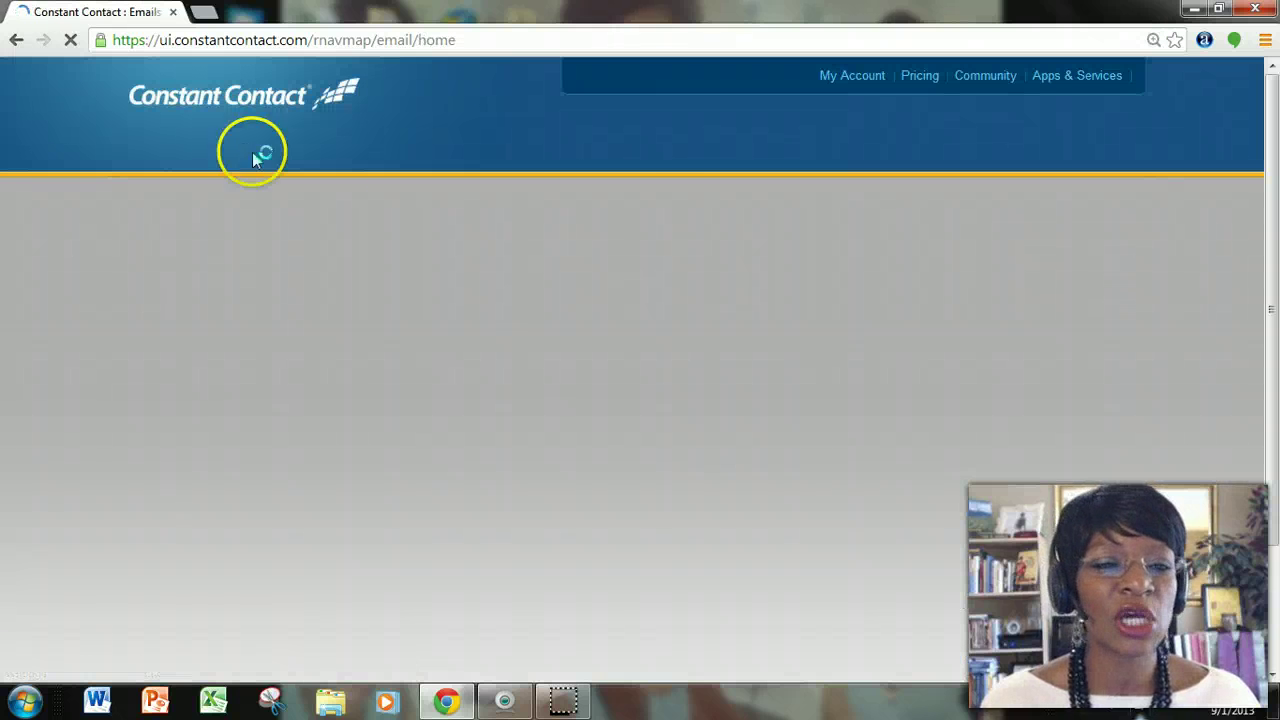
click(830, 199)
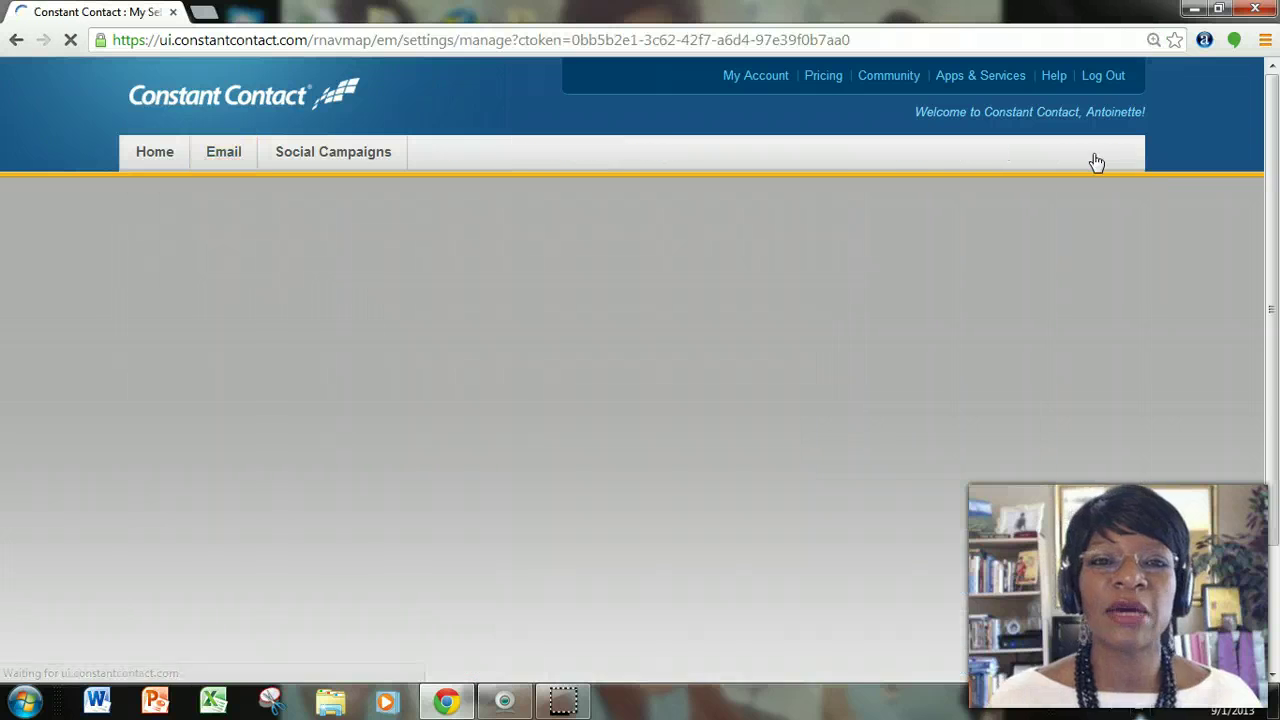
click(1097, 156)
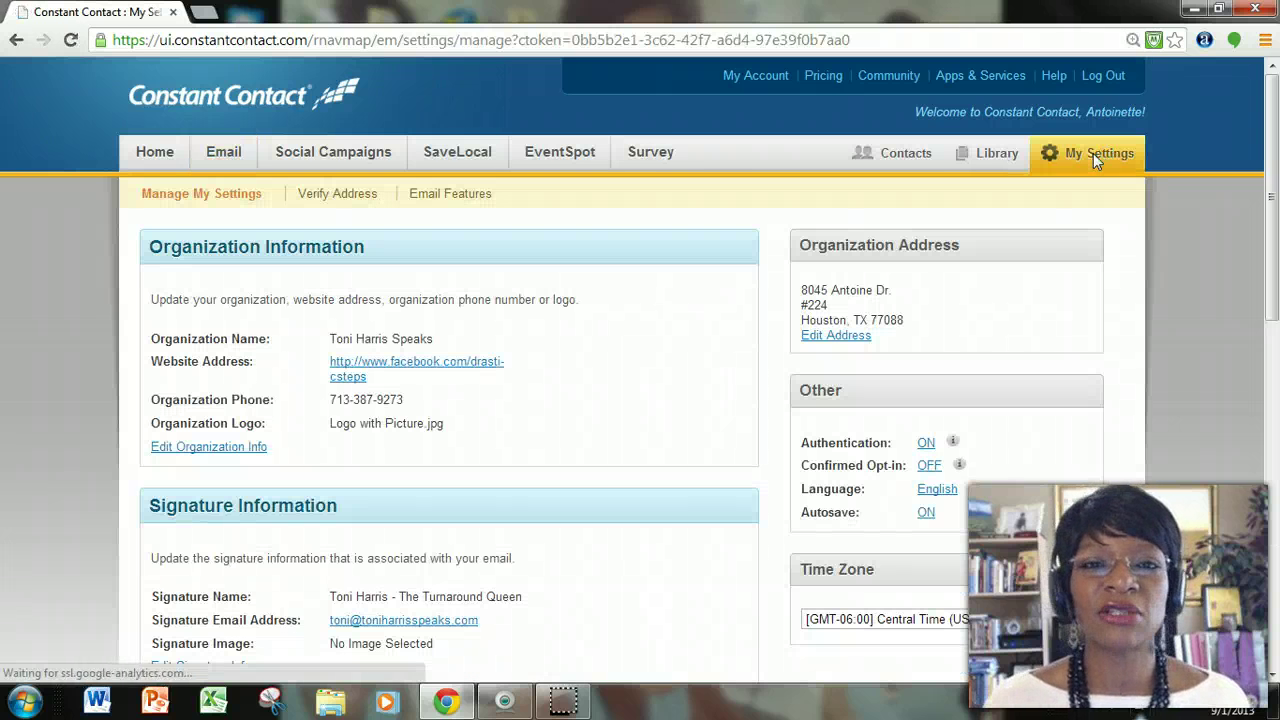
Open Edit Organization Info and review the name, website, phone and Logo with Picture.jpg fields.
click(300, 193)
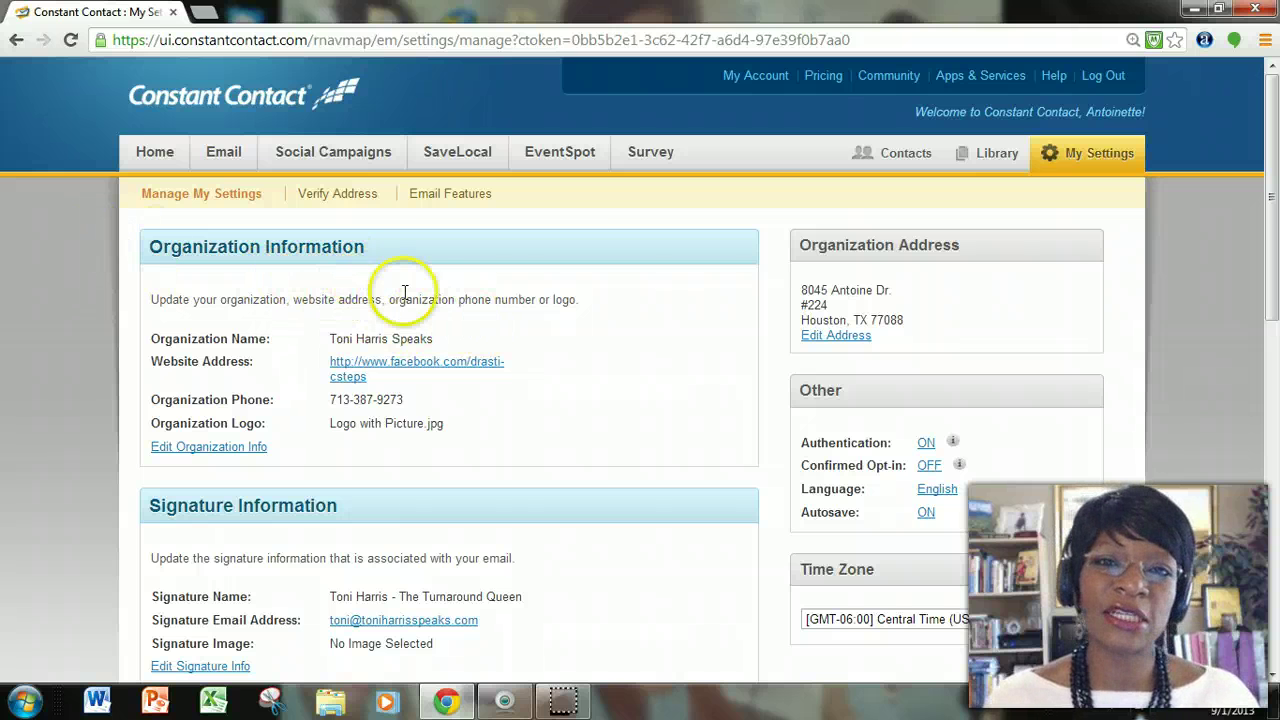
scroll(428, 305, down, 1)
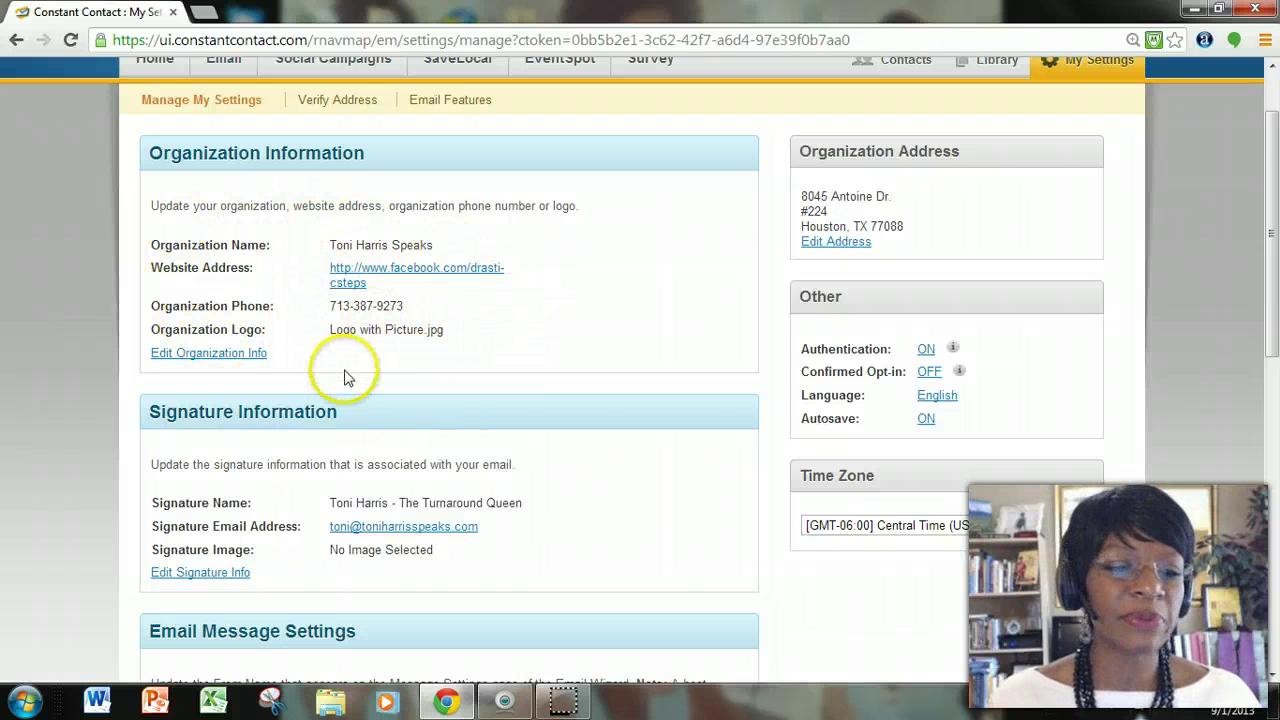
click(227, 358)
scroll(475, 355, down, 1)
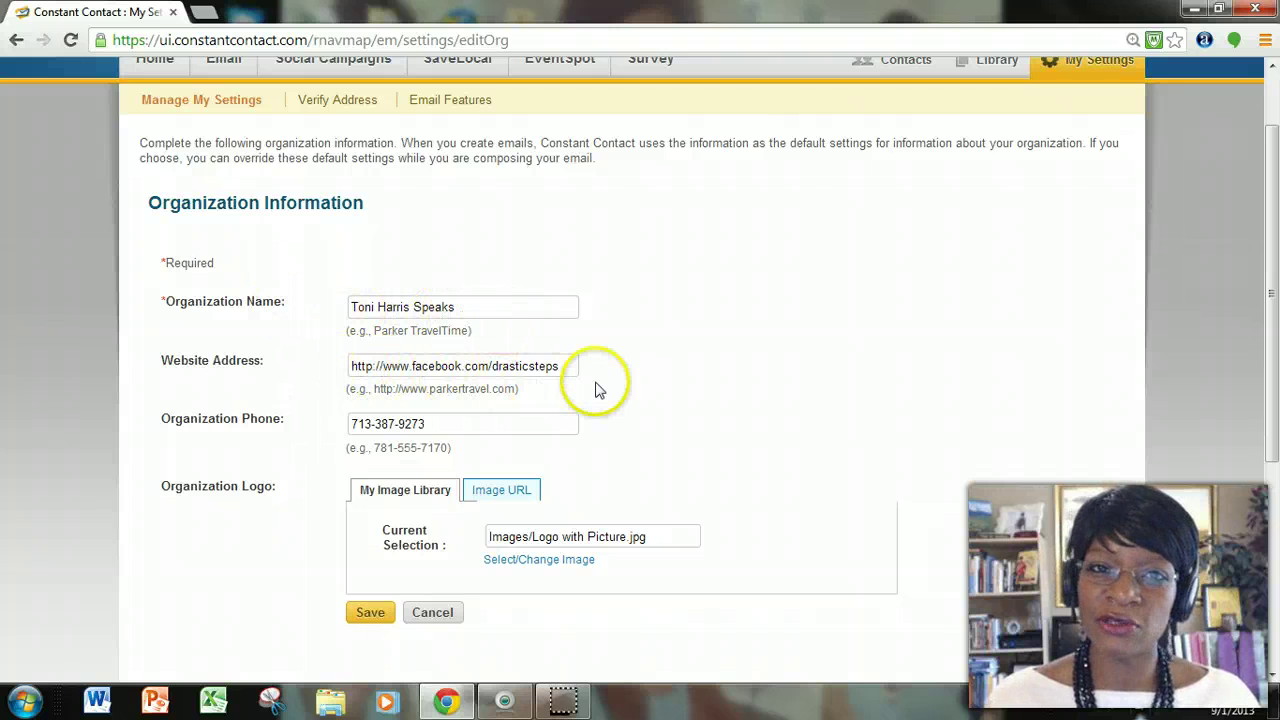
scroll(580, 385, down, 1)
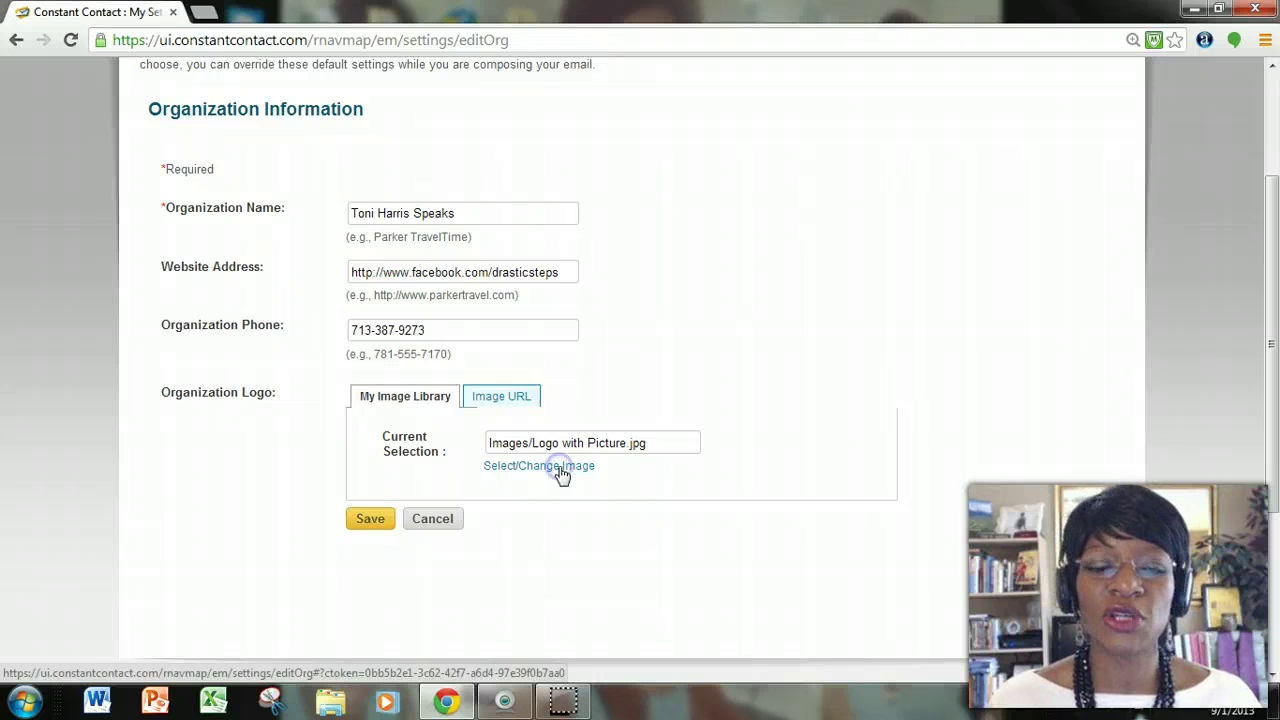
Choose Select/Change Image under Organization Logo and start an Upload New in Insert Image.
click(562, 466)
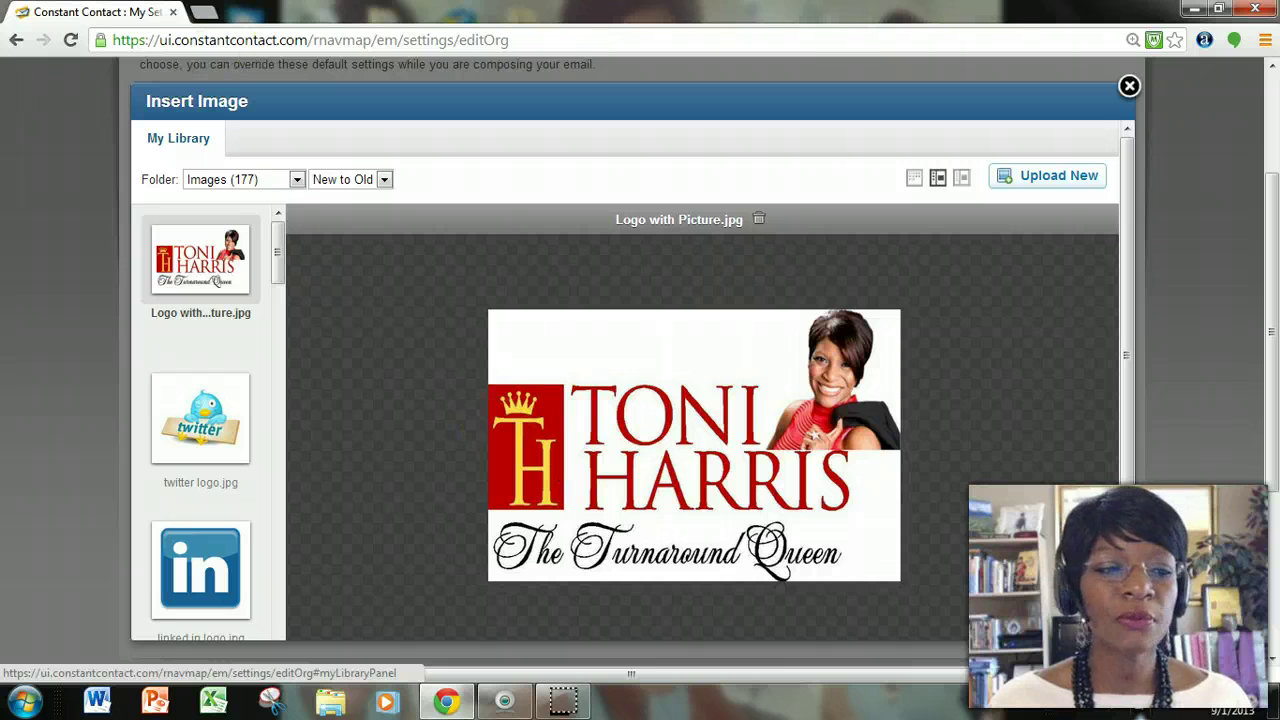
click(1066, 176)
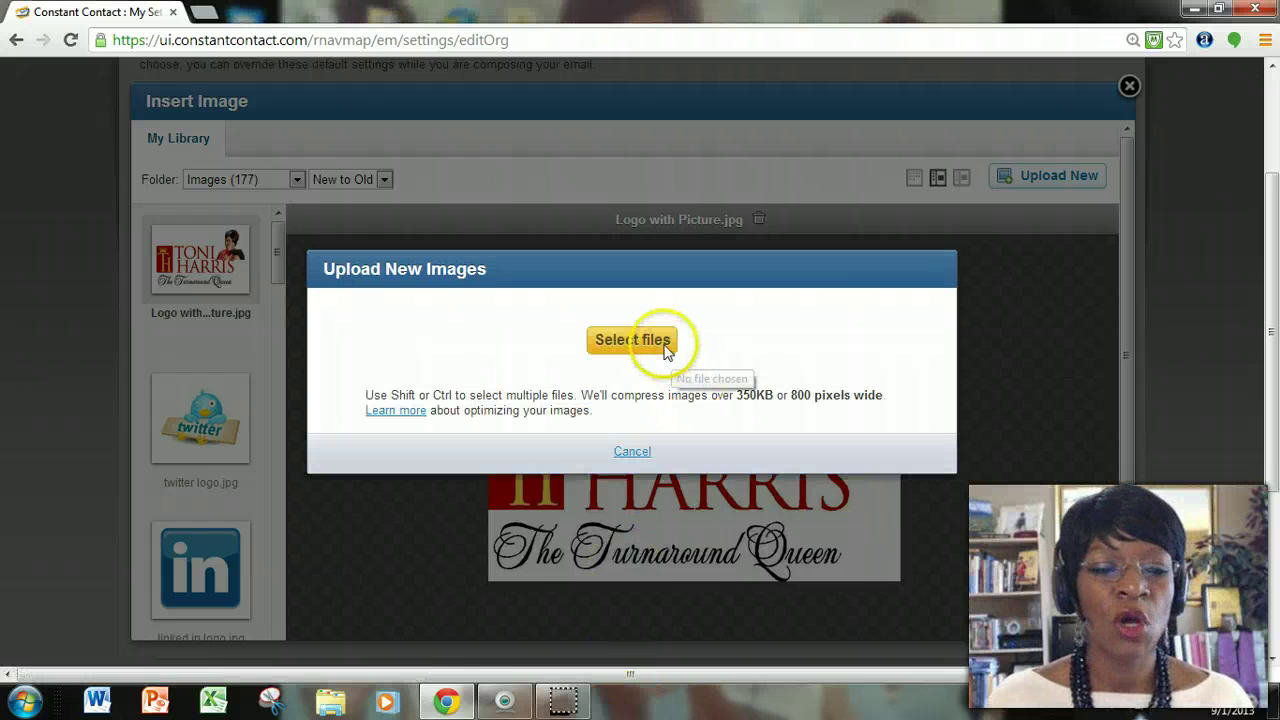
Upload TurnaroundQueen_logo_FINAL.jpg from Pictures > THS Pics into the image library.
click(662, 345)
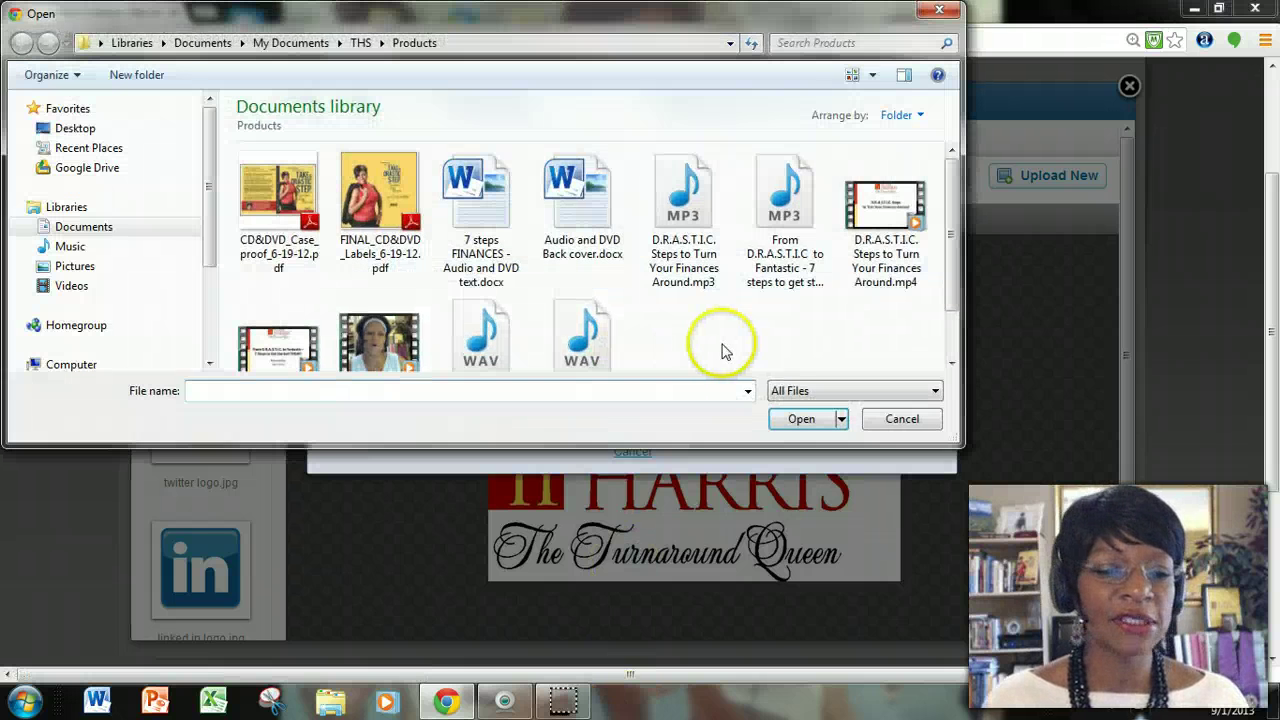
click(76, 266)
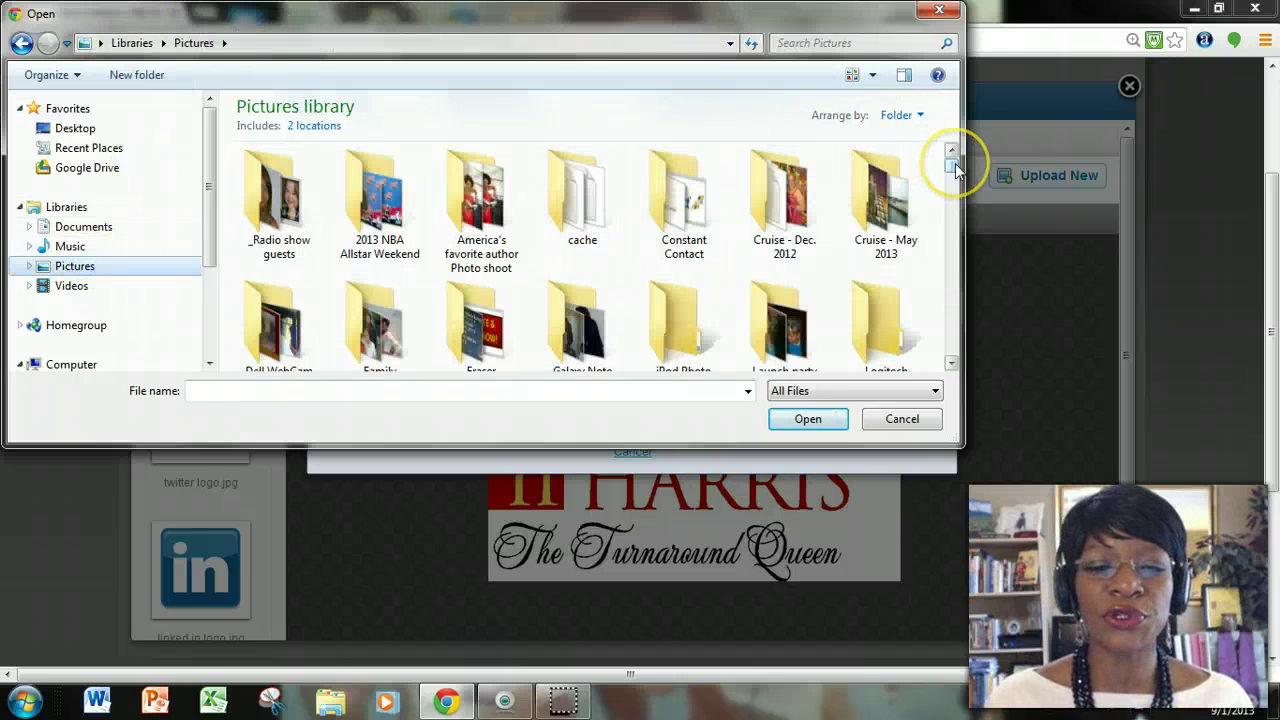
drag(955, 163, 954, 201)
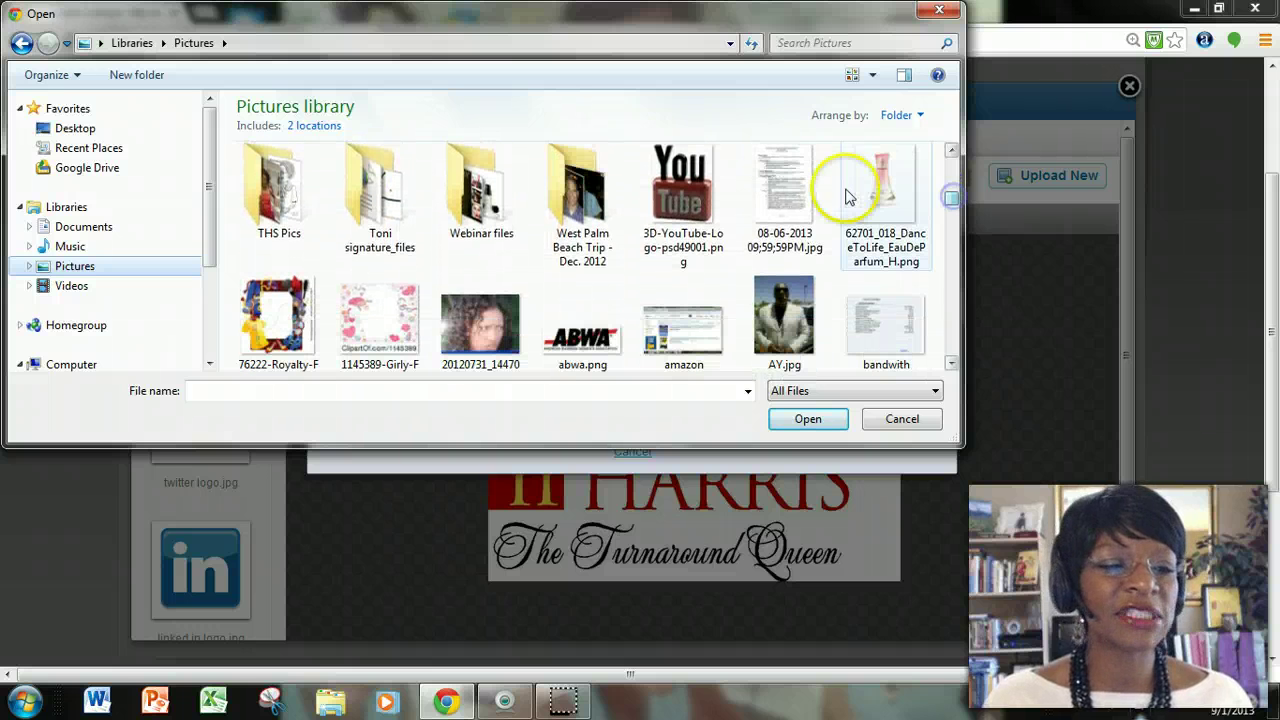
double_click(245, 202)
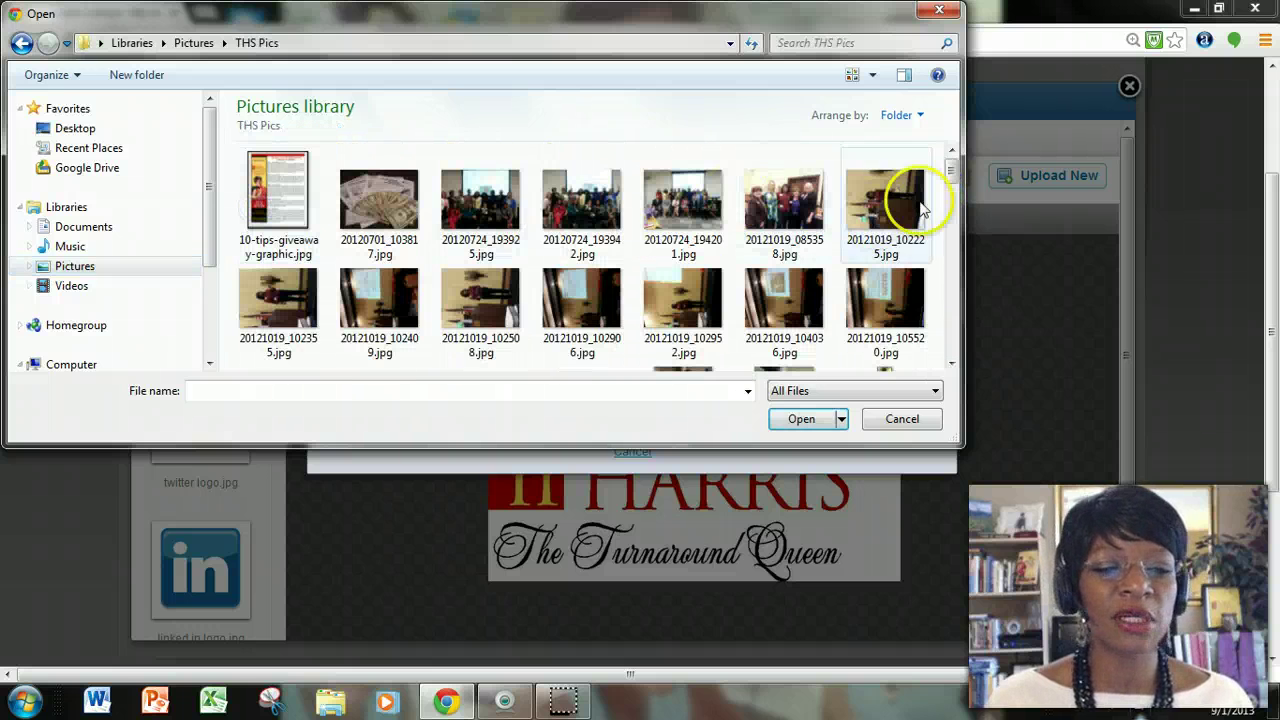
drag(949, 168, 972, 362)
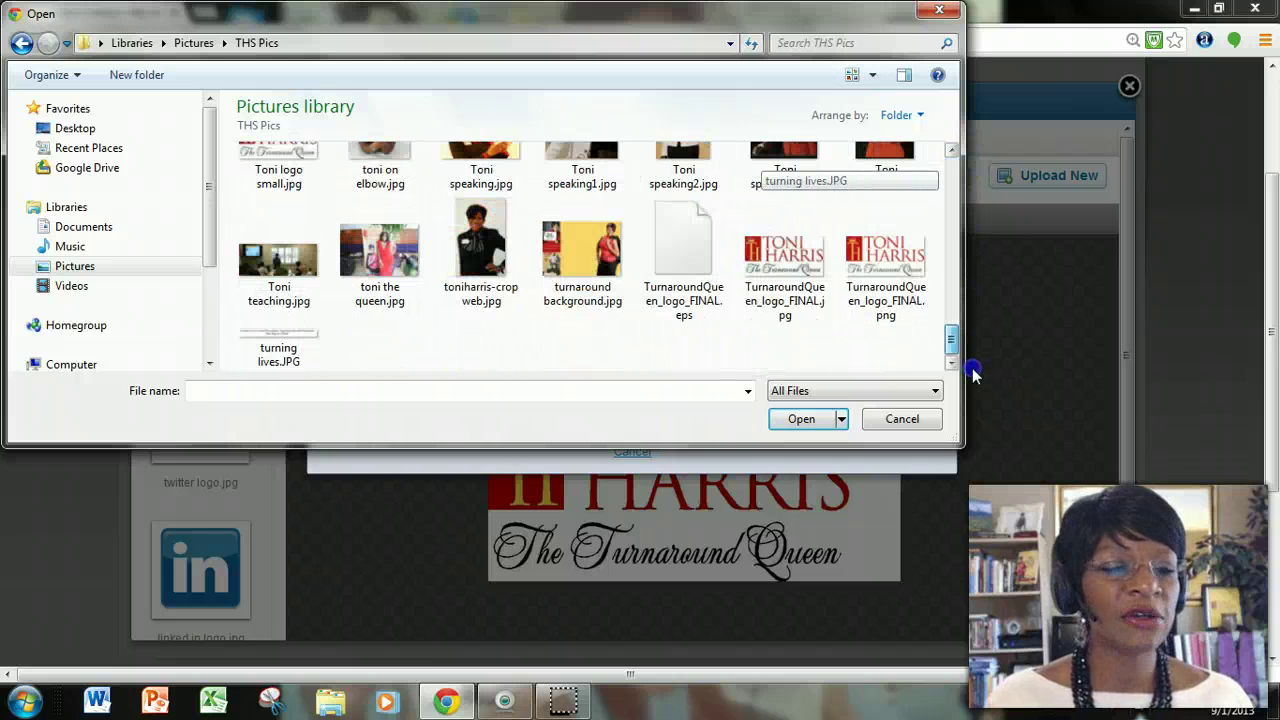
click(800, 318)
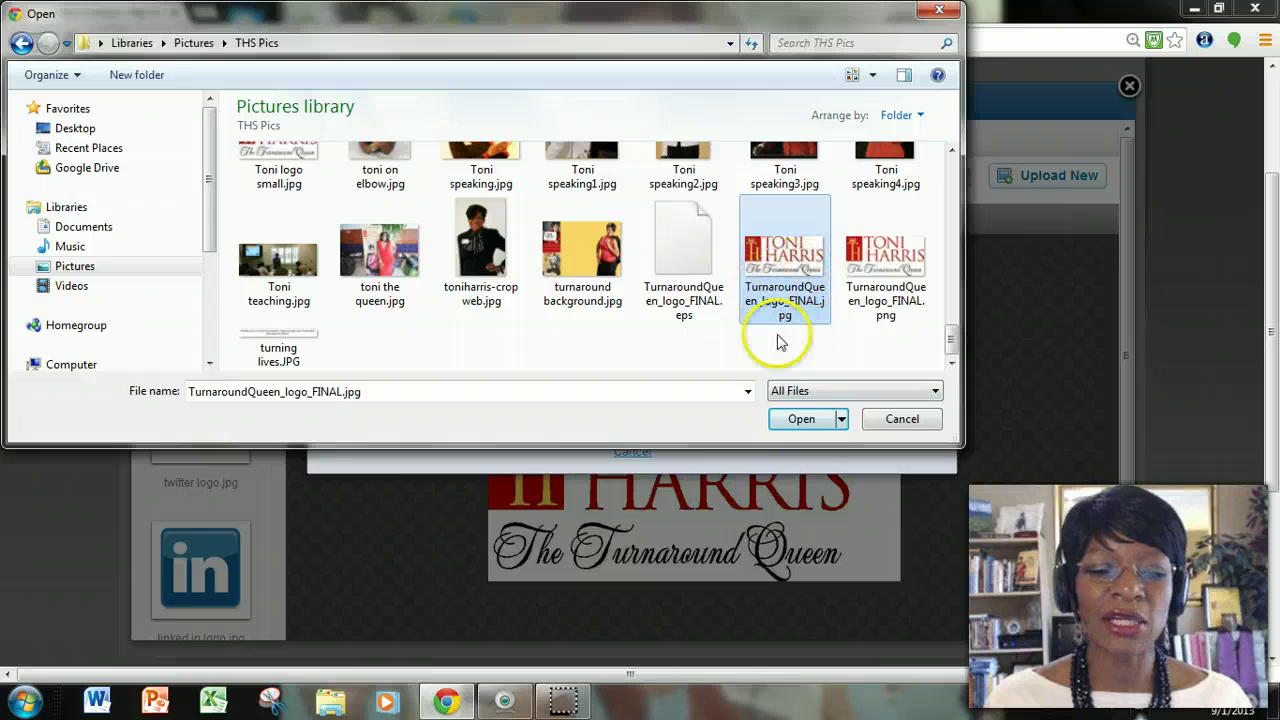
click(801, 419)
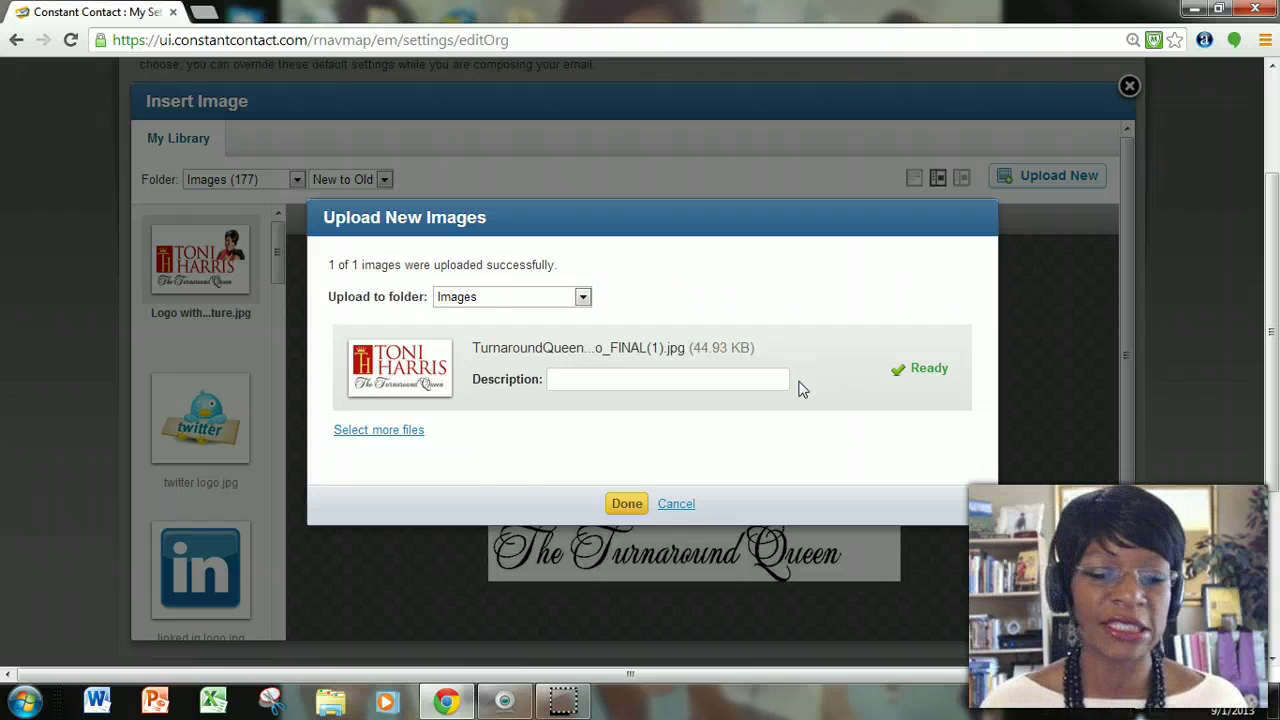
Close the upload and Insert Image dialogs, keeping Logo with Picture.jpg as the logo.
click(625, 505)
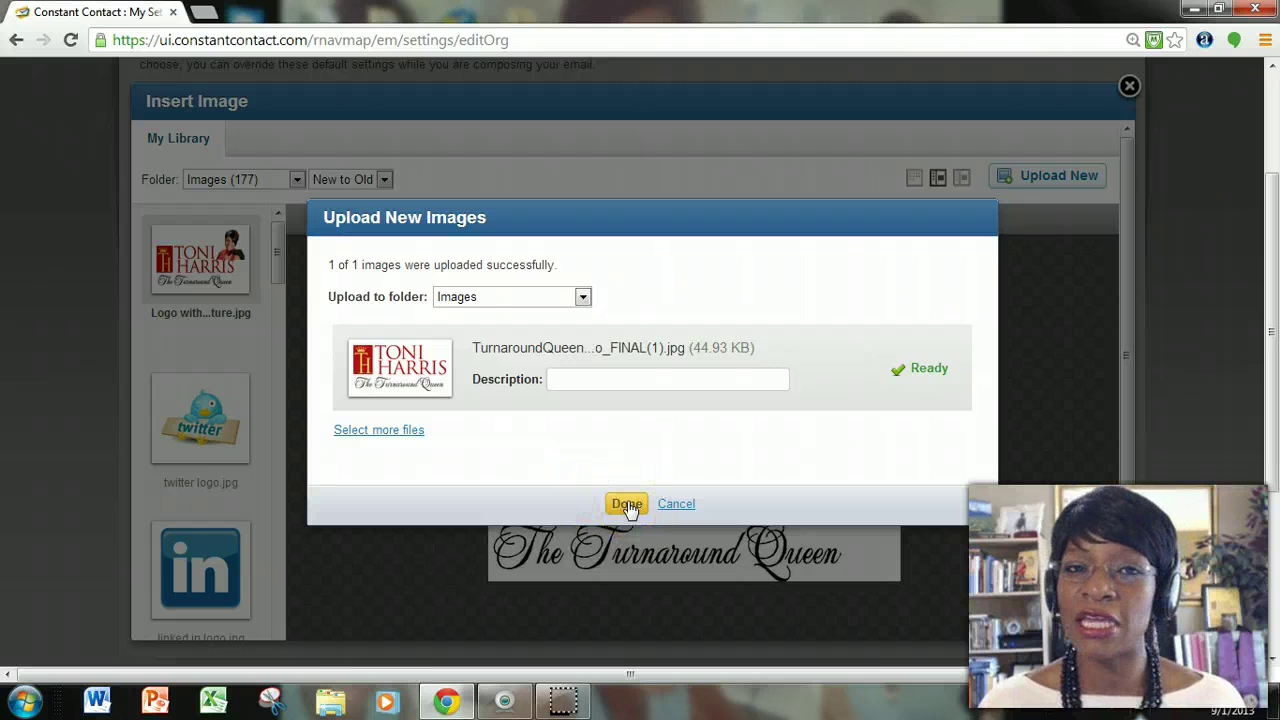
click(680, 505)
click(600, 377)
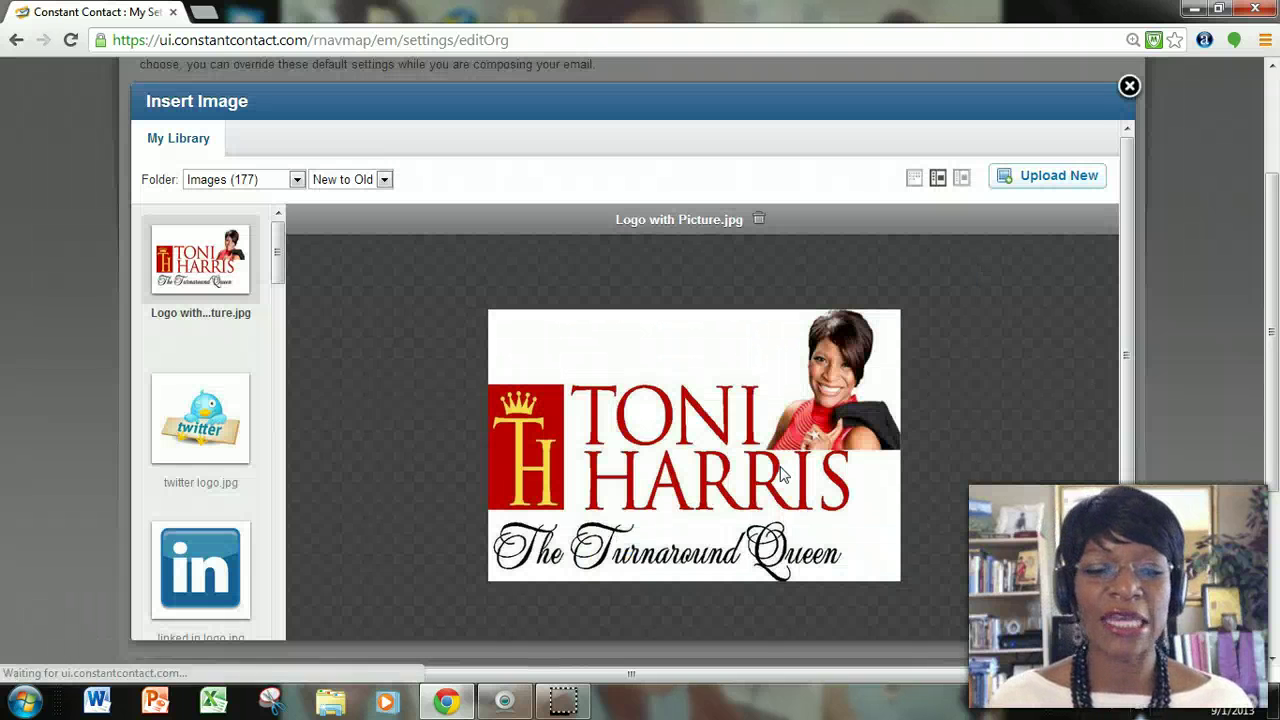
scroll(790, 445, down, 1)
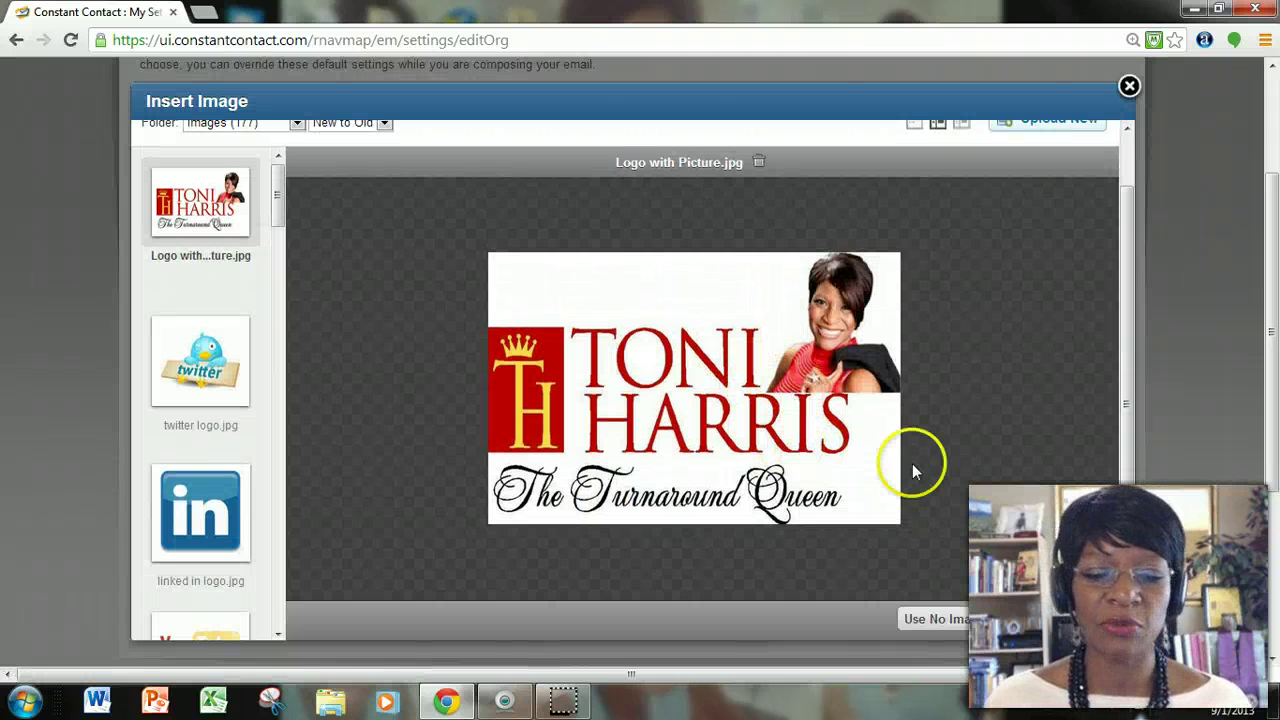
click(1030, 622)
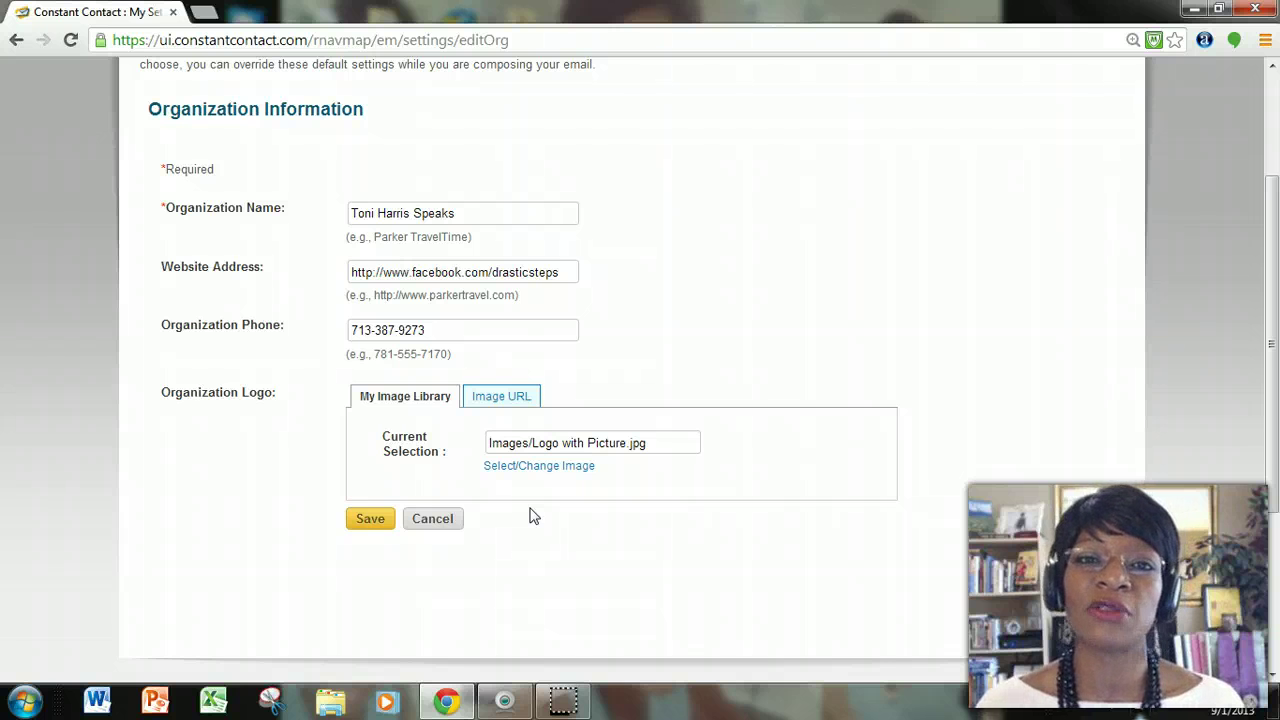
Save the Organization Information form and return to the My Settings page.
click(370, 520)
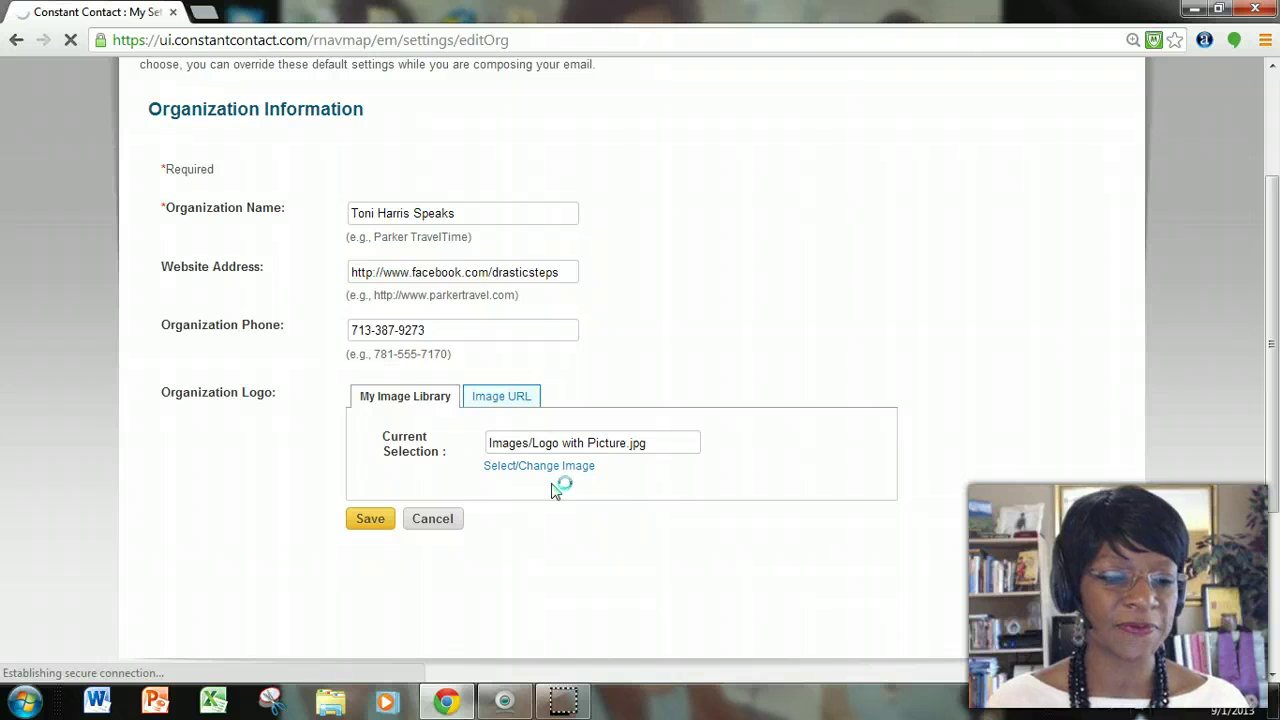
mouse_move(562, 700)
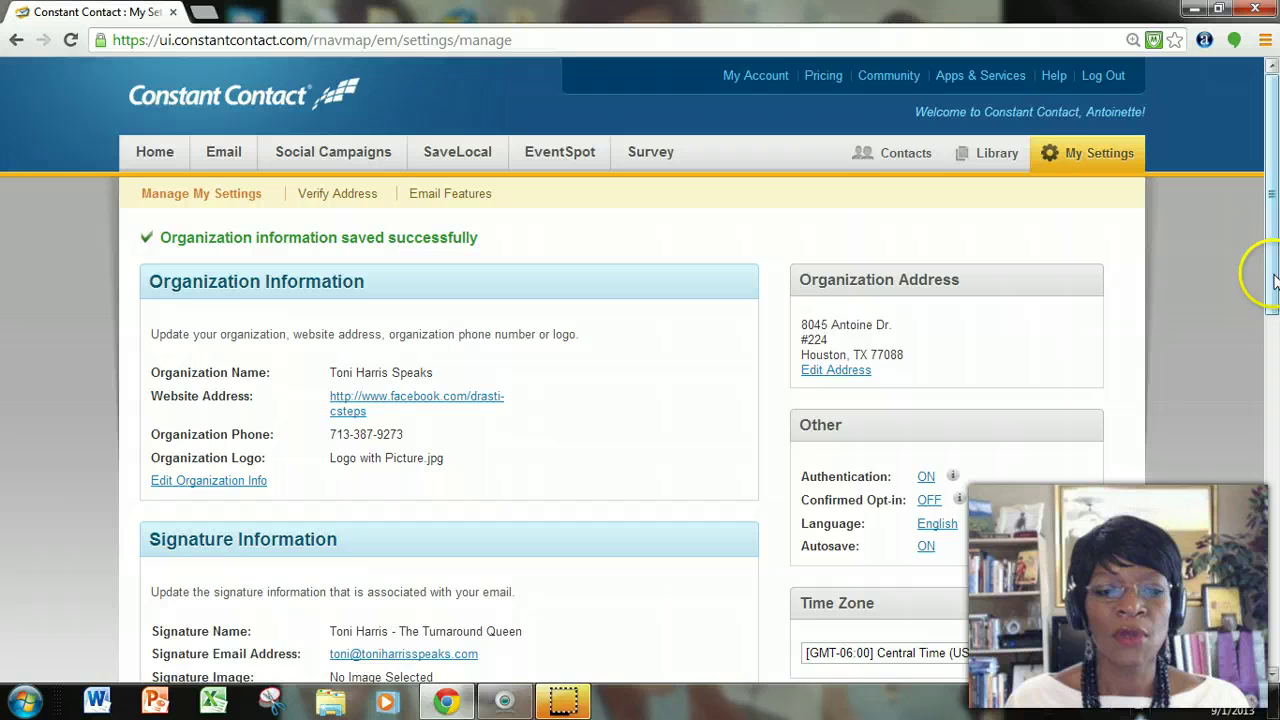
drag(1268, 271, 1273, 418)
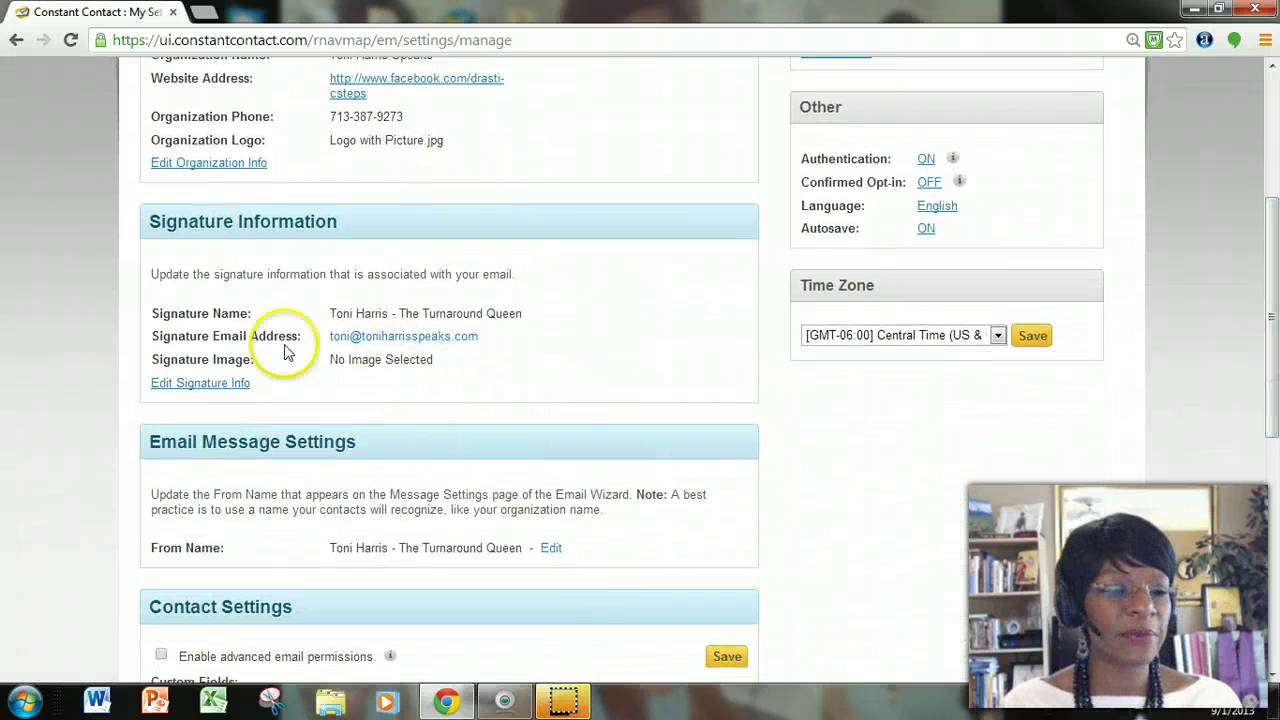
Set the signature image to My business card.JPG from My Image Library and save the signature info.
click(216, 386)
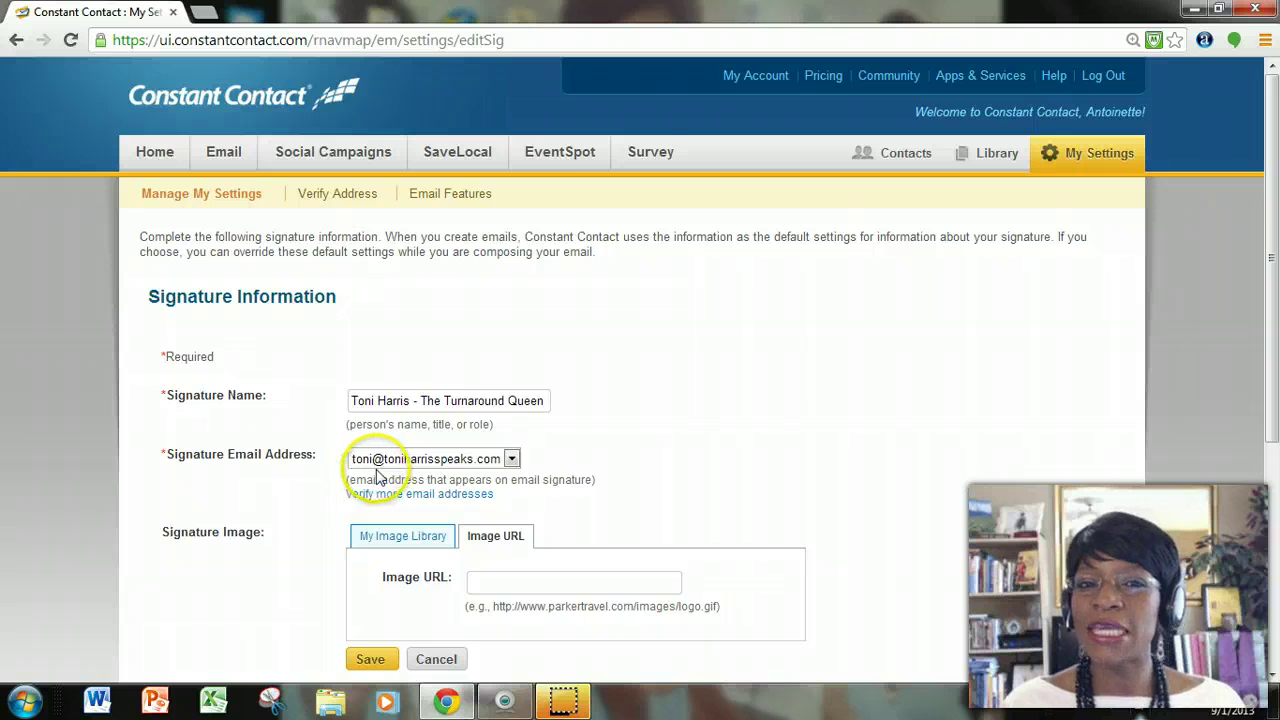
scroll(540, 455, down, 1)
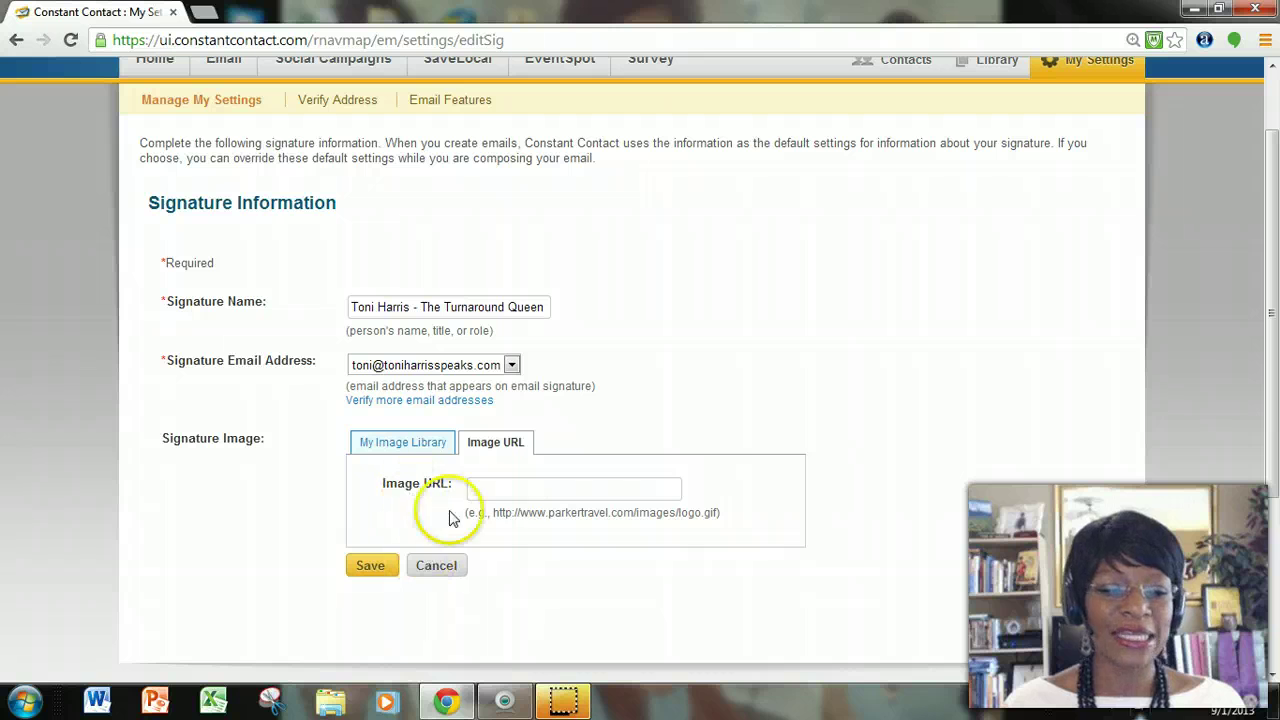
click(418, 445)
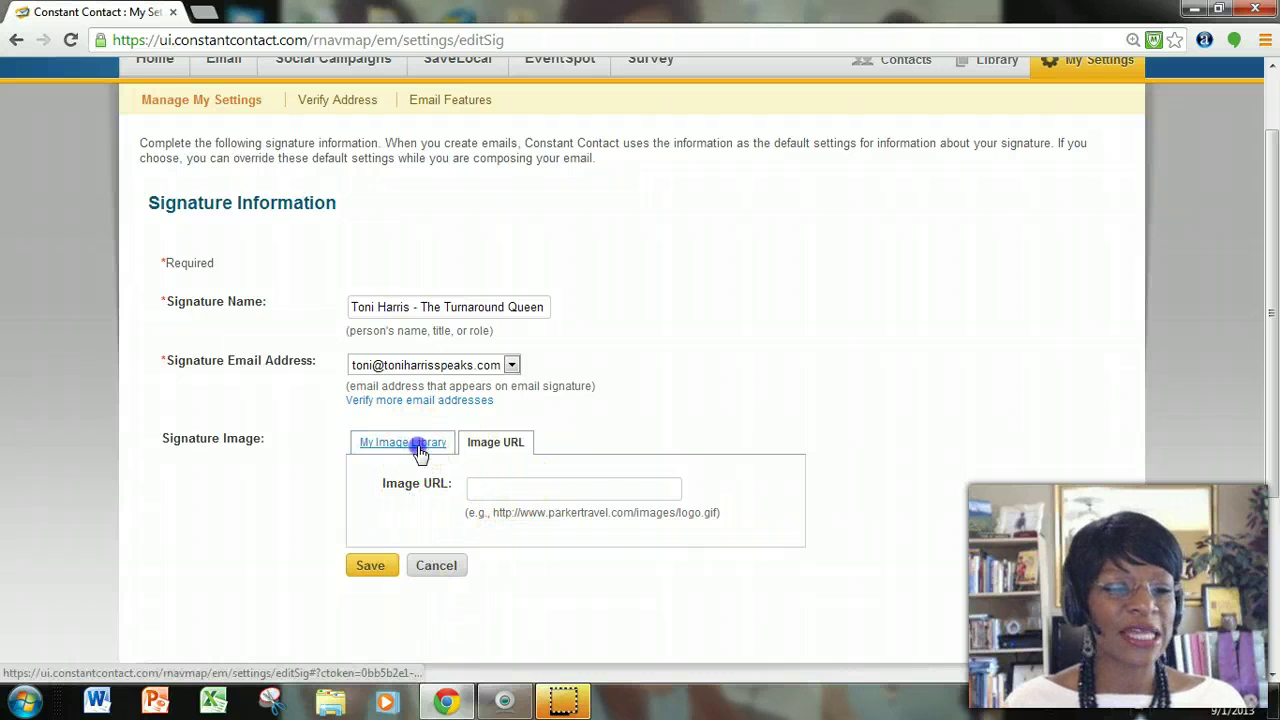
scroll(567, 503, down, 2)
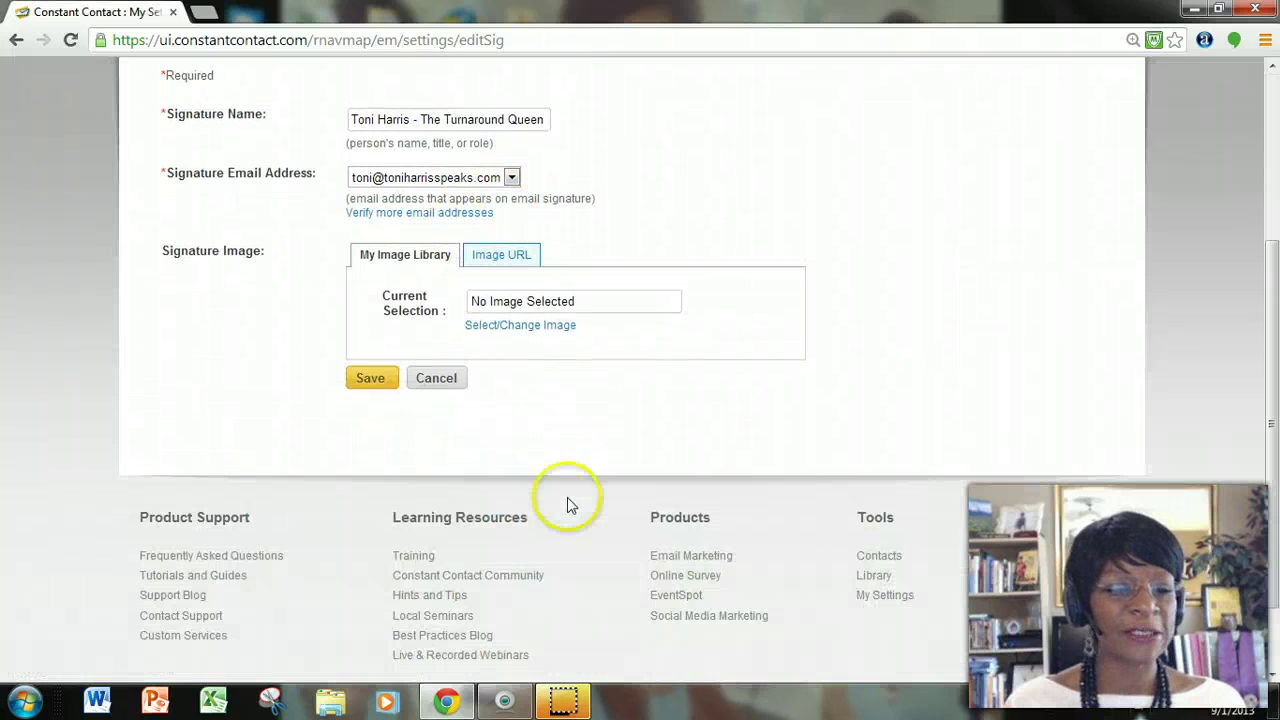
scroll(563, 498, up, 1)
click(527, 420)
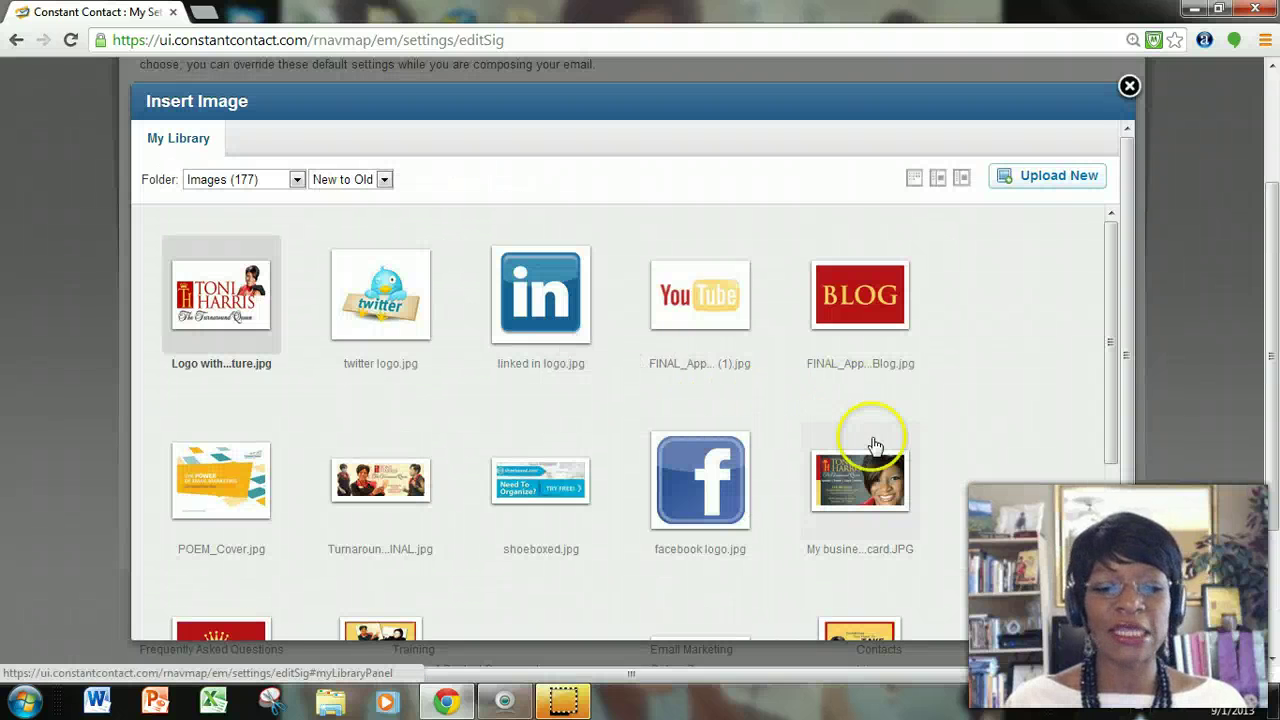
click(874, 444)
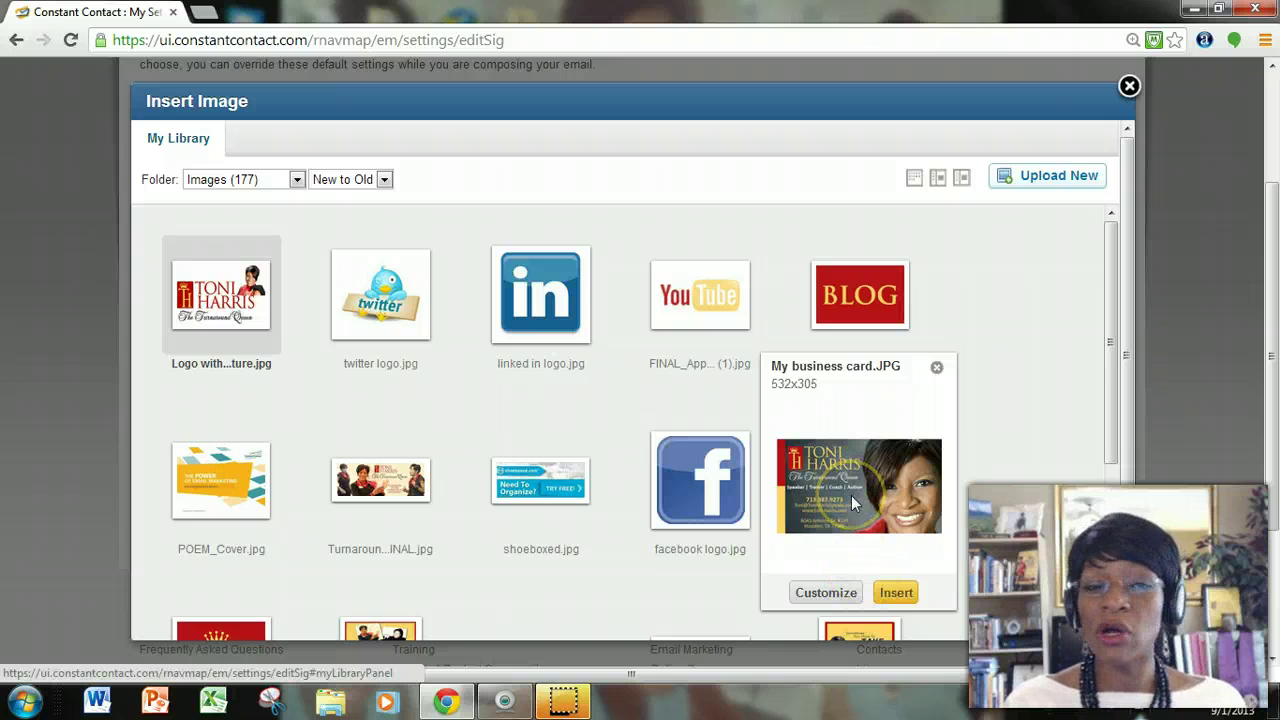
click(895, 593)
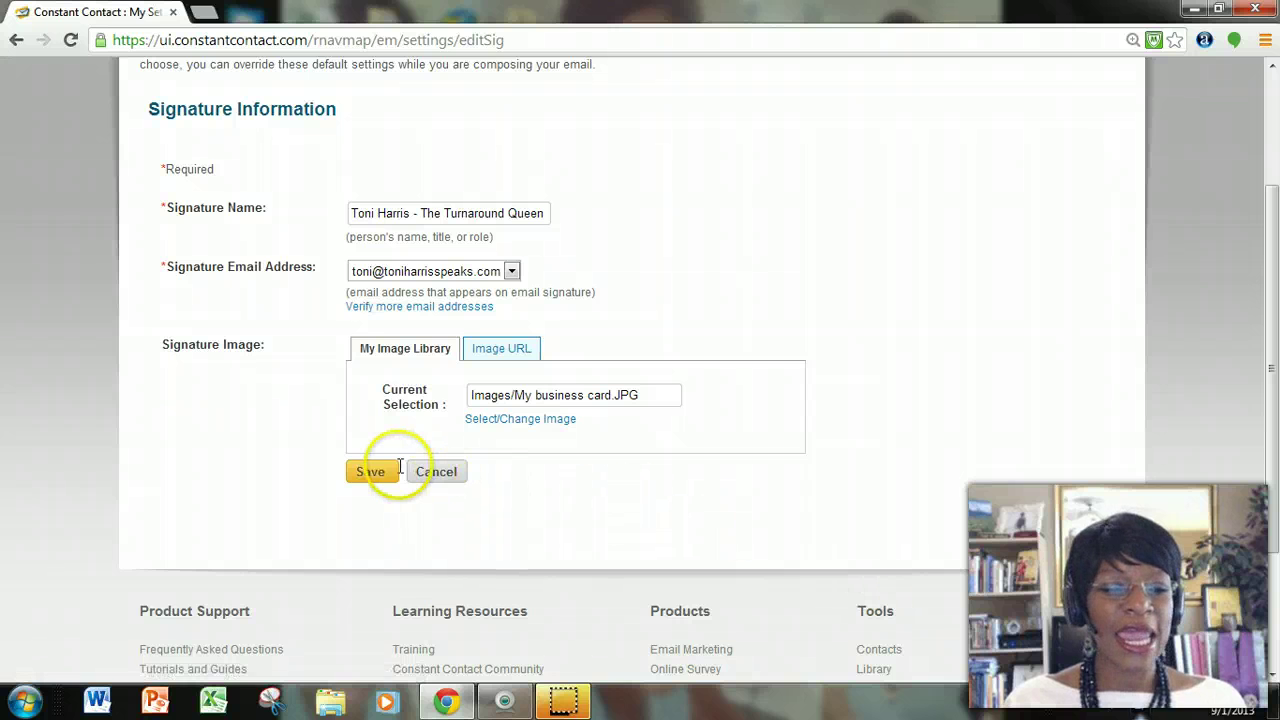
click(374, 476)
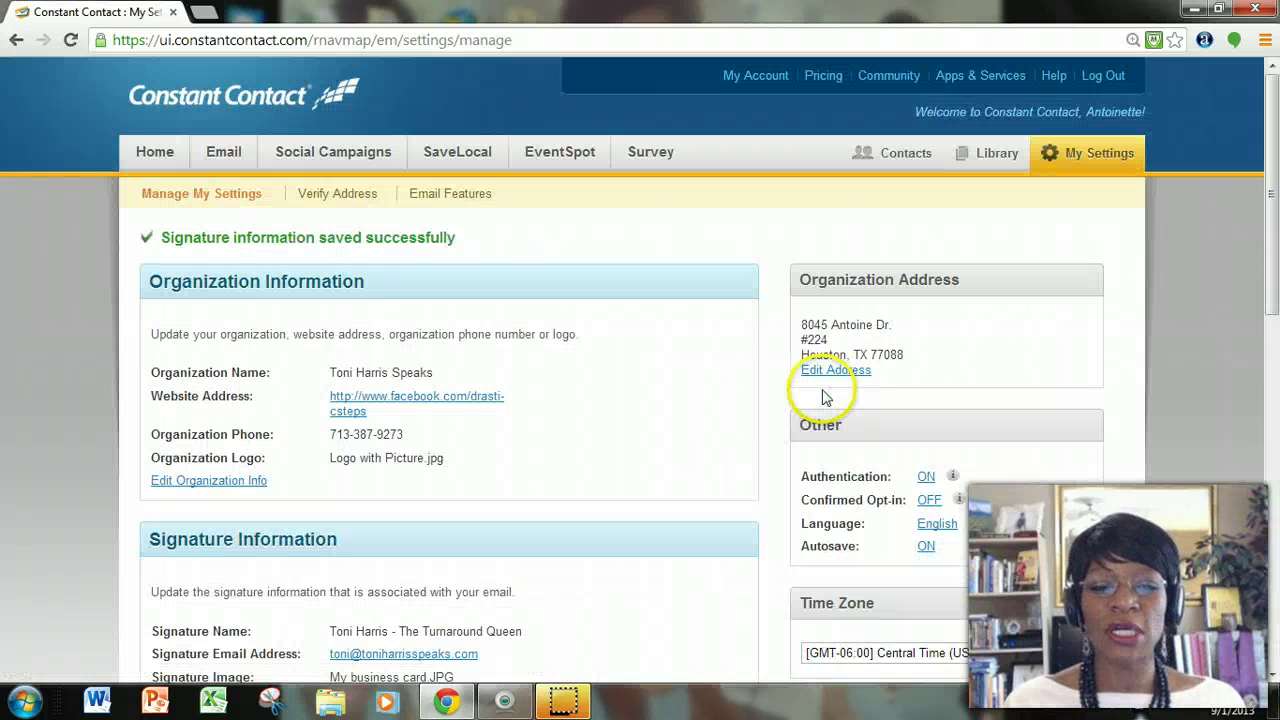
scroll(669, 420, down, 2)
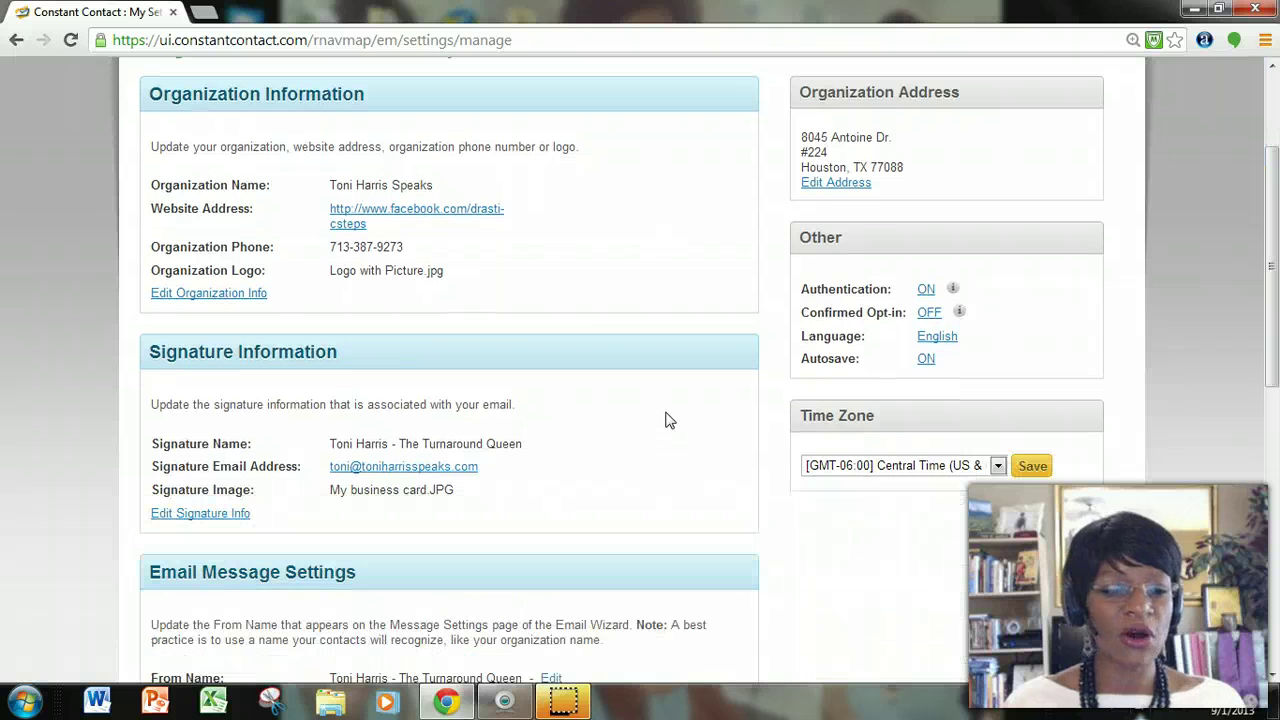
scroll(669, 420, down, 1)
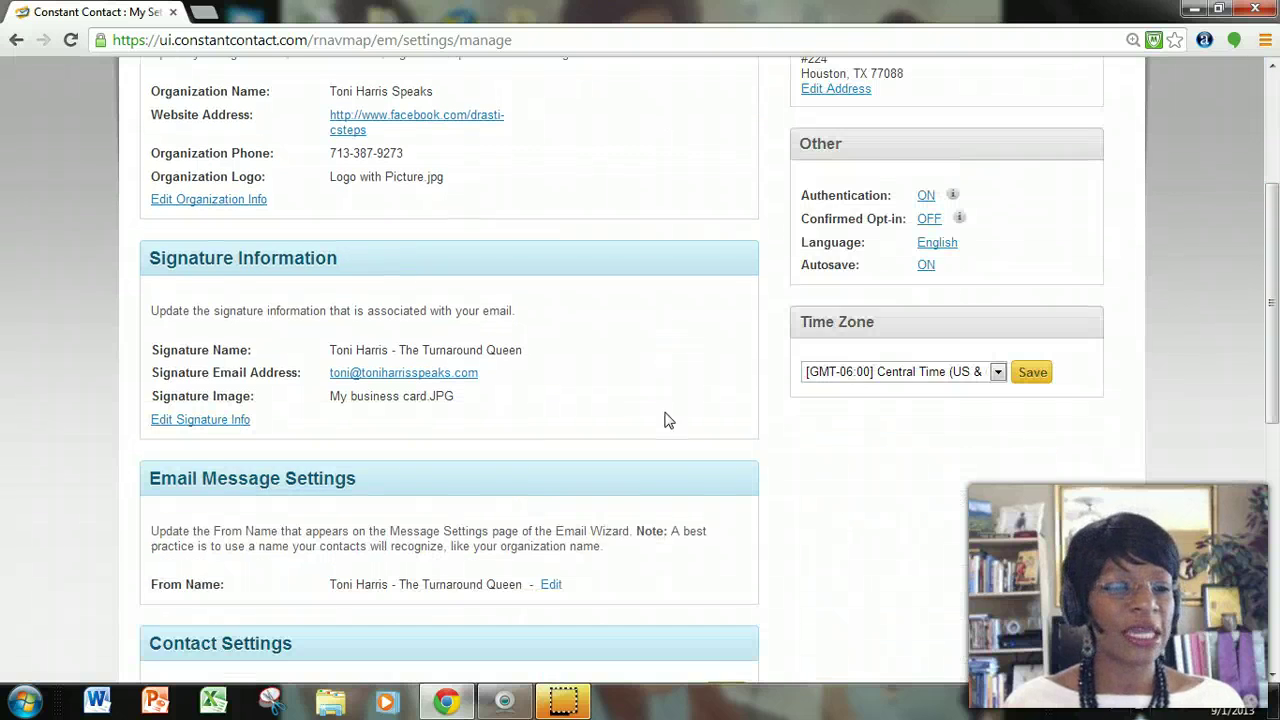
scroll(669, 420, down, 3)
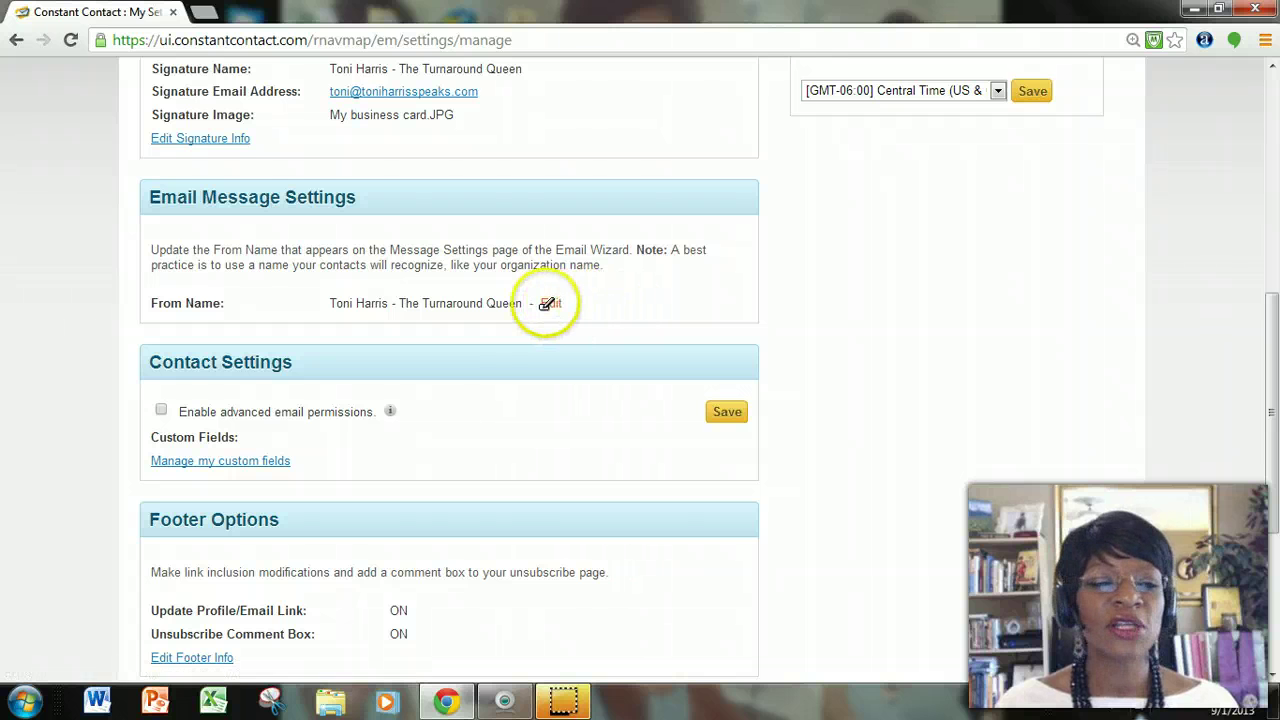
scroll(483, 410, down, 1)
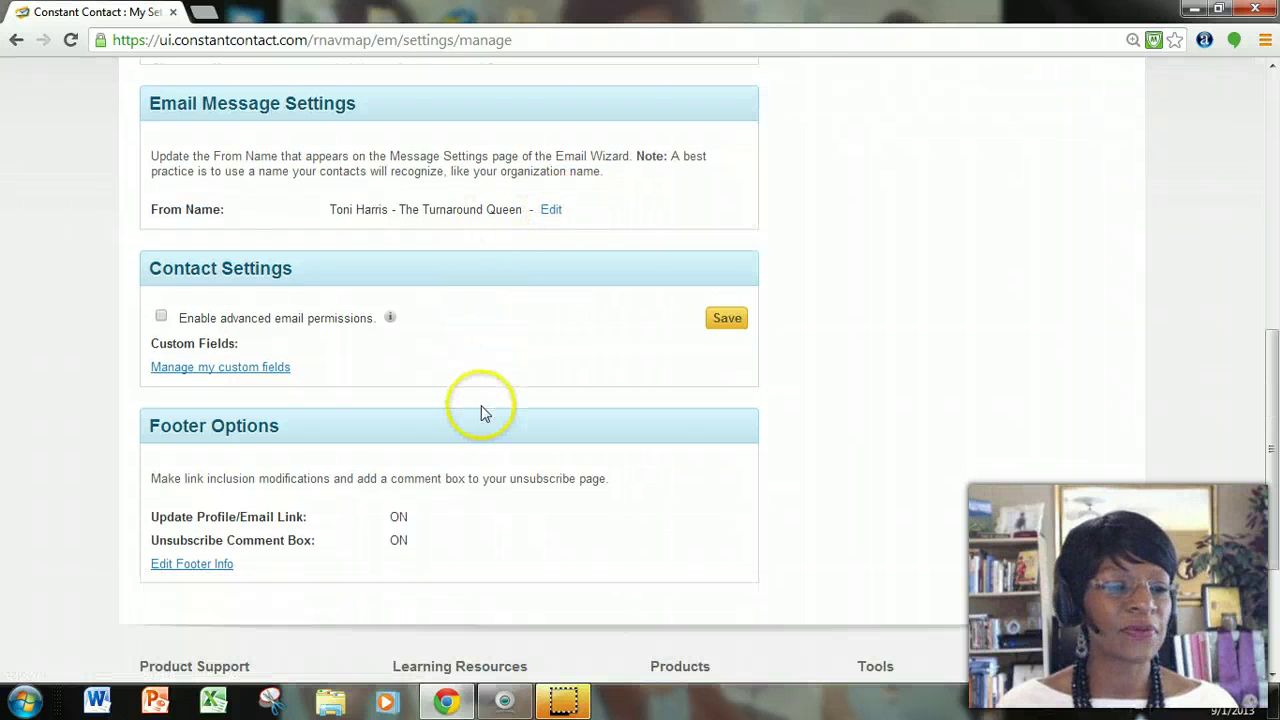
scroll(479, 408, down, 2)
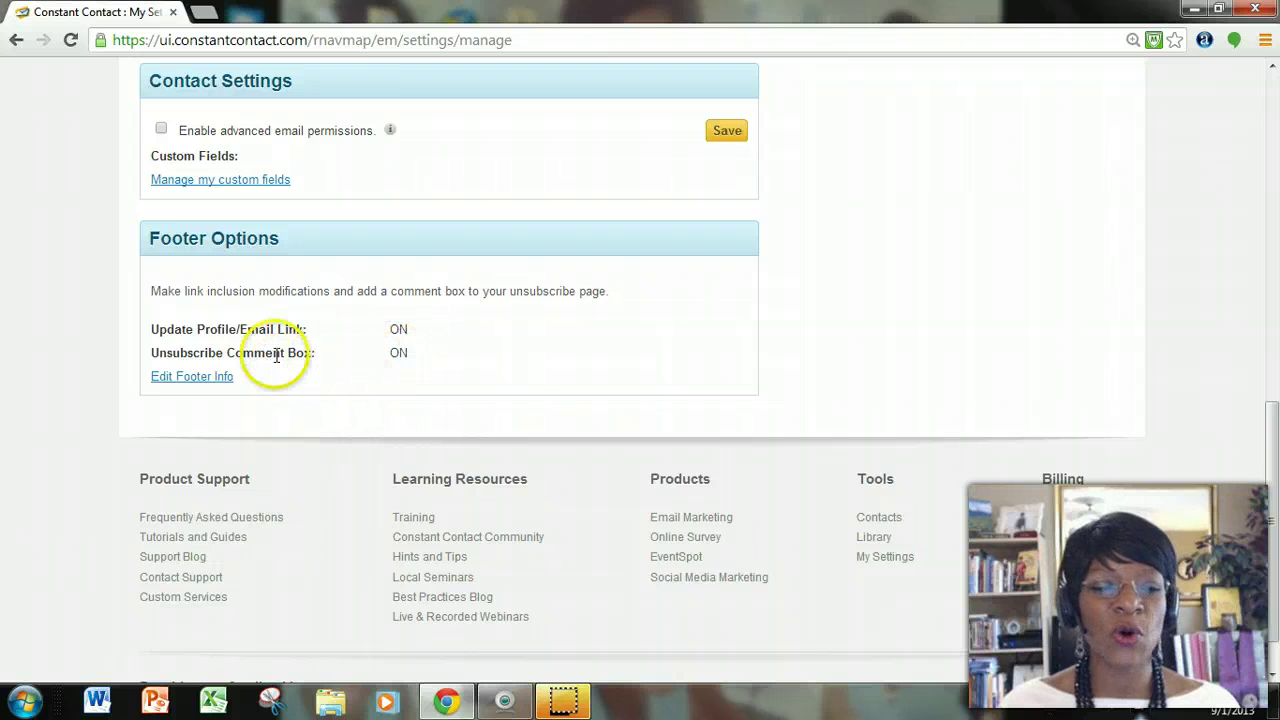
scroll(430, 373, up, 6)
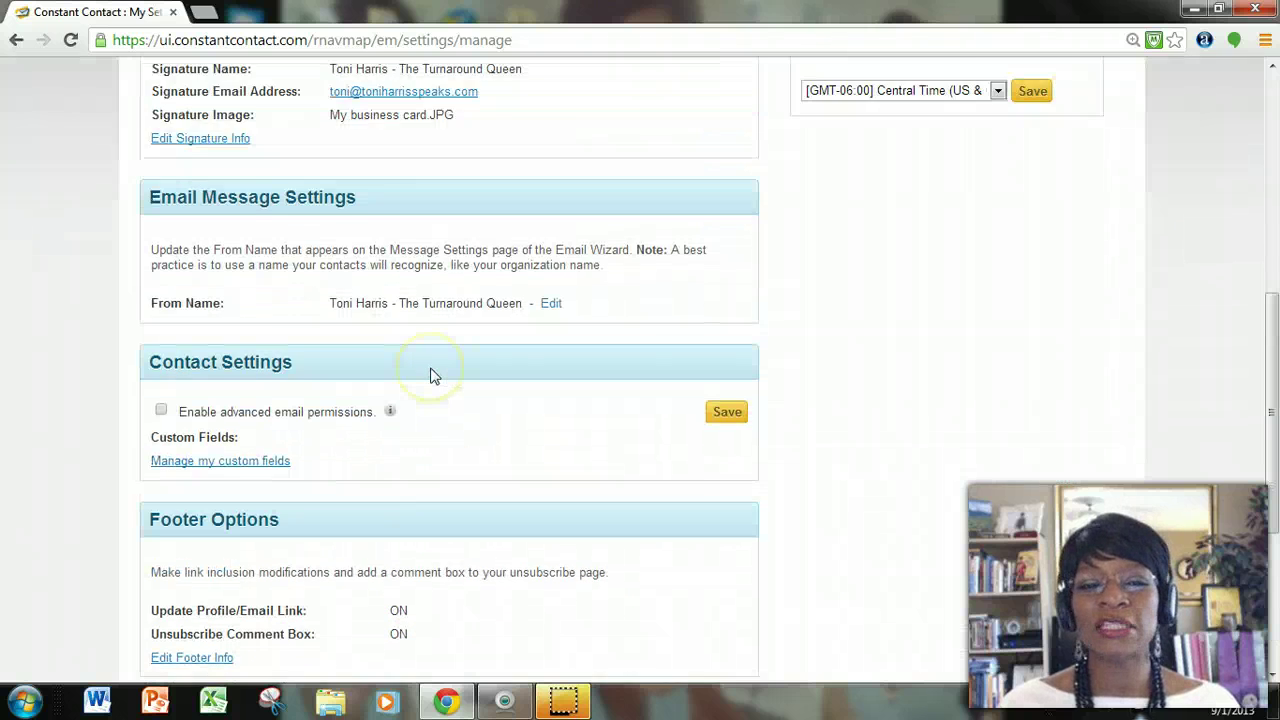
scroll(430, 373, up, 2)
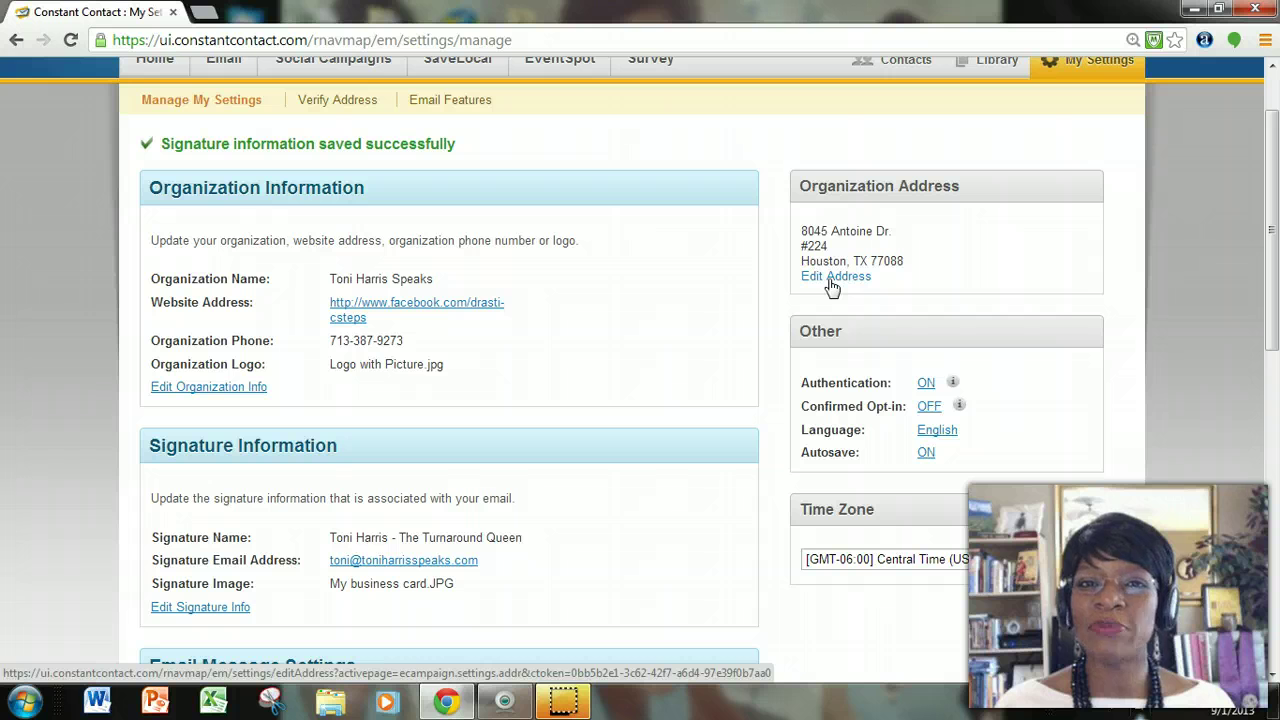
Review the organization's Address Information form under Organization Address and save it.
click(832, 279)
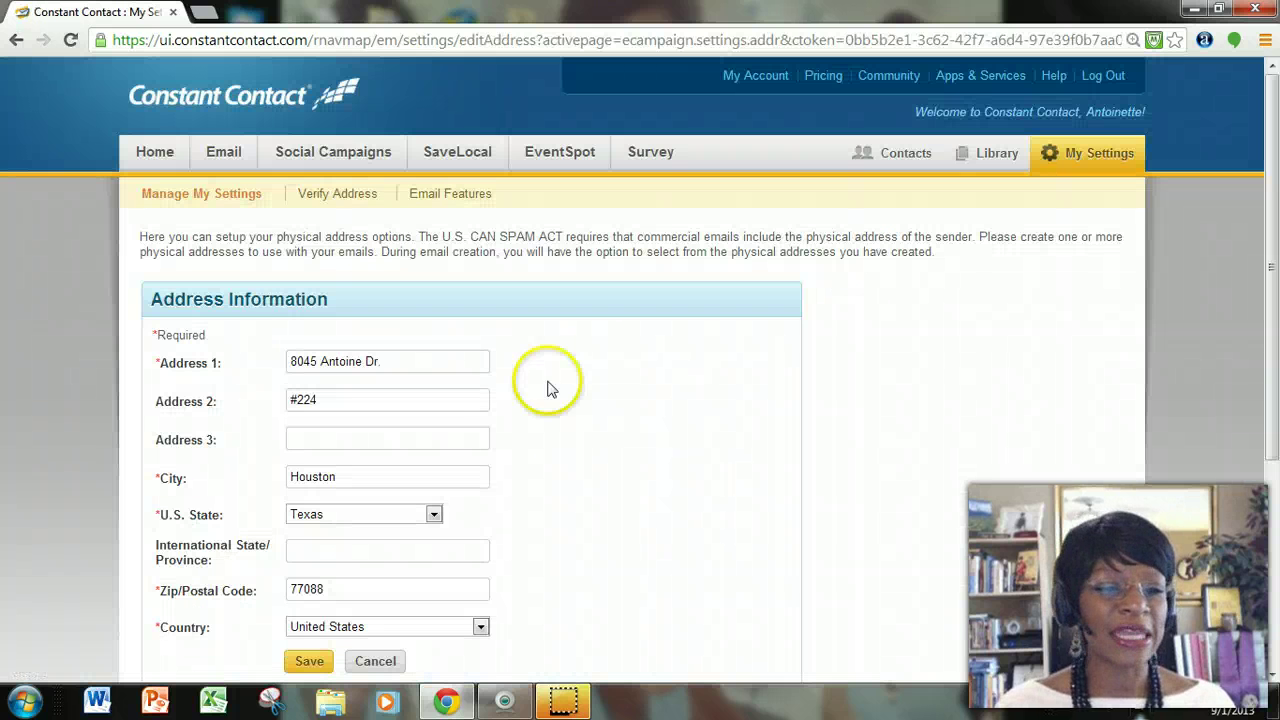
scroll(491, 429, down, 2)
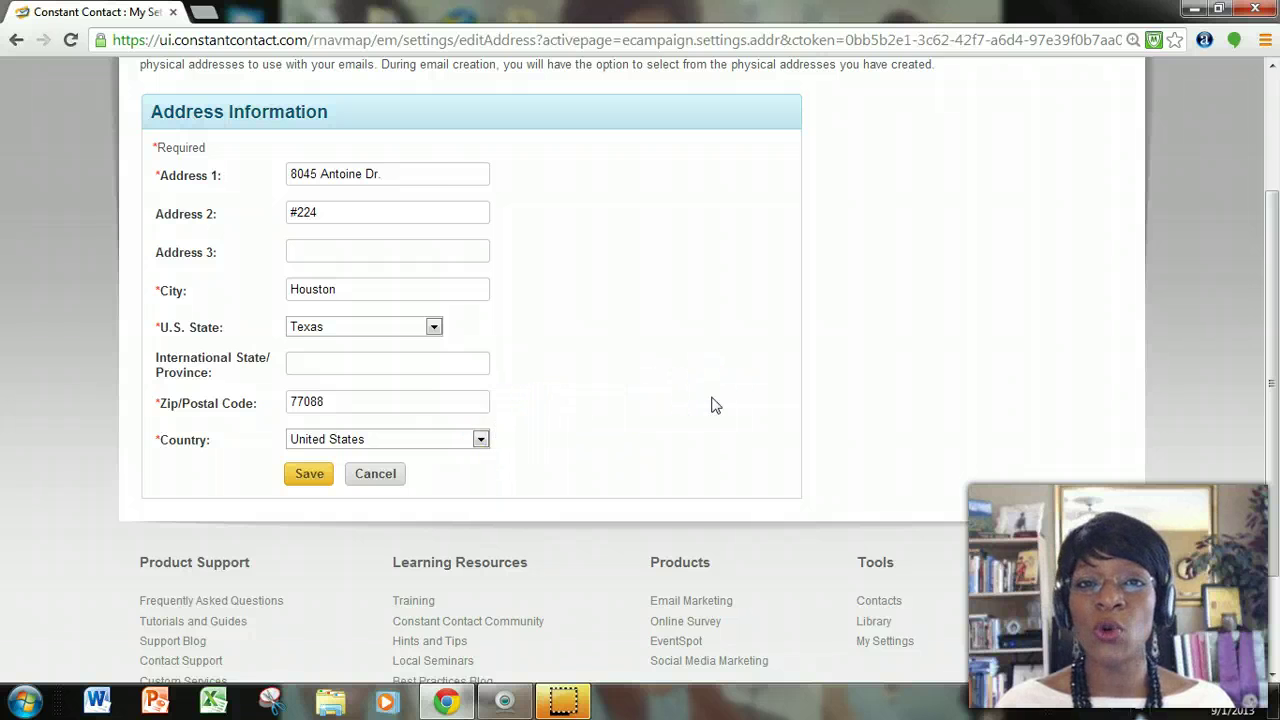
scroll(714, 405, up, 1)
click(714, 388)
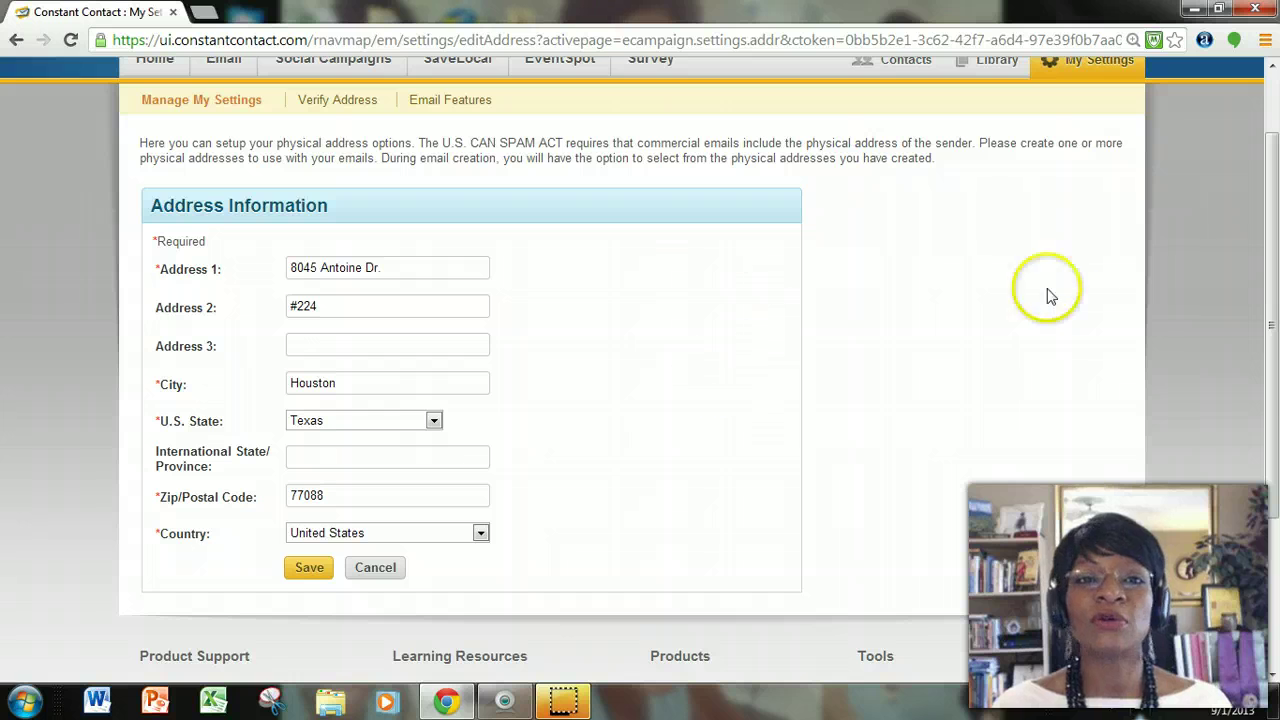
scroll(825, 310, down, 2)
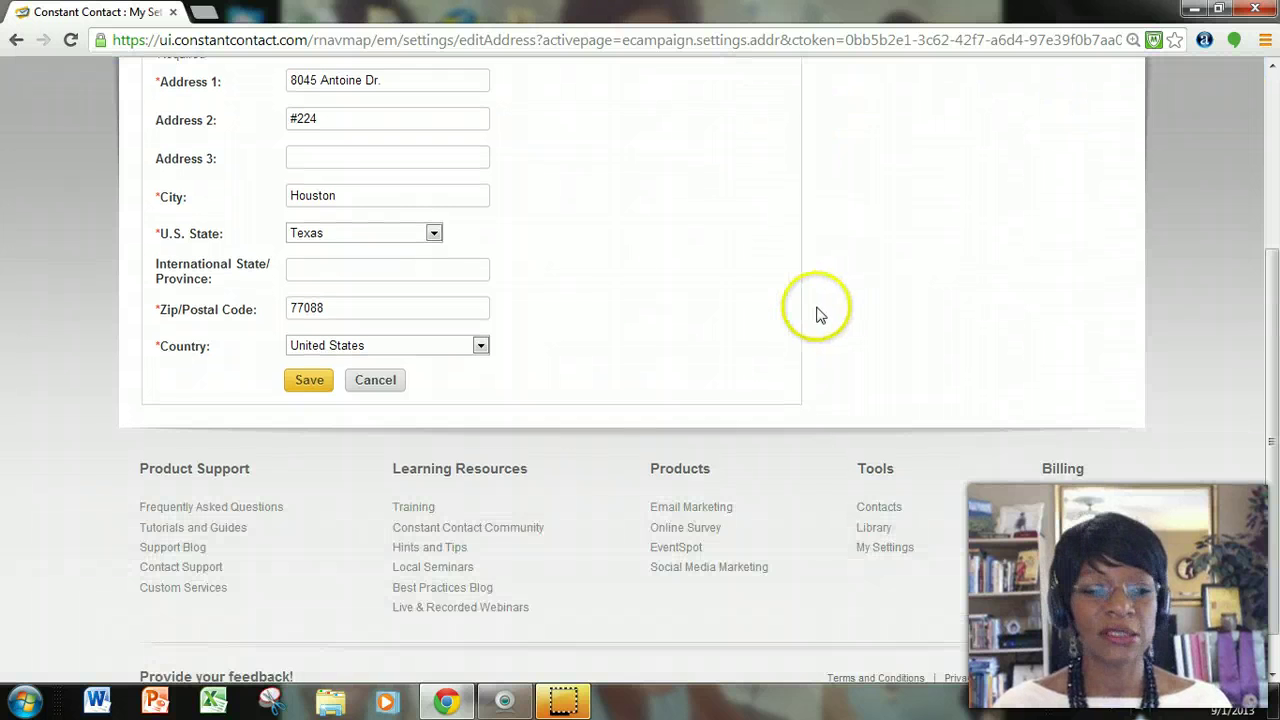
click(311, 392)
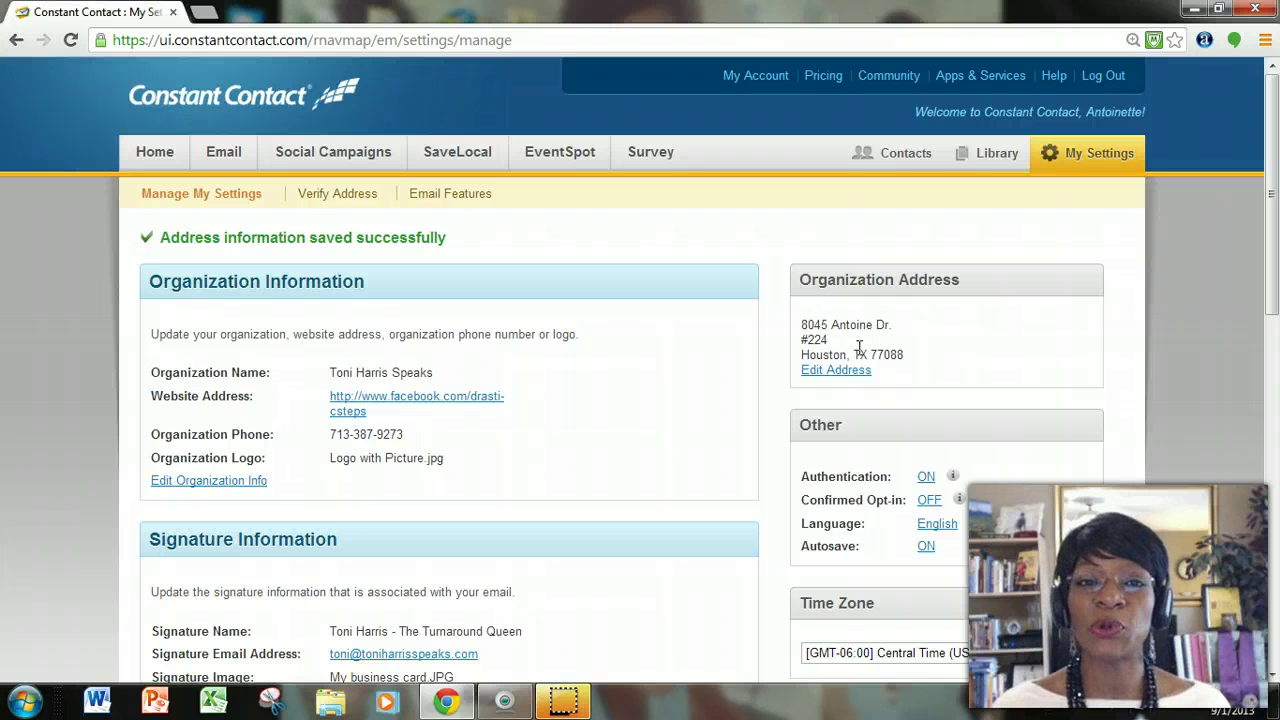
Keep 'Enable Authentication with Constant Contact' selected and save the authentication setting.
scroll(1014, 350, down, 1)
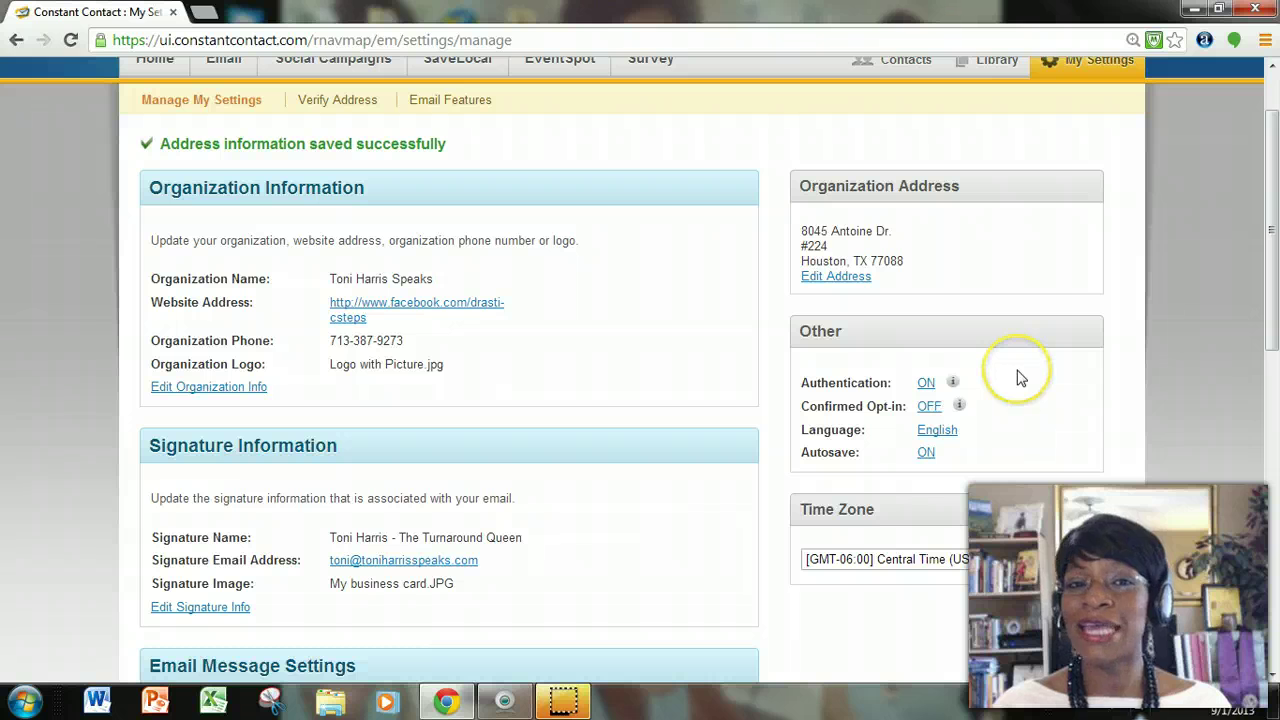
scroll(900, 388, down, 1)
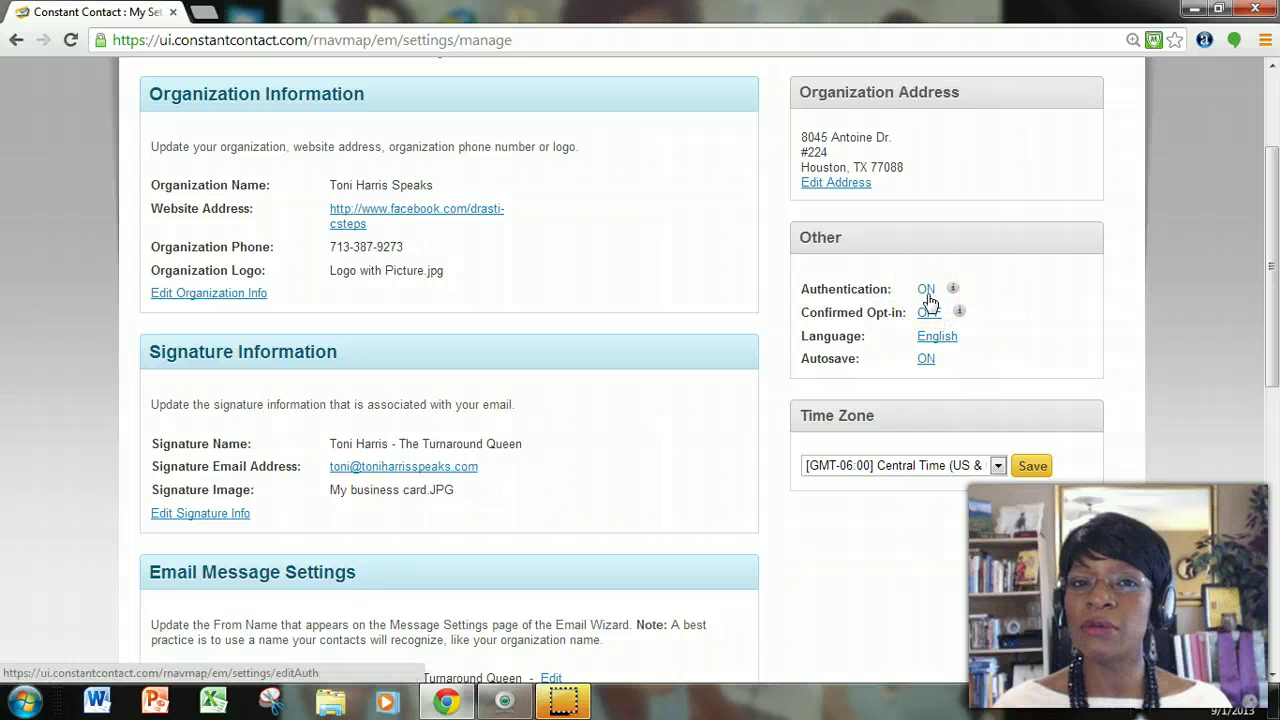
click(927, 292)
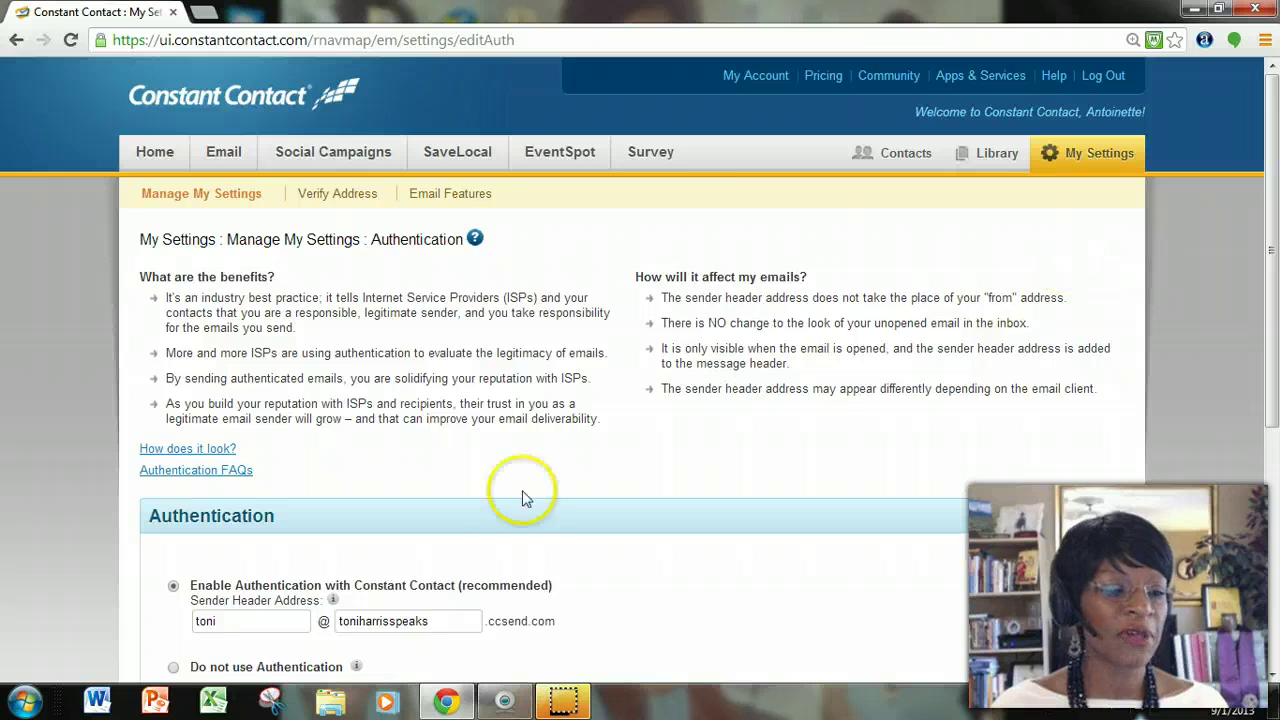
scroll(523, 497, down, 3)
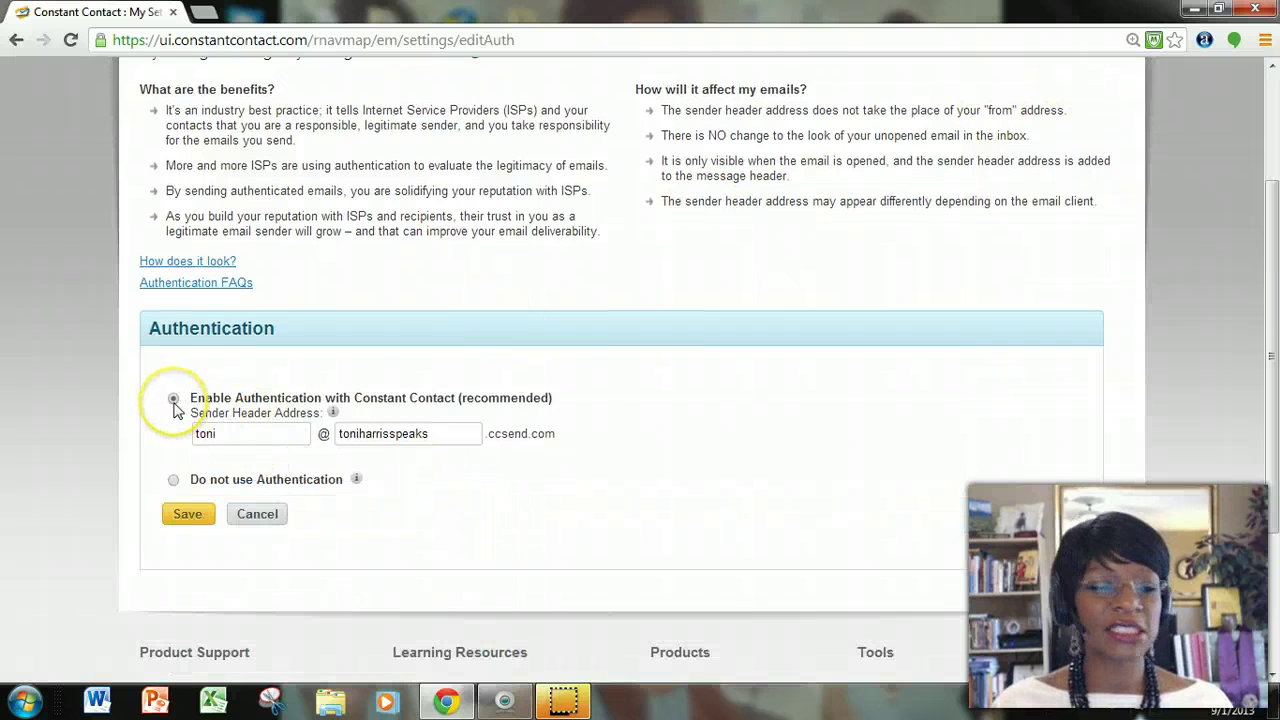
click(185, 514)
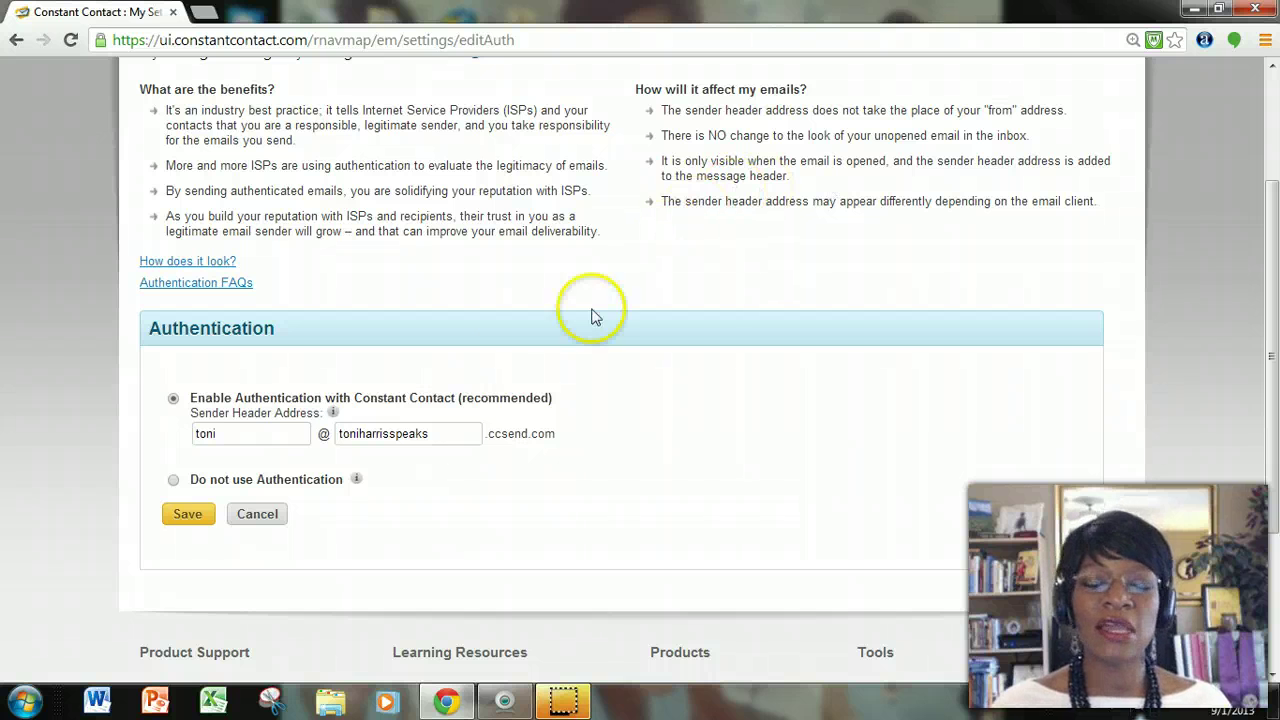
click(184, 514)
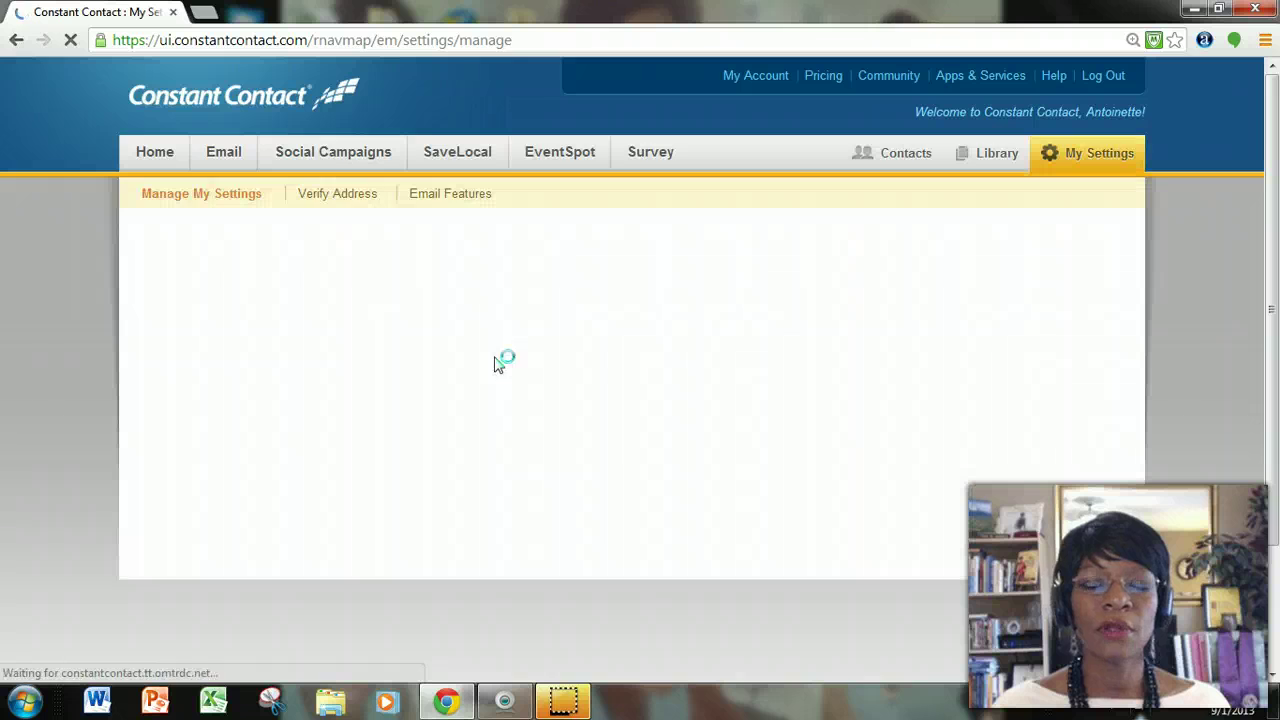
scroll(654, 357, down, 2)
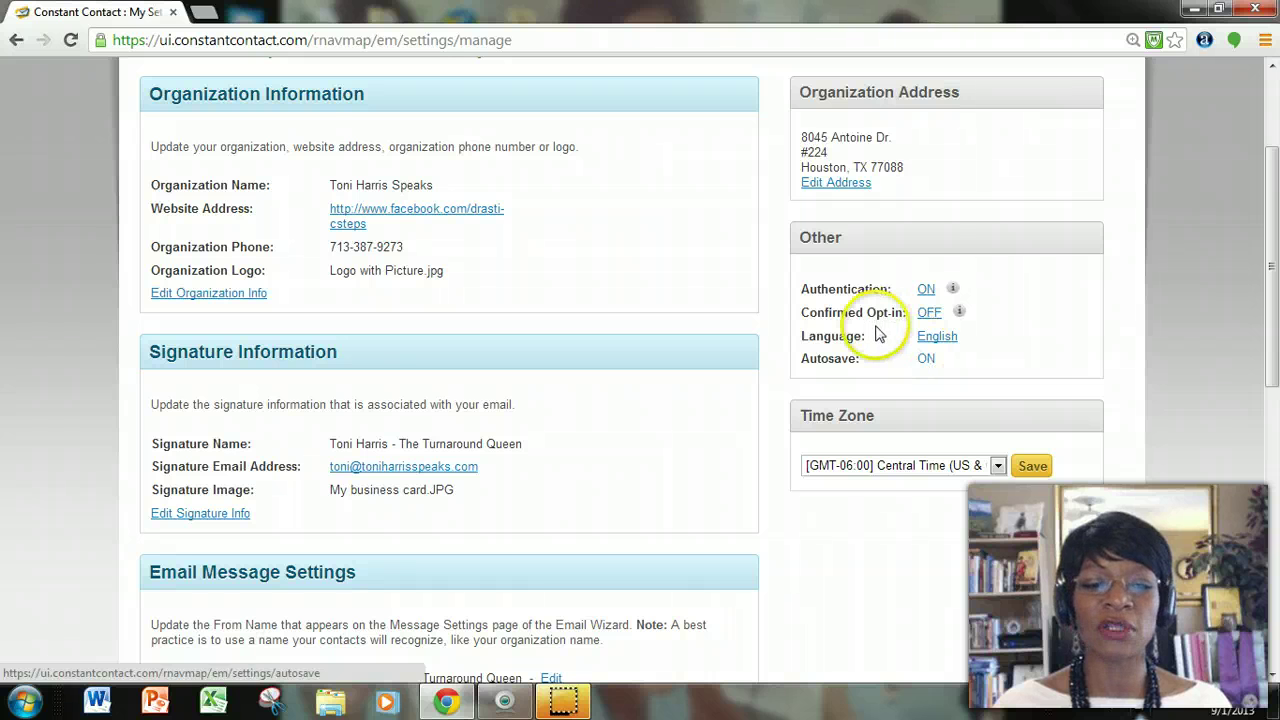
click(938, 316)
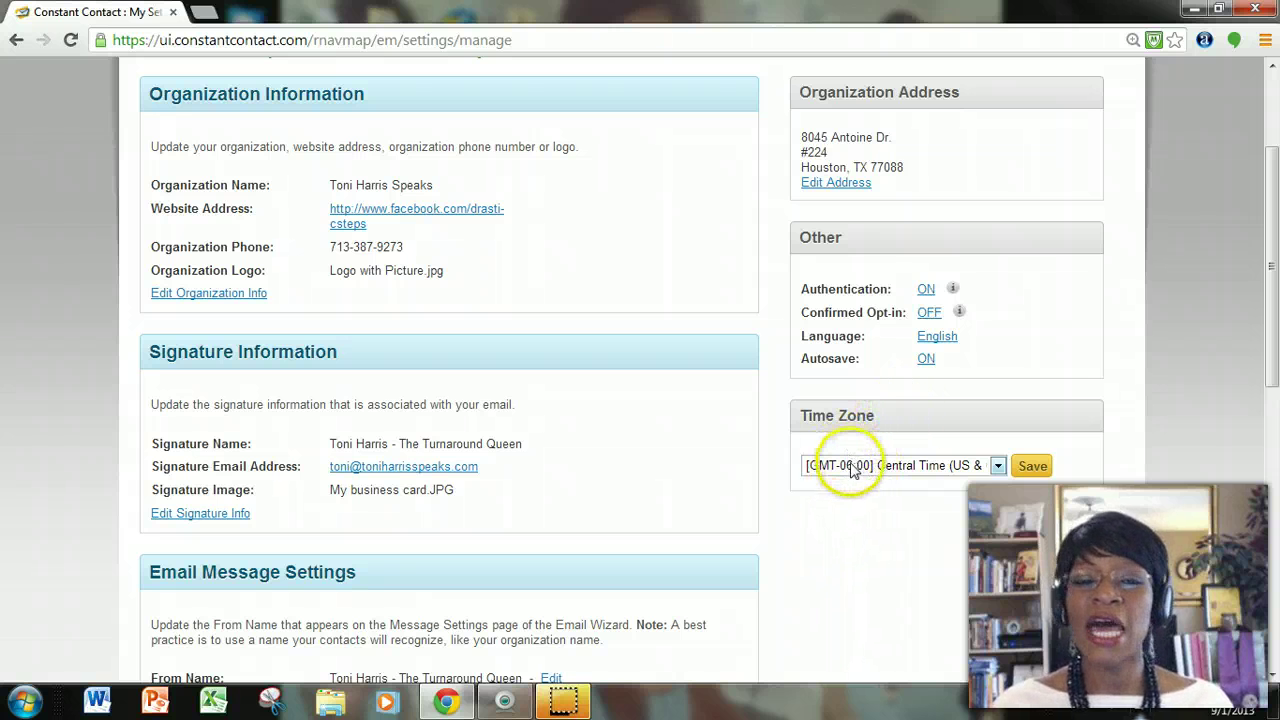
click(997, 468)
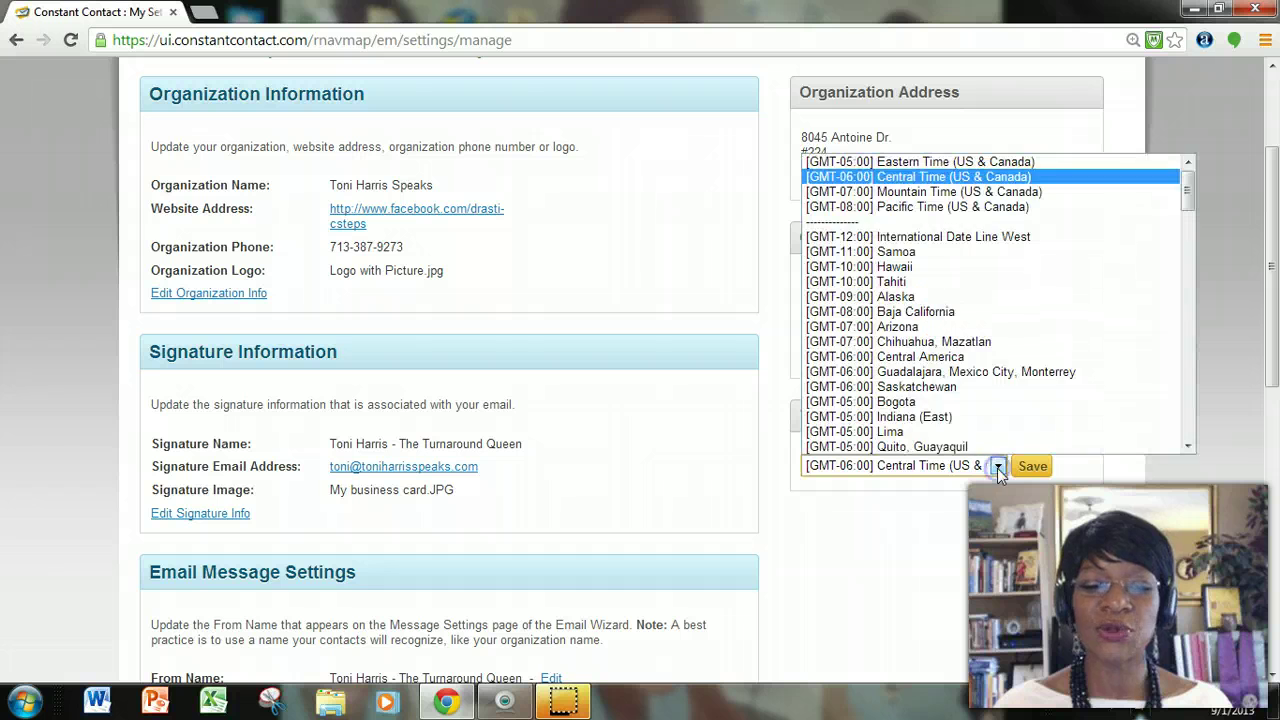
click(999, 468)
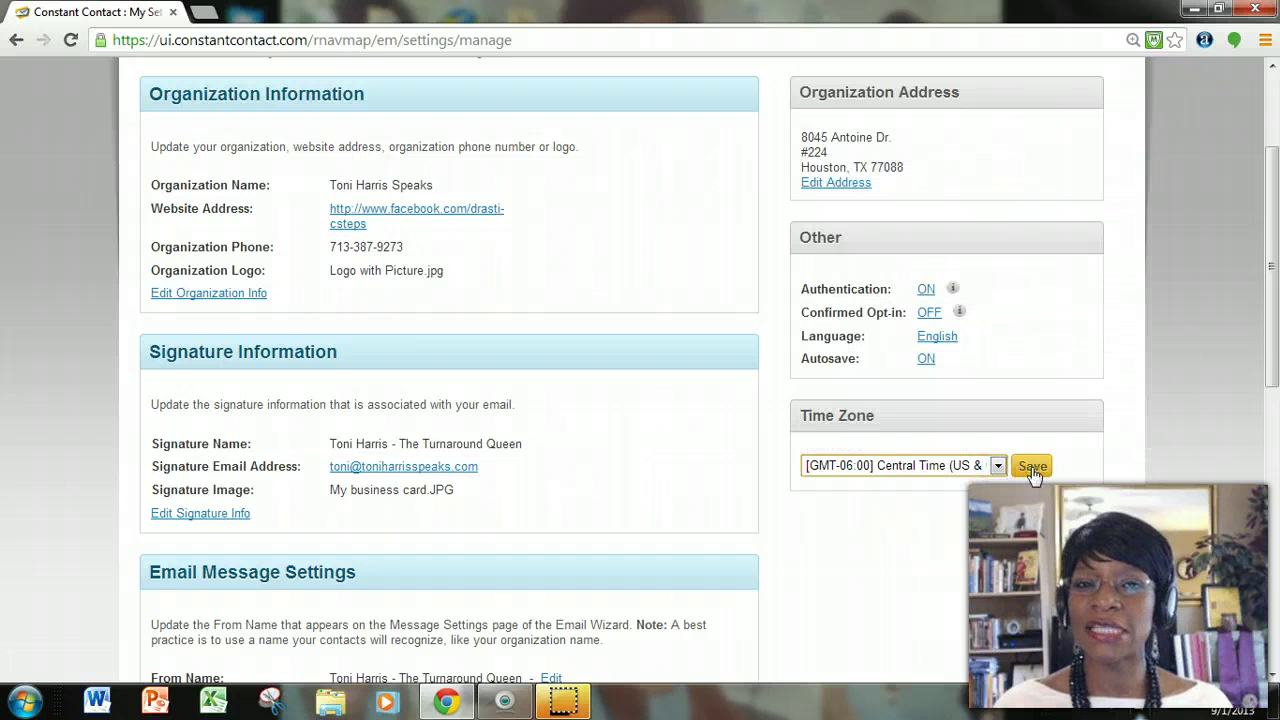
scroll(1025, 510, down, 3)
scroll(951, 494, down, 4)
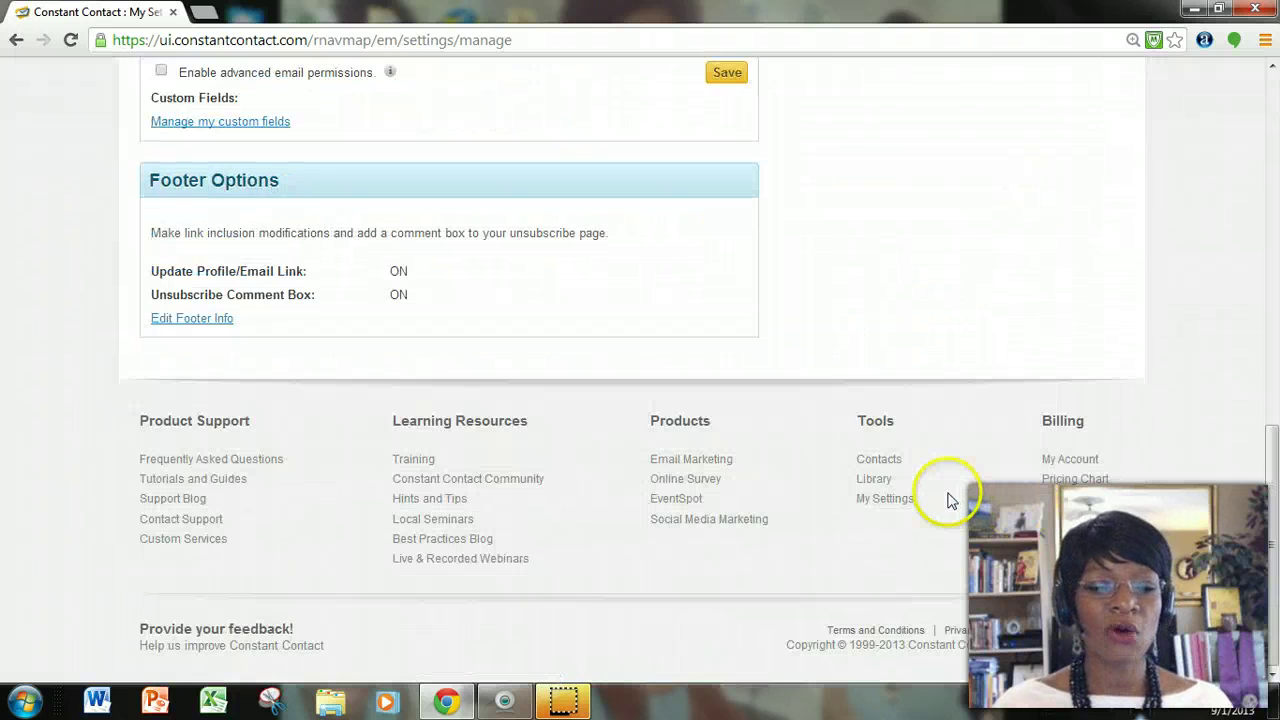
scroll(951, 494, up, 9)
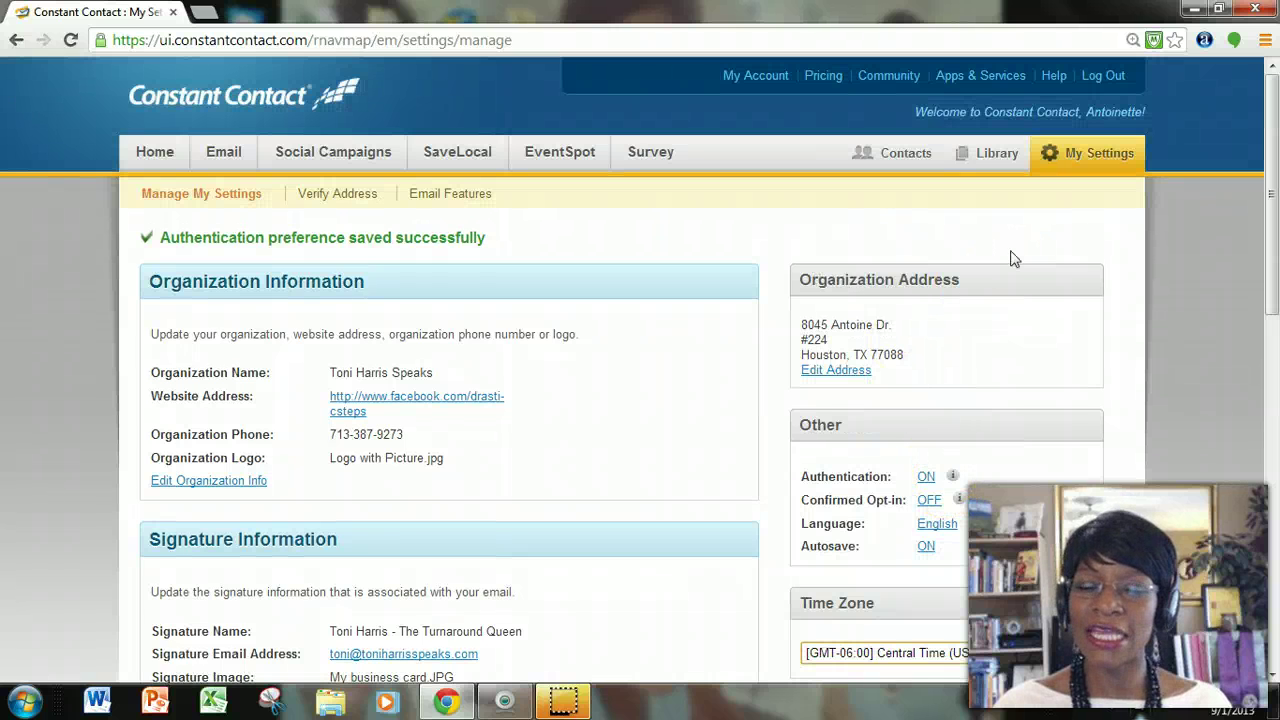
click(1008, 255)
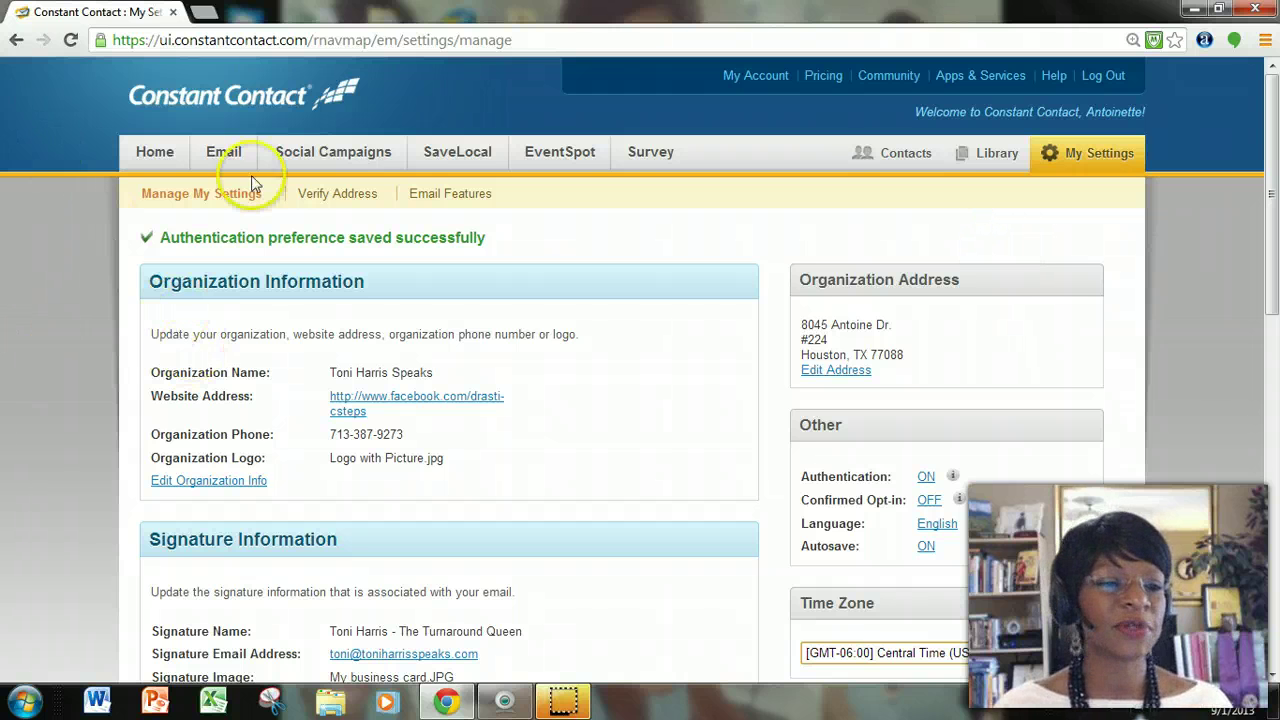
Open the Verify Address sub-tab to see the two already-verified sending addresses.
click(332, 195)
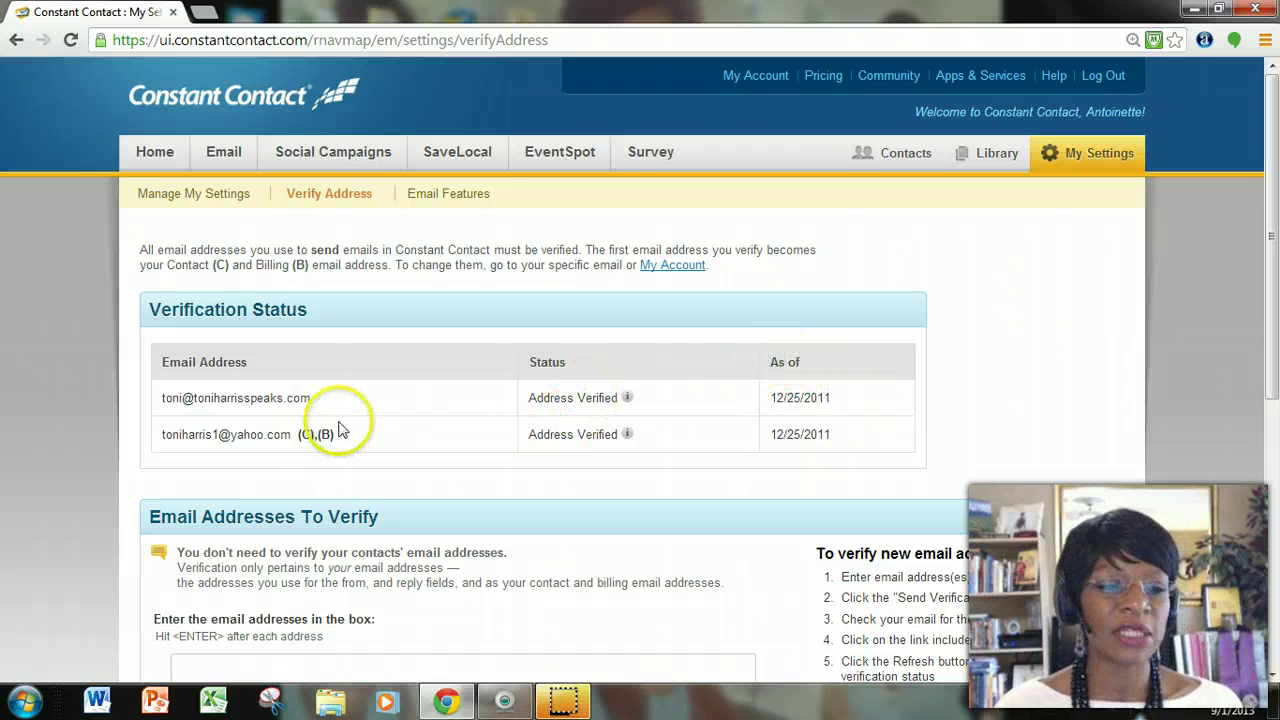
scroll(449, 405, down, 1)
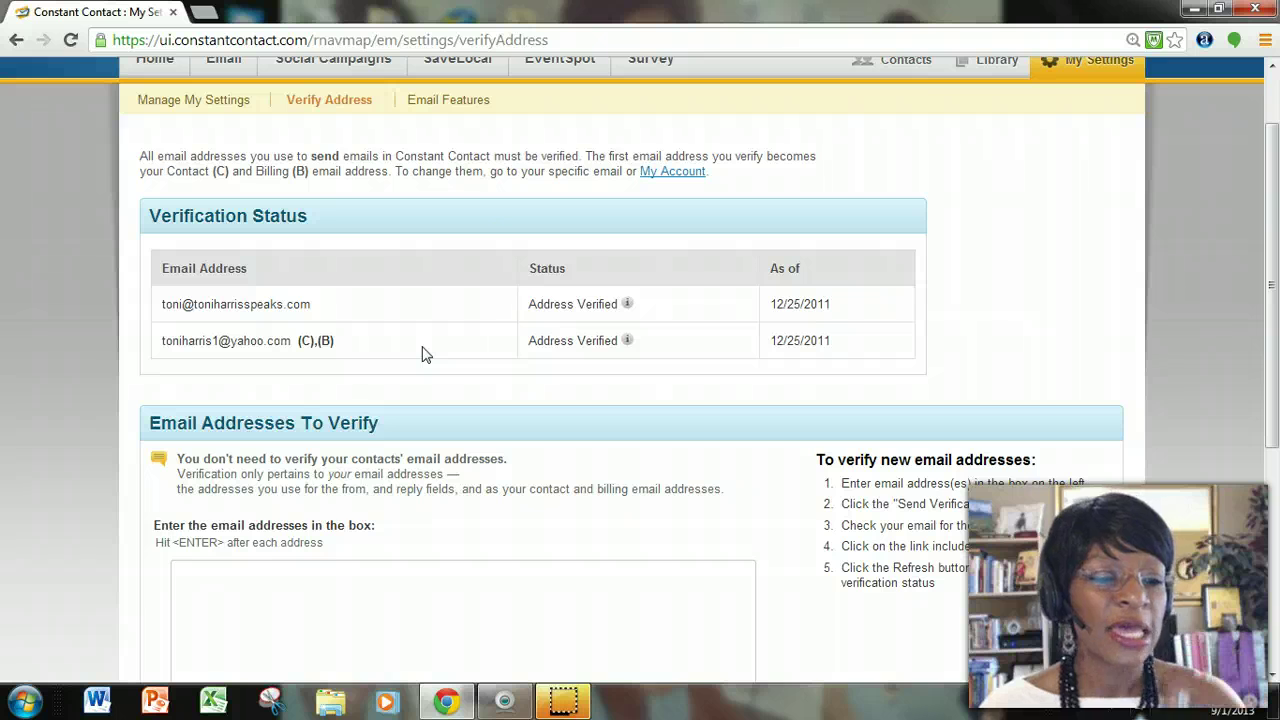
scroll(923, 128, down, 2)
click(477, 420)
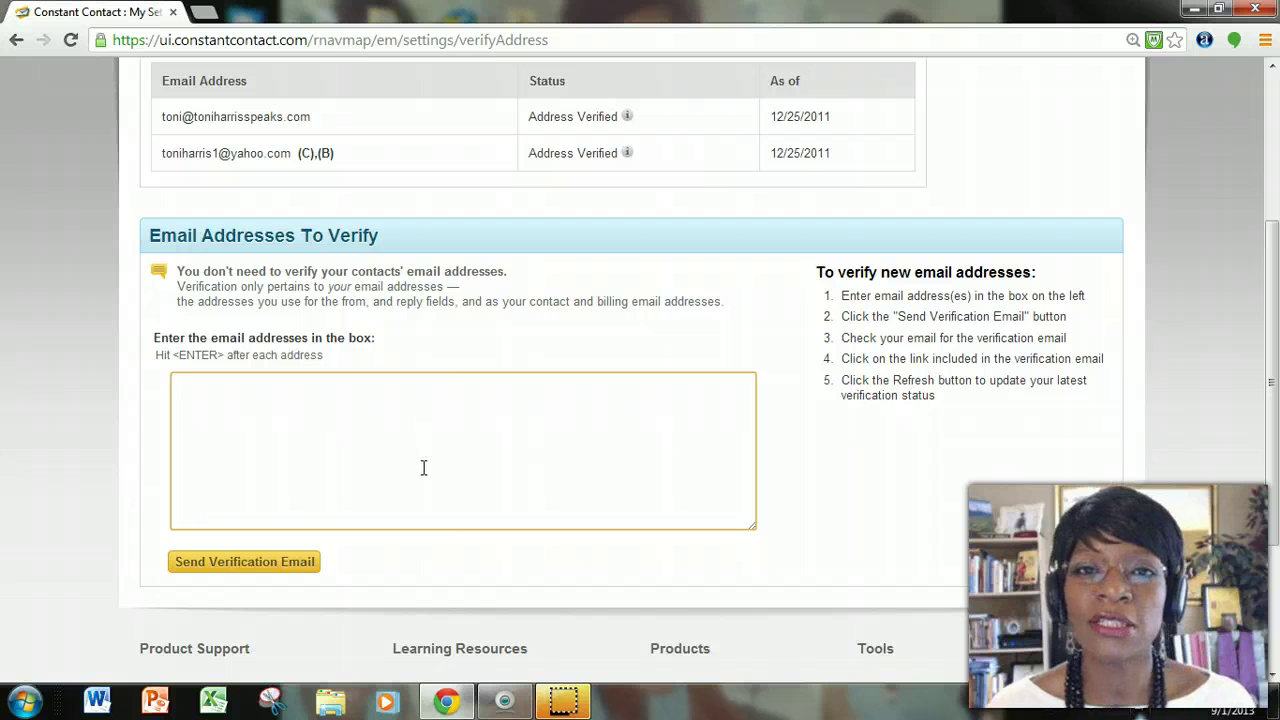
click(424, 470)
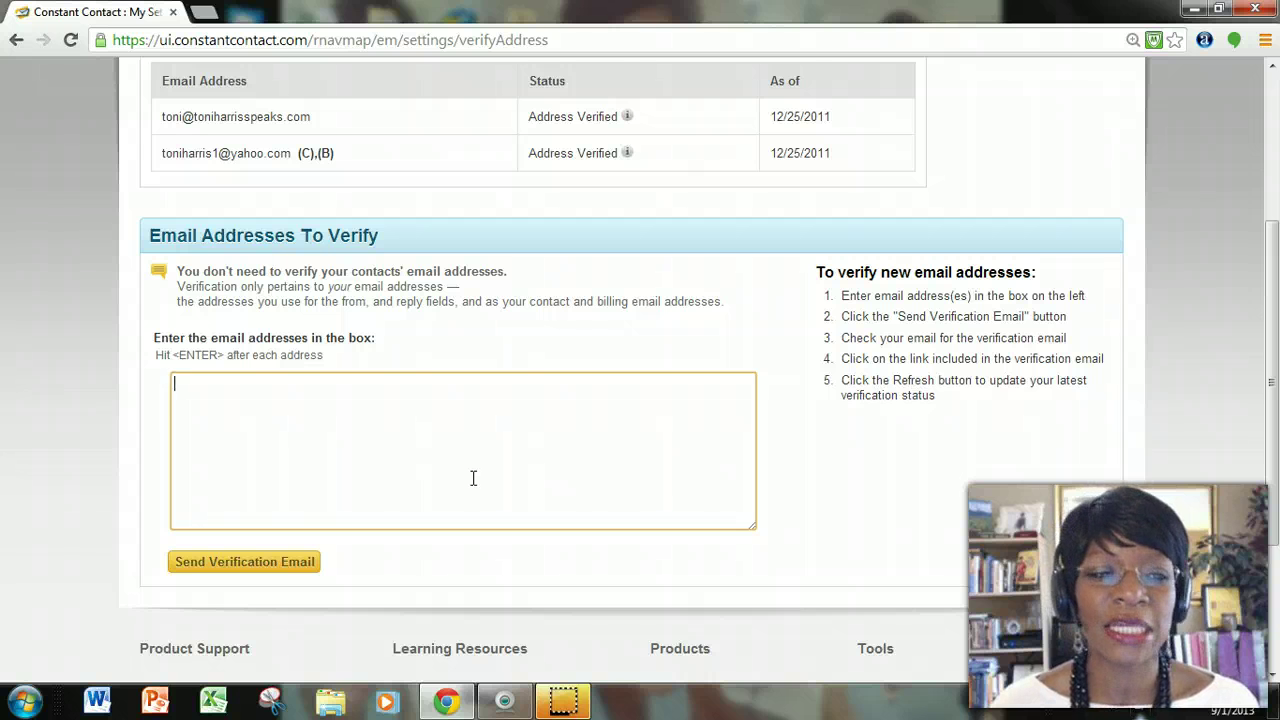
scroll(473, 478, up, 3)
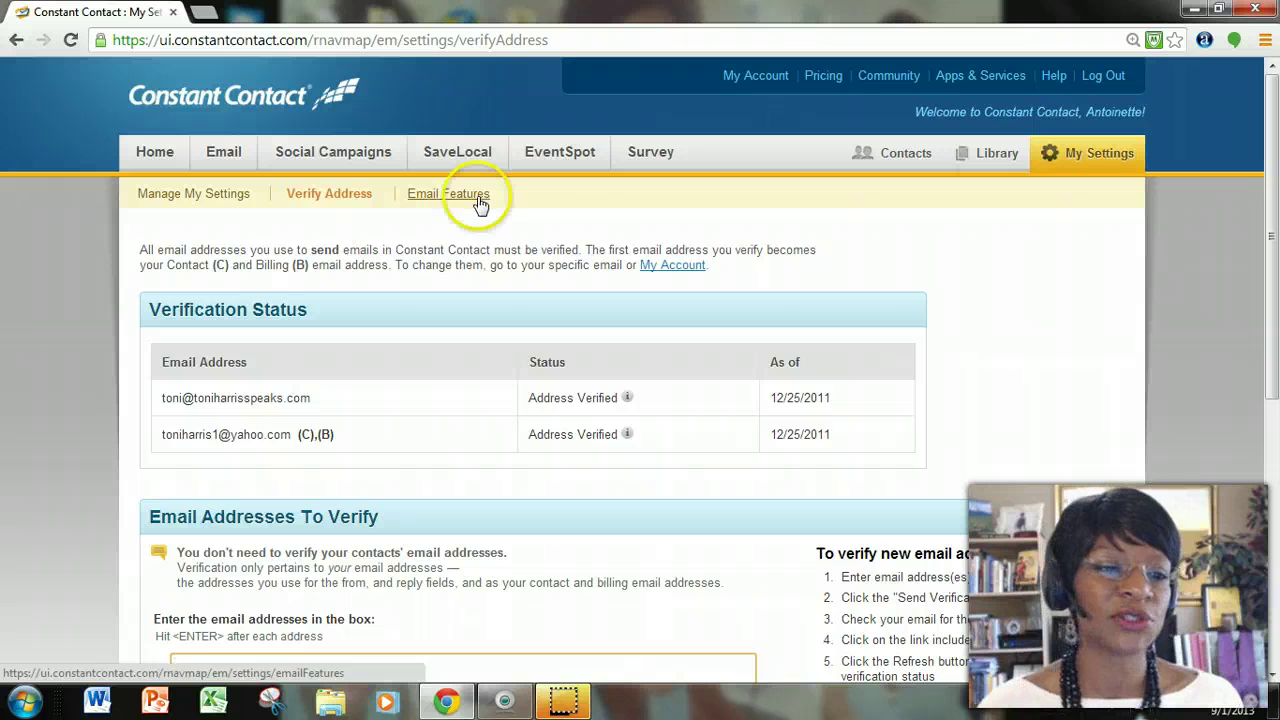
scroll(351, 509, down, 3)
click(366, 514)
scroll(368, 517, up, 3)
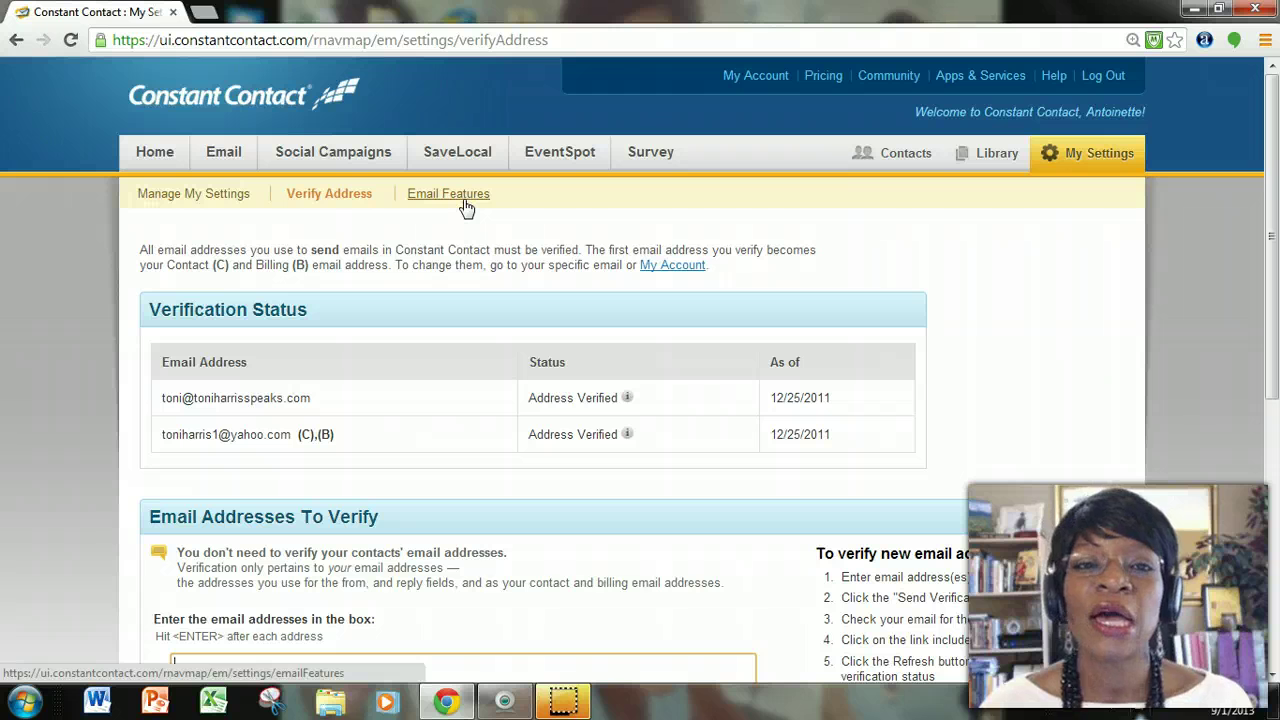
Go to Email > My Emails to list the 175 unfiled drafts and sent emails.
click(463, 200)
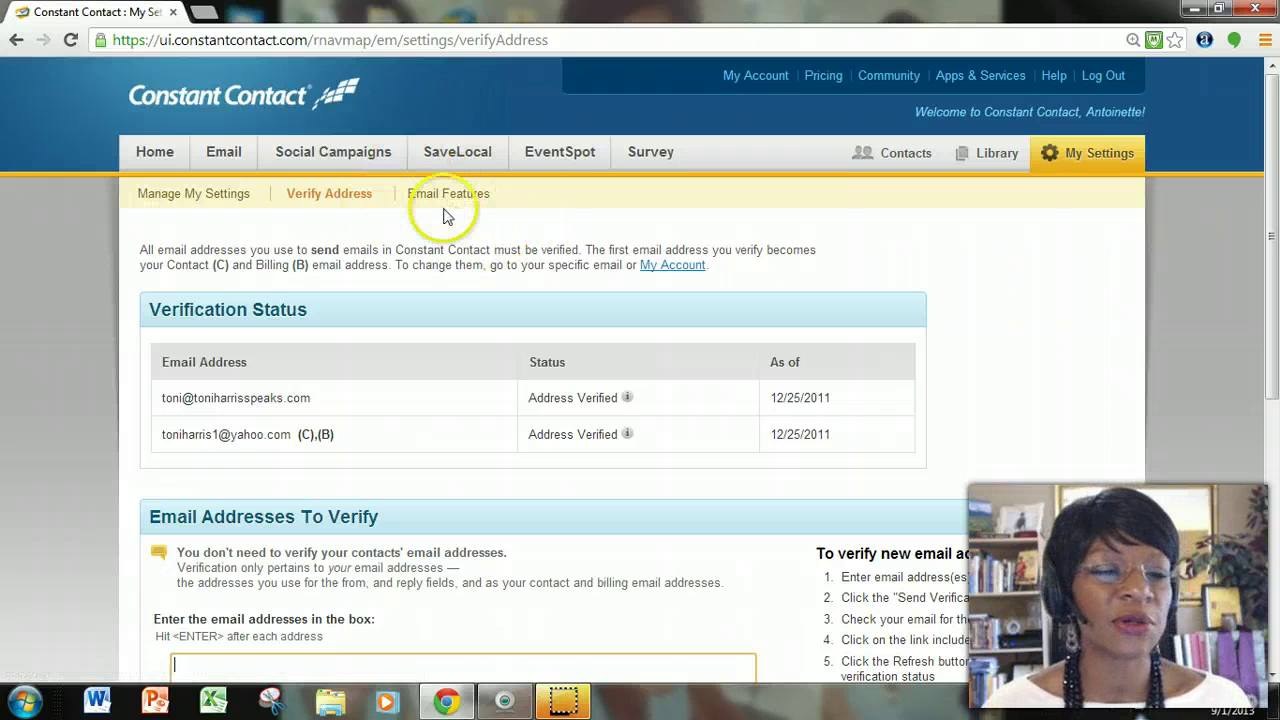
click(238, 160)
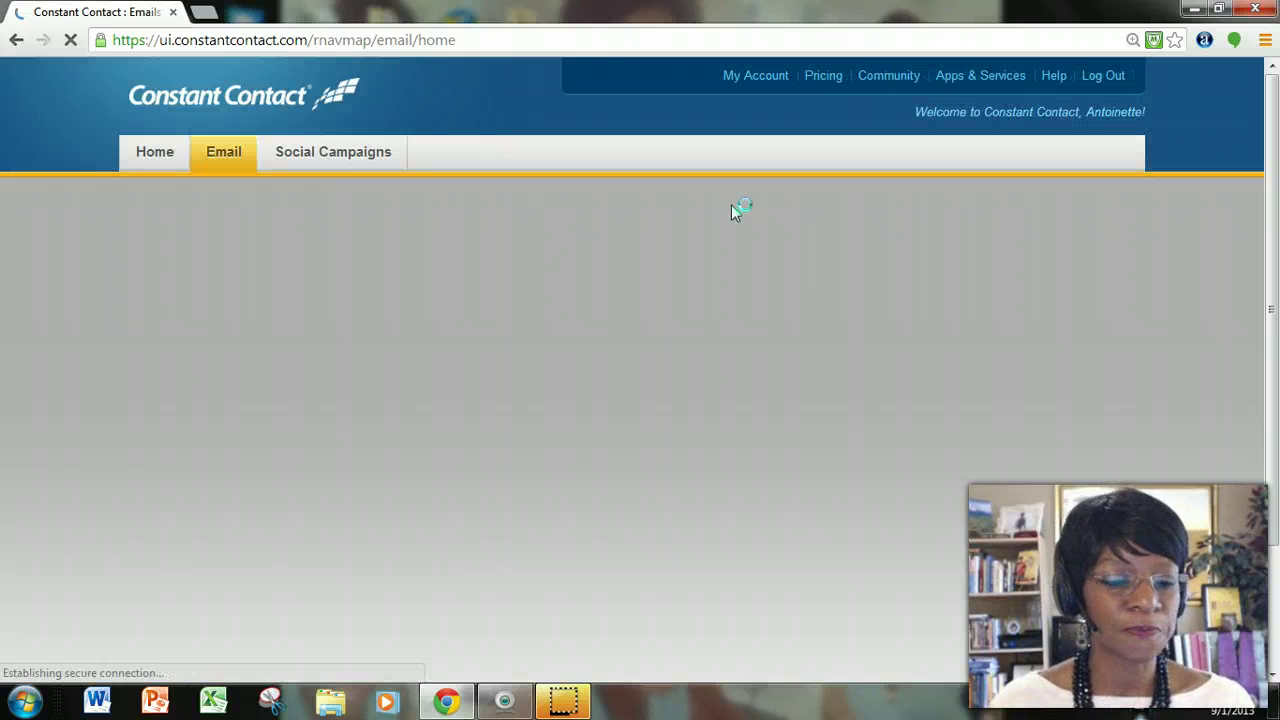
click(646, 492)
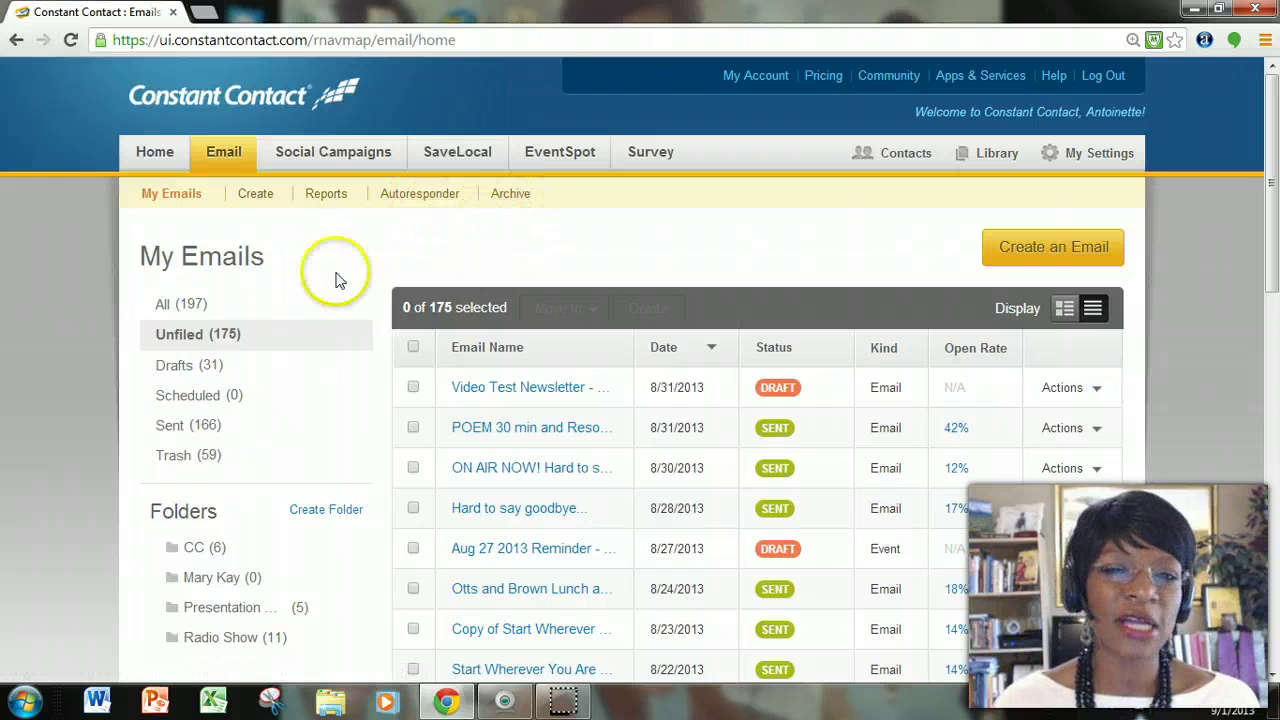
click(1062, 250)
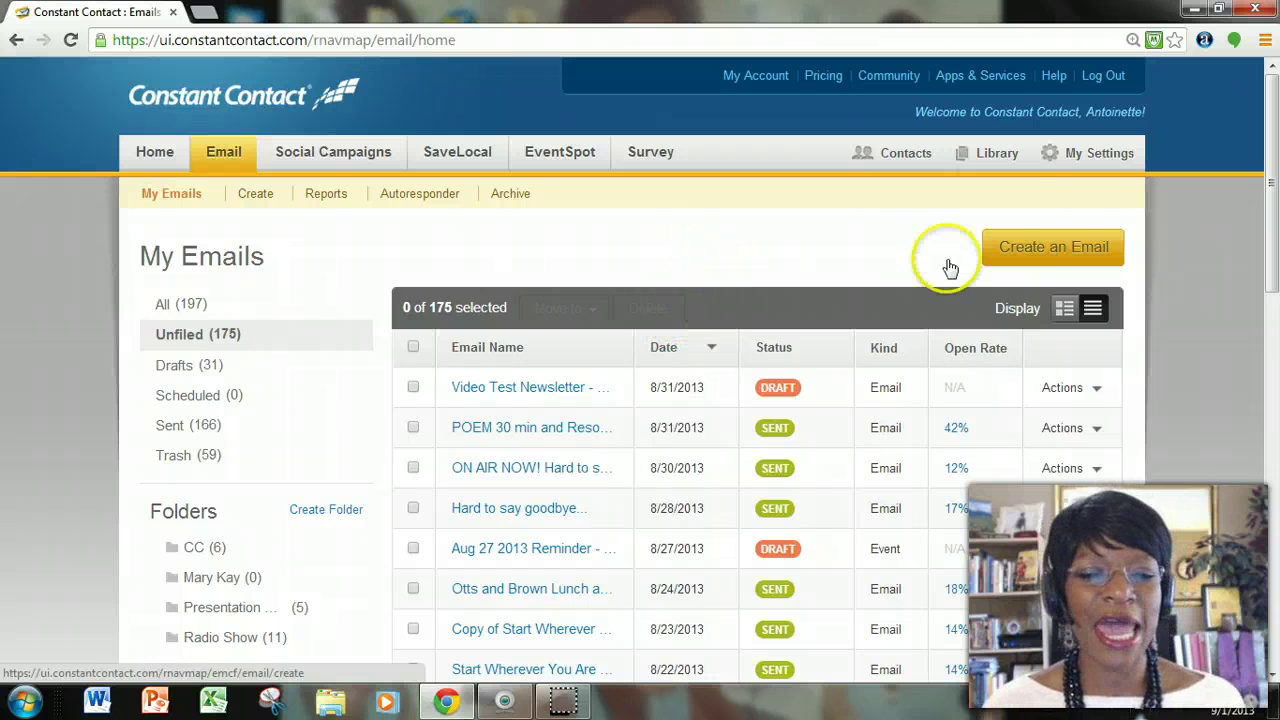
Start a new email and look over the Select a template page.
click(1059, 250)
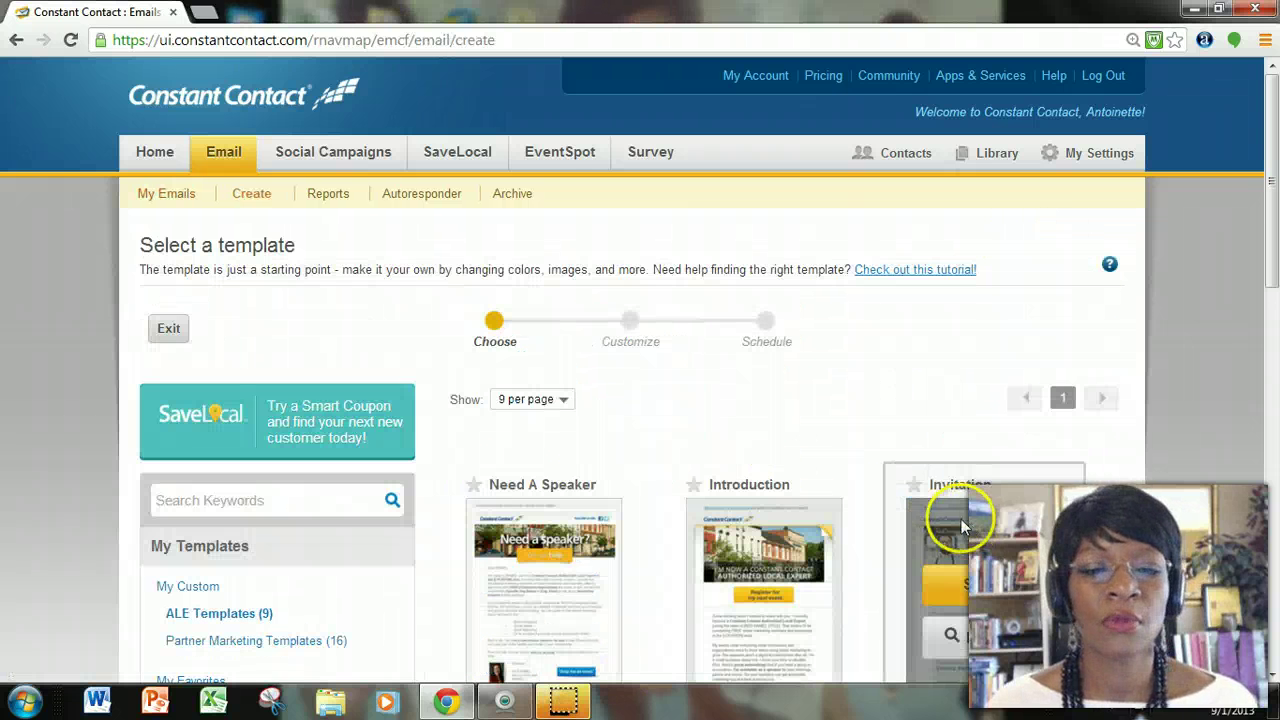
scroll(955, 510, down, 1)
scroll(947, 499, down, 1)
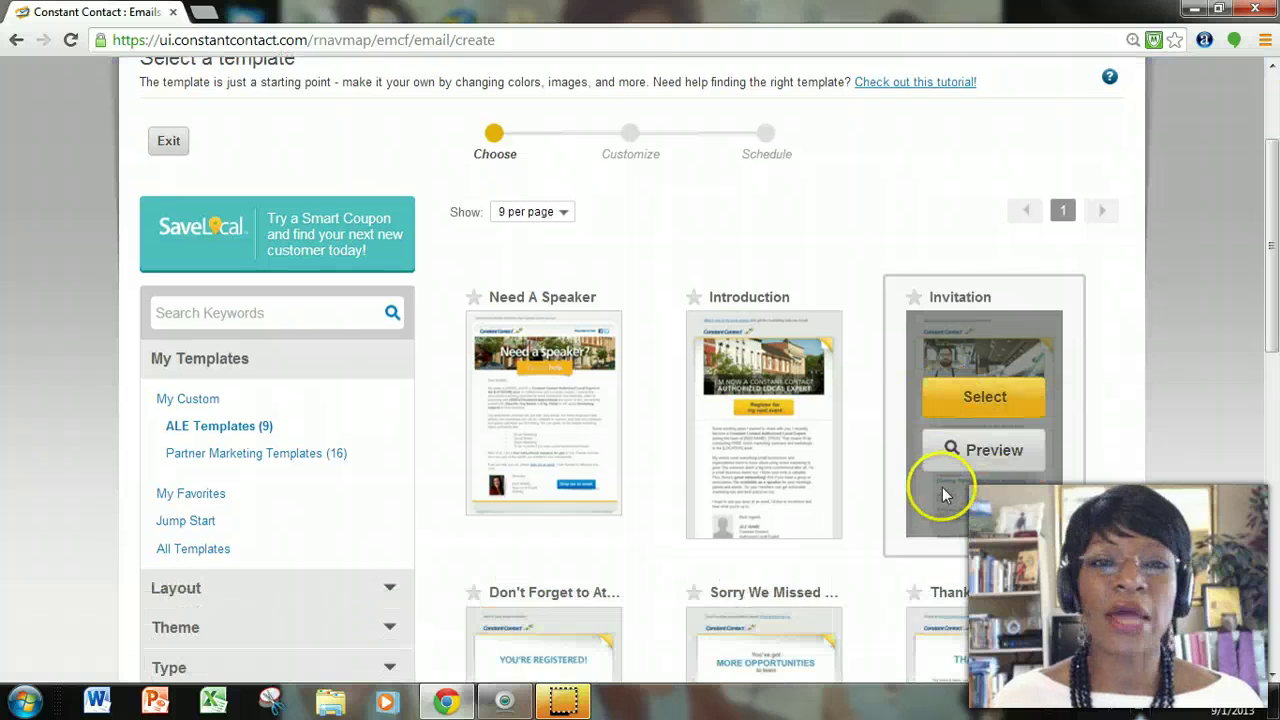
scroll(945, 492, up, 1)
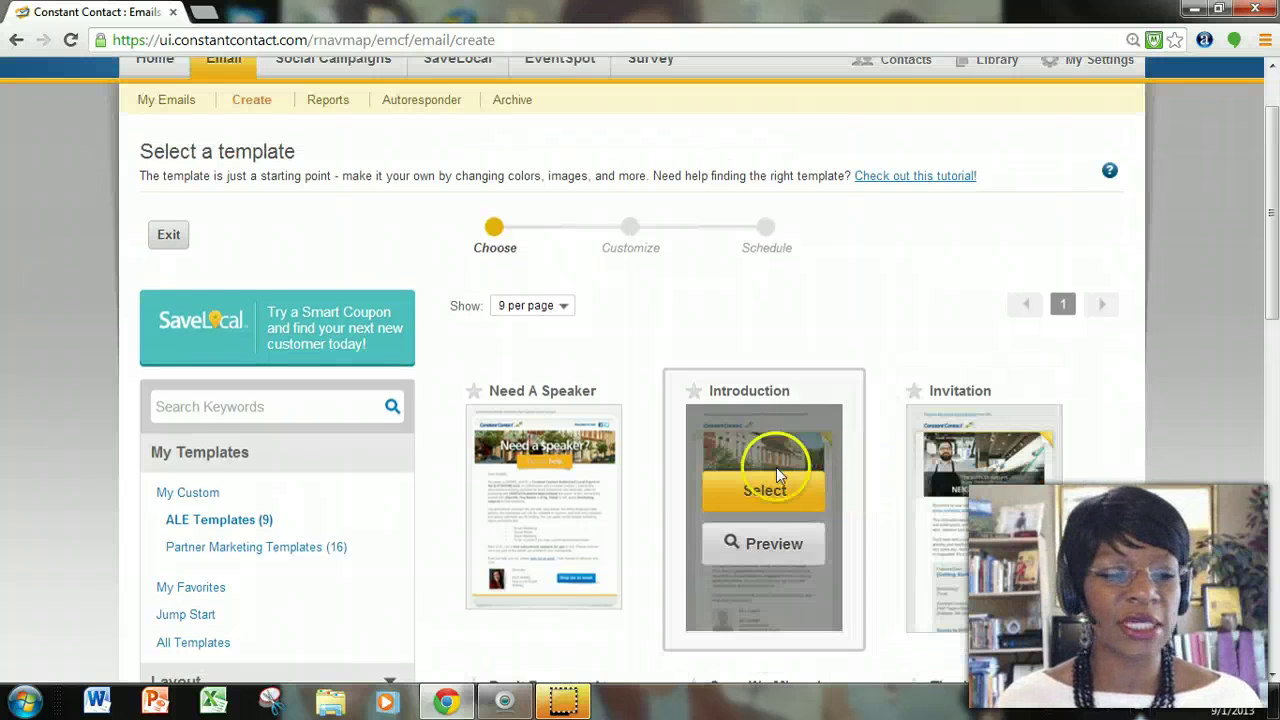
scroll(760, 462, down, 2)
scroll(709, 471, down, 1)
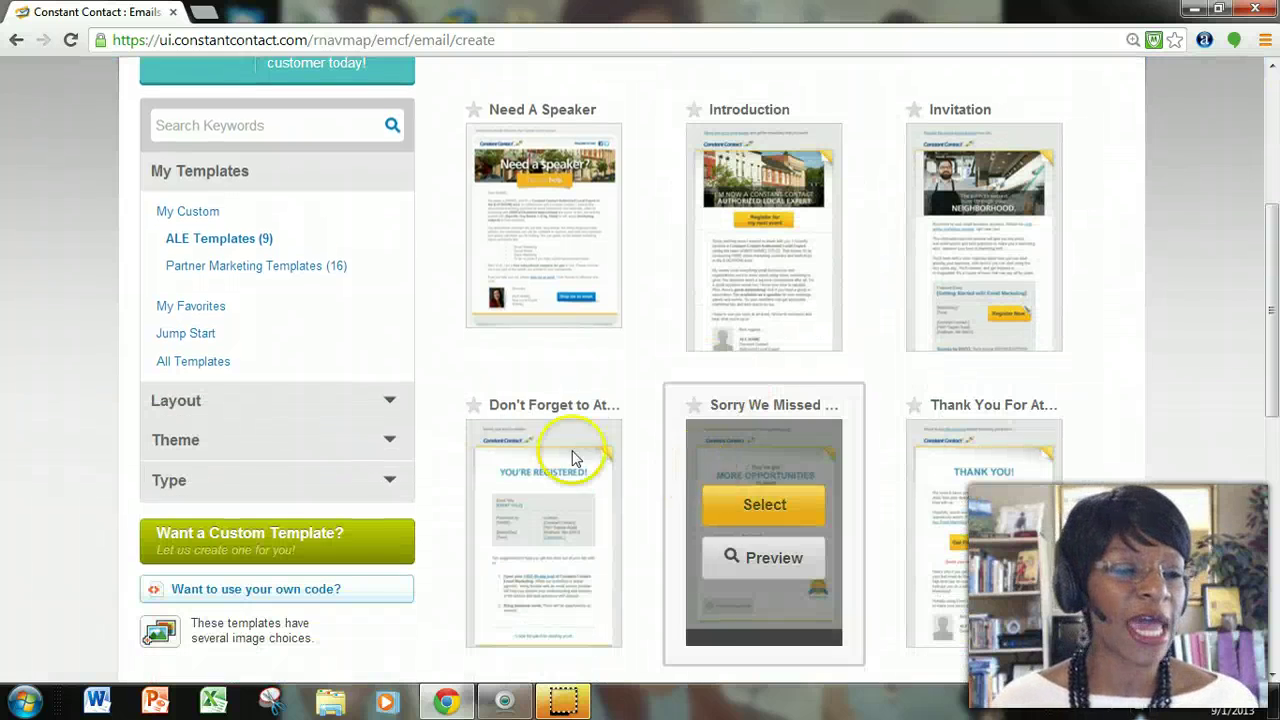
Switch the sidebar to All Templates and browse the full 34-page library.
click(190, 364)
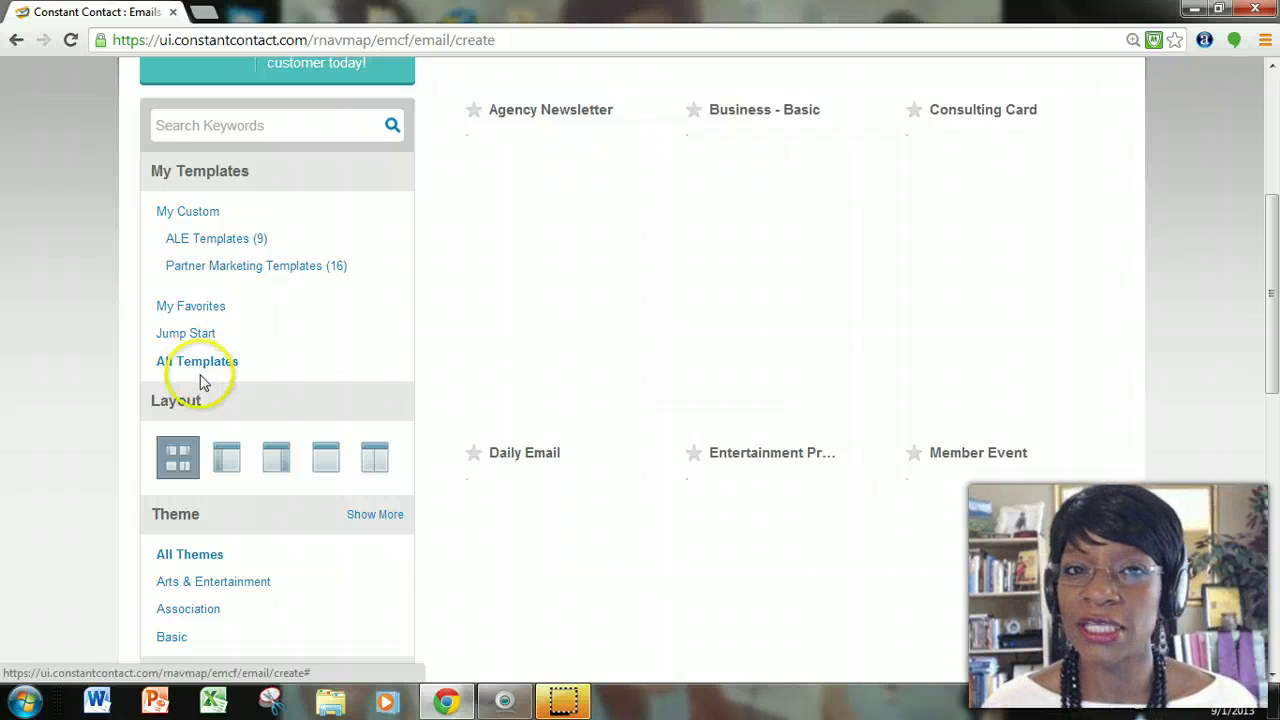
mouse_move(493, 405)
scroll(493, 405, down, 1)
scroll(500, 391, up, 3)
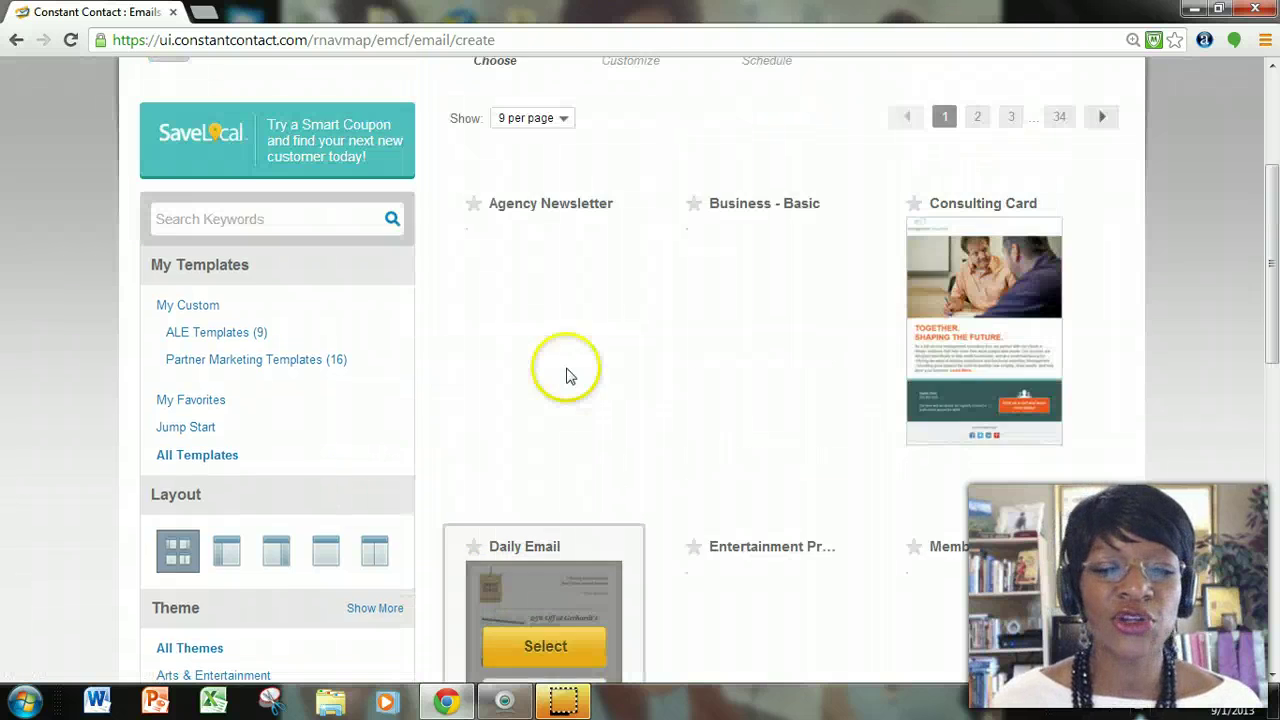
scroll(966, 400, down, 5)
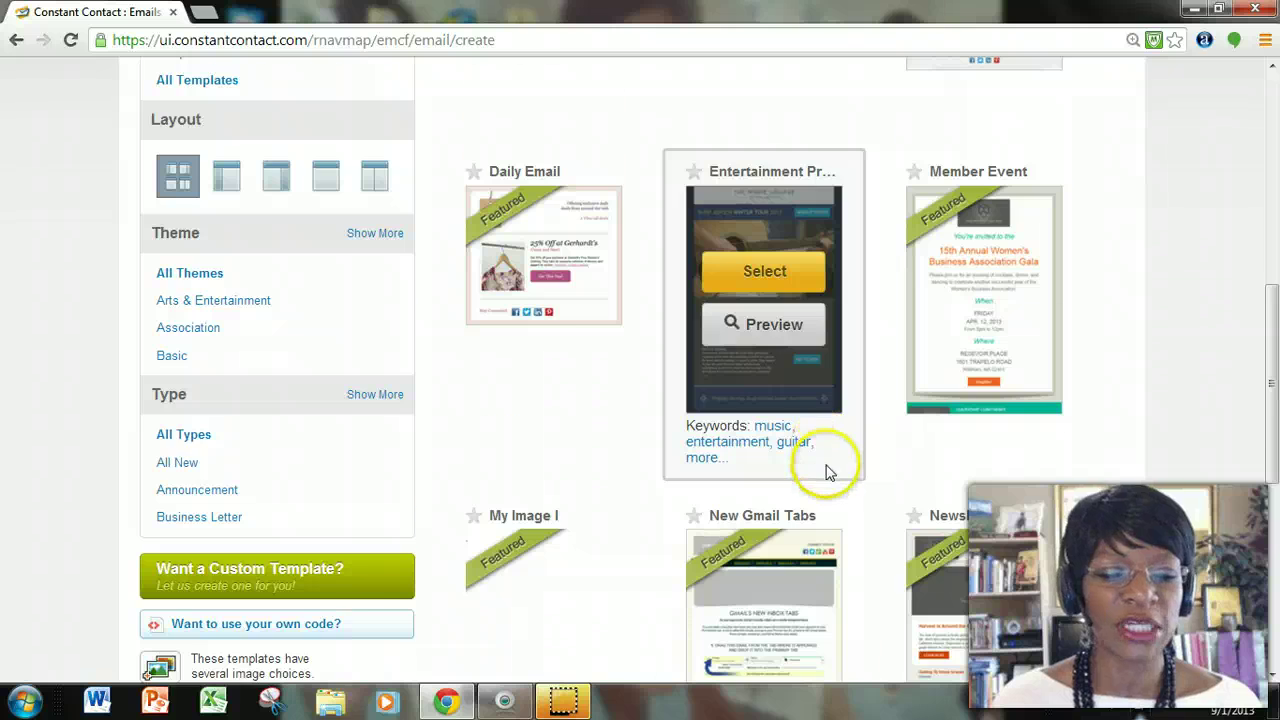
scroll(827, 476, down, 2)
scroll(820, 450, up, 8)
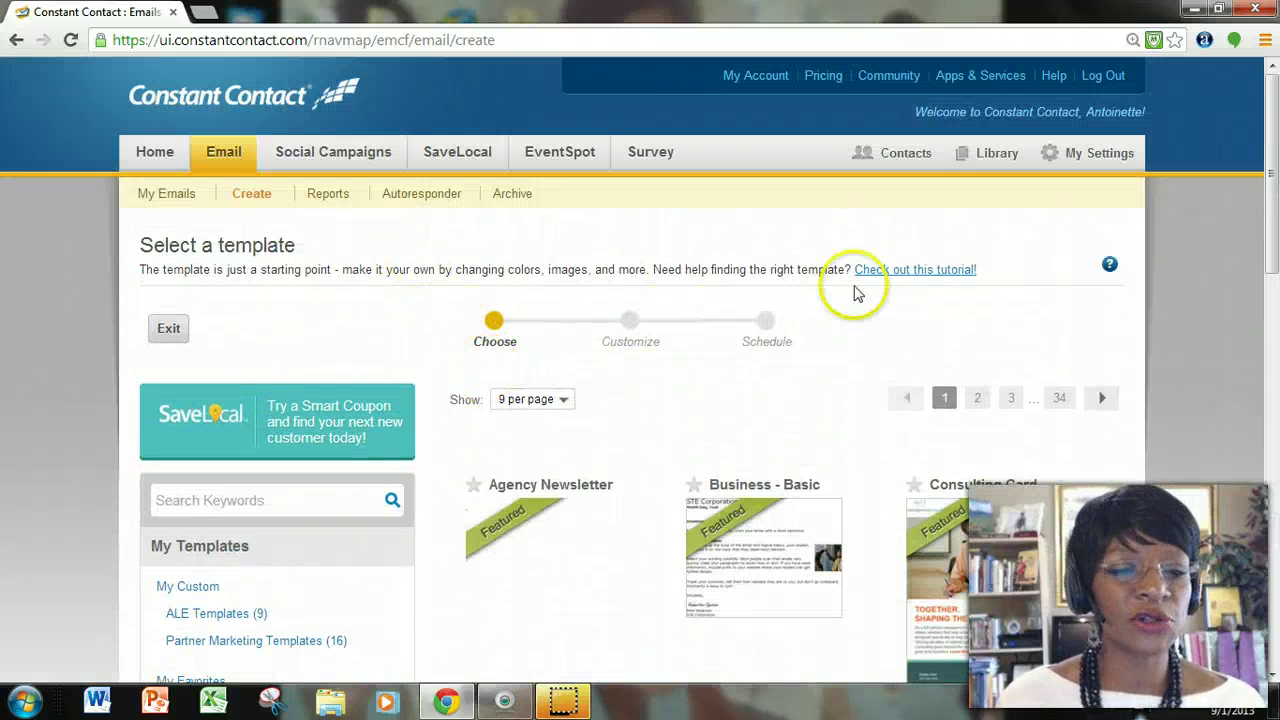
Search the templates for the keyword 'bakery' and scan the results.
click(245, 502)
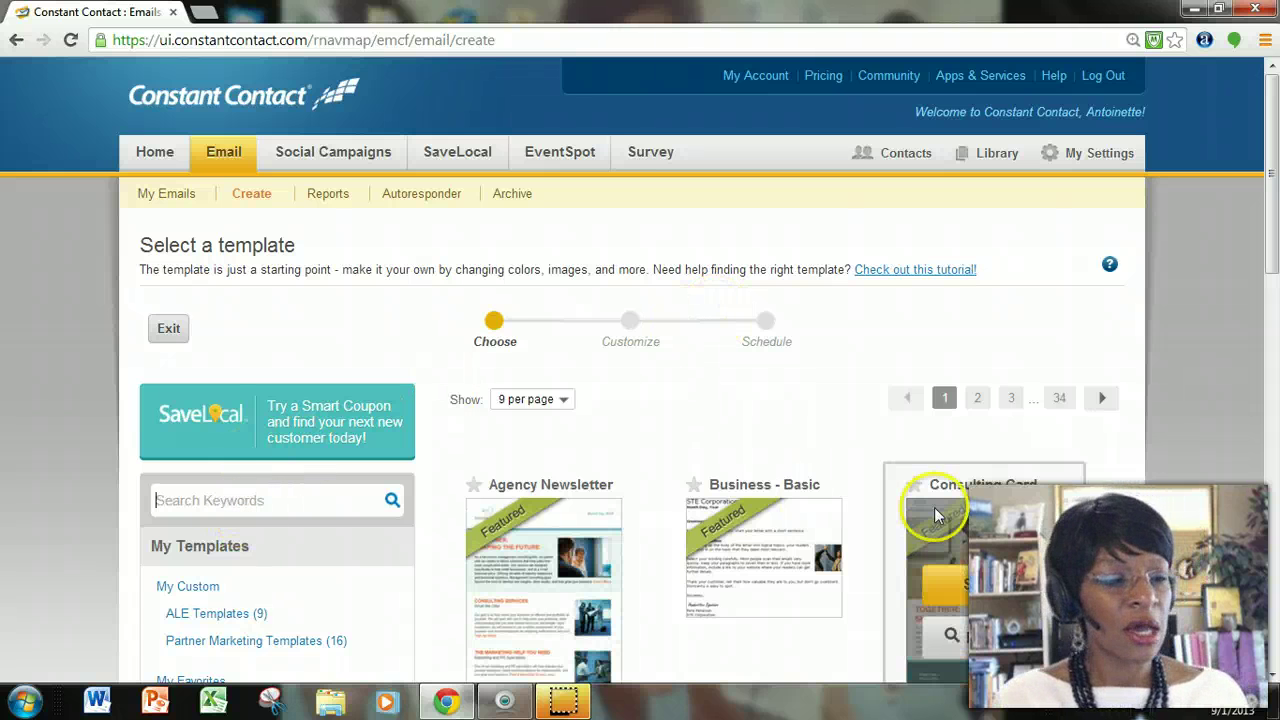
text(baker)
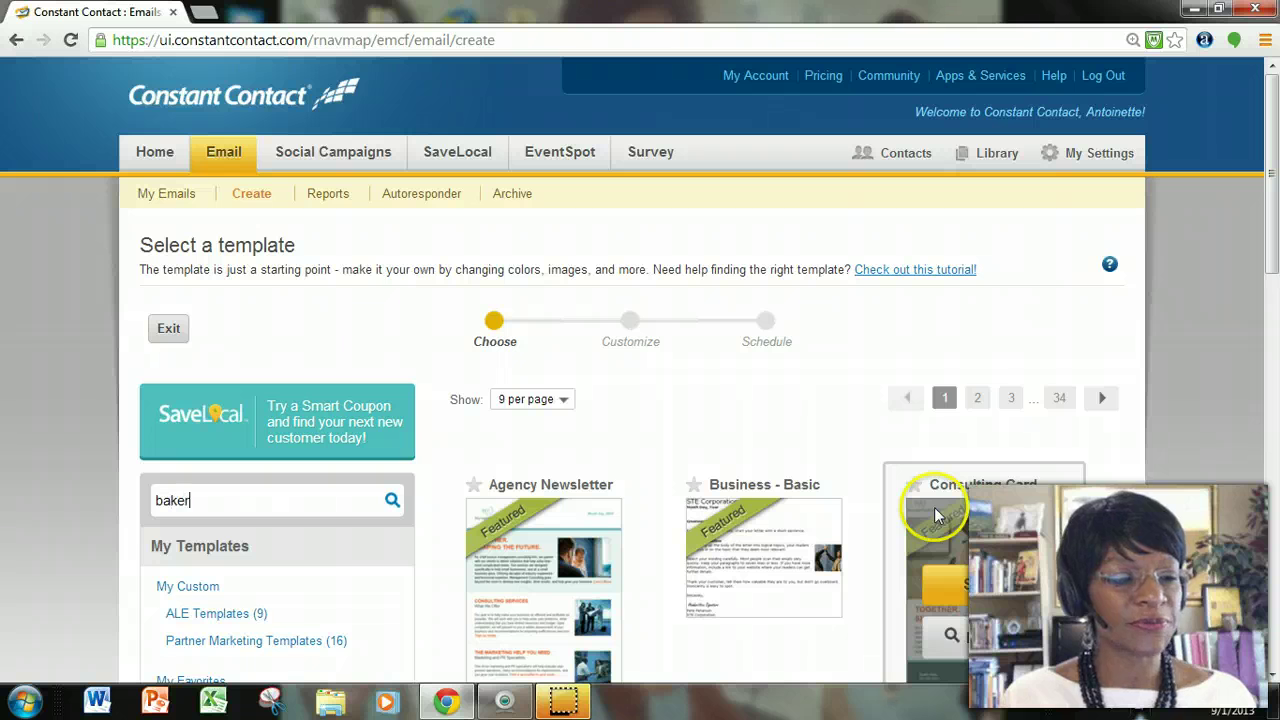
text(y)
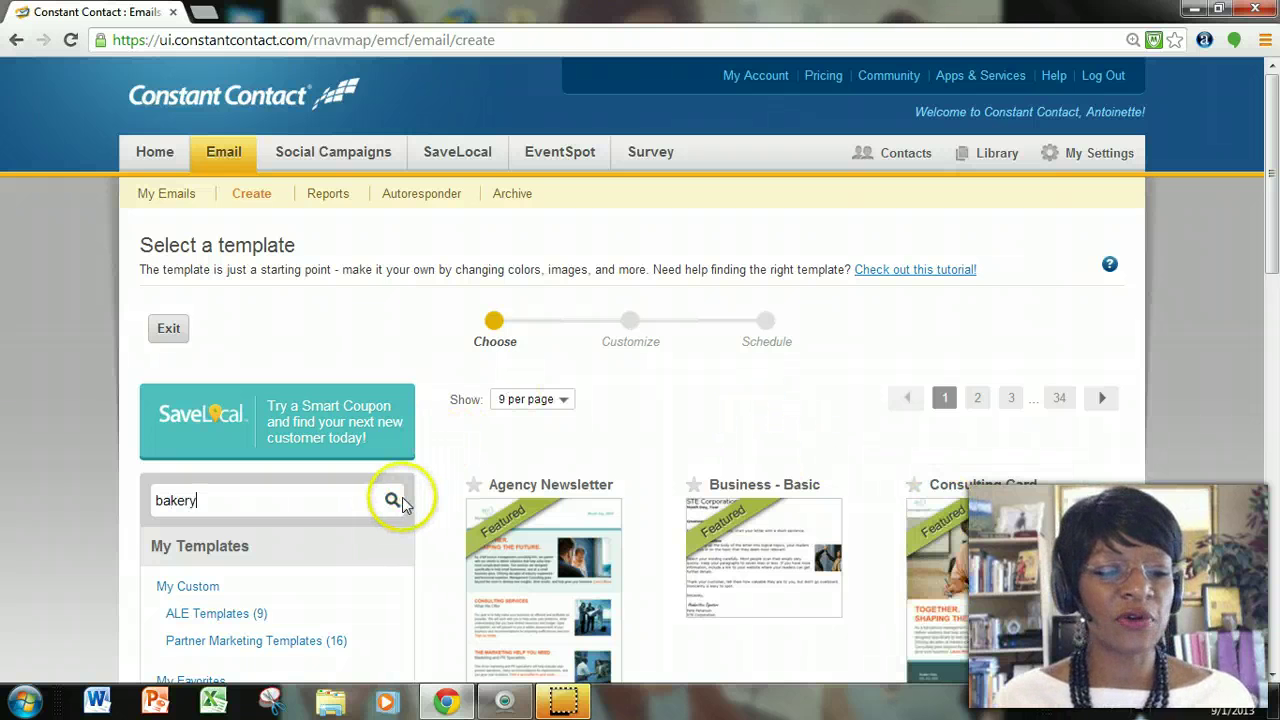
click(391, 502)
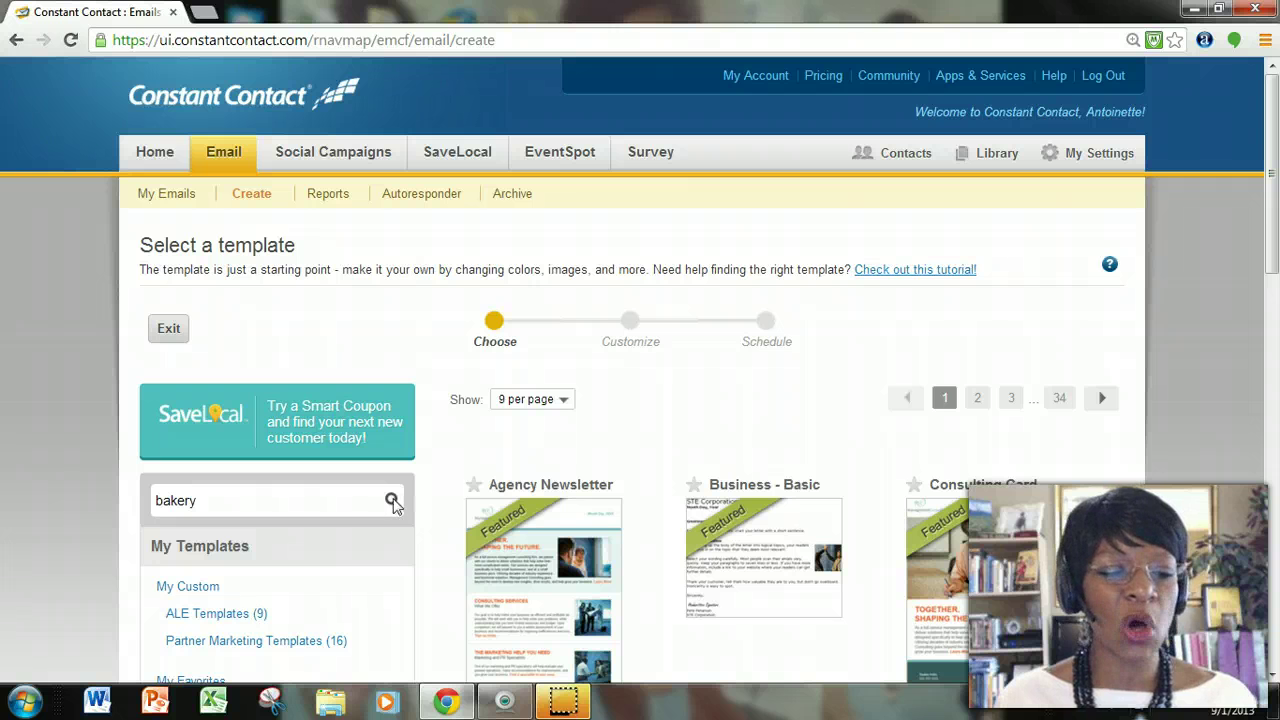
scroll(503, 491, down, 2)
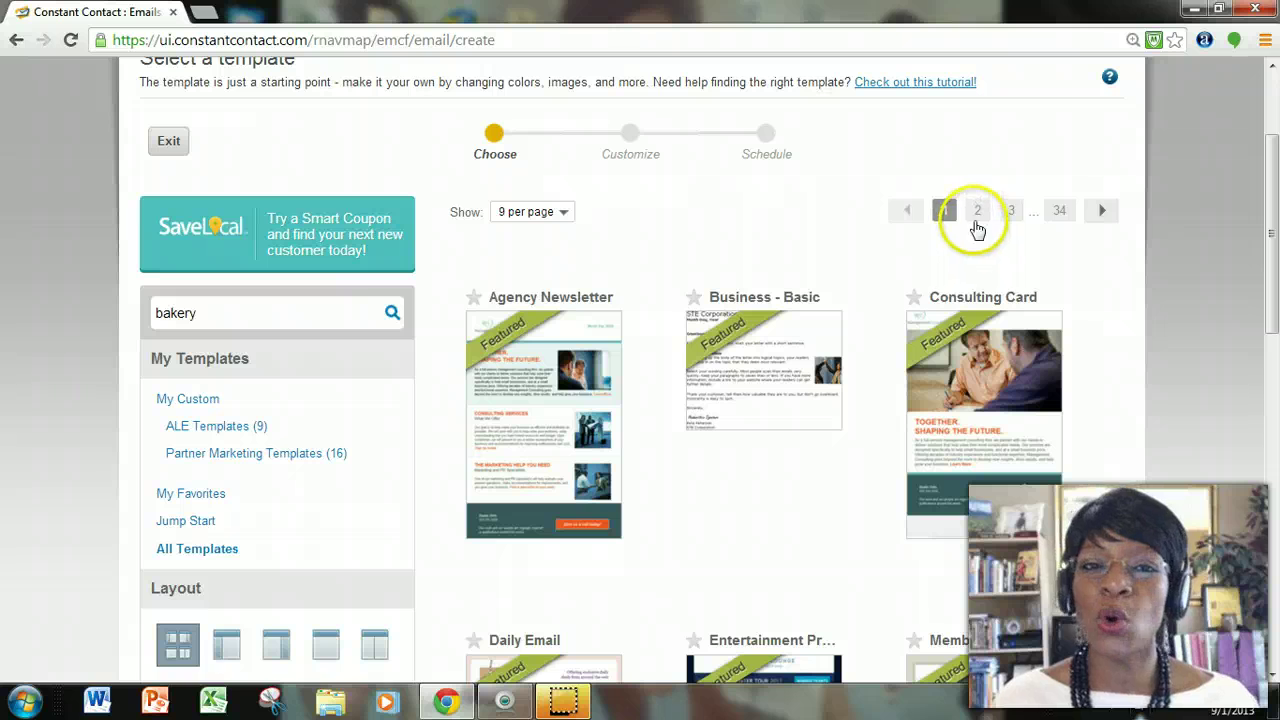
click(391, 314)
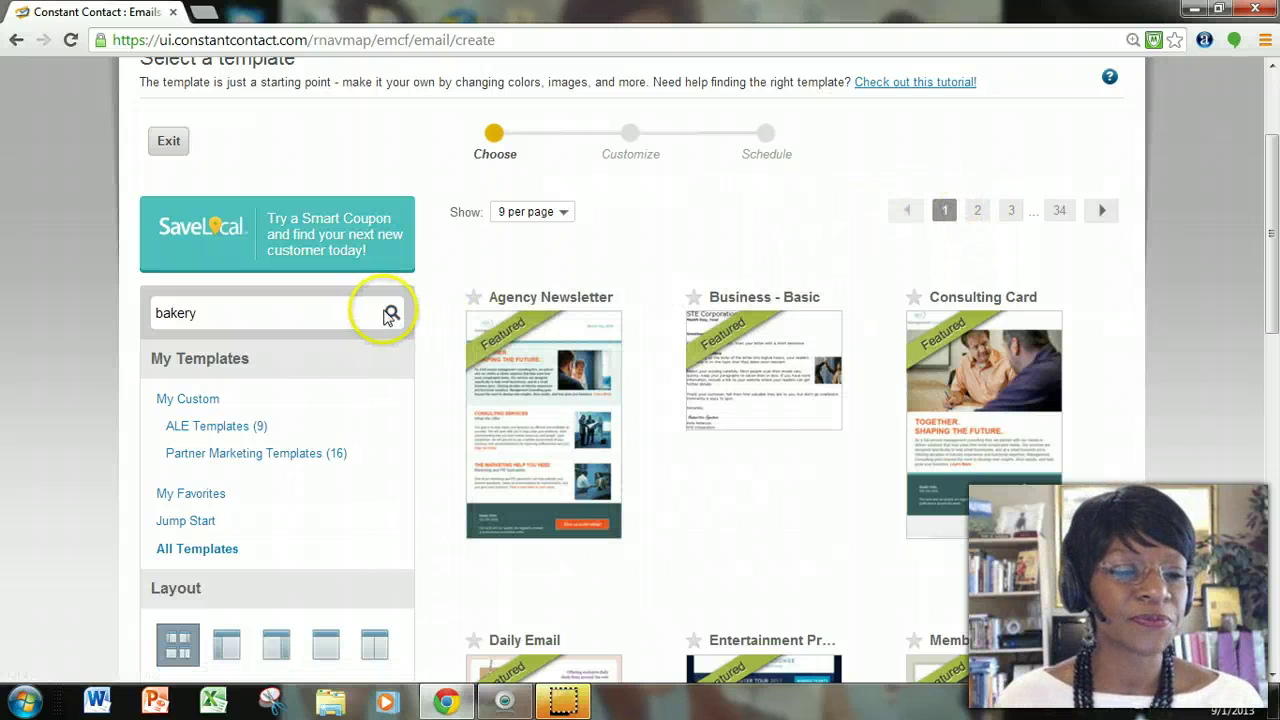
click(342, 322)
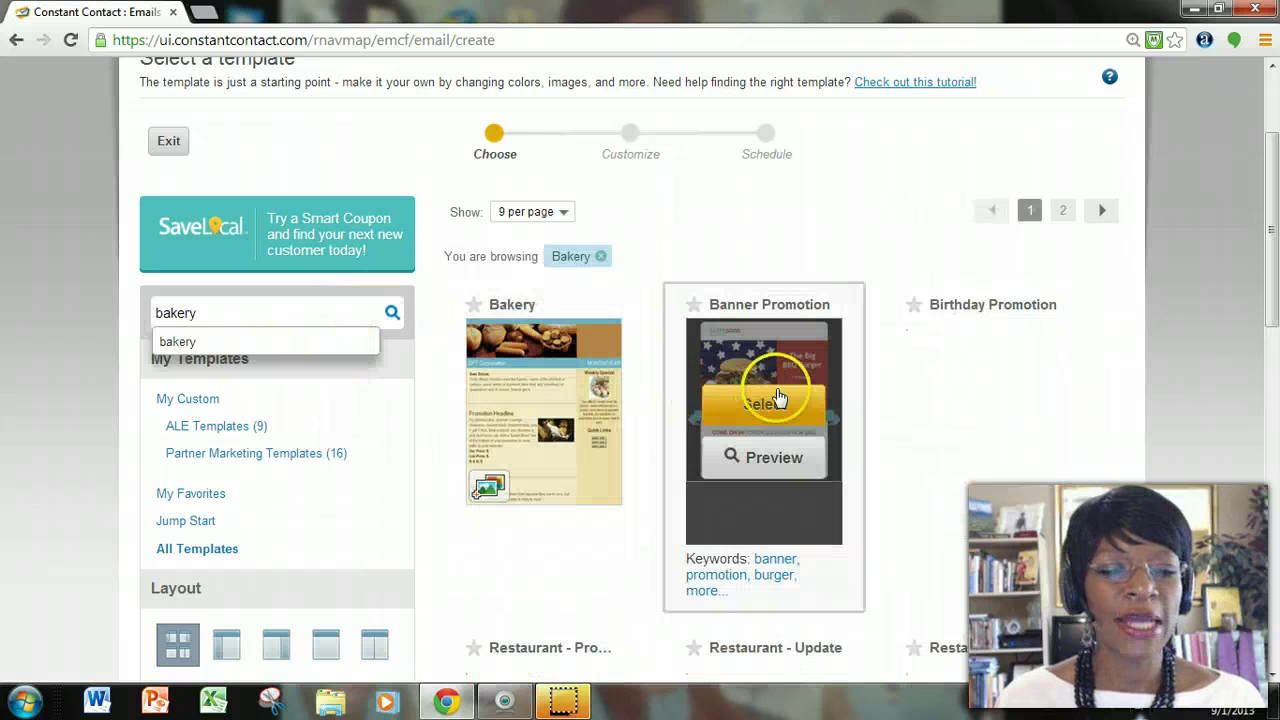
mouse_move(551, 391)
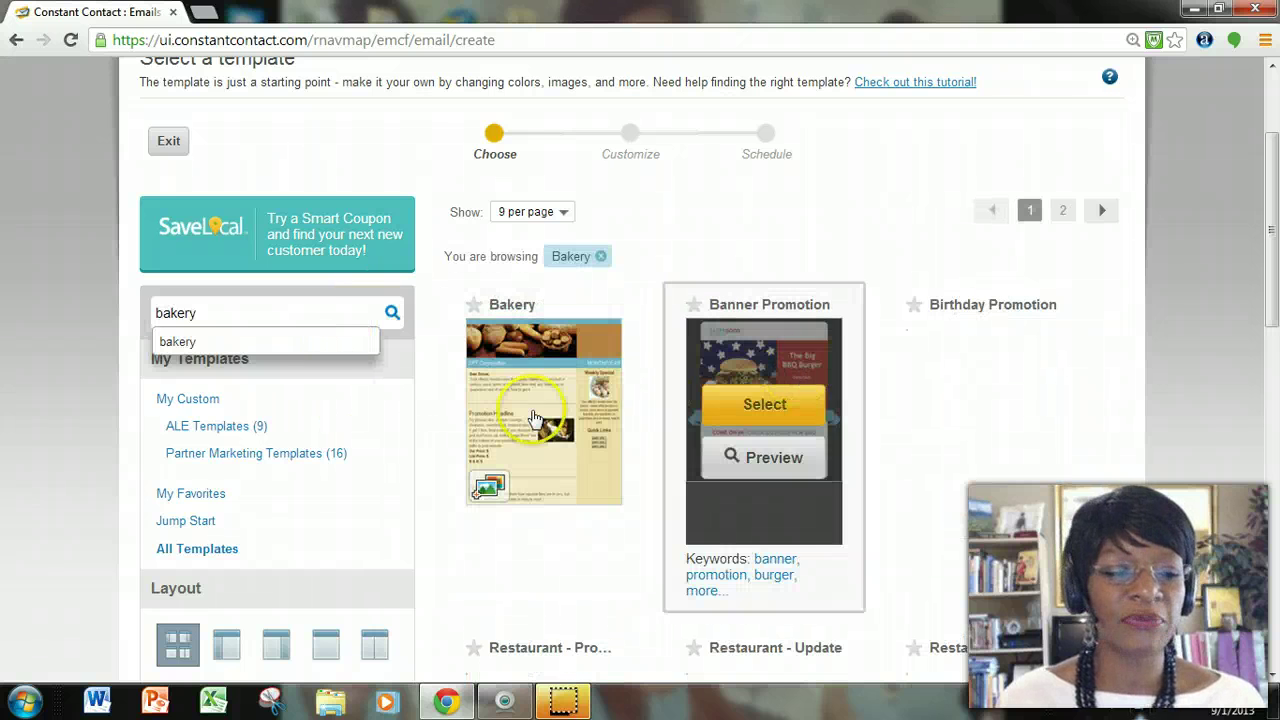
mouse_move(745, 490)
scroll(831, 490, down, 2)
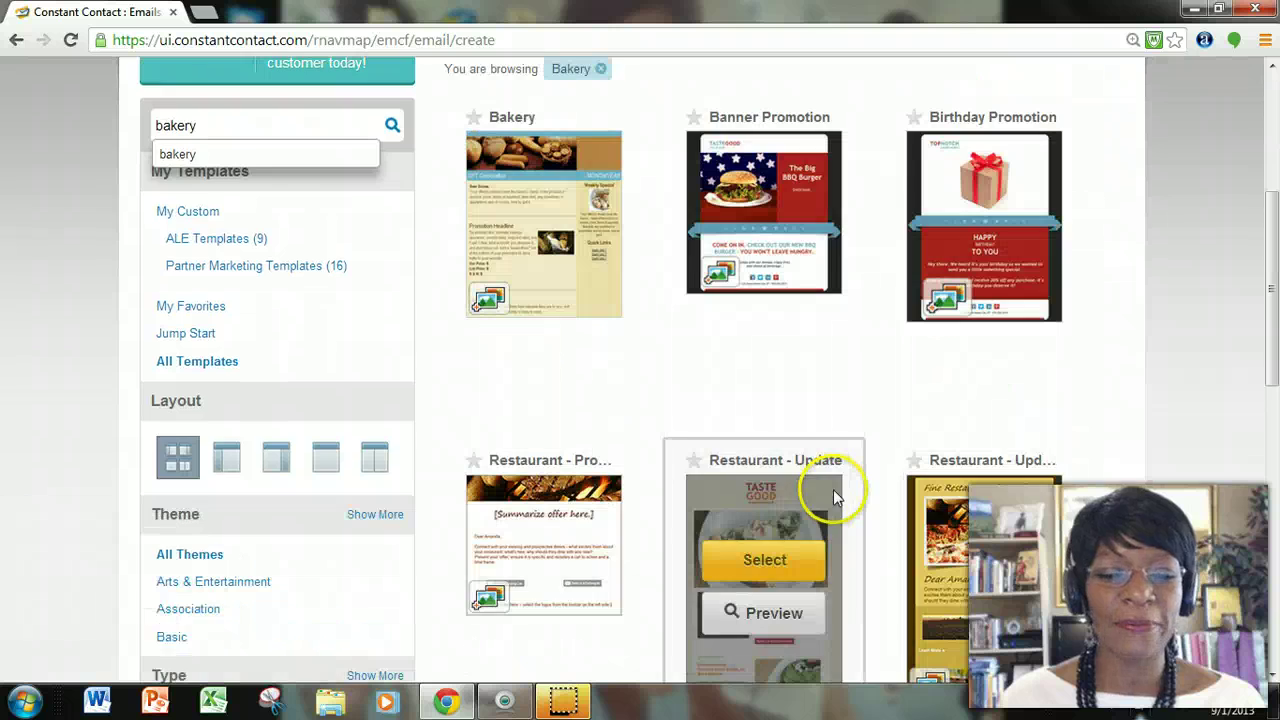
scroll(615, 450, down, 2)
scroll(990, 405, down, 5)
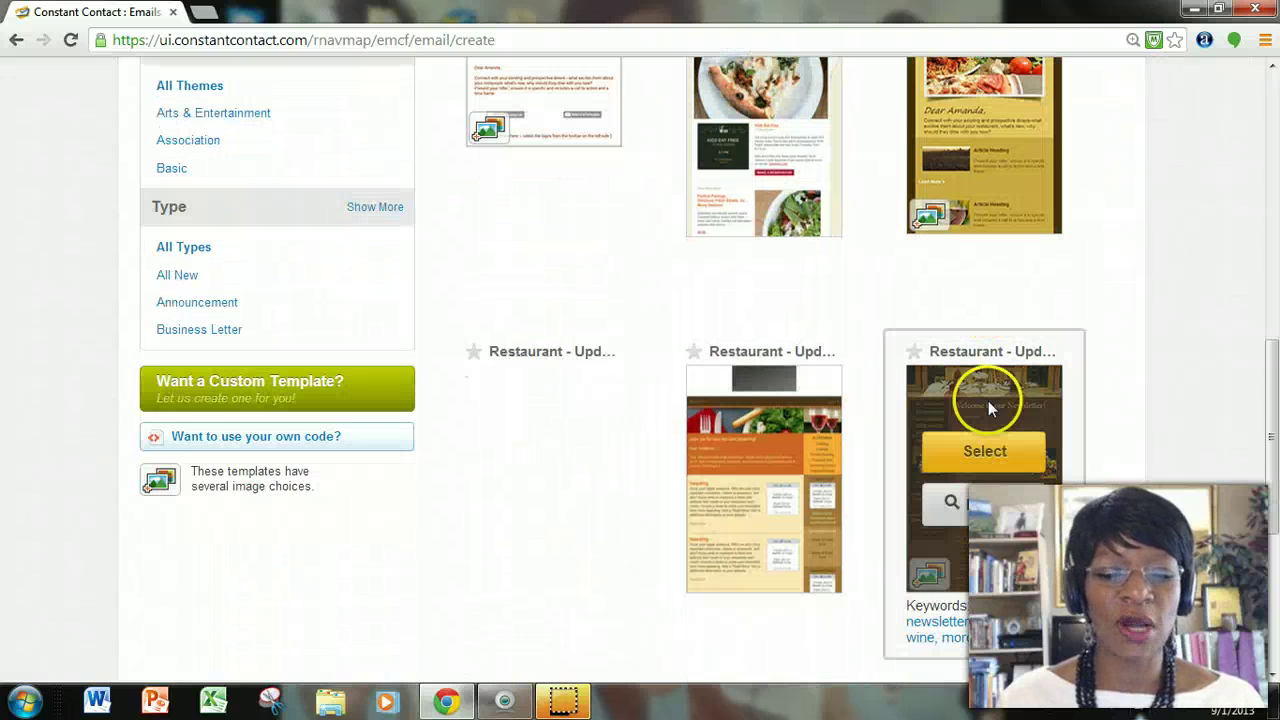
scroll(990, 408, down, 1)
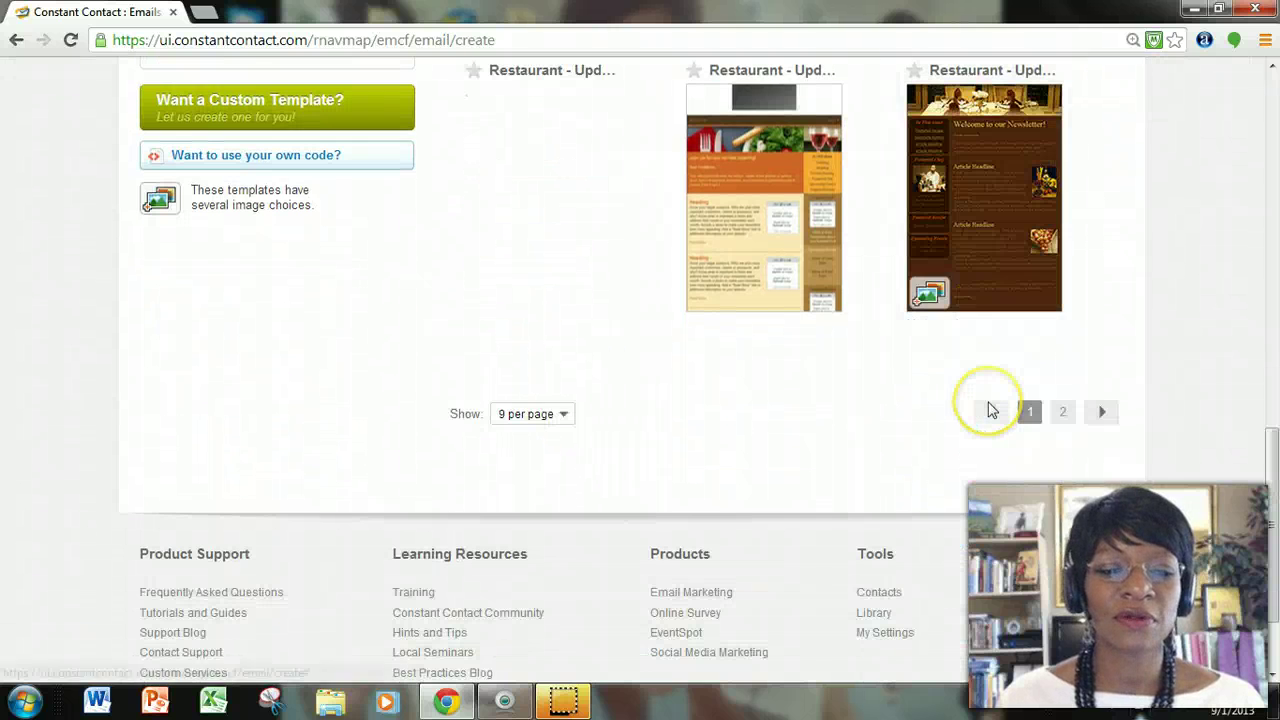
scroll(988, 408, down, 1)
scroll(988, 405, up, 2)
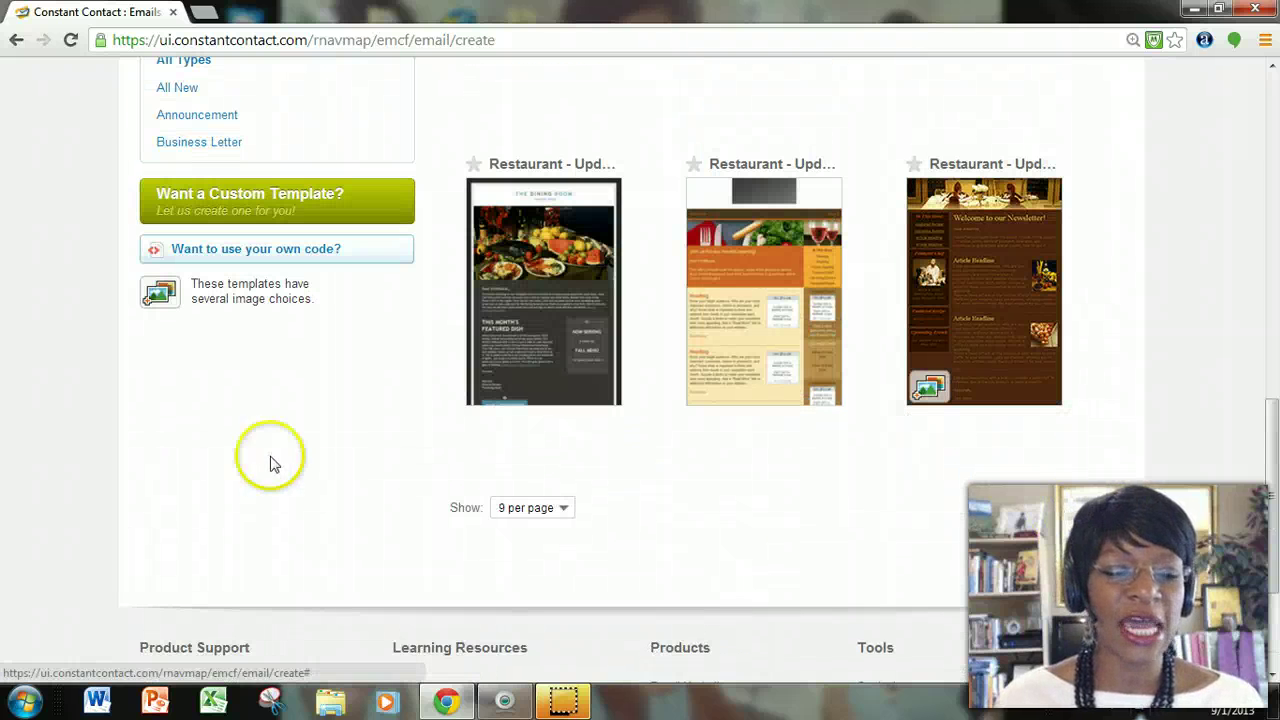
Set the template list to show 36 templates per page.
click(557, 508)
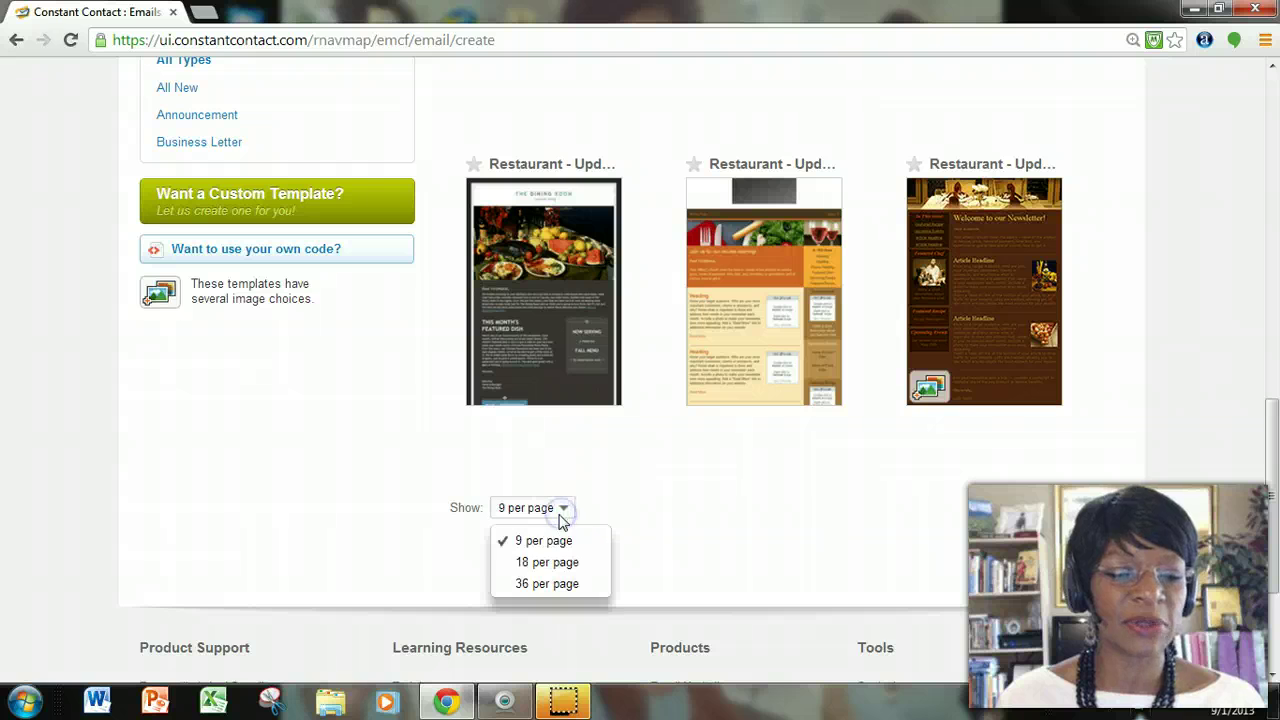
click(563, 586)
scroll(826, 505, down, 3)
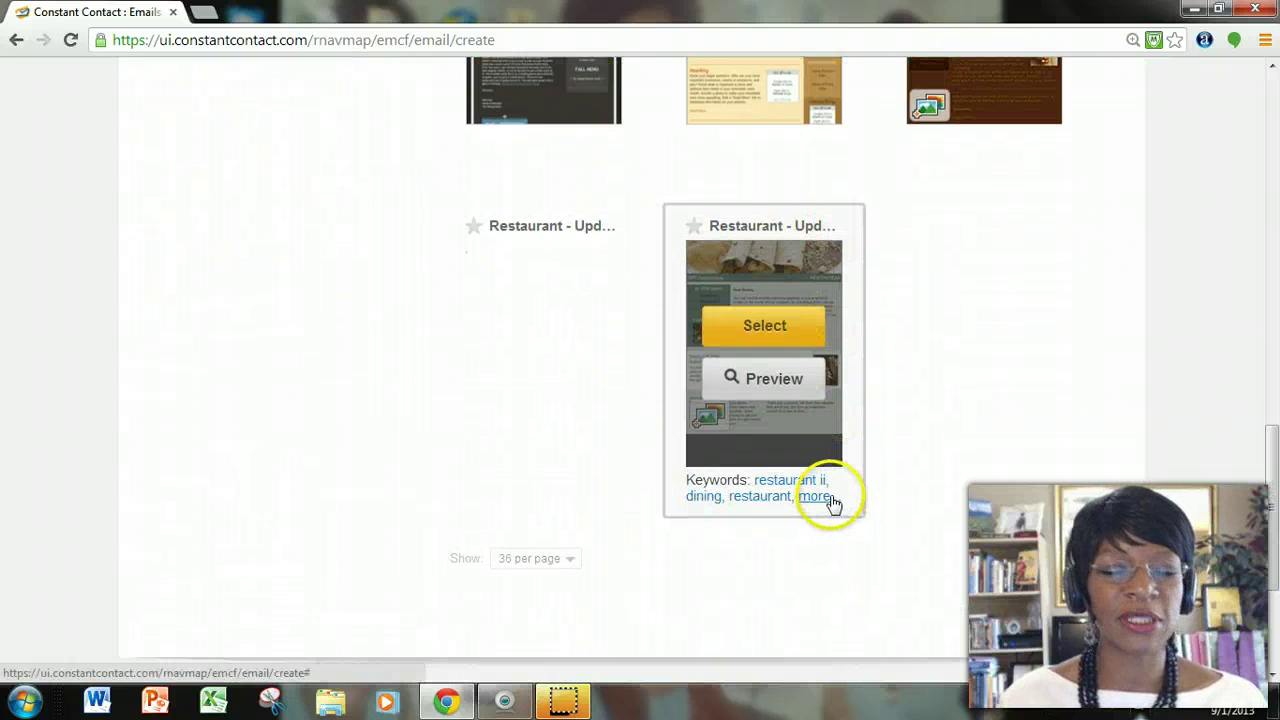
scroll(825, 500, down, 1)
scroll(820, 495, up, 8)
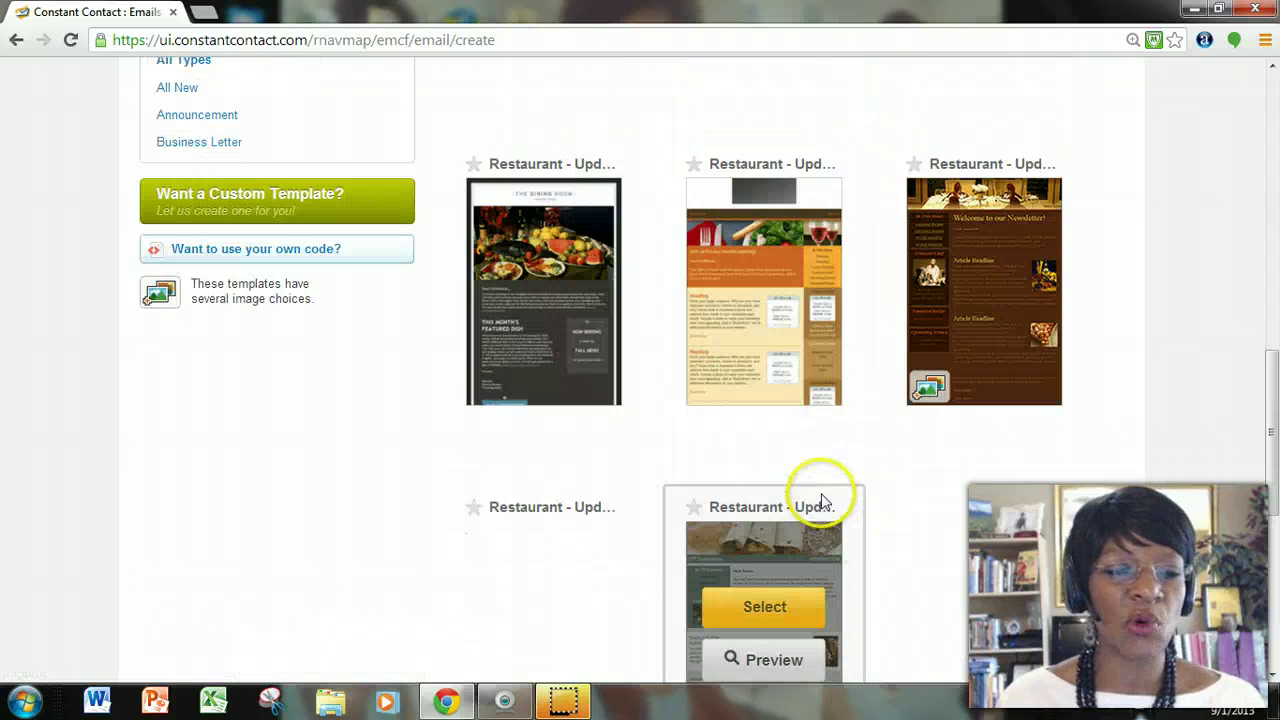
scroll(822, 488, up, 2)
scroll(823, 490, up, 4)
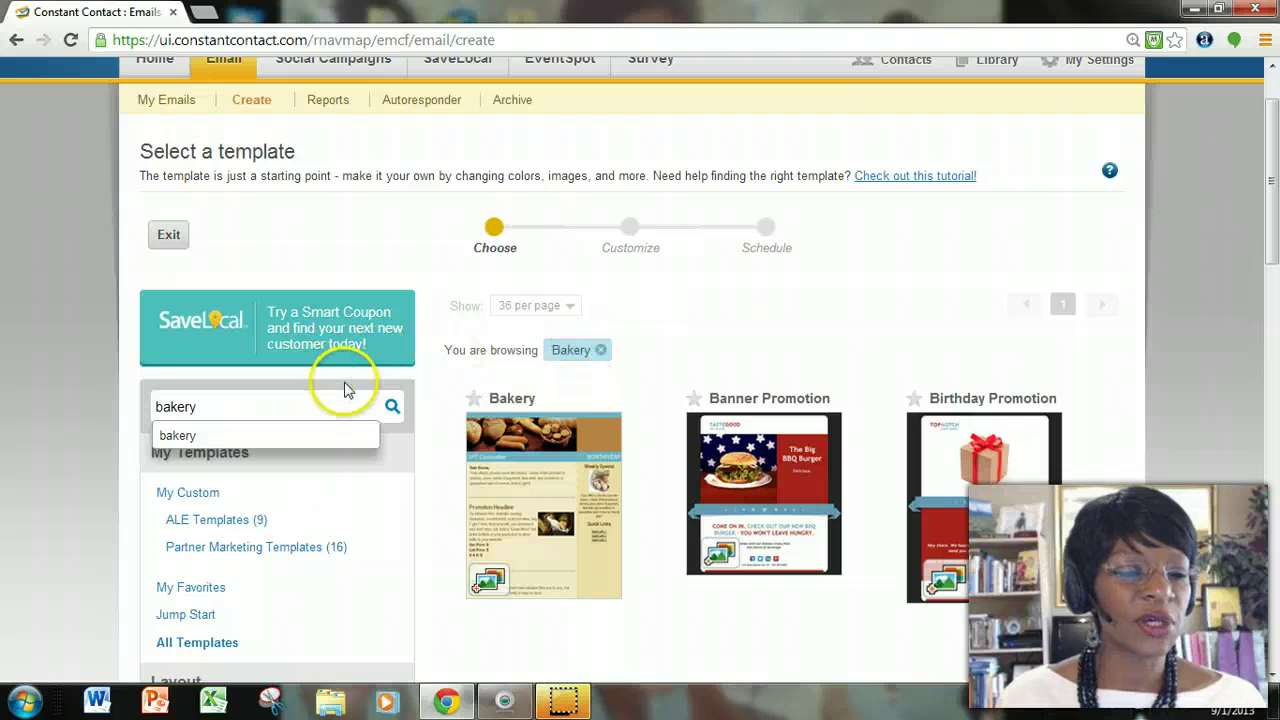
Clear the Bakery filter and search the templates for 'healthcare' instead.
click(603, 355)
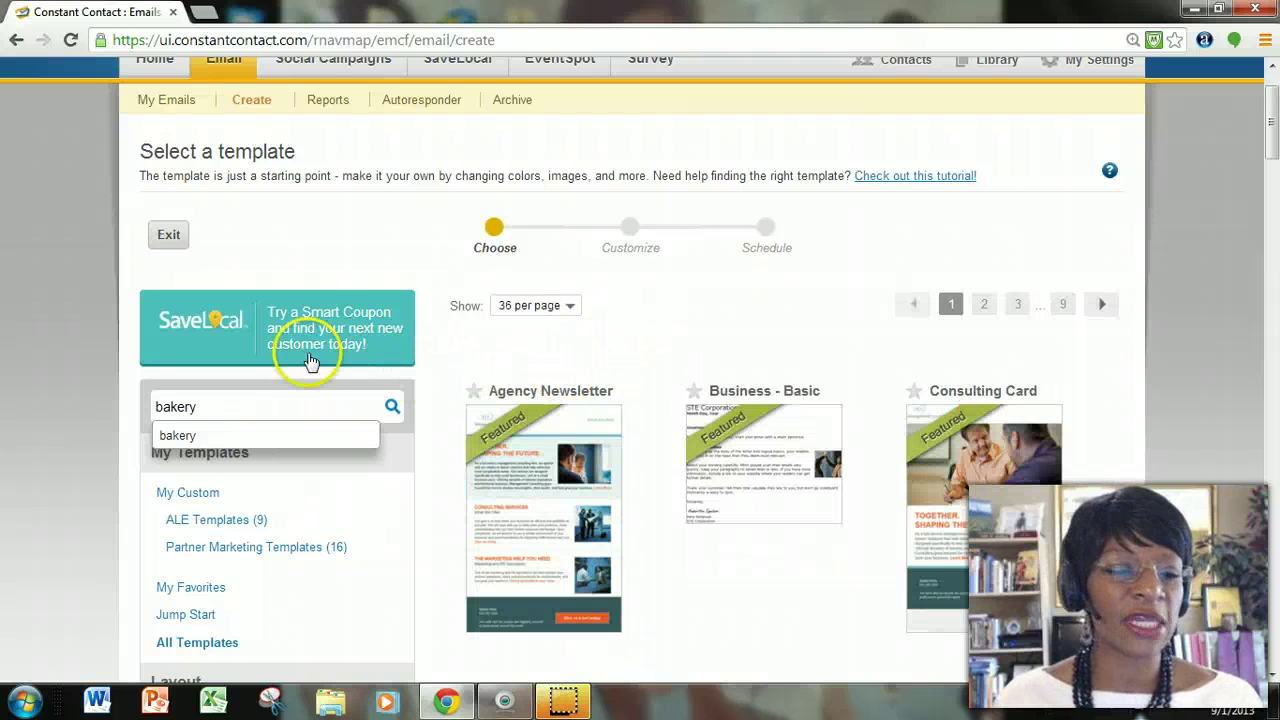
click(280, 408)
text(bakery)
key(ctrl+a)
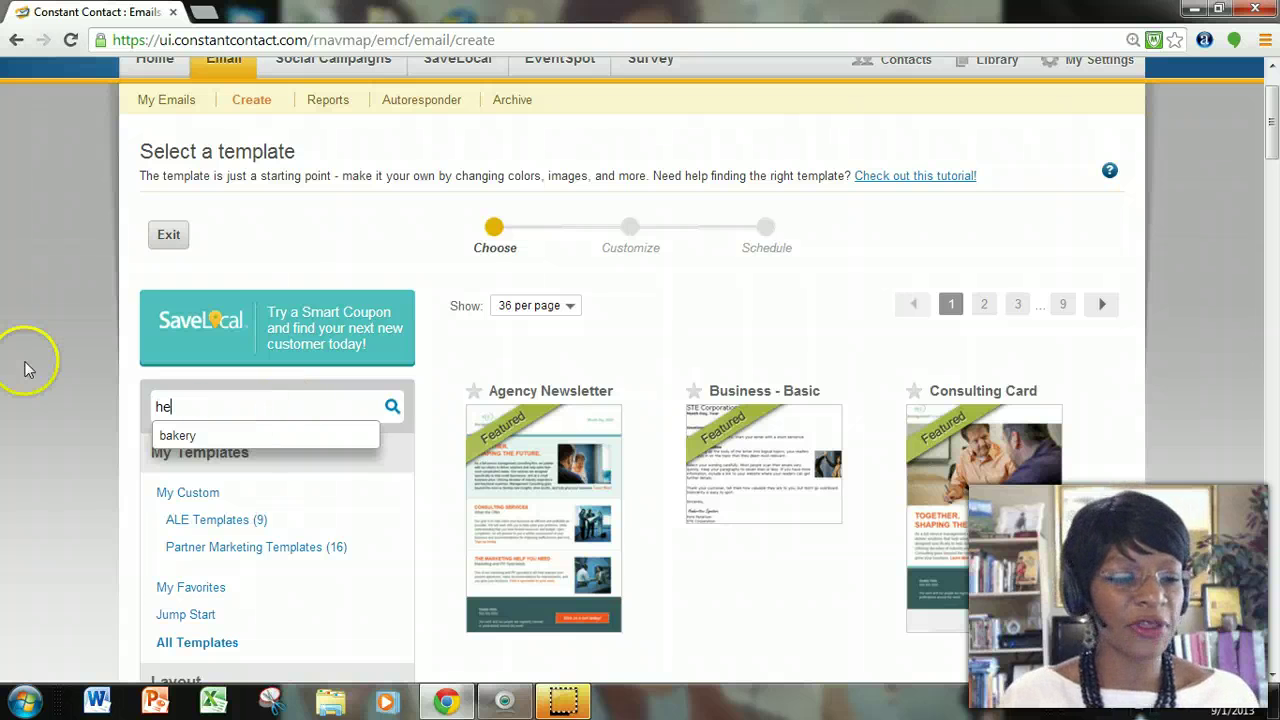
text(healthcare)
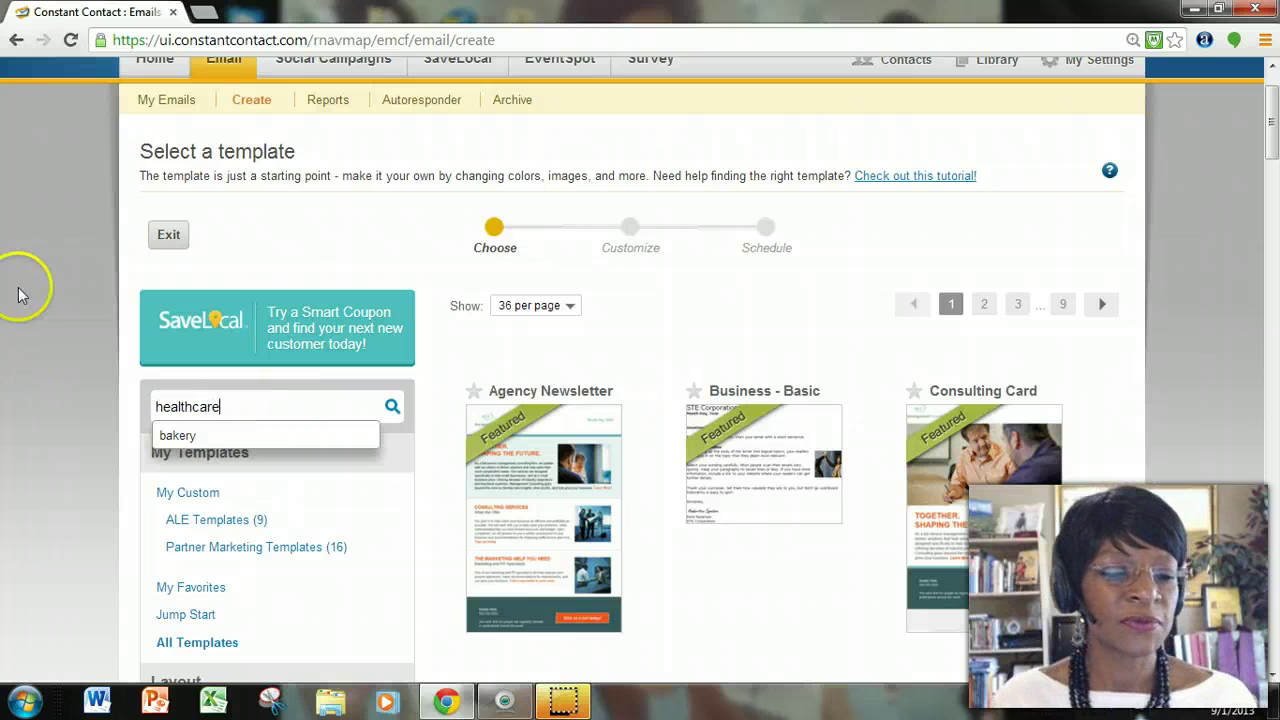
click(392, 406)
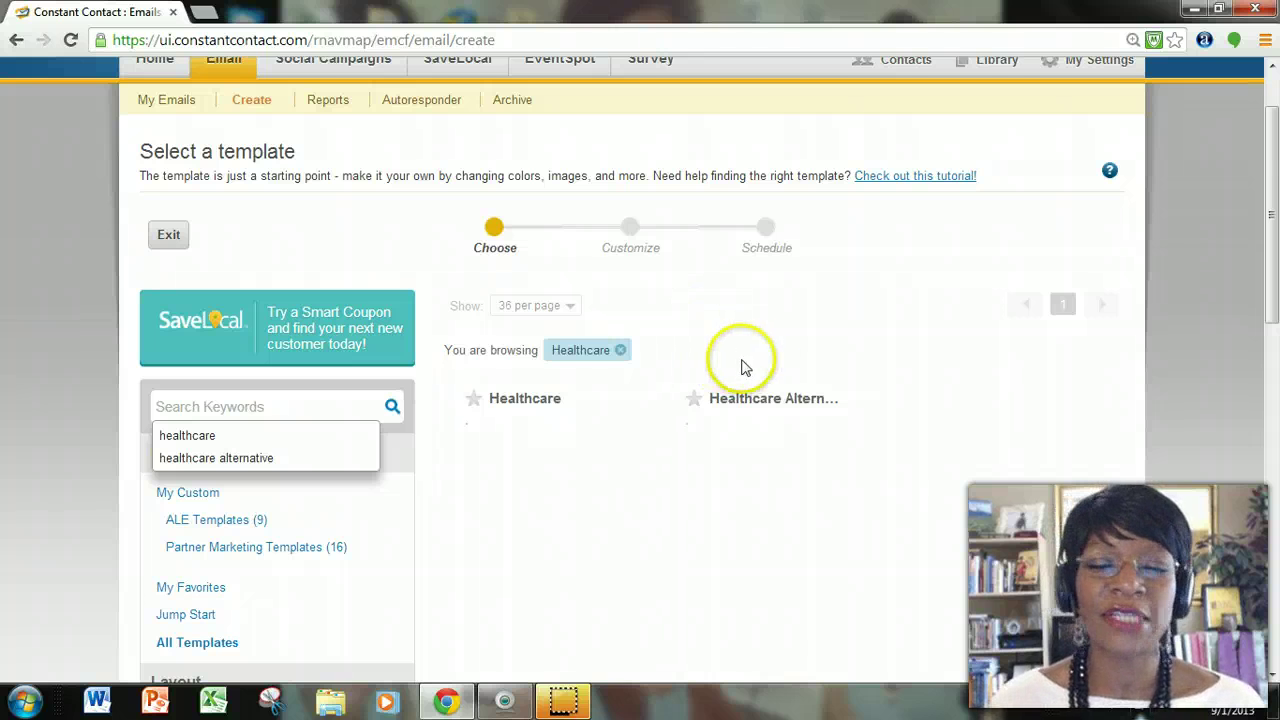
Select the Healthcare Alternative template from the healthcare results.
scroll(962, 364, down, 2)
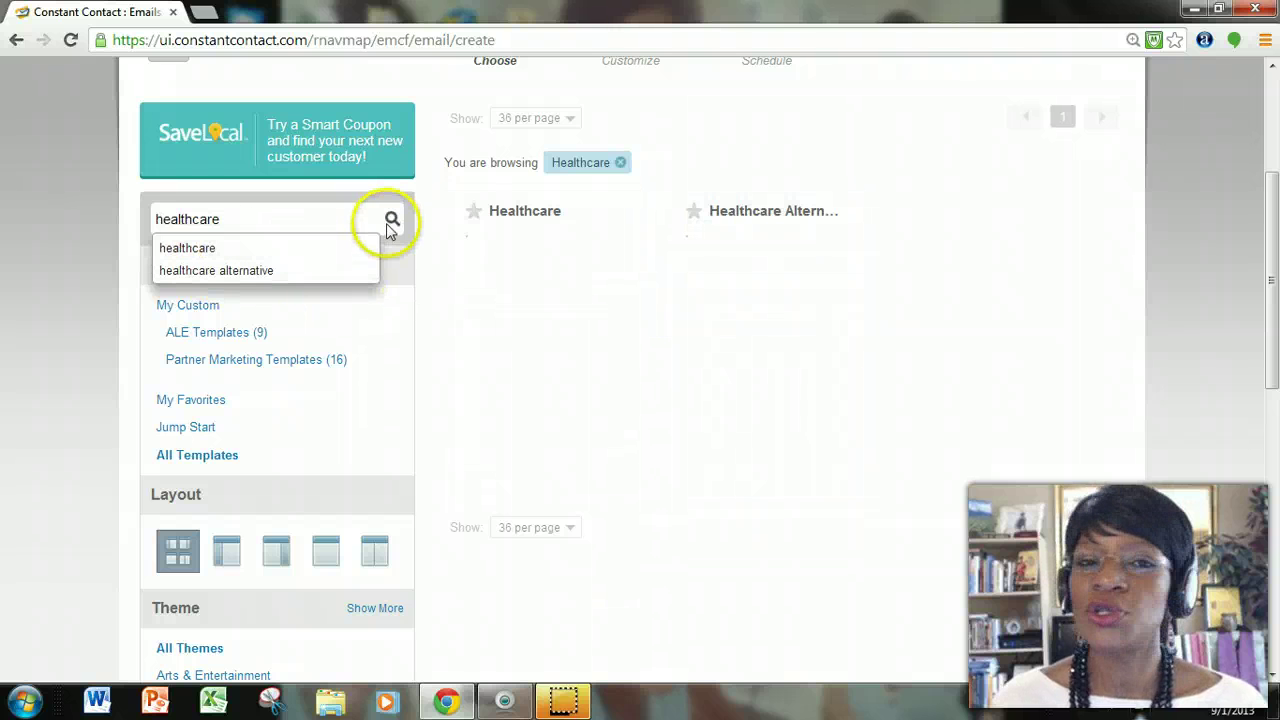
mouse_move(777, 237)
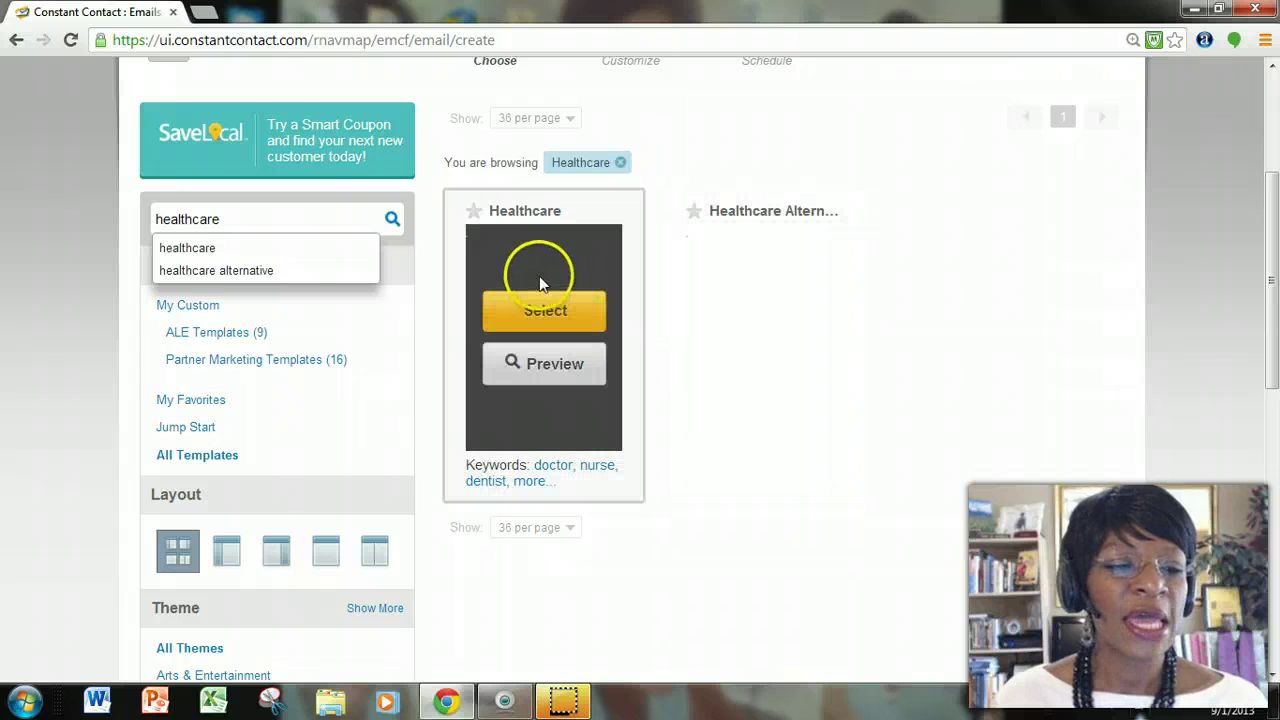
scroll(522, 300, up, 1)
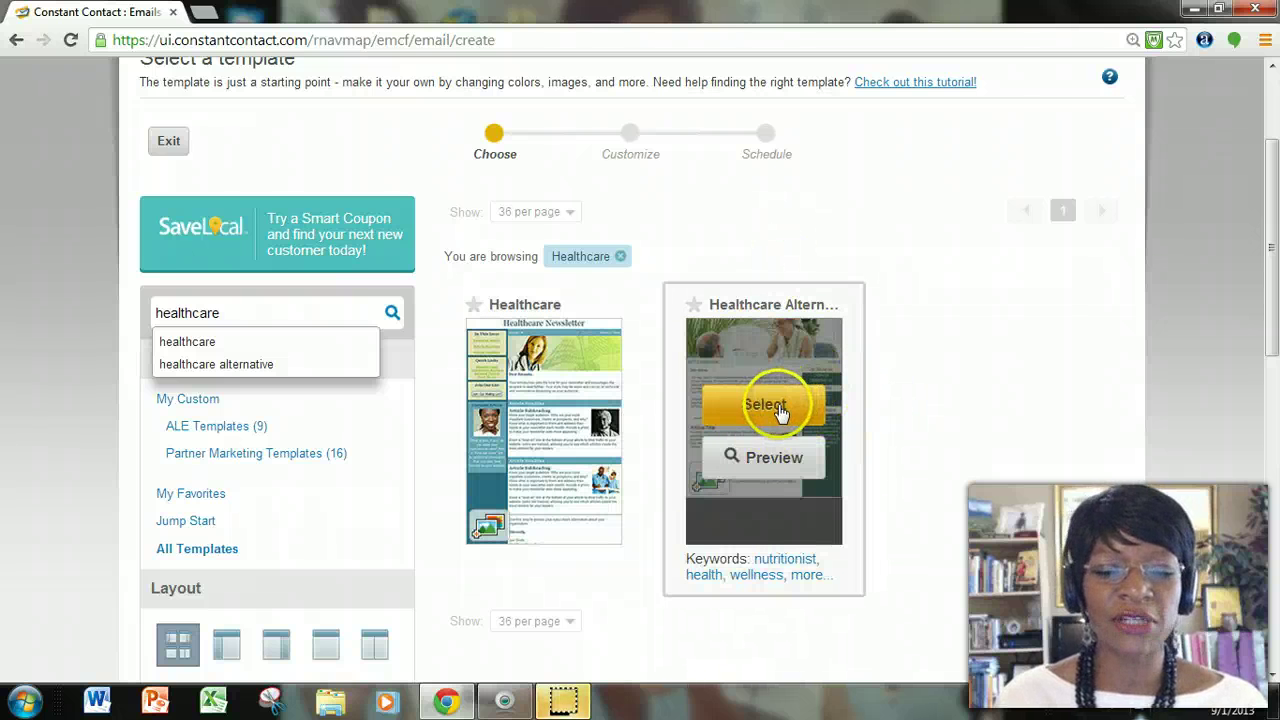
click(780, 410)
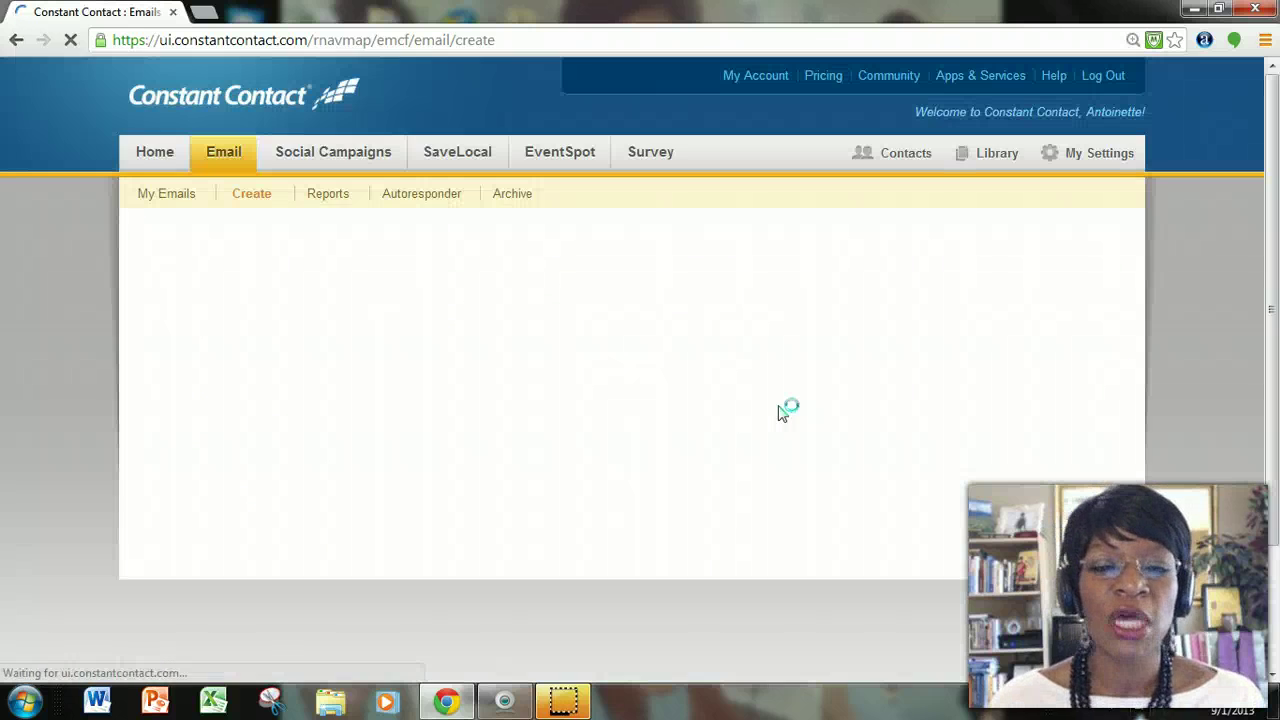
click(775, 367)
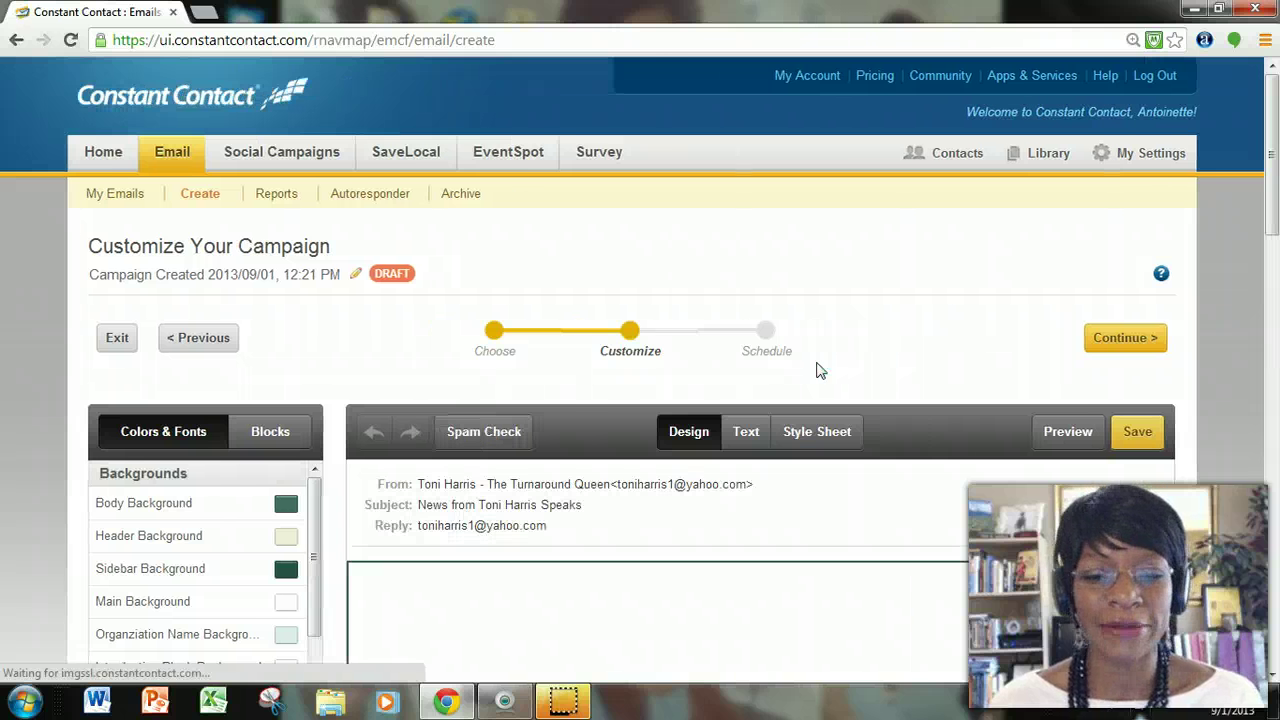
scroll(817, 370, down, 10)
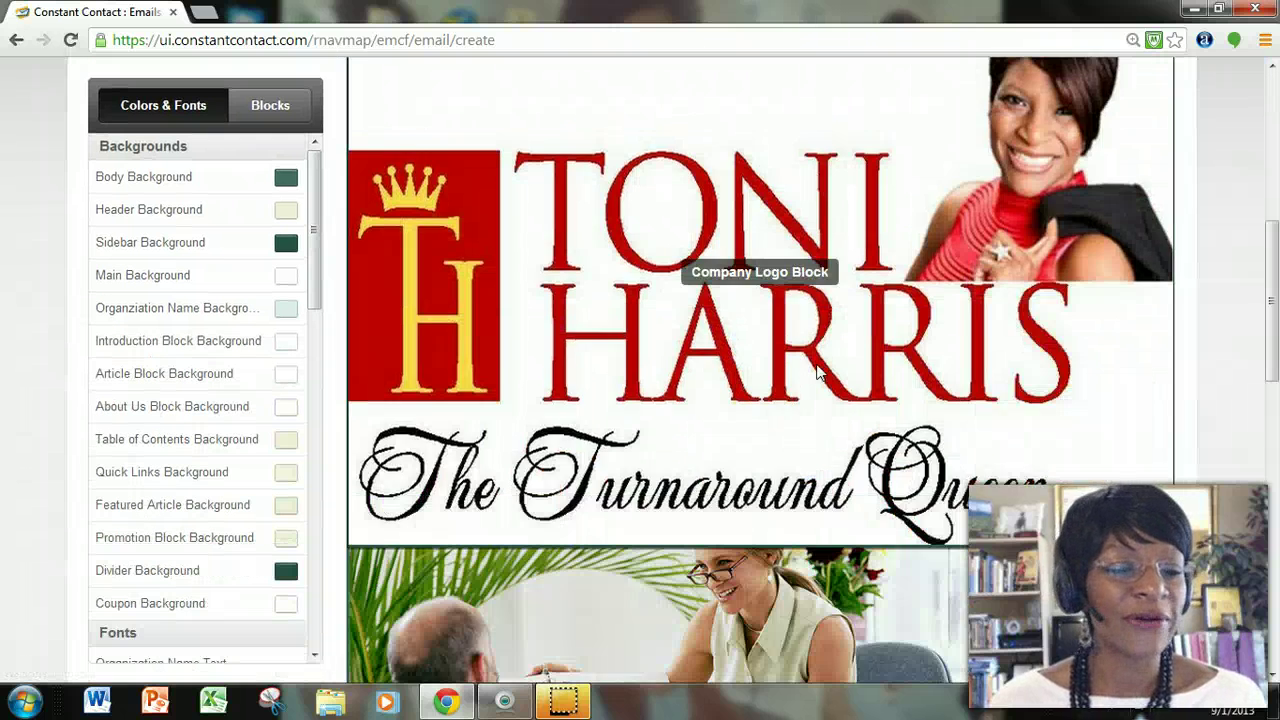
scroll(817, 370, down, 5)
scroll(817, 370, up, 11)
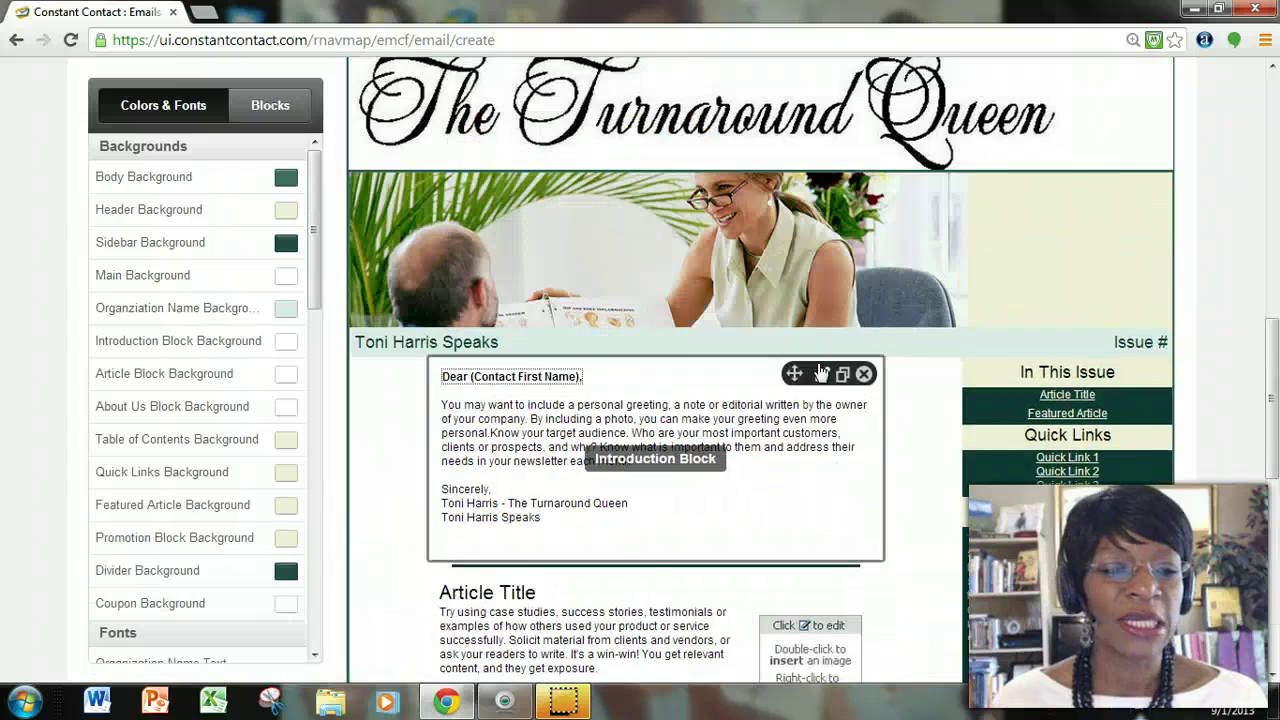
scroll(817, 370, up, 5)
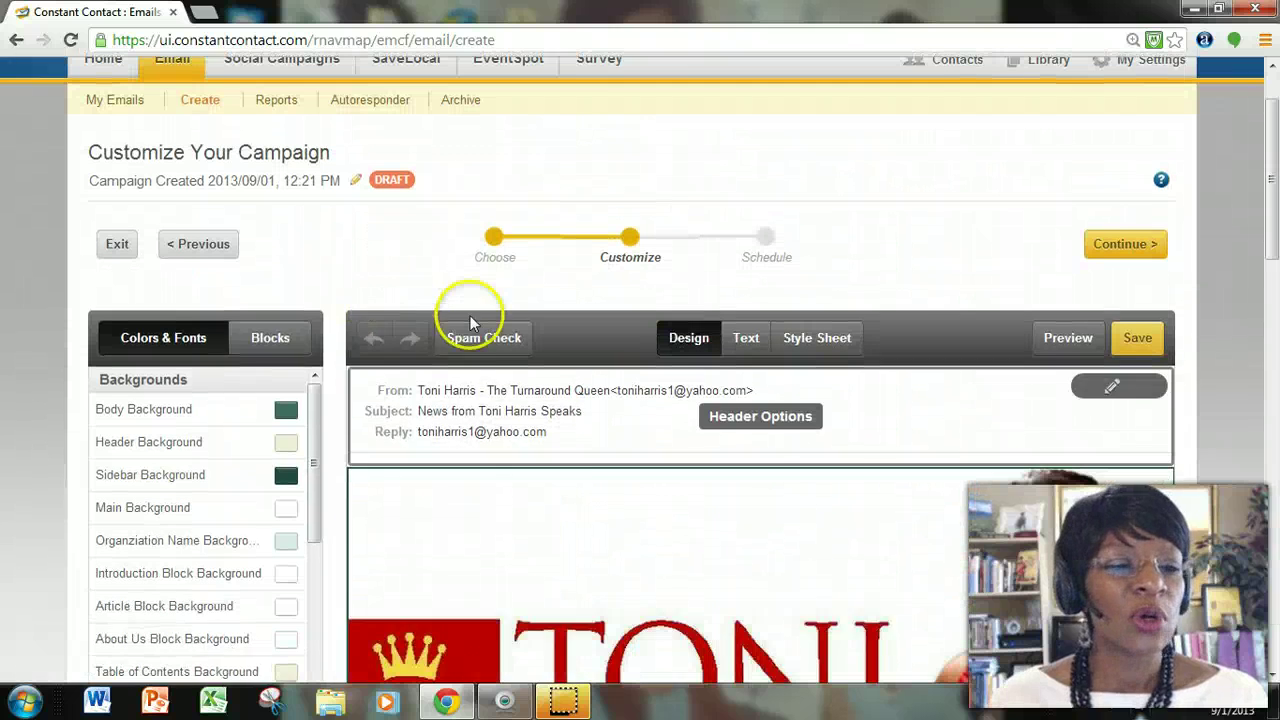
scroll(480, 318, up, 2)
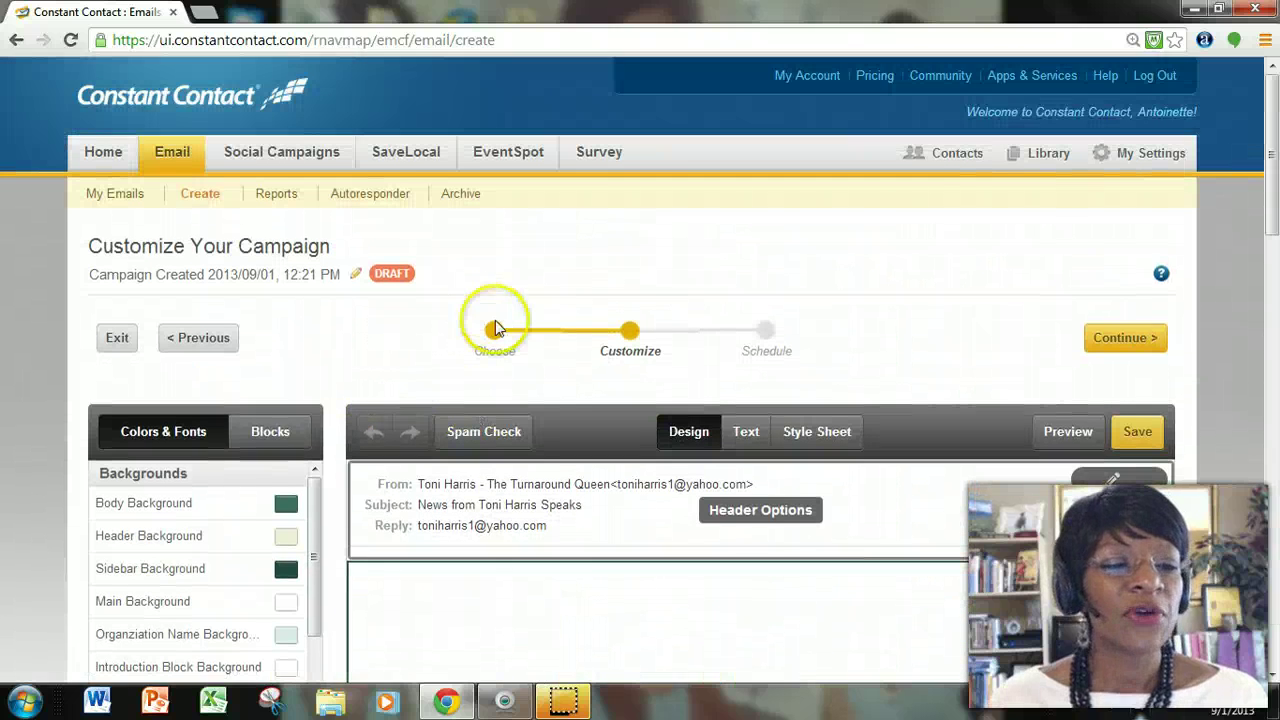
Rename the campaign to 'Test Newsletter for Video - 9-1-13'.
click(182, 275)
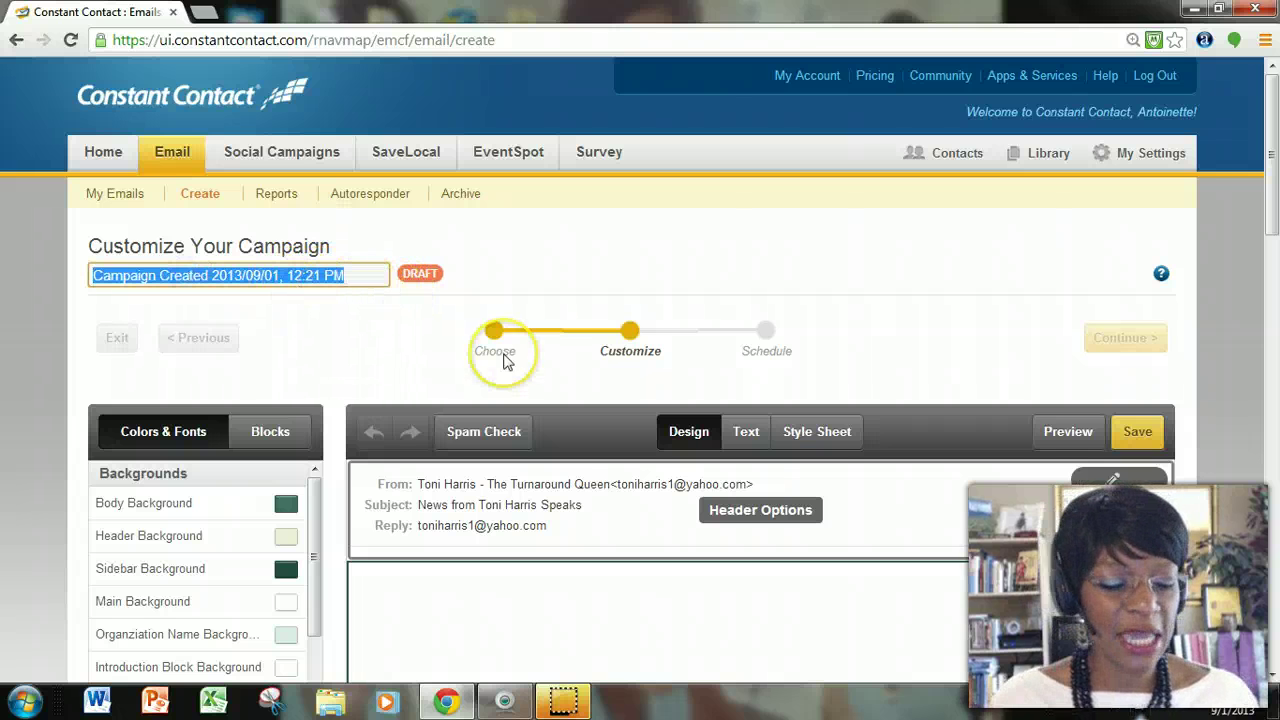
text(Test)
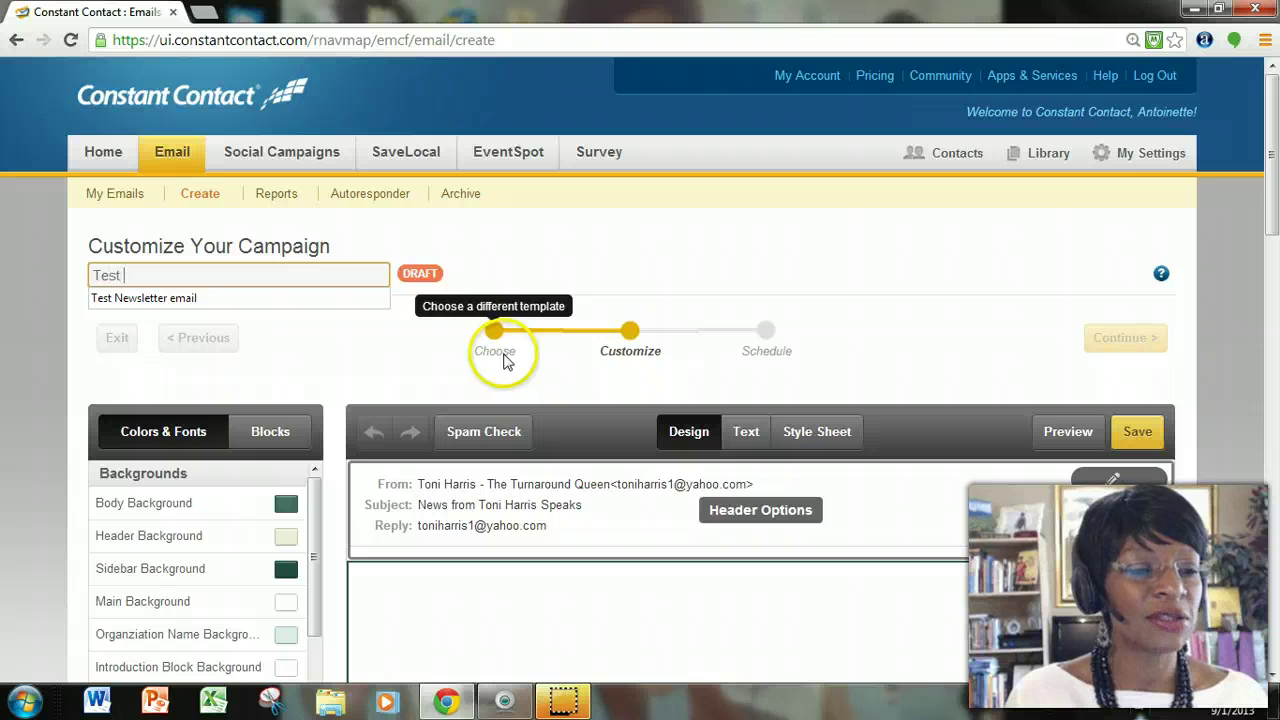
text( News)
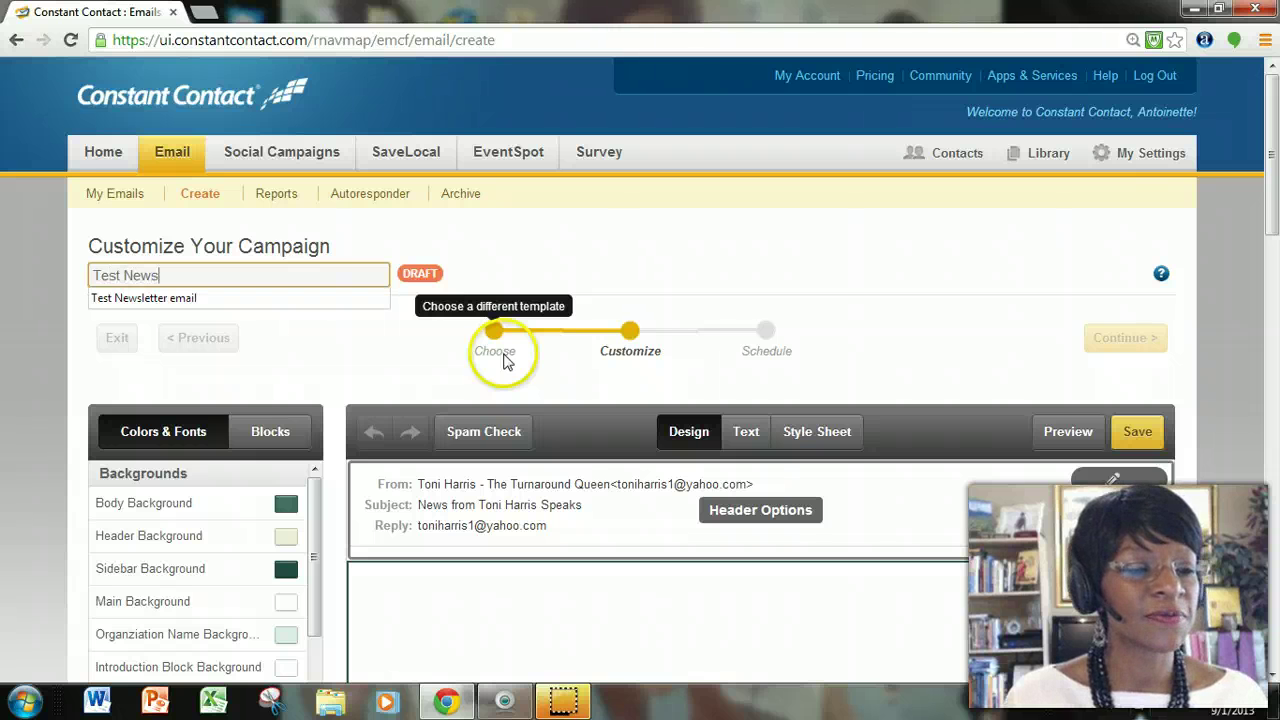
text(letter for Video - 9-1-13)
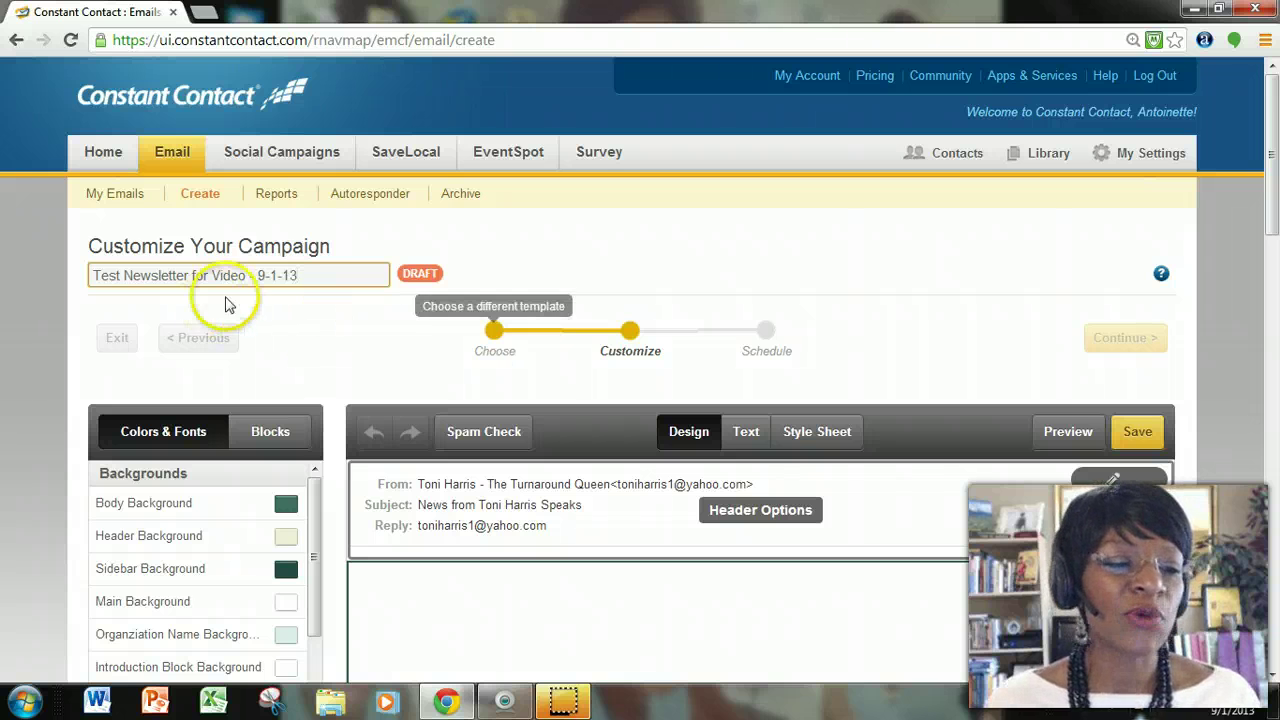
click(318, 300)
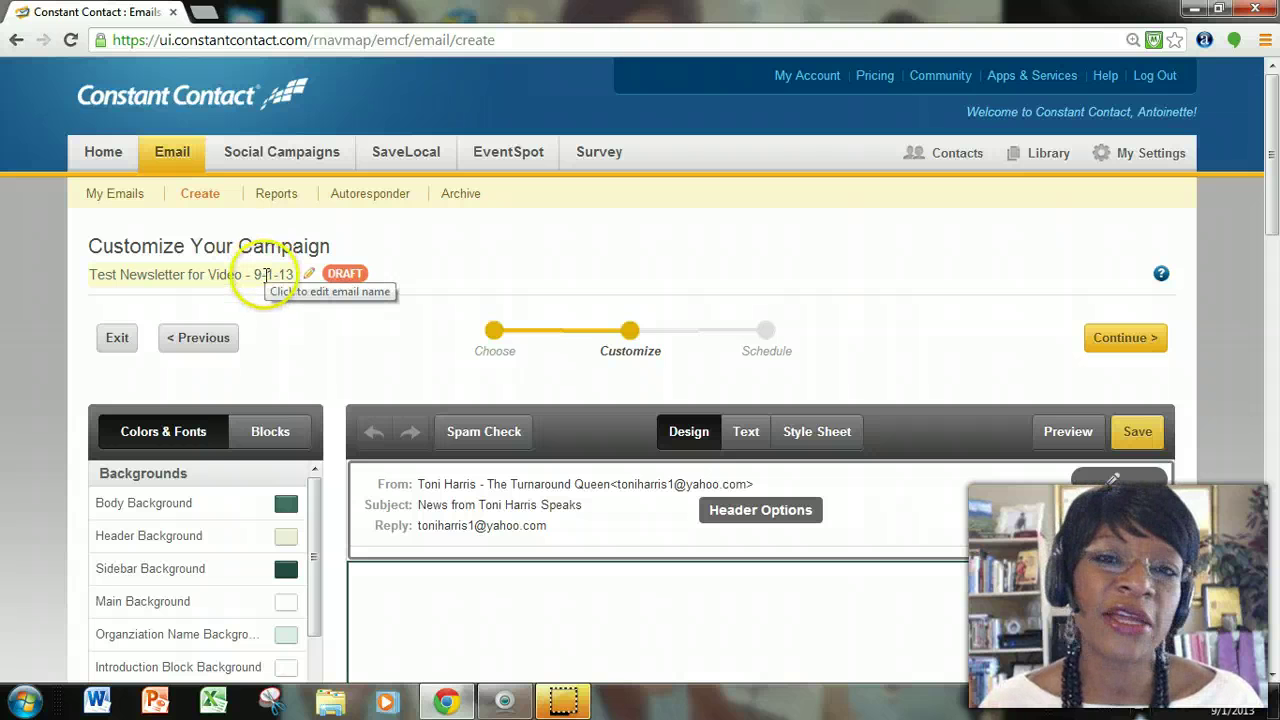
Prefix the campaign name with 'DO NOT USE! COPY FIRST!' and save it.
click(308, 273)
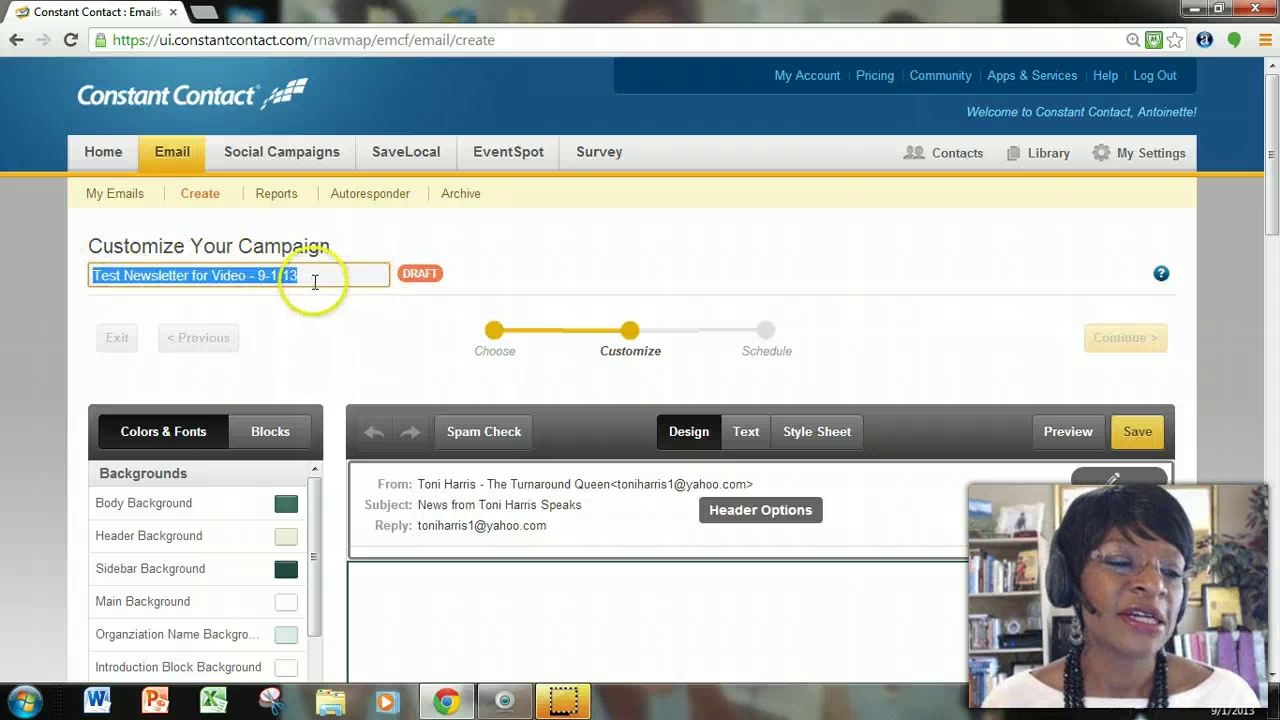
click(231, 512)
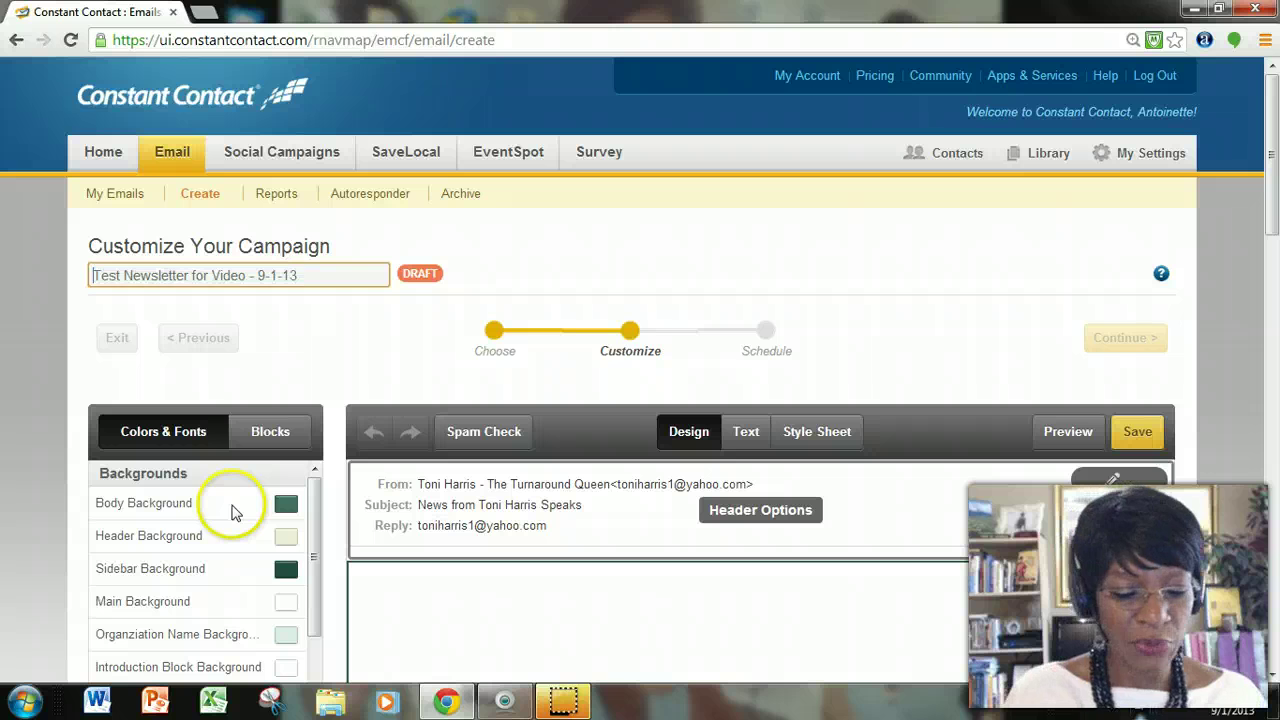
text(DO NOT US)
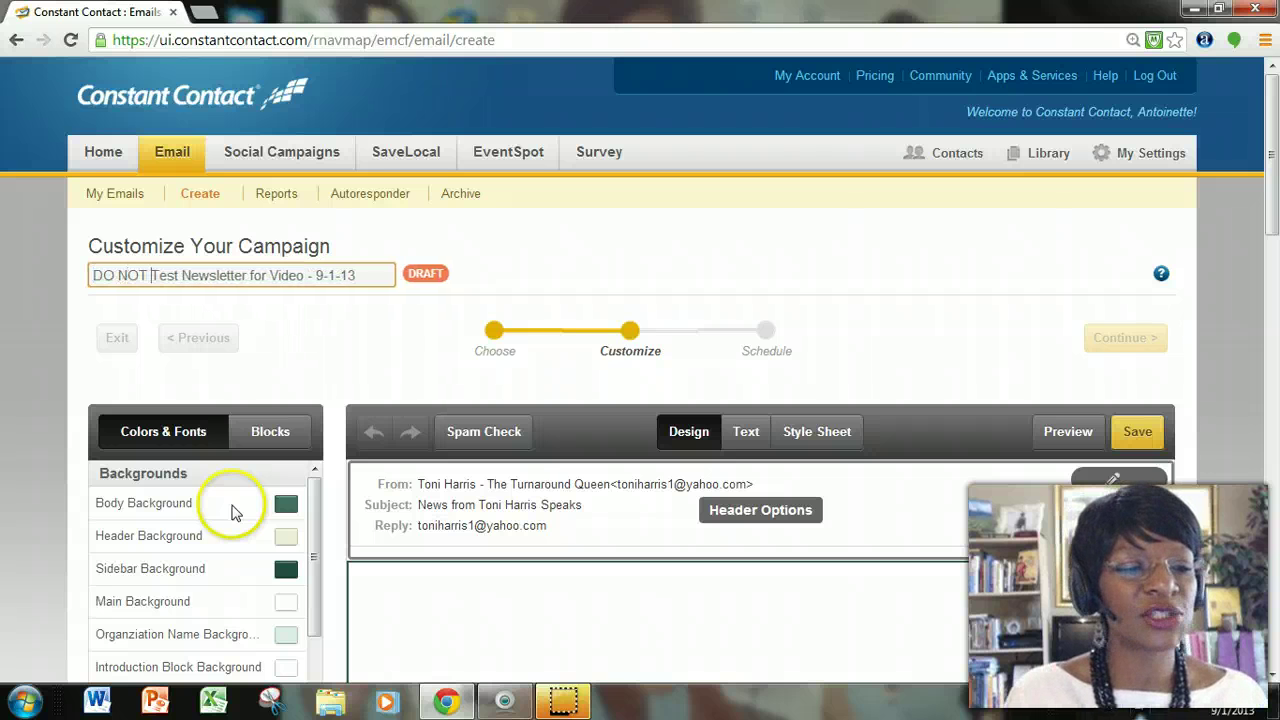
text(E! COPY FI)
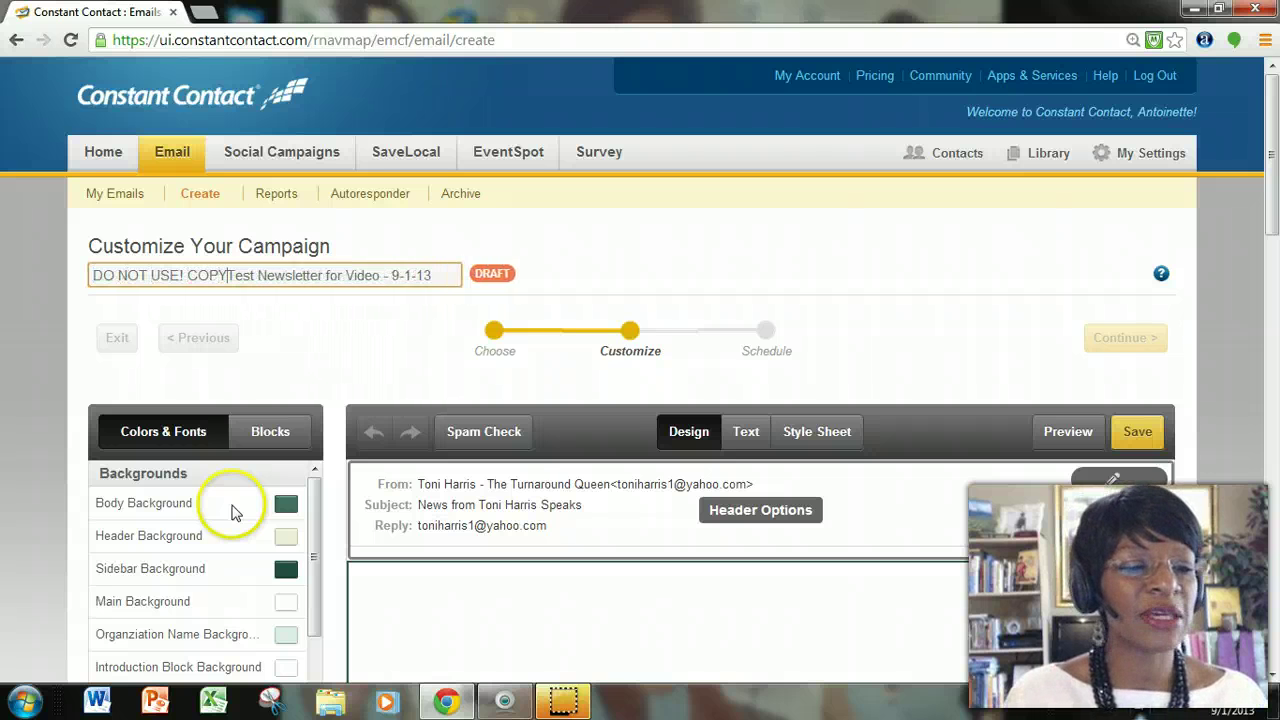
text(RST!)
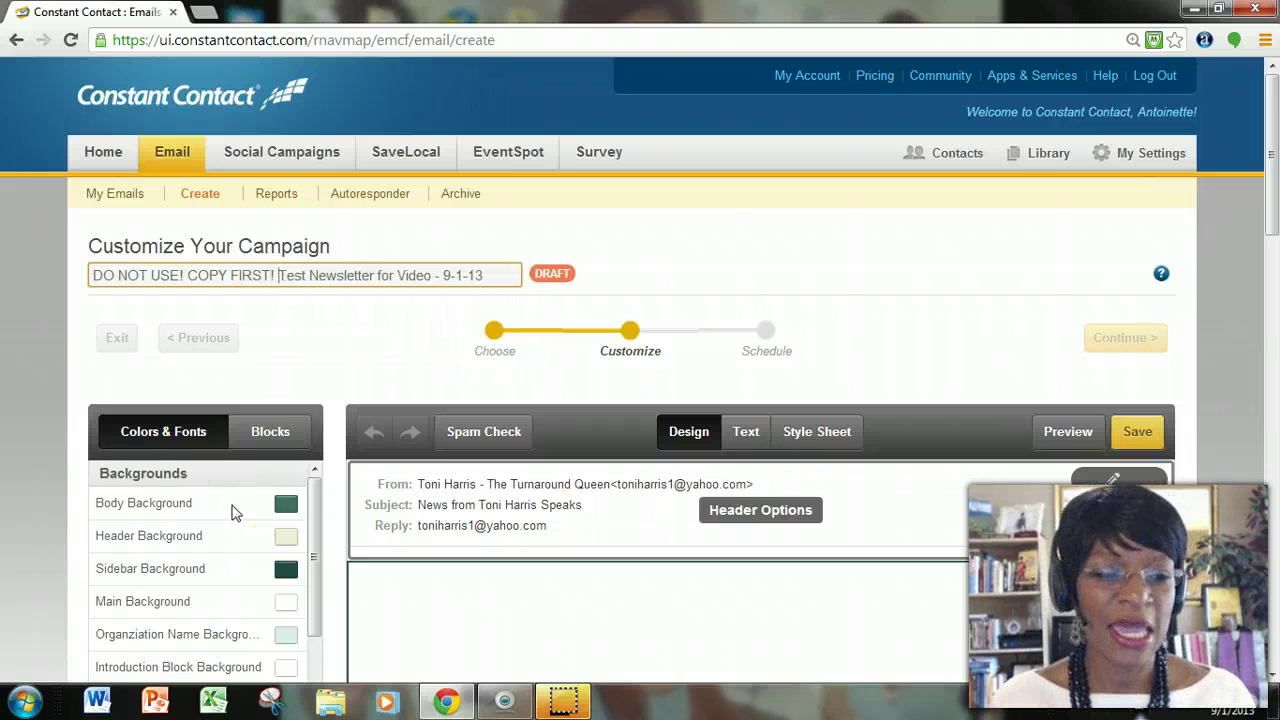
click(225, 512)
click(84, 429)
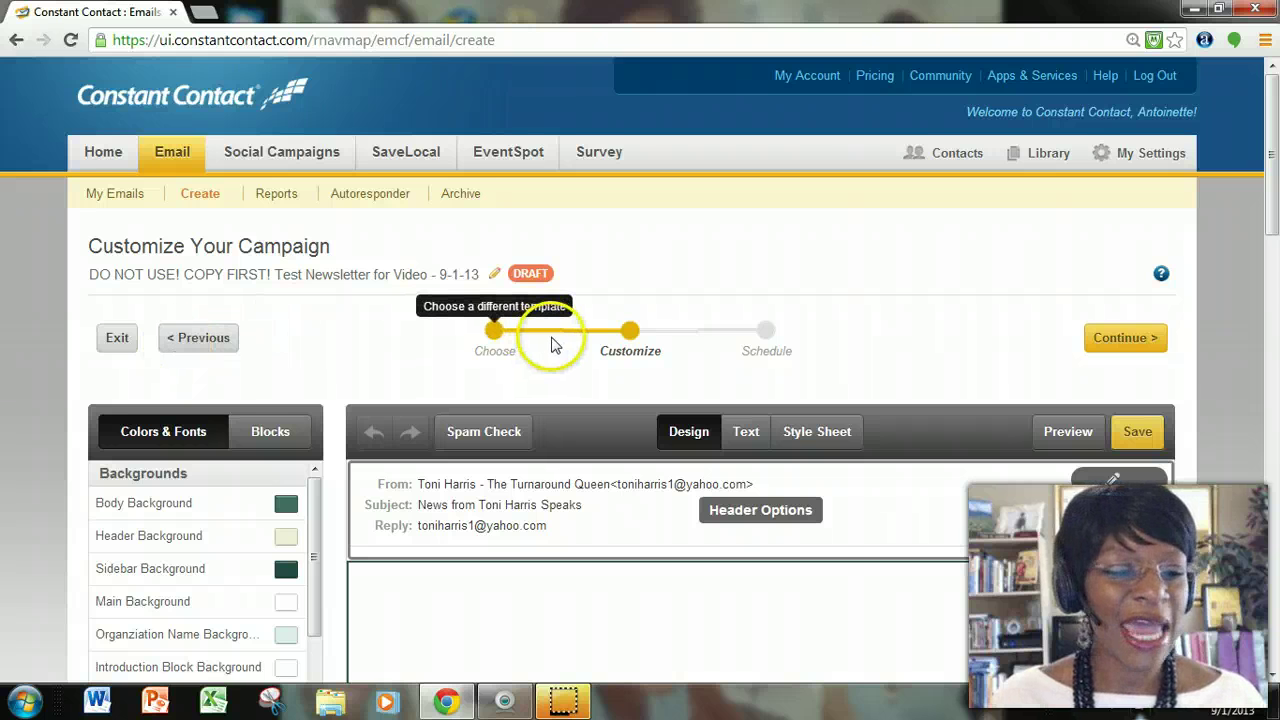
scroll(548, 342, down, 3)
In Header Options, replace the subject line with 'Interesting and Exciting Subject Here'.
scroll(550, 336, down, 2)
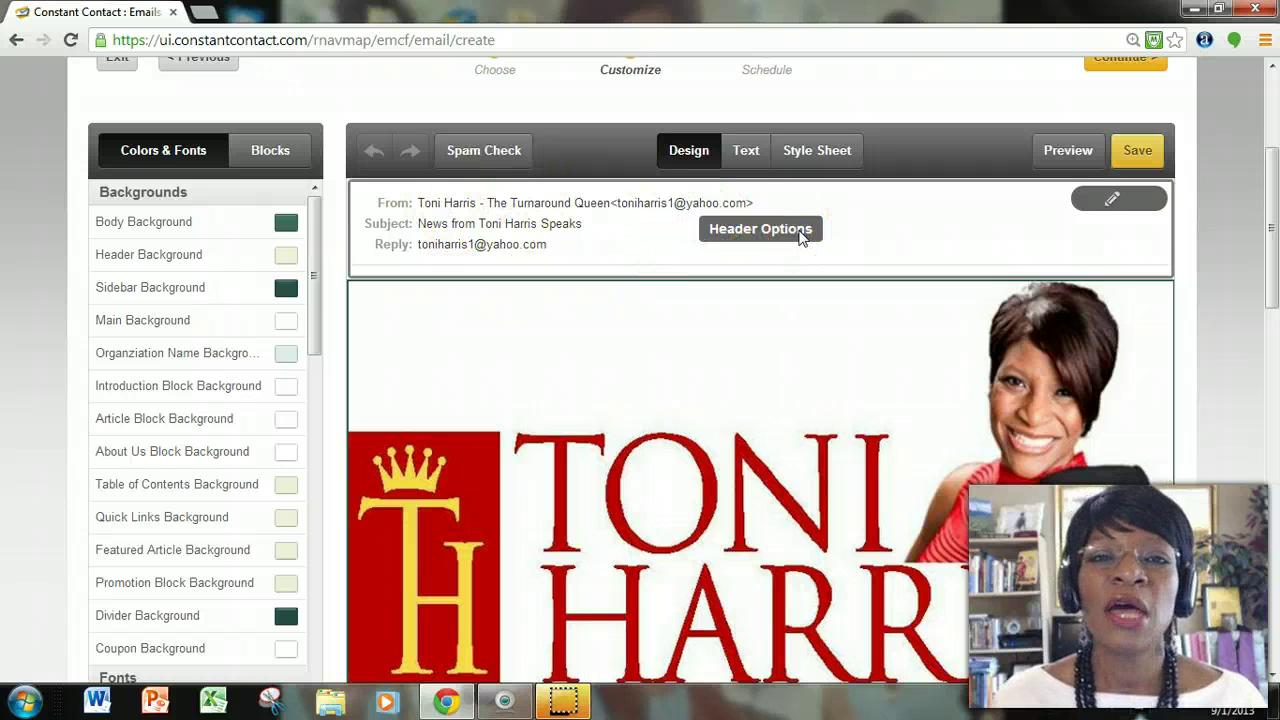
click(800, 232)
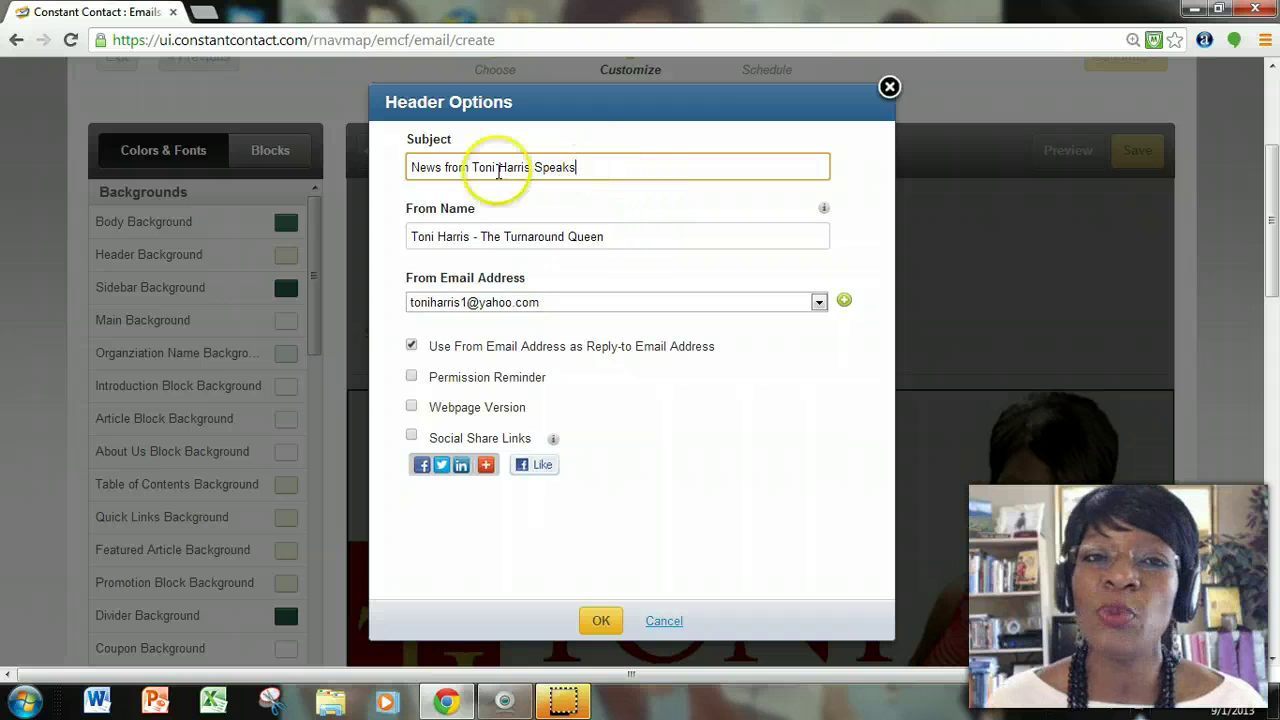
click(622, 164)
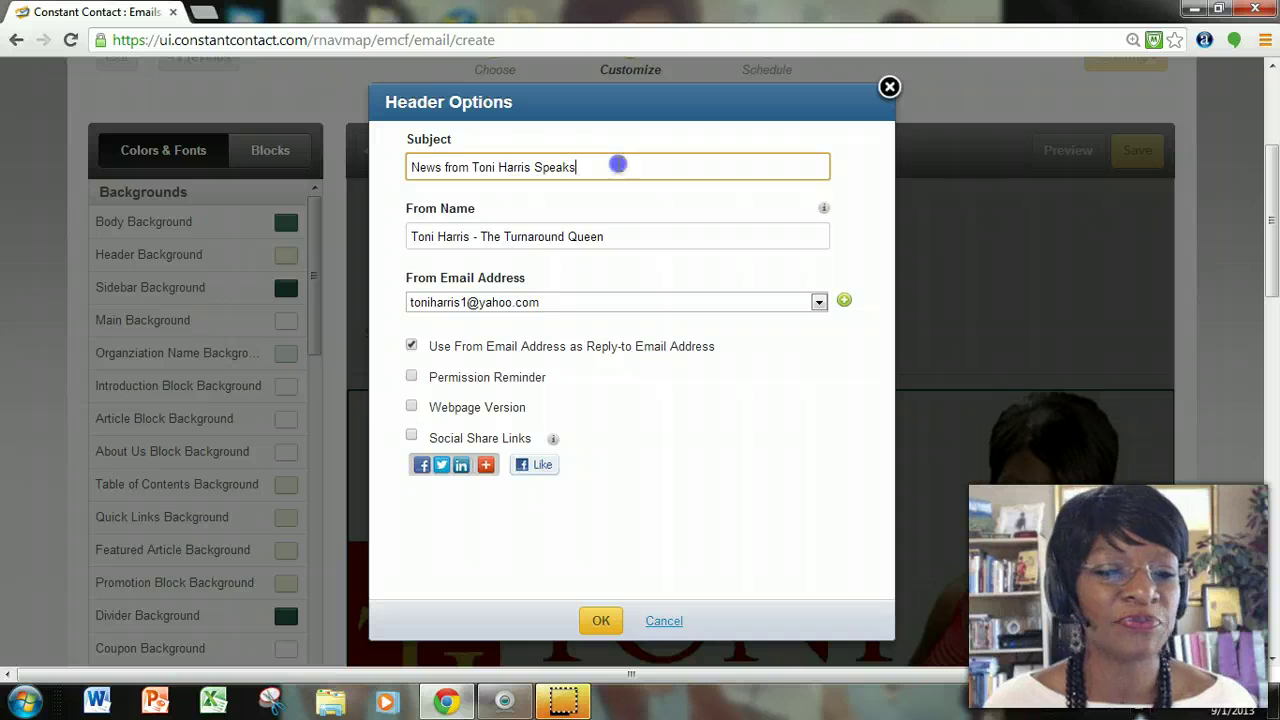
triple_click(617, 163)
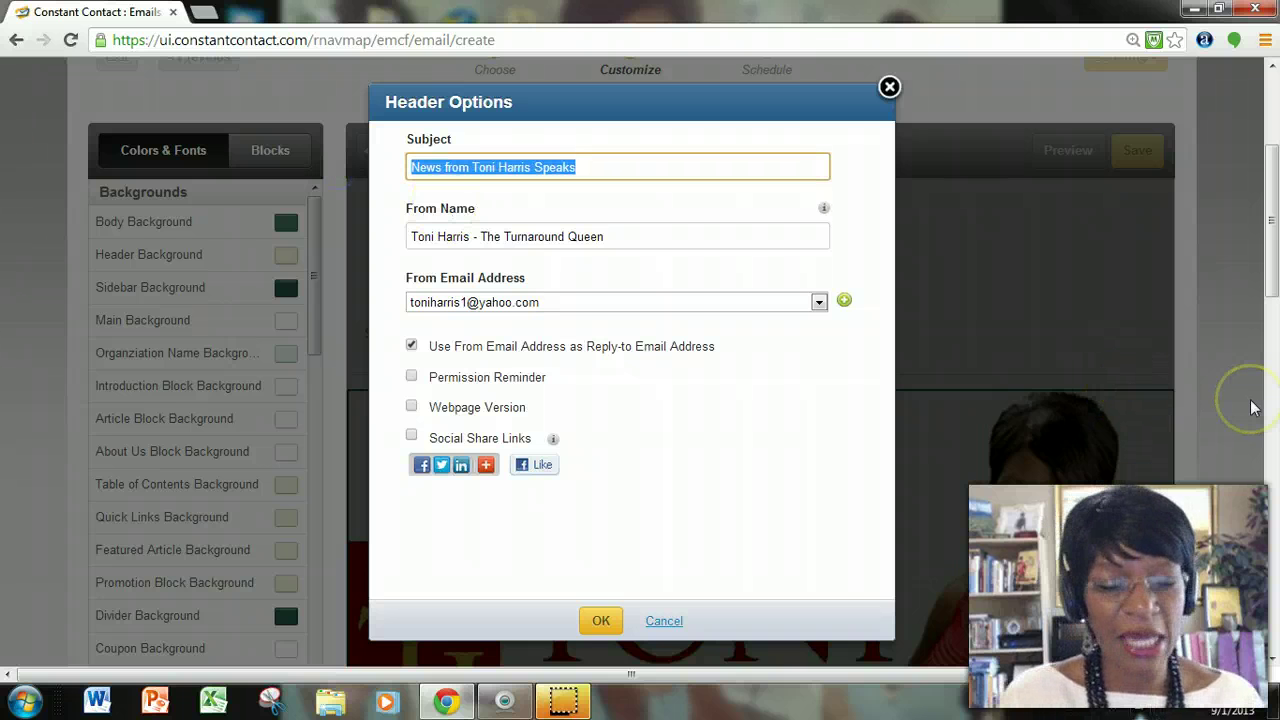
text(Inte)
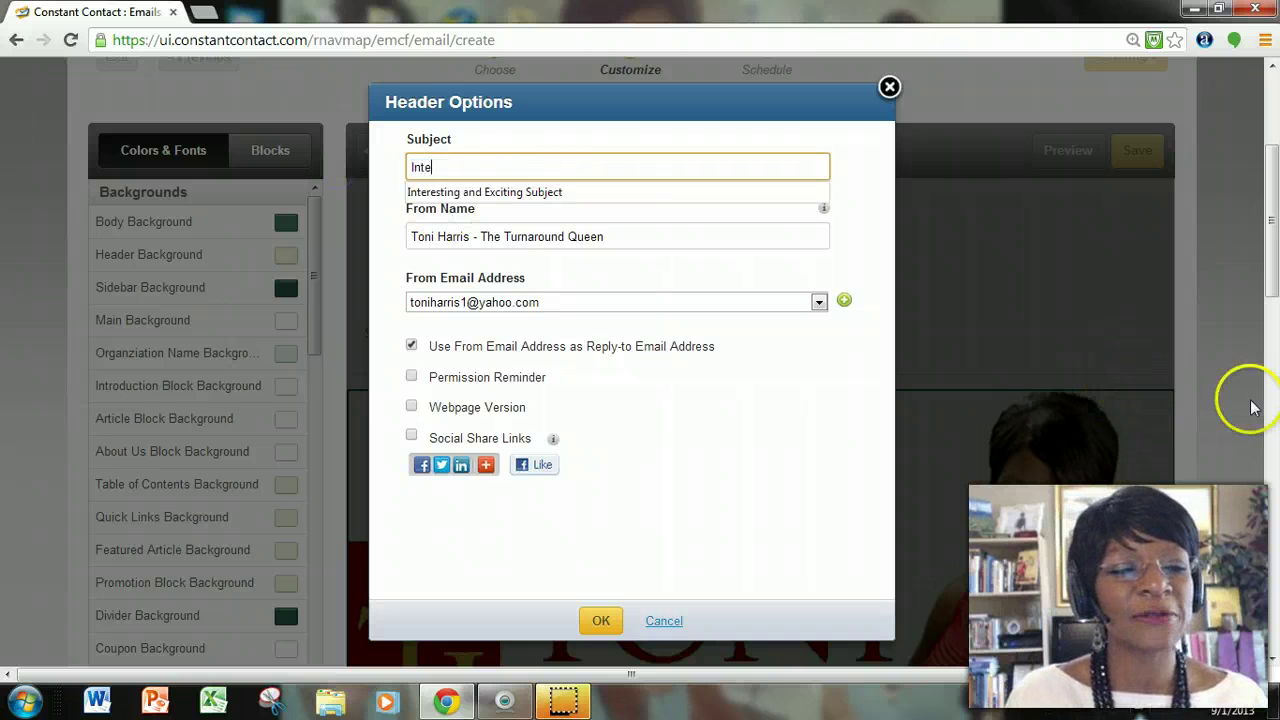
text(rest)
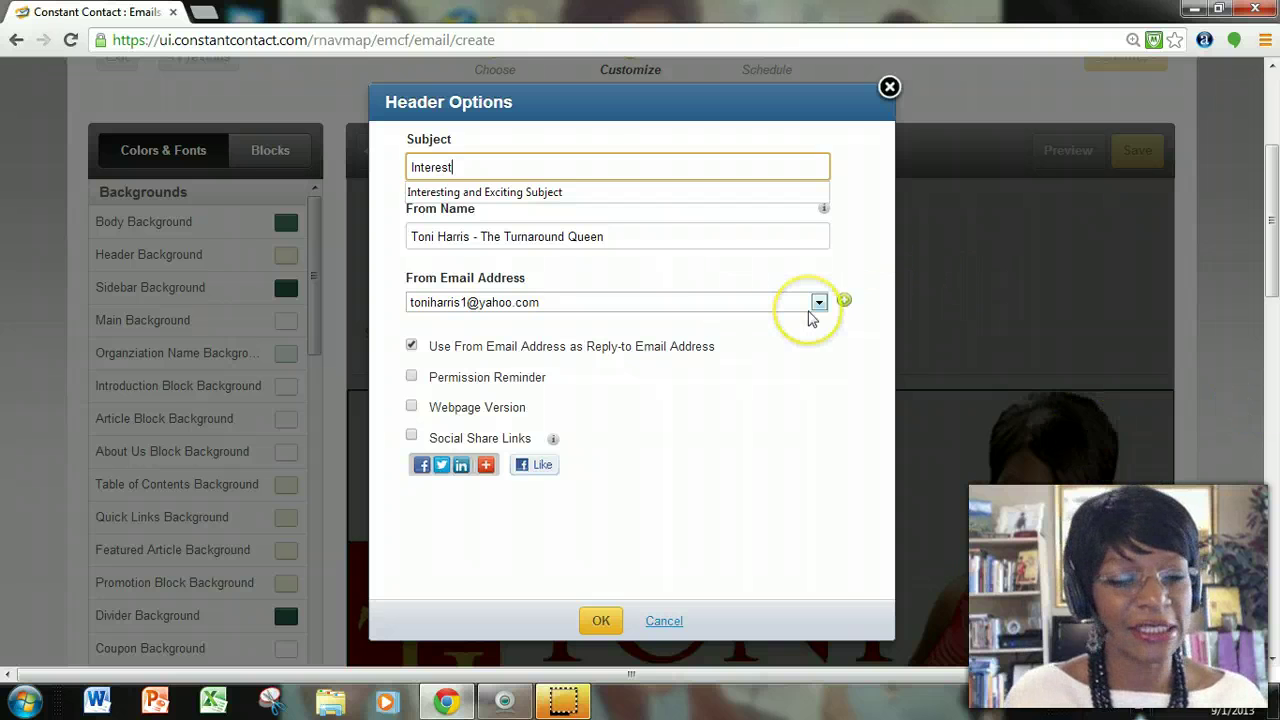
text(ing and Ex)
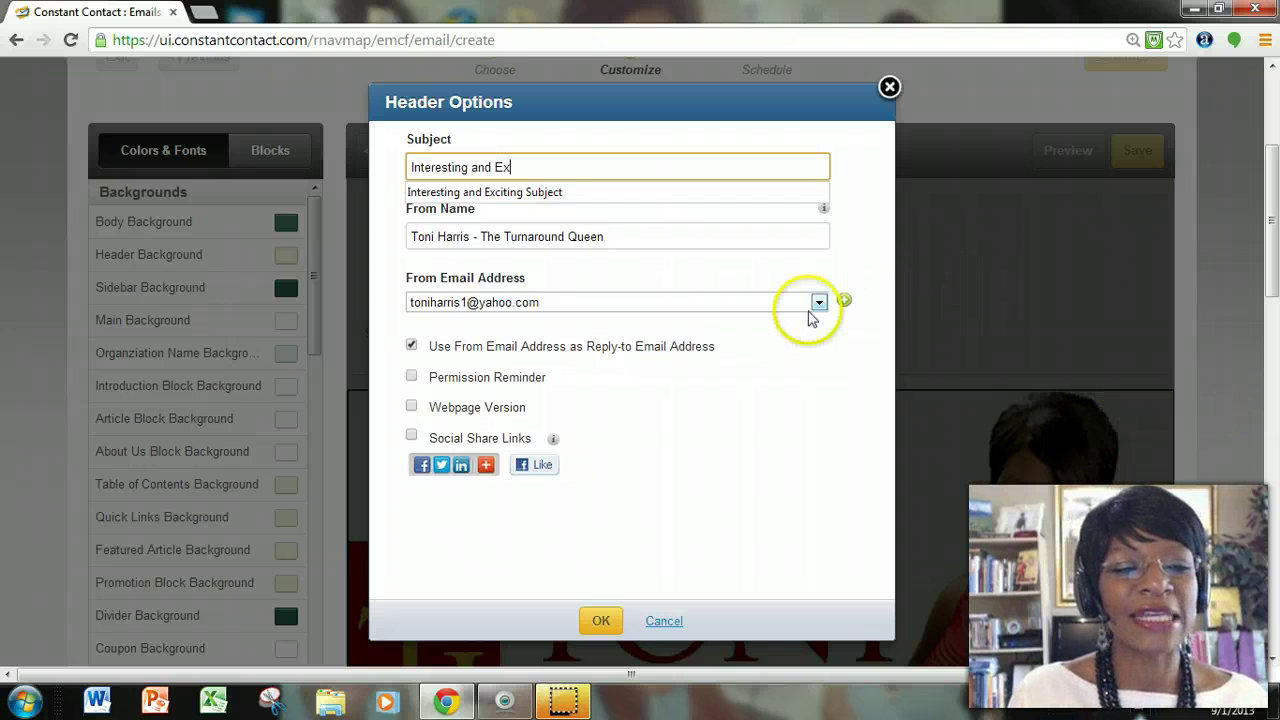
text(citi)
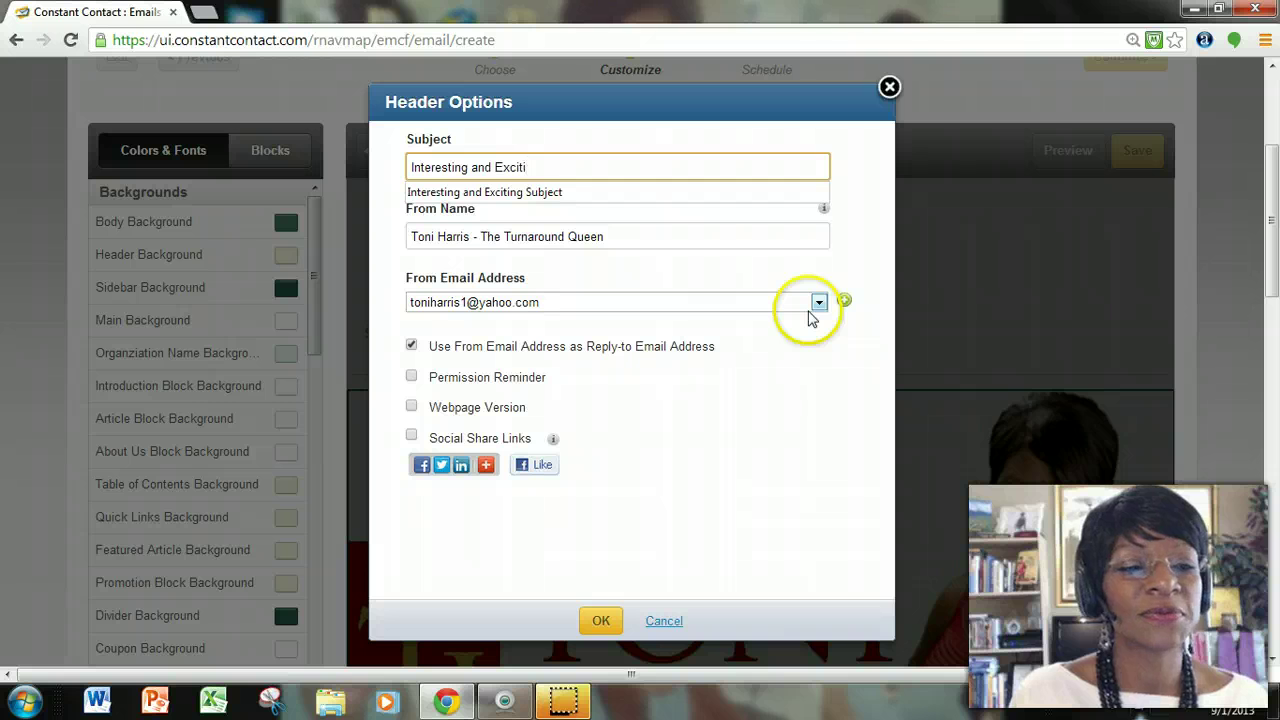
text(ng Subject )
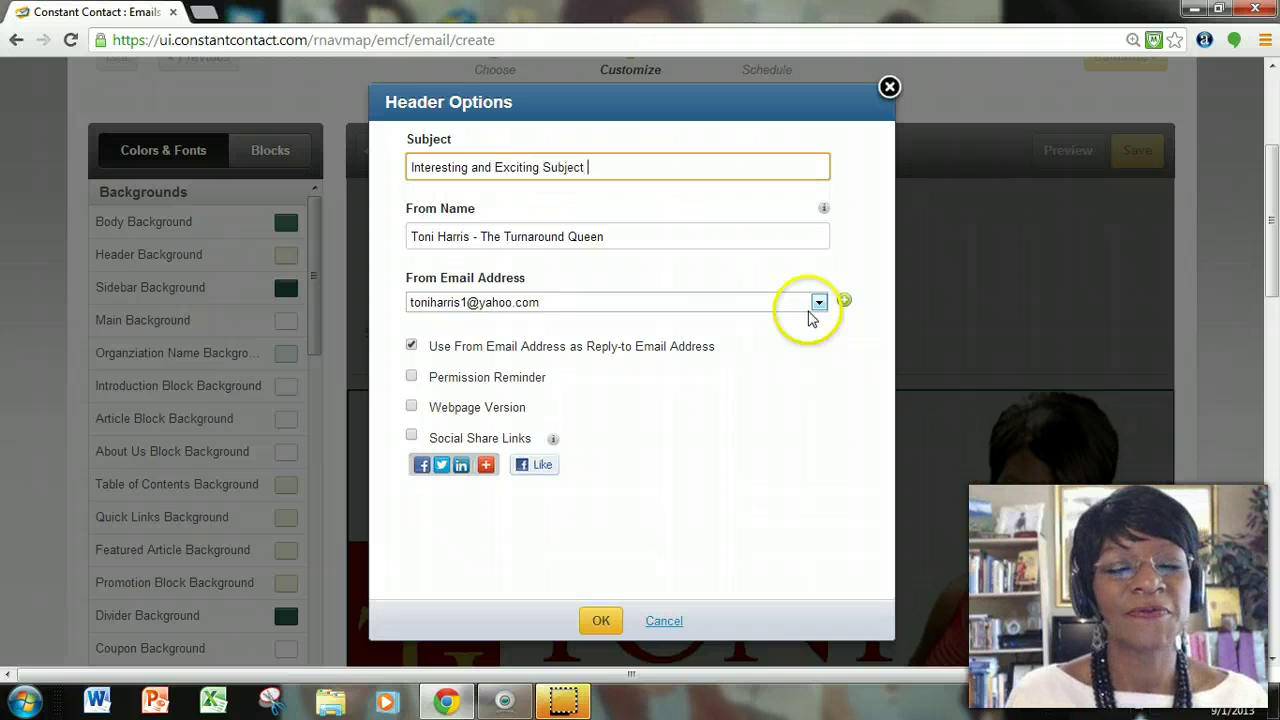
text(Here)
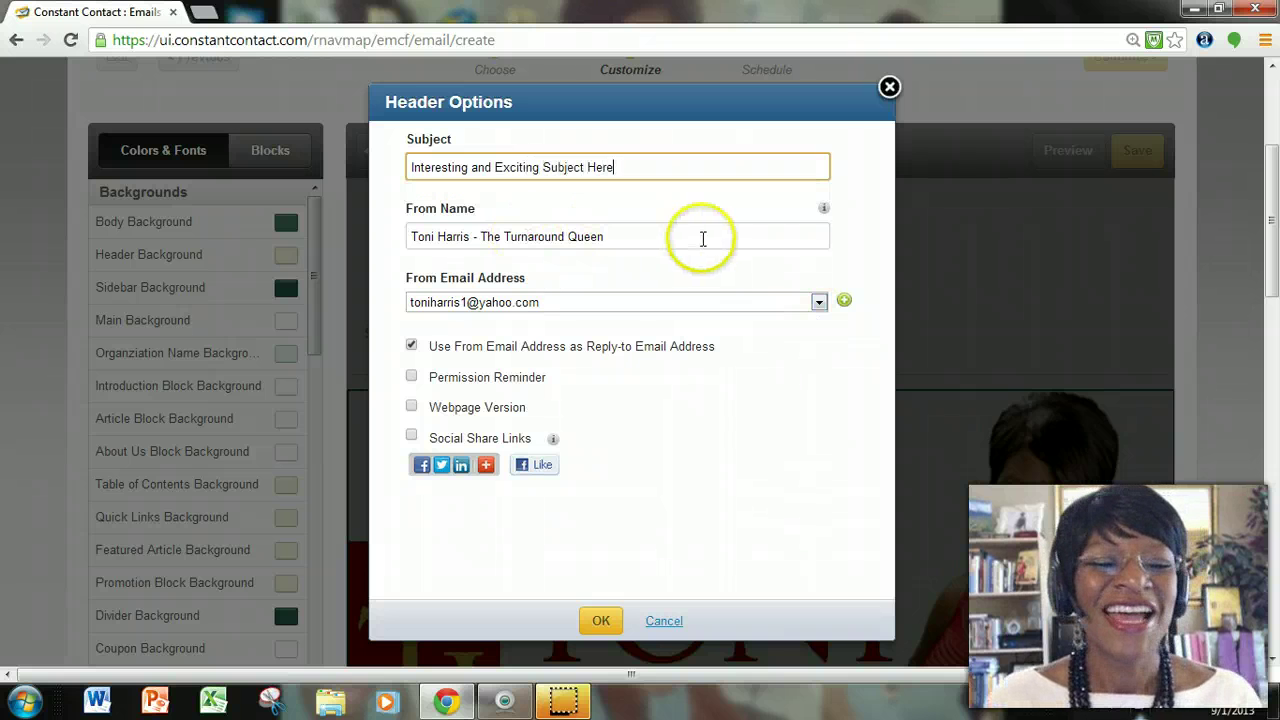
click(703, 238)
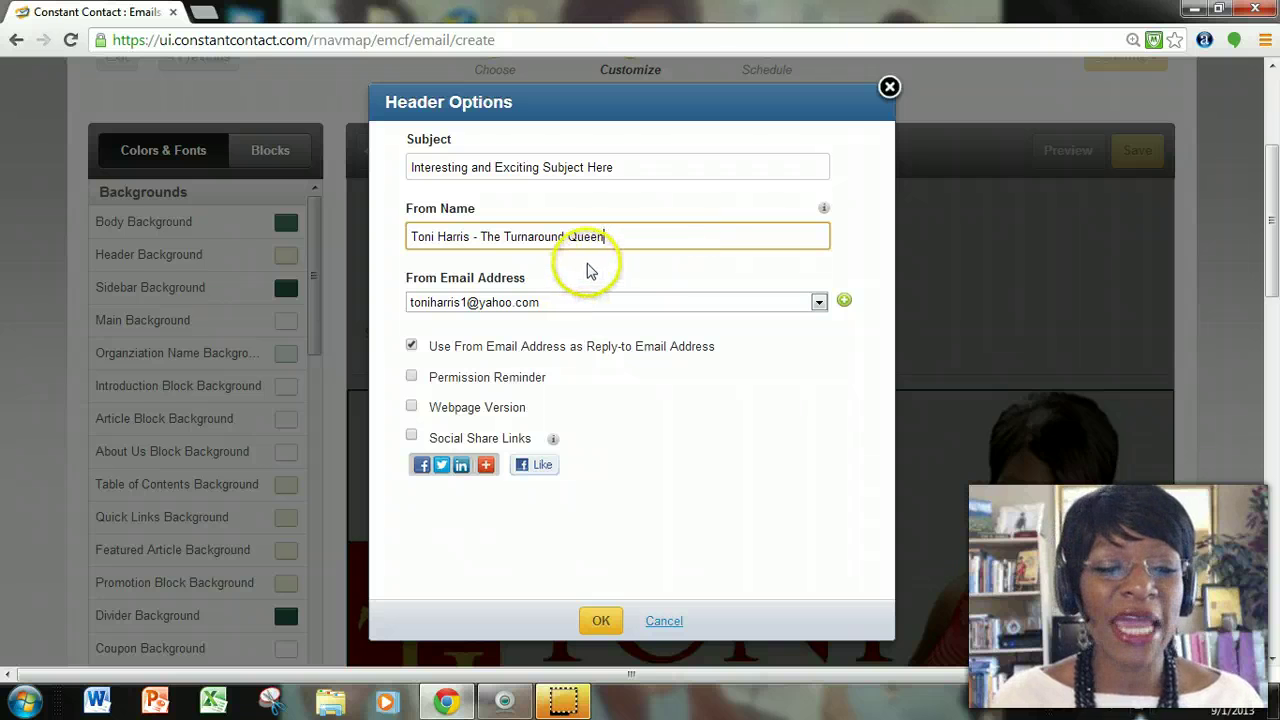
scroll(586, 272, down, 1)
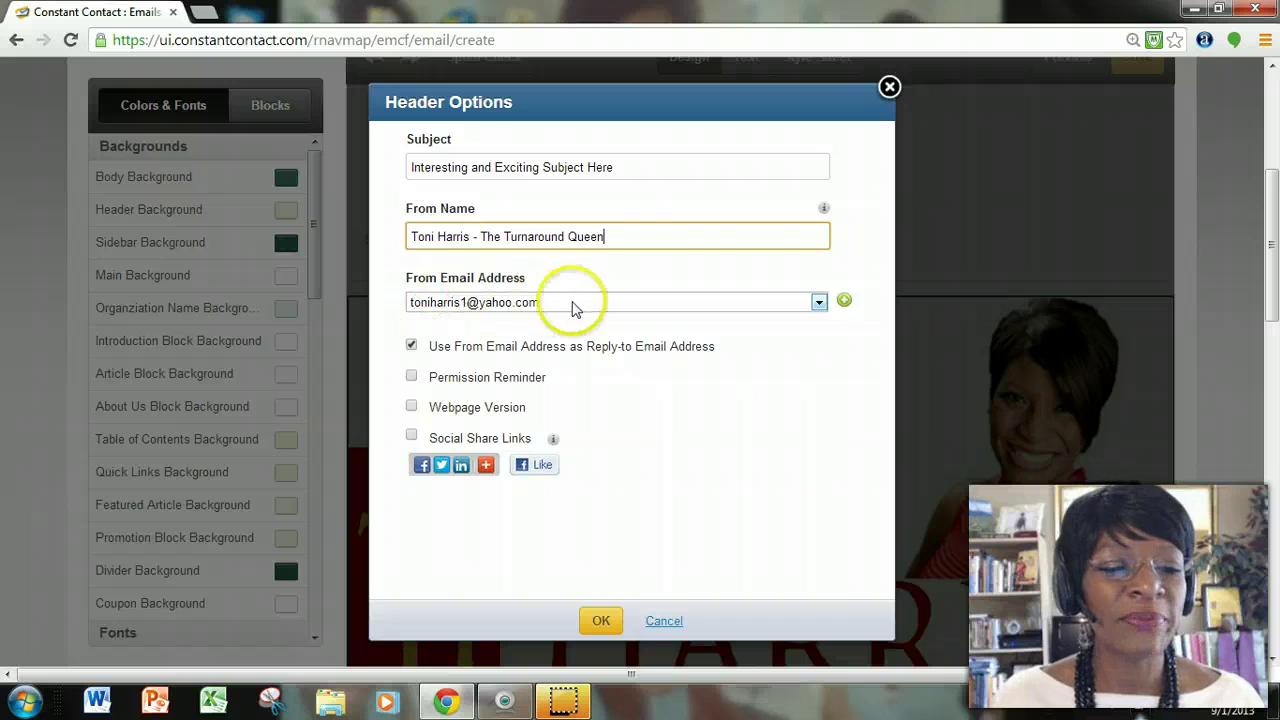
Choose the business address as From Email Address and enable the default permission reminder.
click(818, 302)
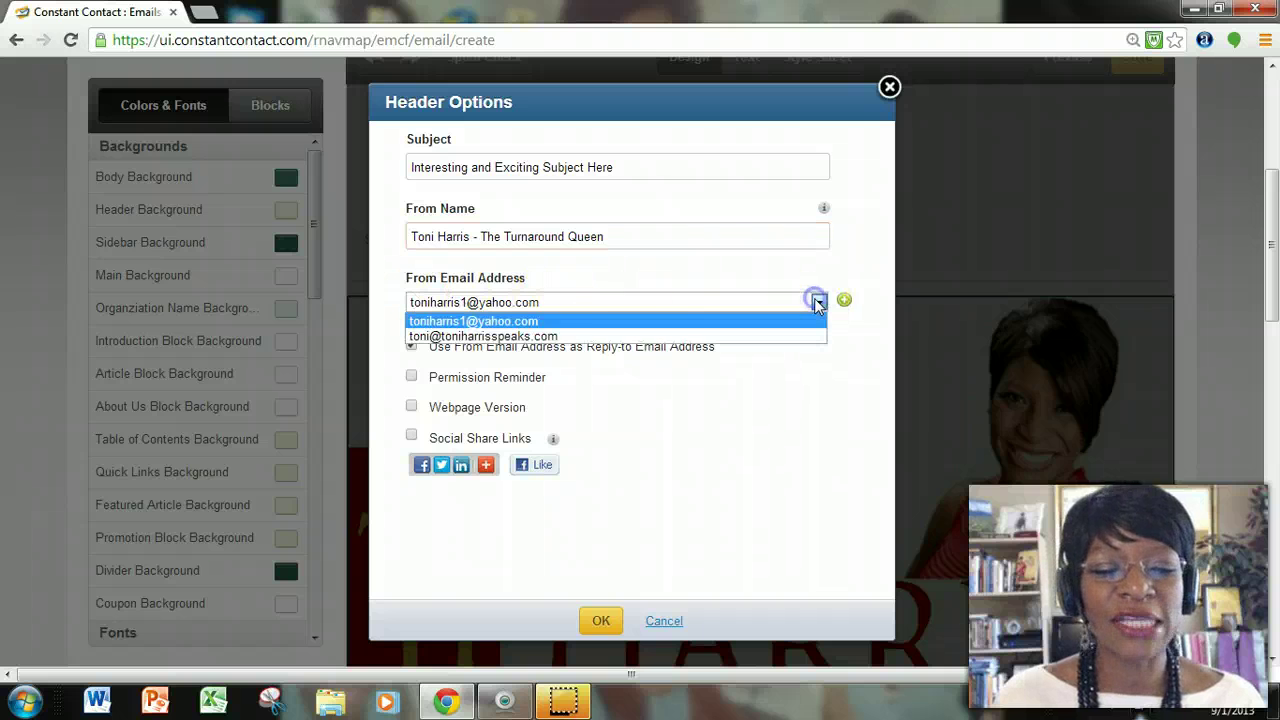
click(552, 336)
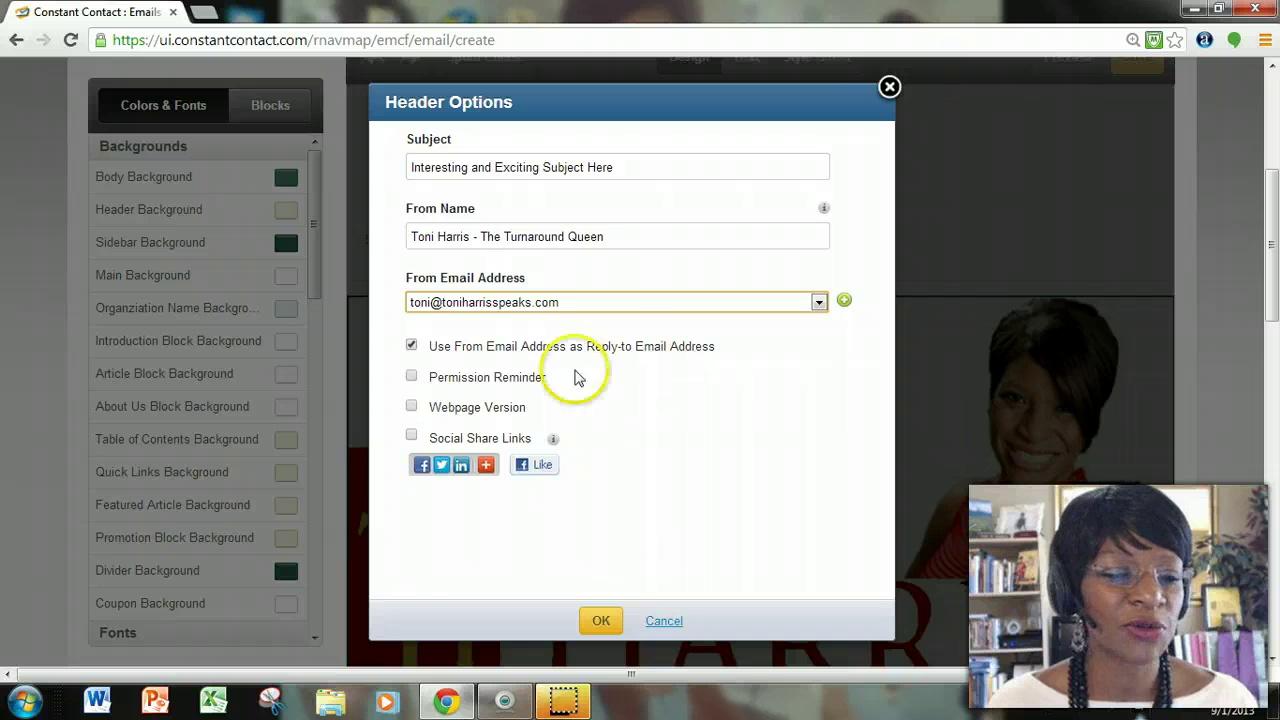
click(410, 380)
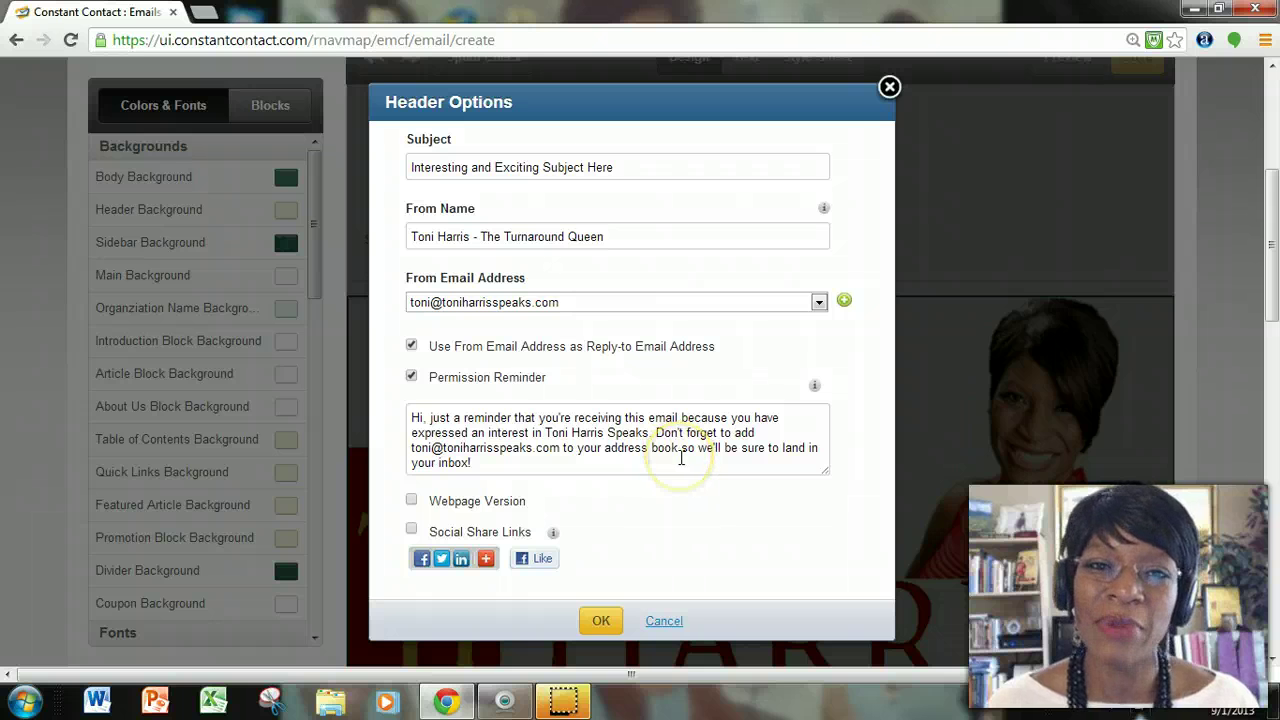
End the permission reminder with 'PLEASE SHARE WITH YOUR FRIENDS'.
click(681, 458)
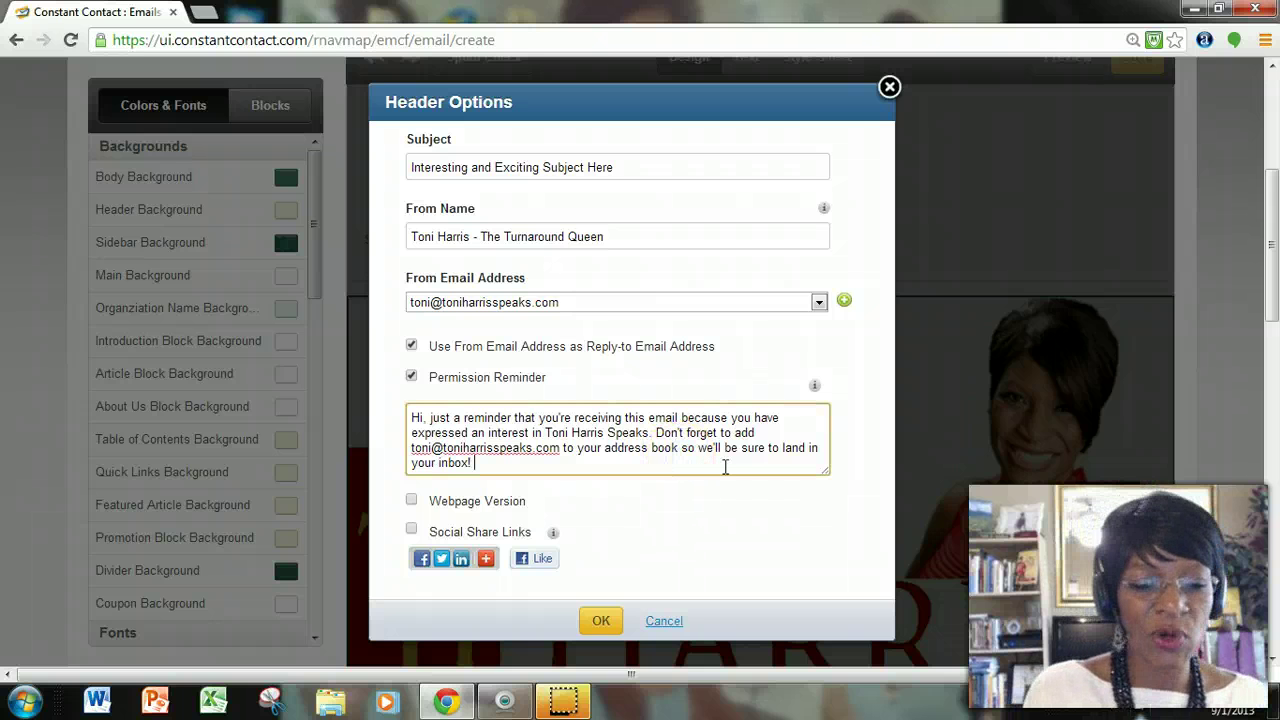
text(PLEASE SH)
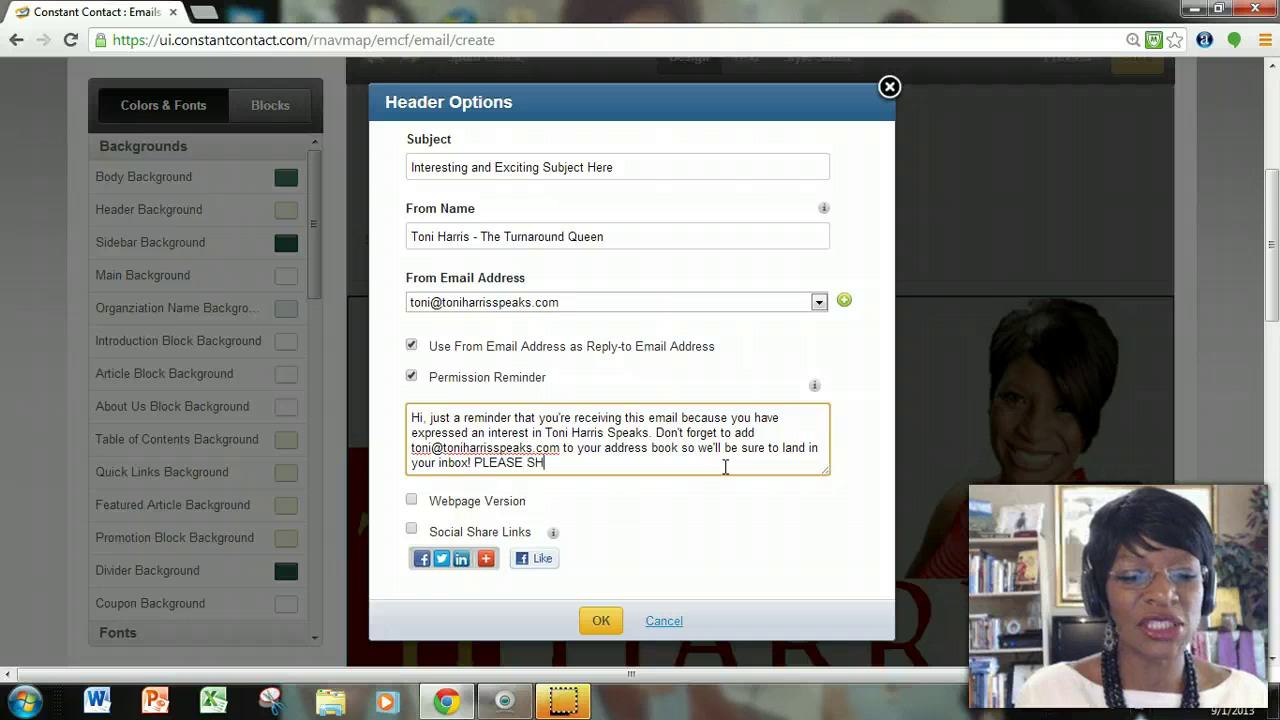
text(ARE WITH YOUR )
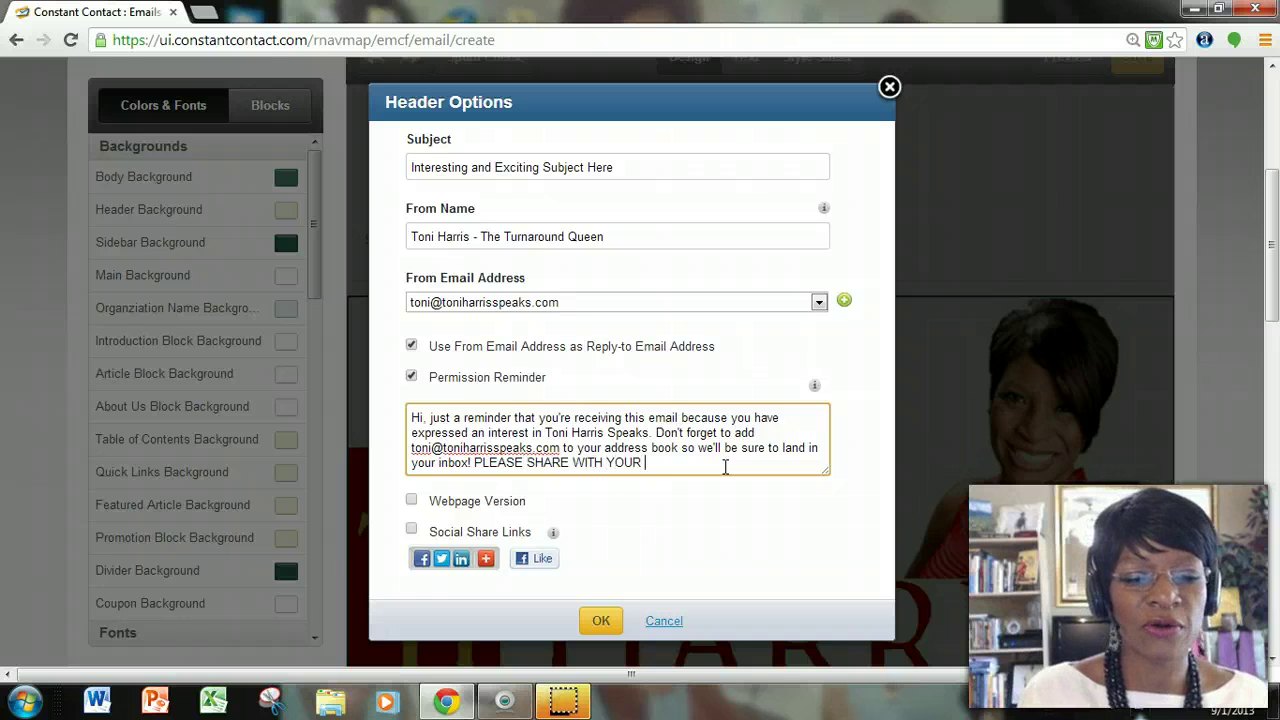
text(FRIENDS!)
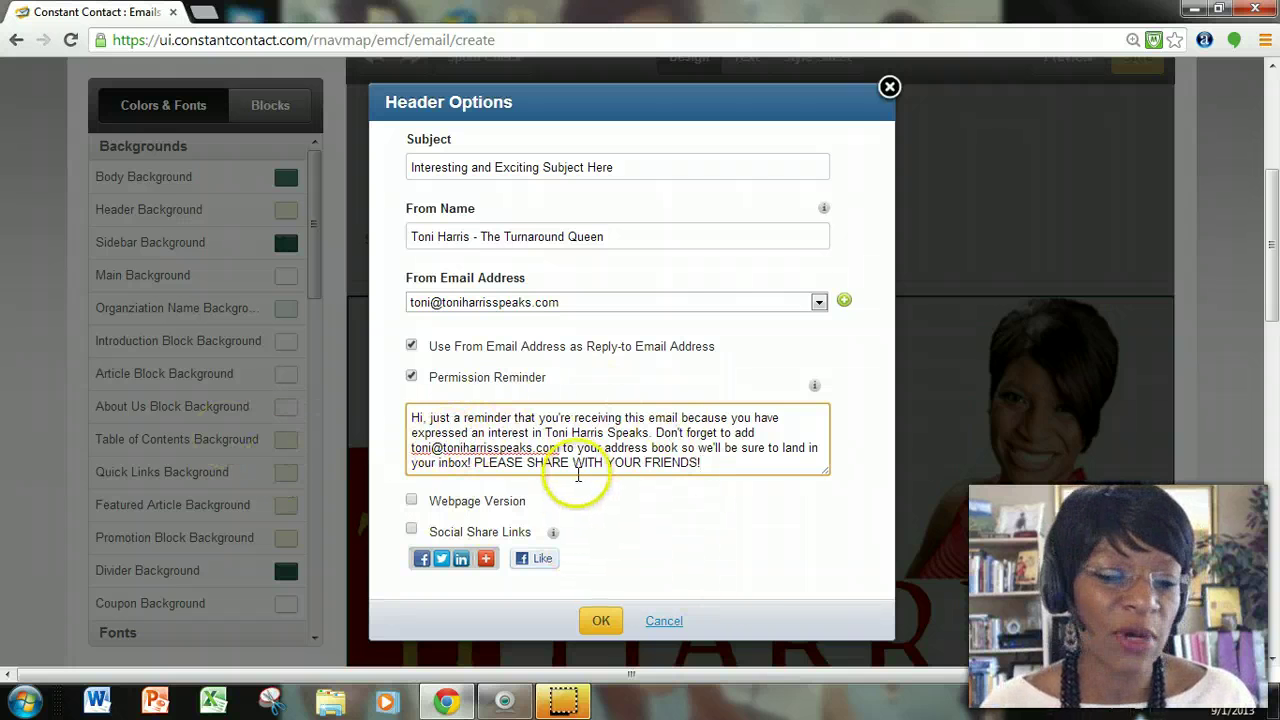
scroll(557, 470, down, 1)
Turn on the Webpage Version and Social Share Links options and apply the header options.
click(411, 499)
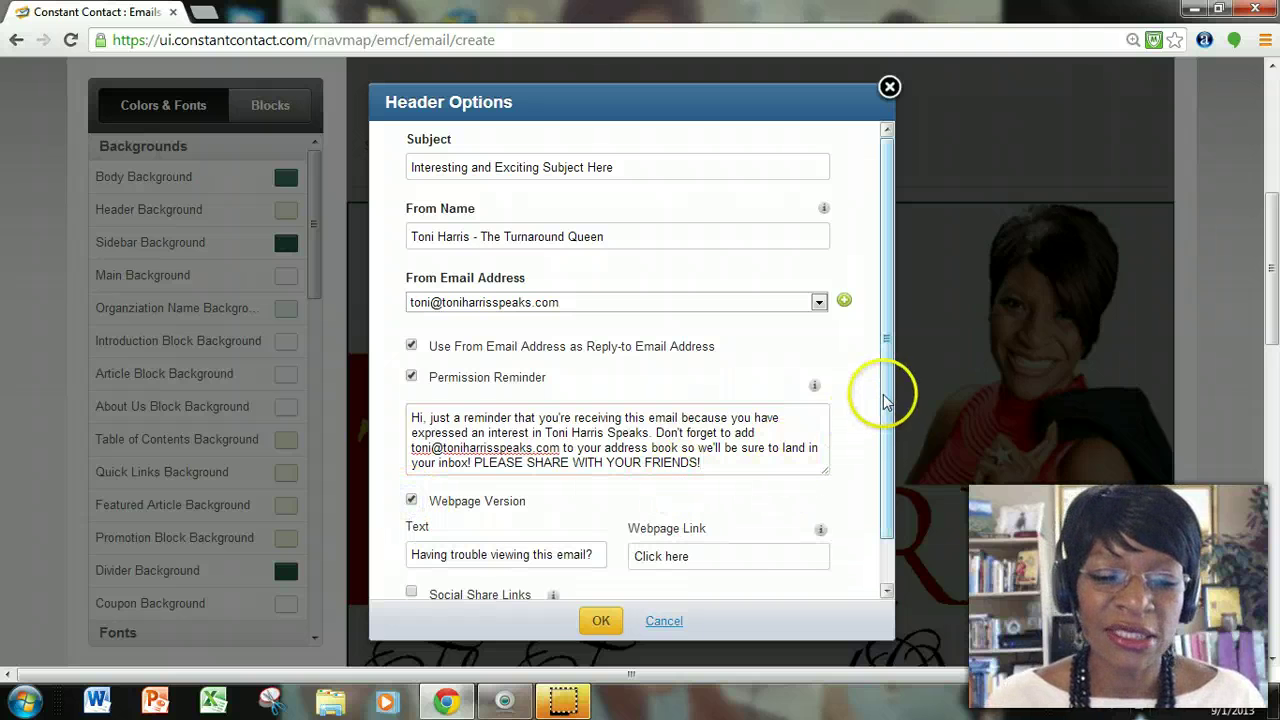
drag(880, 394, 874, 550)
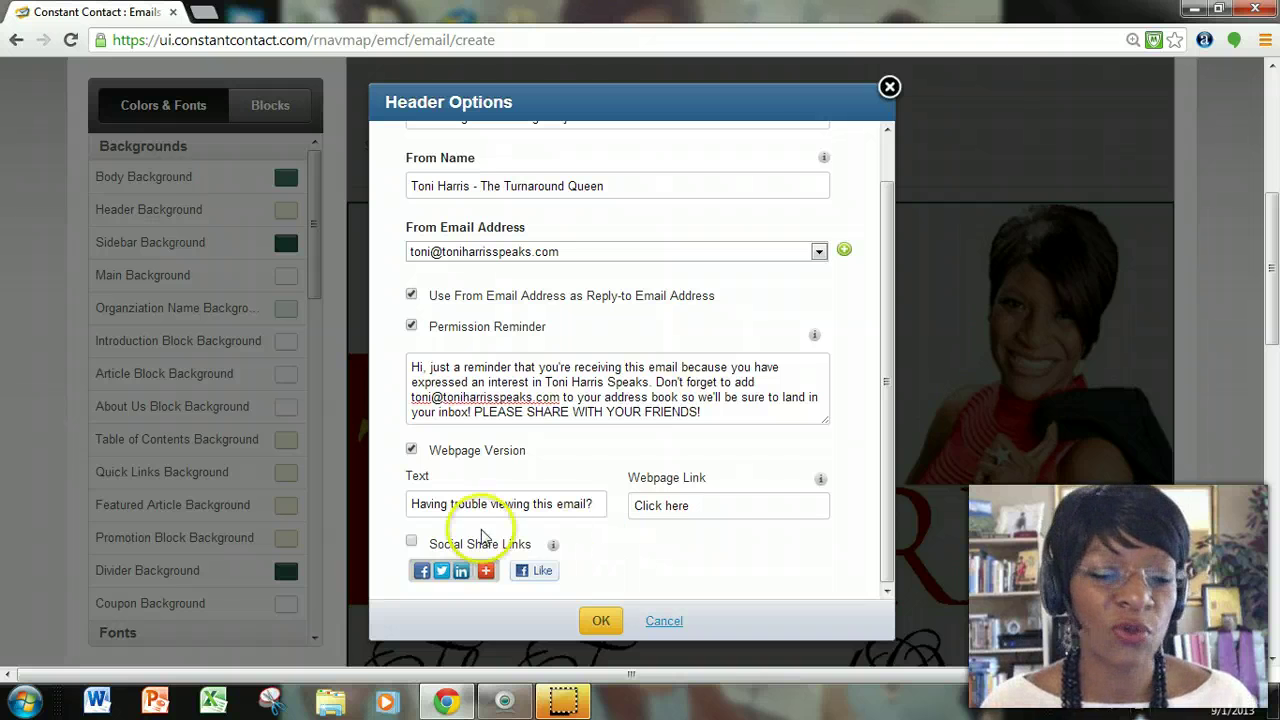
click(410, 542)
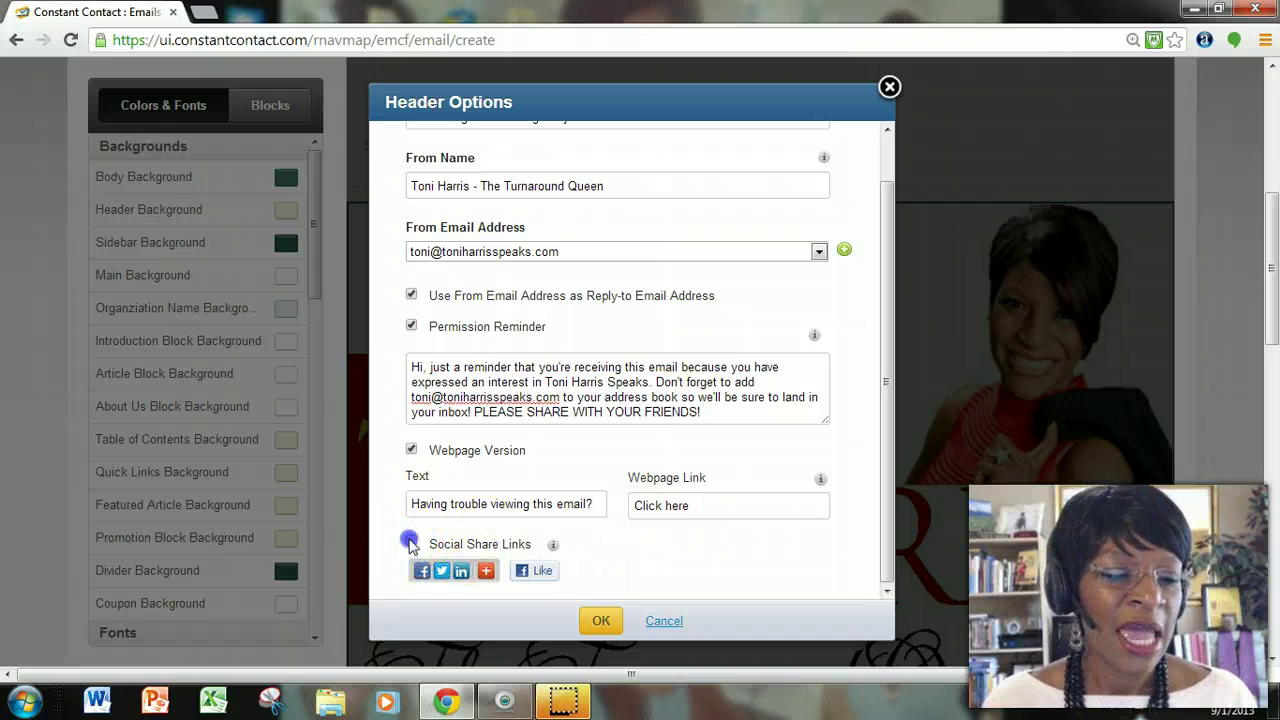
click(820, 538)
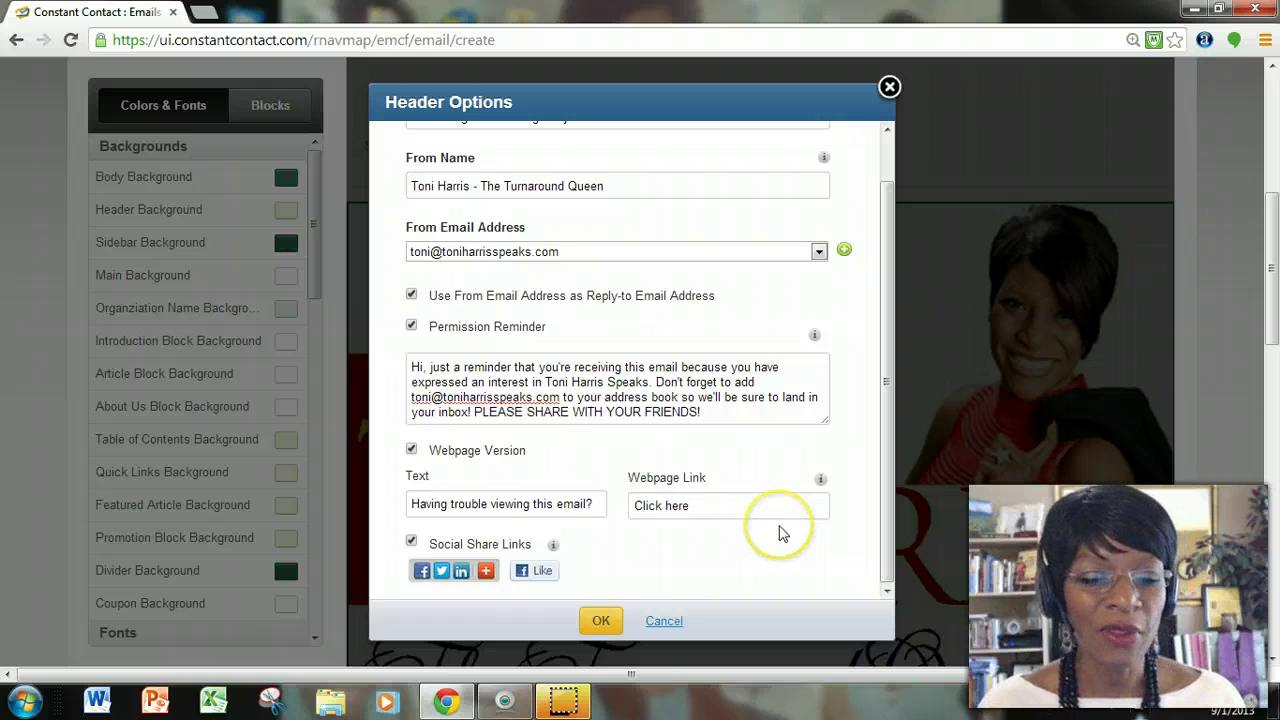
click(606, 622)
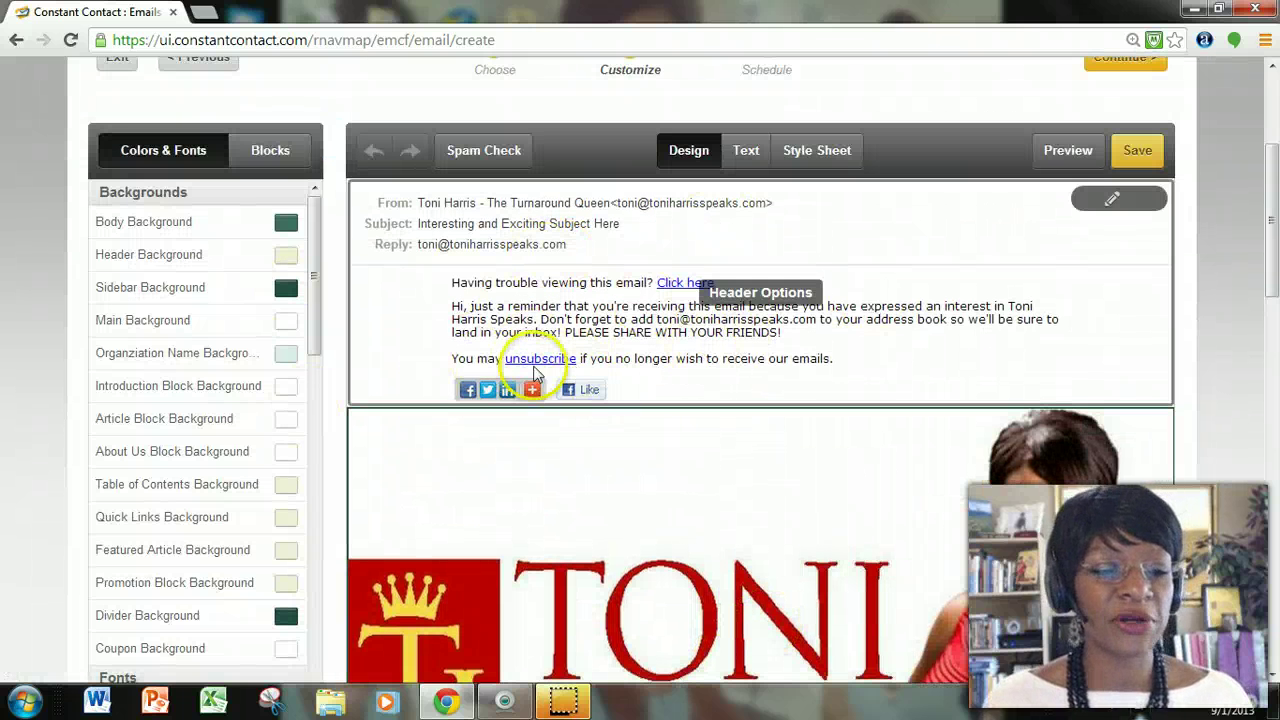
Scroll down to the Company Logo Block with the Toni Harris banner and open it for editing.
scroll(870, 525, down, 2)
scroll(865, 525, down, 1)
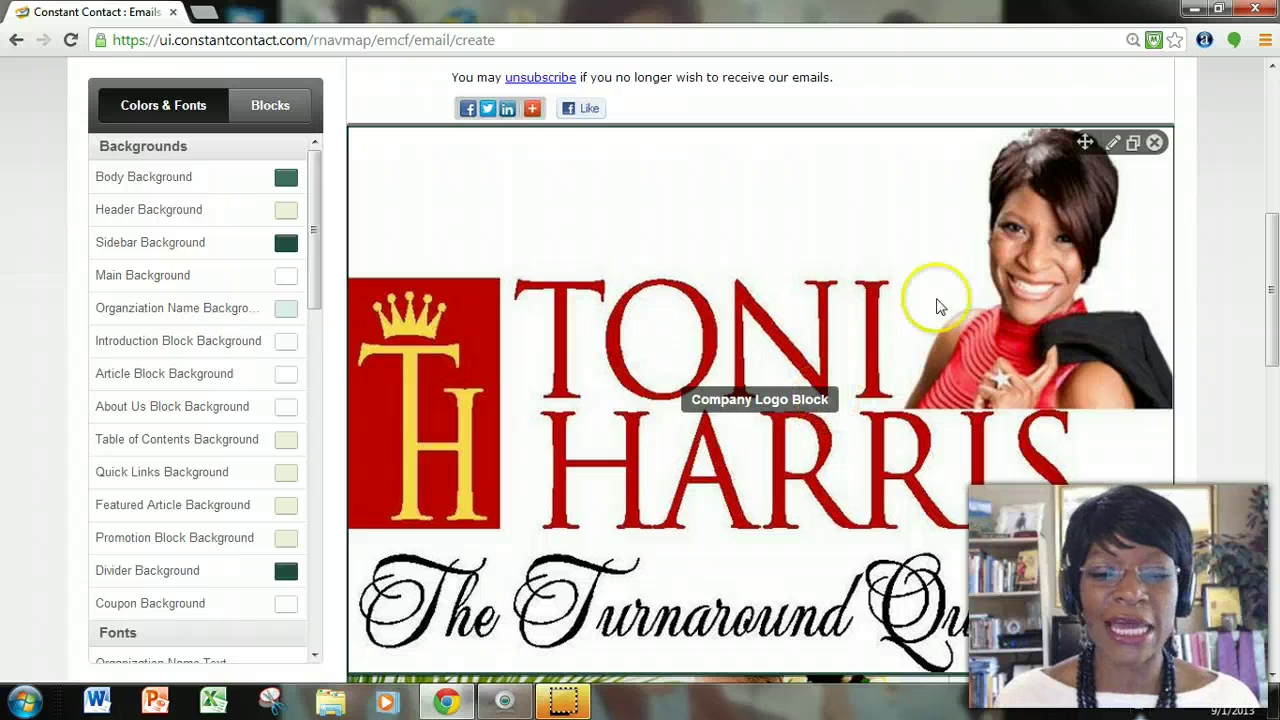
scroll(823, 371, down, 3)
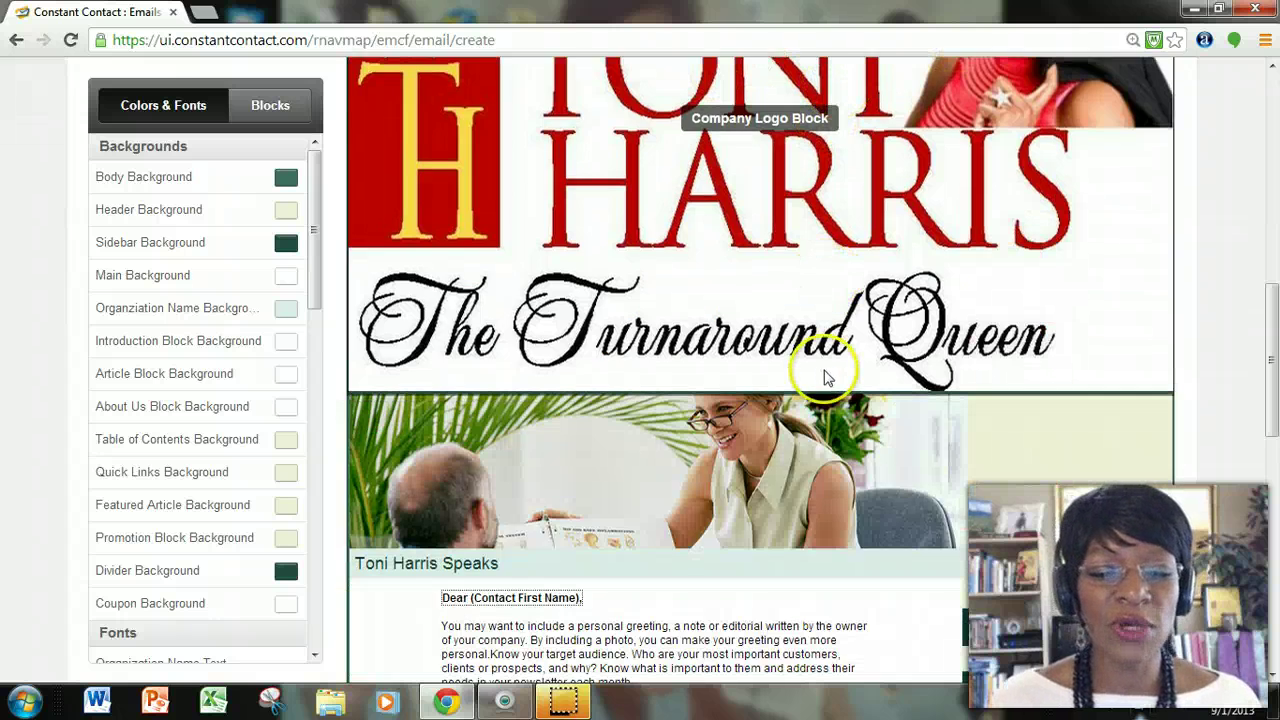
scroll(823, 366, up, 3)
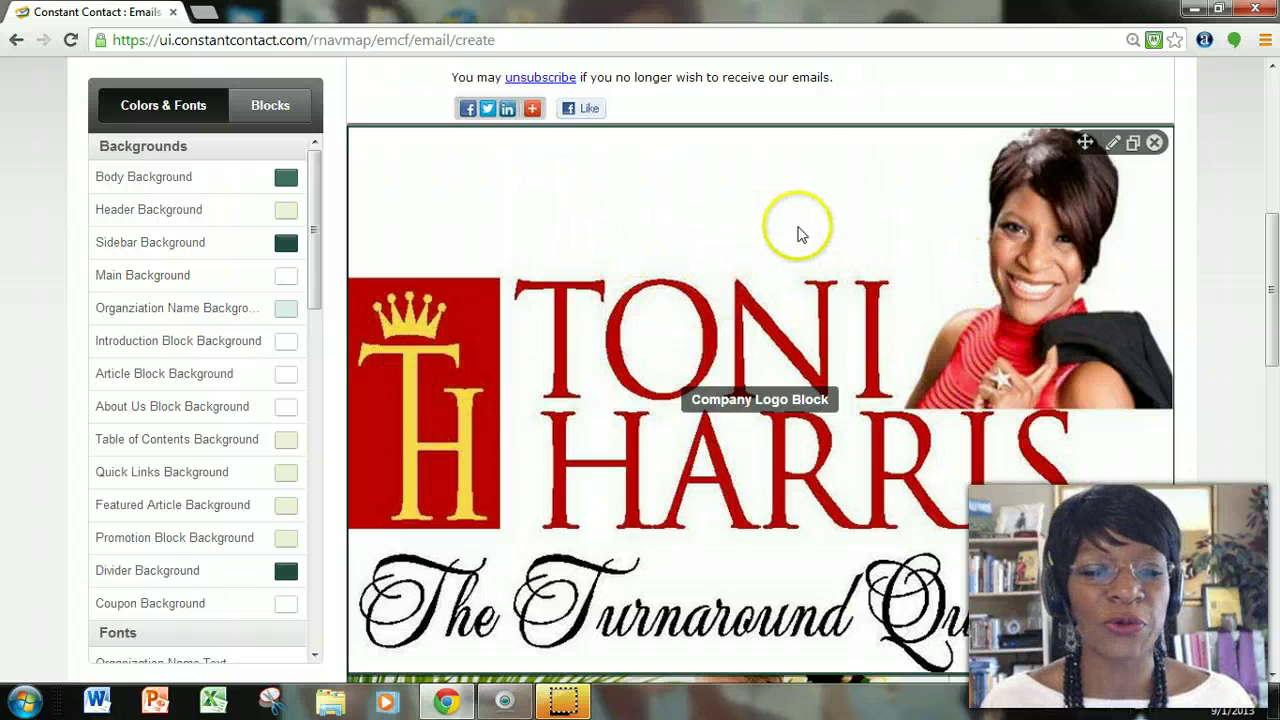
click(749, 291)
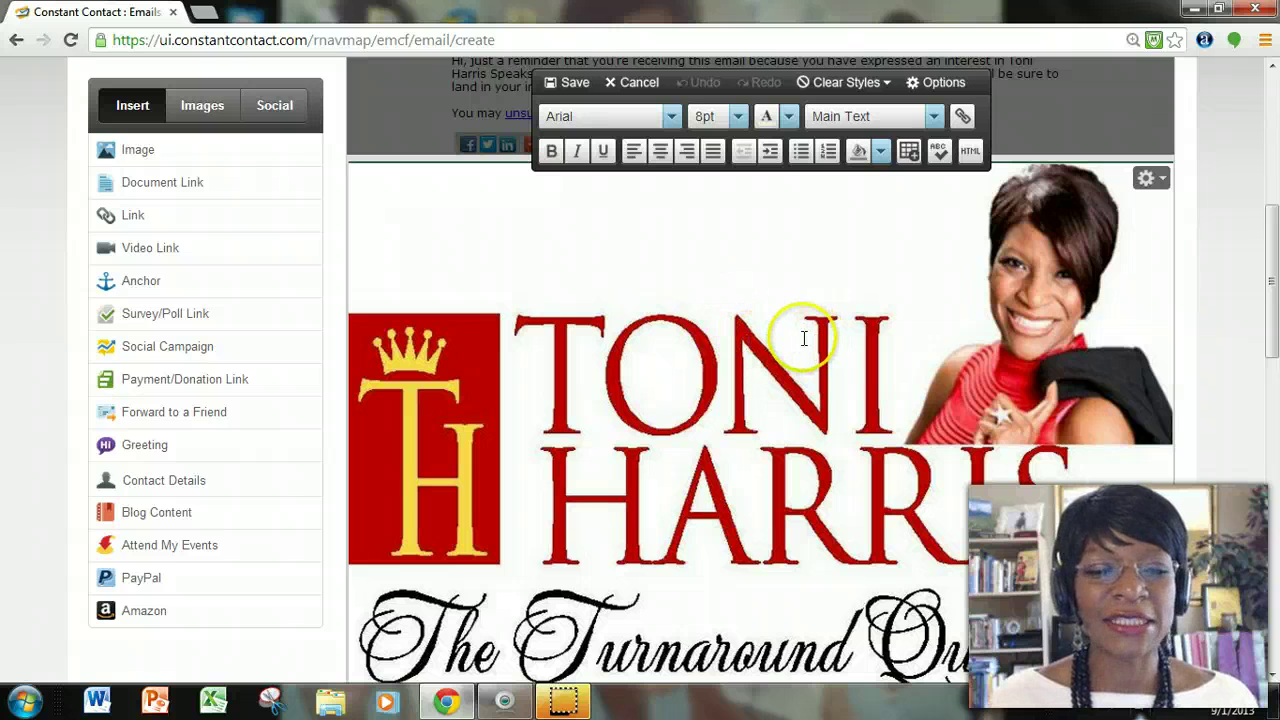
Resize the logo image with its corner handles and deselect it to check the size.
click(716, 360)
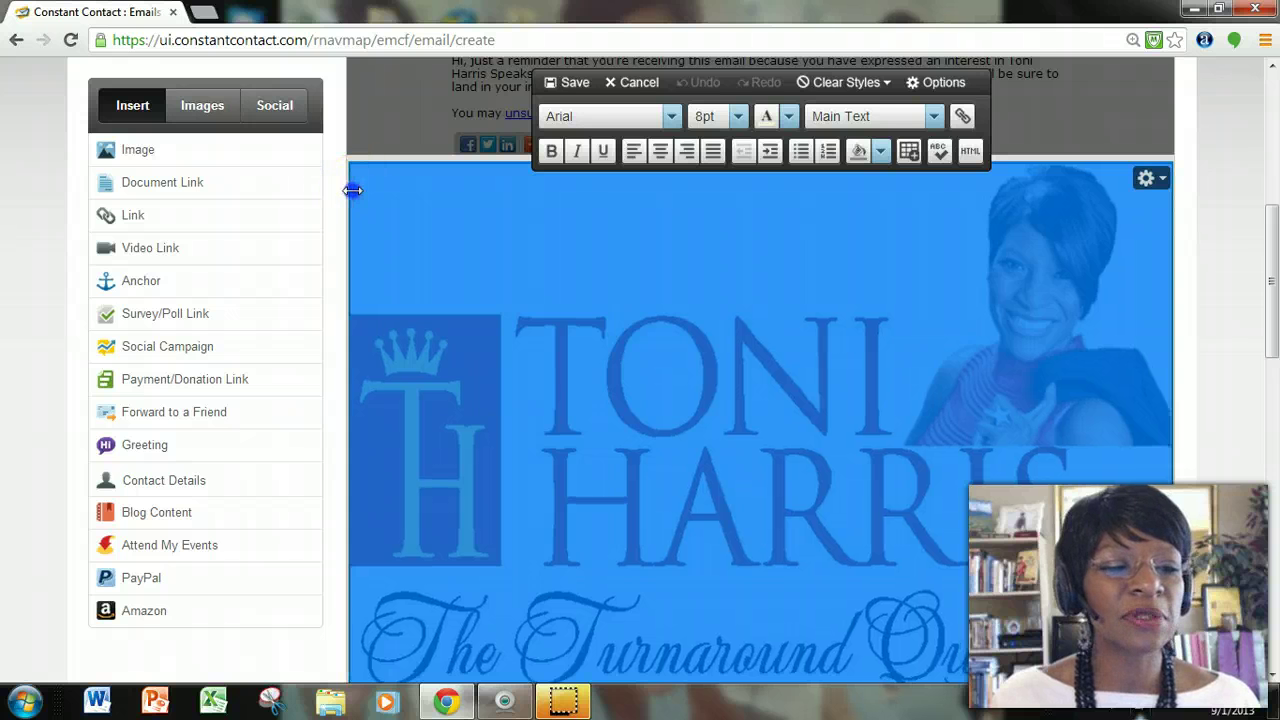
drag(359, 190, 734, 394)
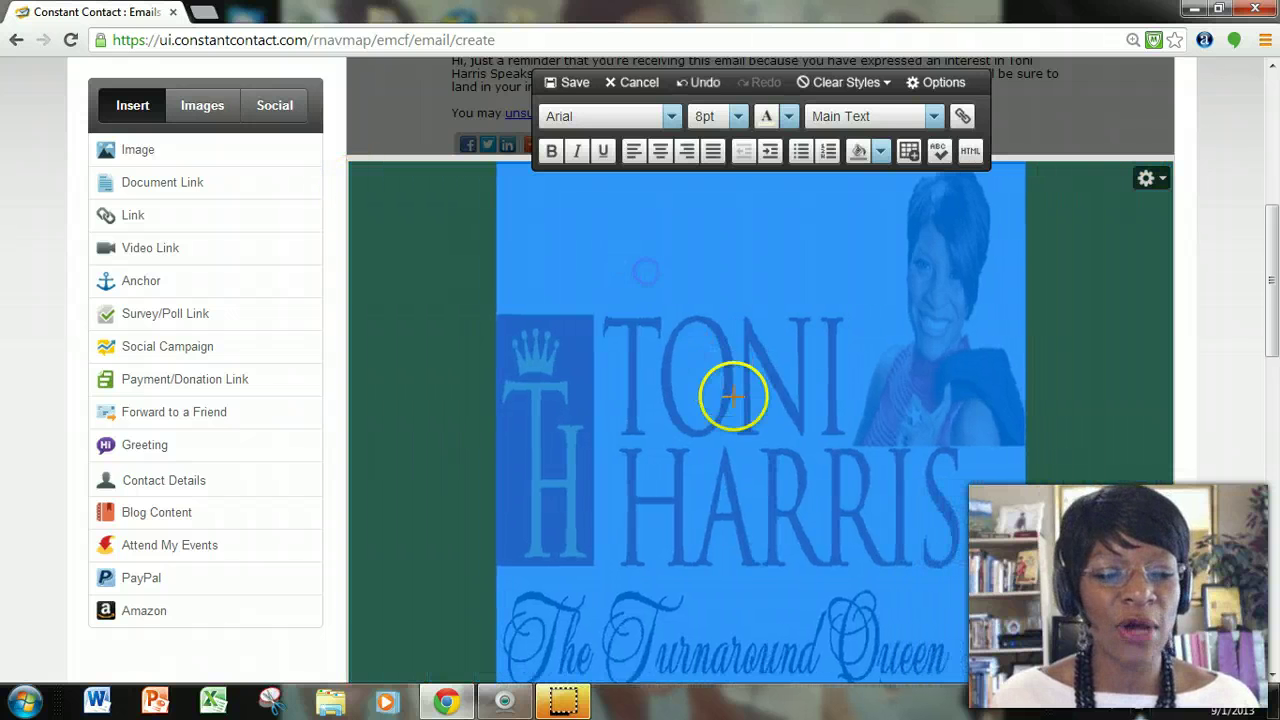
scroll(740, 408, down, 3)
drag(745, 332, 777, 206)
scroll(777, 230, up, 5)
scroll(765, 275, down, 2)
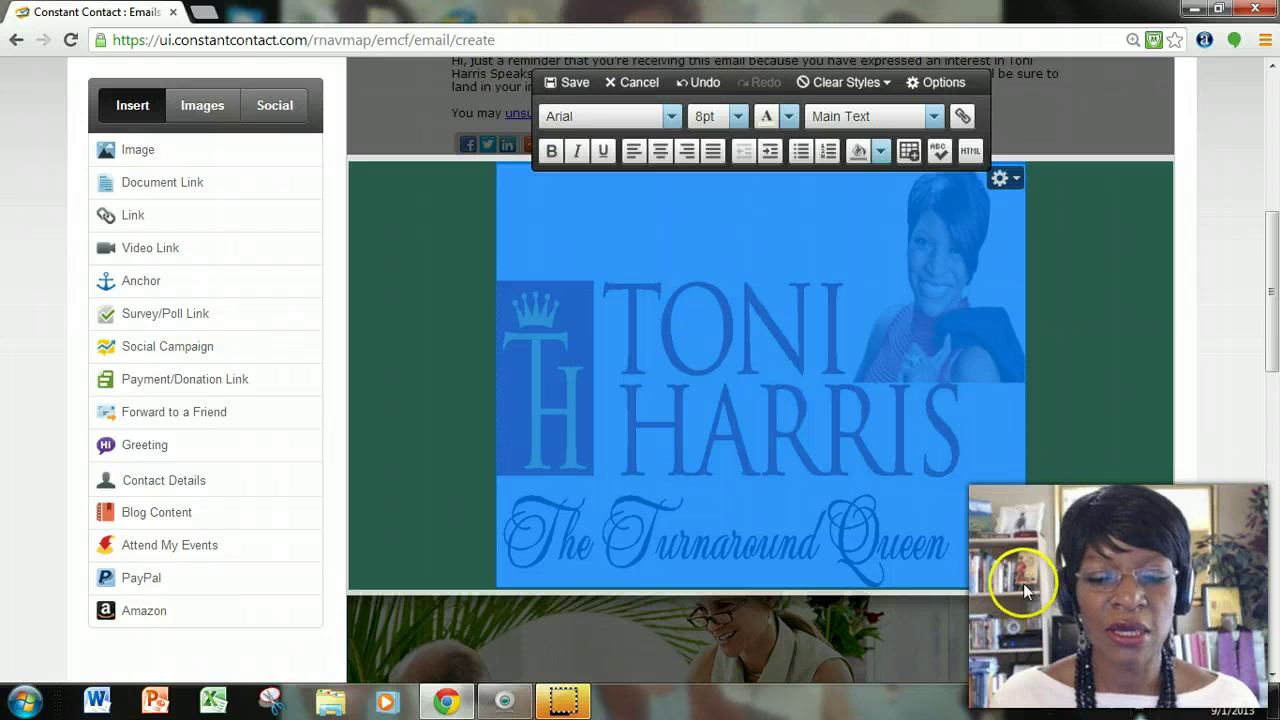
click(1027, 589)
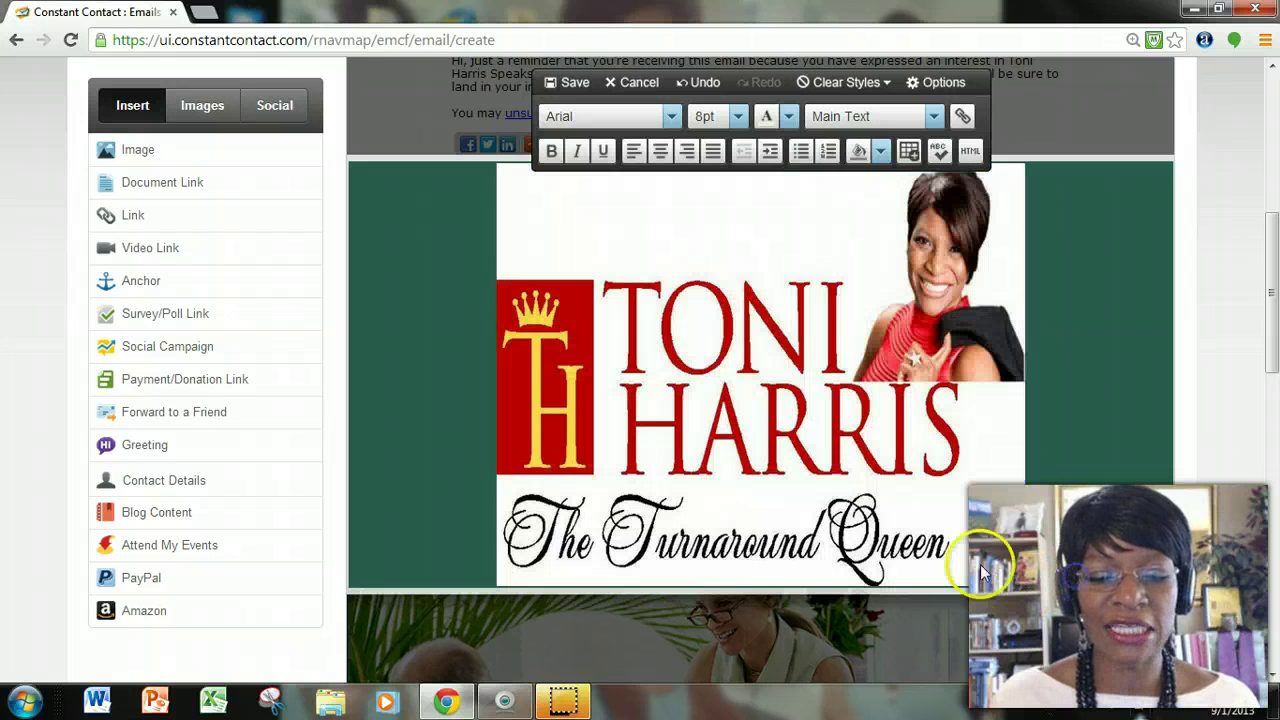
Shrink the logo to a small centred block, widen it slightly, and save.
click(862, 380)
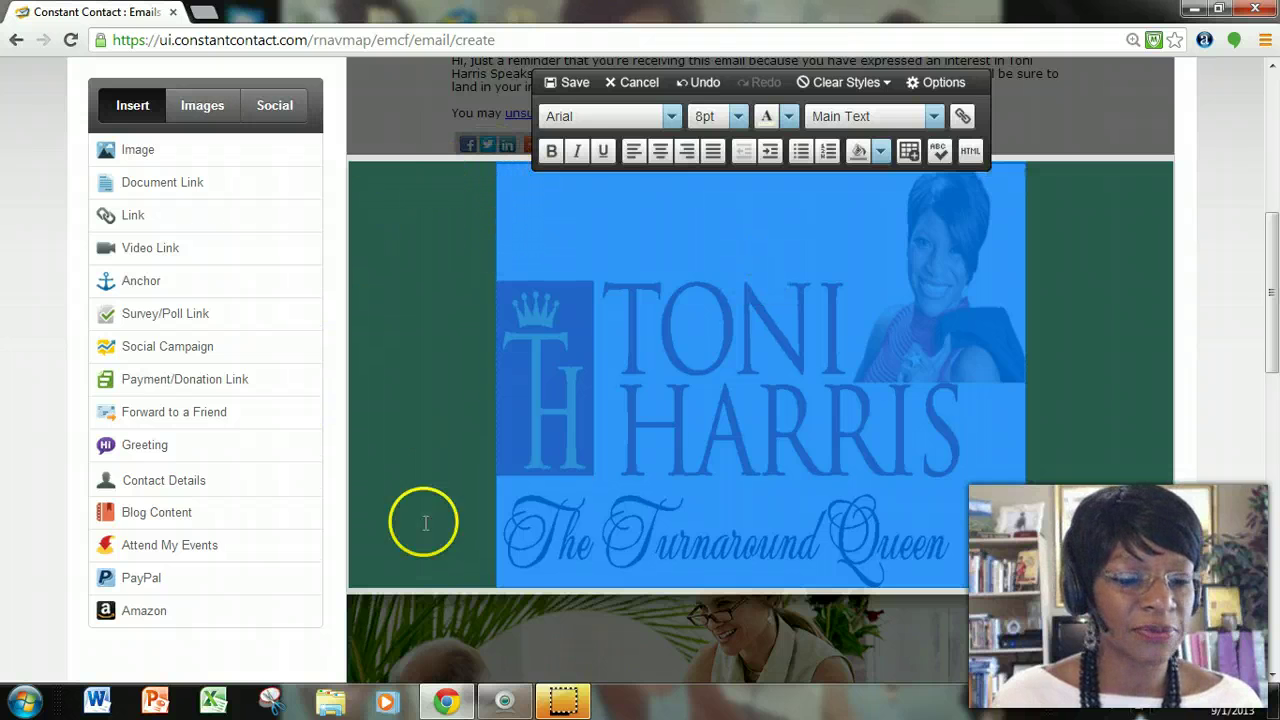
drag(495, 580, 784, 296)
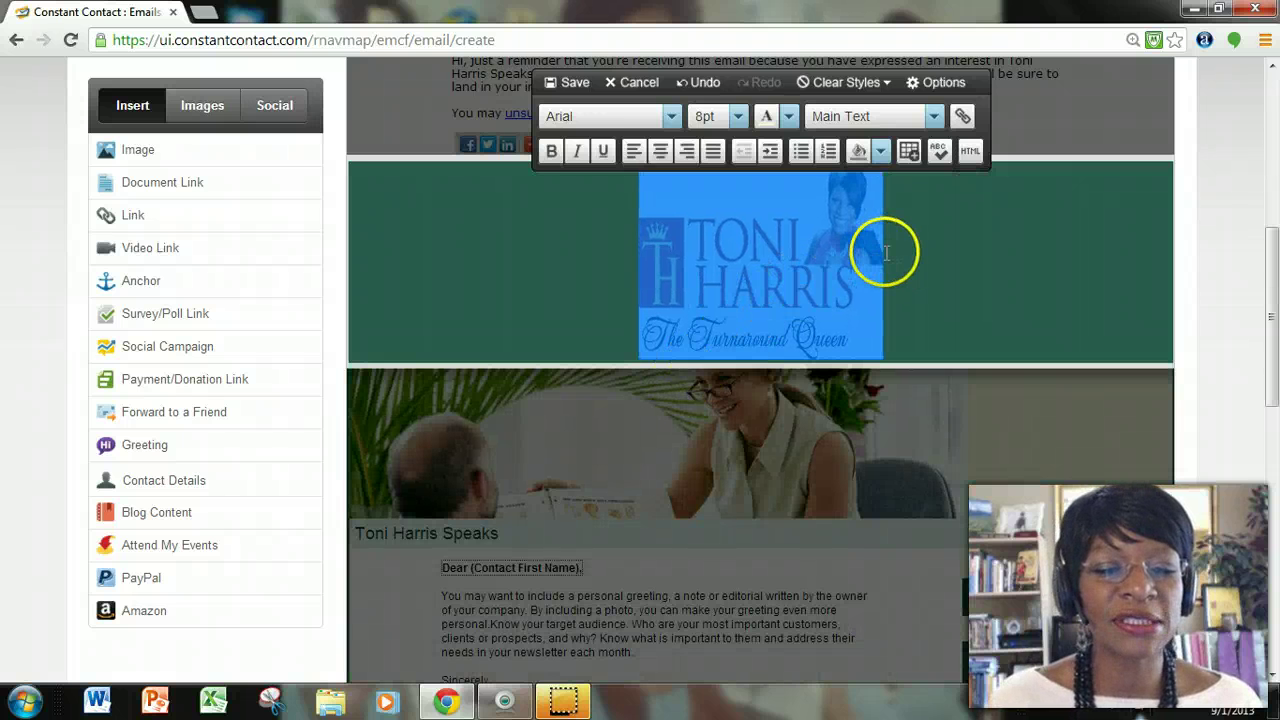
drag(880, 251, 935, 260)
click(420, 280)
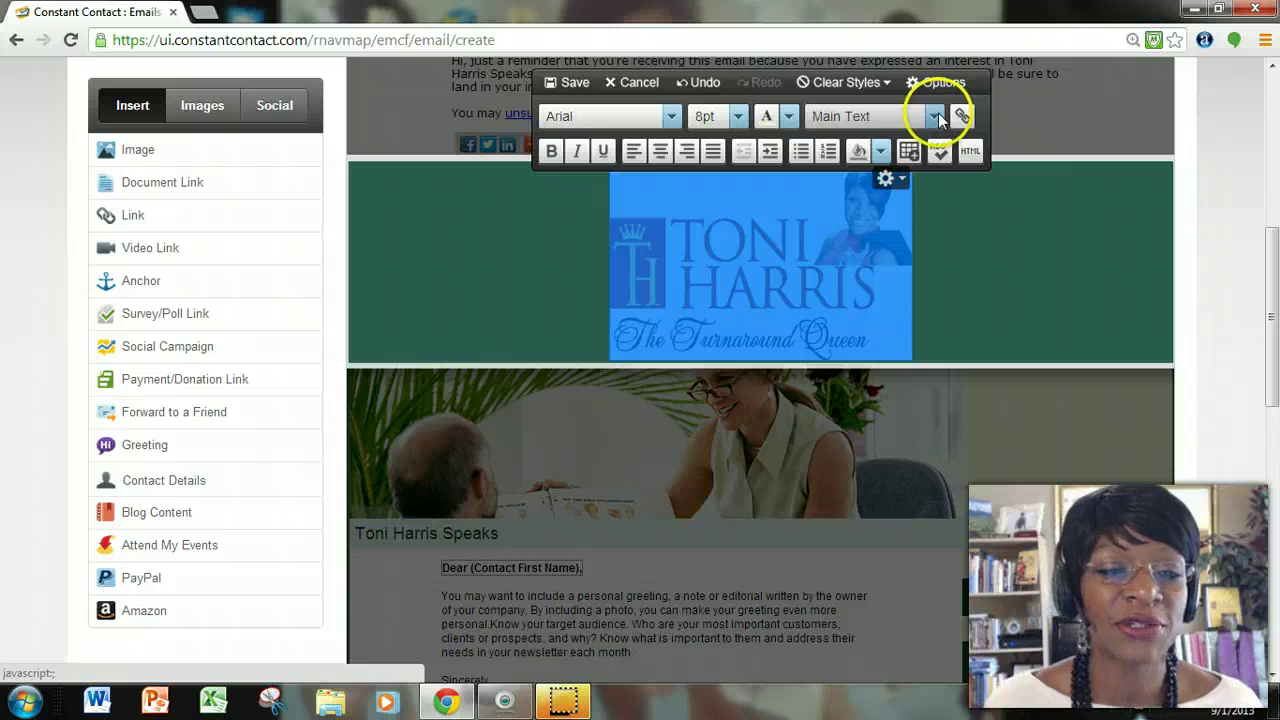
click(575, 90)
click(991, 280)
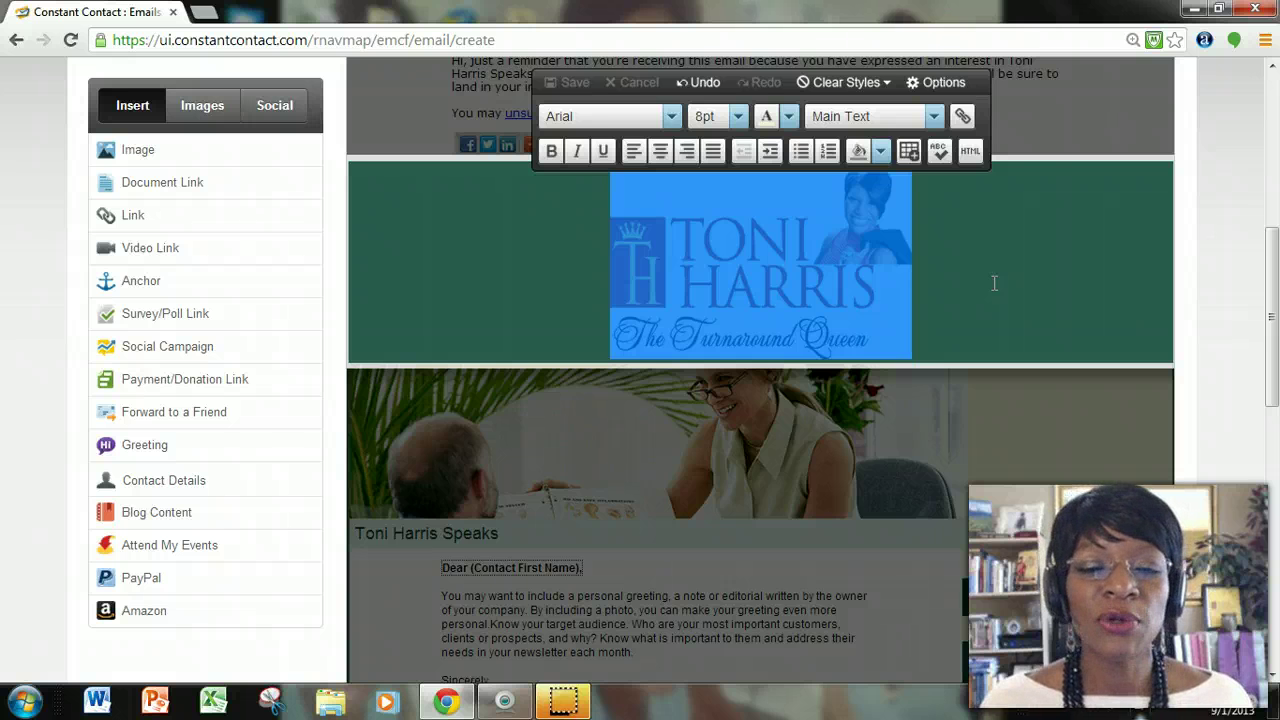
Set the body and sidebar backgrounds to black in the colour settings.
click(994, 283)
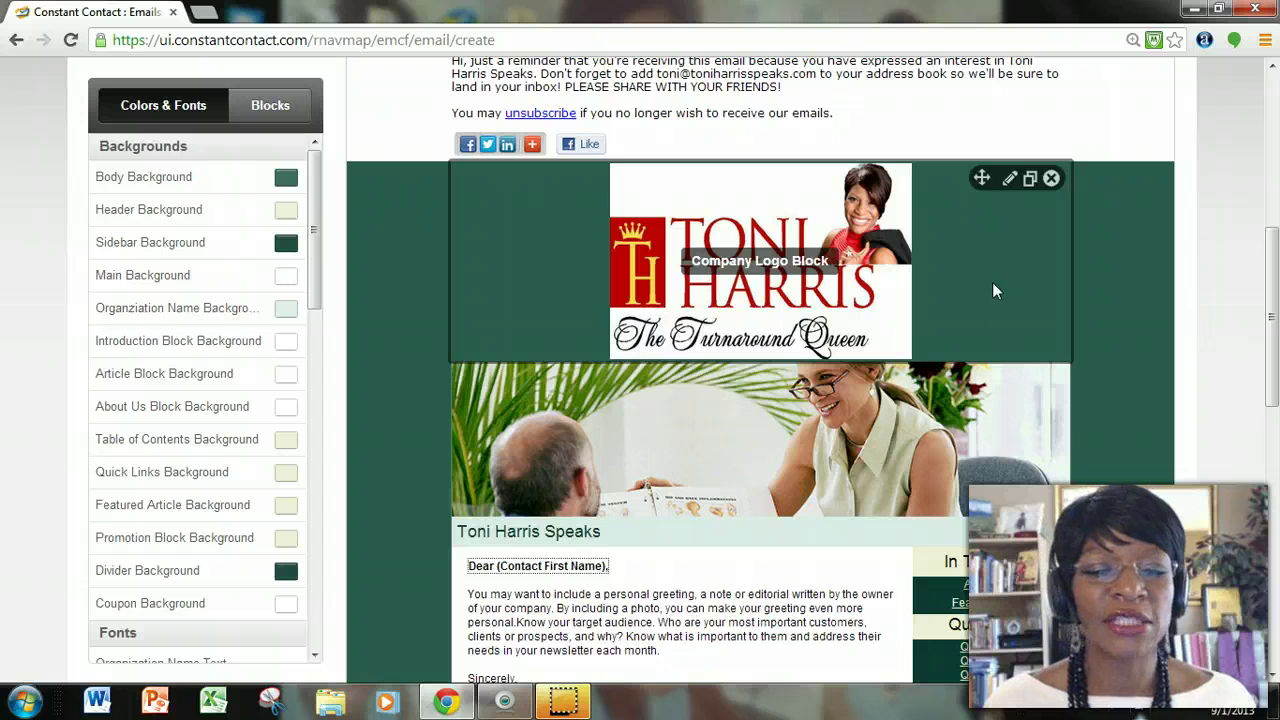
click(746, 414)
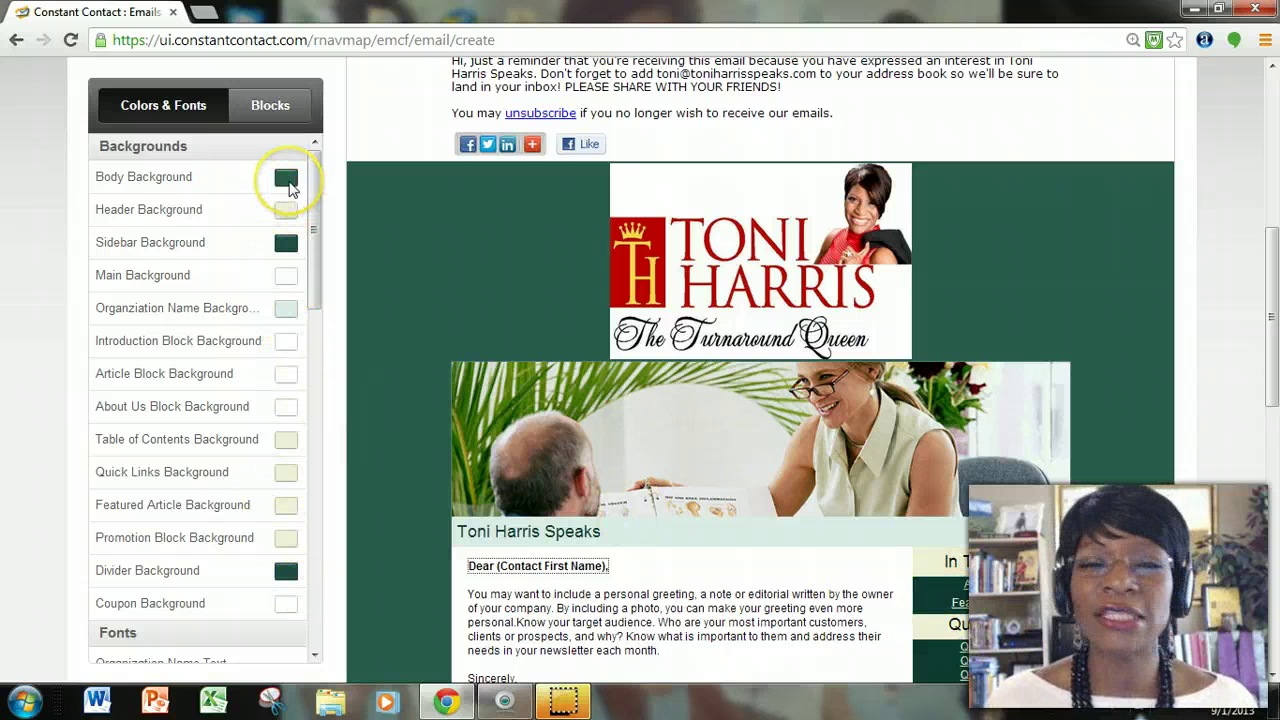
click(286, 180)
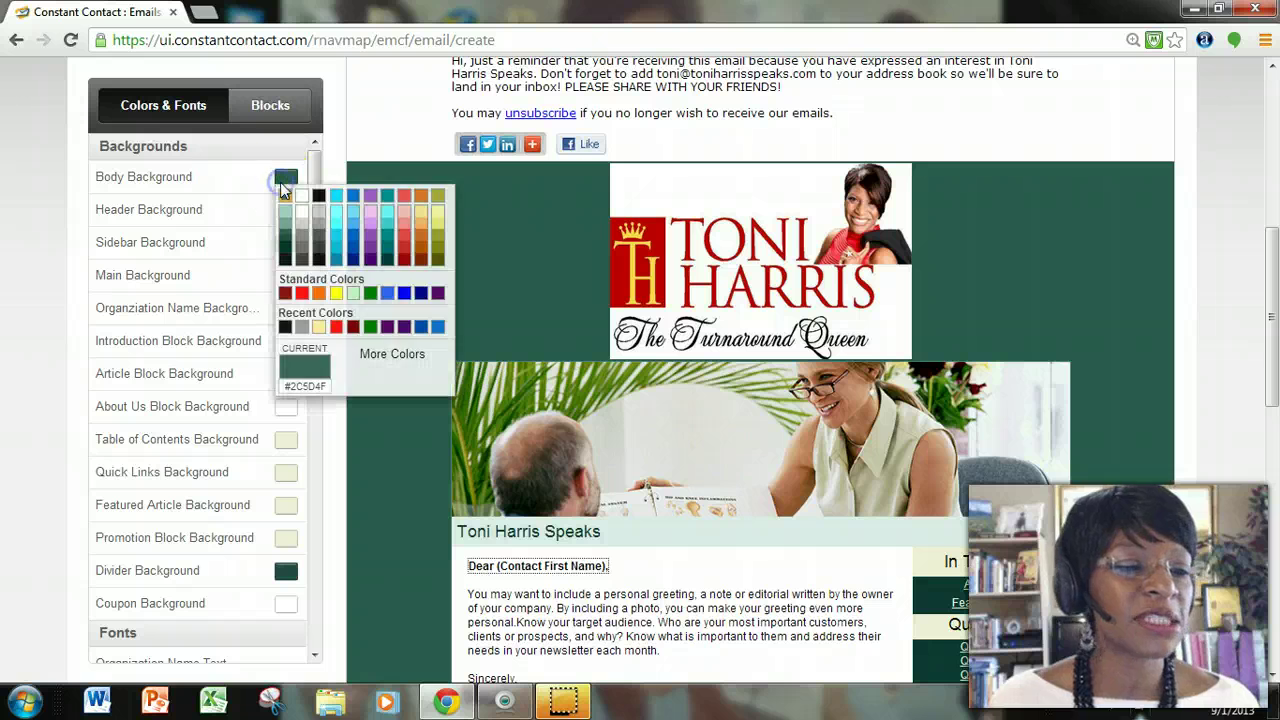
click(318, 196)
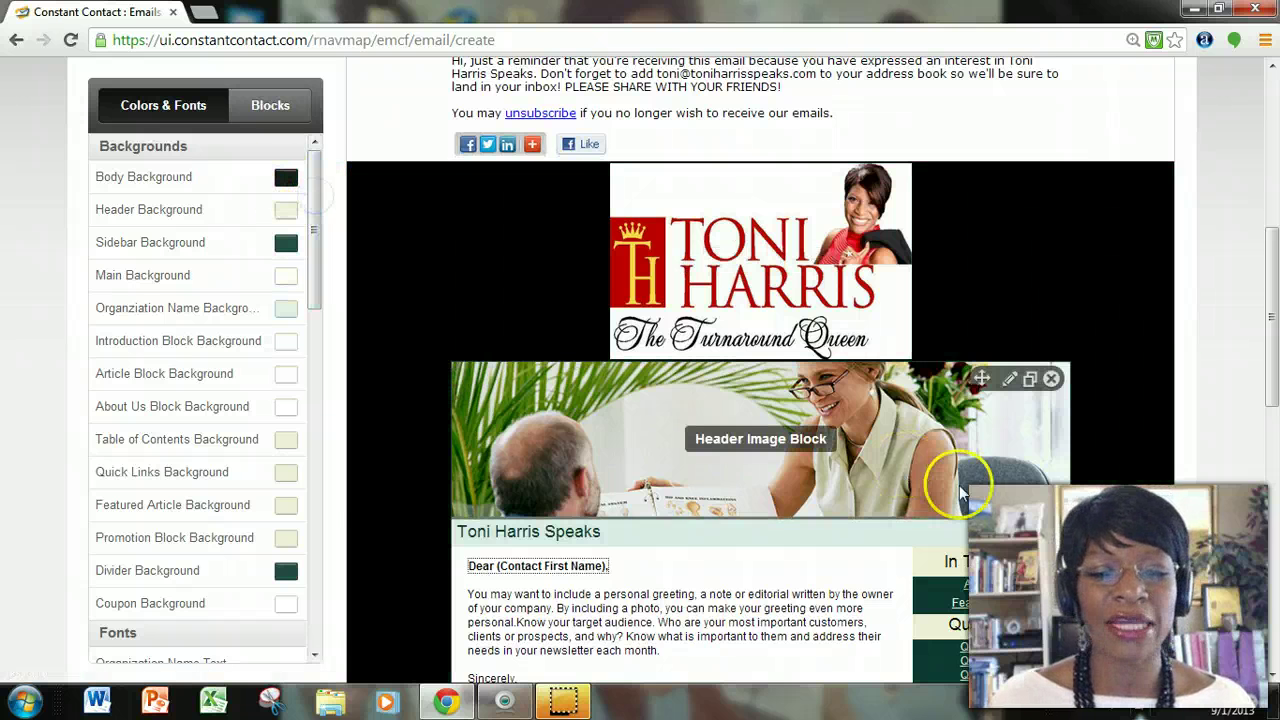
scroll(663, 475, down, 1)
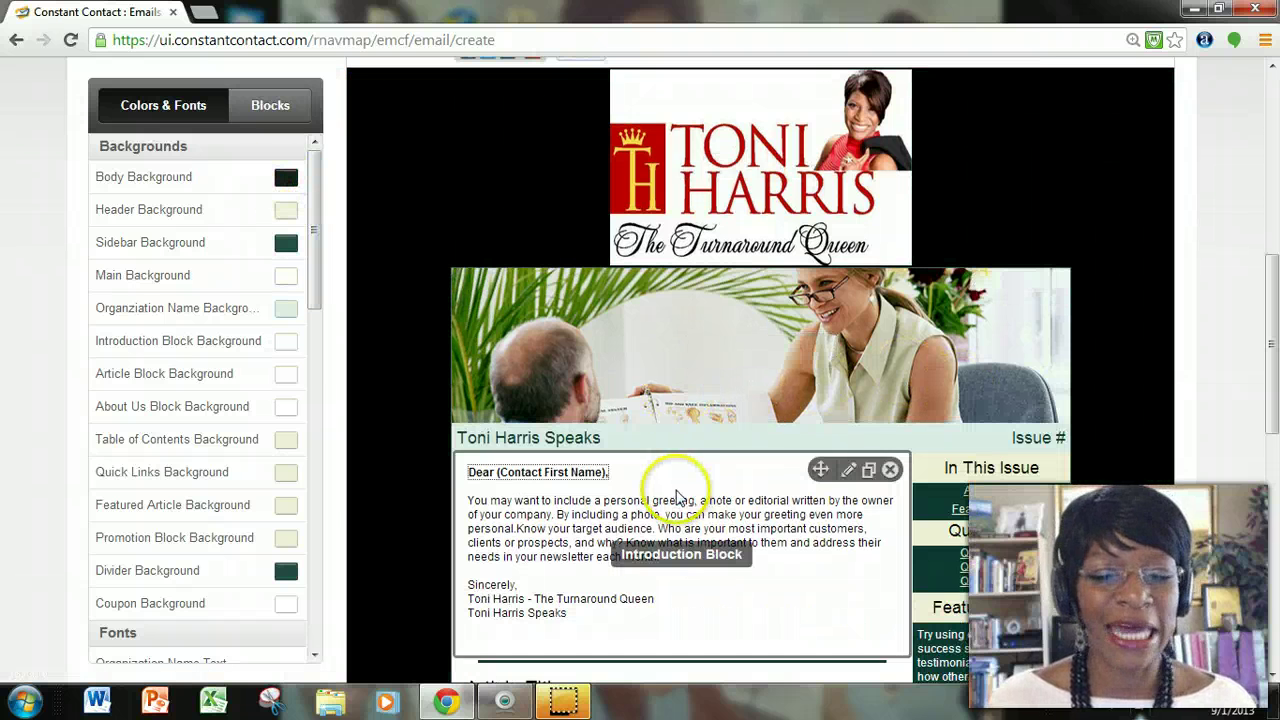
click(286, 243)
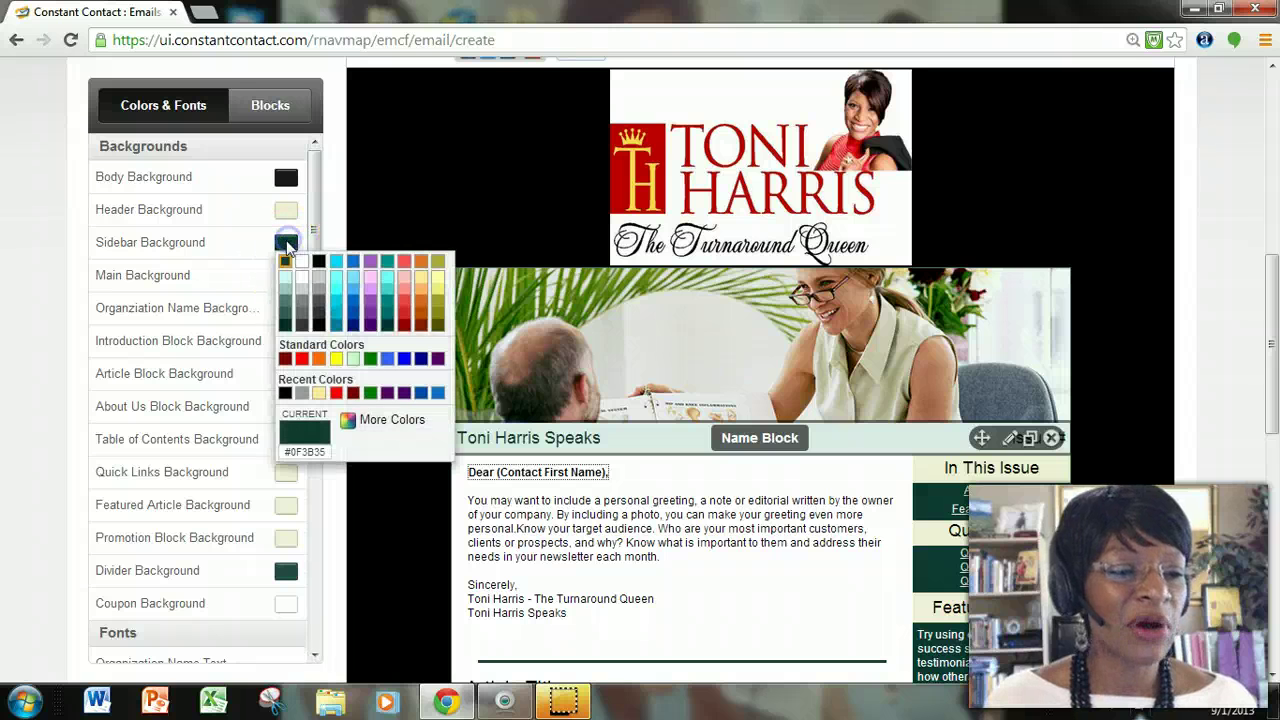
click(315, 257)
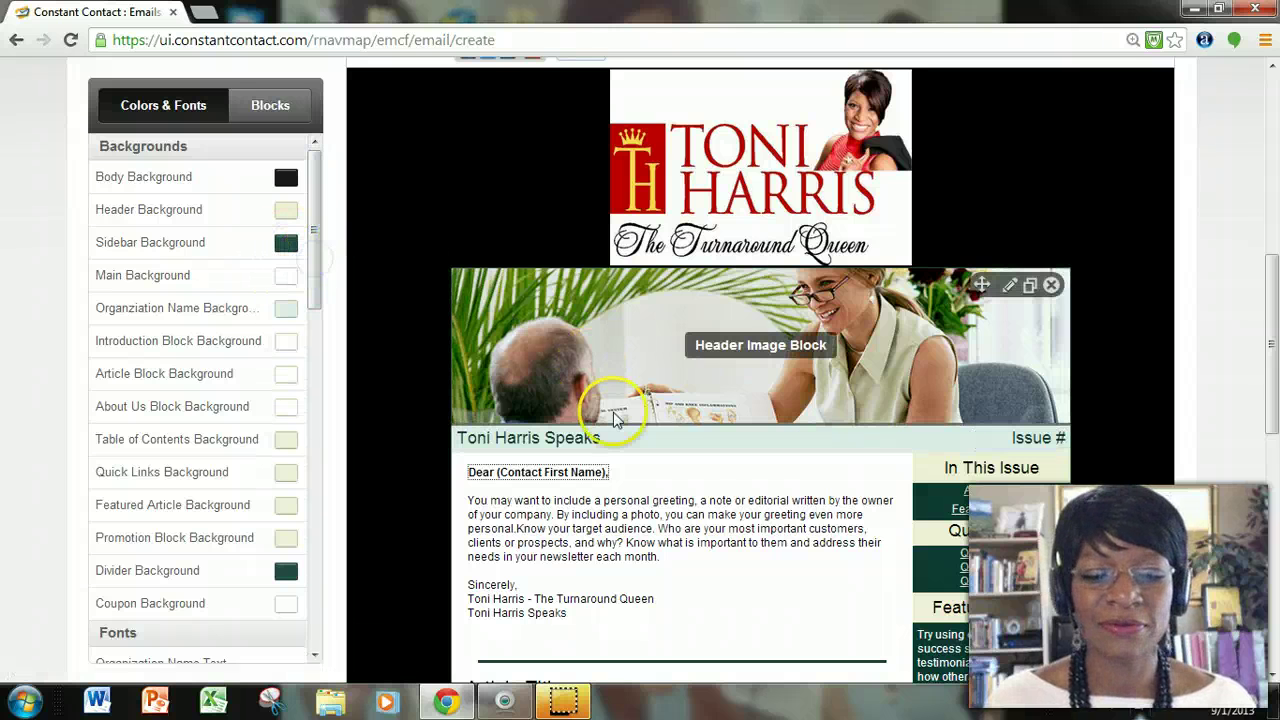
scroll(440, 452, down, 2)
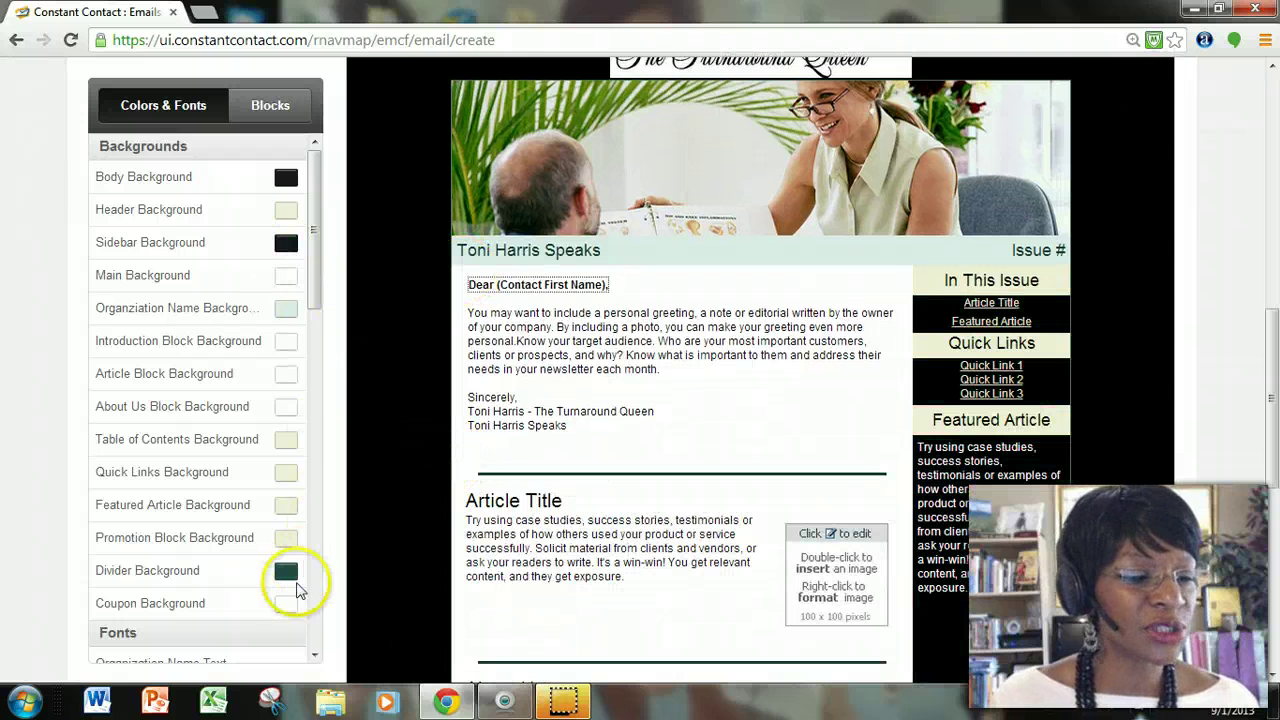
Make the divider background black and the Organization Name background grey.
click(288, 578)
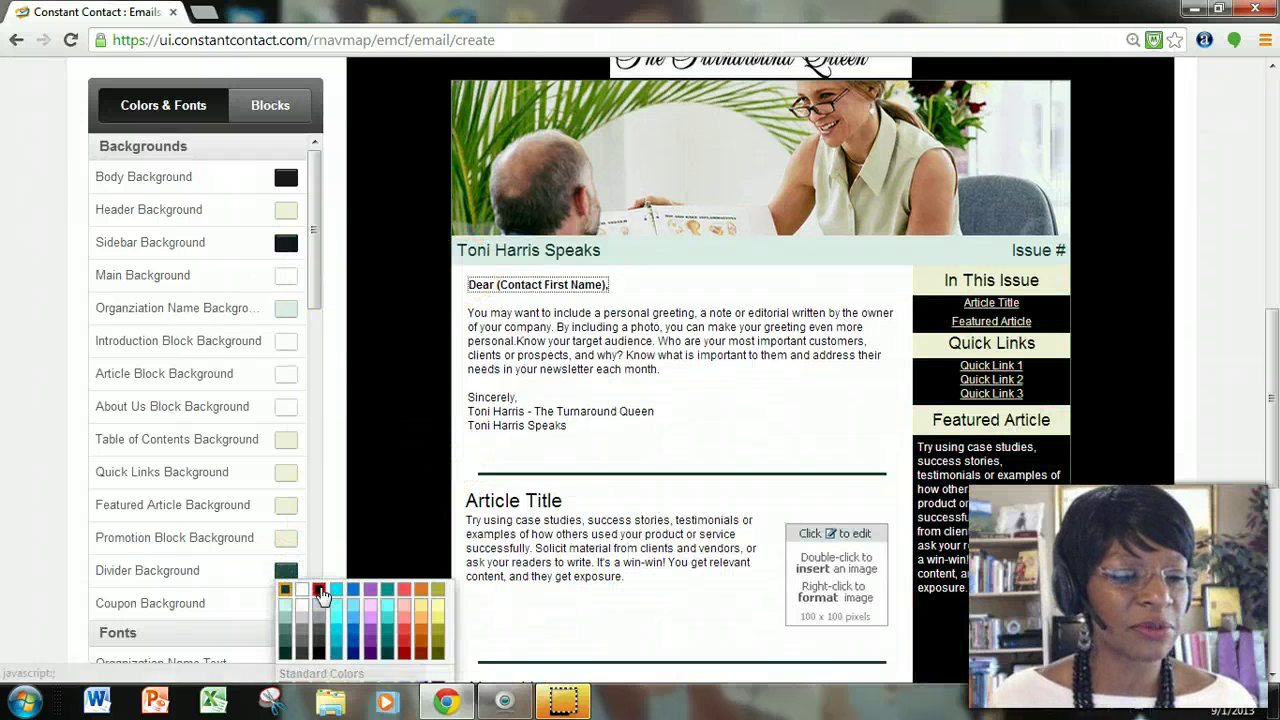
click(316, 588)
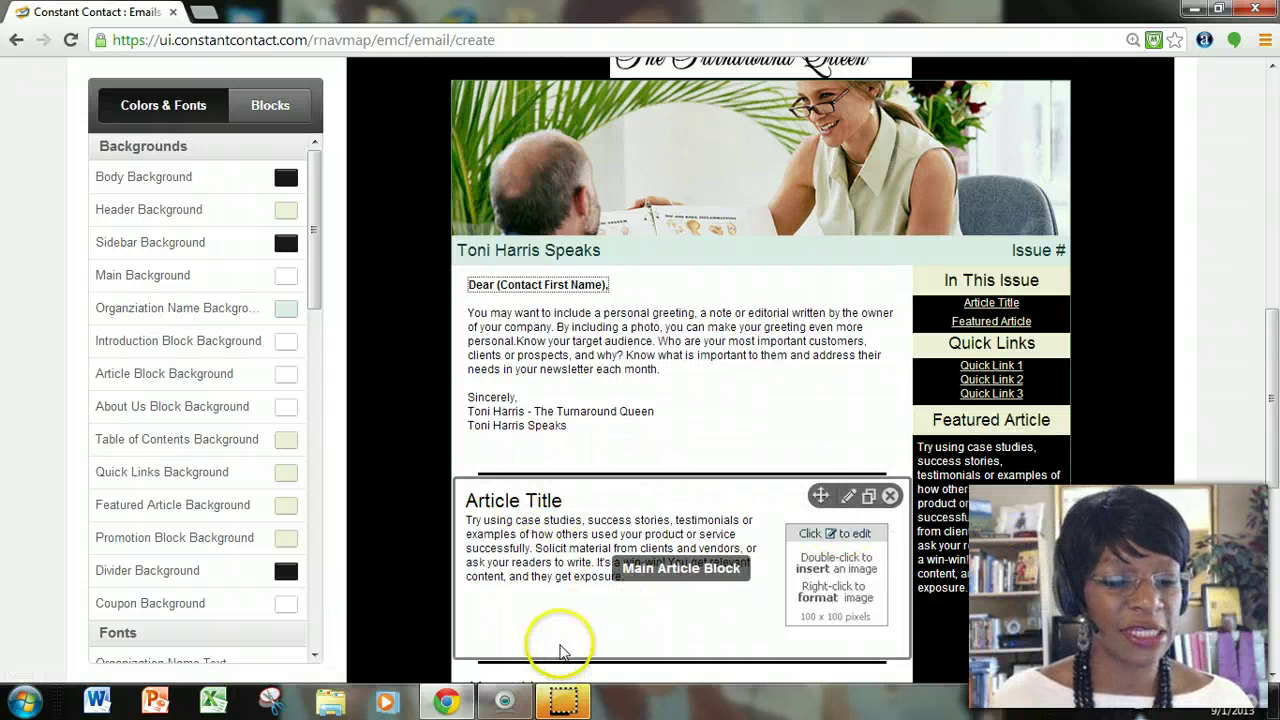
scroll(585, 610, down, 3)
scroll(626, 567, up, 1)
scroll(626, 567, up, 3)
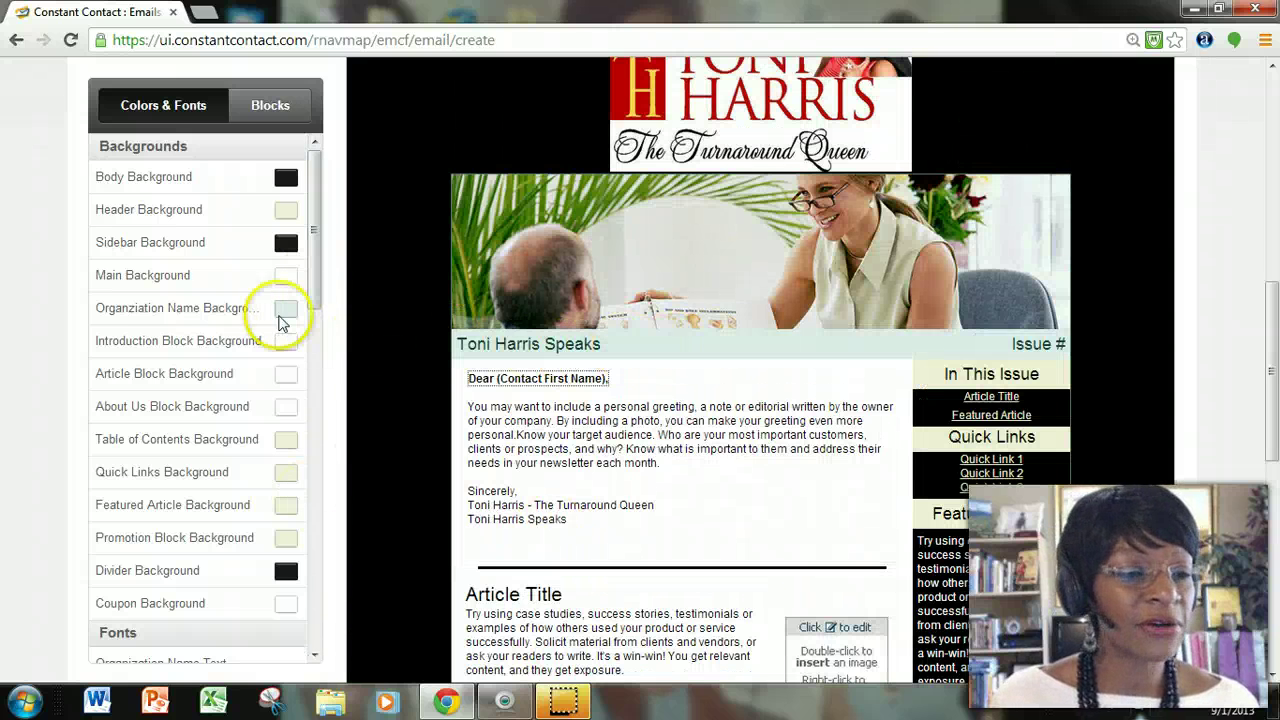
click(286, 308)
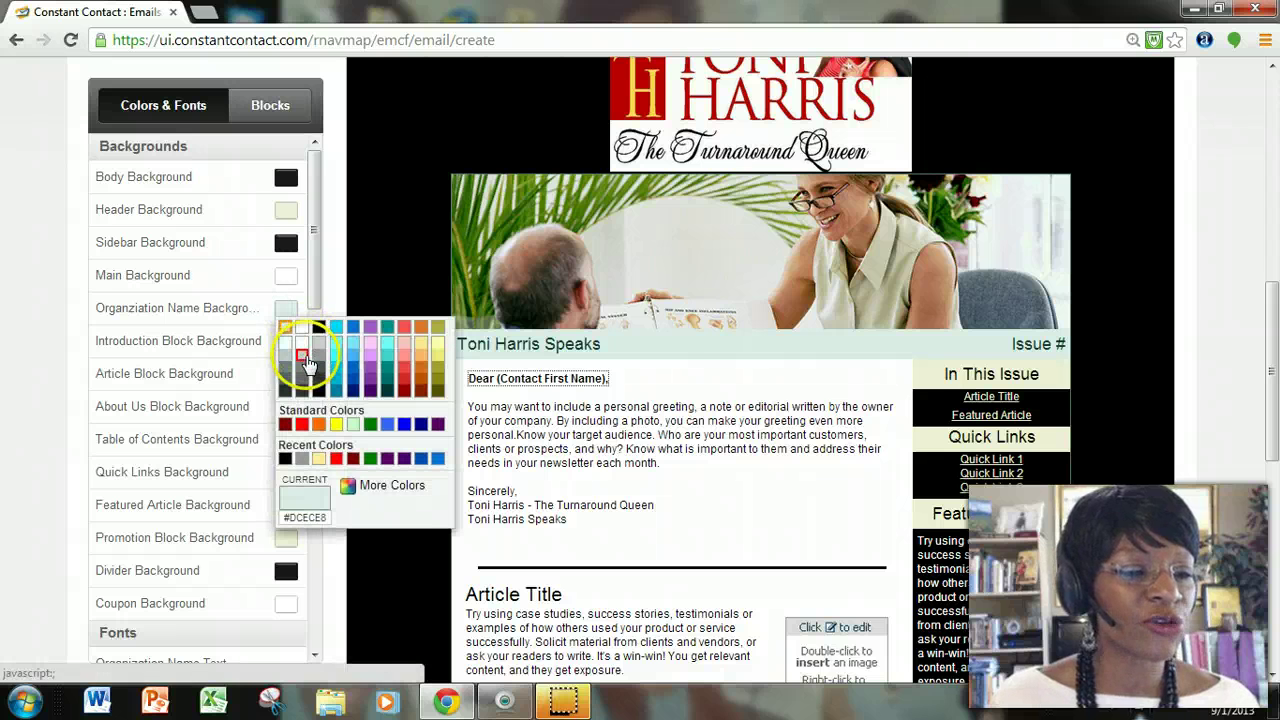
click(316, 355)
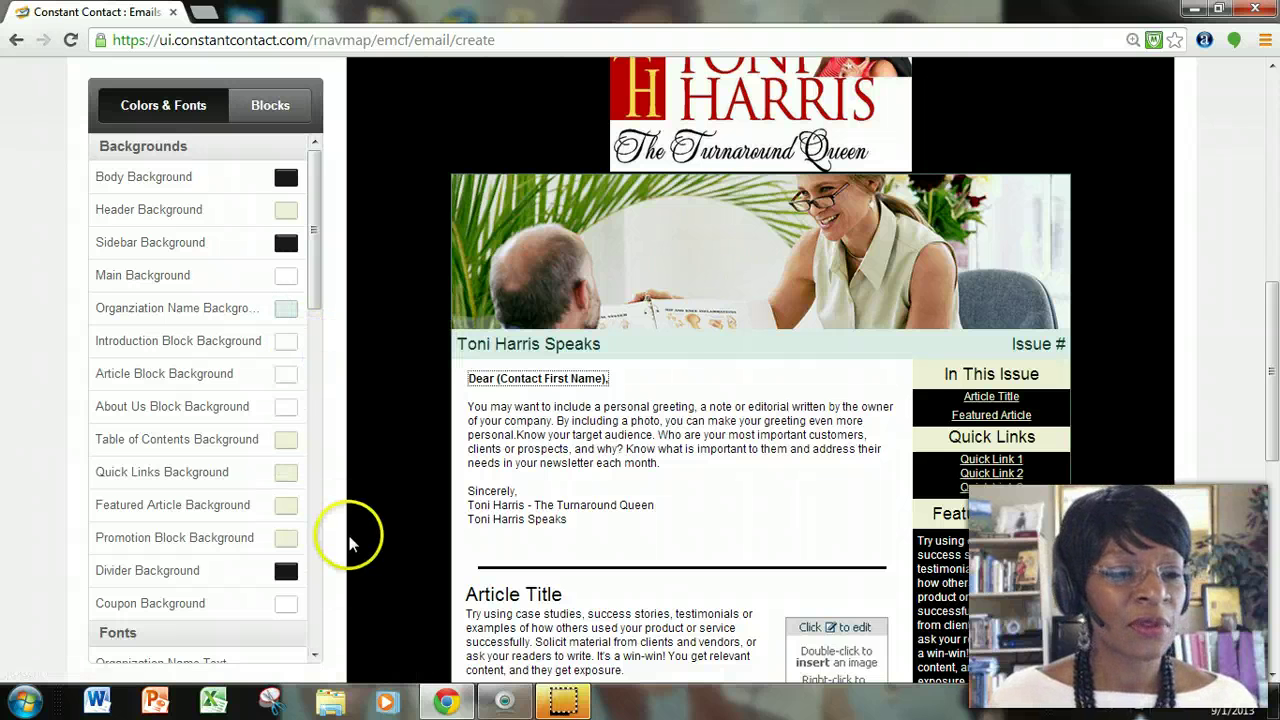
drag(318, 298, 315, 410)
Set the Organization Name text and Issue Number text colours to black.
click(598, 348)
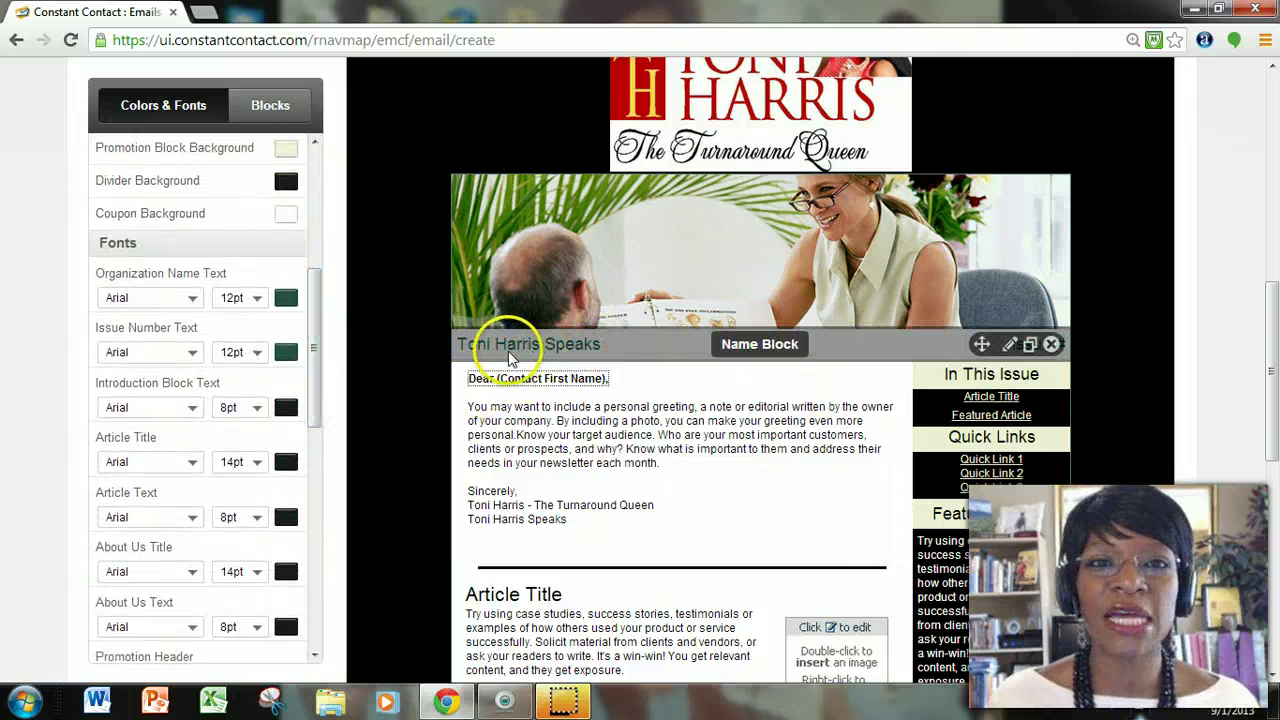
click(287, 297)
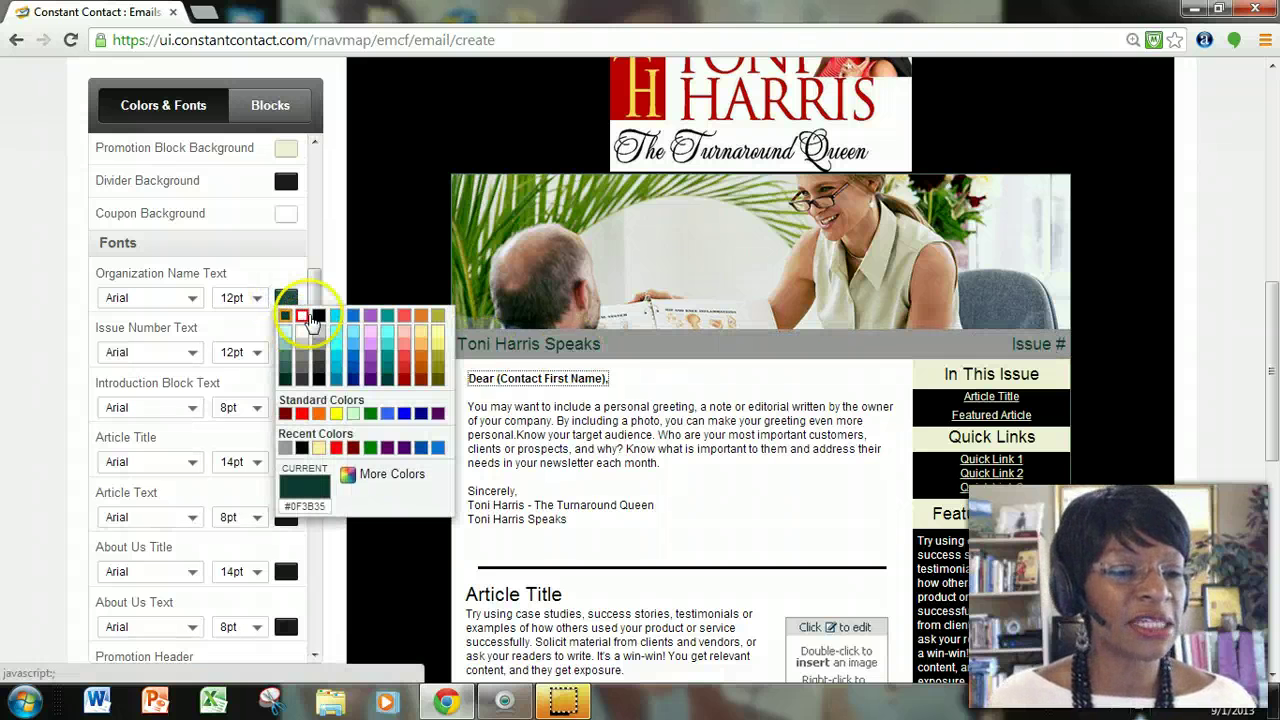
click(312, 320)
click(288, 355)
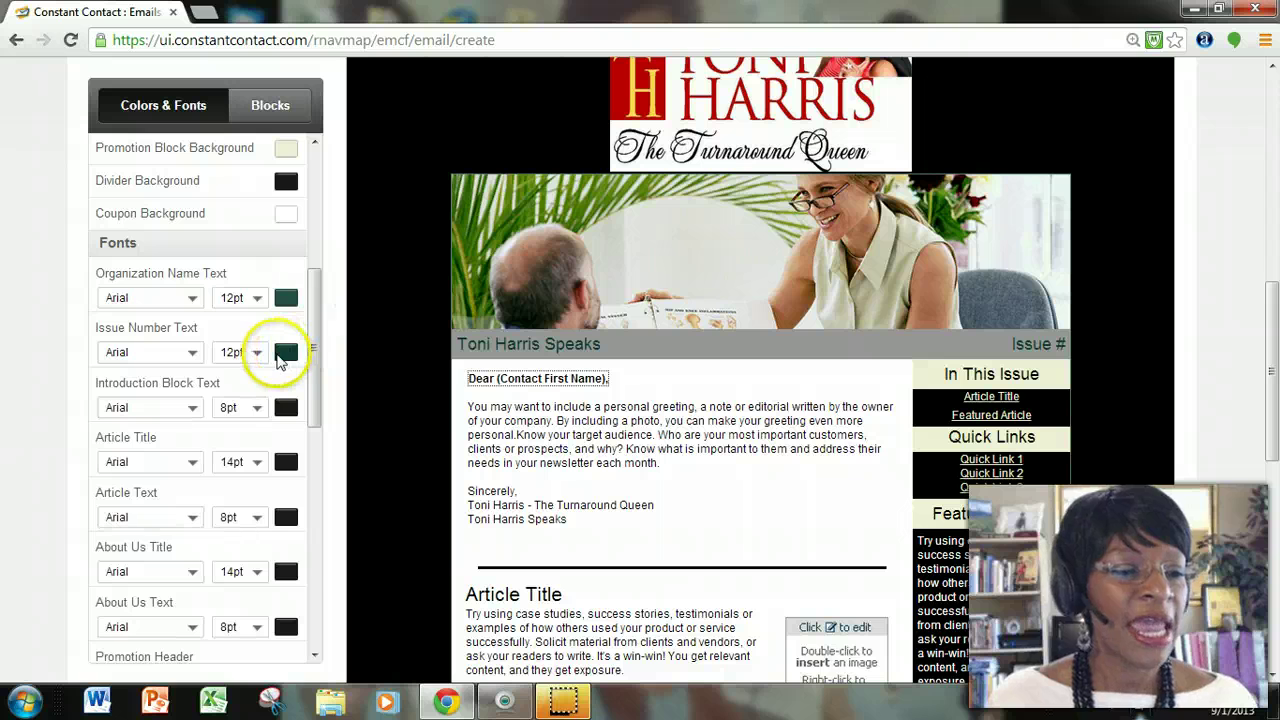
click(285, 355)
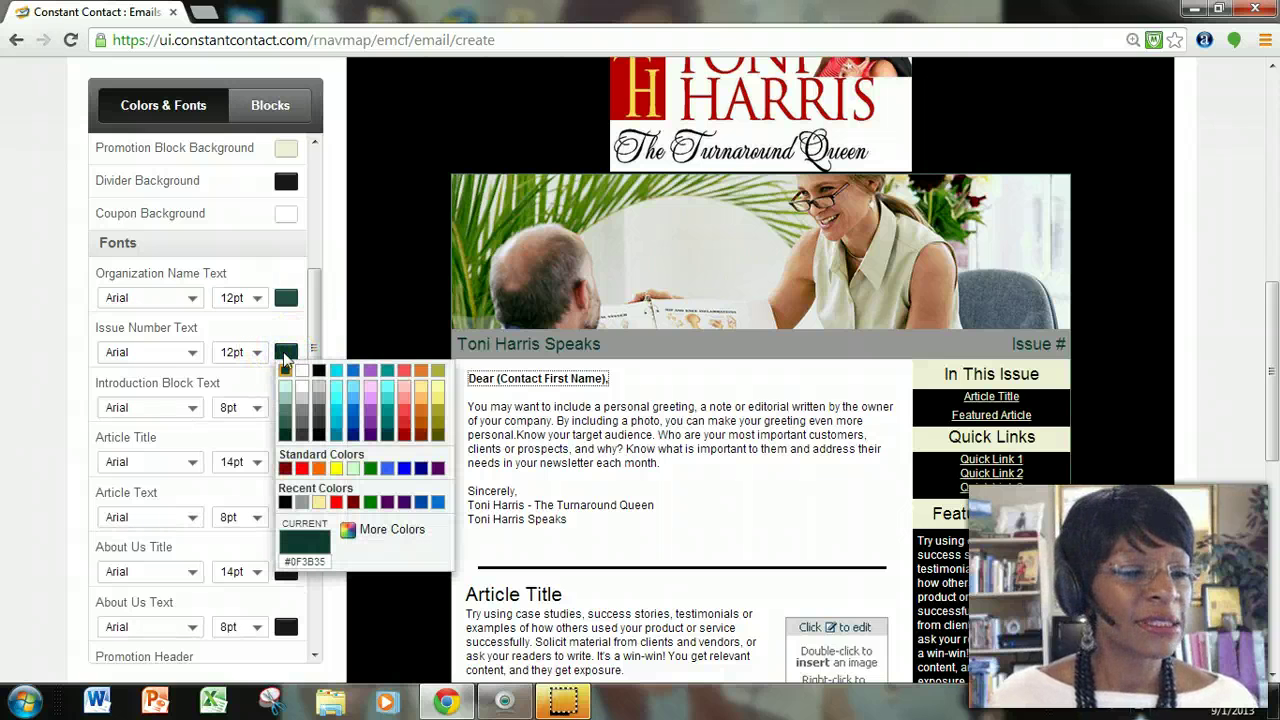
click(312, 367)
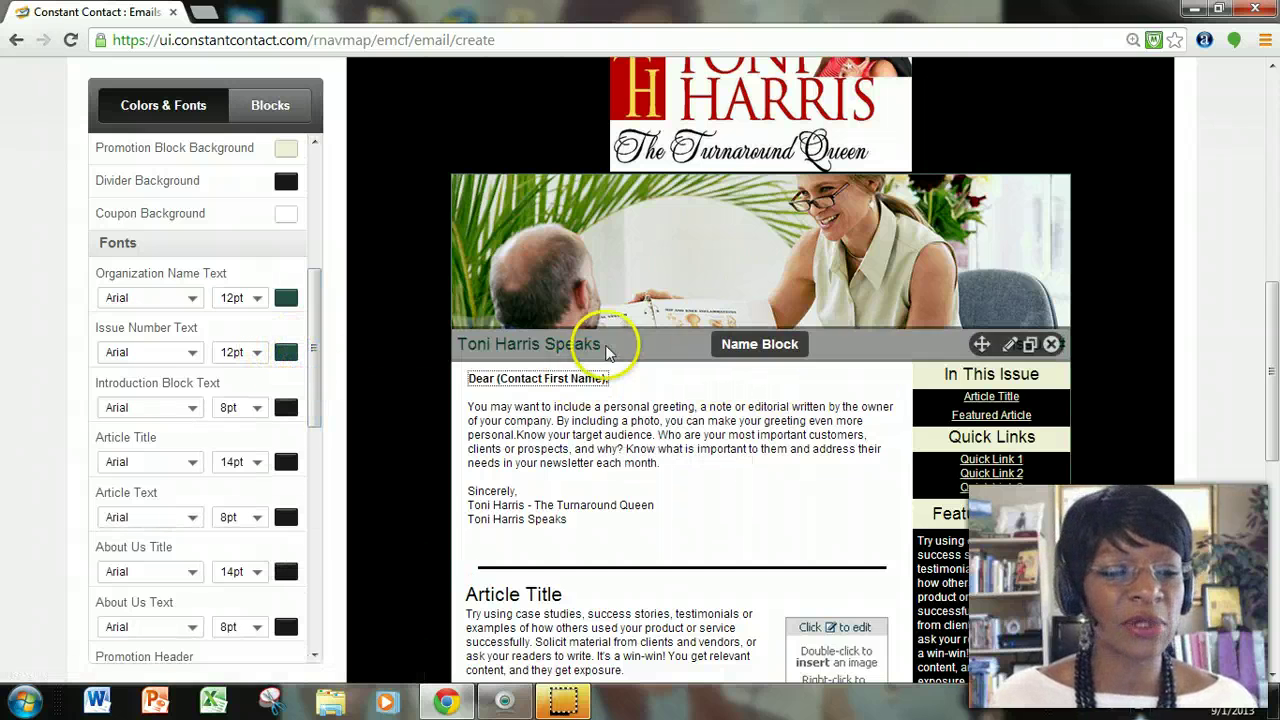
scroll(640, 462, down, 2)
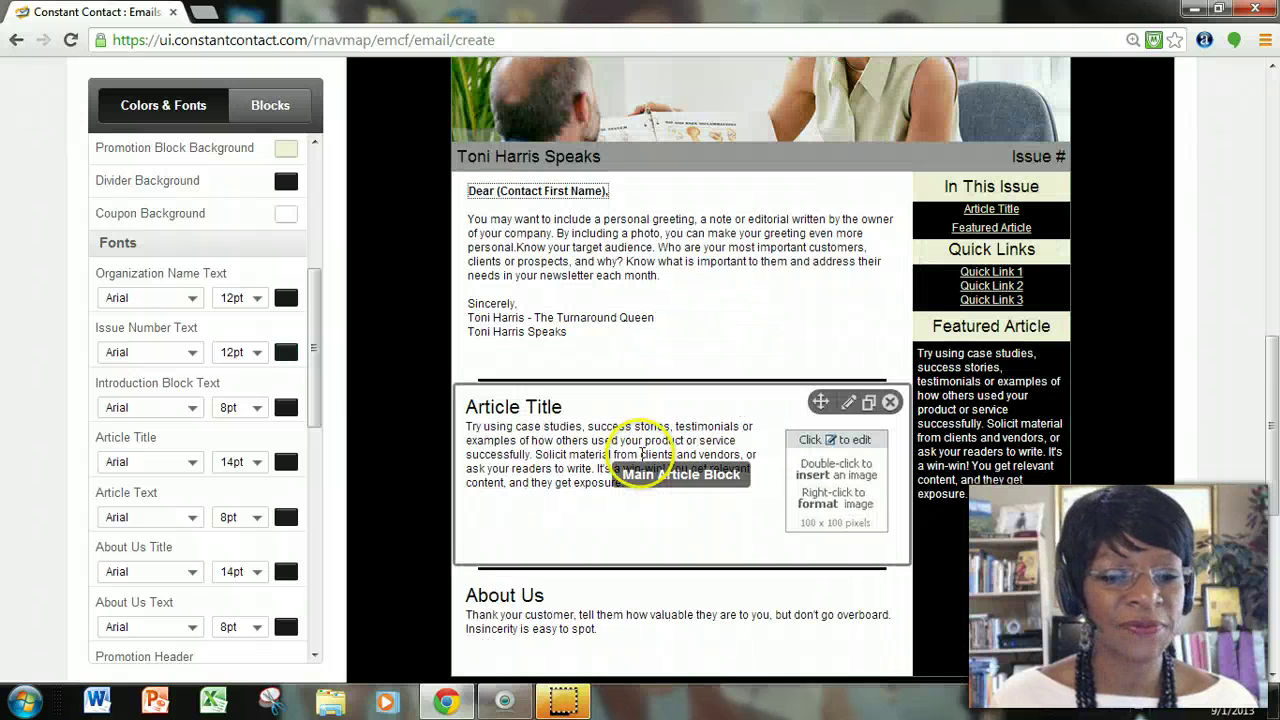
scroll(640, 460, down, 2)
scroll(638, 456, up, 6)
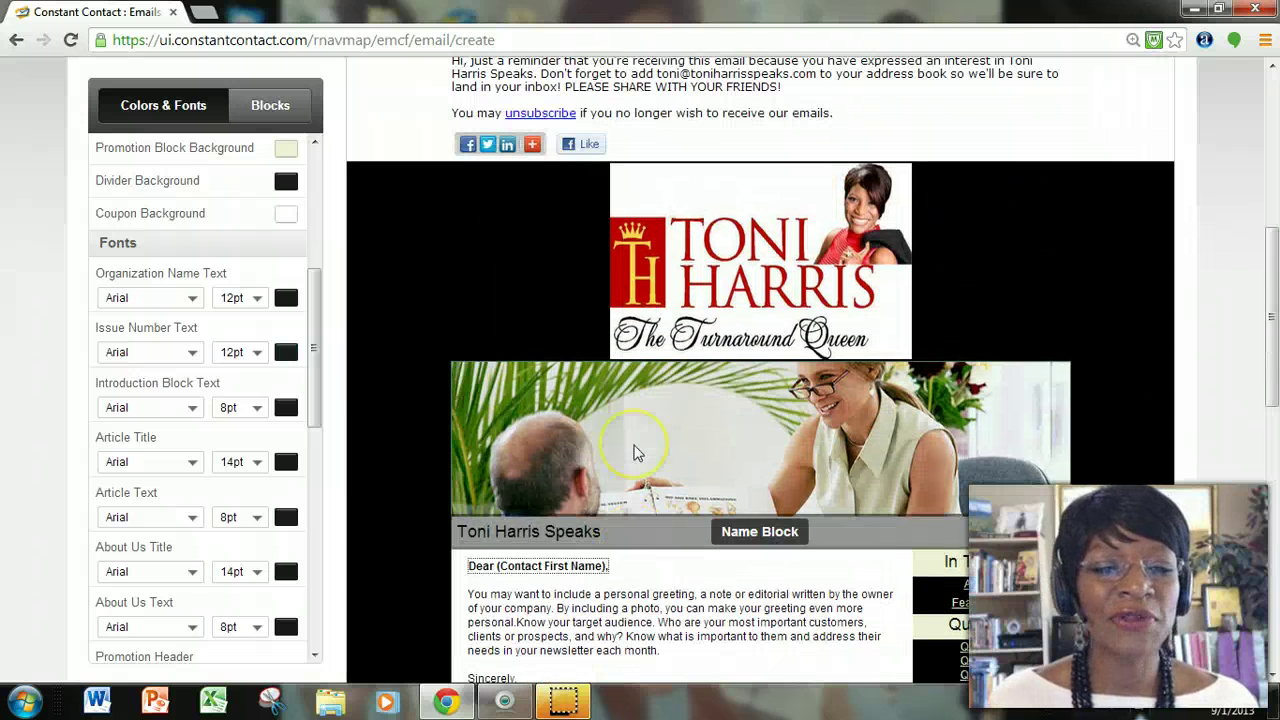
scroll(634, 451, down, 1)
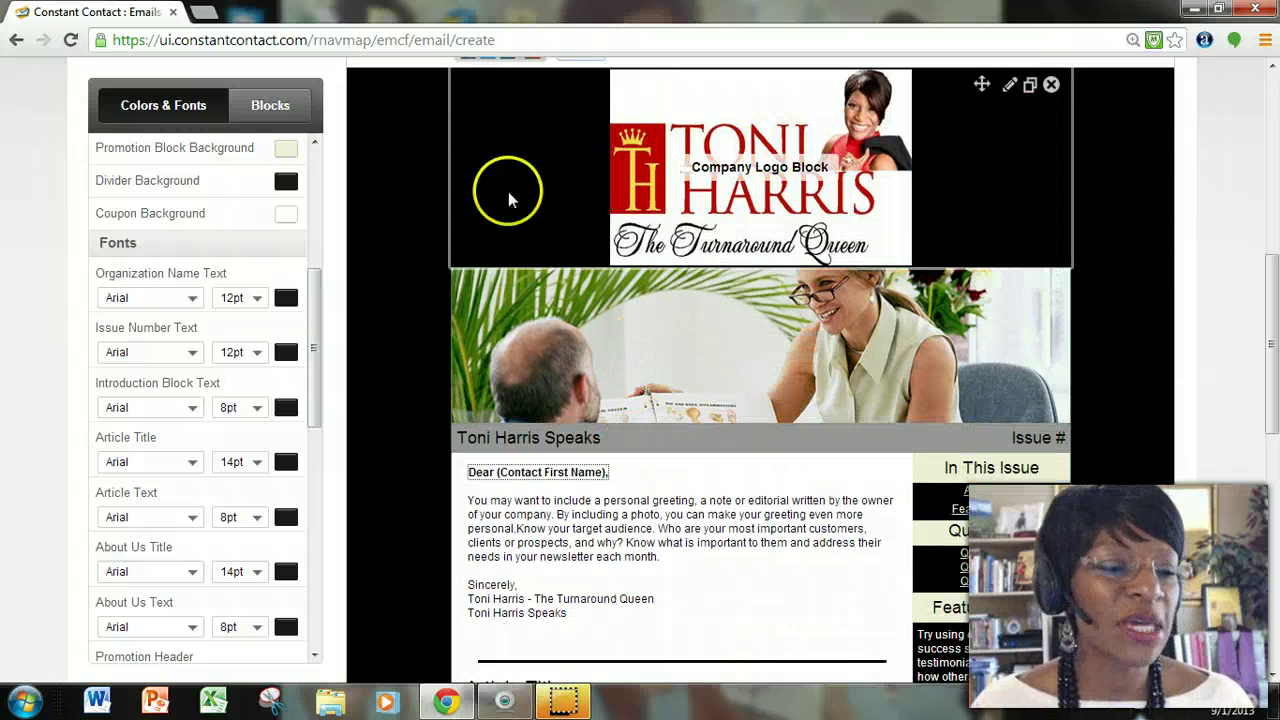
drag(314, 294, 325, 180)
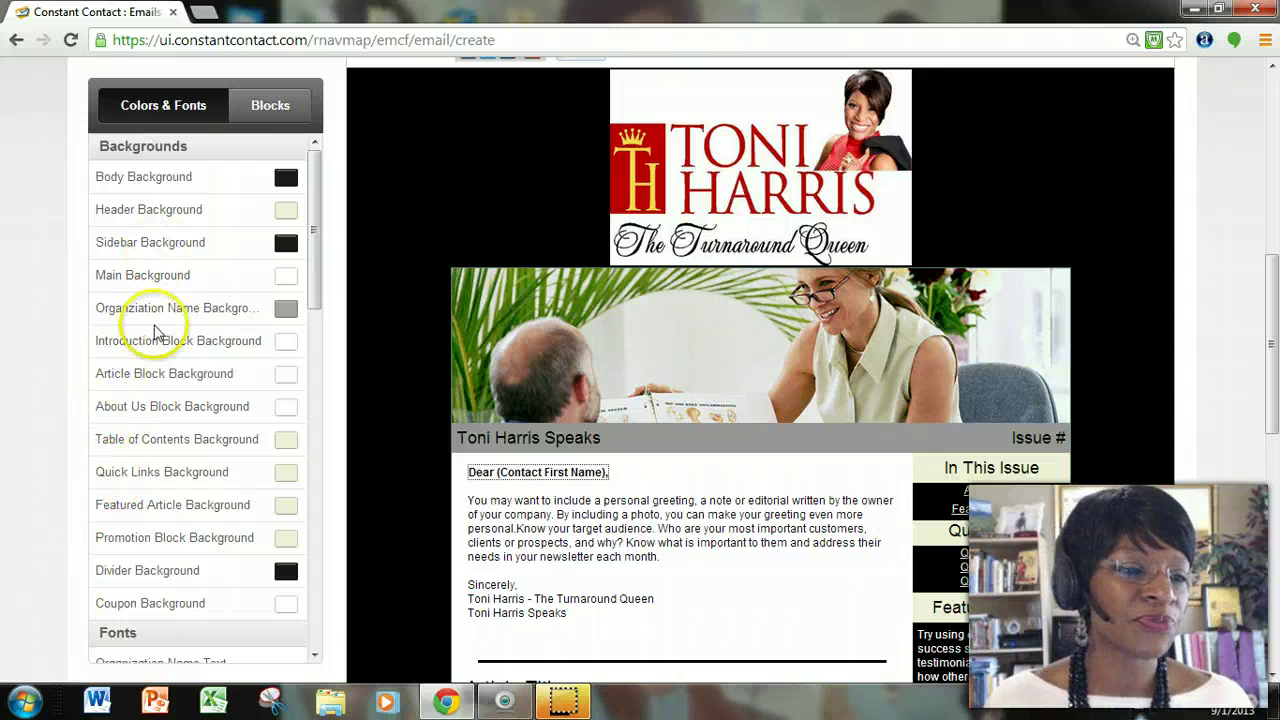
click(269, 107)
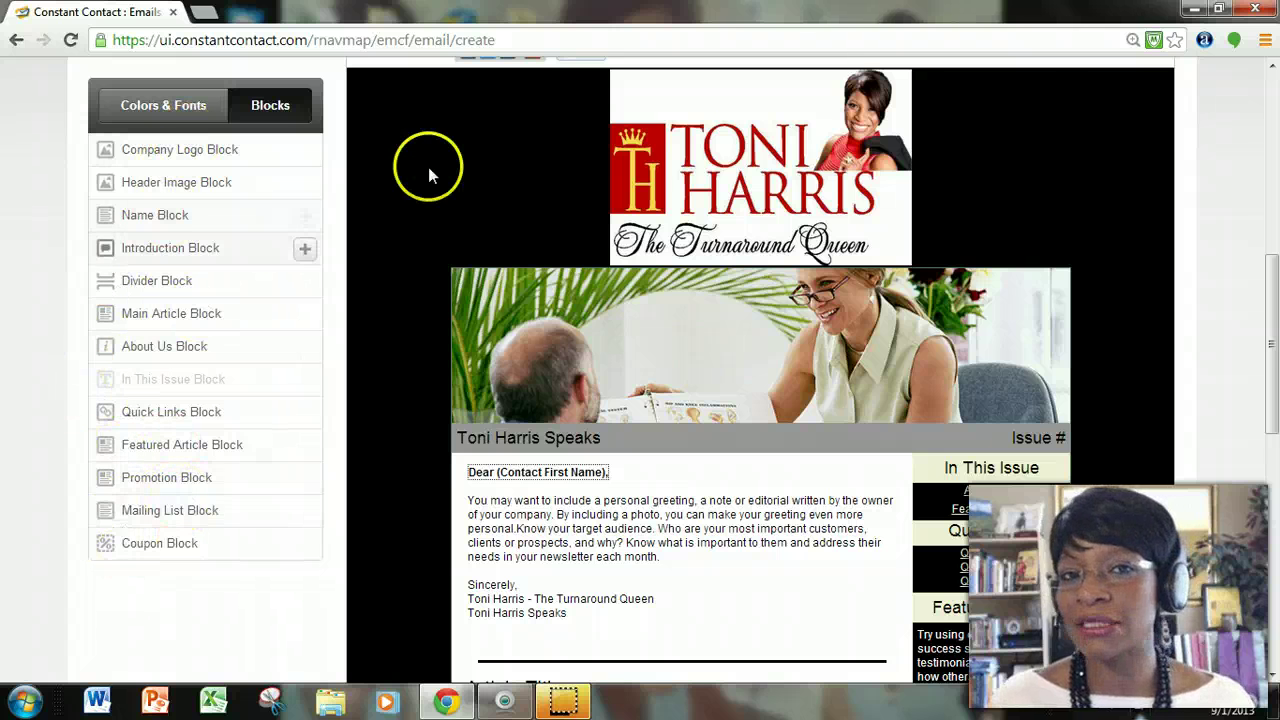
click(178, 106)
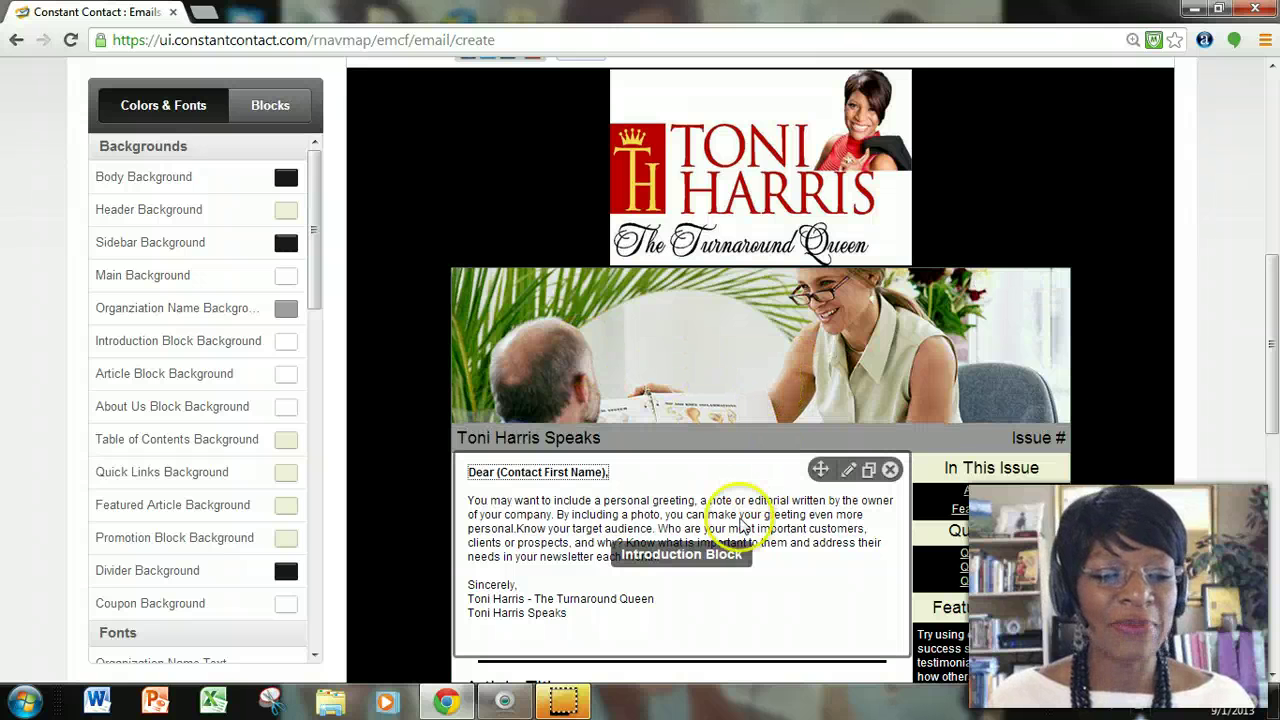
click(745, 508)
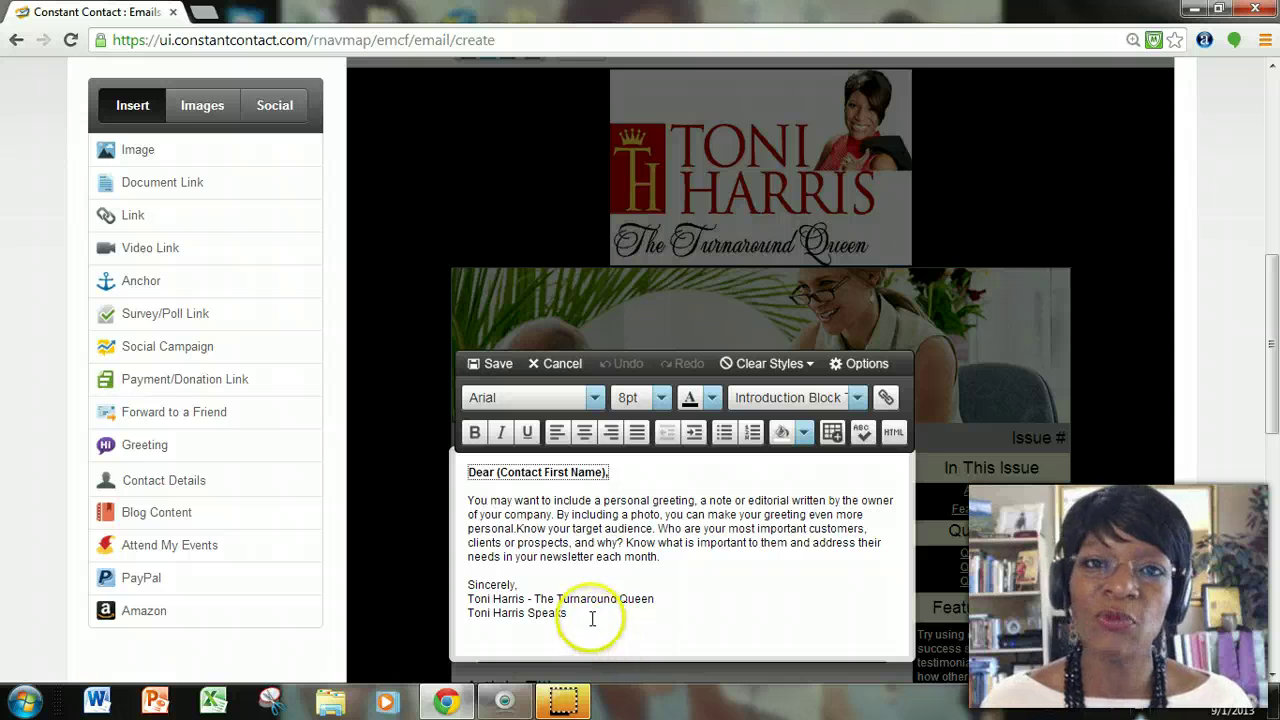
click(193, 117)
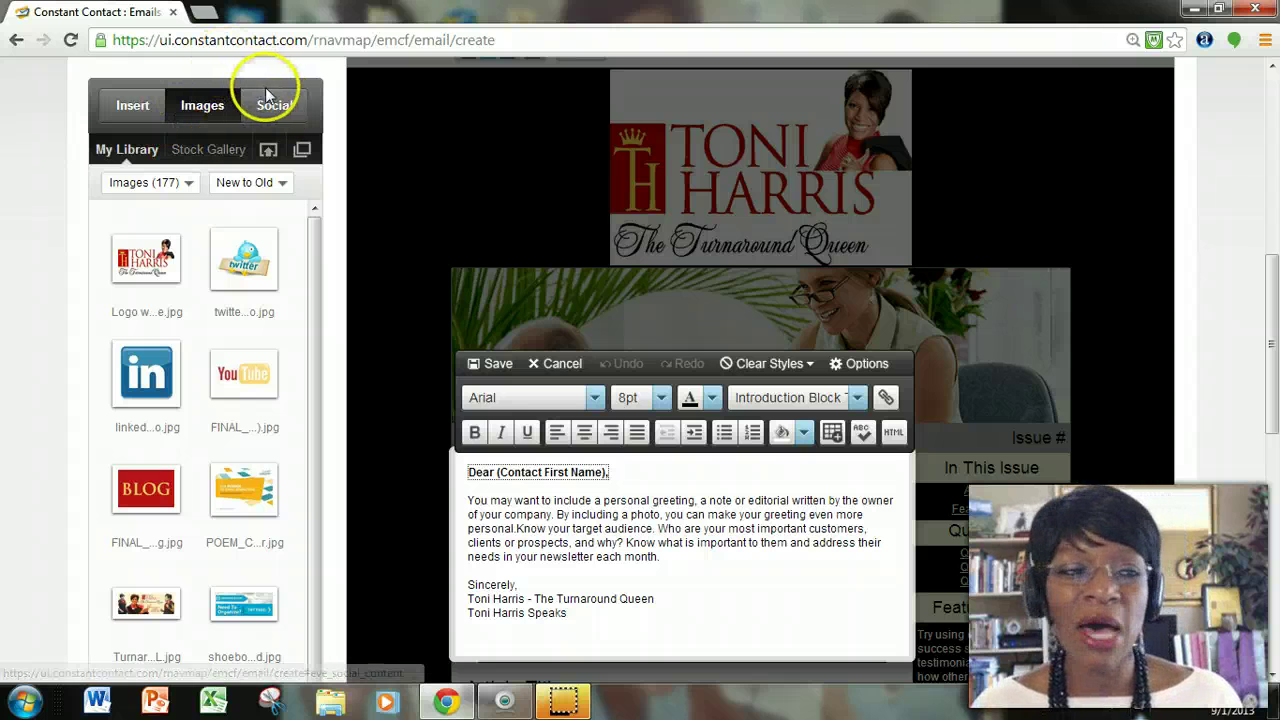
click(276, 107)
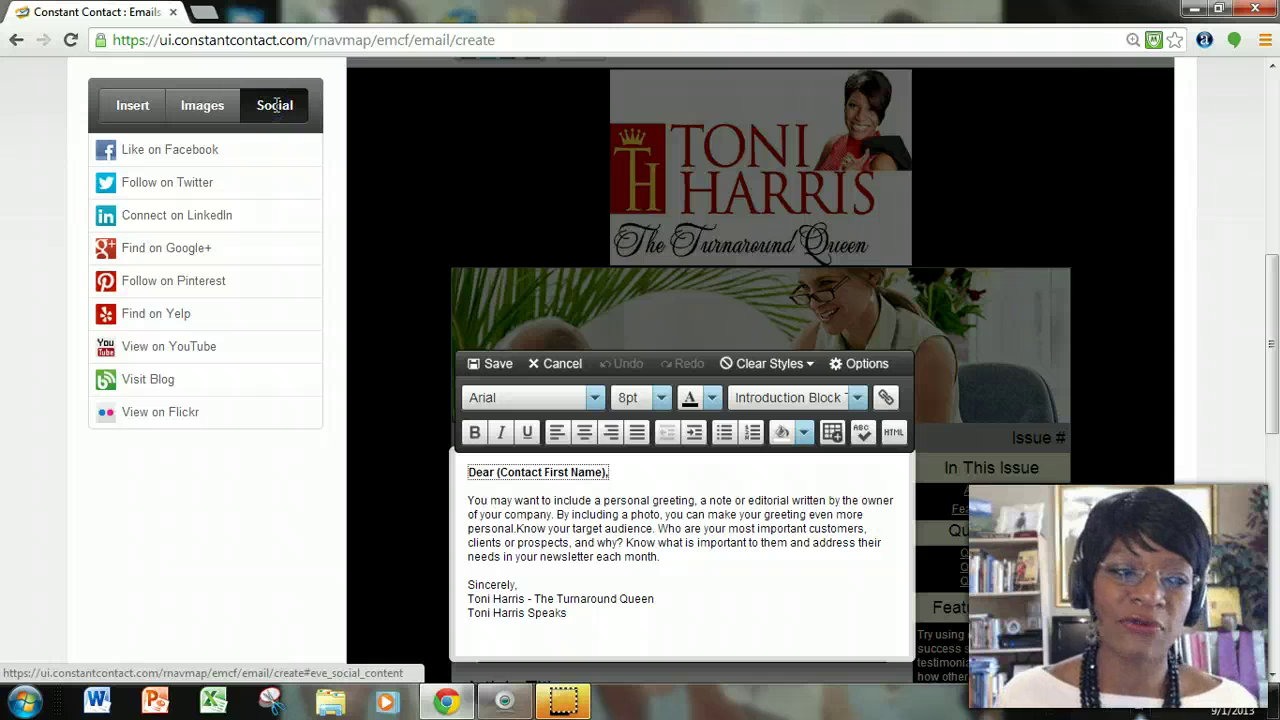
click(549, 366)
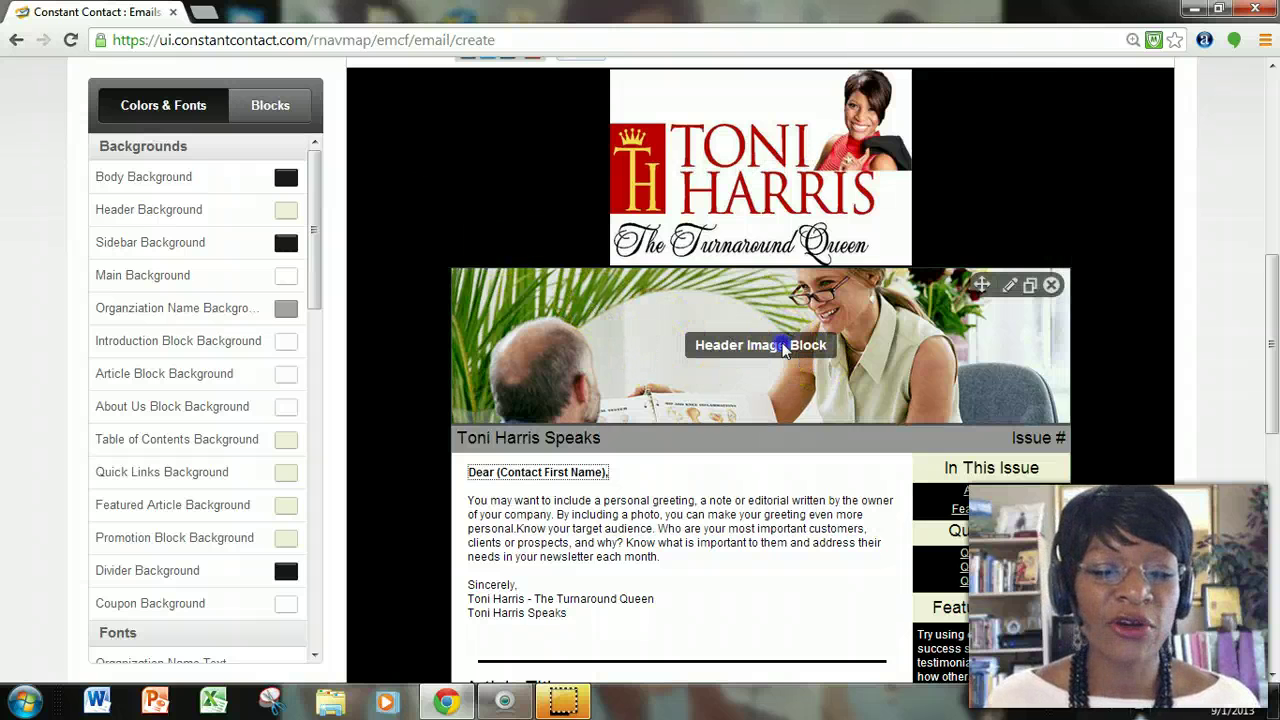
Cycle the header banner through its image options to the green NEWSLETTER banner, option 10 of 14.
click(777, 345)
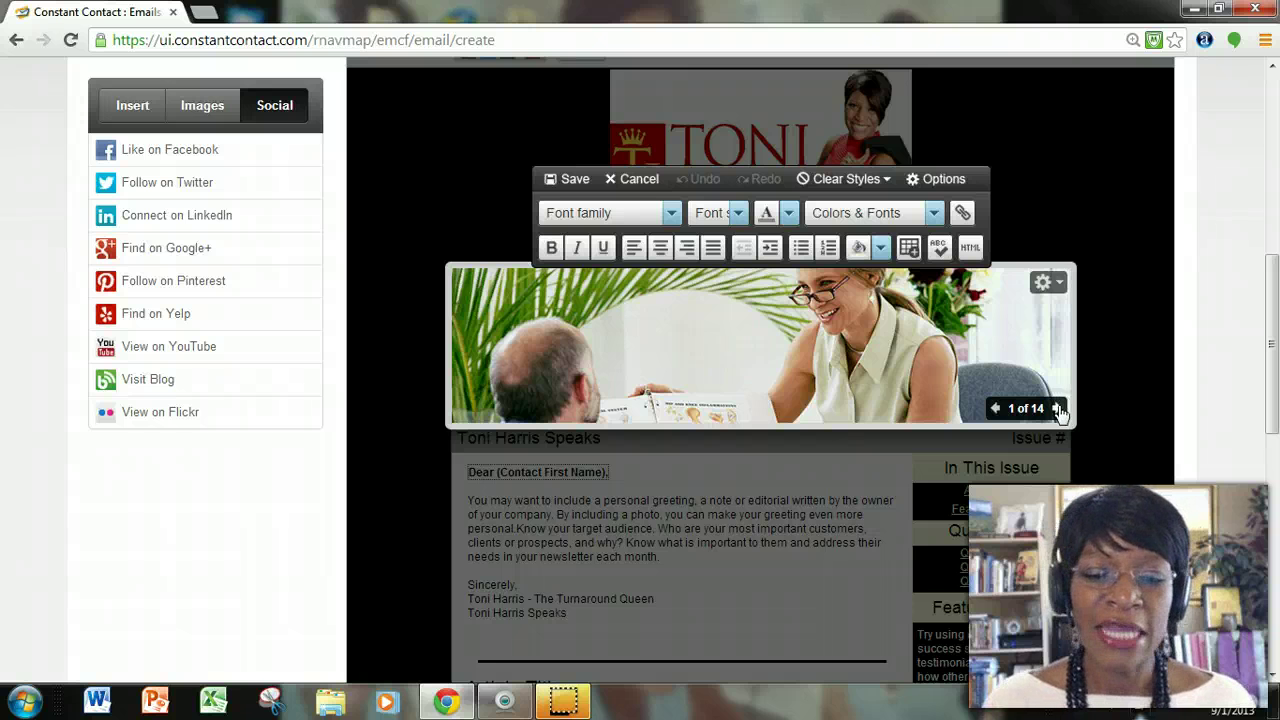
click(1056, 409)
click(1058, 410)
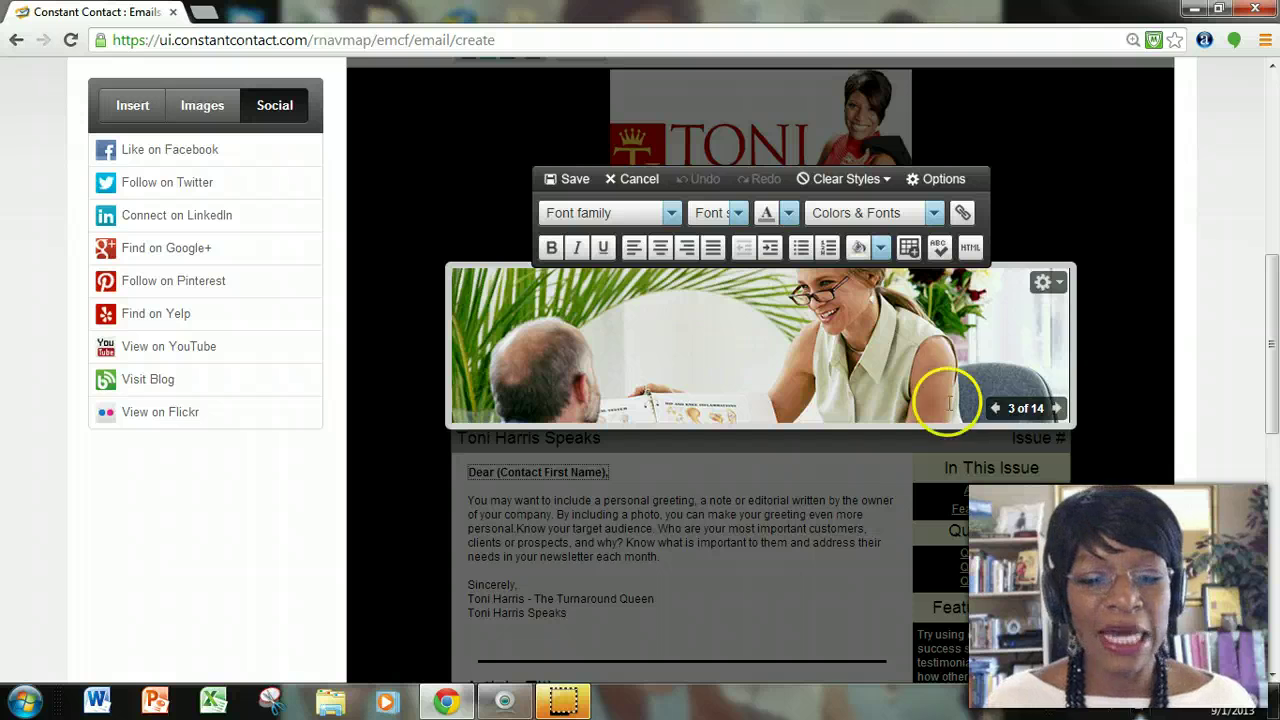
click(1058, 409)
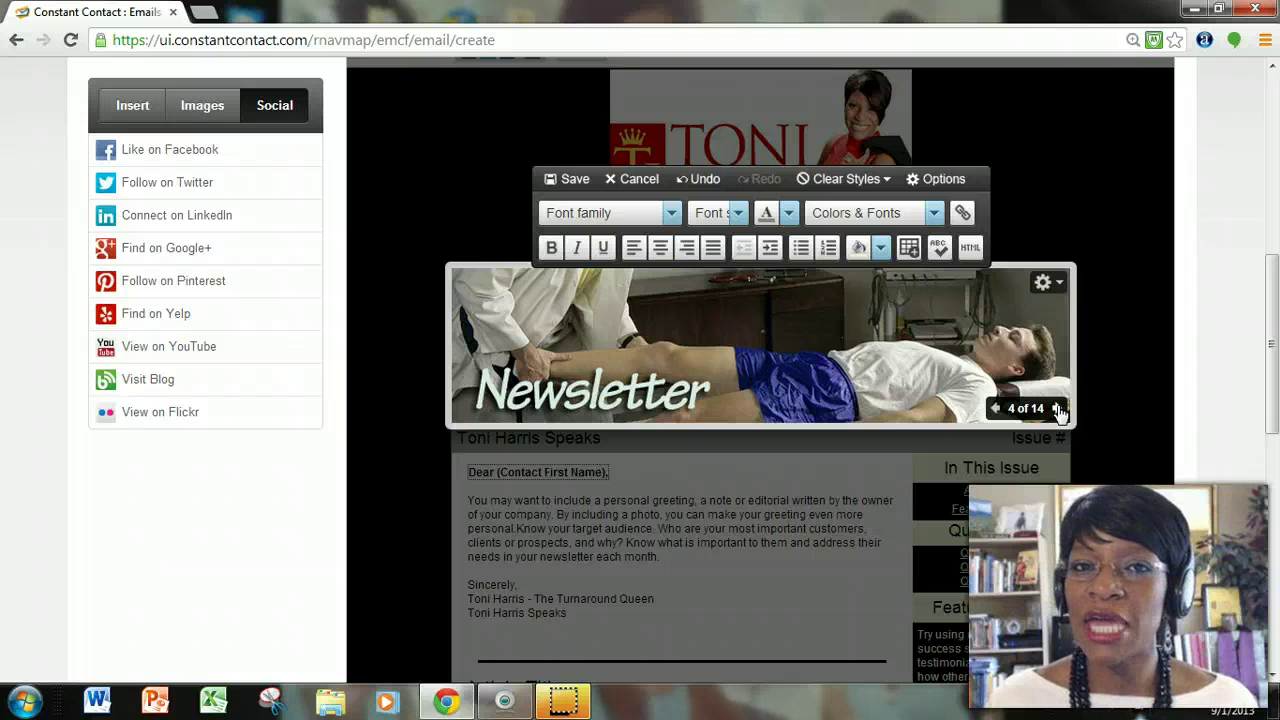
click(1058, 409)
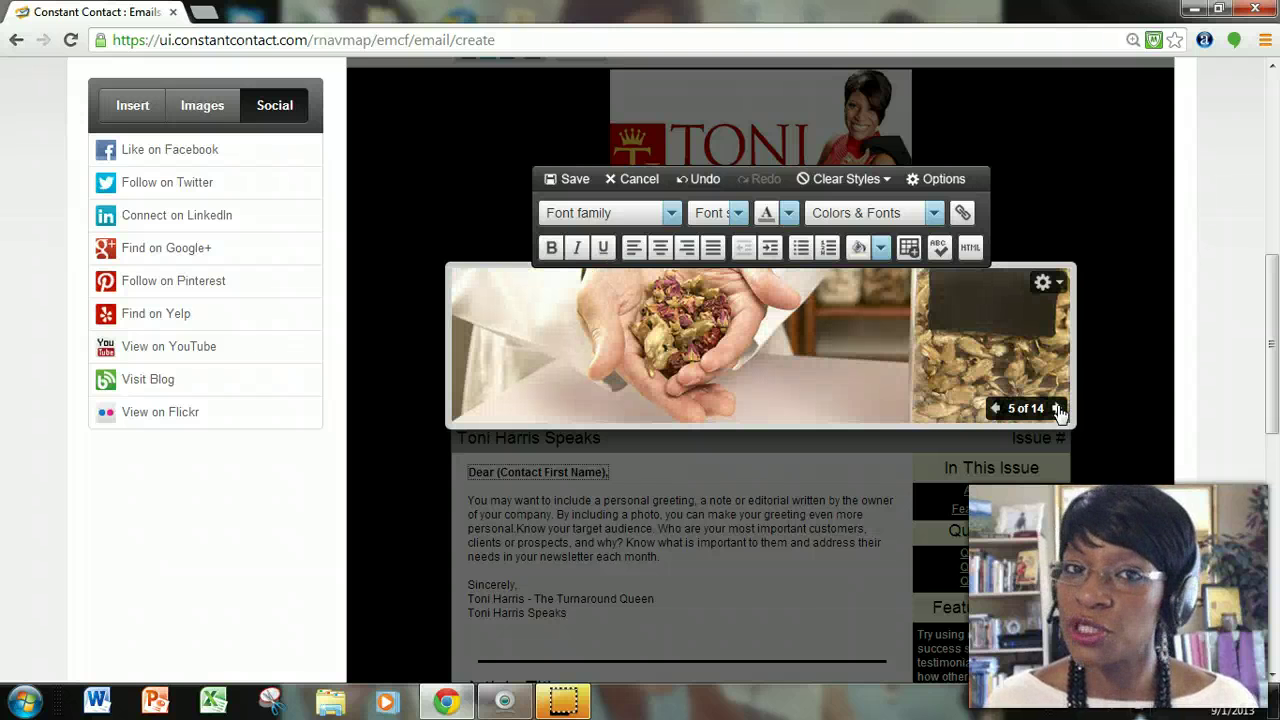
click(1058, 409)
click(1058, 409)
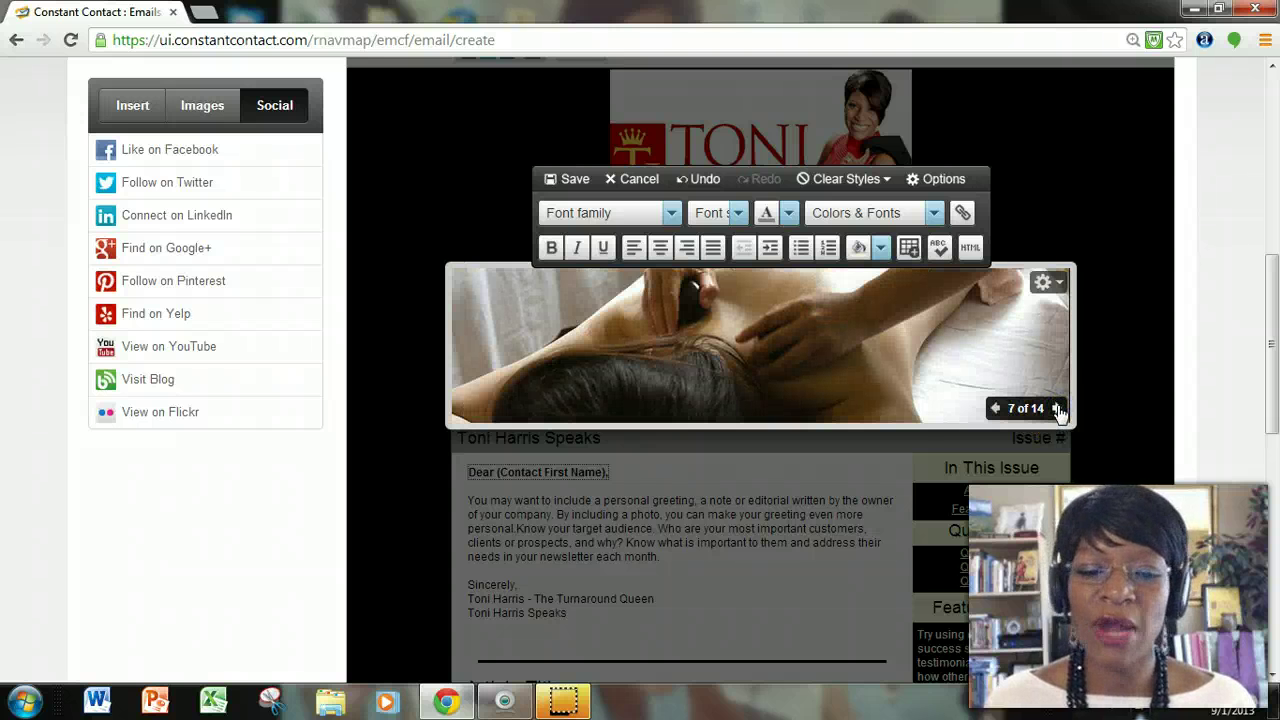
click(1058, 409)
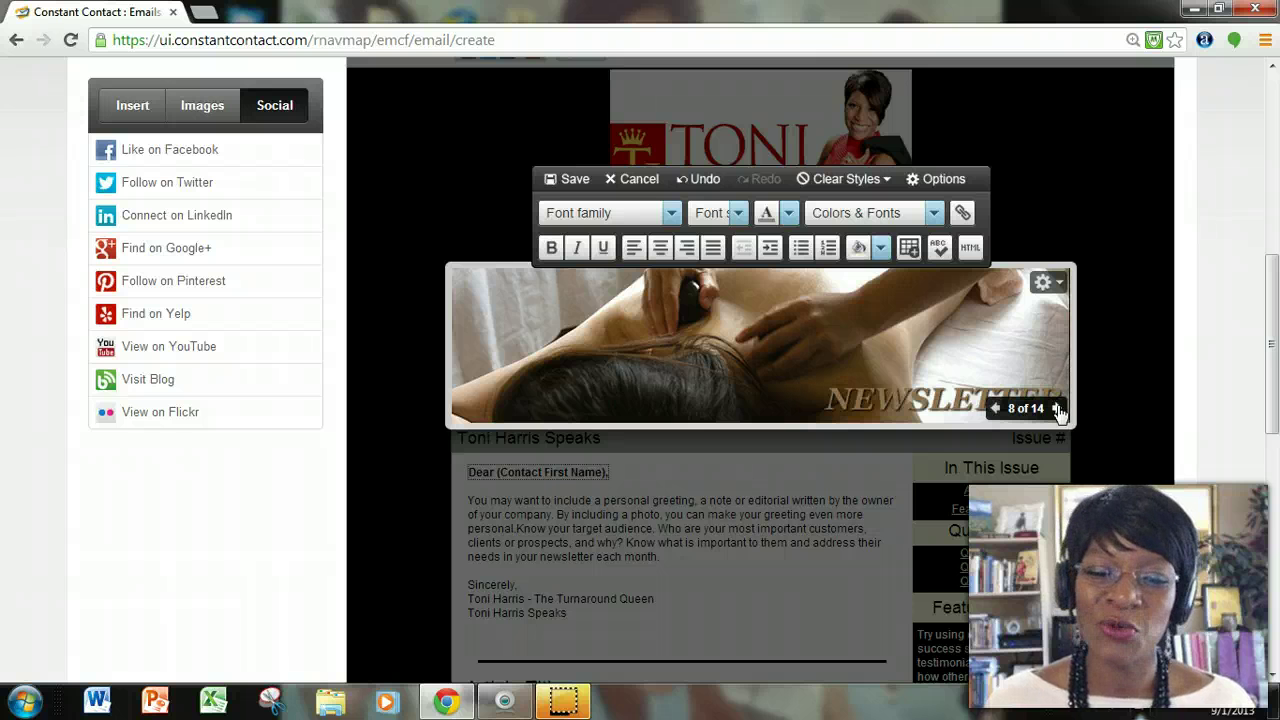
click(1058, 409)
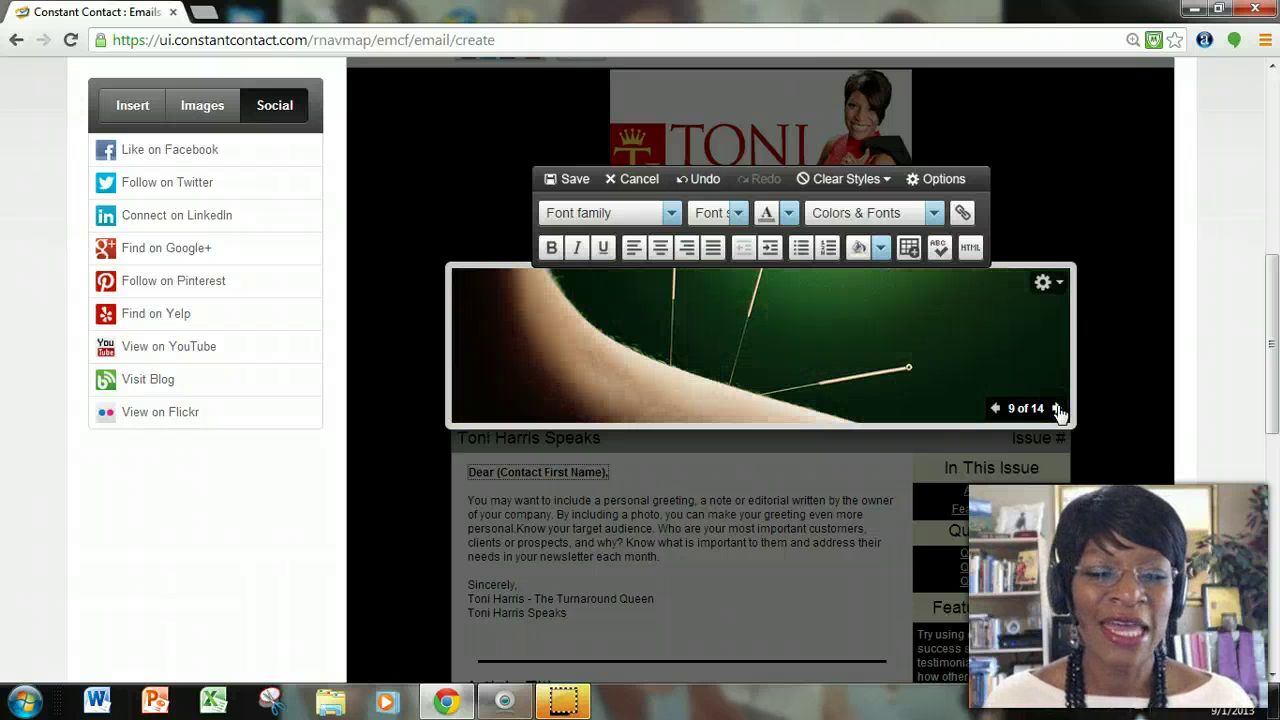
click(1058, 409)
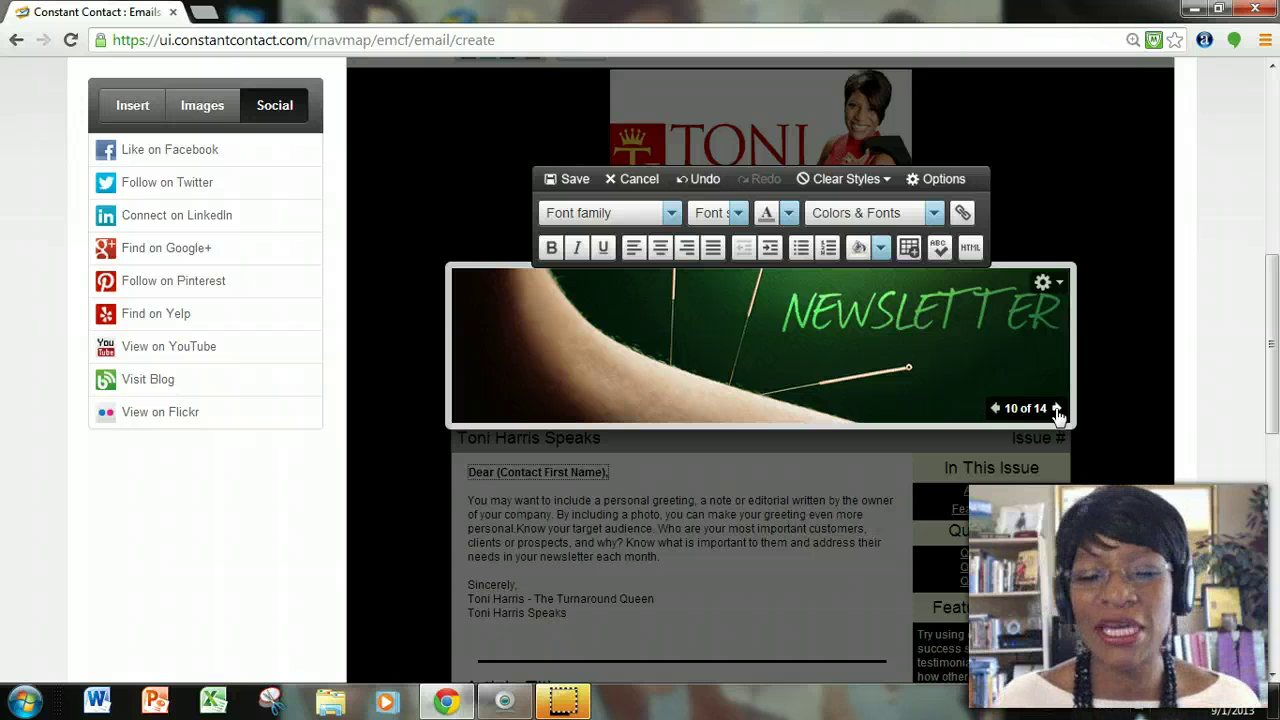
click(1059, 285)
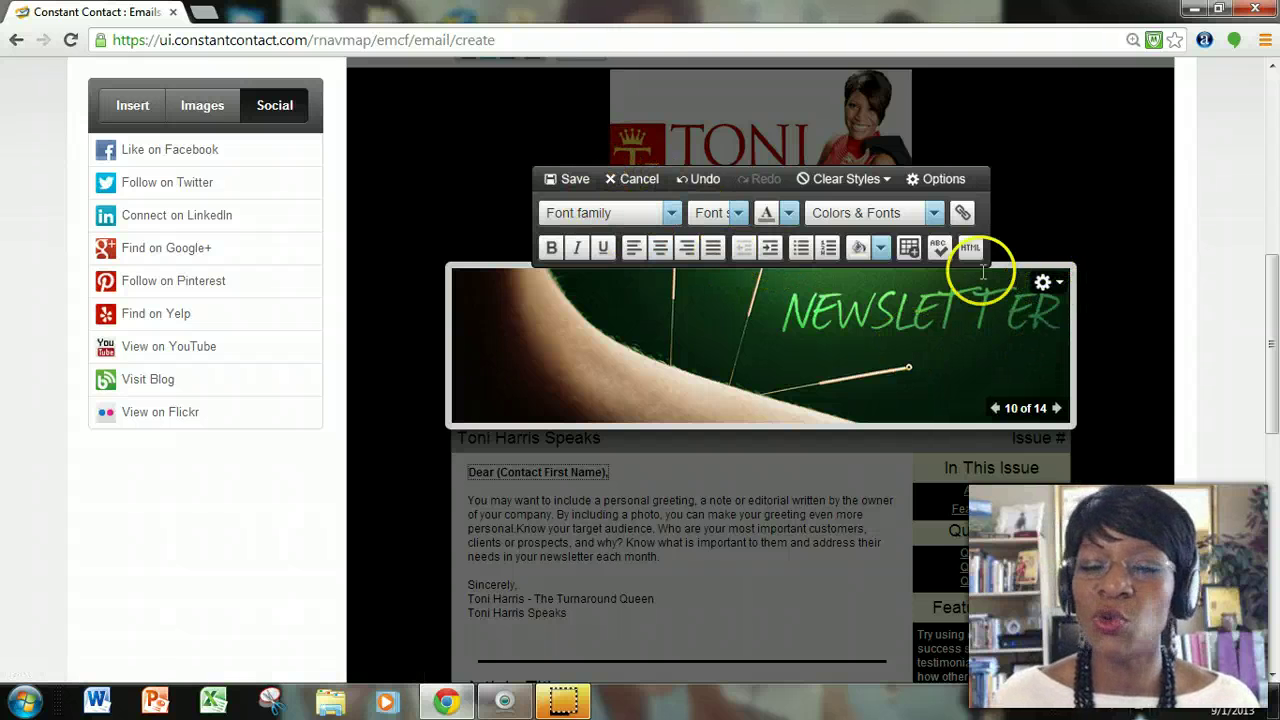
Choose Change for the header image and switch Insert Image from My Library to the Stock Gallery.
click(1057, 284)
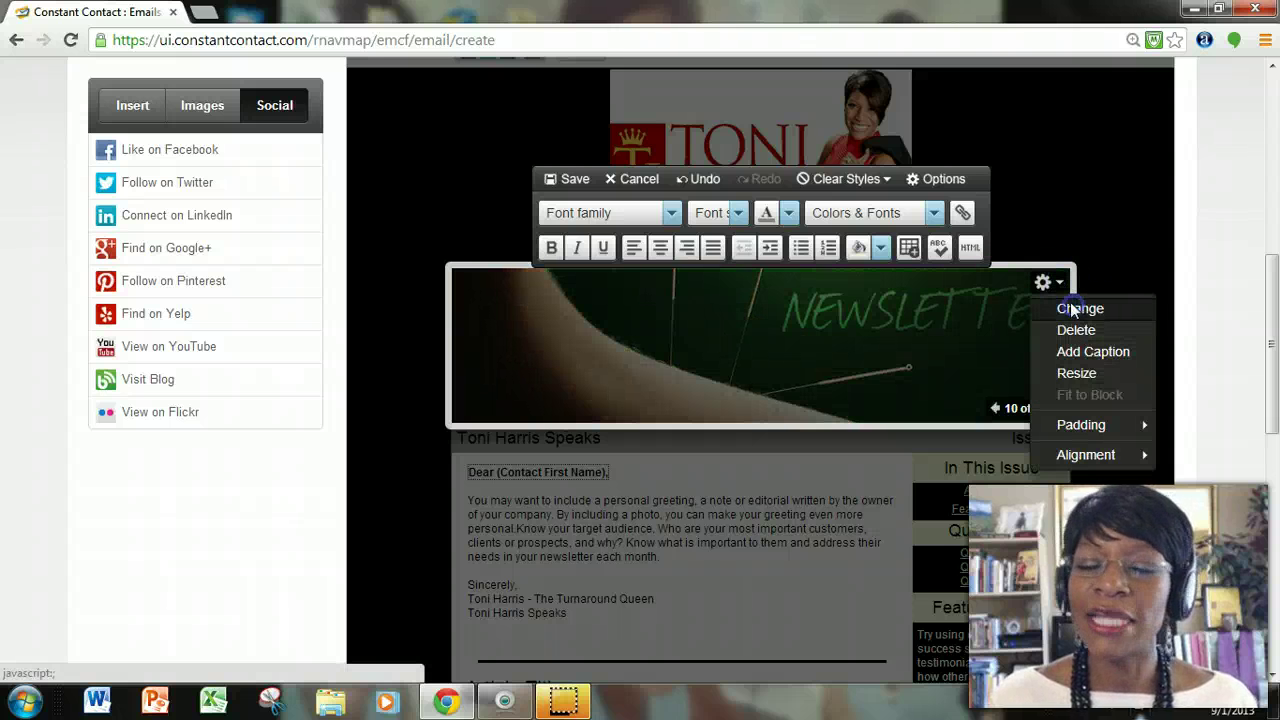
click(1072, 310)
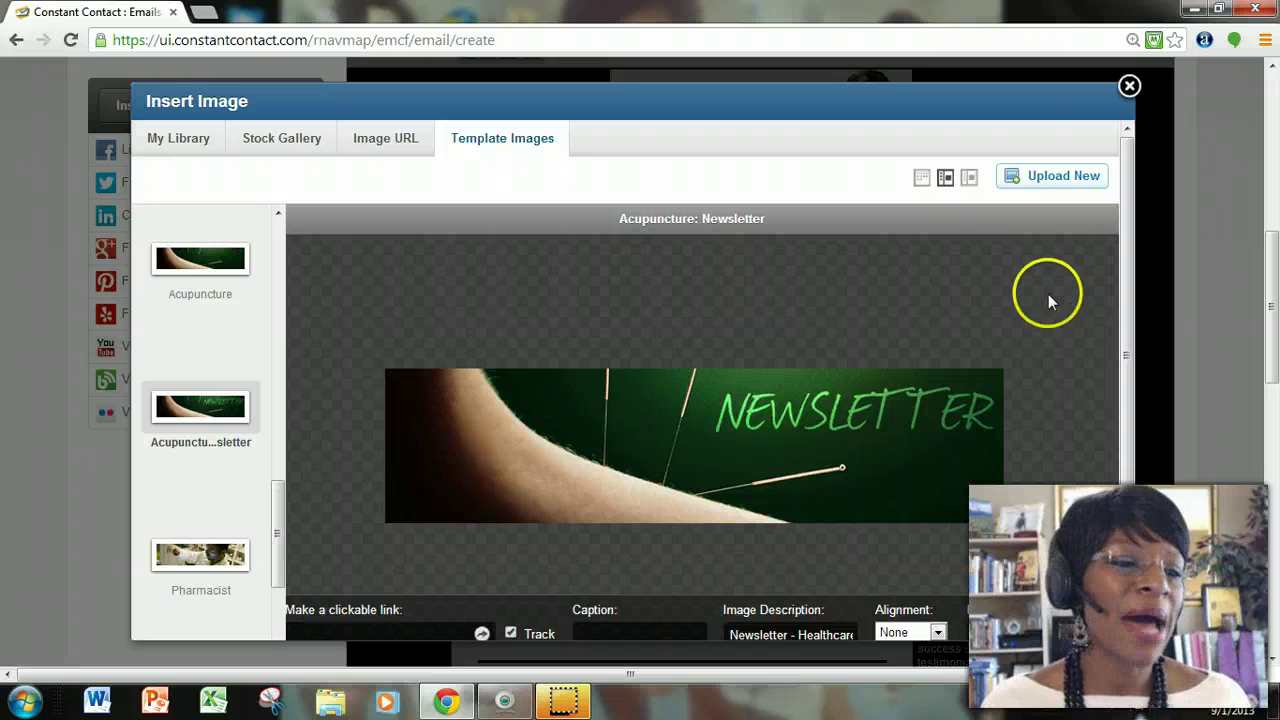
click(181, 145)
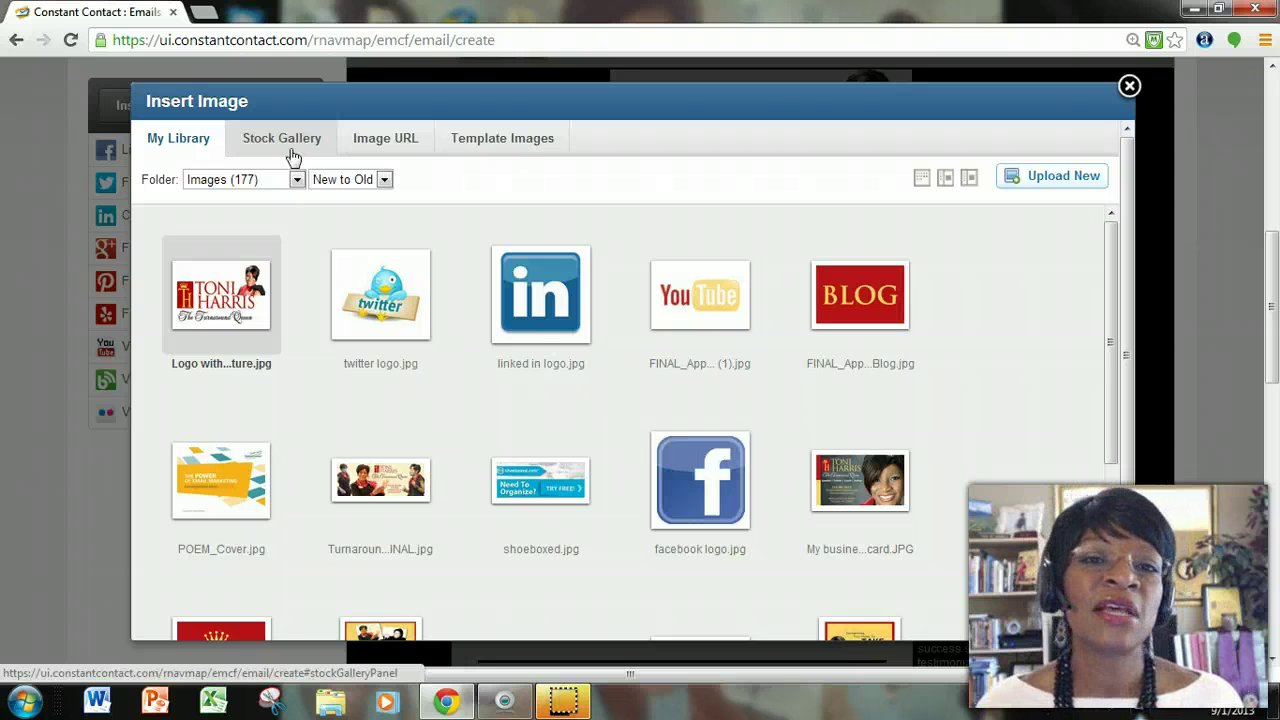
click(291, 148)
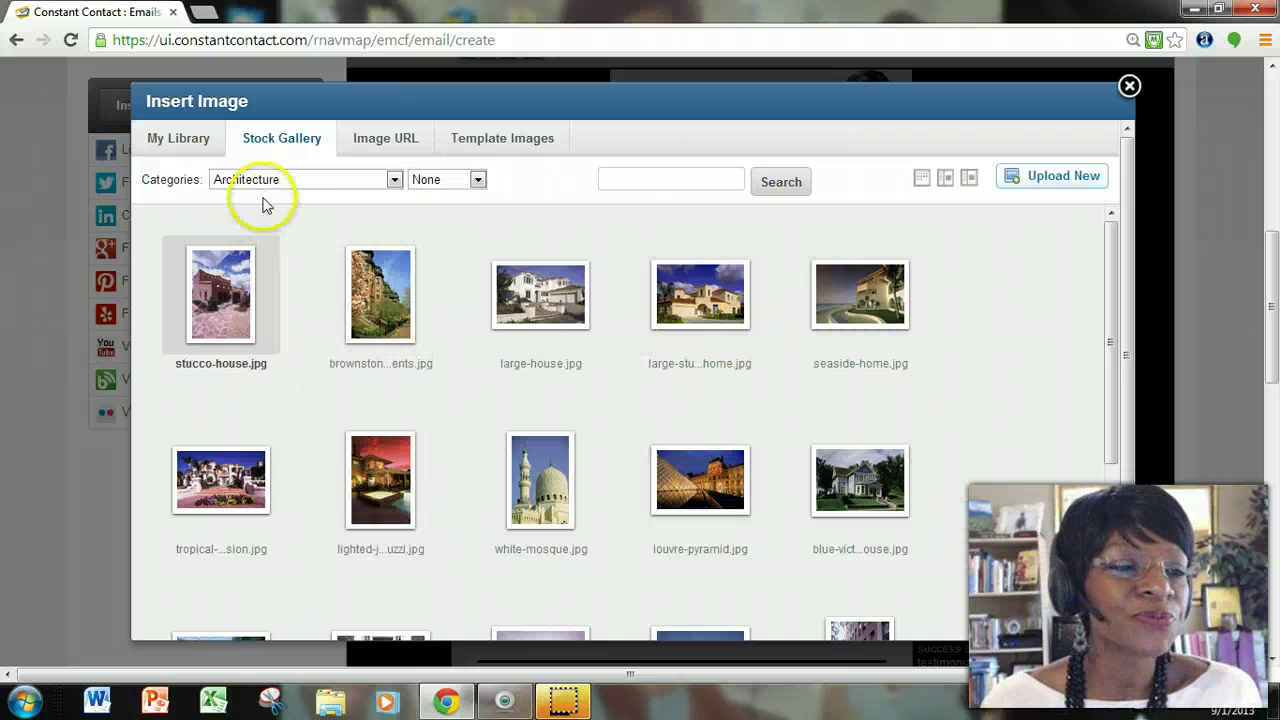
Filter the stock gallery to Business > Meetings and preview the 650x185 business meeting banner.
click(391, 182)
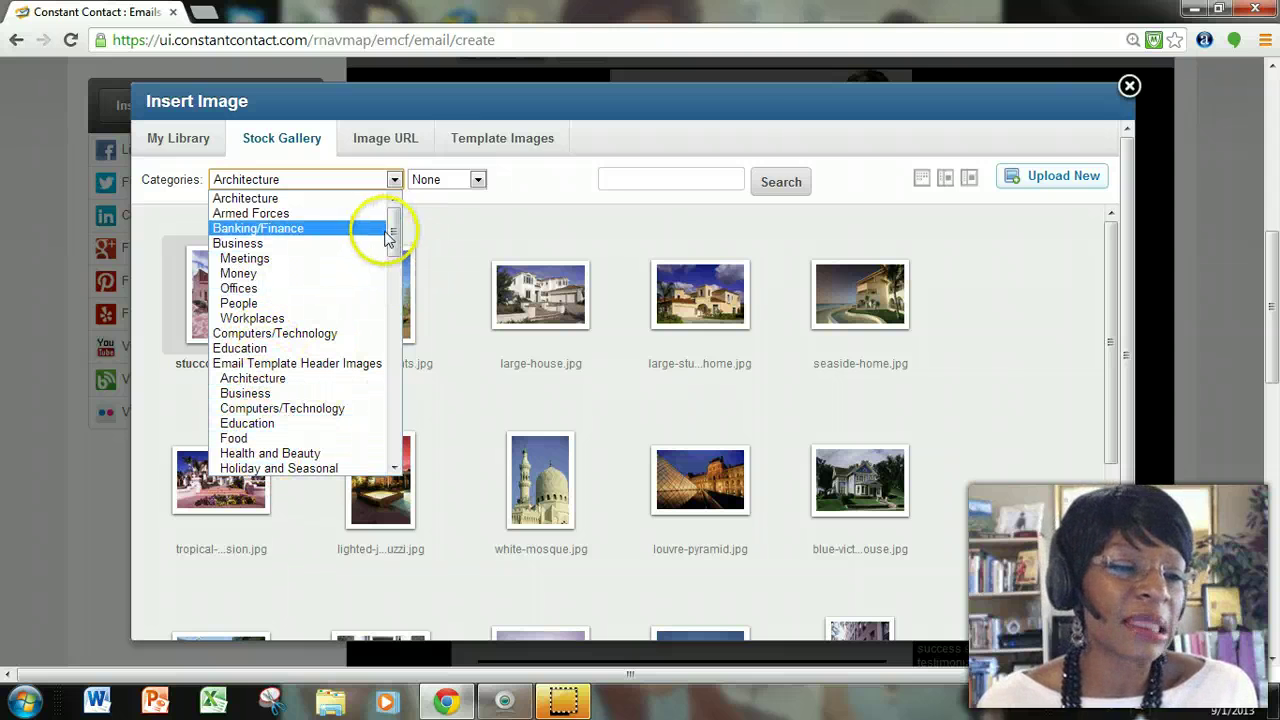
mouse_move(390, 235)
mouse_down()
mouse_move(393, 443)
mouse_move(394, 292)
mouse_move(410, 220)
mouse_up()
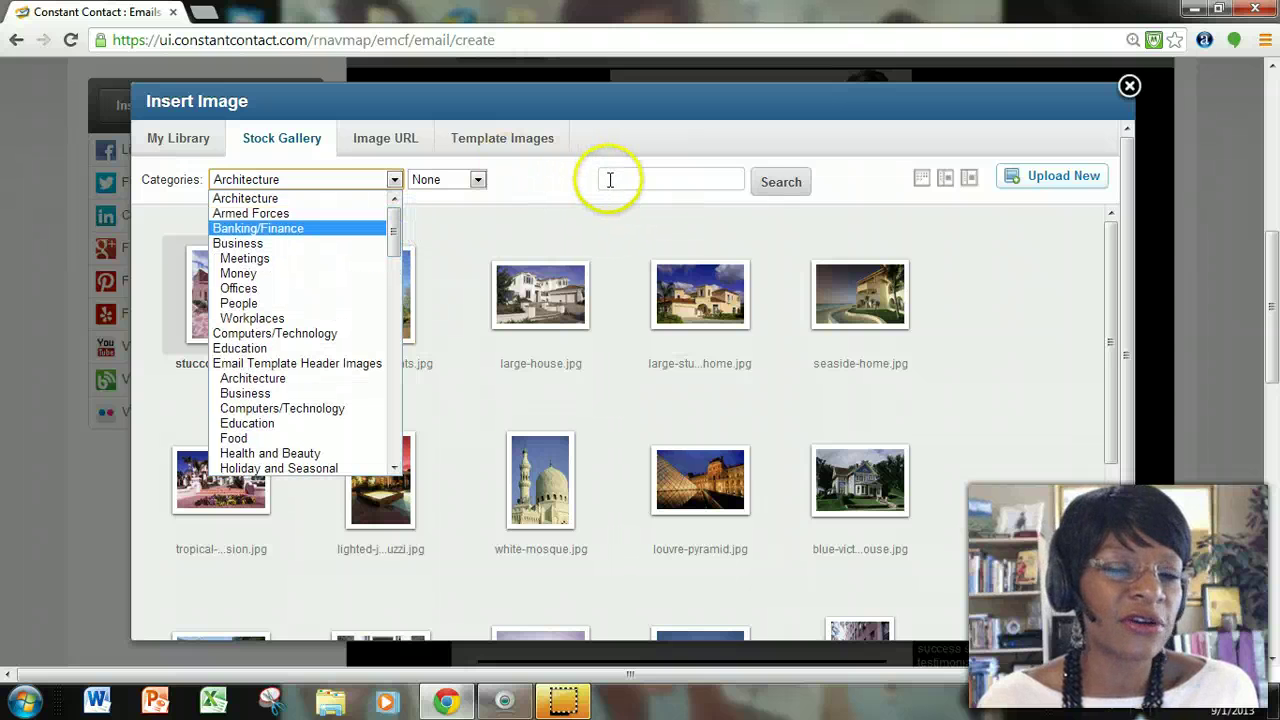
drag(386, 223, 390, 230)
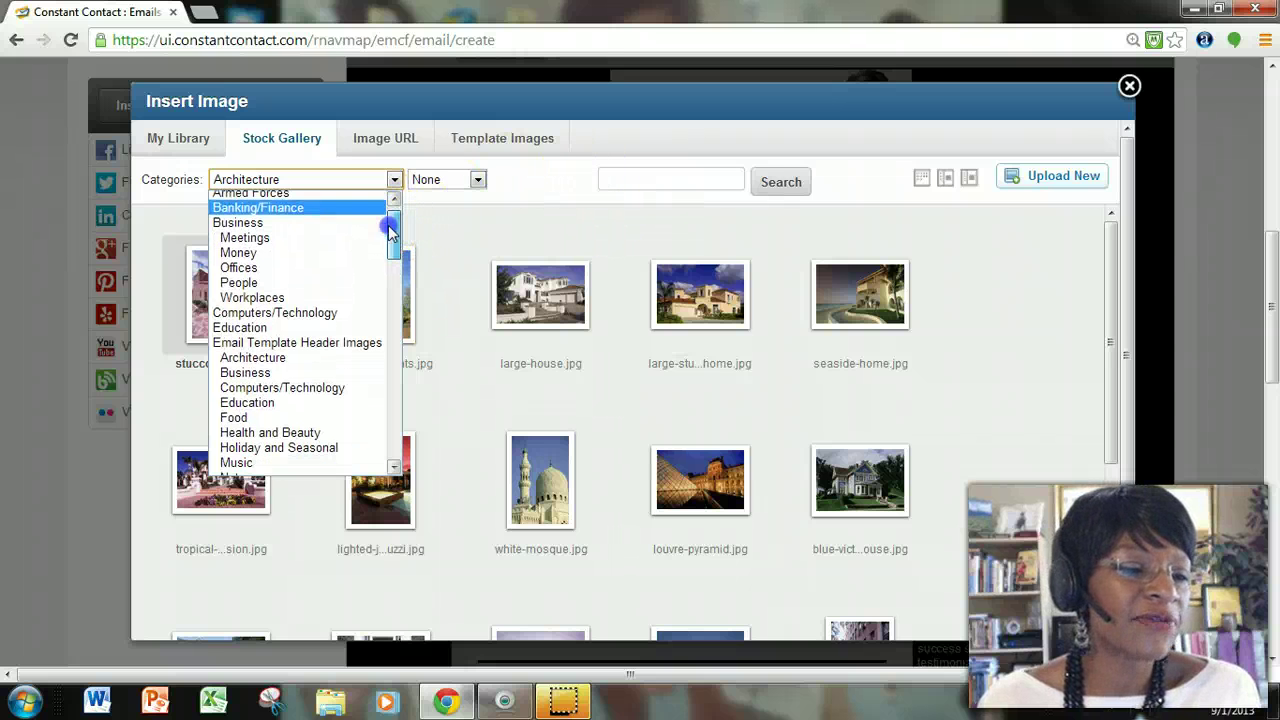
click(245, 238)
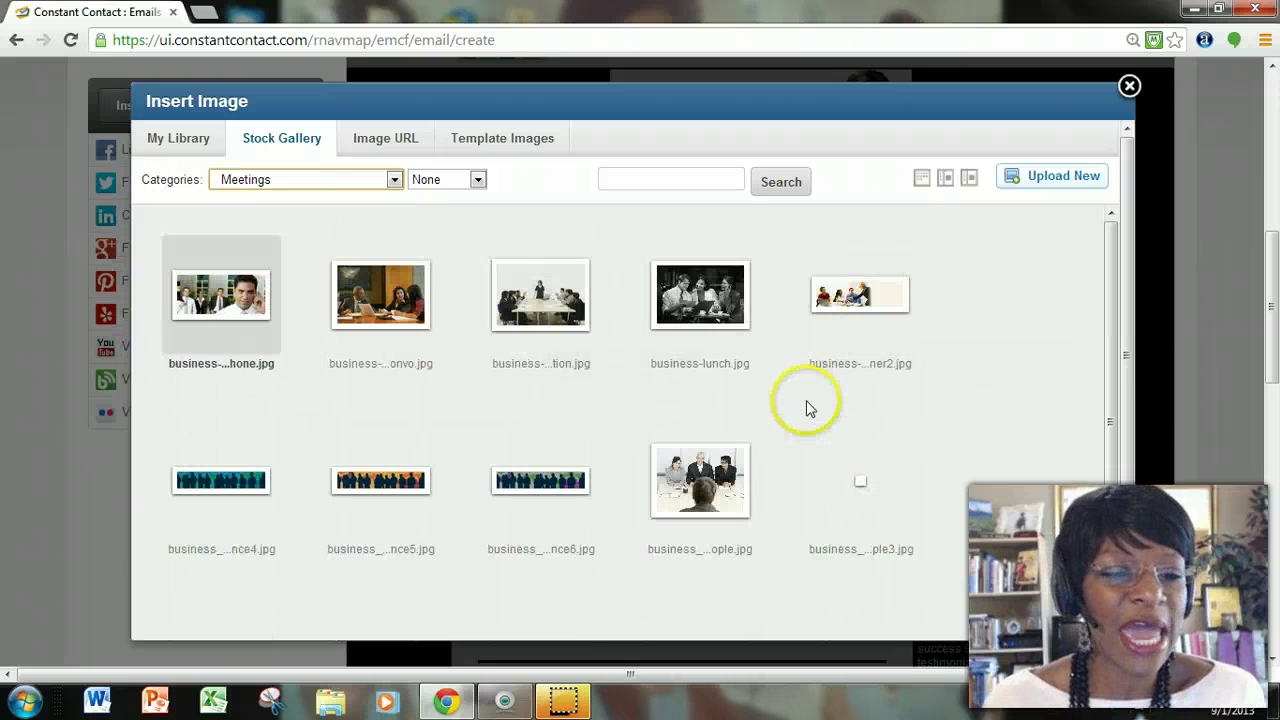
mouse_move(881, 301)
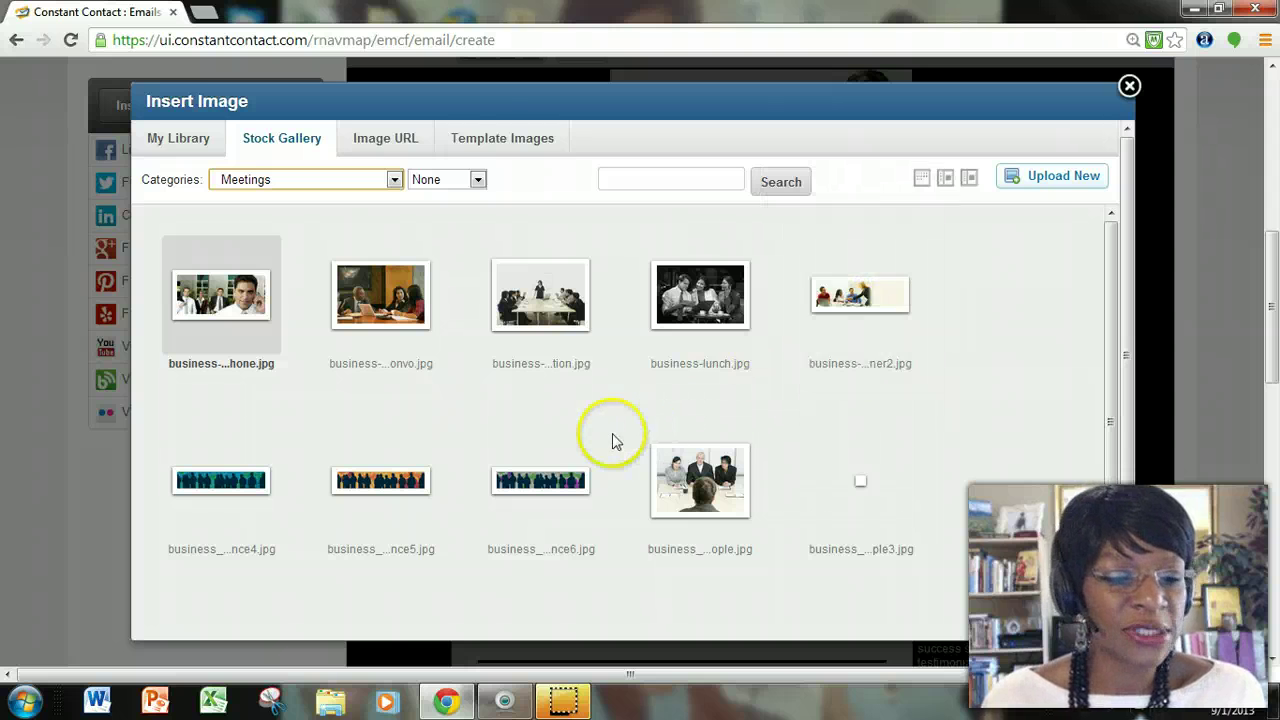
scroll(610, 443, down, 2)
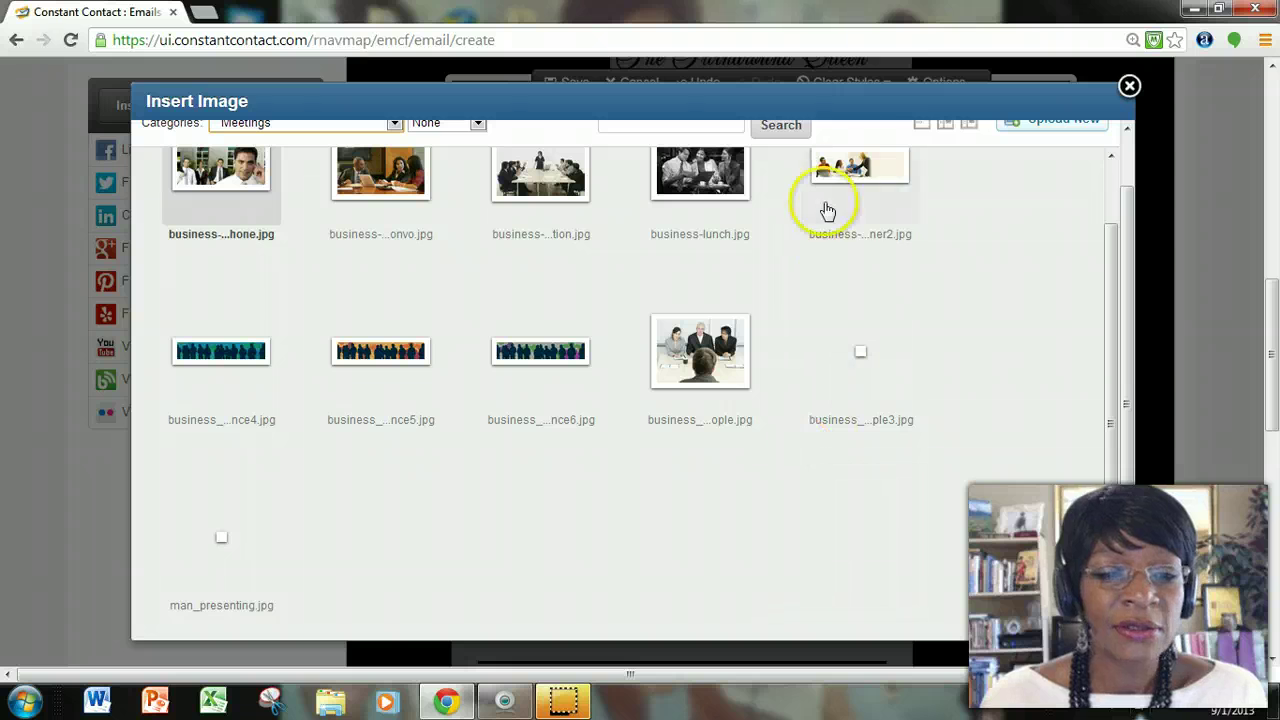
mouse_move(858, 198)
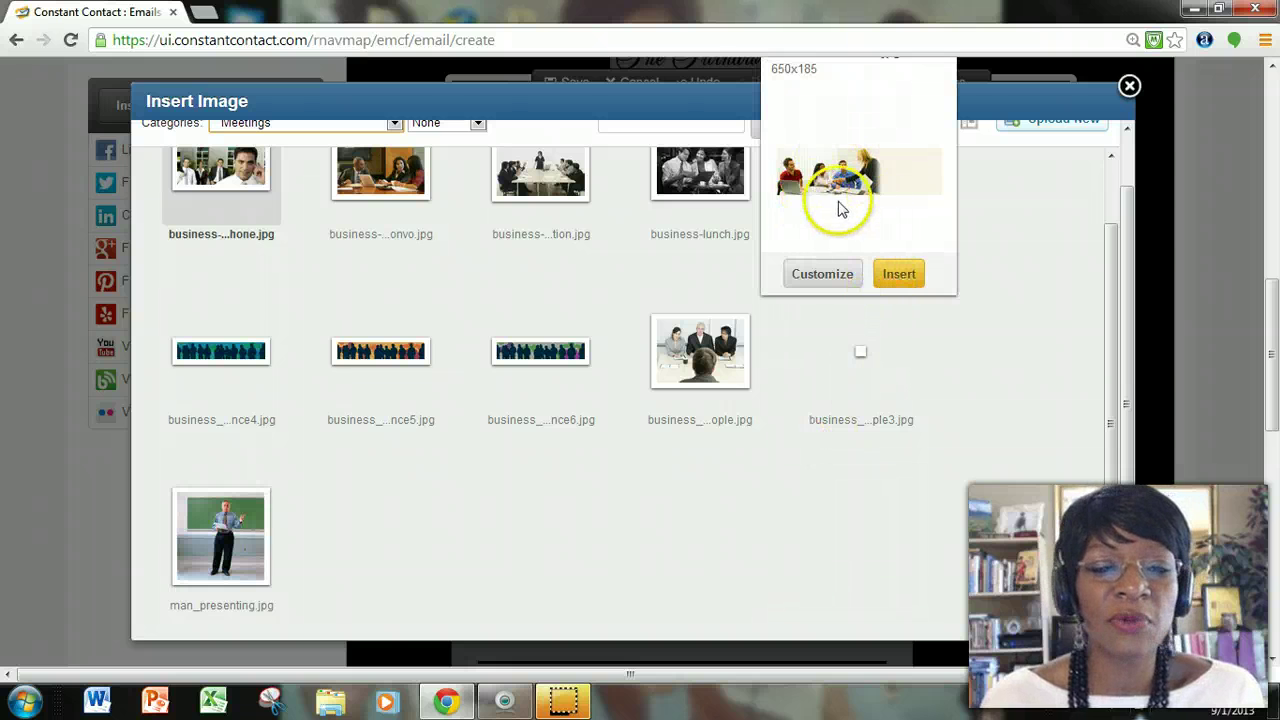
Insert the business meeting banner as the header image and save it.
click(899, 274)
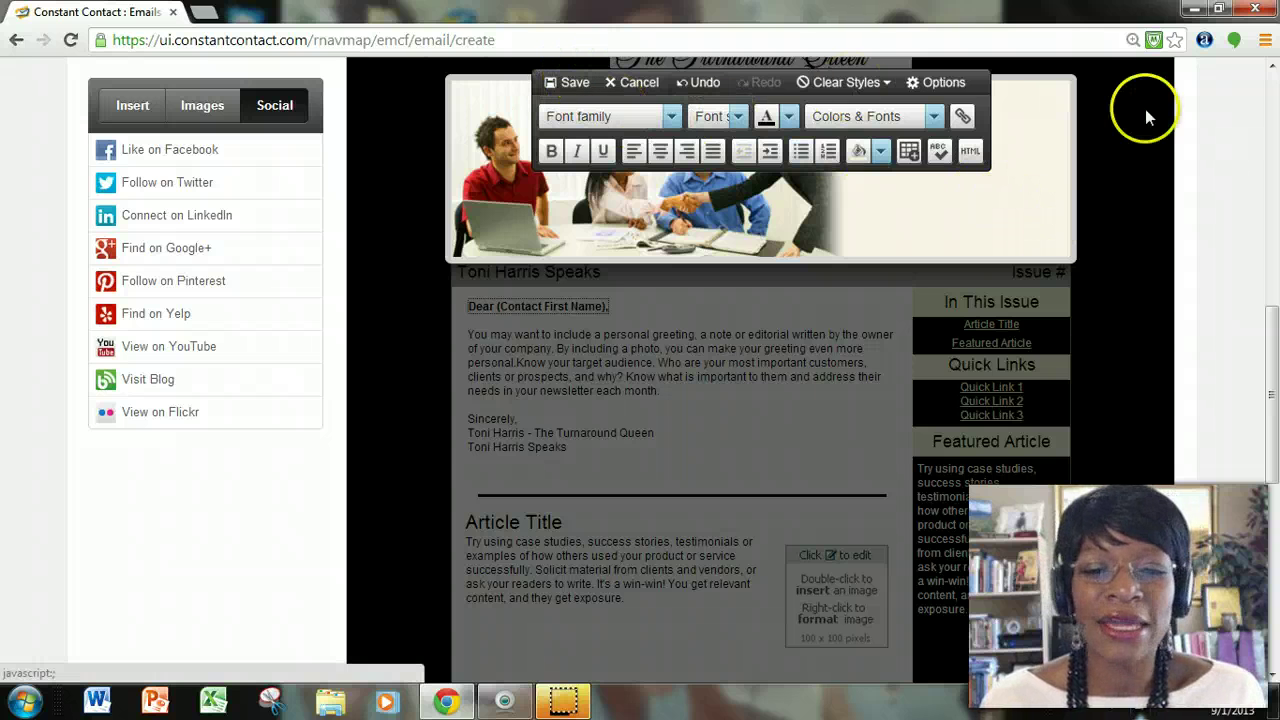
drag(1273, 341, 1275, 290)
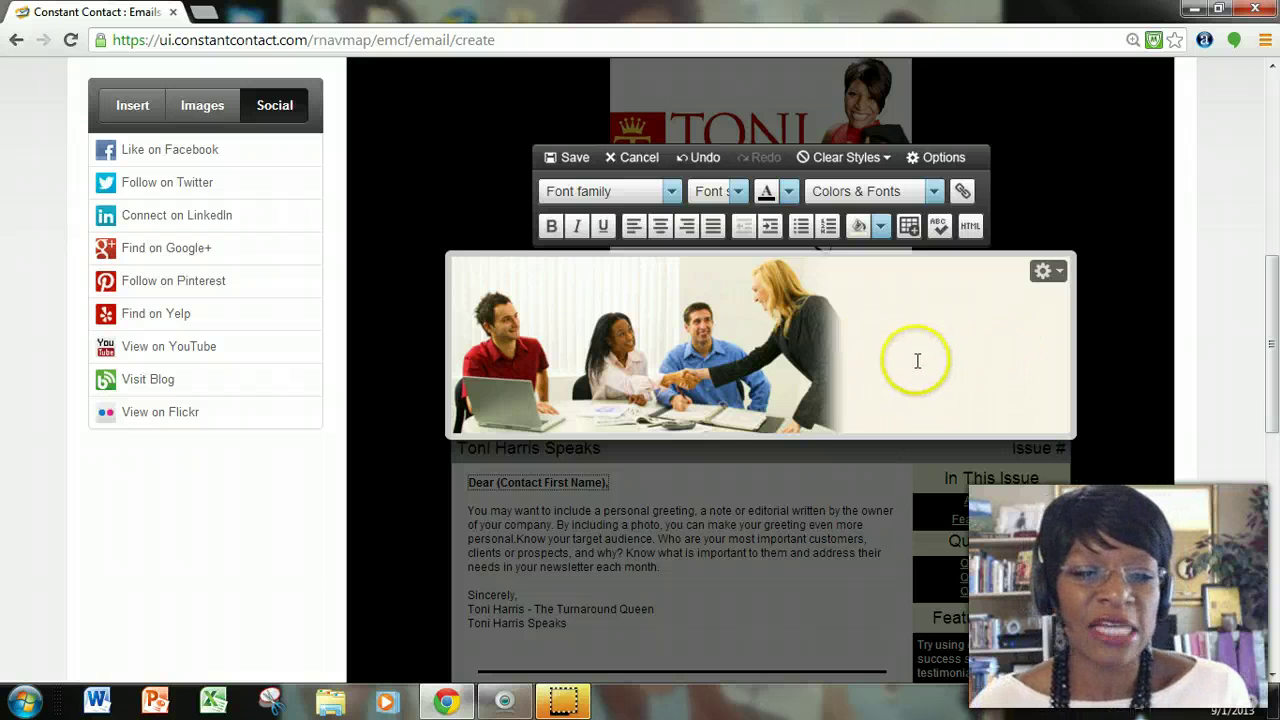
click(576, 158)
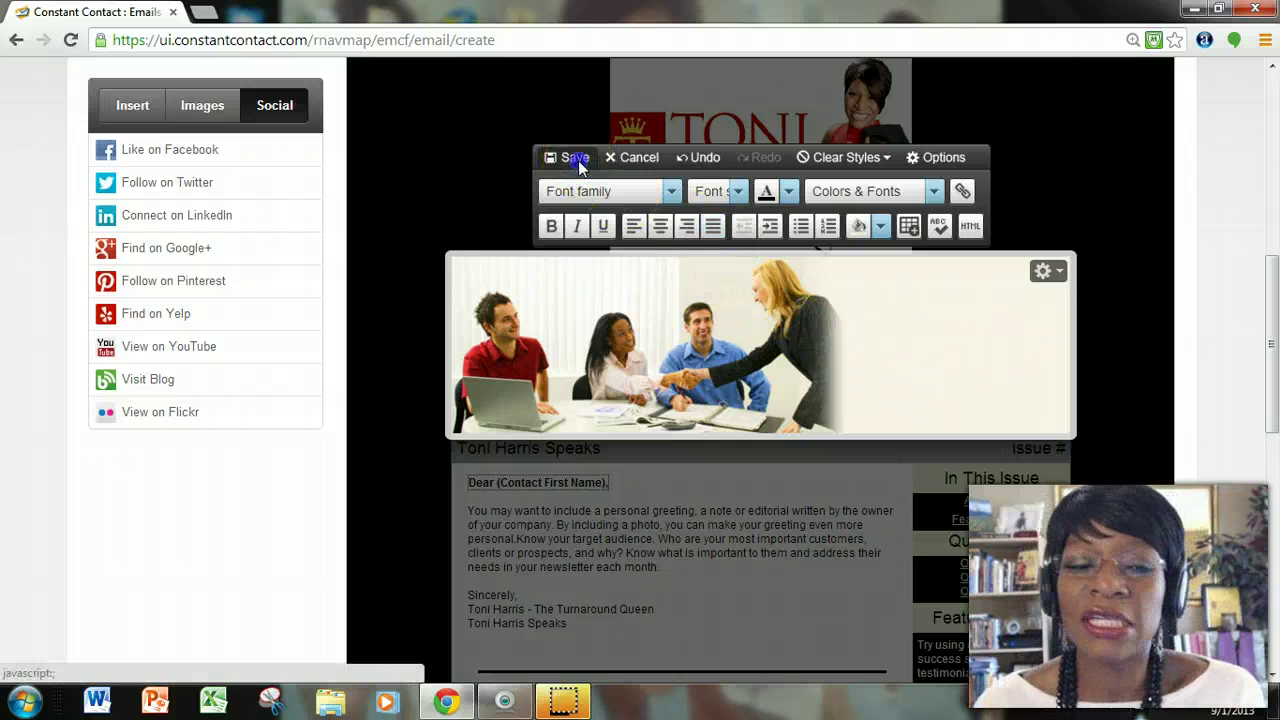
click(870, 471)
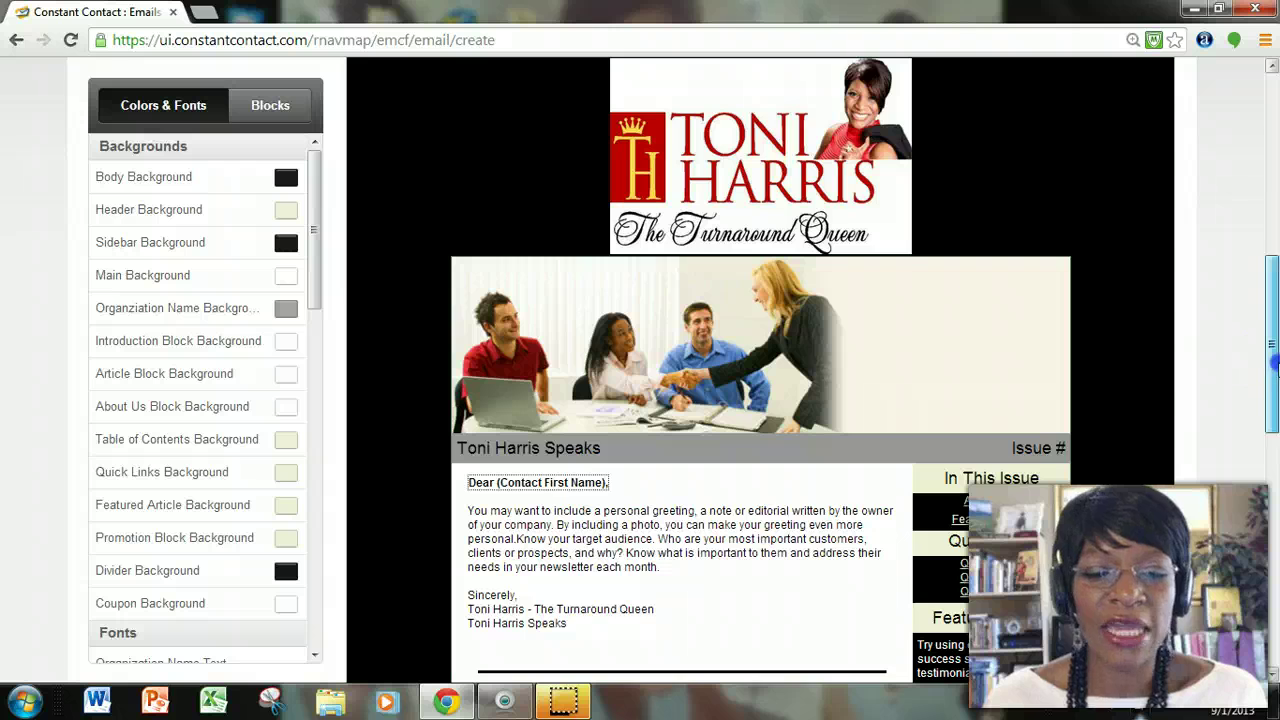
drag(1266, 357, 1273, 418)
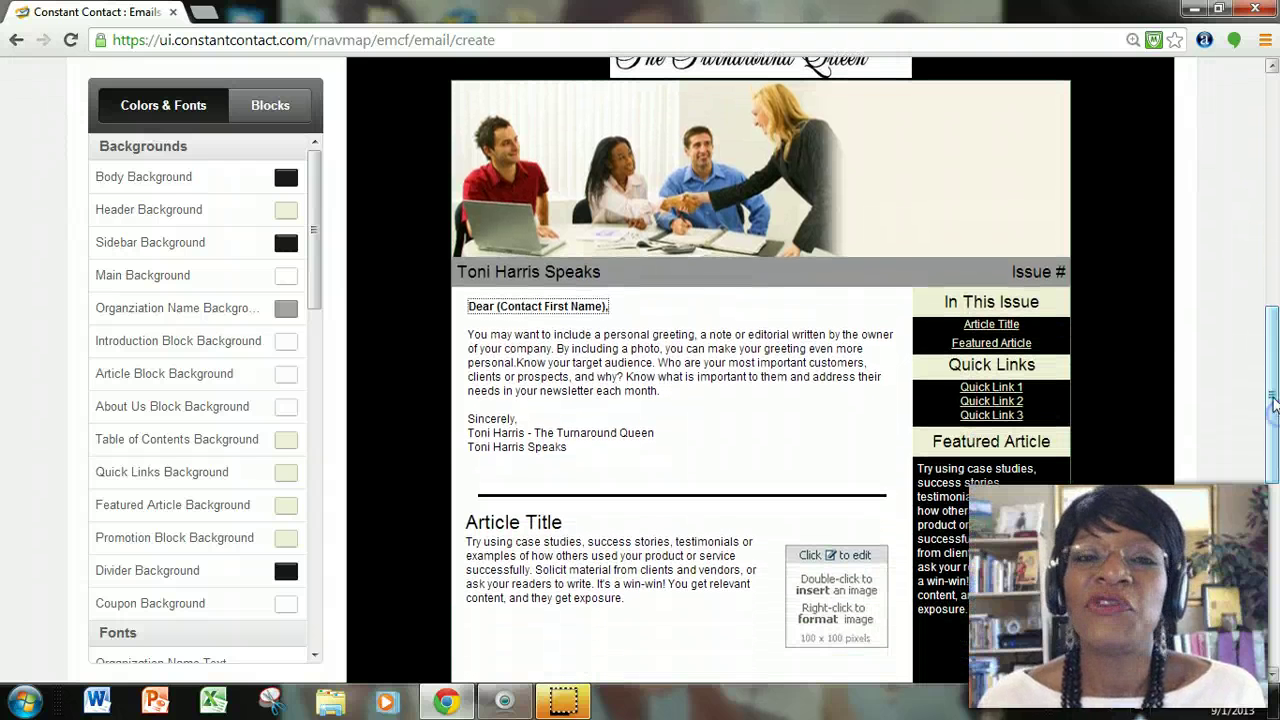
mouse_move(775, 175)
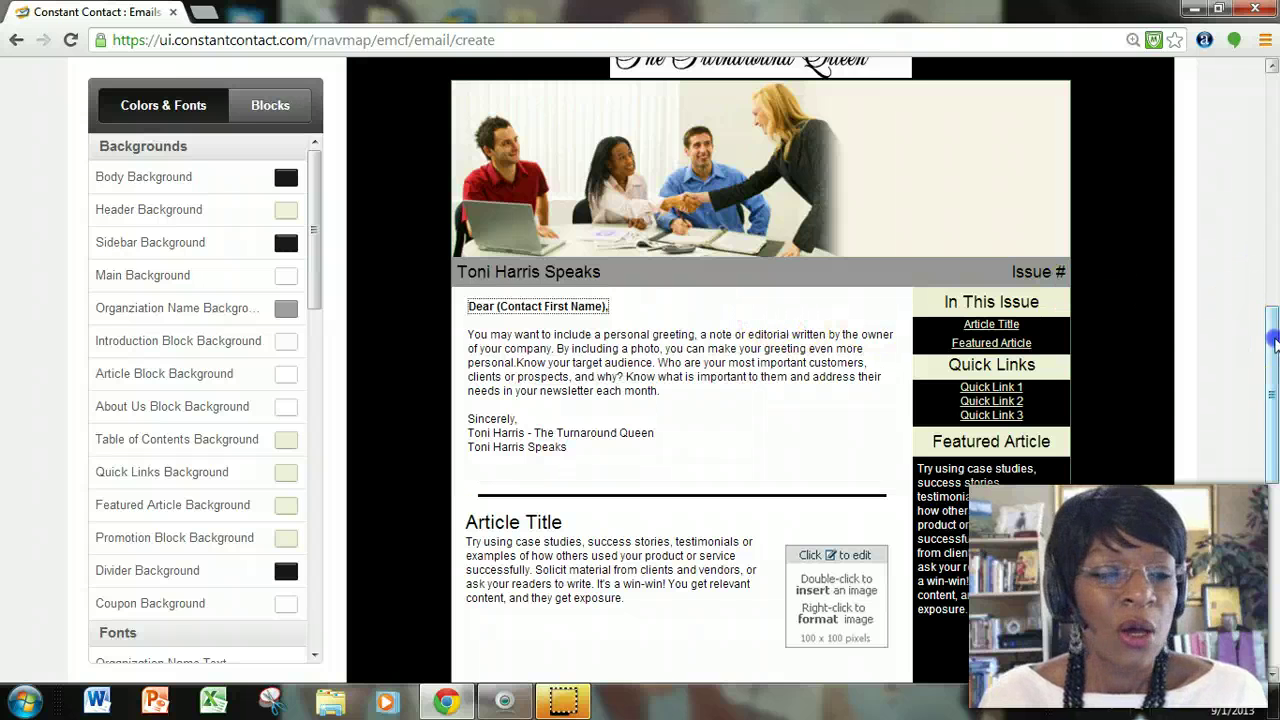
drag(1273, 343, 1273, 346)
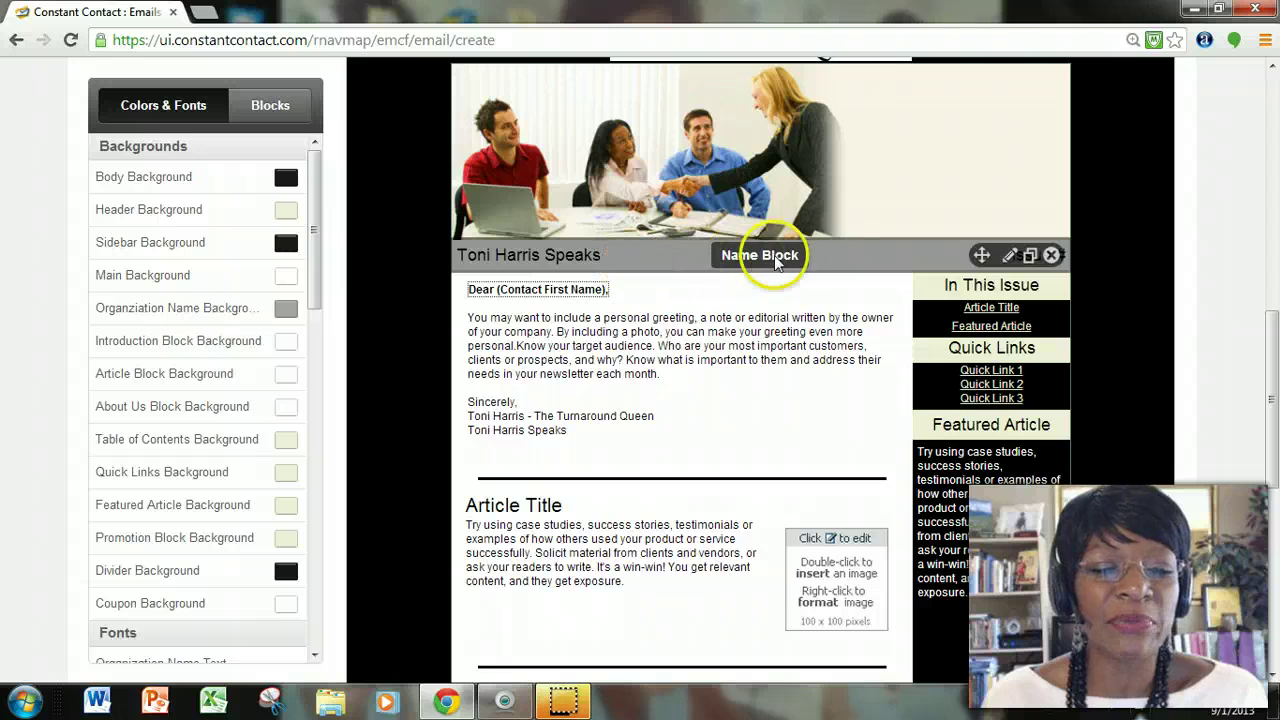
drag(1272, 344, 1272, 330)
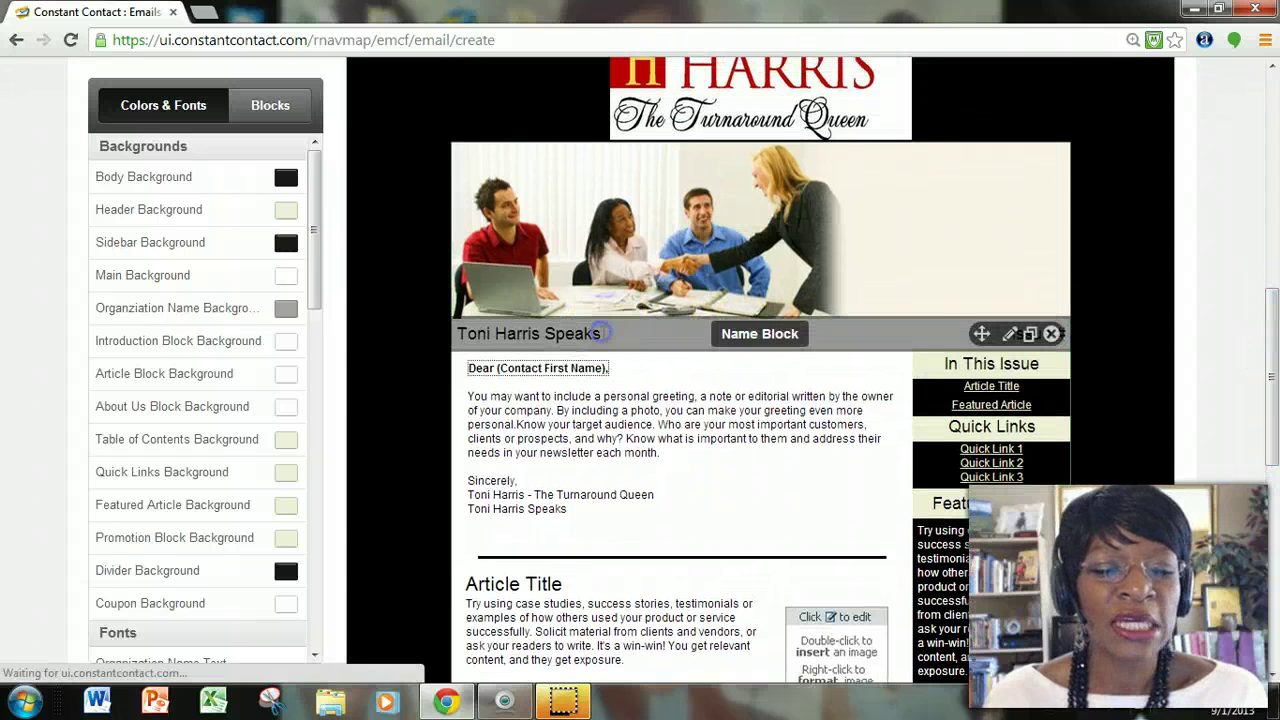
Change the name bar to 'Toni Harris Speaks Newsletter' with 'Issue # 1' and save.
click(602, 336)
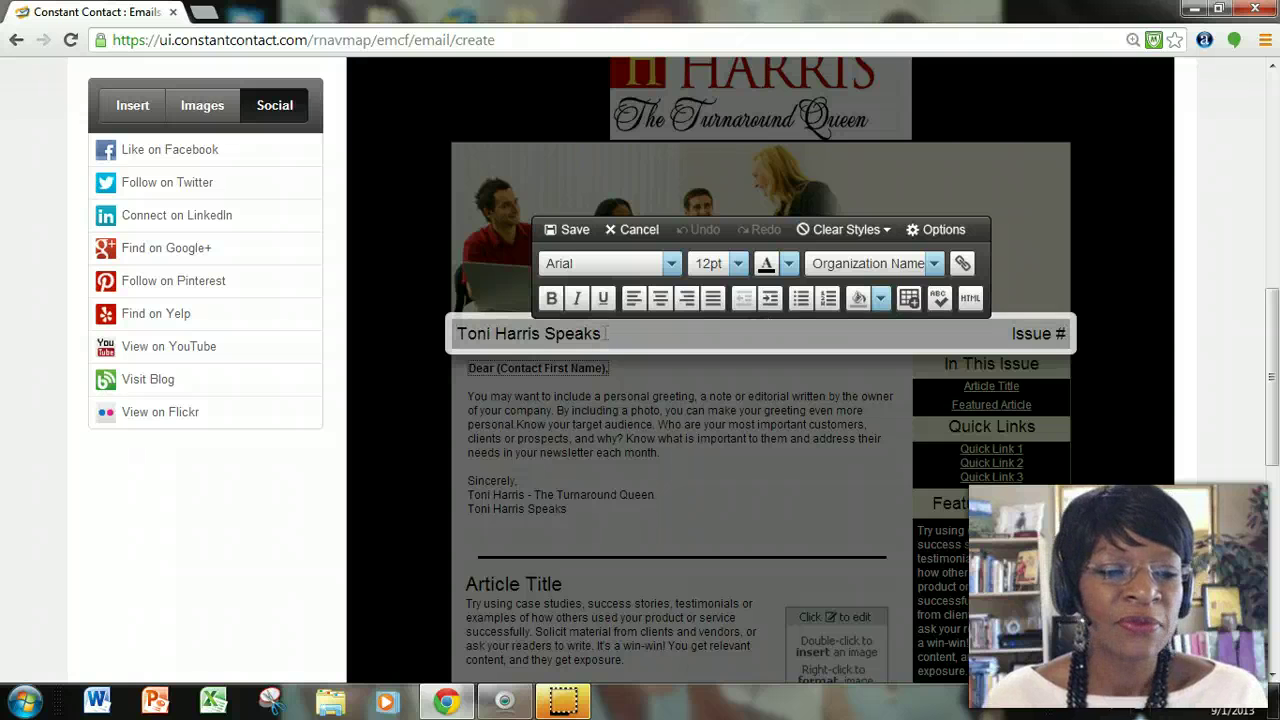
click(608, 337)
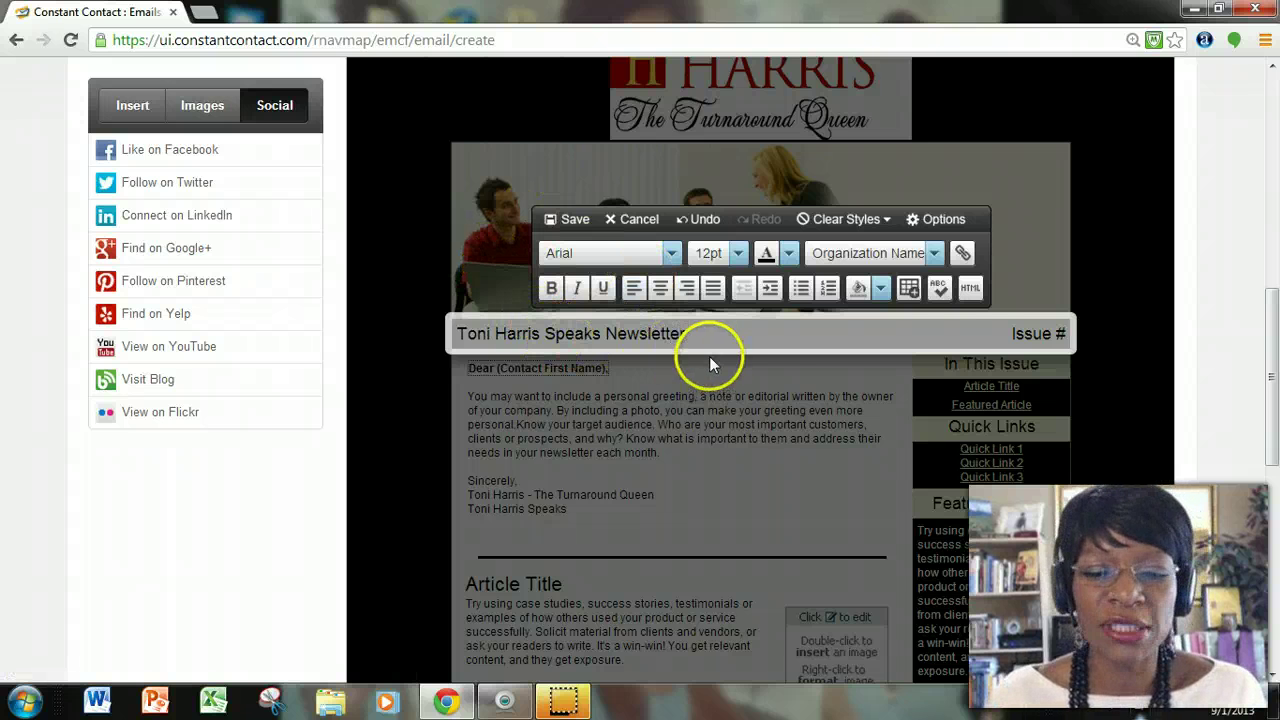
click(1065, 334)
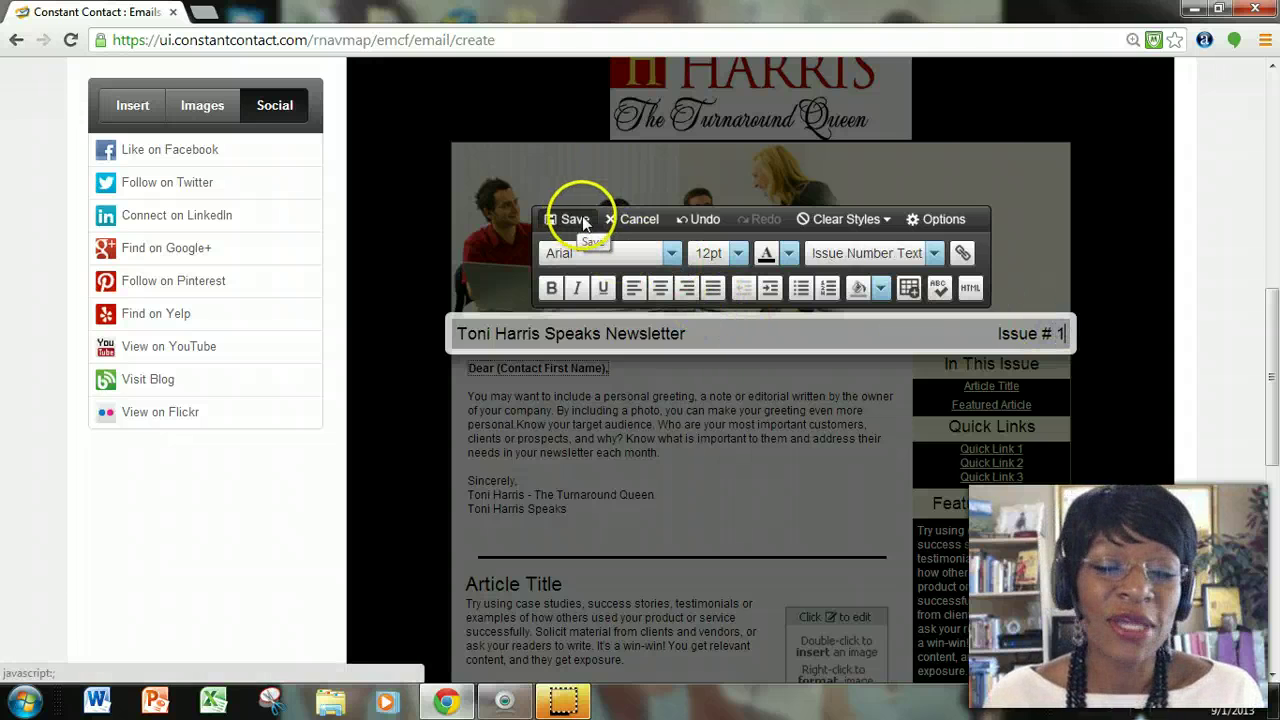
click(578, 220)
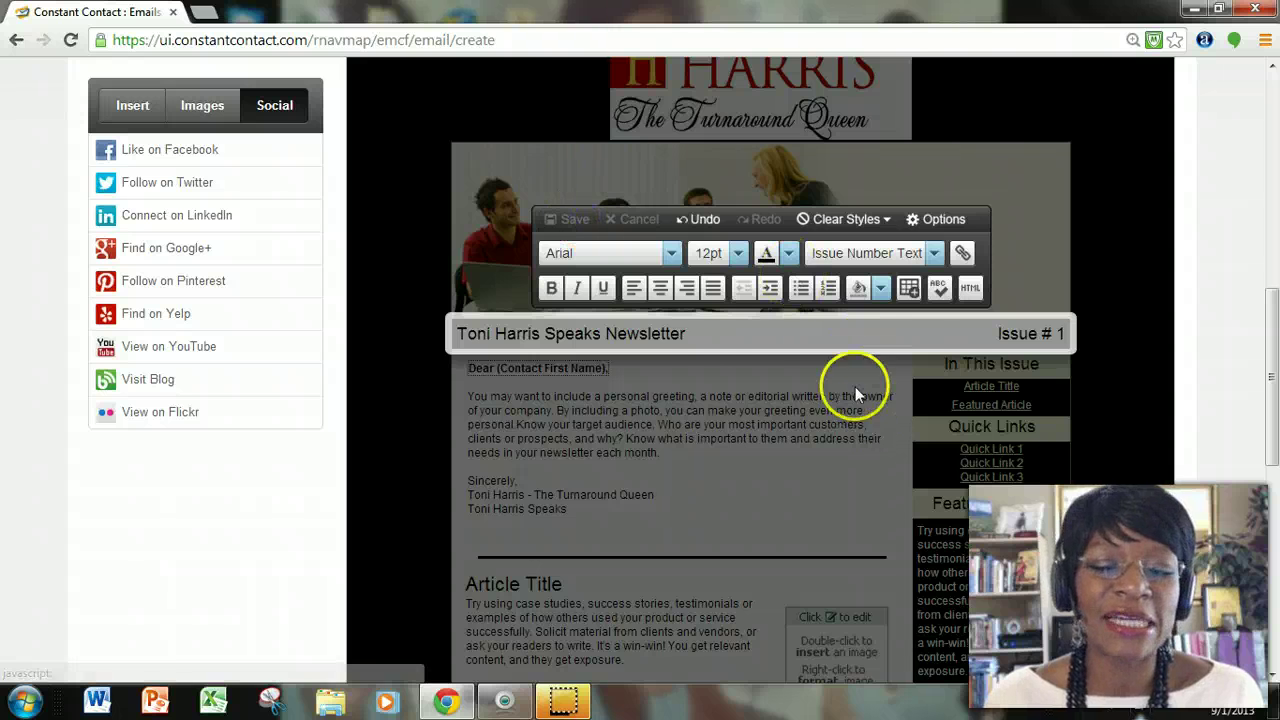
click(706, 362)
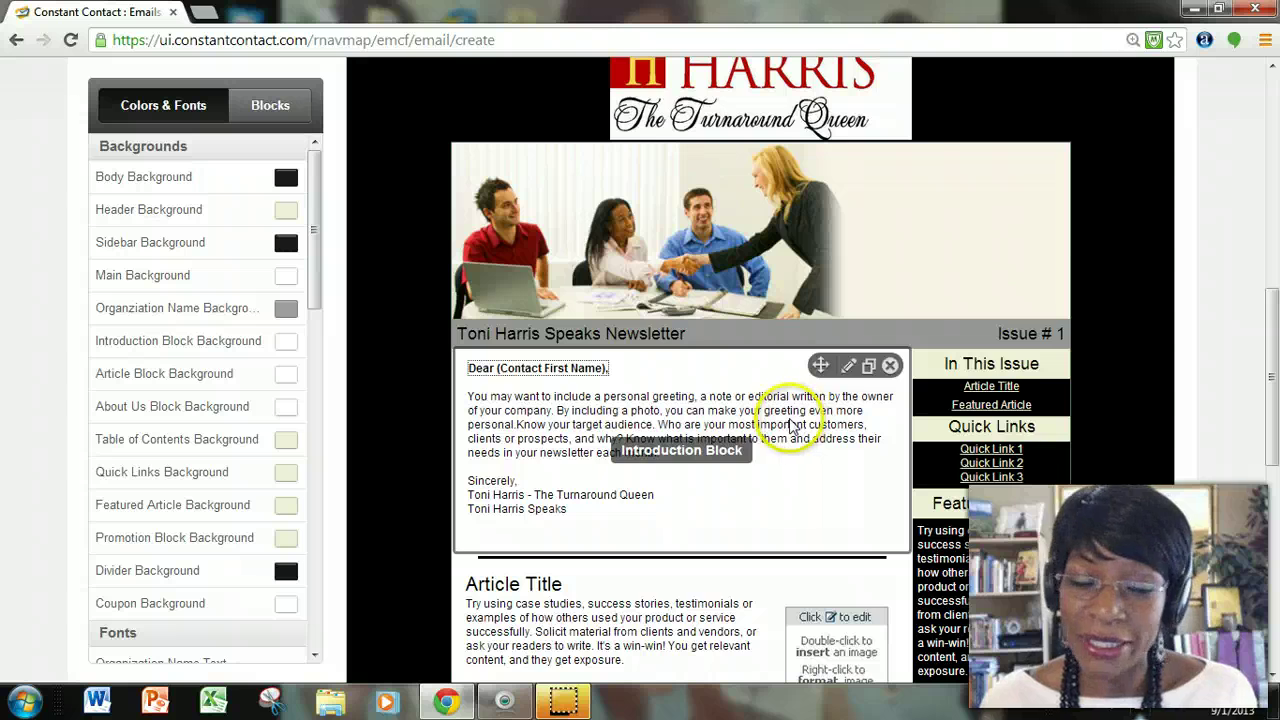
scroll(748, 396, down, 1)
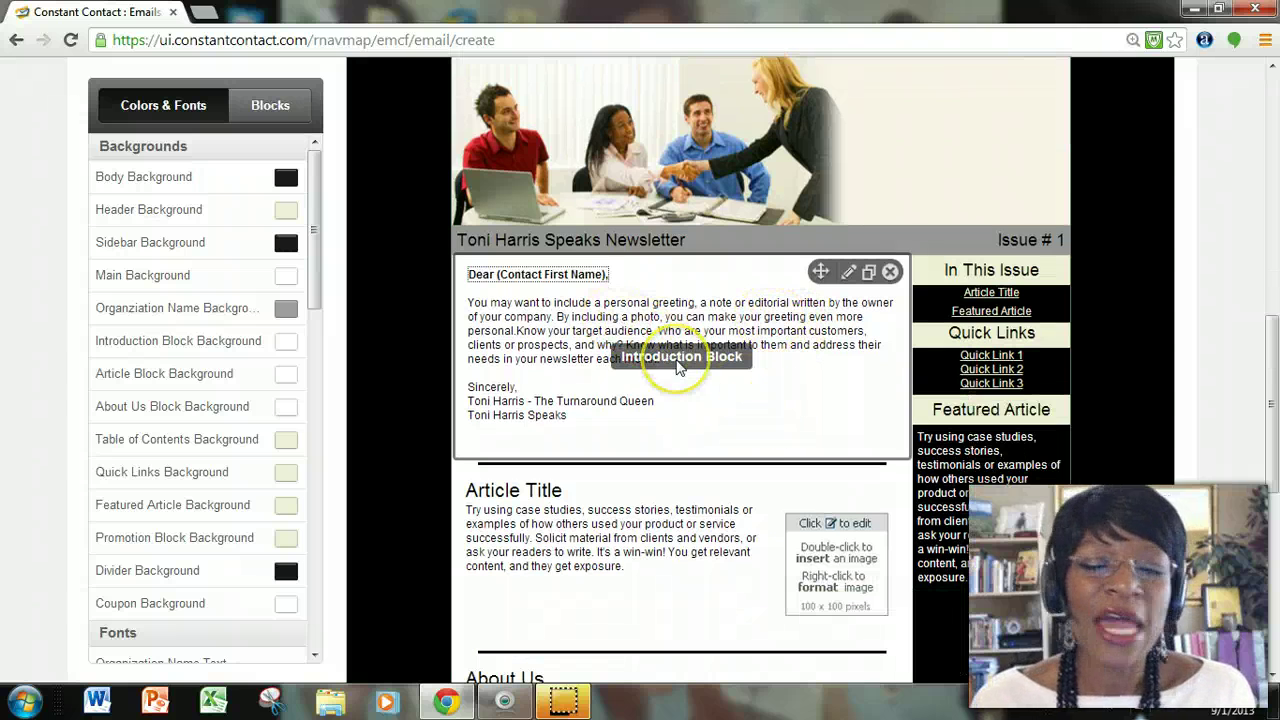
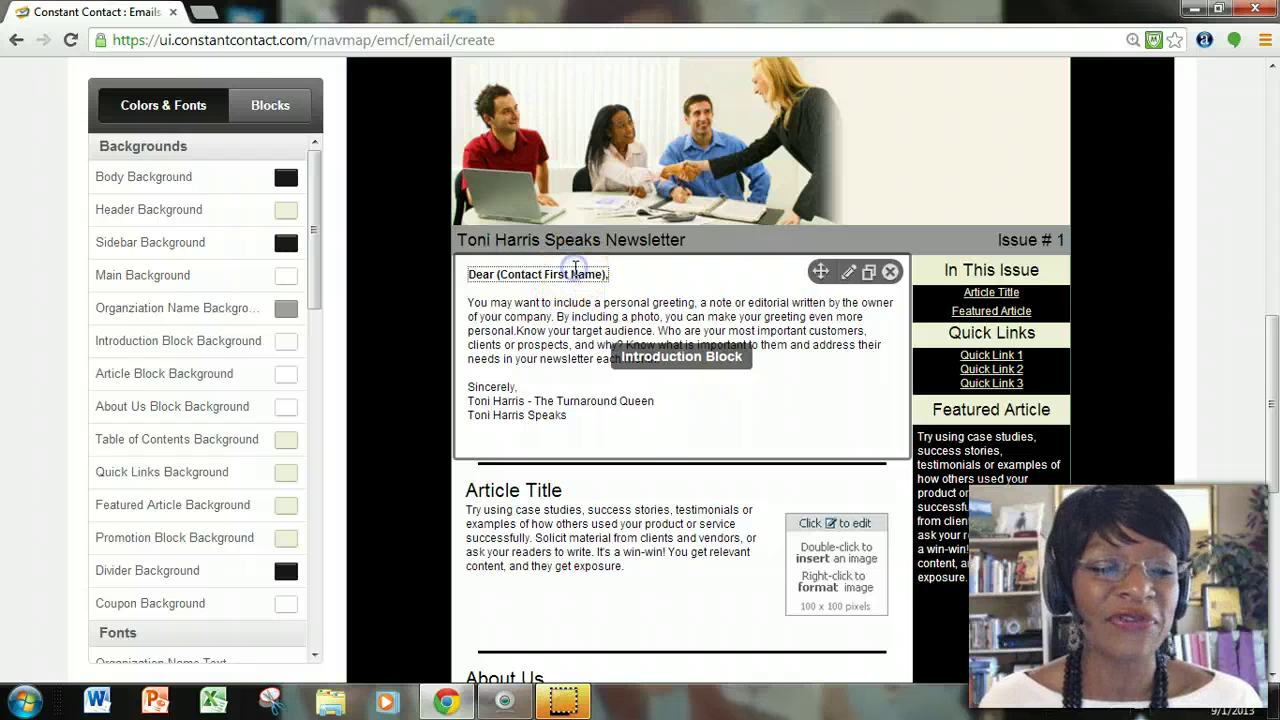
Delete the introduction's placeholder greeting and the empty lines above it.
double_click(578, 277)
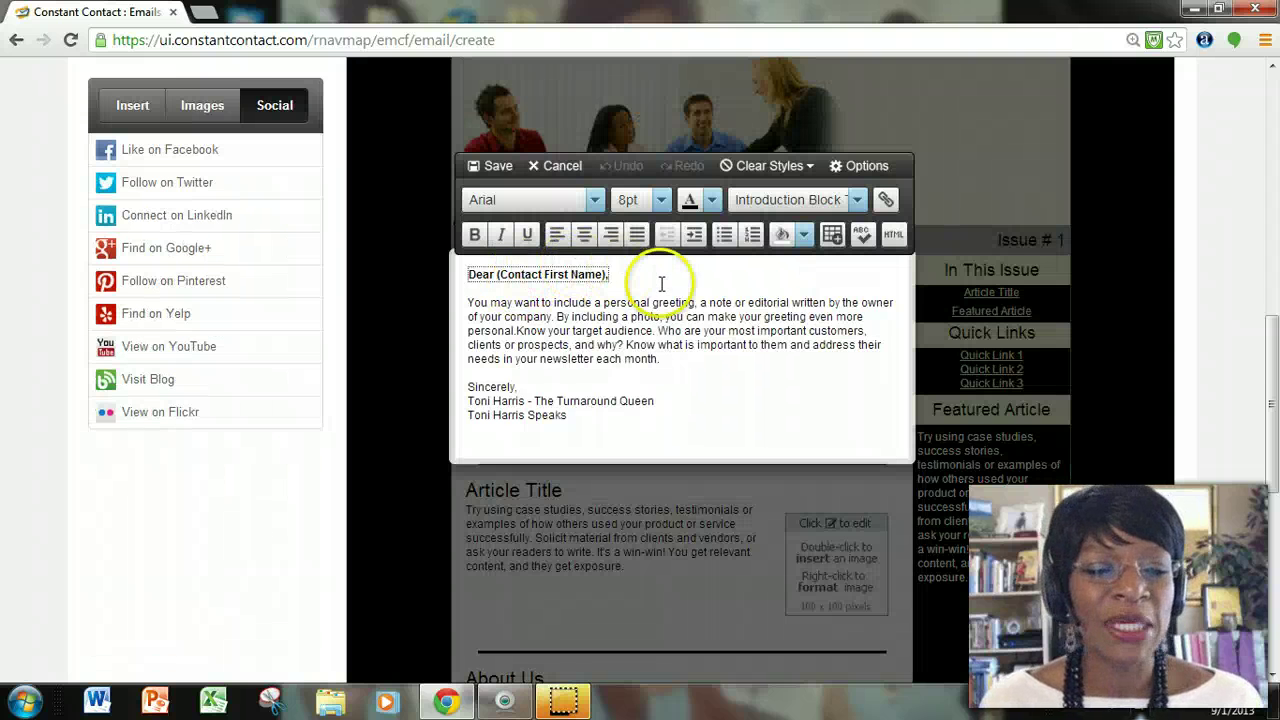
drag(612, 275, 455, 268)
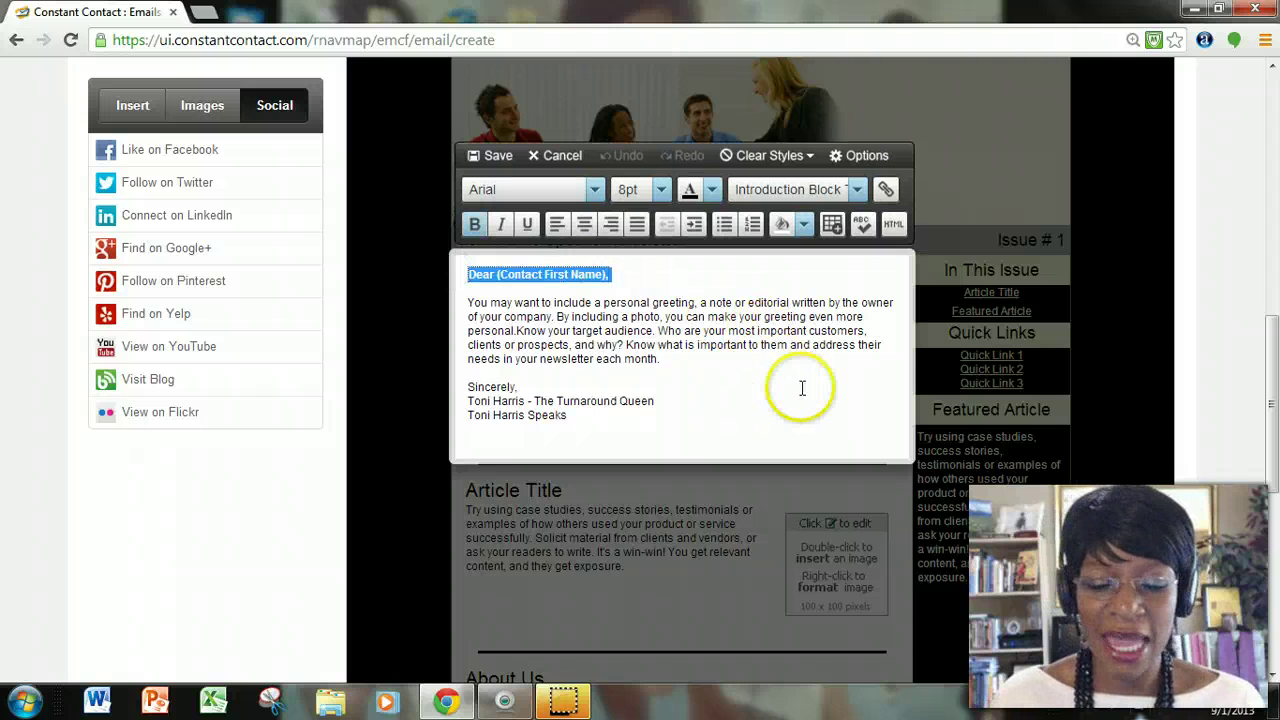
key(Delete)
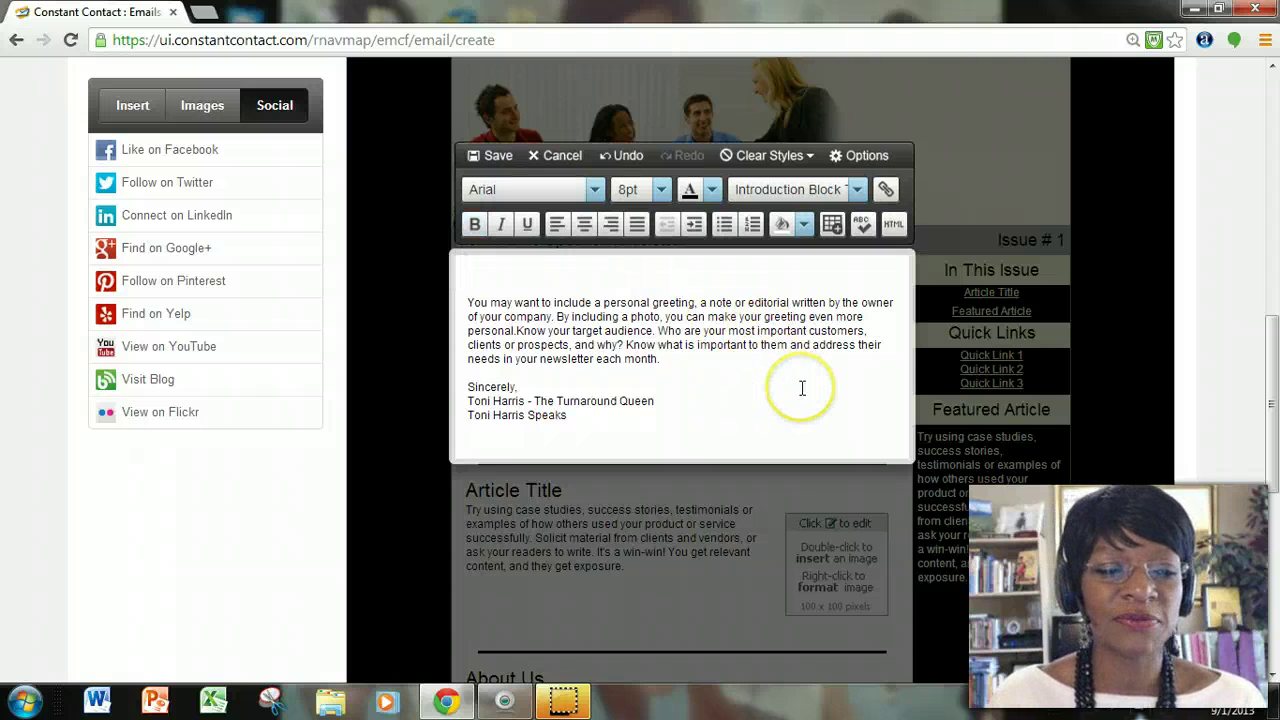
key(Delete)
key(Delete)
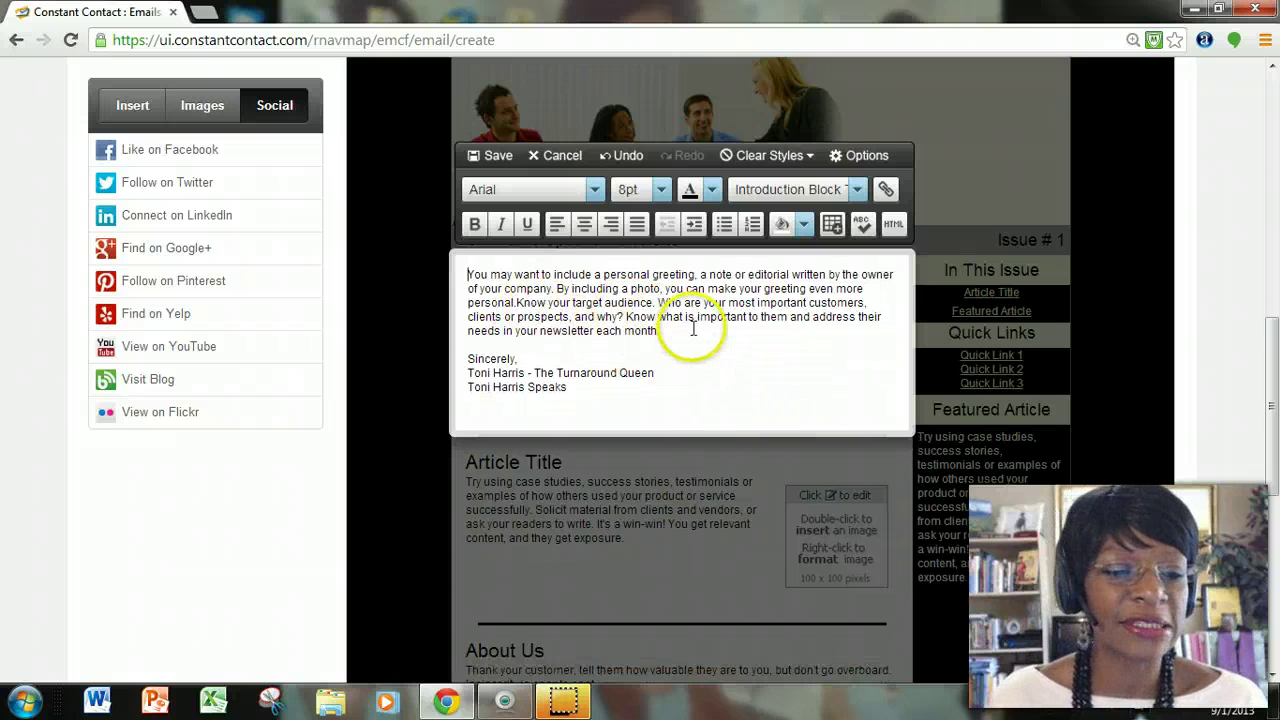
Replace the placeholder paragraph with the welcome text and add blank lines before the sign-off.
drag(693, 328, 462, 262)
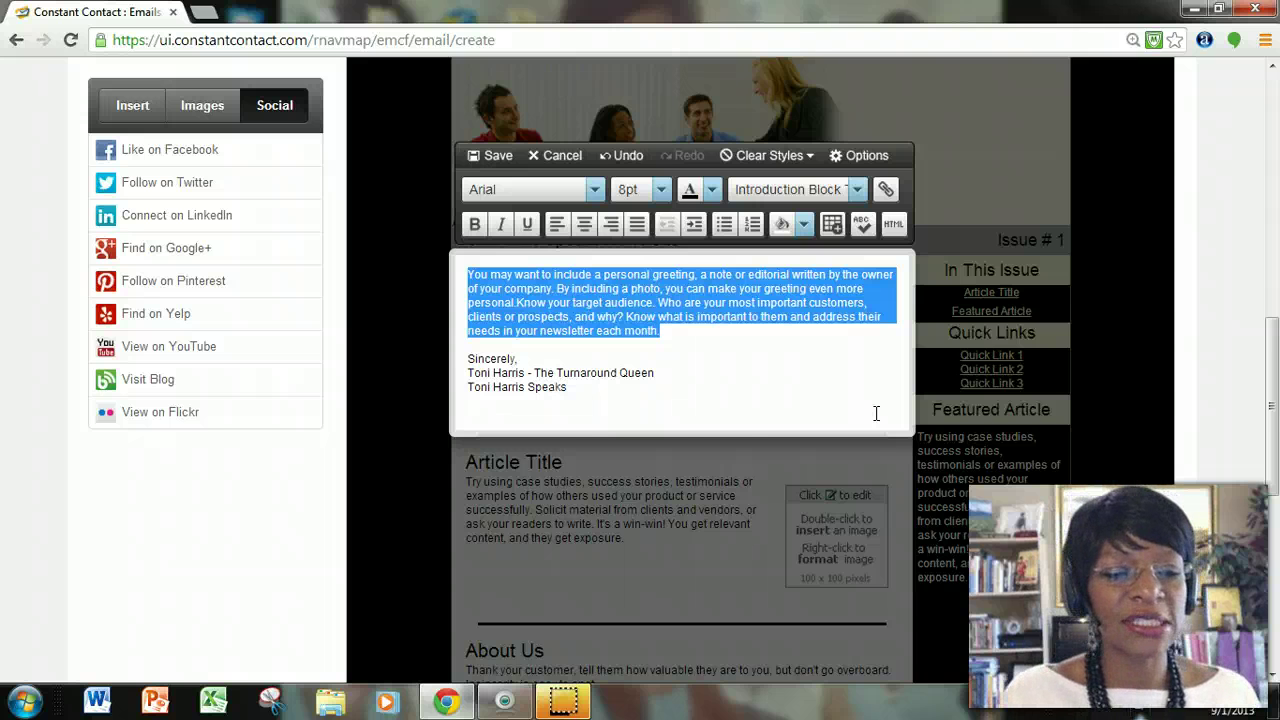
text(This )
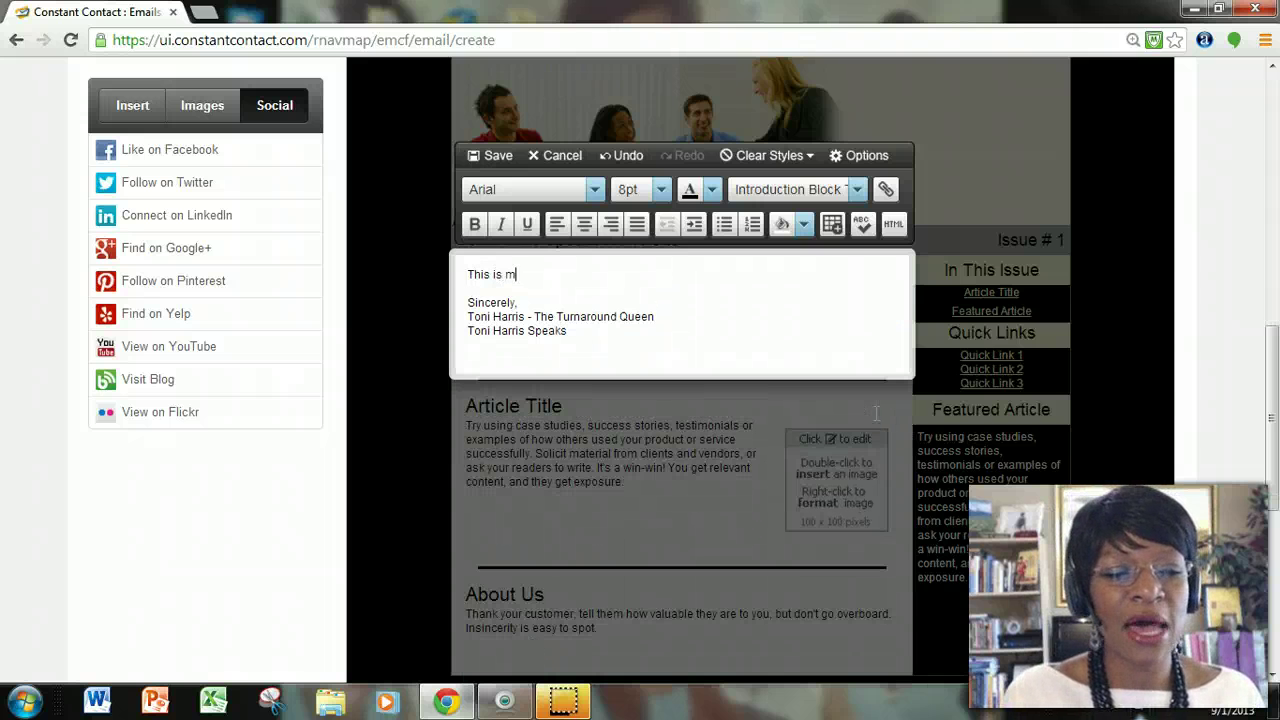
text(is my first newsletter and I'm excited to bring)
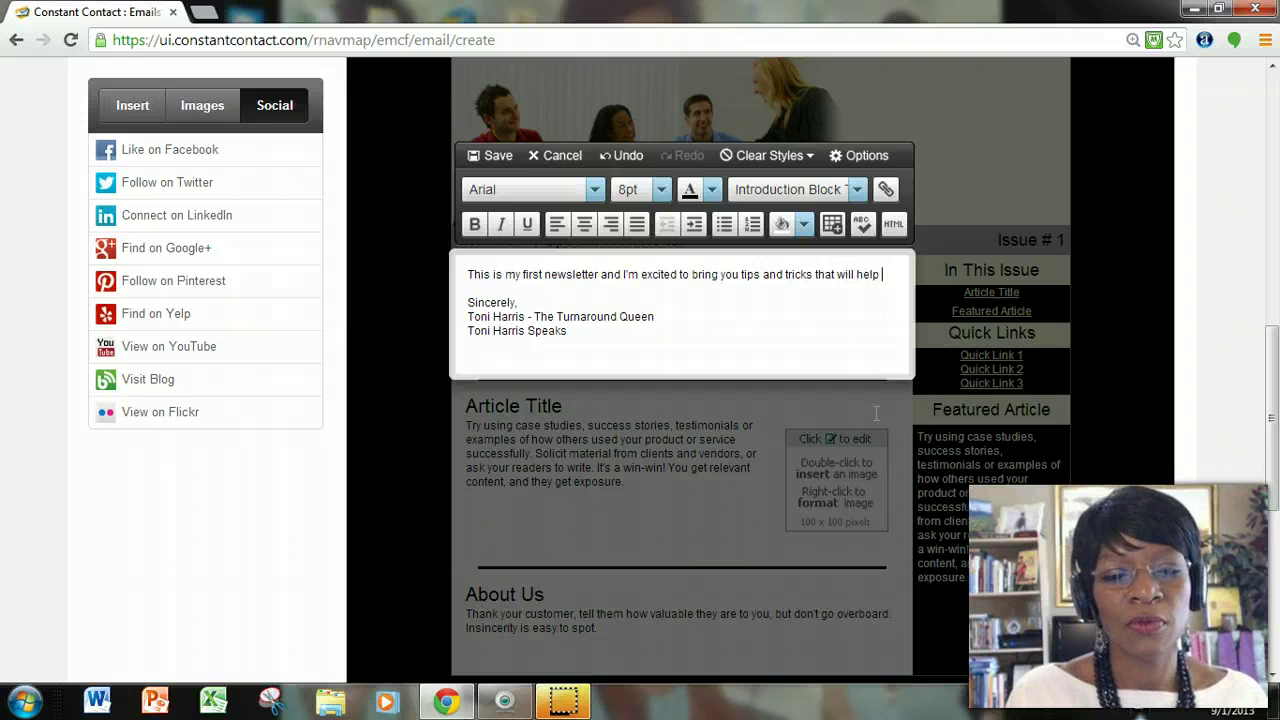
text(you)
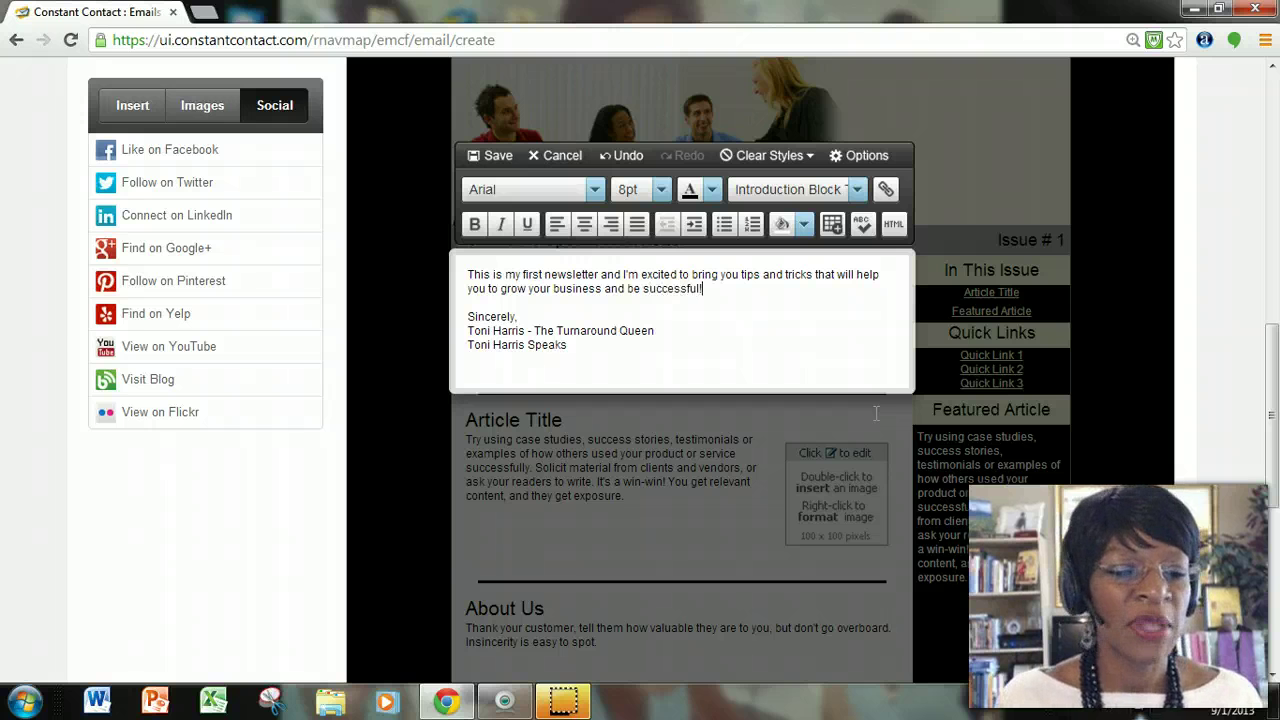
key(Return)
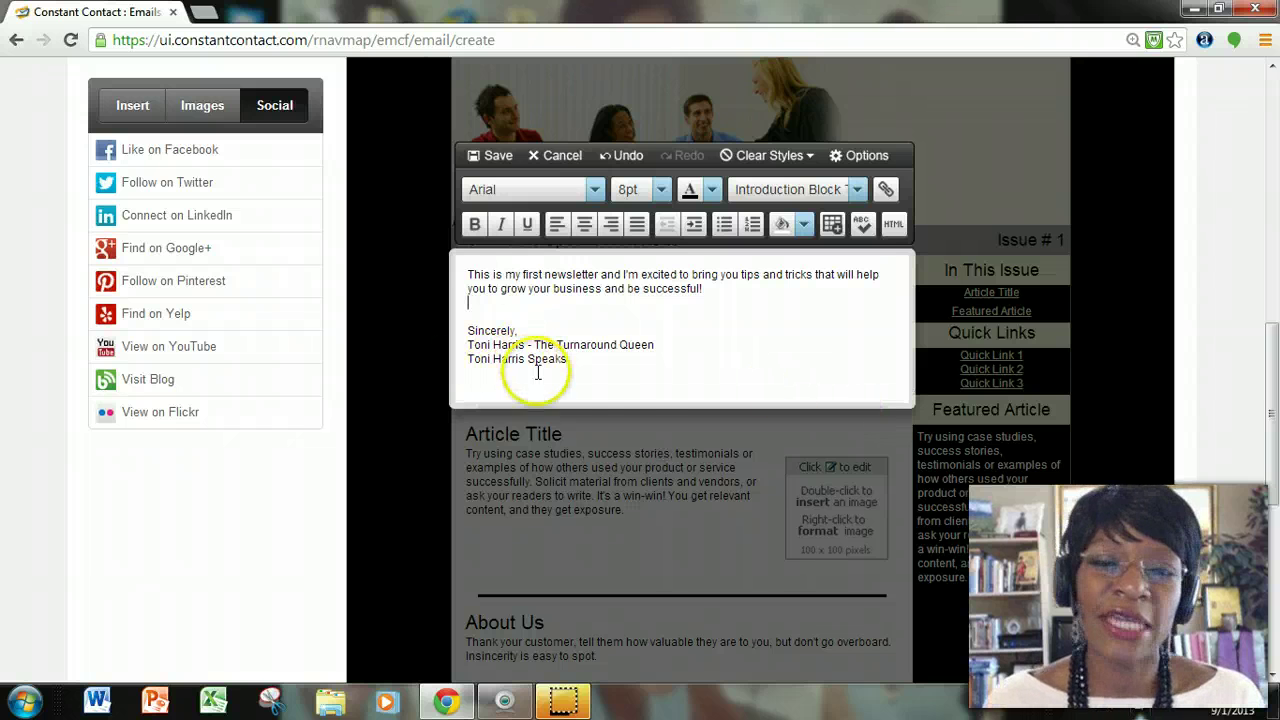
click(630, 370)
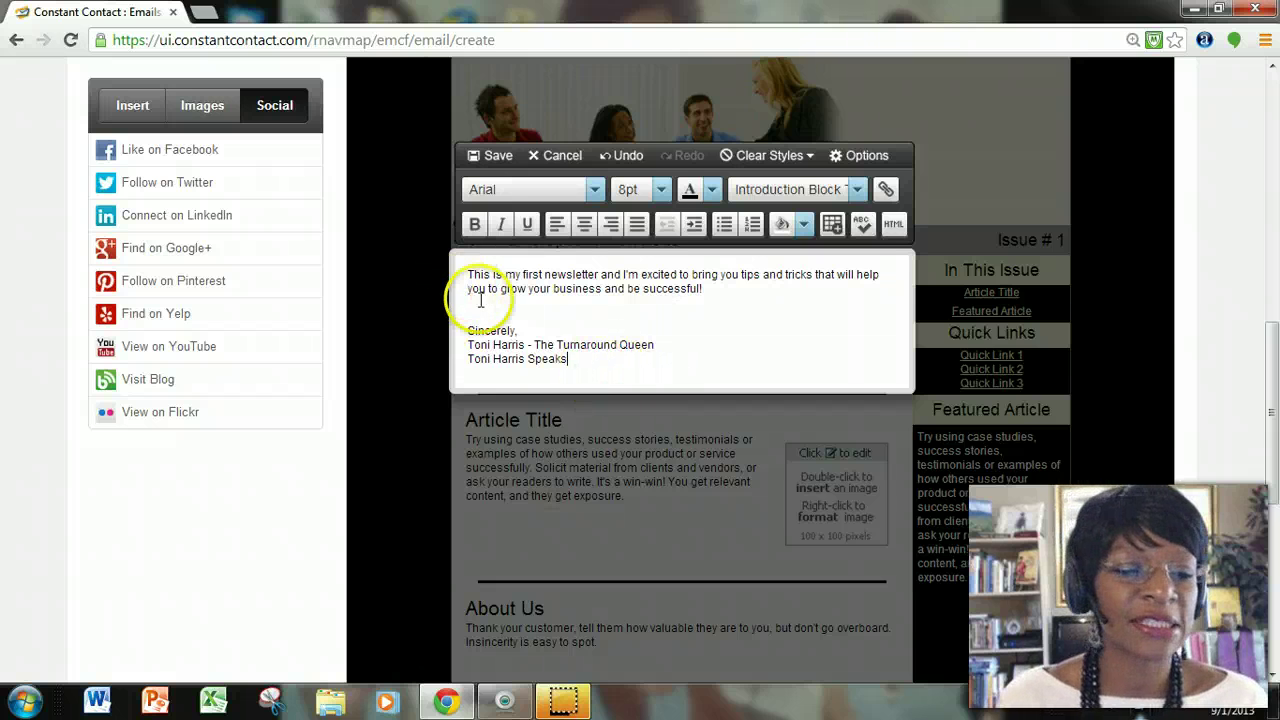
click(464, 302)
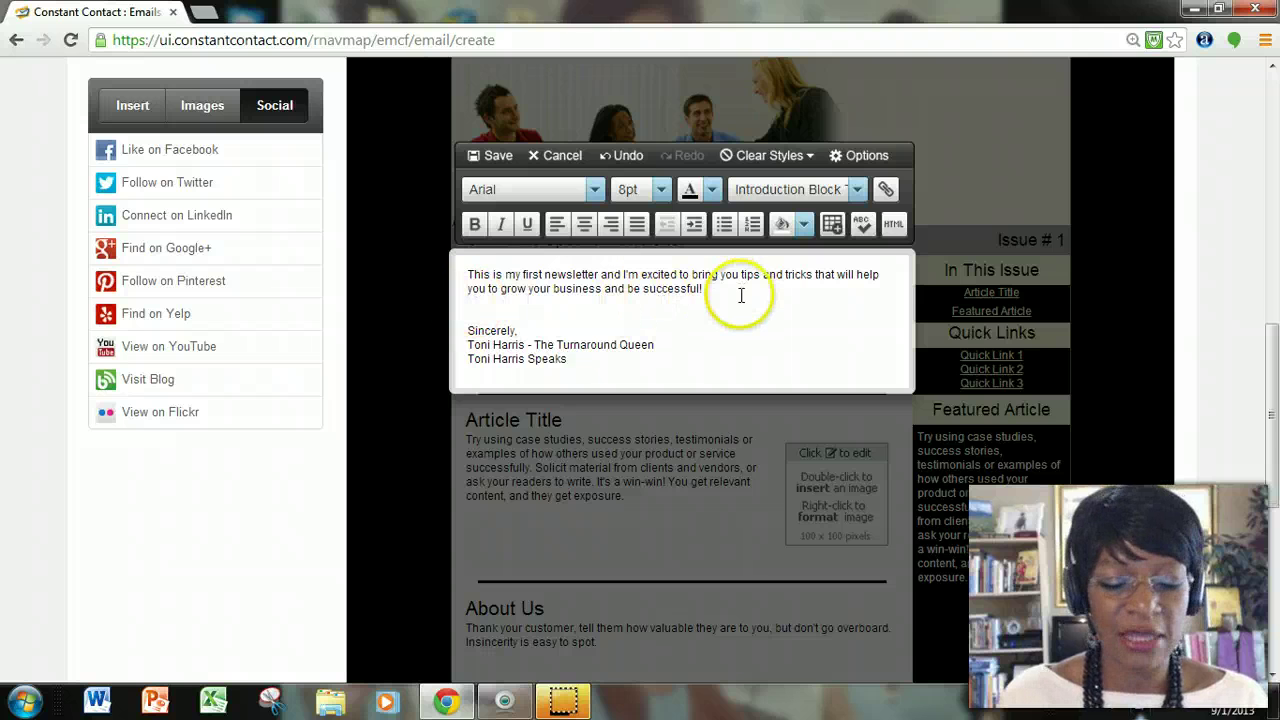
key(Return)
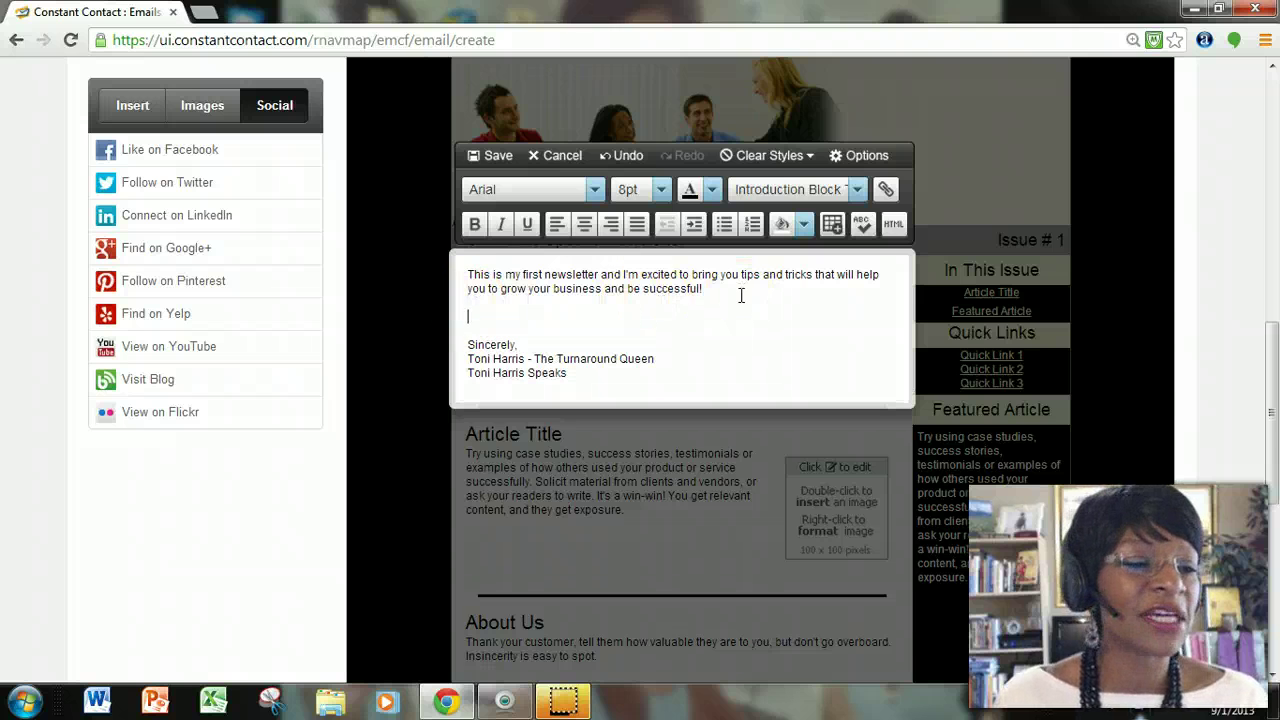
click(134, 106)
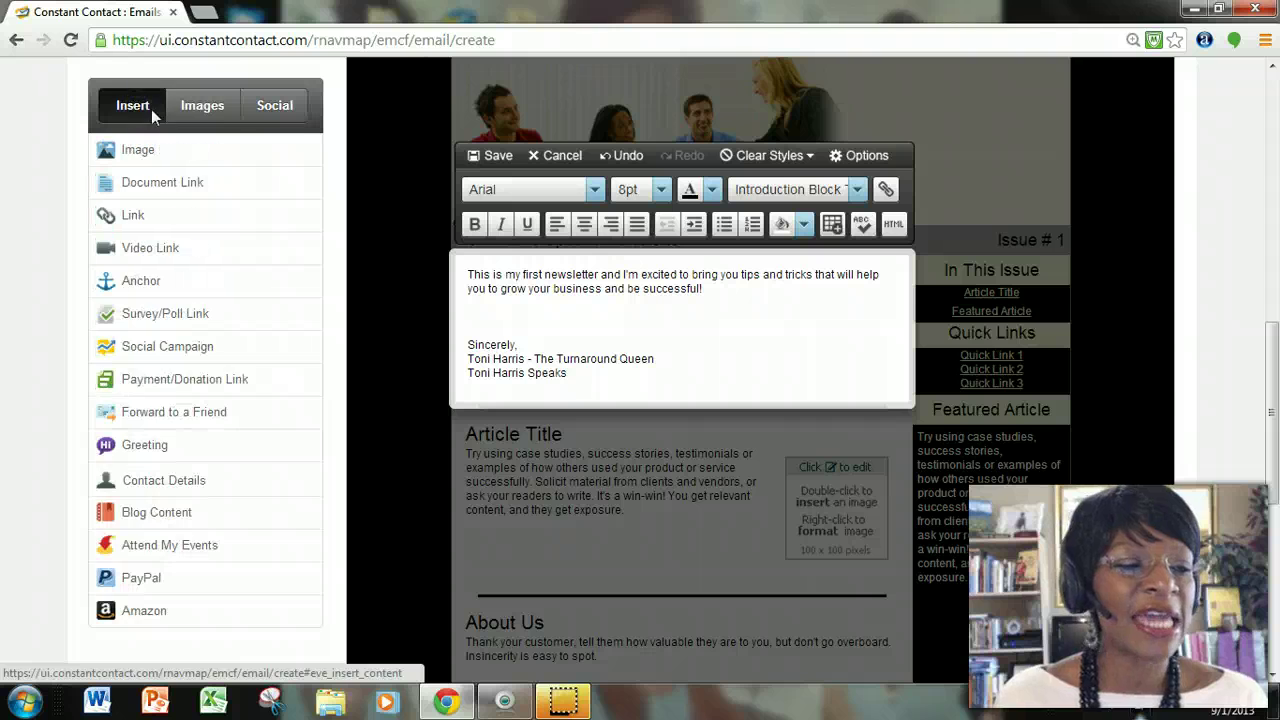
Insert image001.jpg from My Library above 'Sincerely,' in the introduction.
click(202, 105)
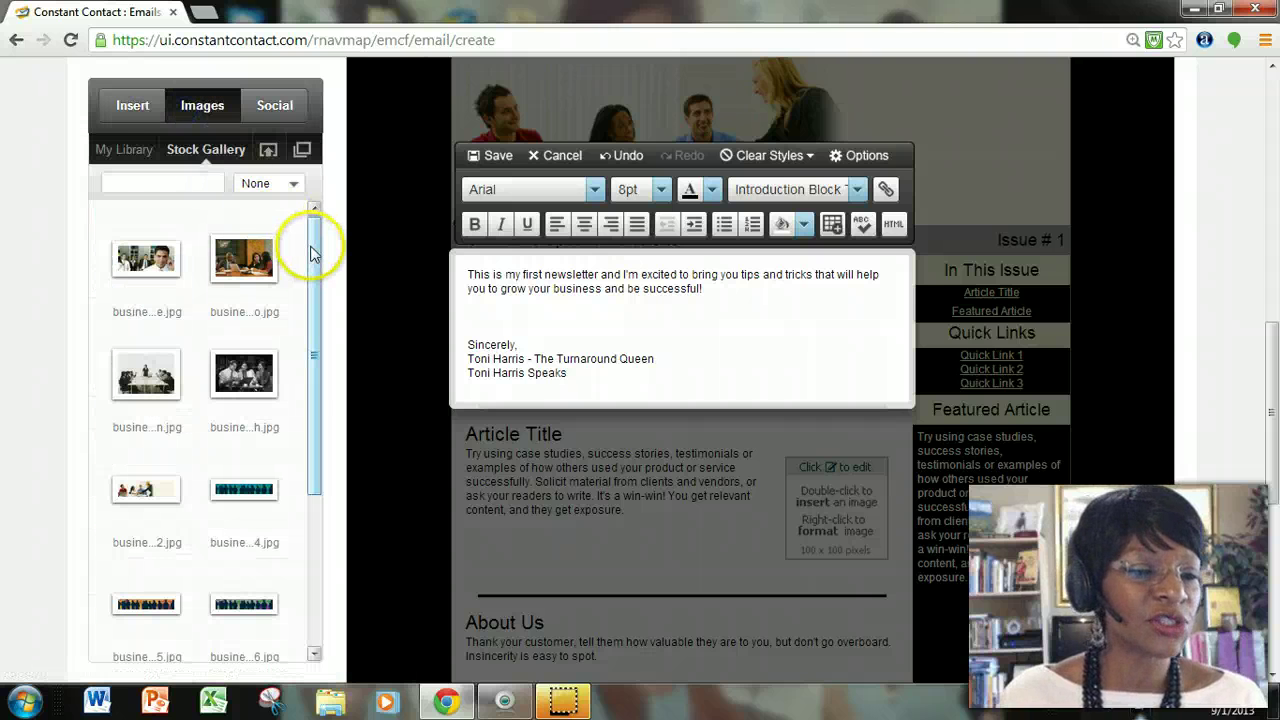
click(312, 237)
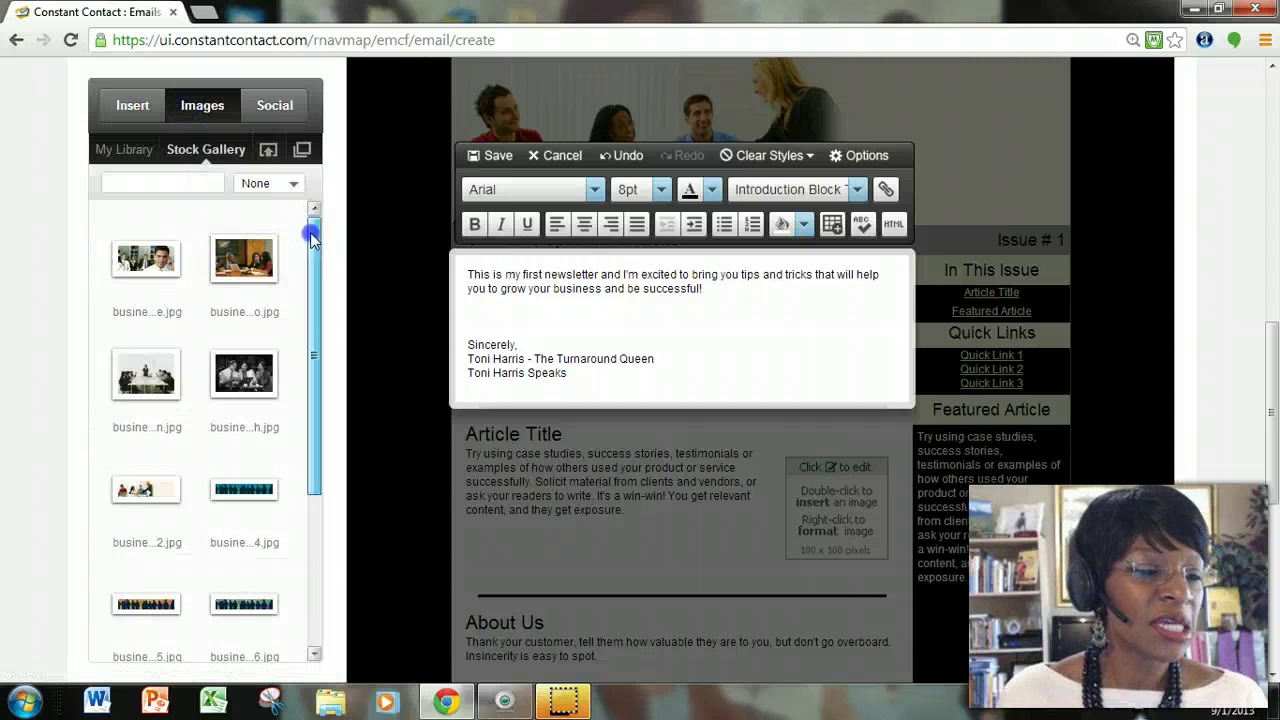
click(130, 150)
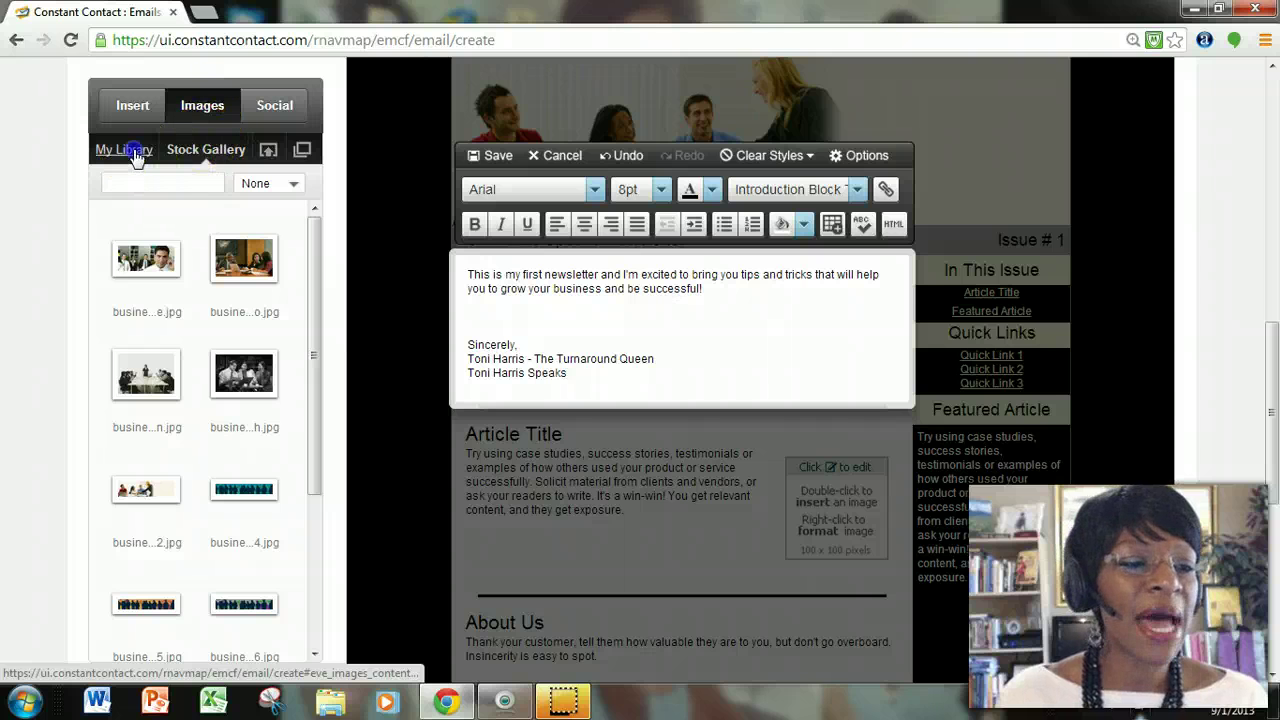
drag(310, 230, 306, 410)
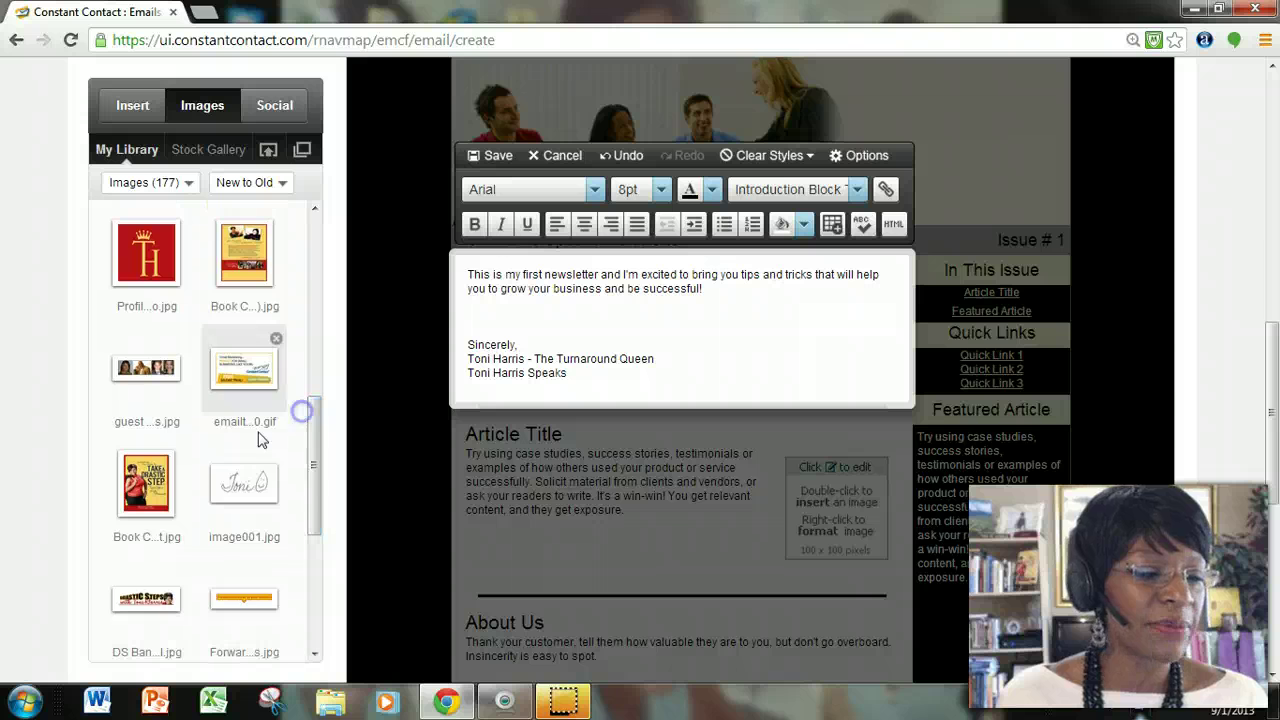
mouse_move(240, 487)
mouse_down()
mouse_move(280, 475)
mouse_move(510, 313)
mouse_up()
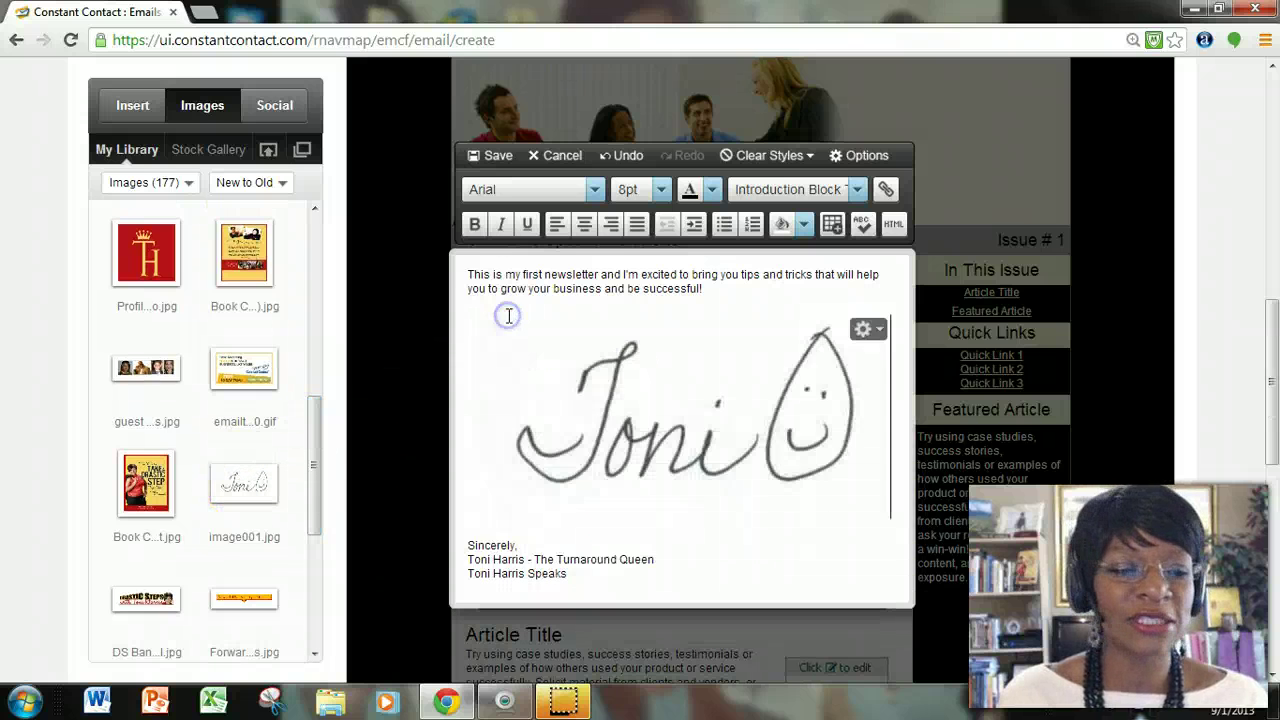
Shrink the signature image, remove the extra empty line, and save the block.
click(816, 466)
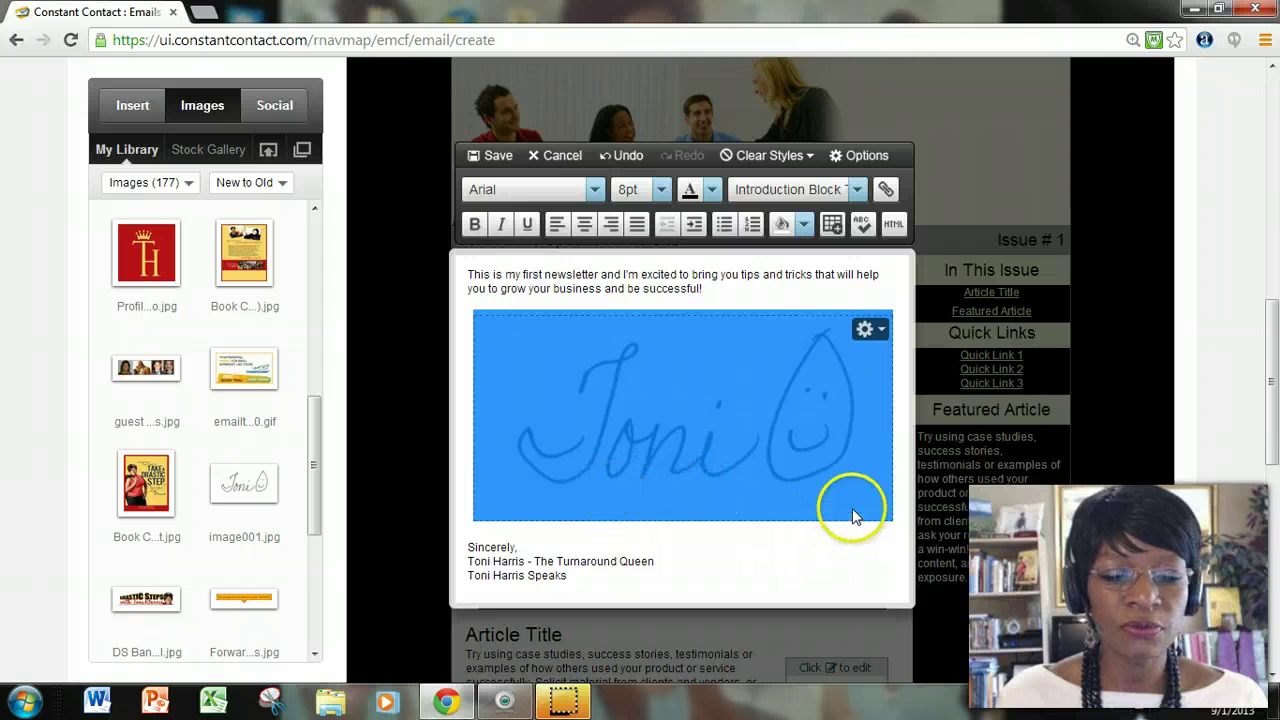
drag(885, 515, 556, 345)
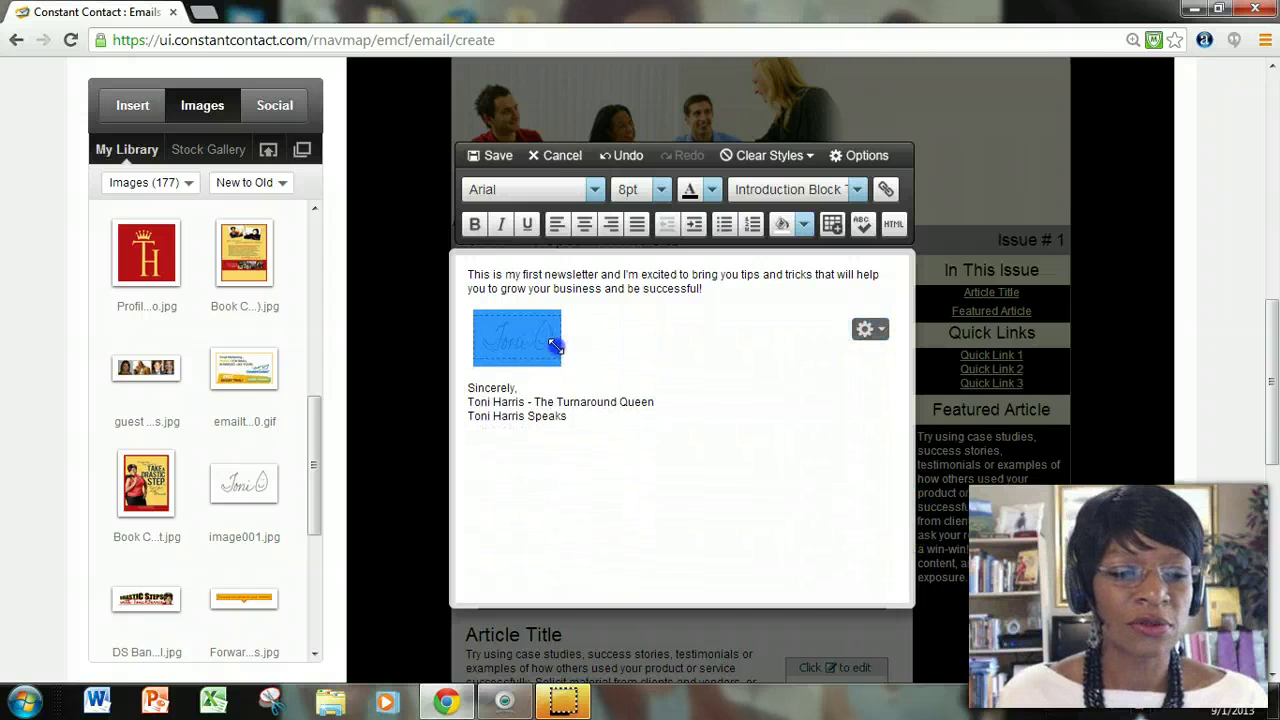
click(726, 366)
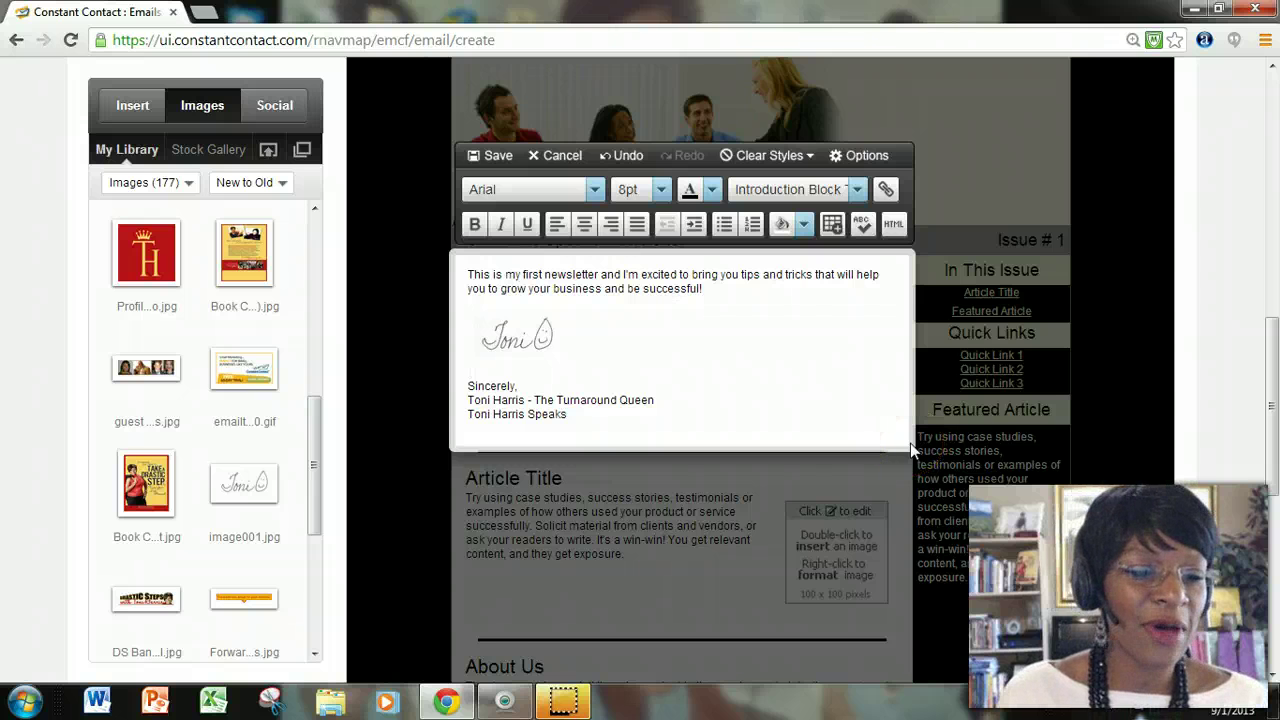
key(Delete)
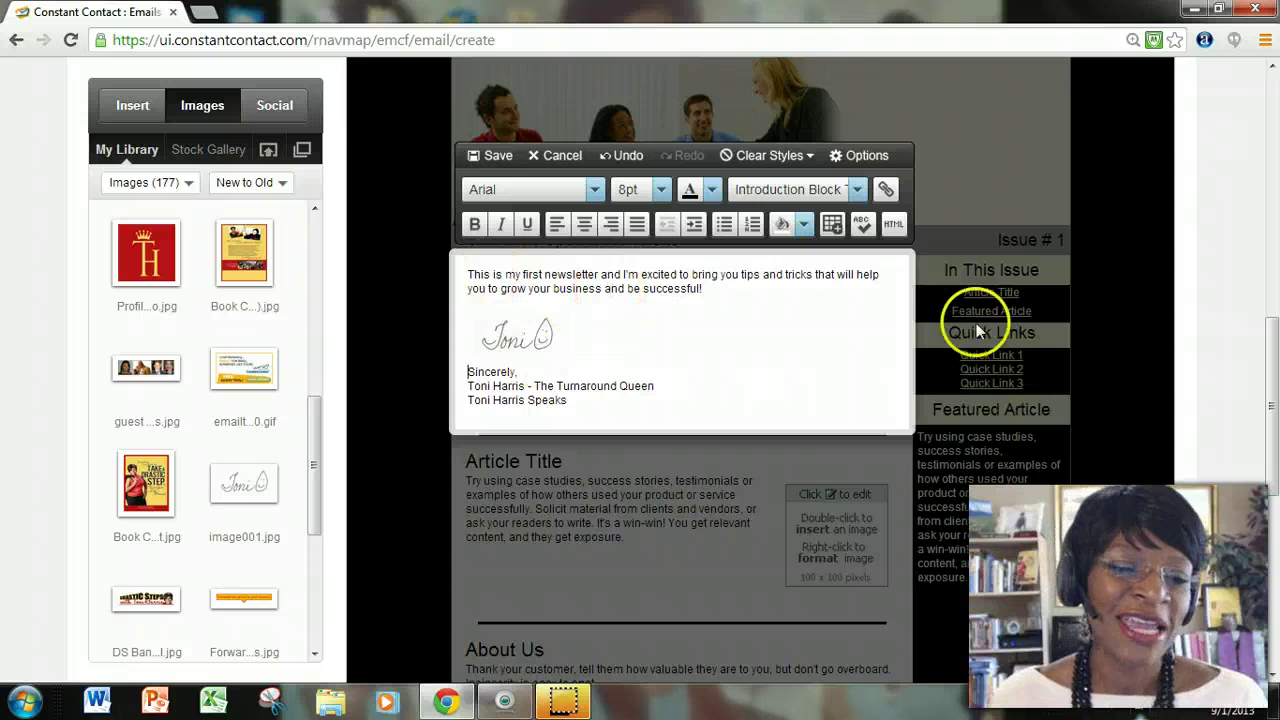
click(731, 356)
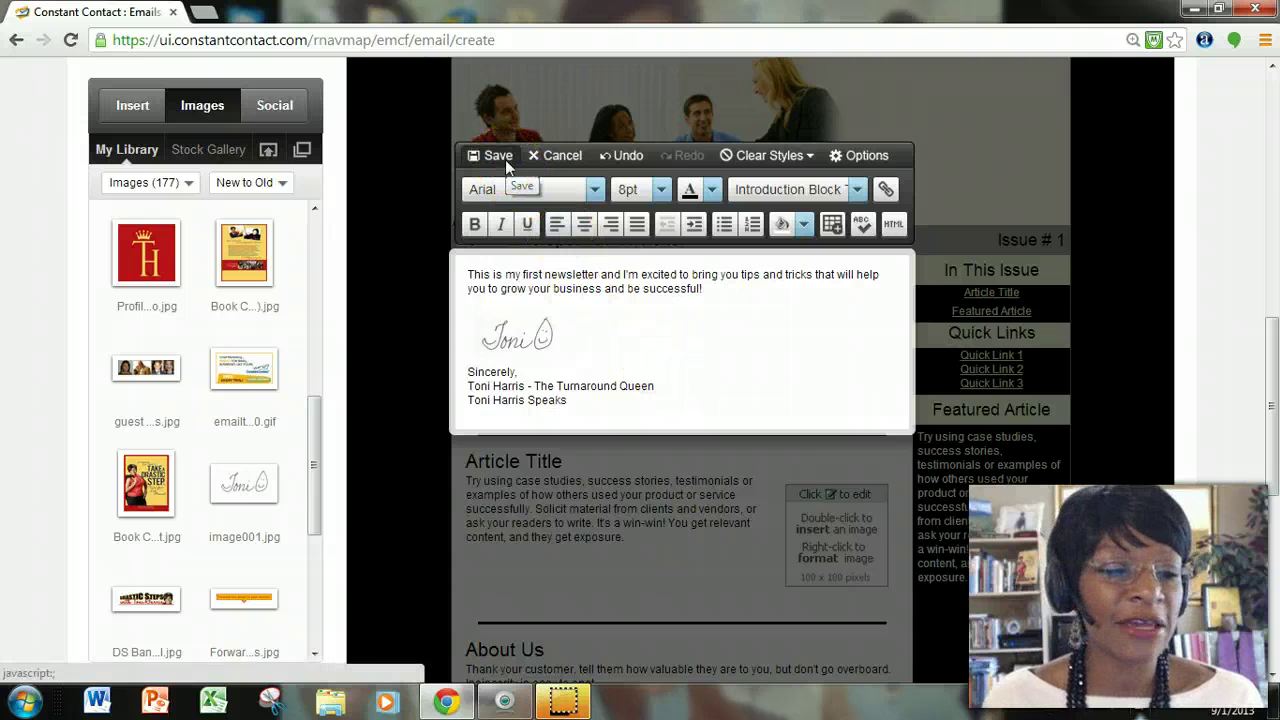
click(505, 160)
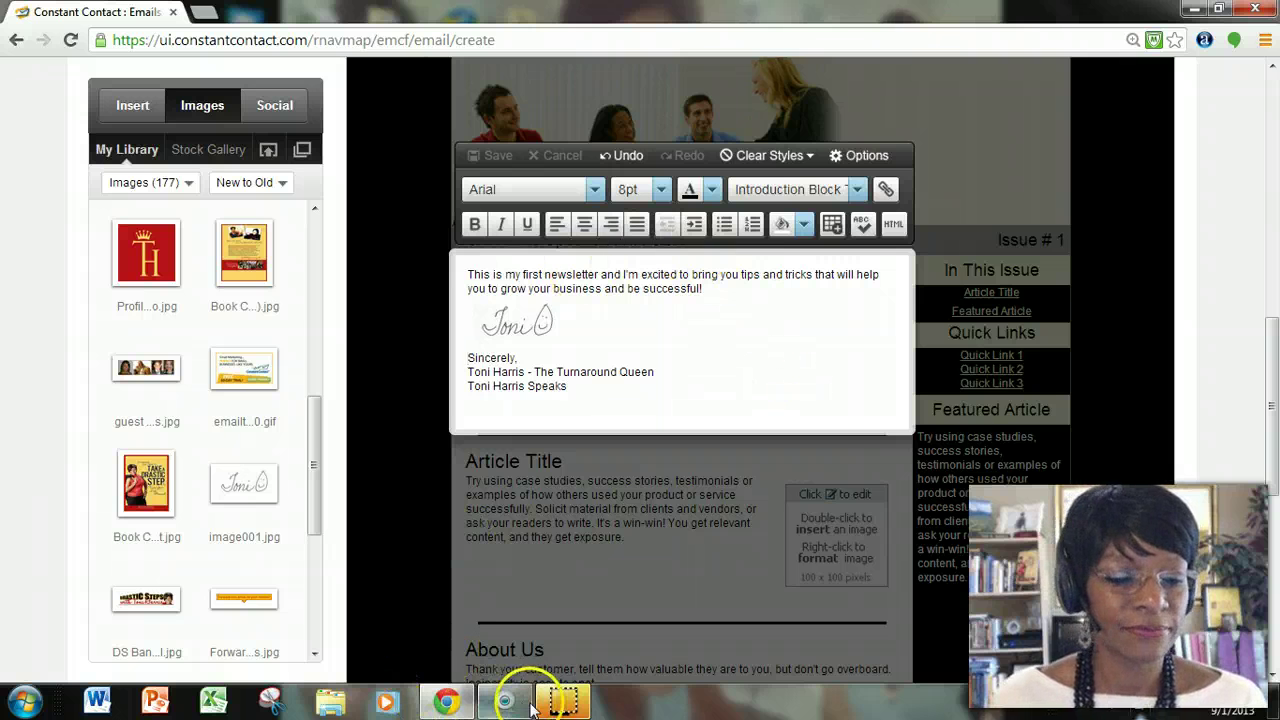
mouse_move(568, 705)
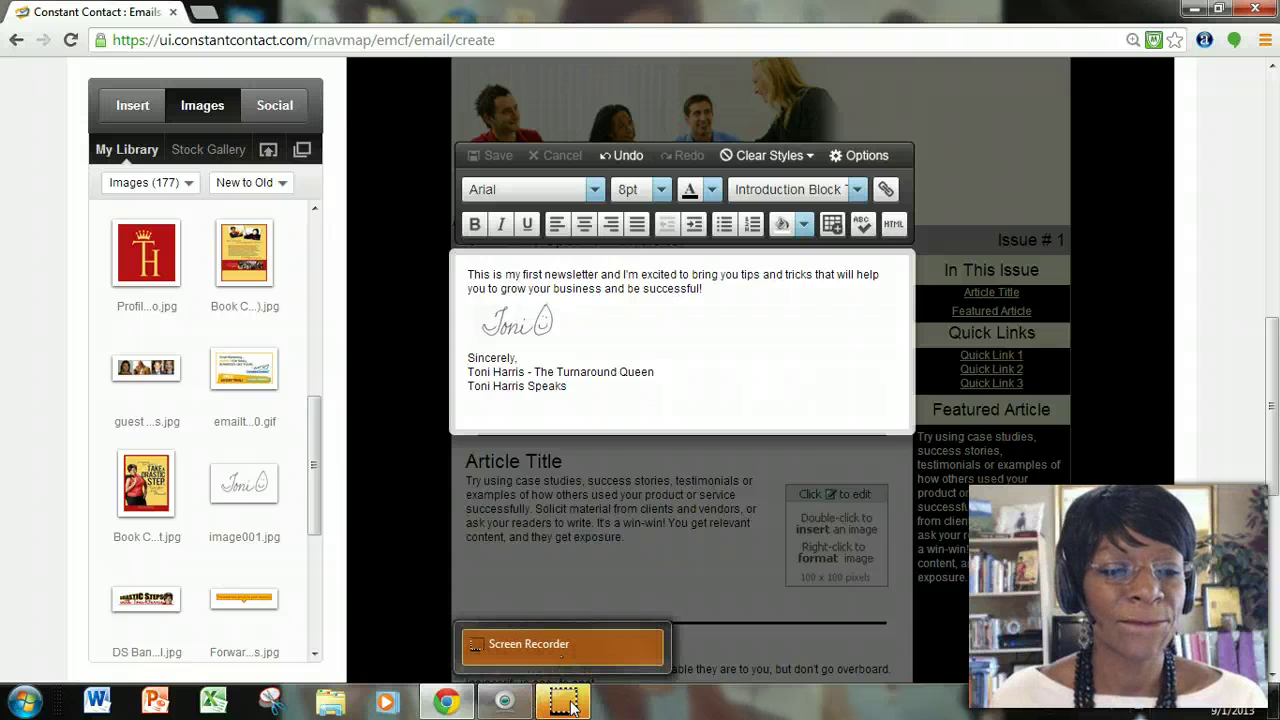
Retitle the main article 'Video Example - Constant Contact Testimonial'.
click(572, 707)
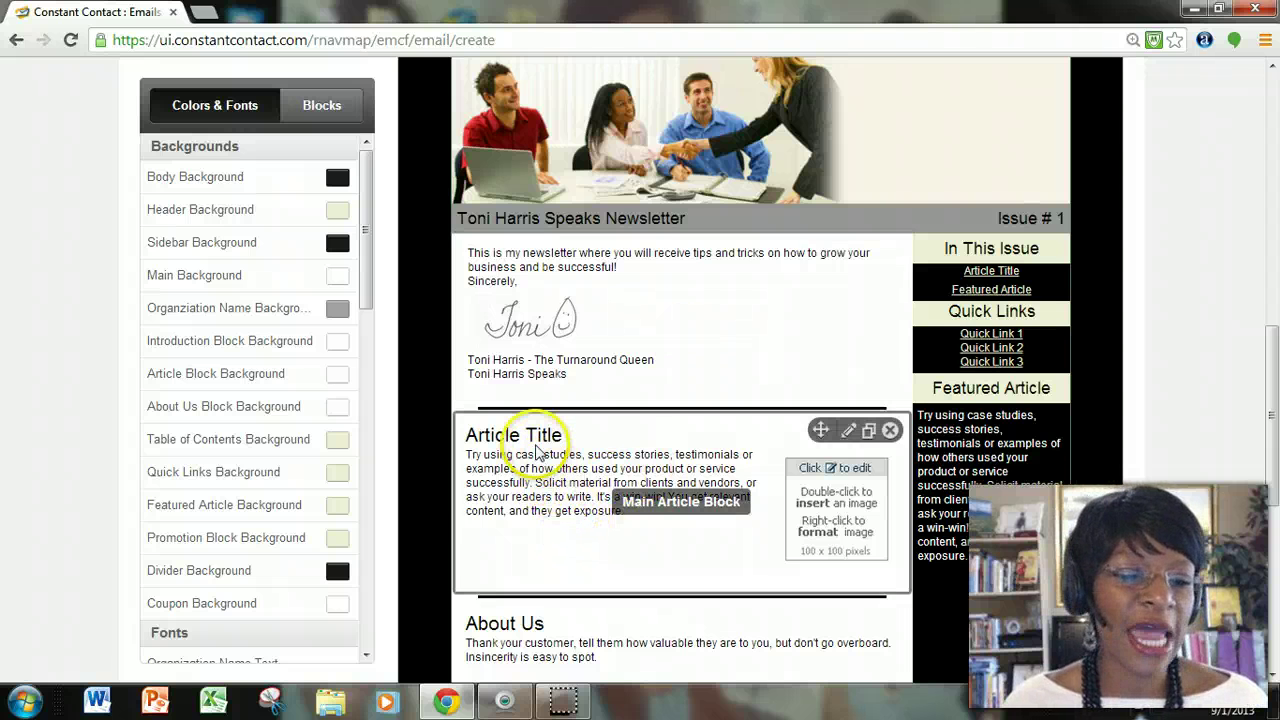
double_click(537, 452)
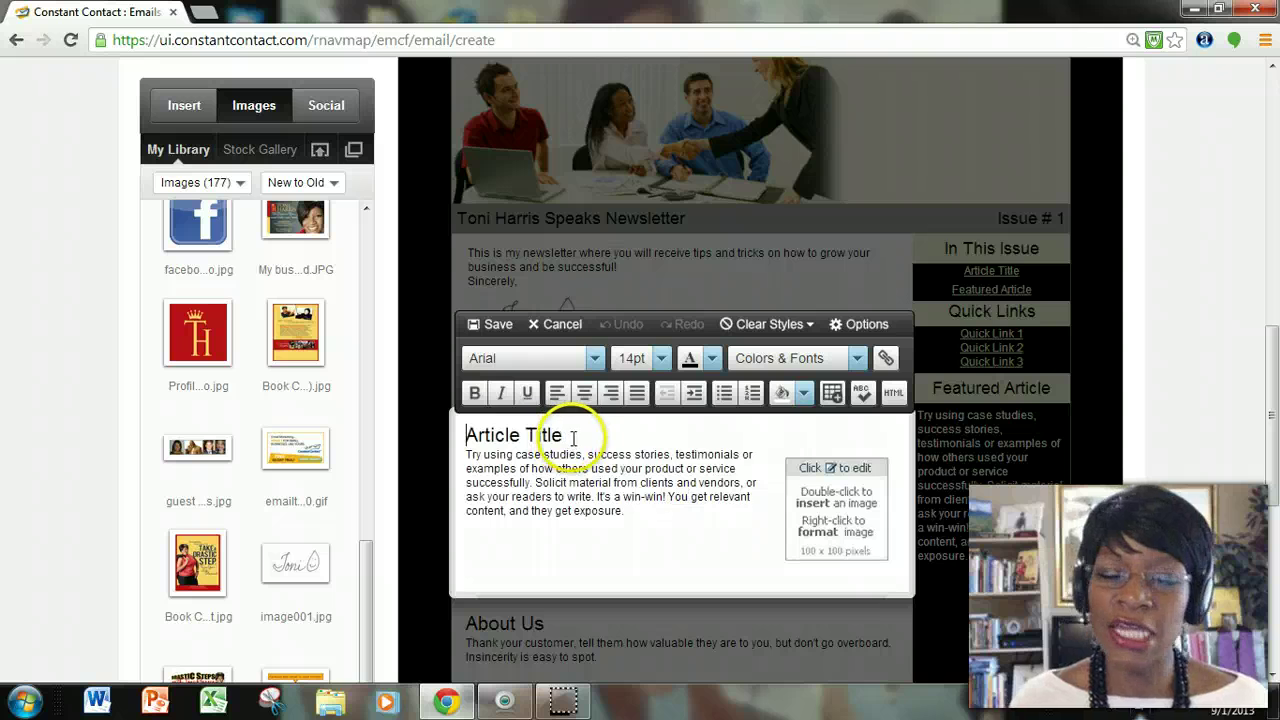
drag(582, 435, 366, 409)
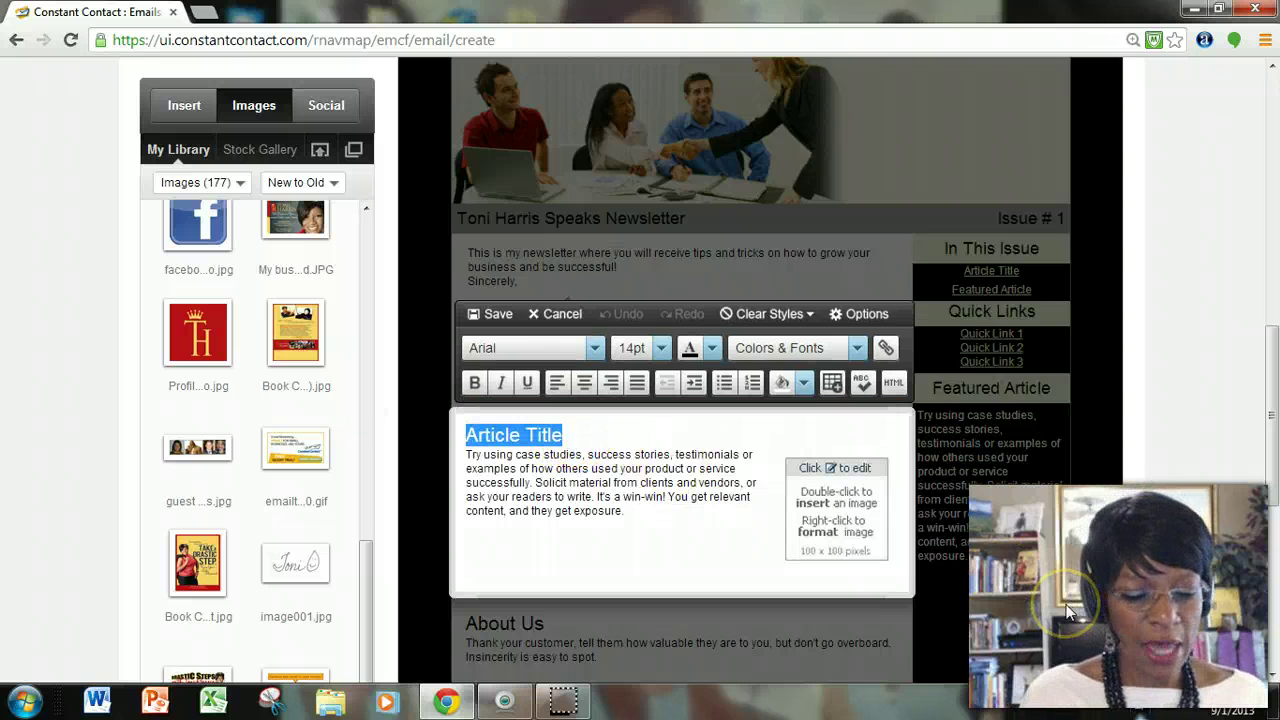
text(Video Examp)
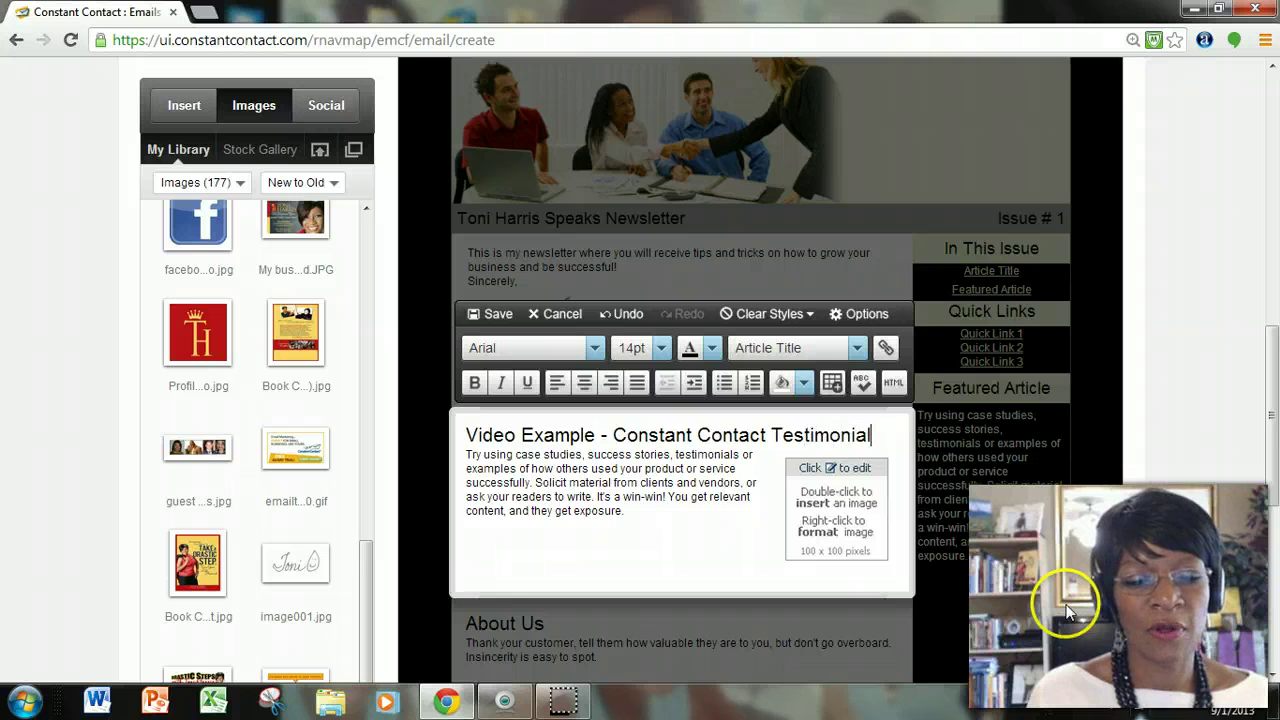
Delete the article's placeholder image and its placeholder paragraph.
click(861, 471)
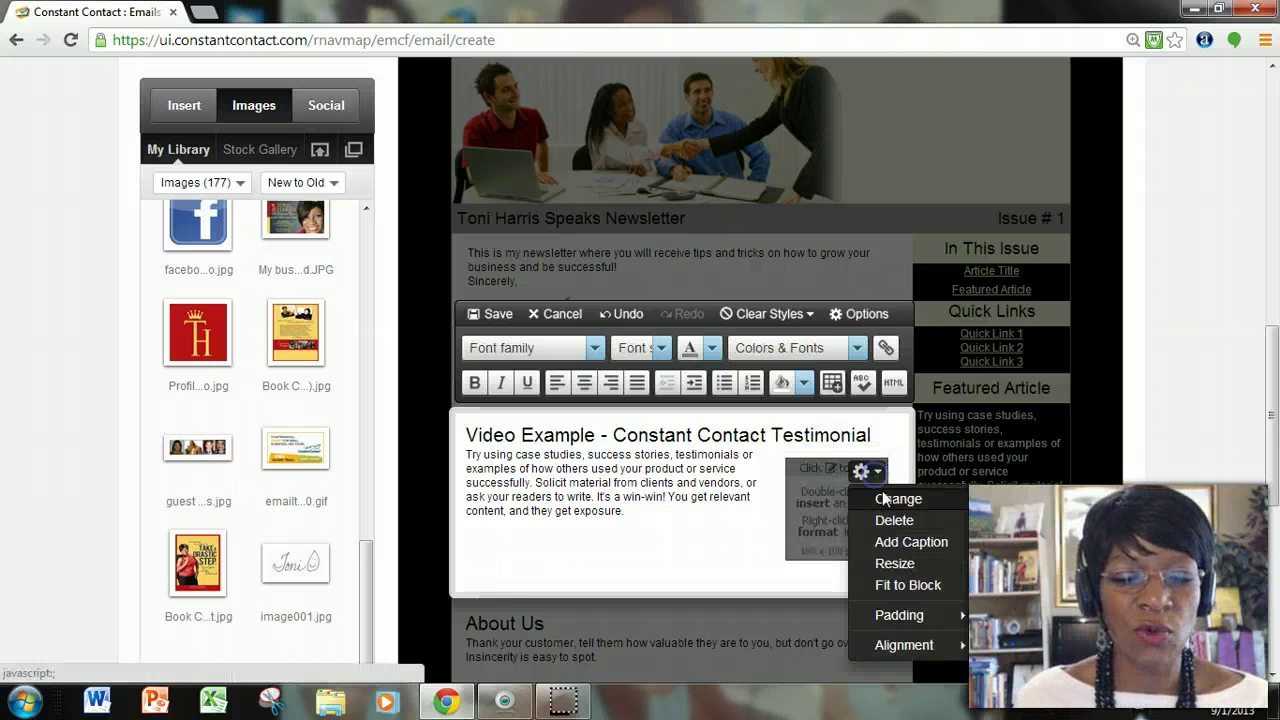
click(887, 524)
drag(614, 510, 518, 498)
click(466, 452)
key(BackSpace)
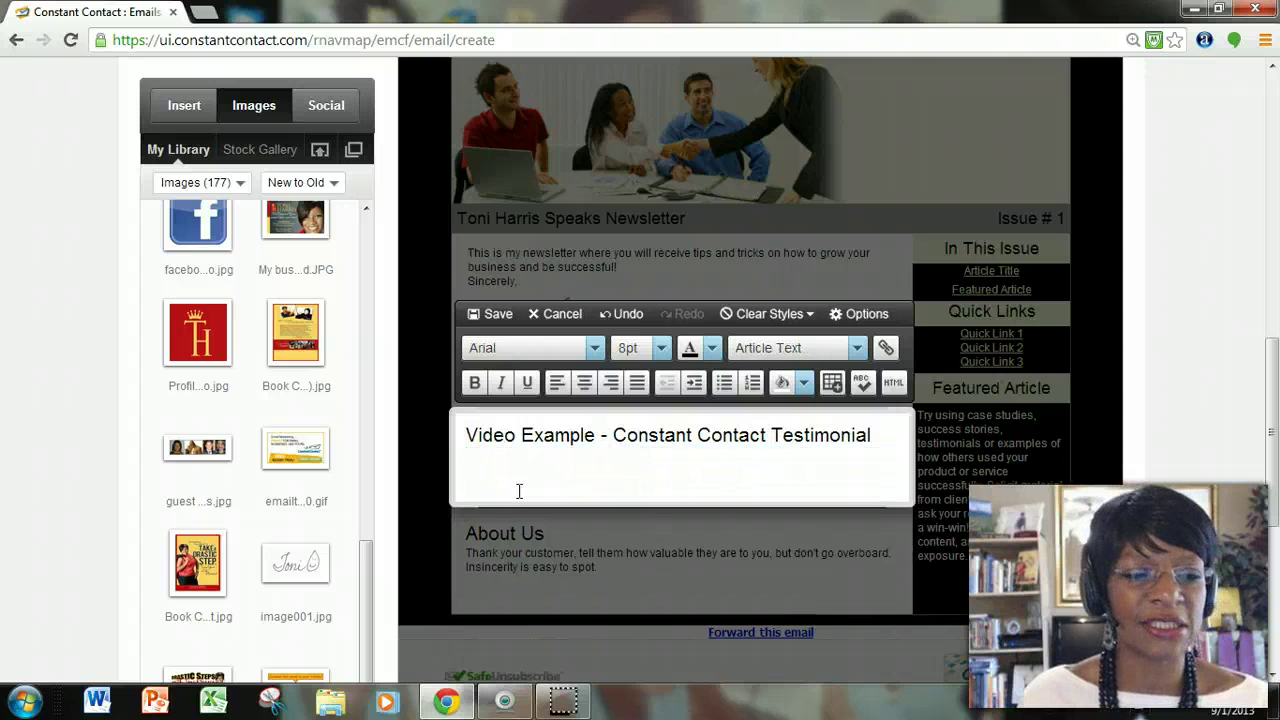
click(184, 106)
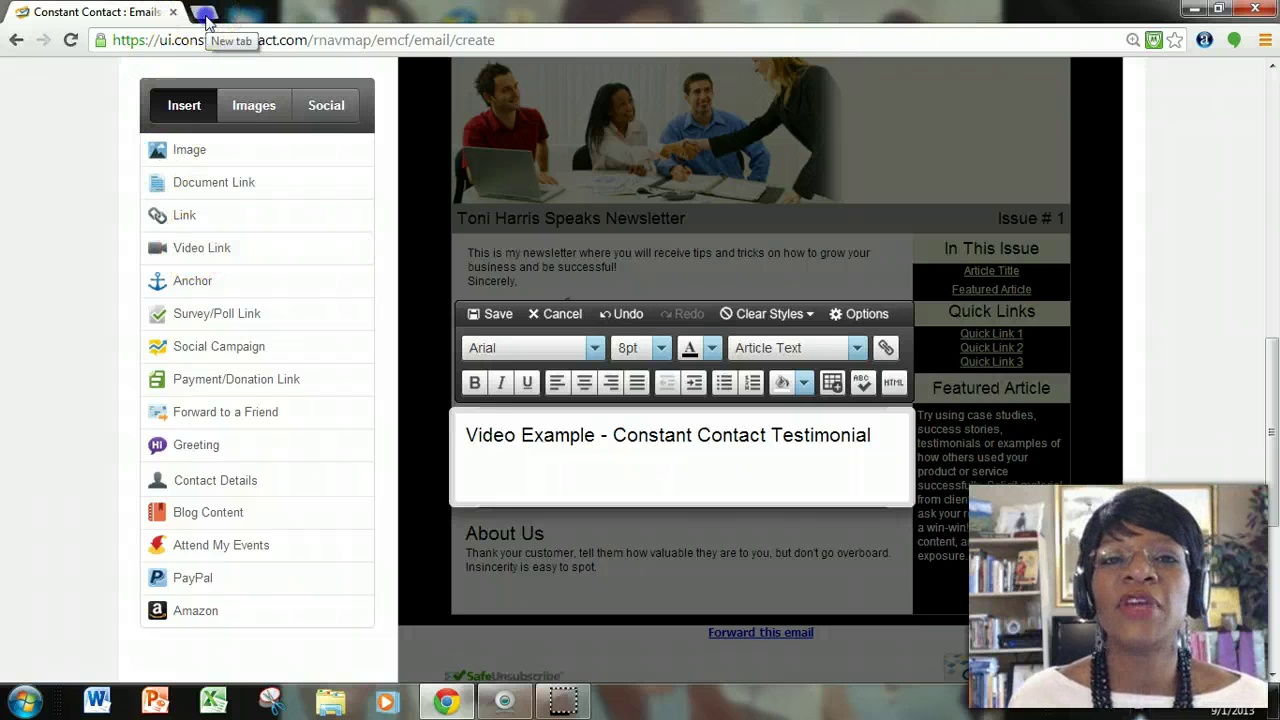
Open YouTube in a new tab and browse your own channel's recent uploads.
click(205, 14)
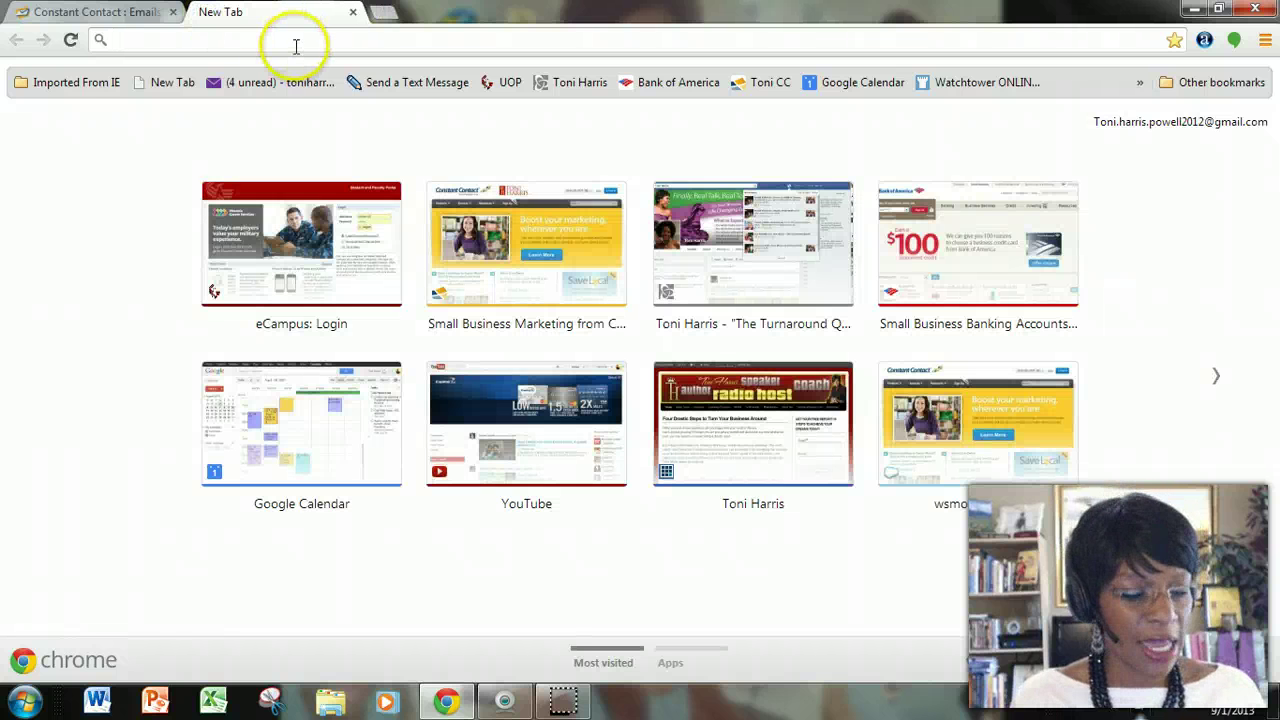
text(www.youtube.com)
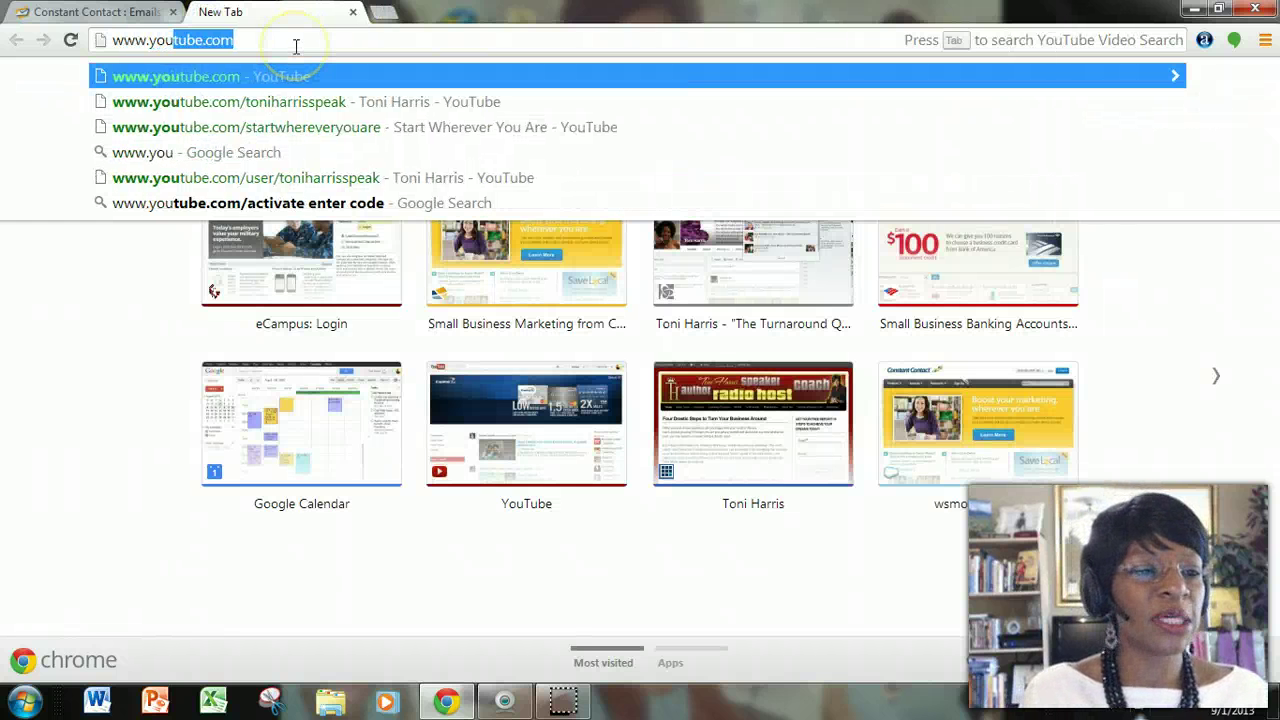
click(275, 102)
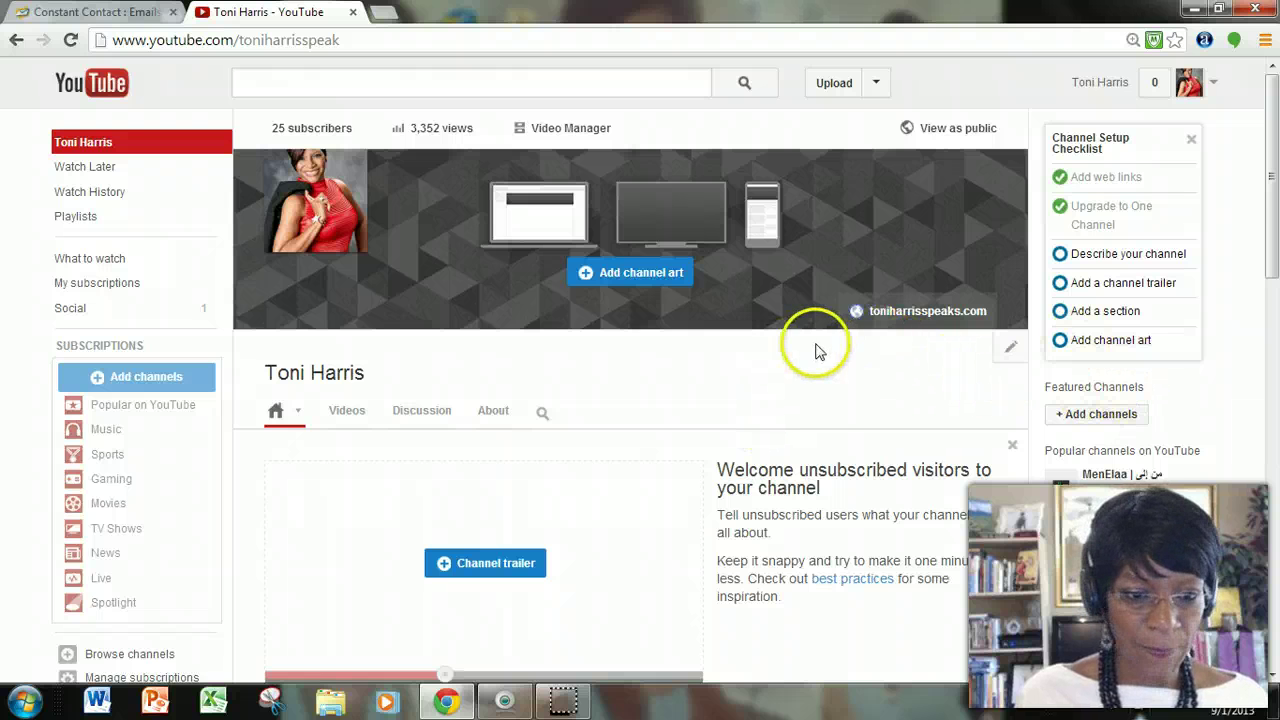
scroll(800, 400, down, 2)
scroll(868, 405, up, 2)
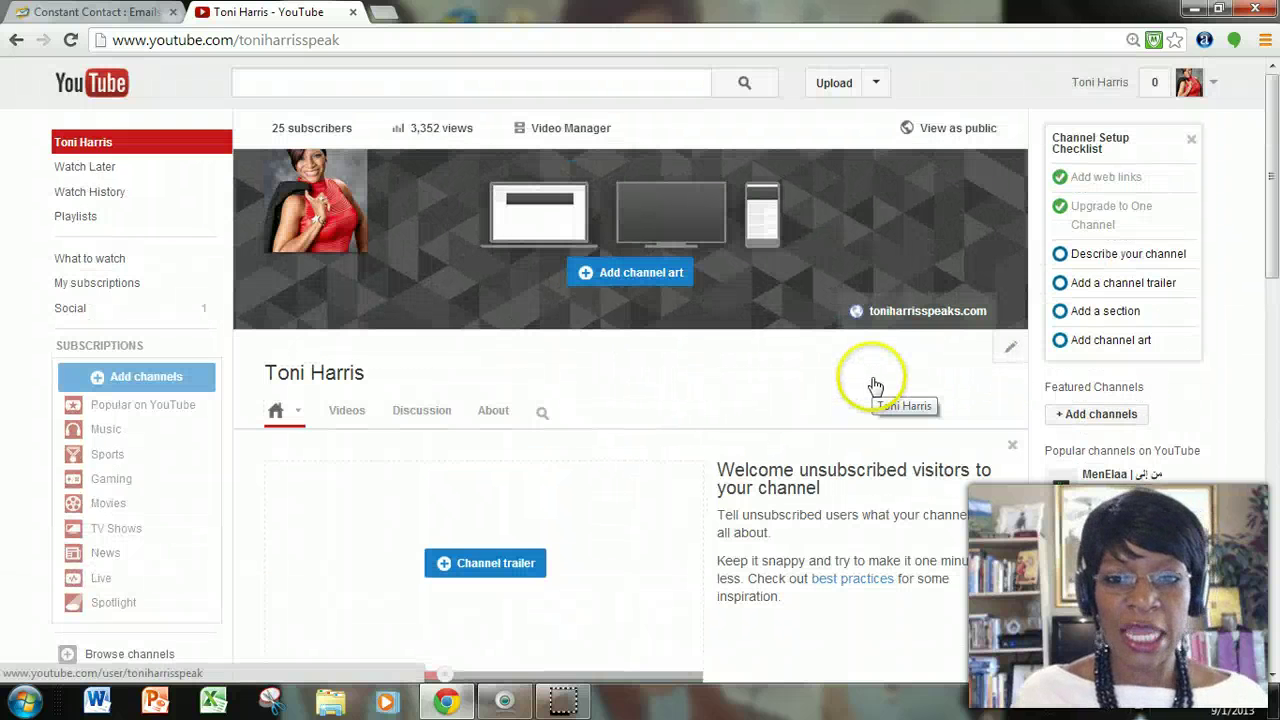
click(1213, 88)
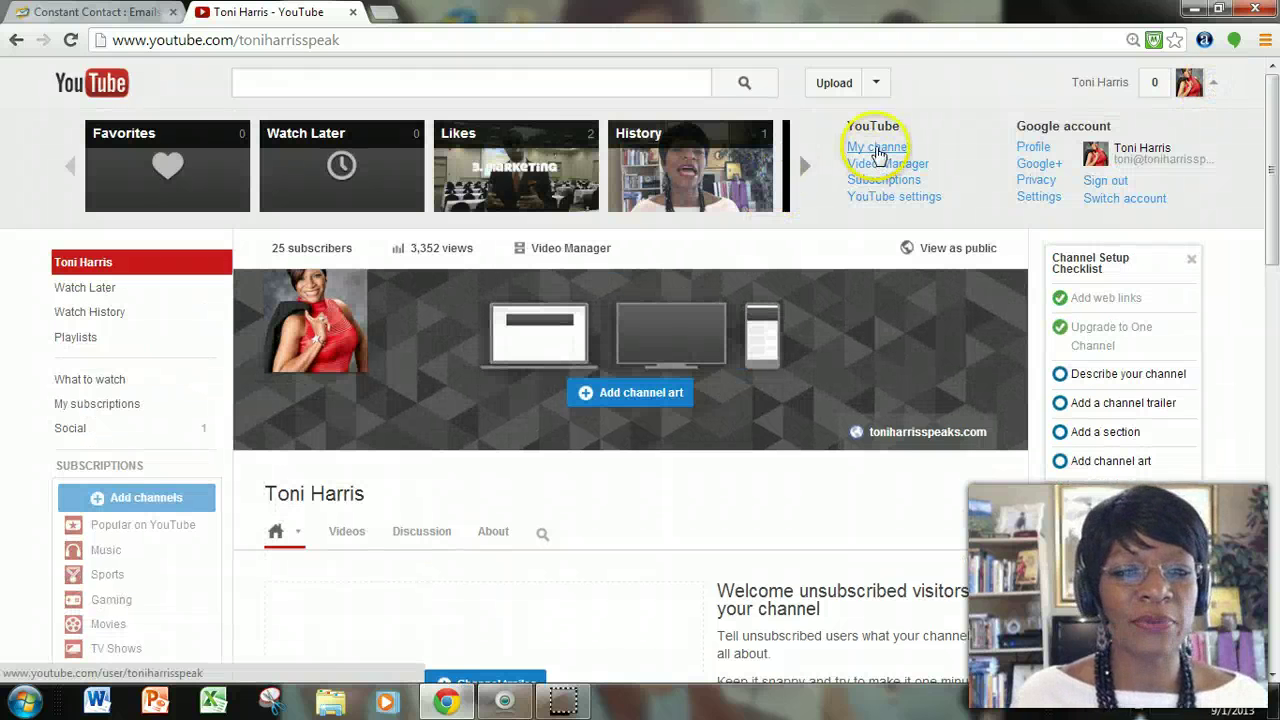
click(877, 148)
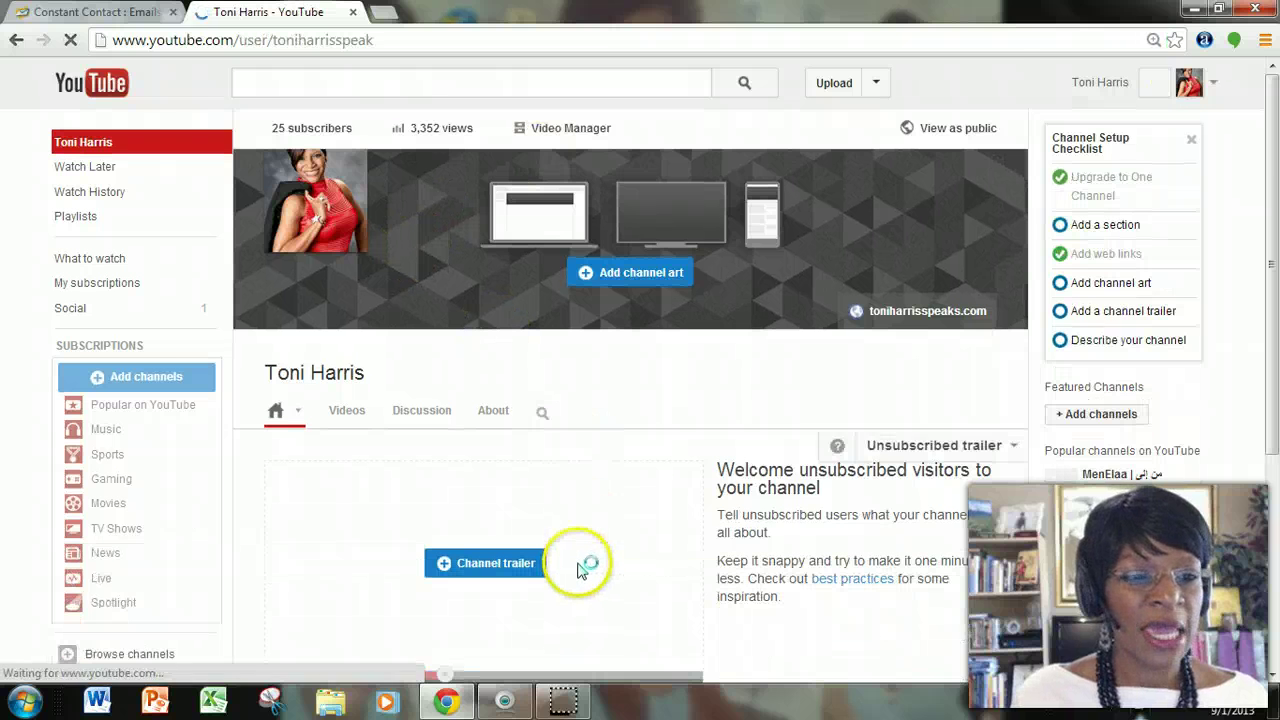
scroll(566, 551, down, 5)
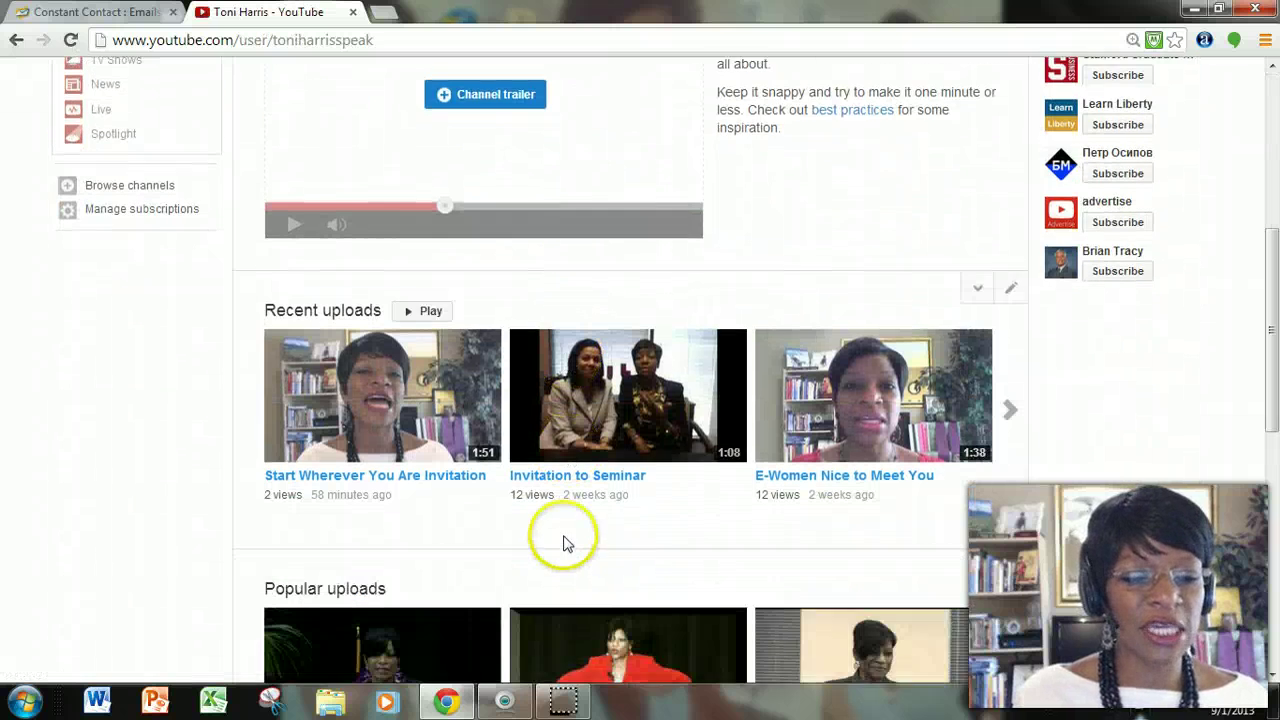
scroll(566, 545, down, 2)
scroll(566, 540, up, 1)
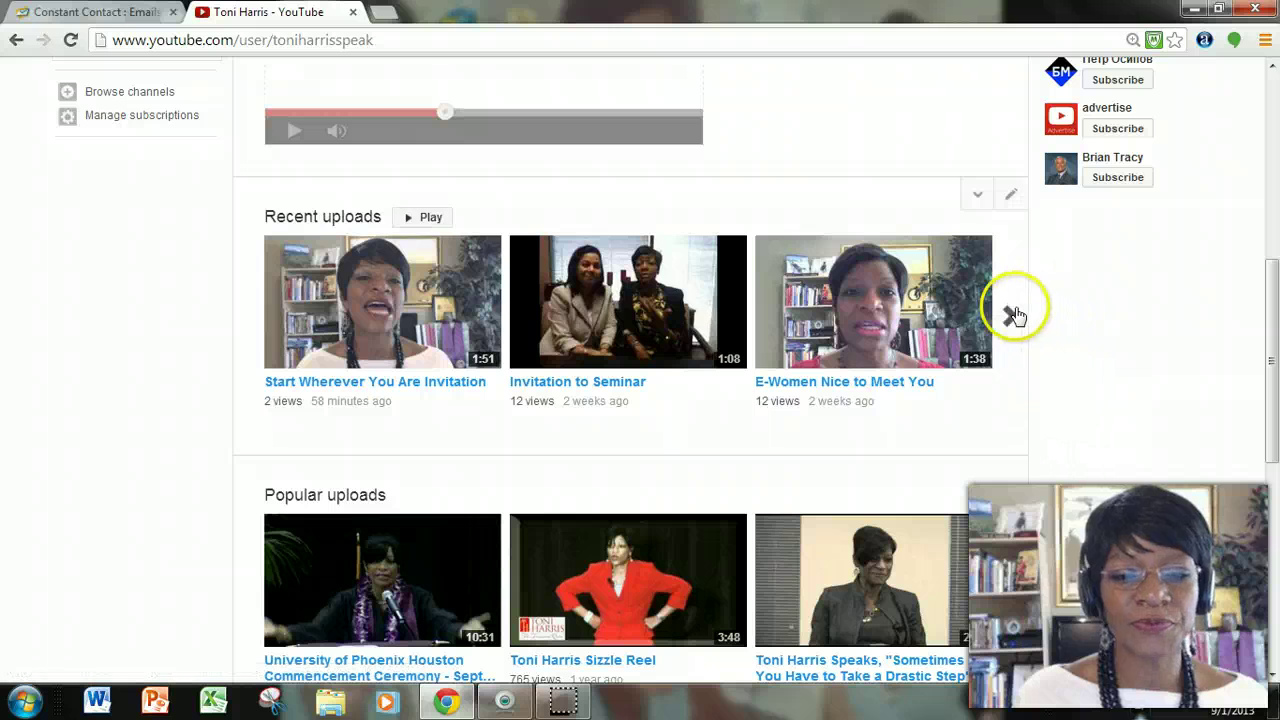
click(1008, 316)
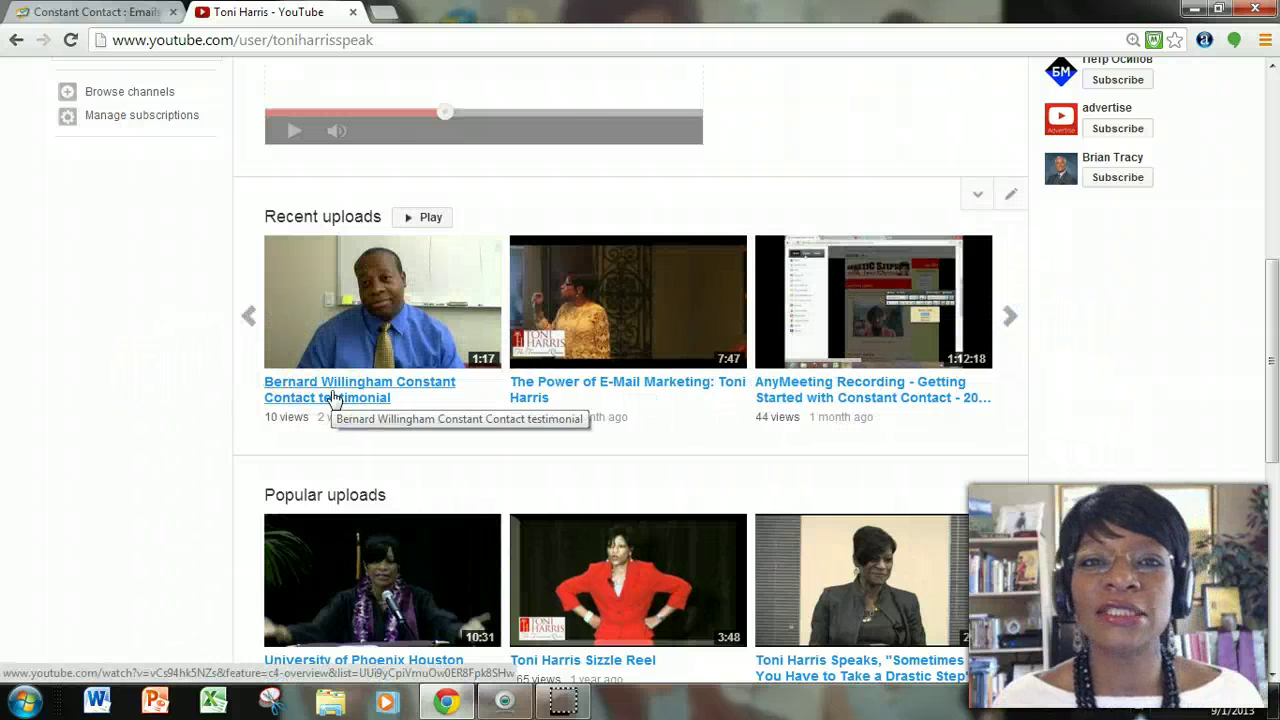
Open the Constant Contact testimonial video, pause it, and copy its share link.
click(333, 397)
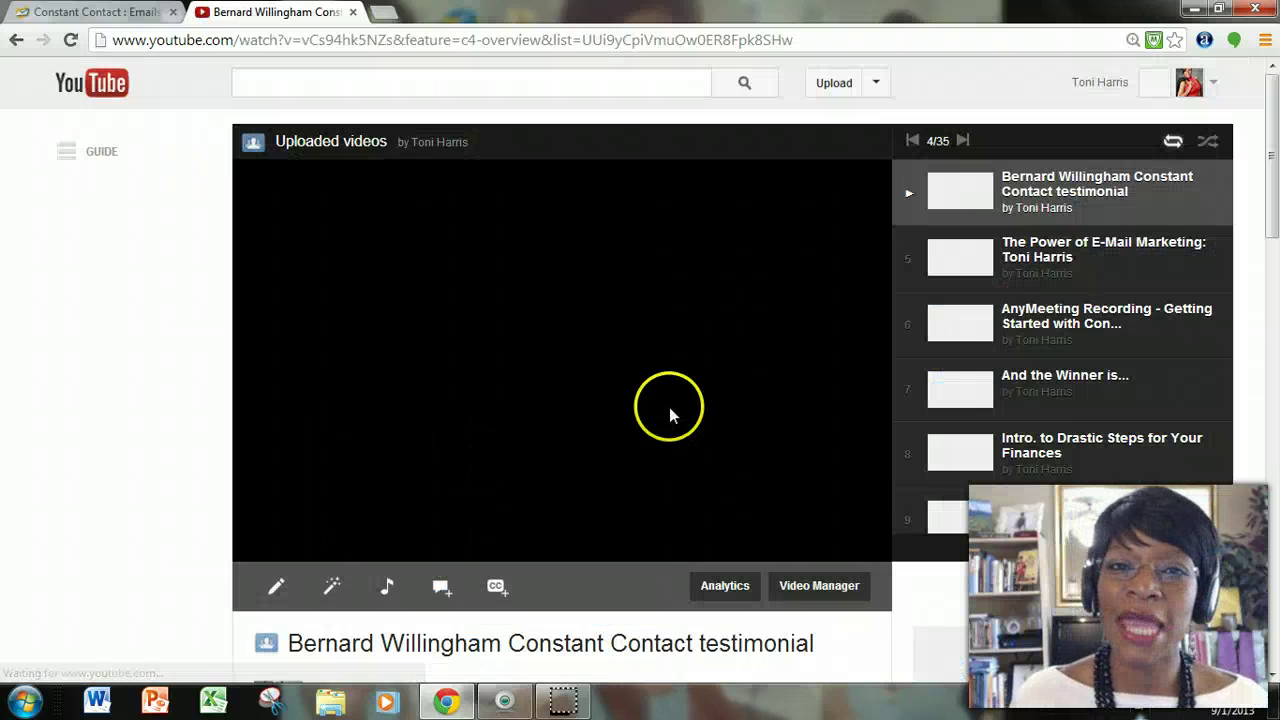
click(257, 549)
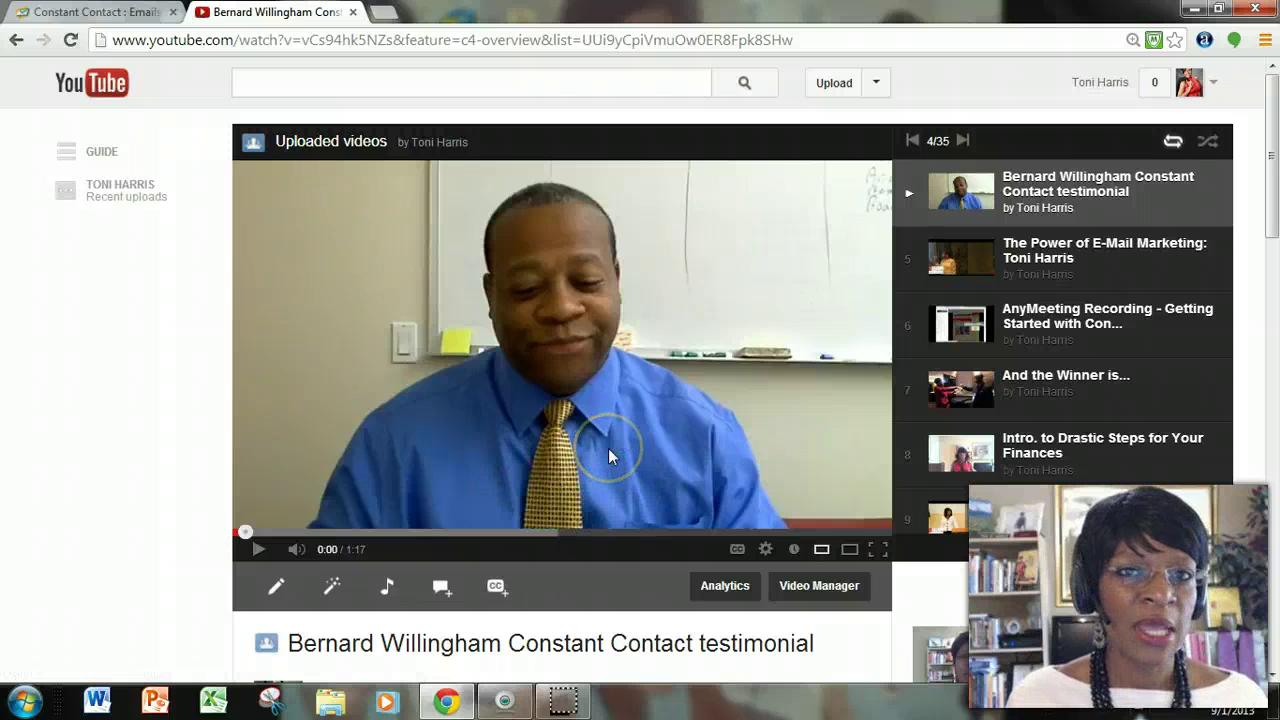
scroll(610, 446, down, 3)
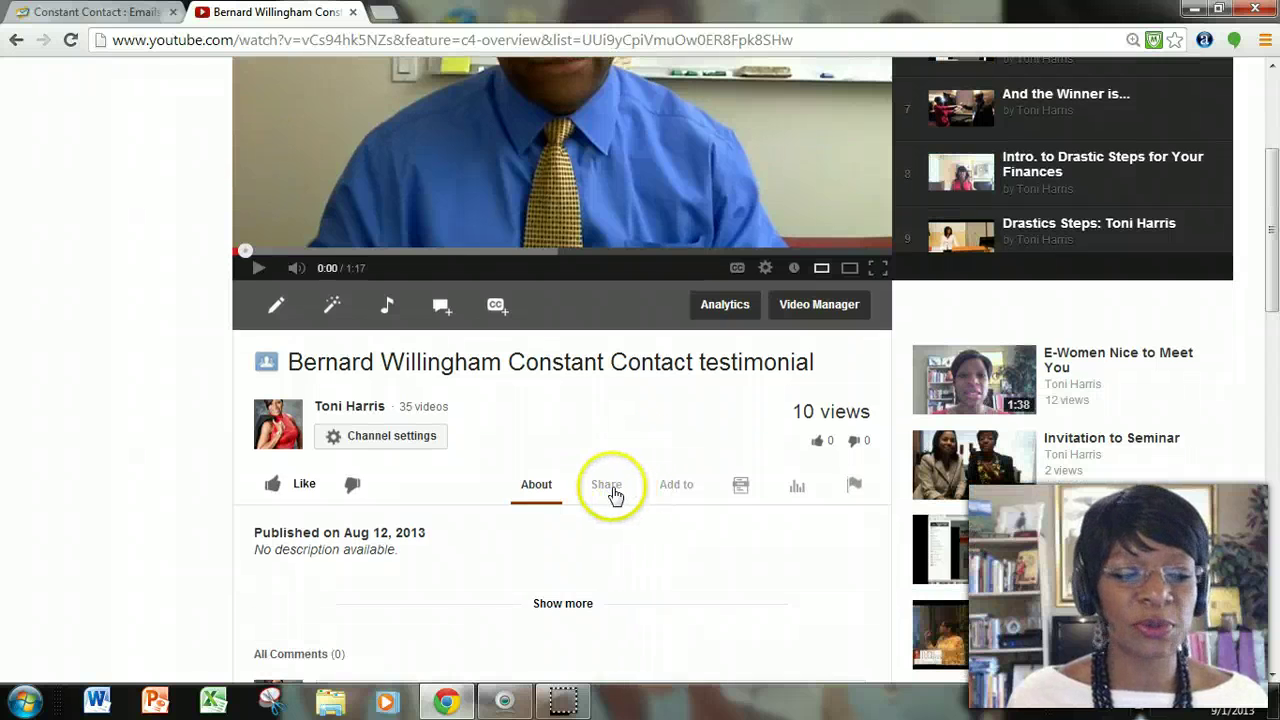
click(607, 486)
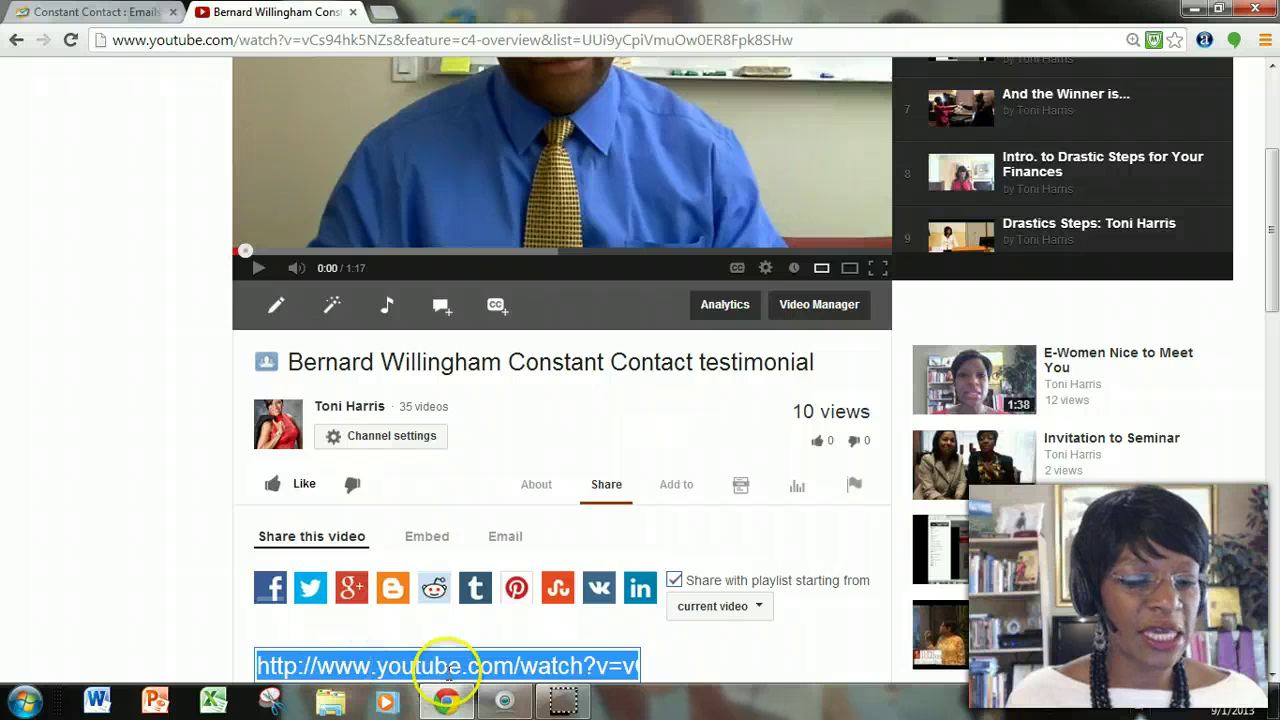
scroll(447, 660, down, 2)
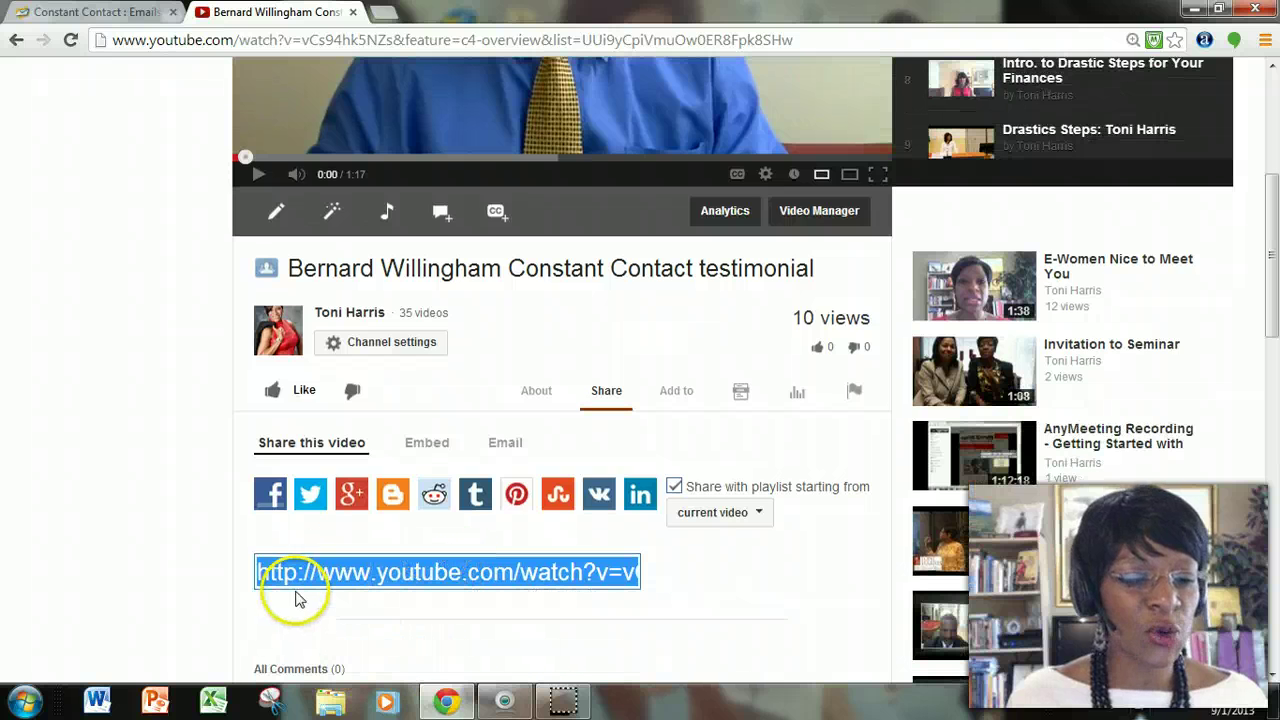
right_click(574, 573)
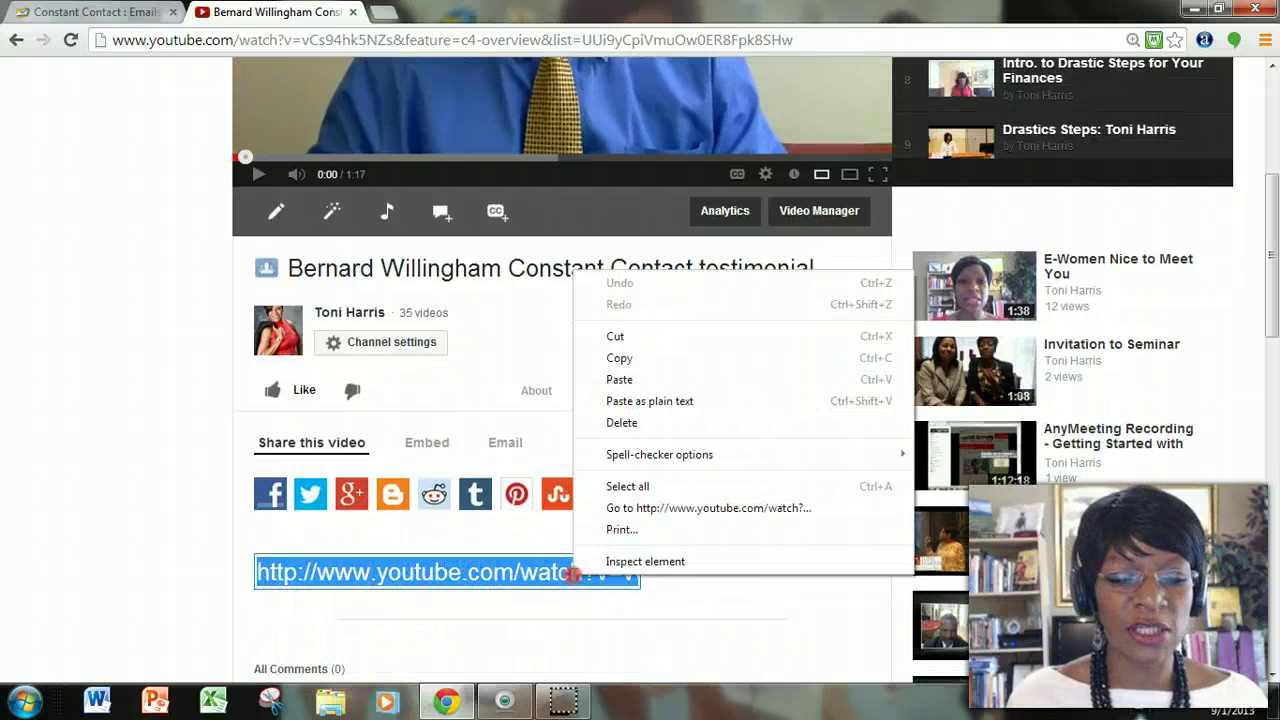
click(619, 358)
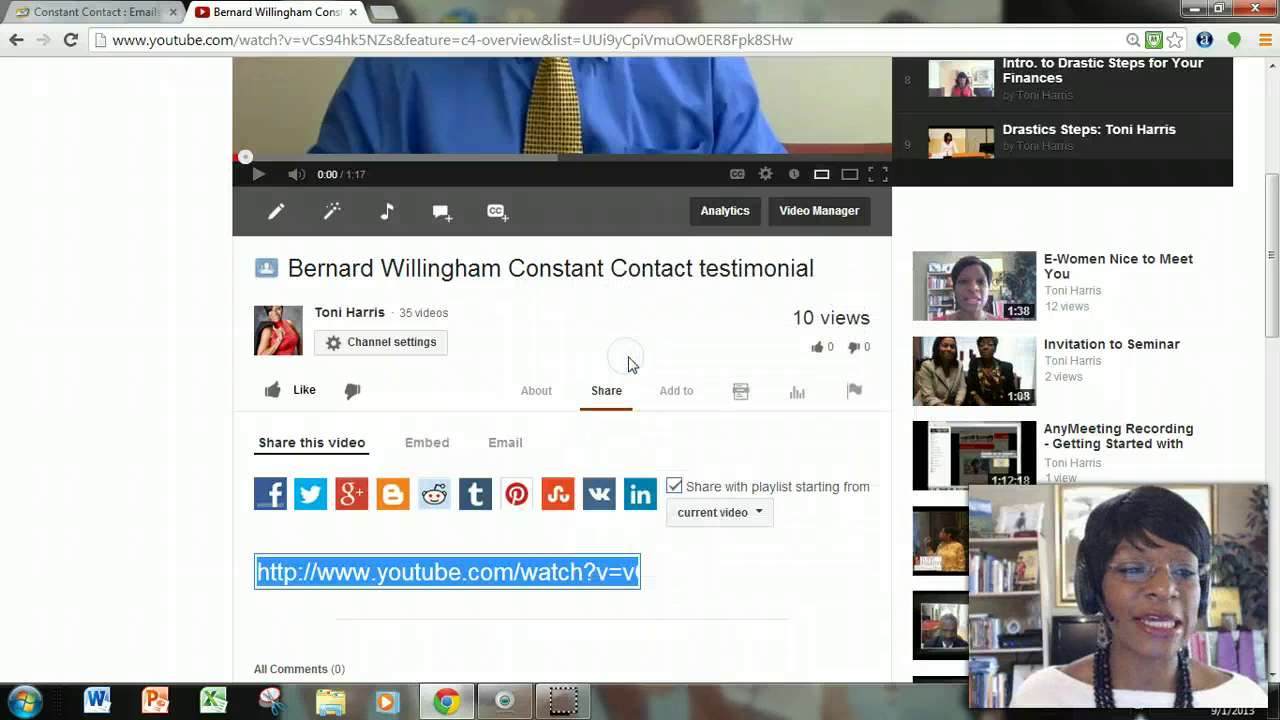
Add a video link with the pasted YouTube URL, generate its thumbnail, and trim 'Constant Contact testimonial' from the title.
click(93, 14)
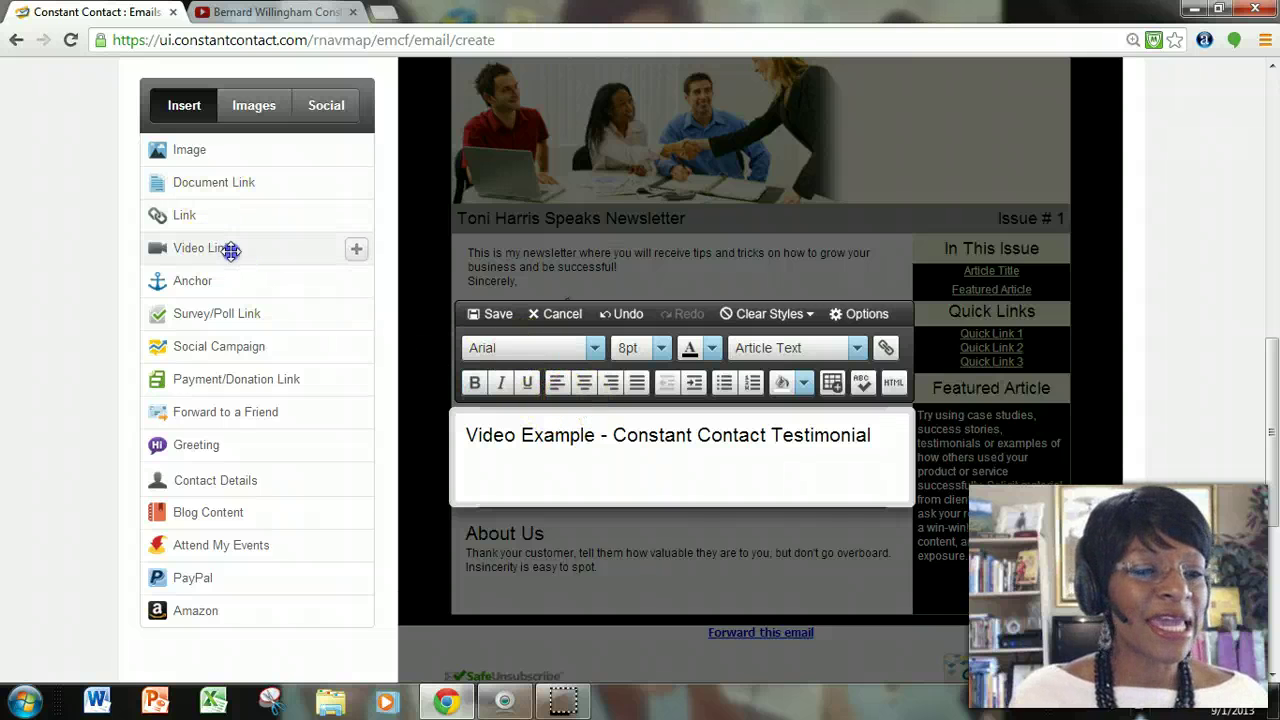
drag(230, 251, 588, 478)
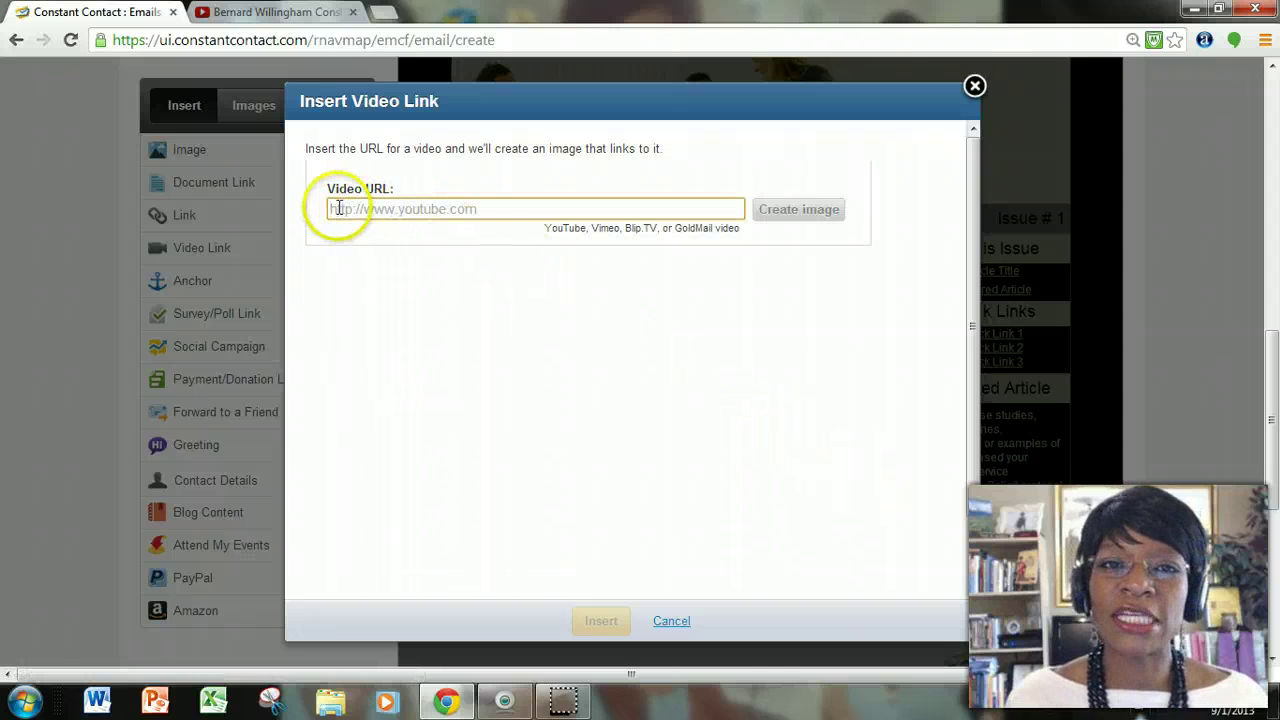
click(400, 207)
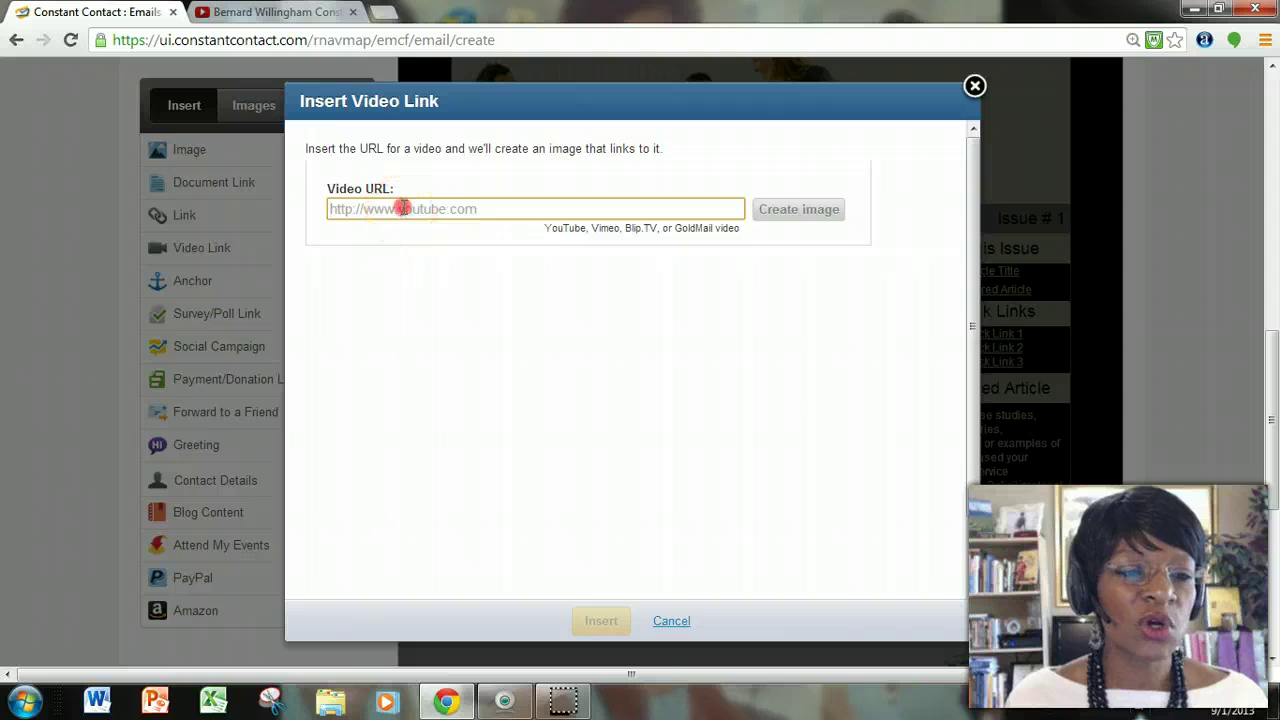
right_click(400, 207)
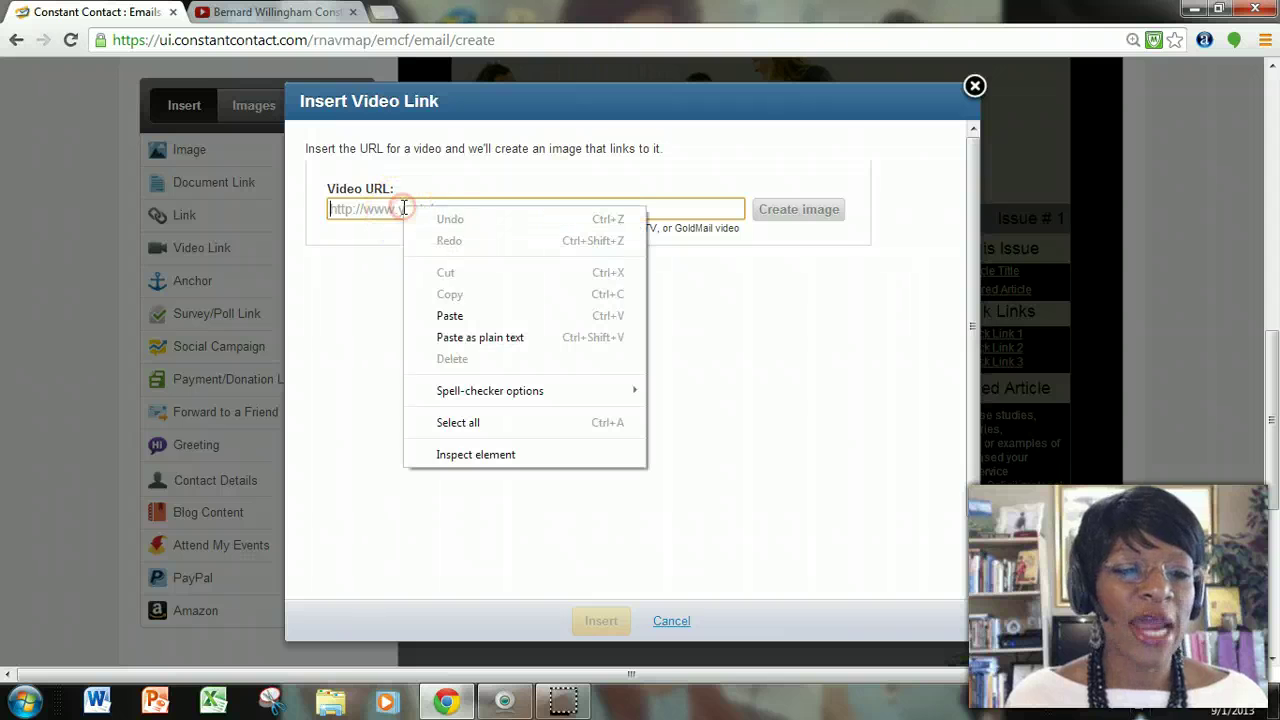
click(450, 316)
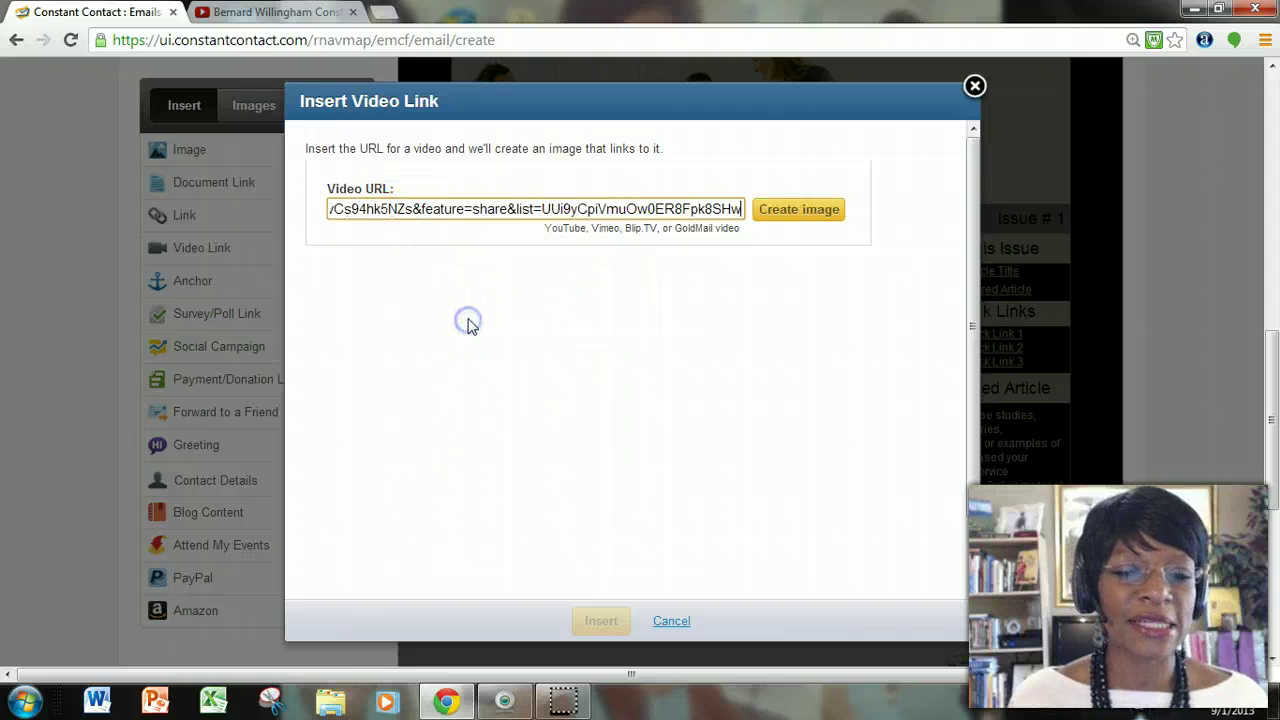
click(826, 210)
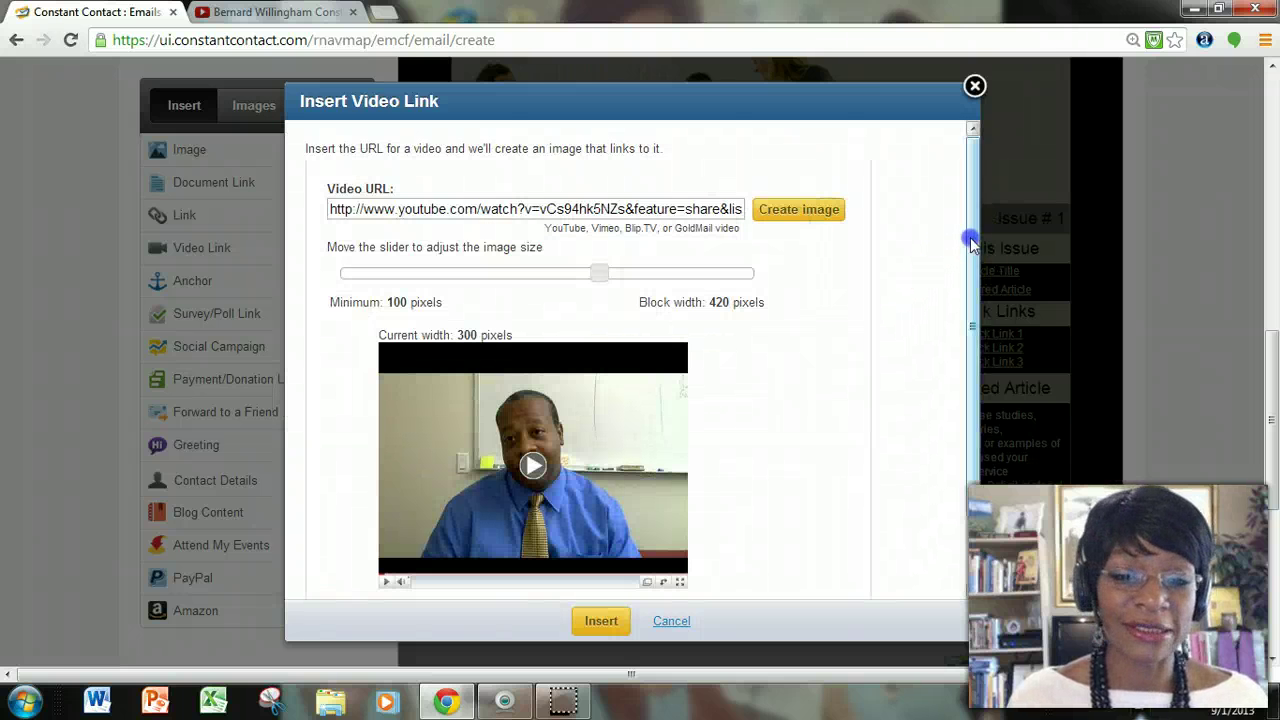
drag(971, 243, 985, 333)
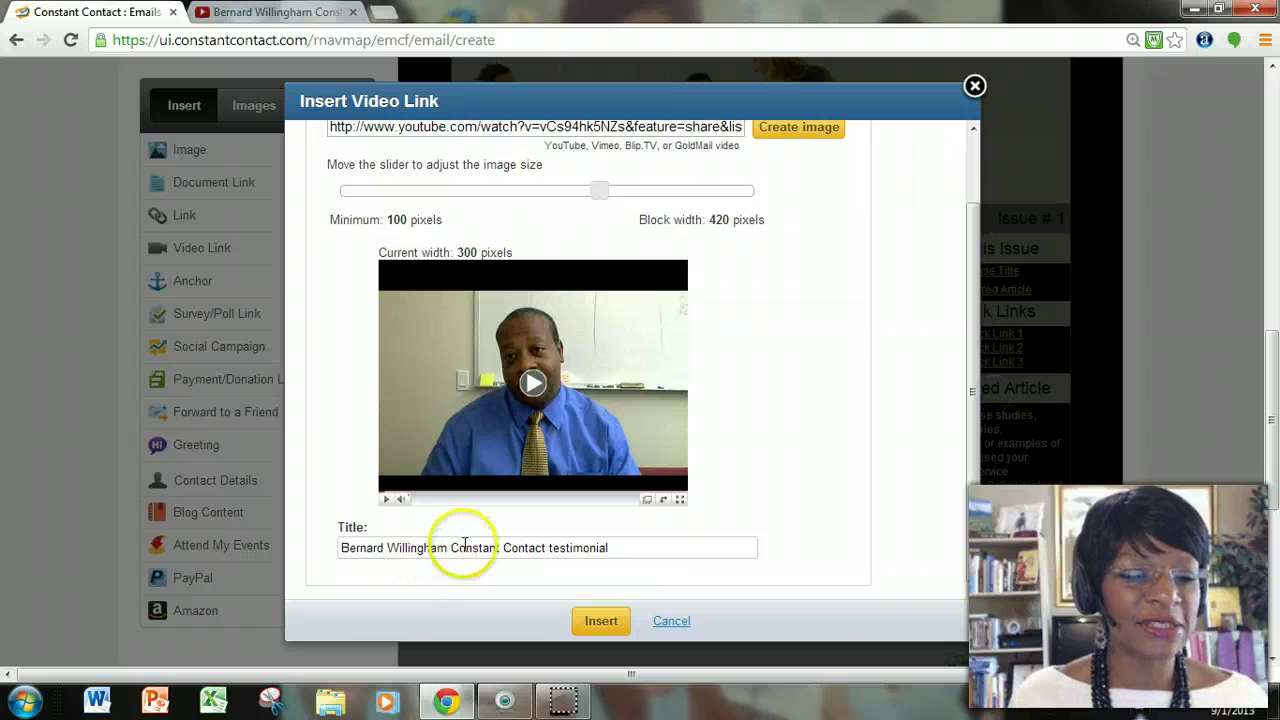
drag(450, 549, 690, 558)
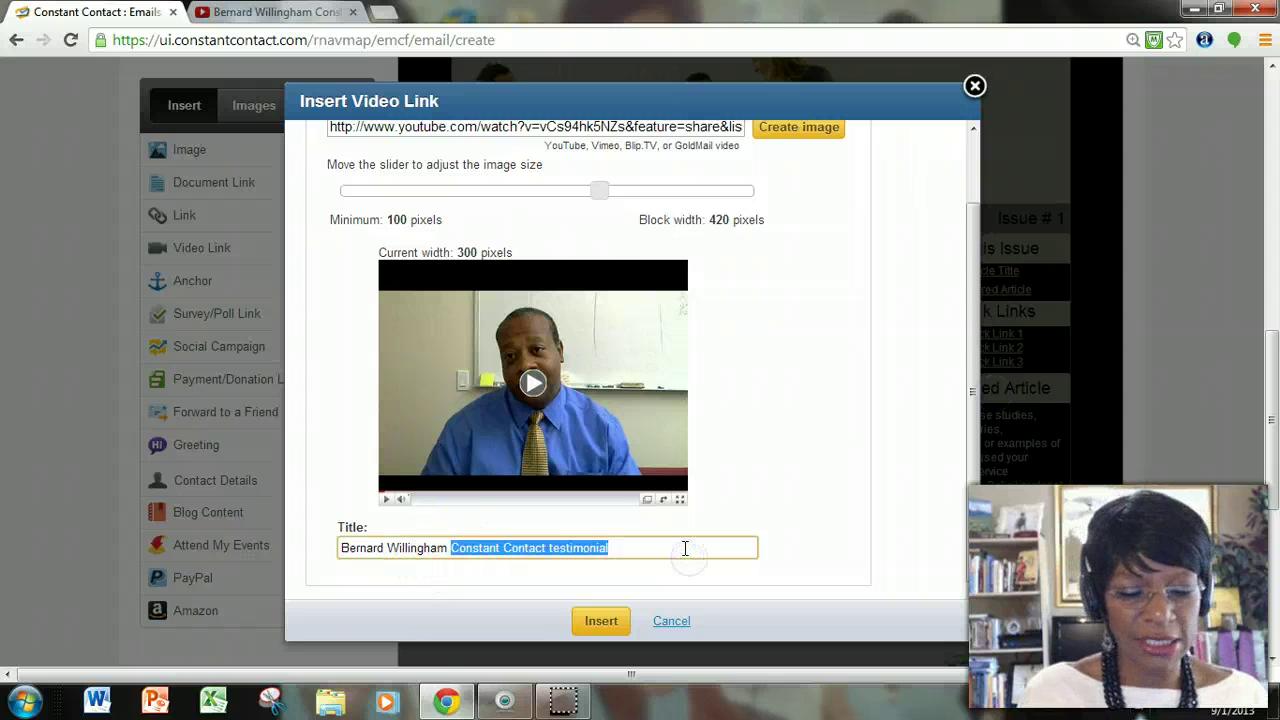
key(BackSpace)
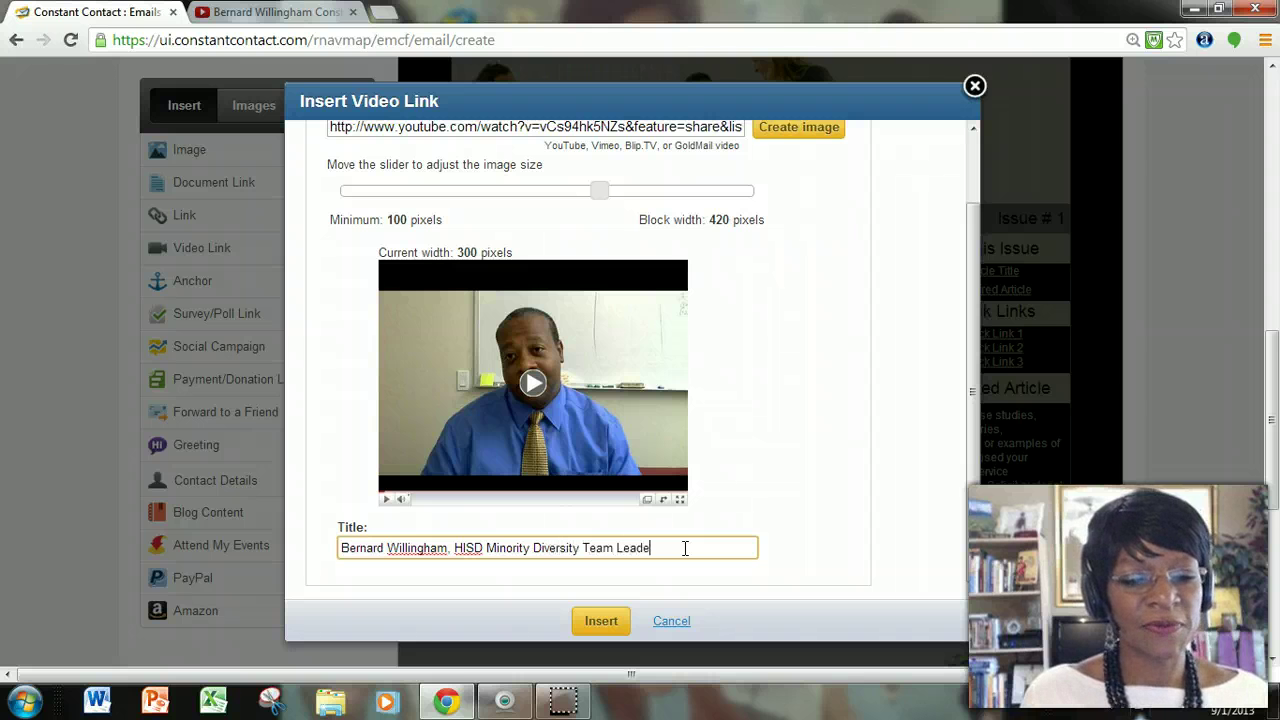
Insert the video and delete the blank line between it and the Video Example heading.
click(615, 622)
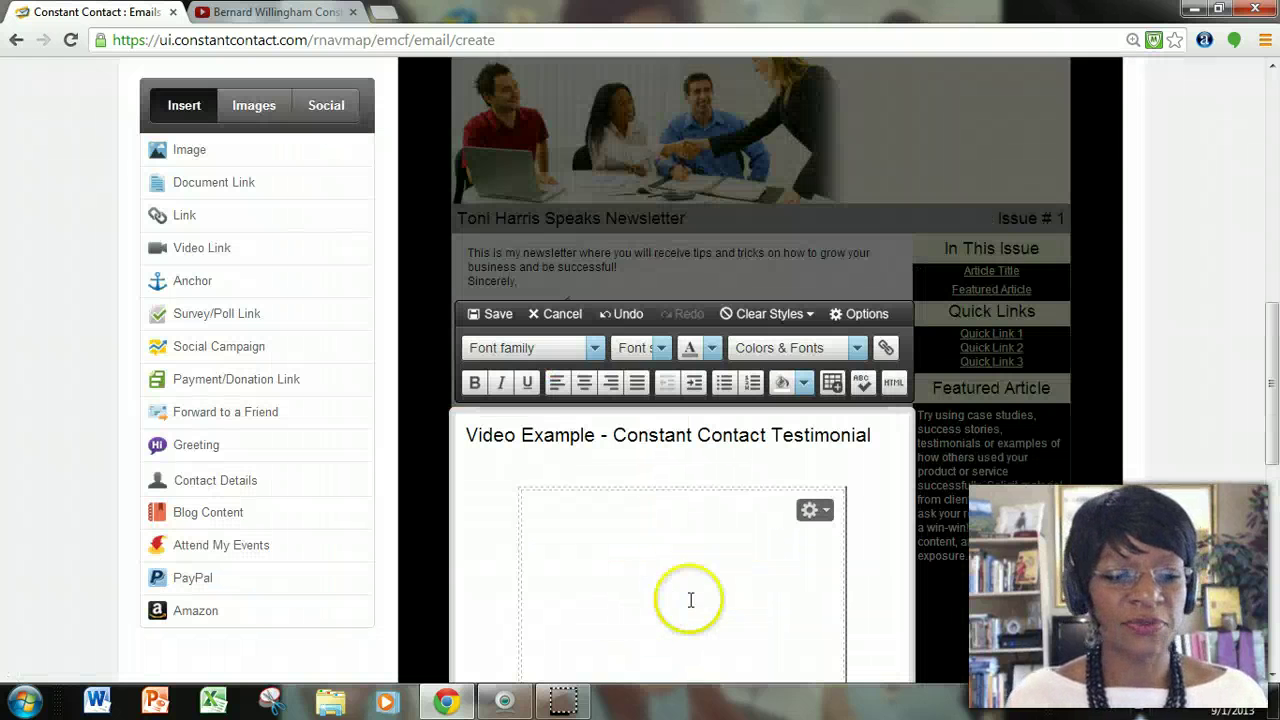
scroll(770, 585, down, 3)
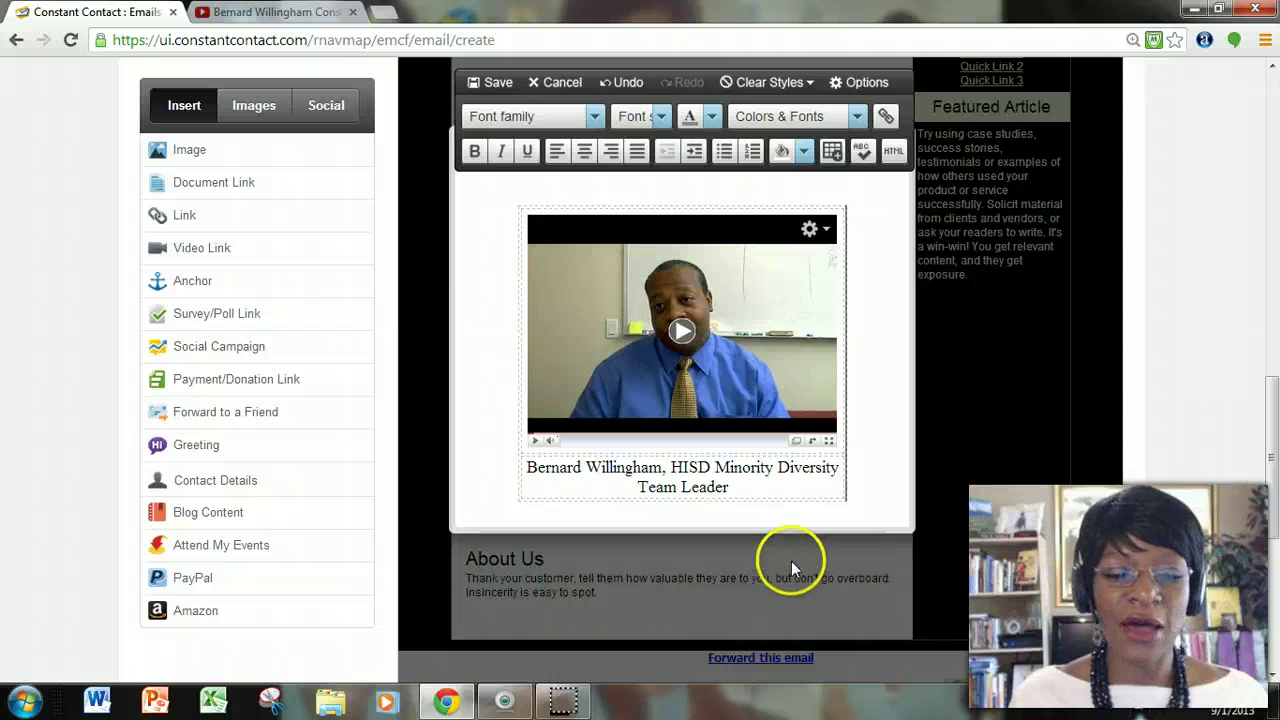
scroll(769, 455, up, 2)
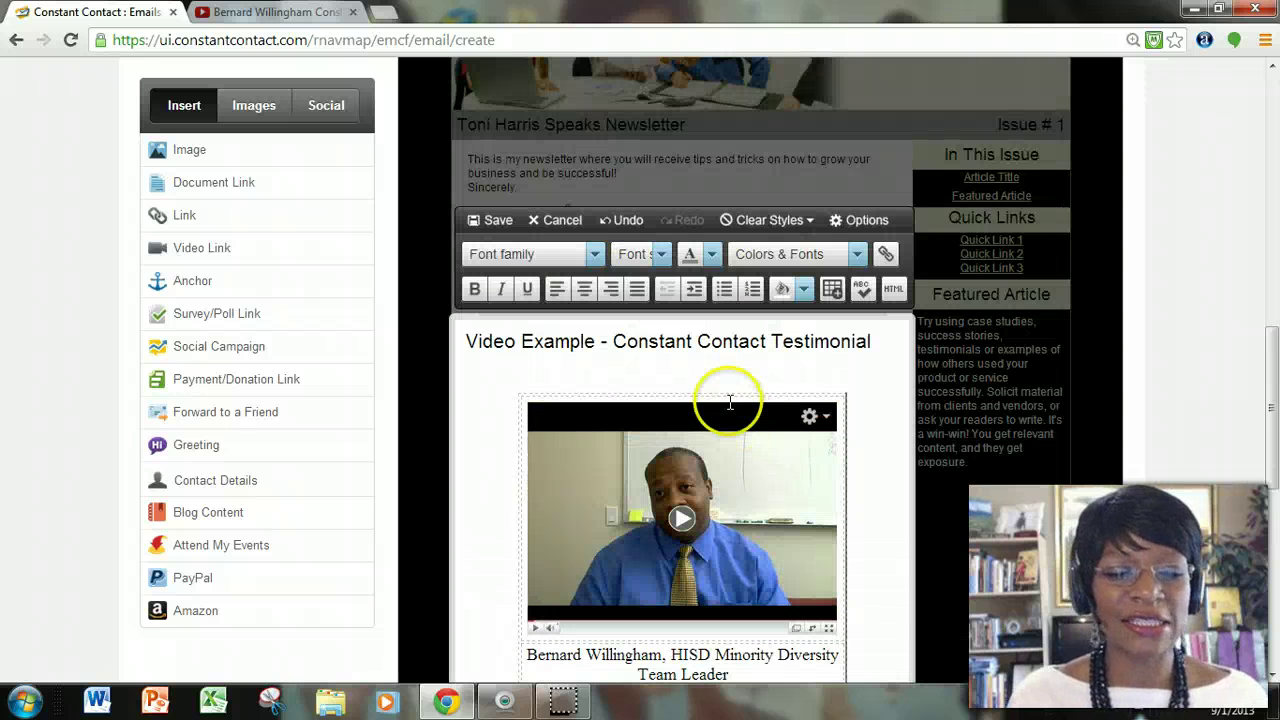
click(714, 366)
key(Delete)
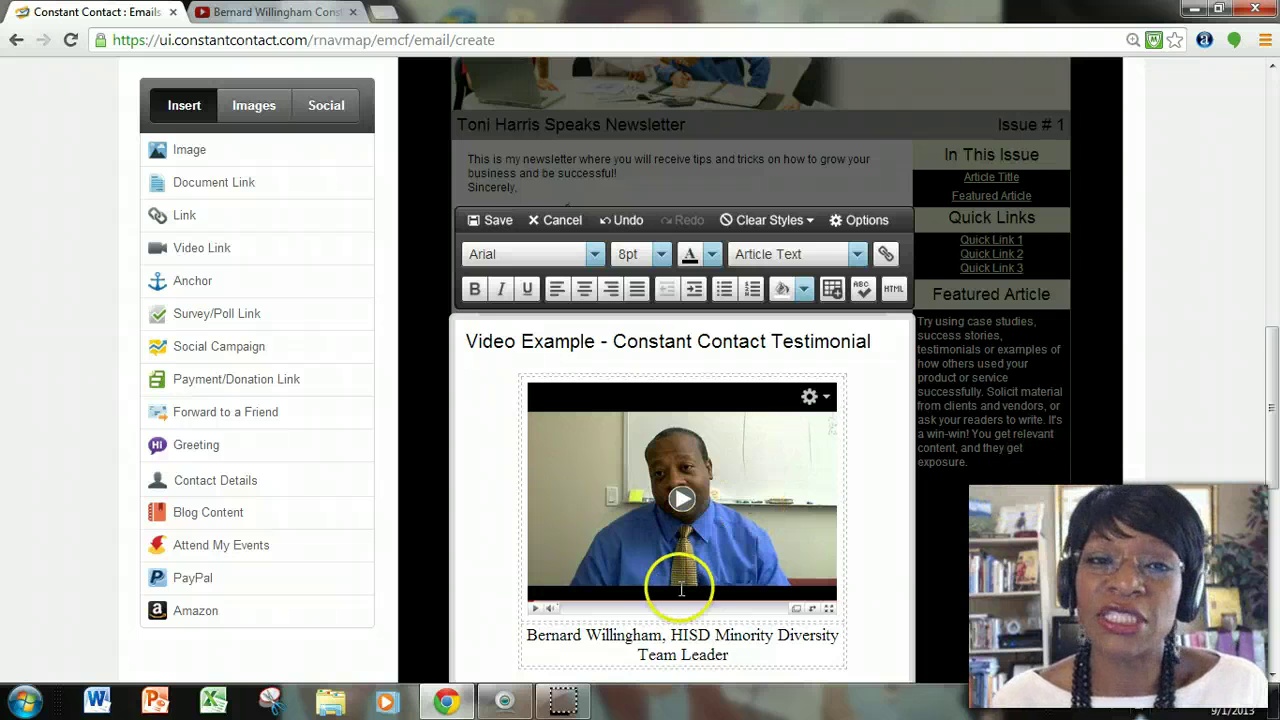
scroll(627, 490, down, 1)
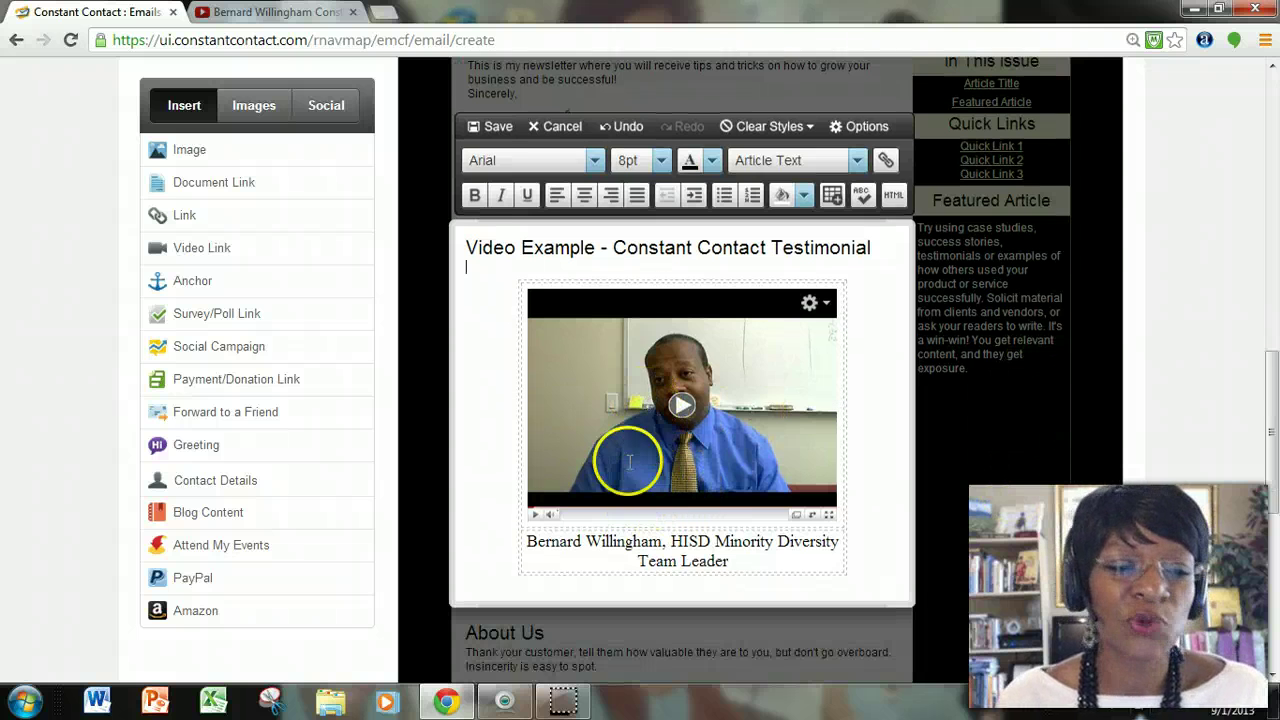
click(497, 135)
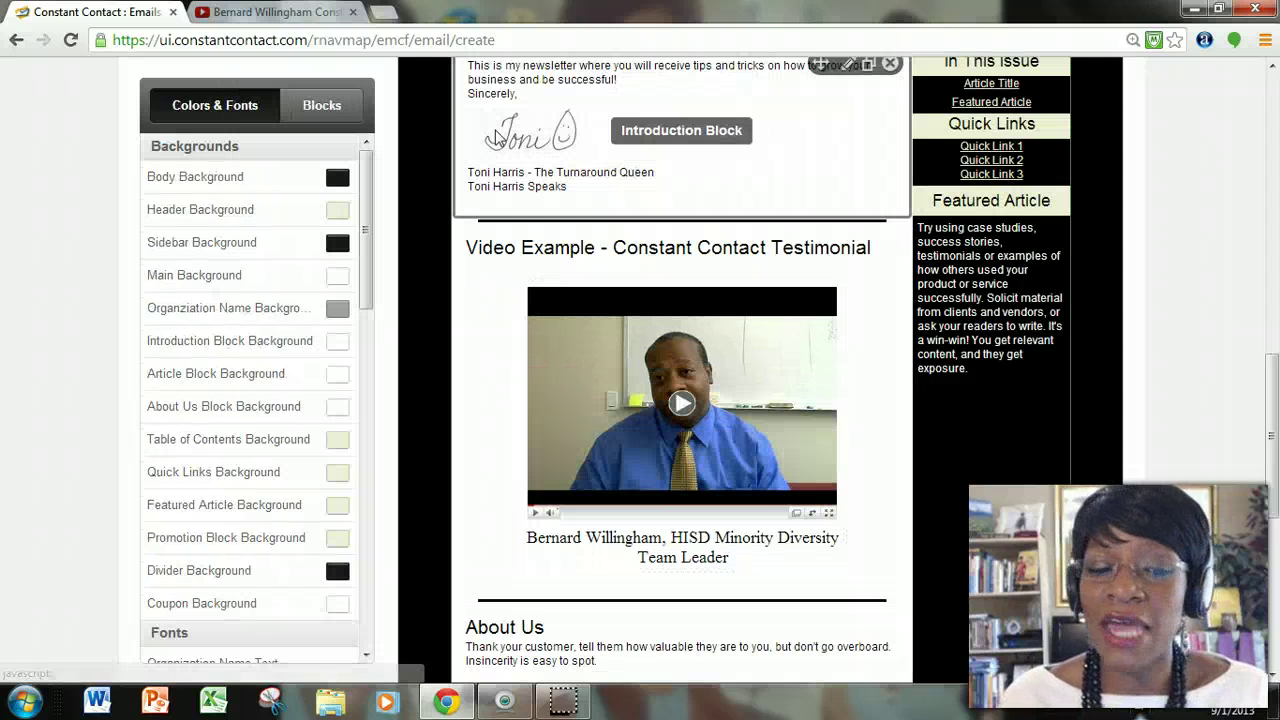
scroll(700, 514, down, 2)
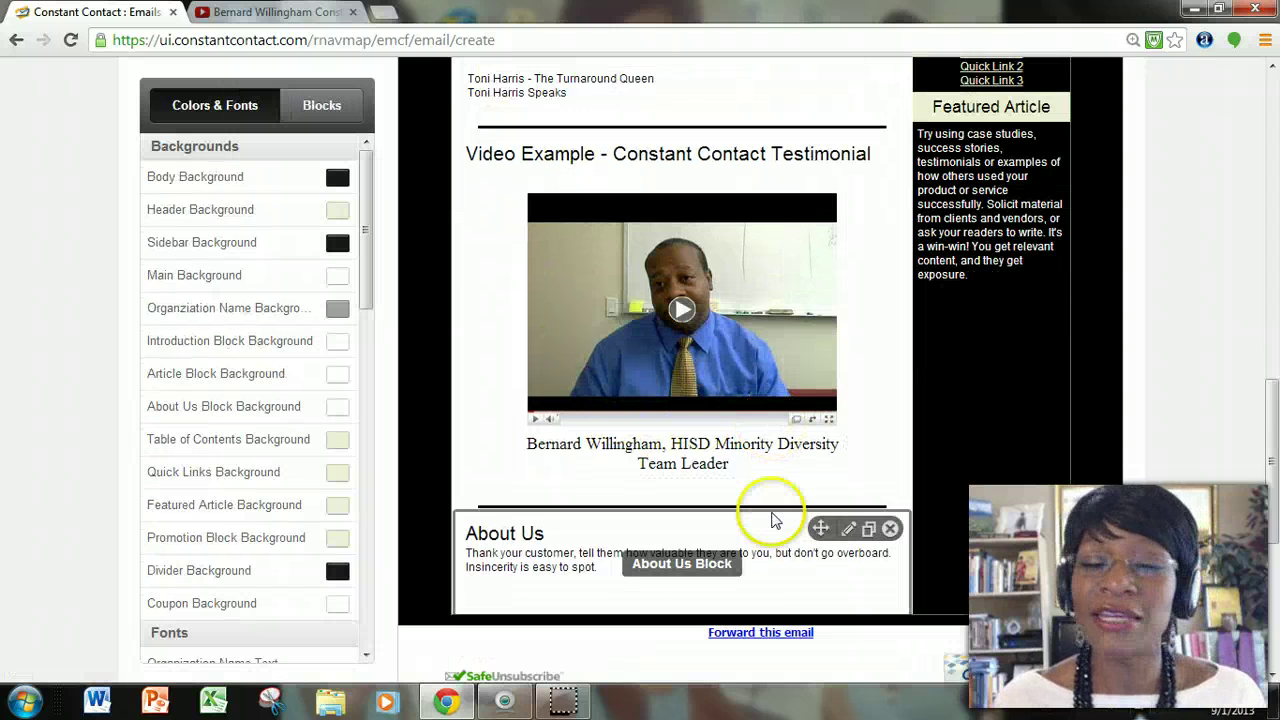
scroll(765, 511, down, 1)
scroll(760, 513, down, 1)
scroll(761, 512, up, 5)
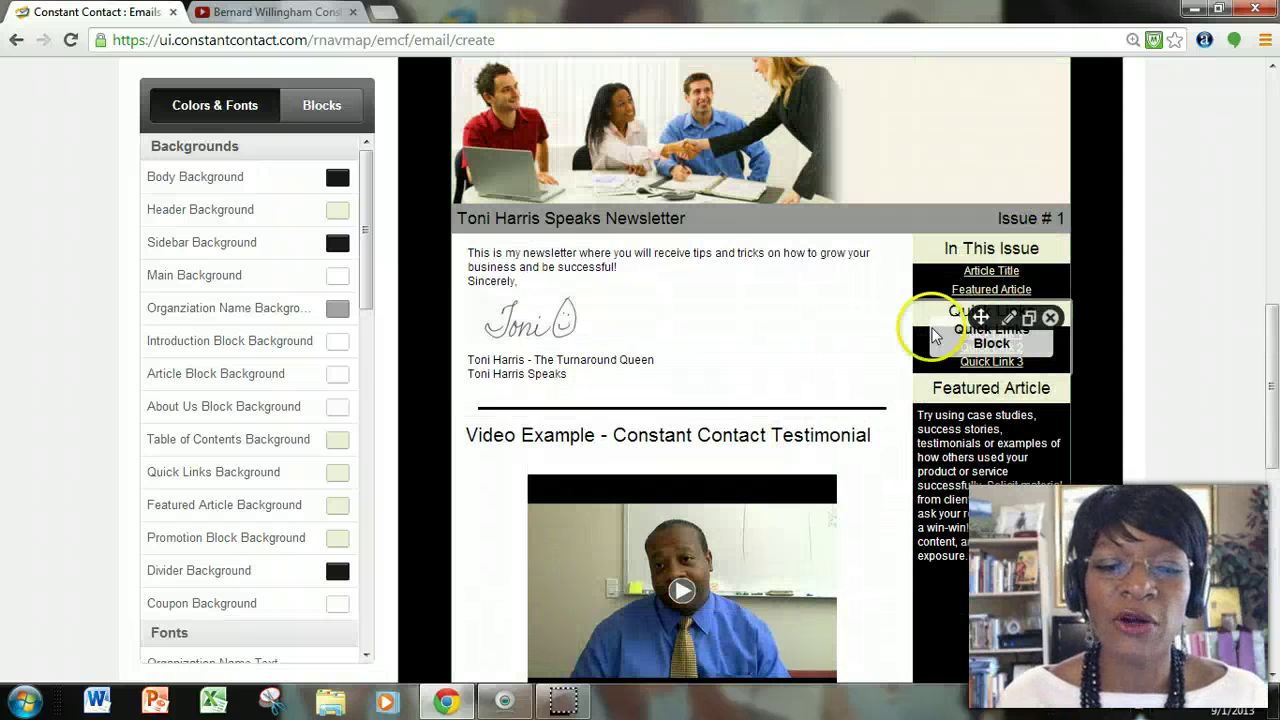
drag(1005, 265, 998, 330)
drag(991, 390, 1008, 527)
scroll(1008, 527, down, 3)
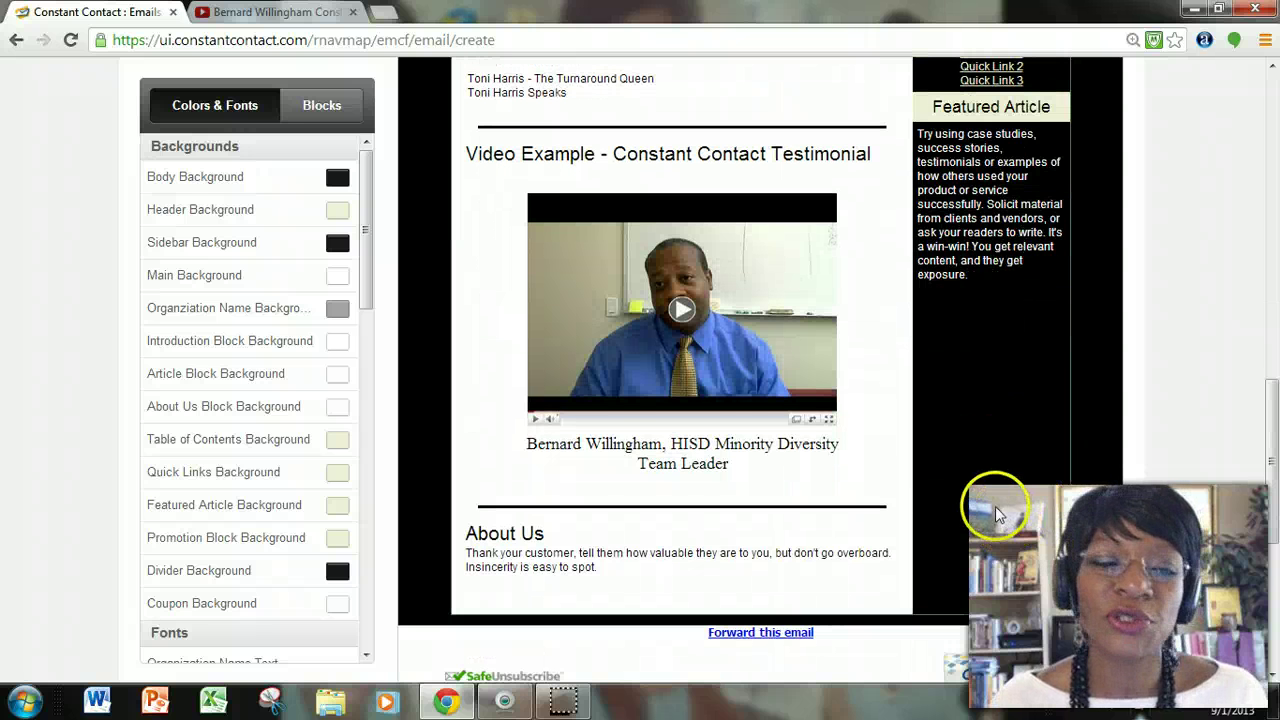
scroll(975, 503, up, 1)
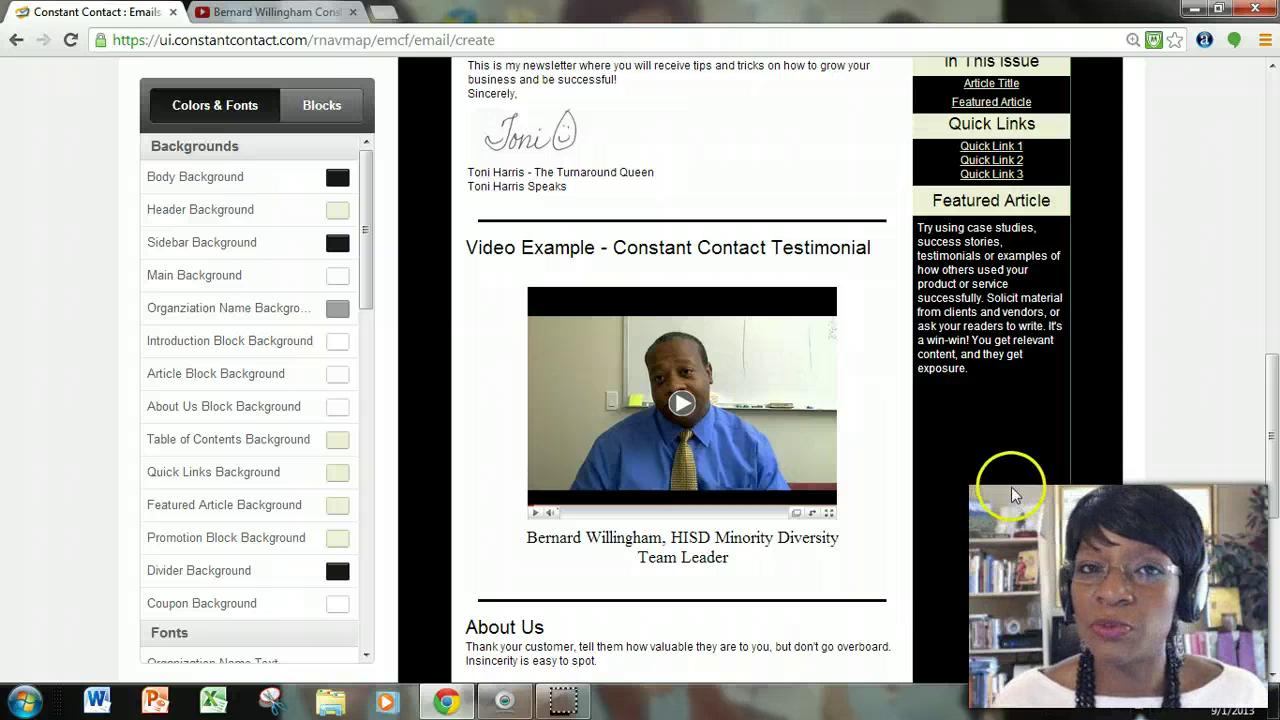
scroll(1011, 487, up, 2)
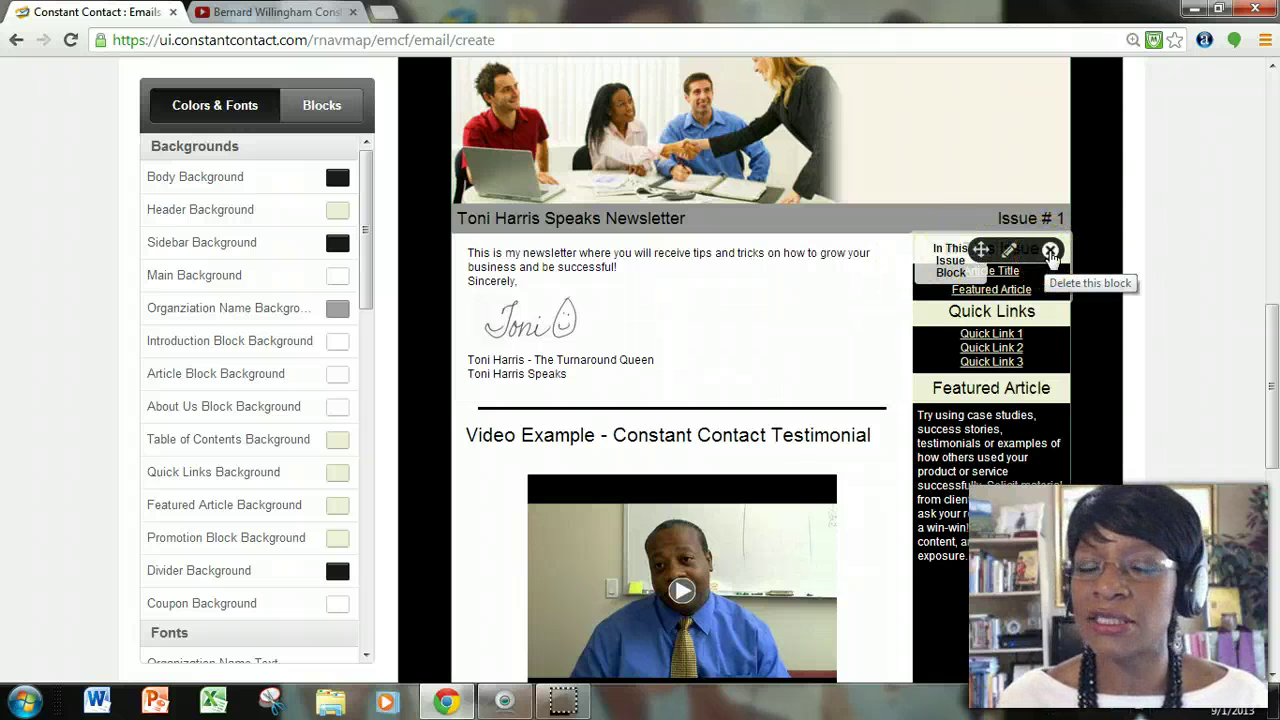
Delete the In This Issue and Quick Links sidebar blocks, confirming each deletion.
click(1050, 251)
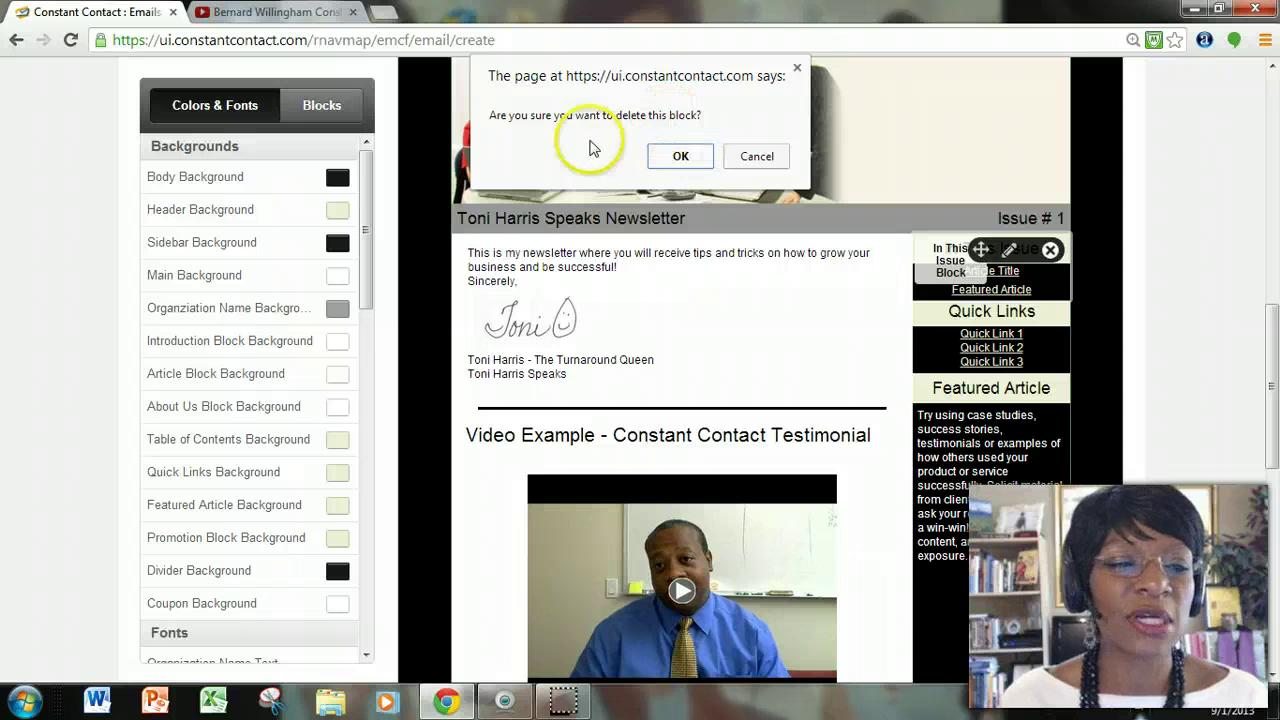
click(680, 156)
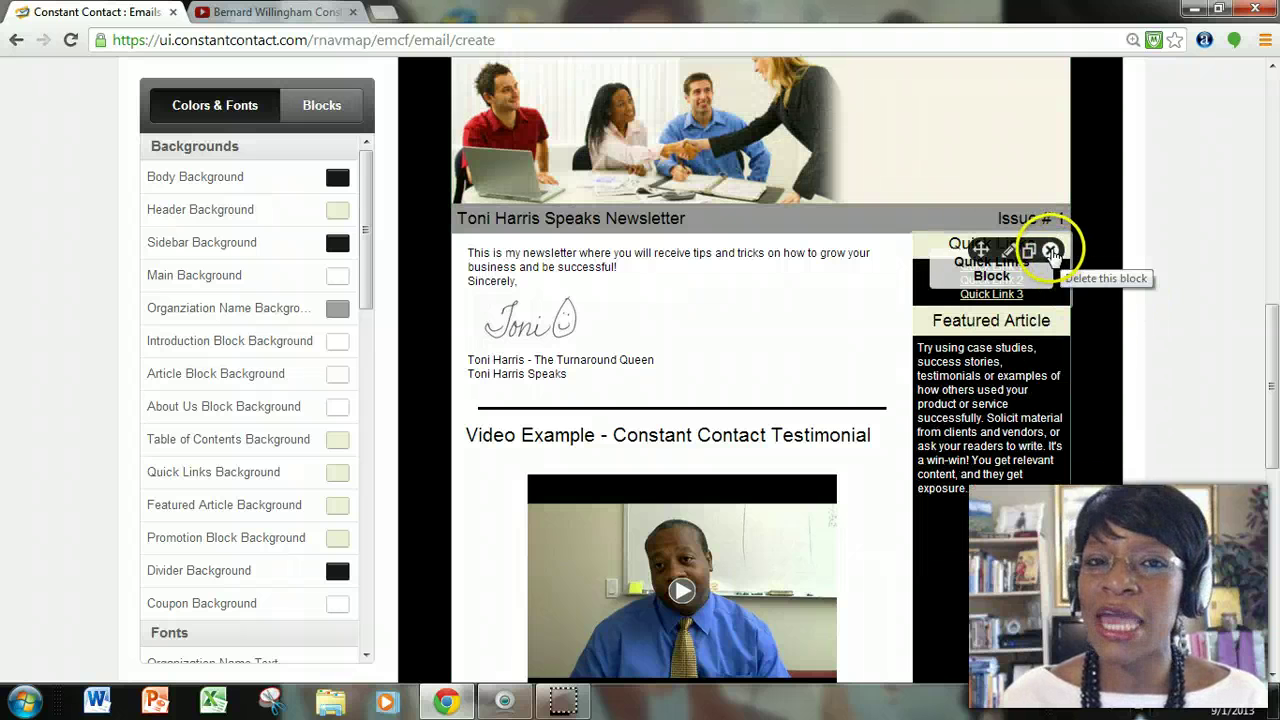
click(1050, 251)
click(677, 157)
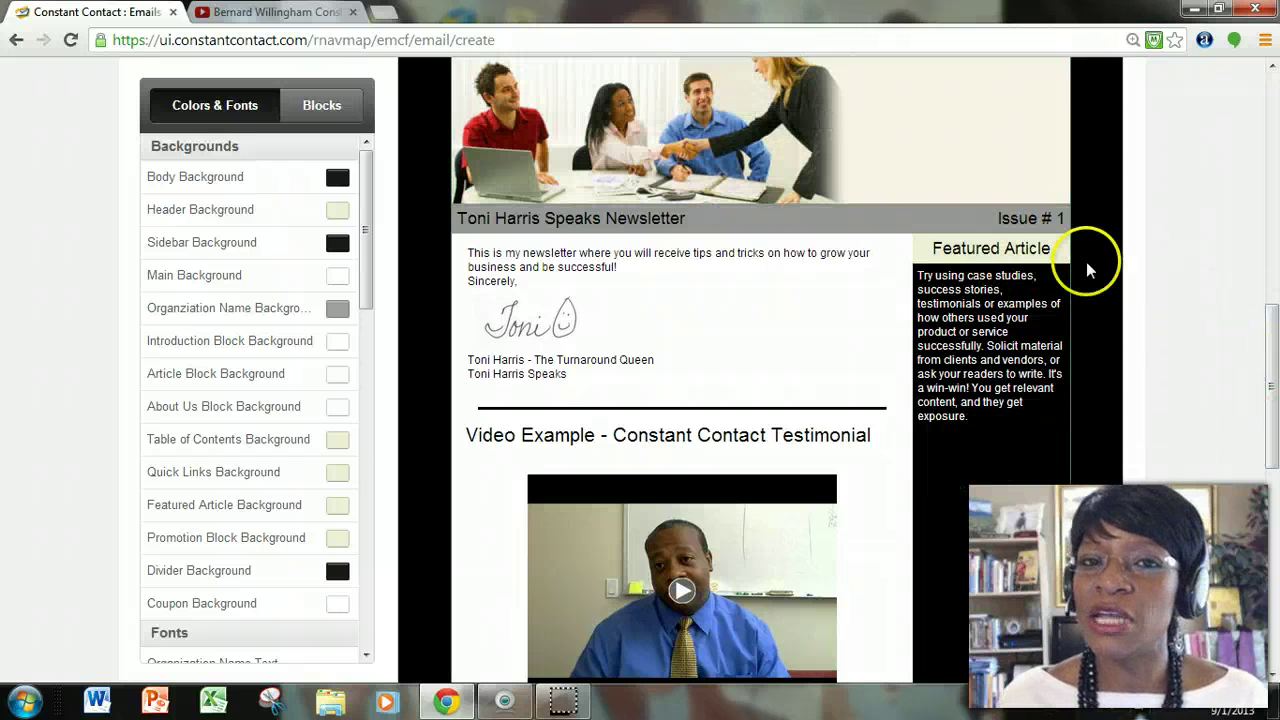
Rename the Featured Article block's heading to 'Contact Us'.
mouse_move(962, 268)
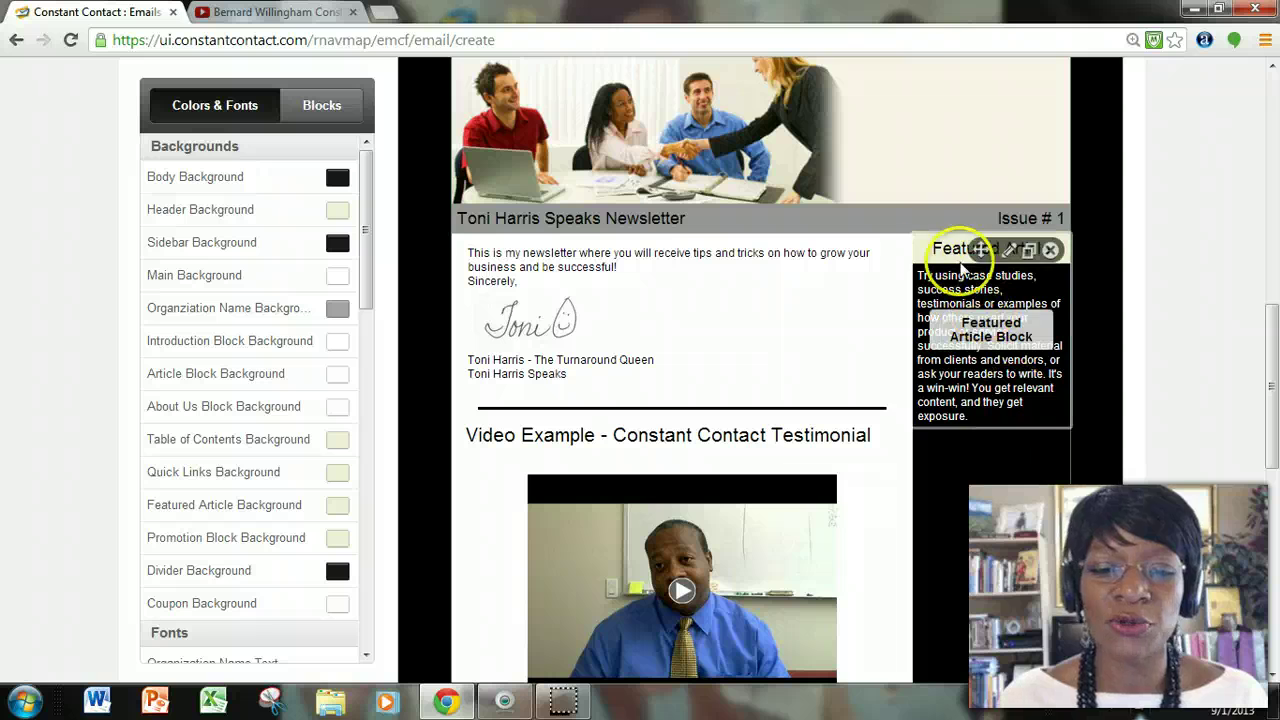
click(941, 254)
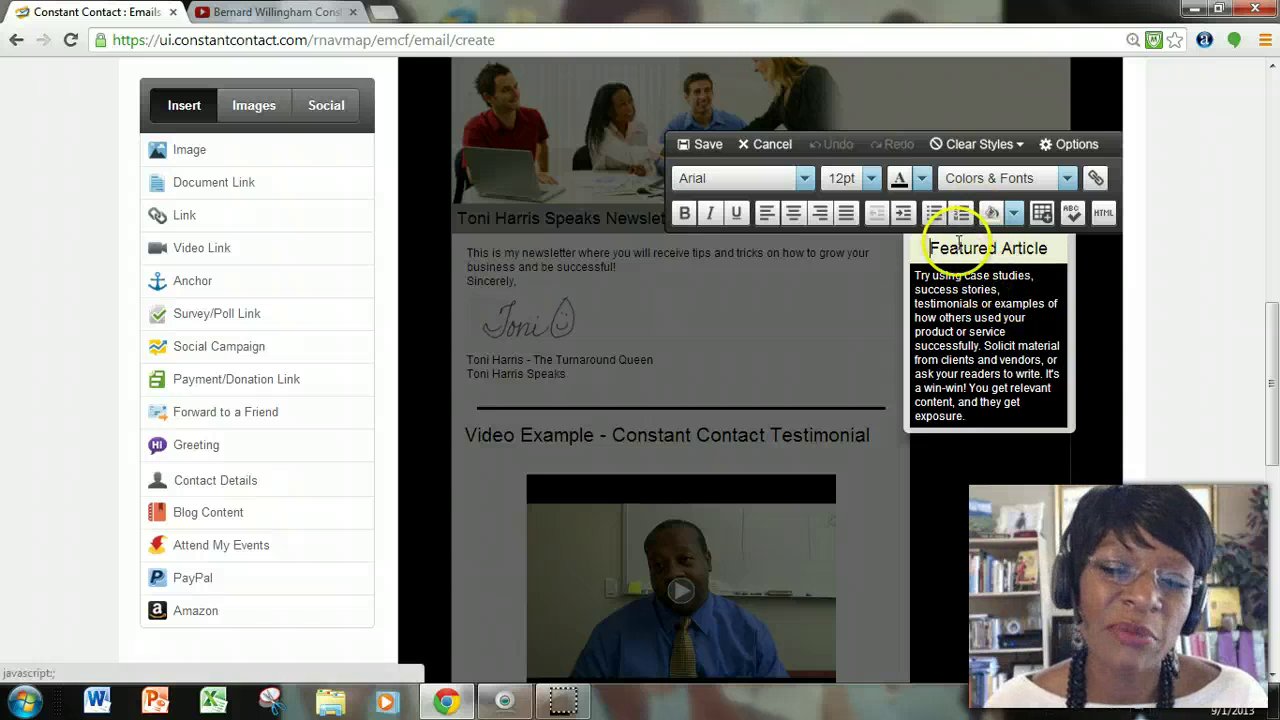
triple_click(931, 248)
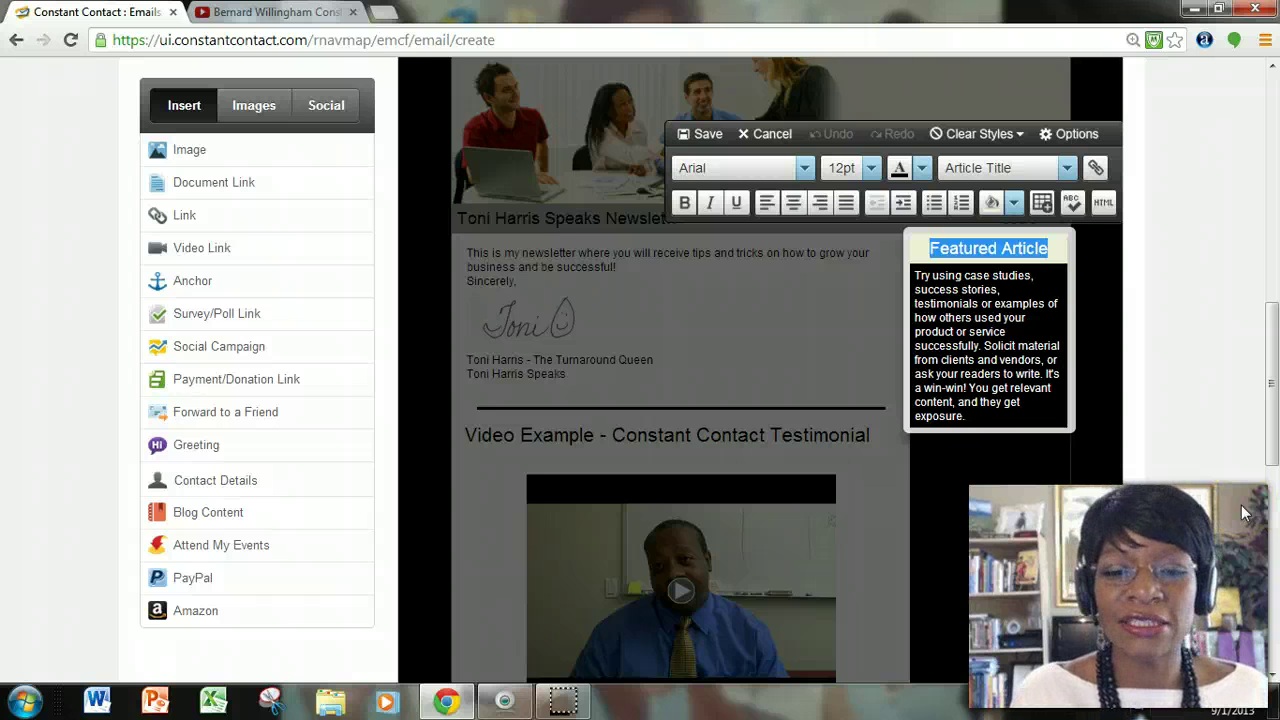
text(Contac)
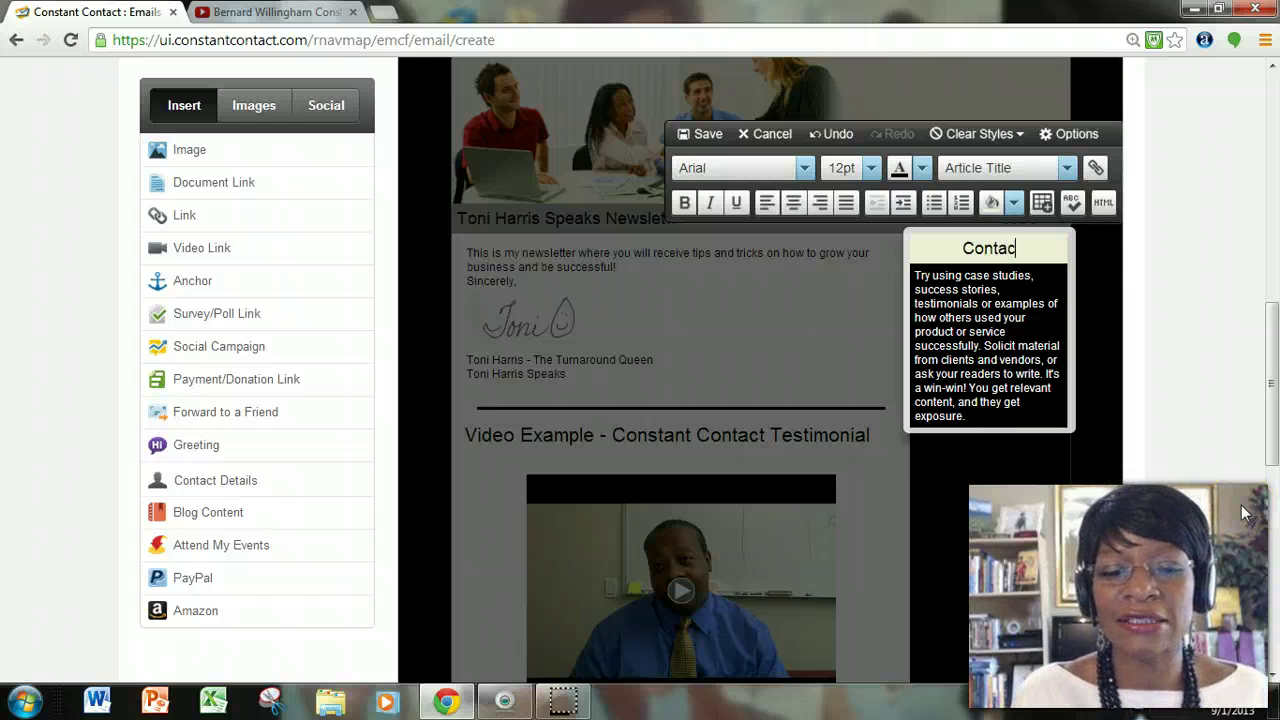
text(t Us)
Replace the block's text with the contact's name, street address, city, phone number and e-mail, then save.
drag(1017, 405, 930, 268)
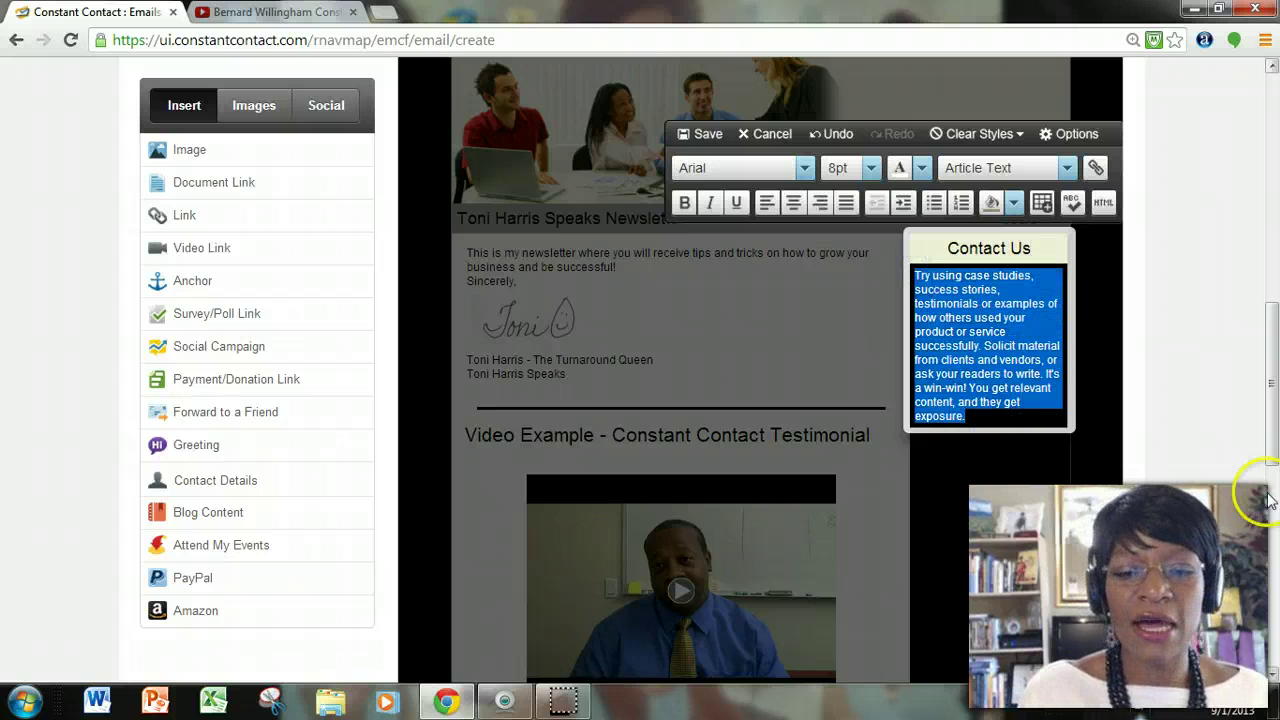
key(Return)
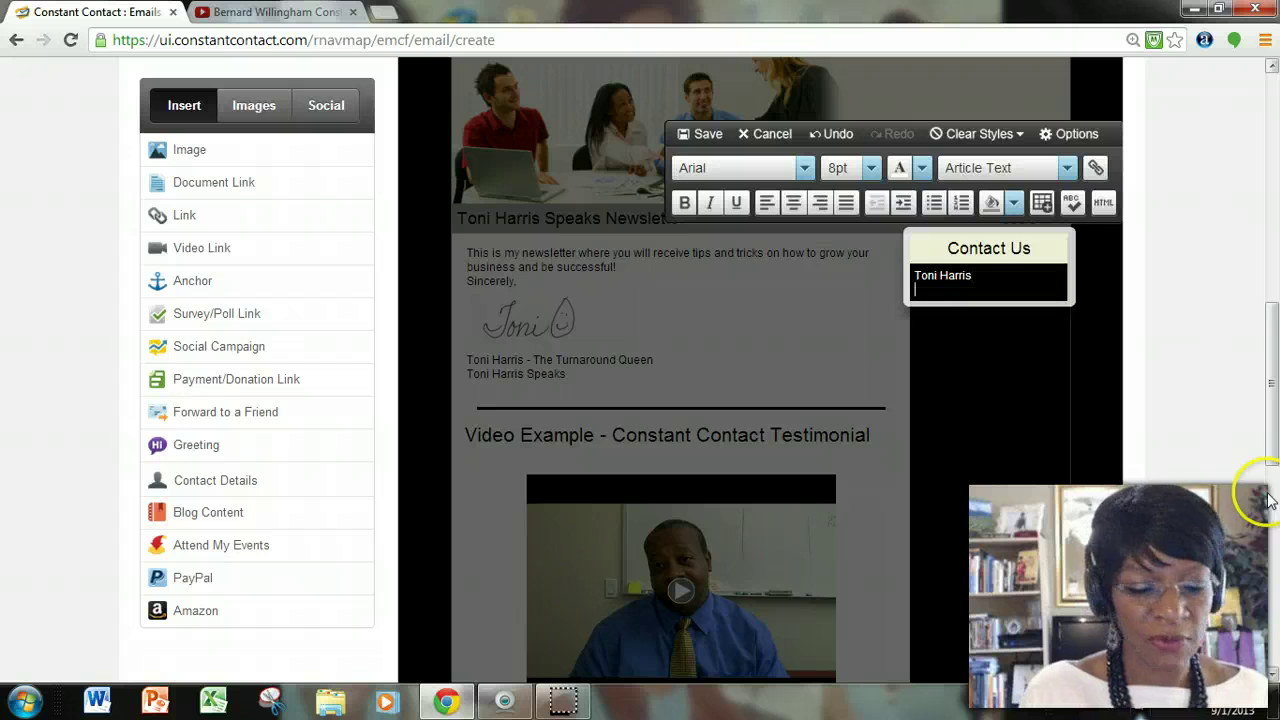
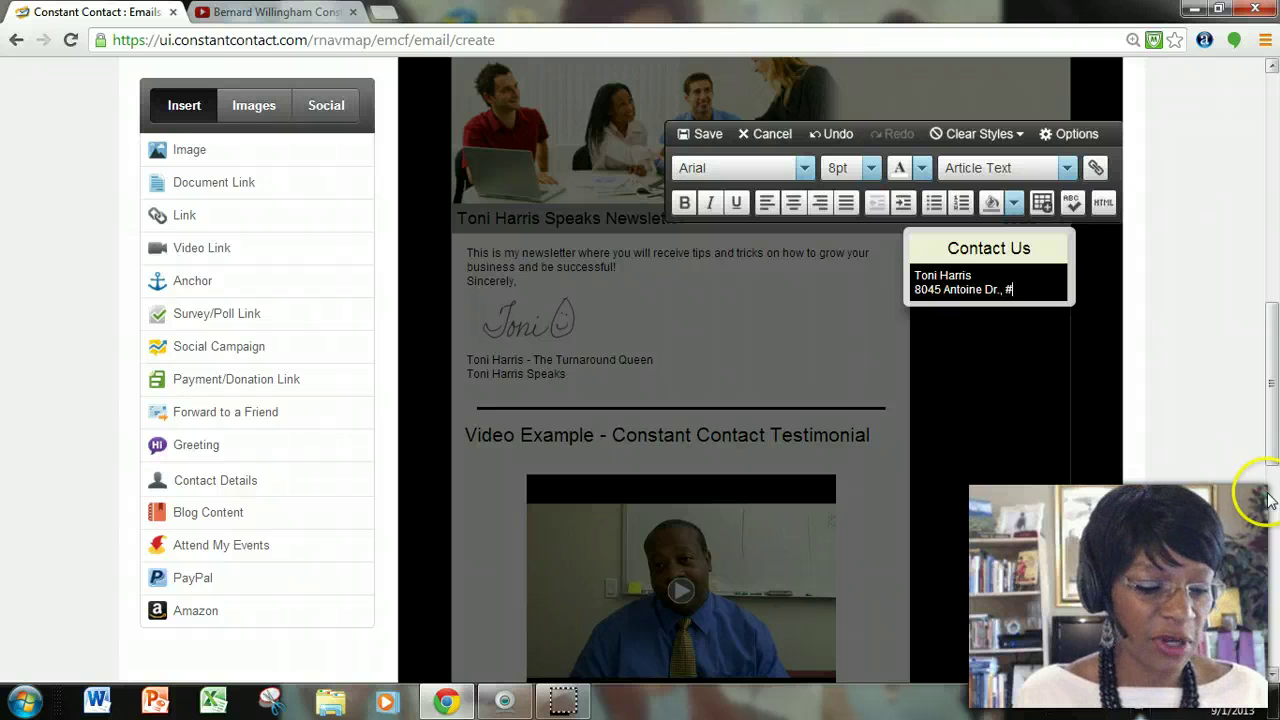
key(Return)
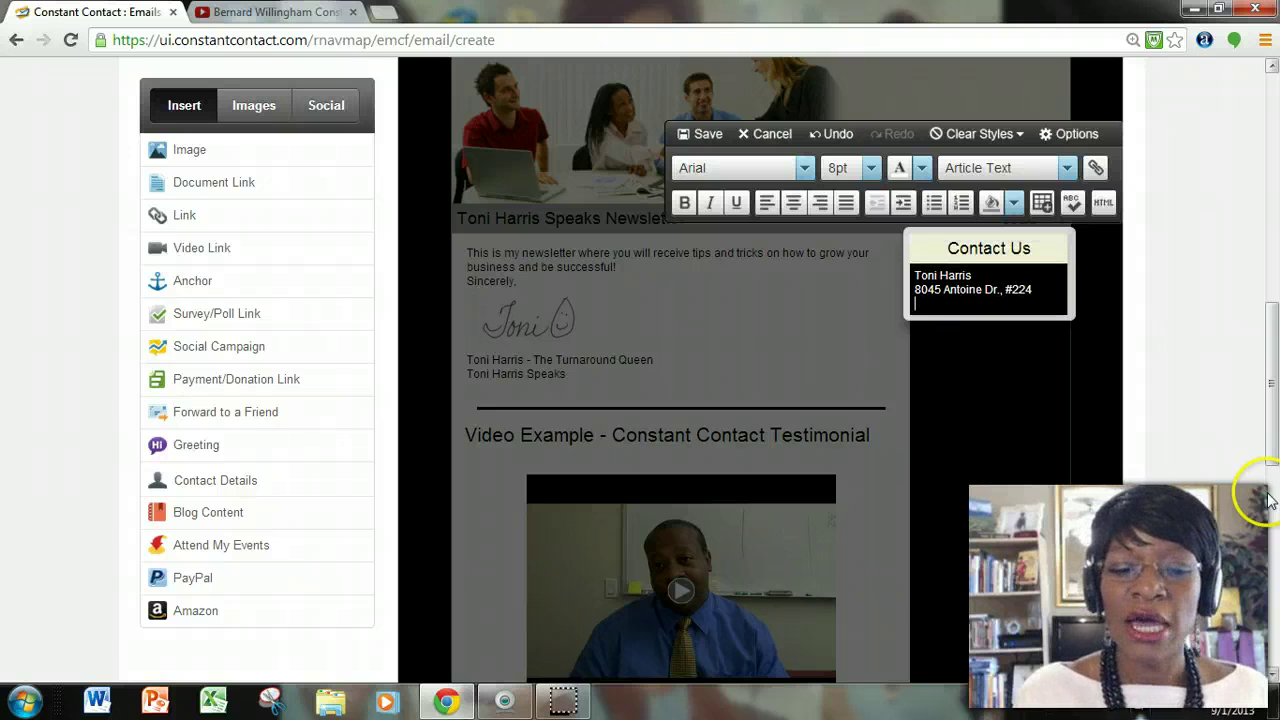
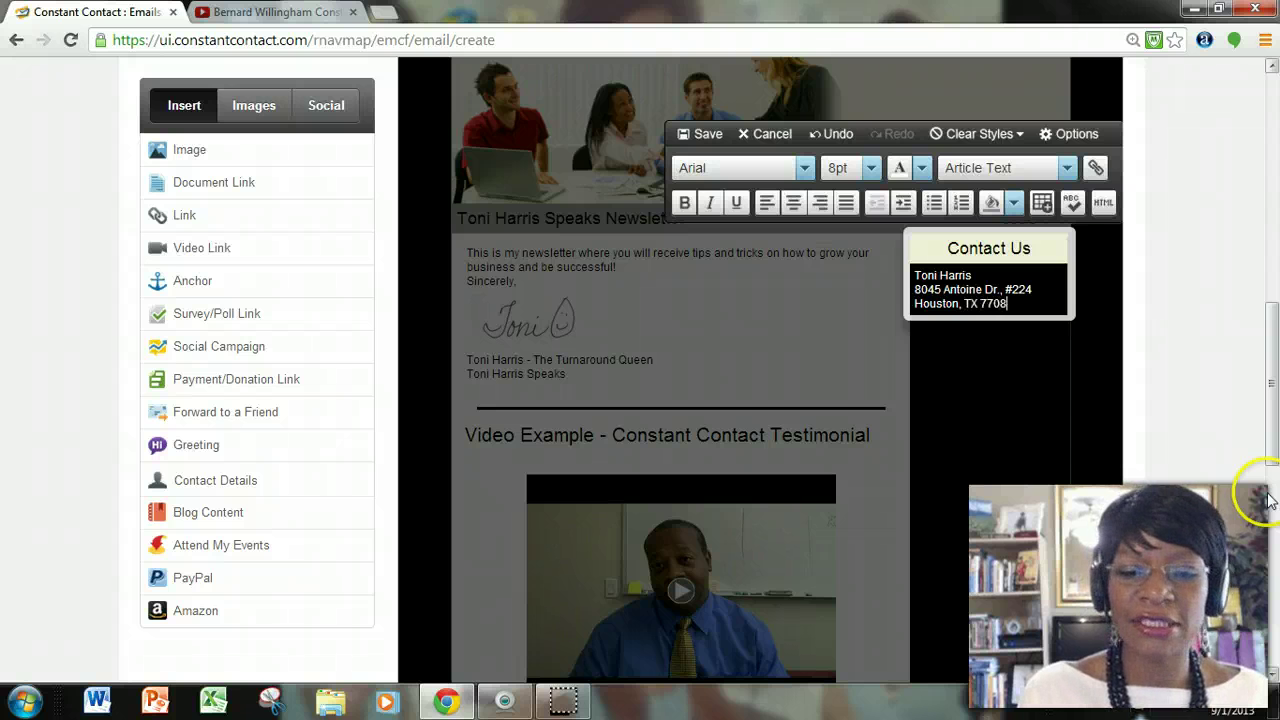
key(Return)
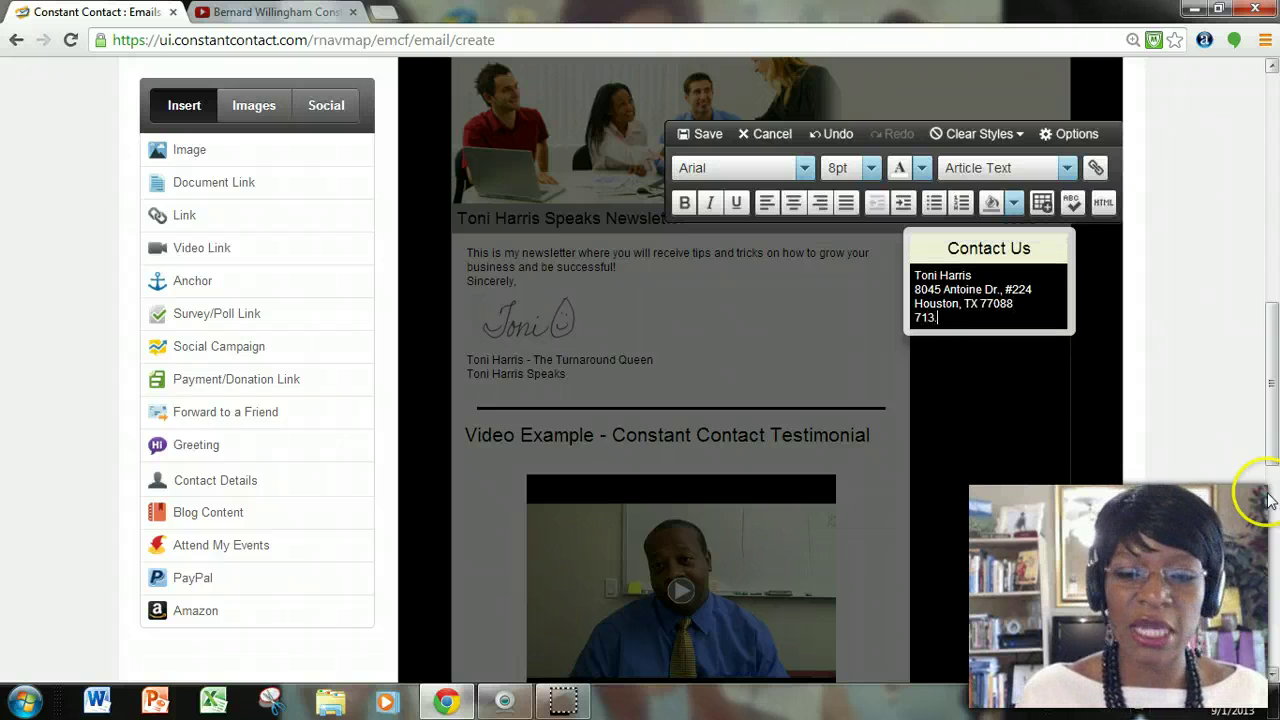
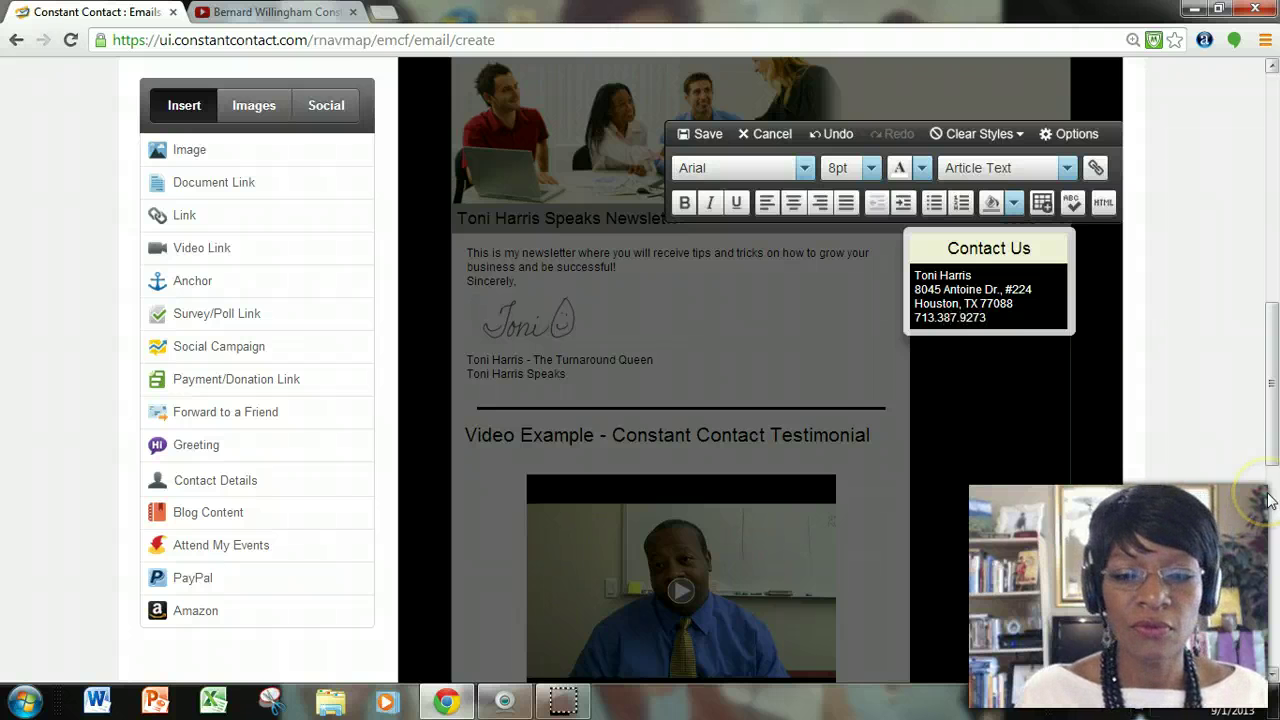
key(Return)
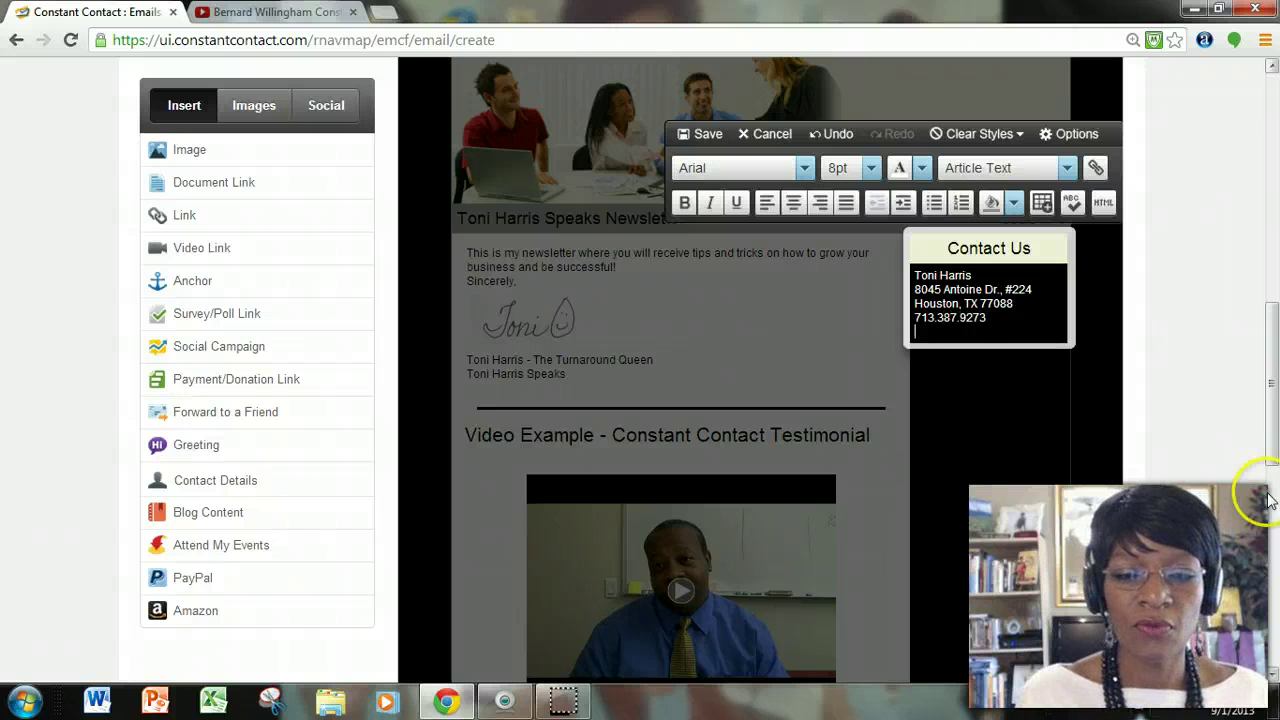
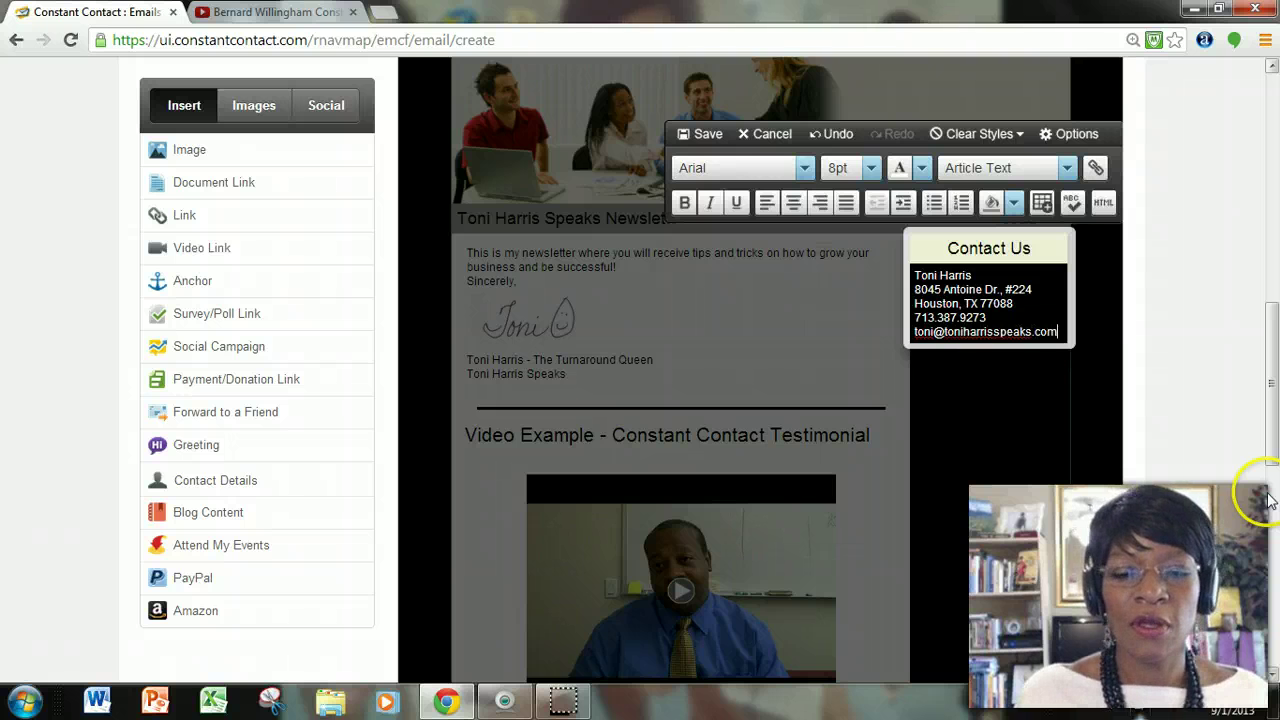
click(708, 134)
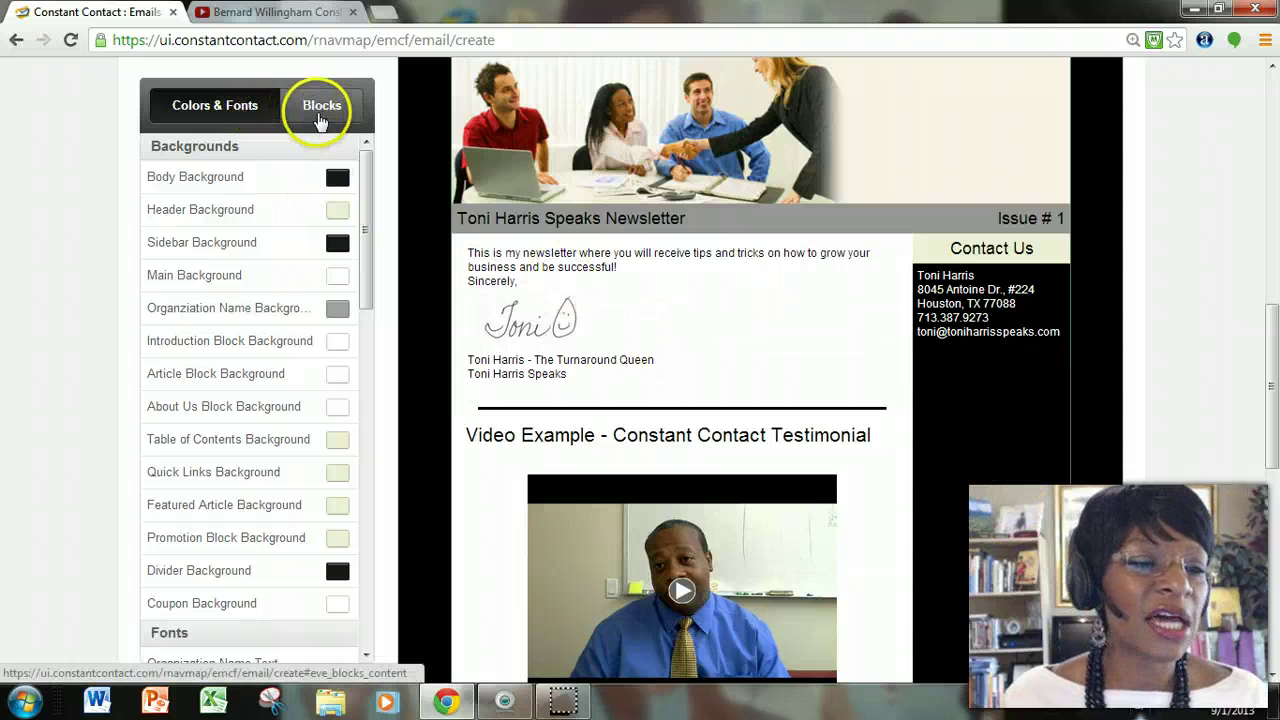
Add a Featured Article block under Contact Us and delete its placeholder paragraph.
click(323, 108)
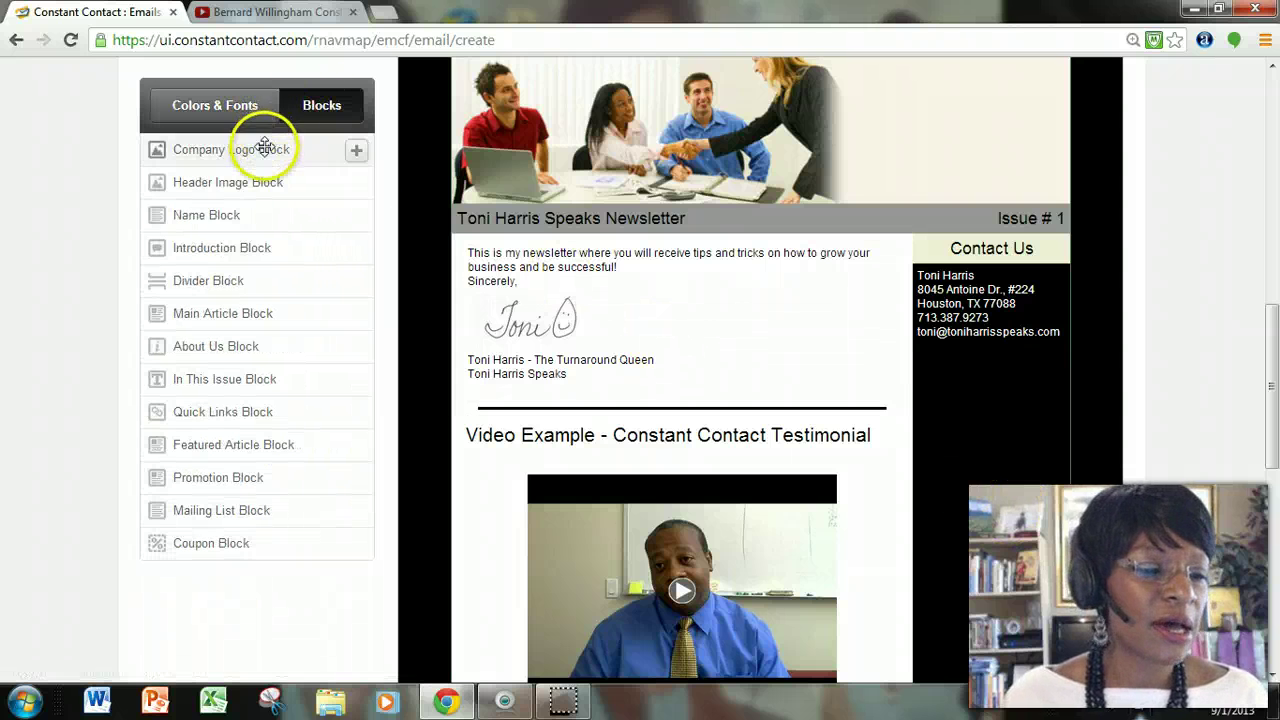
drag(226, 443, 960, 350)
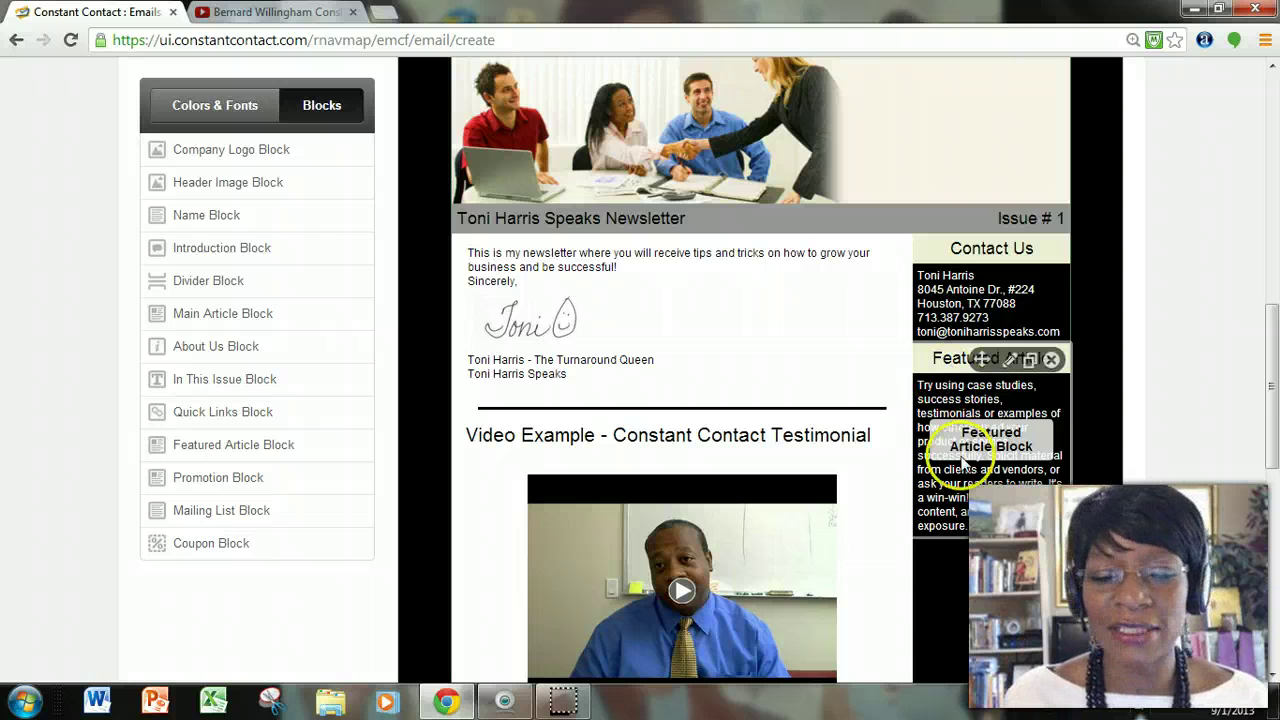
click(996, 513)
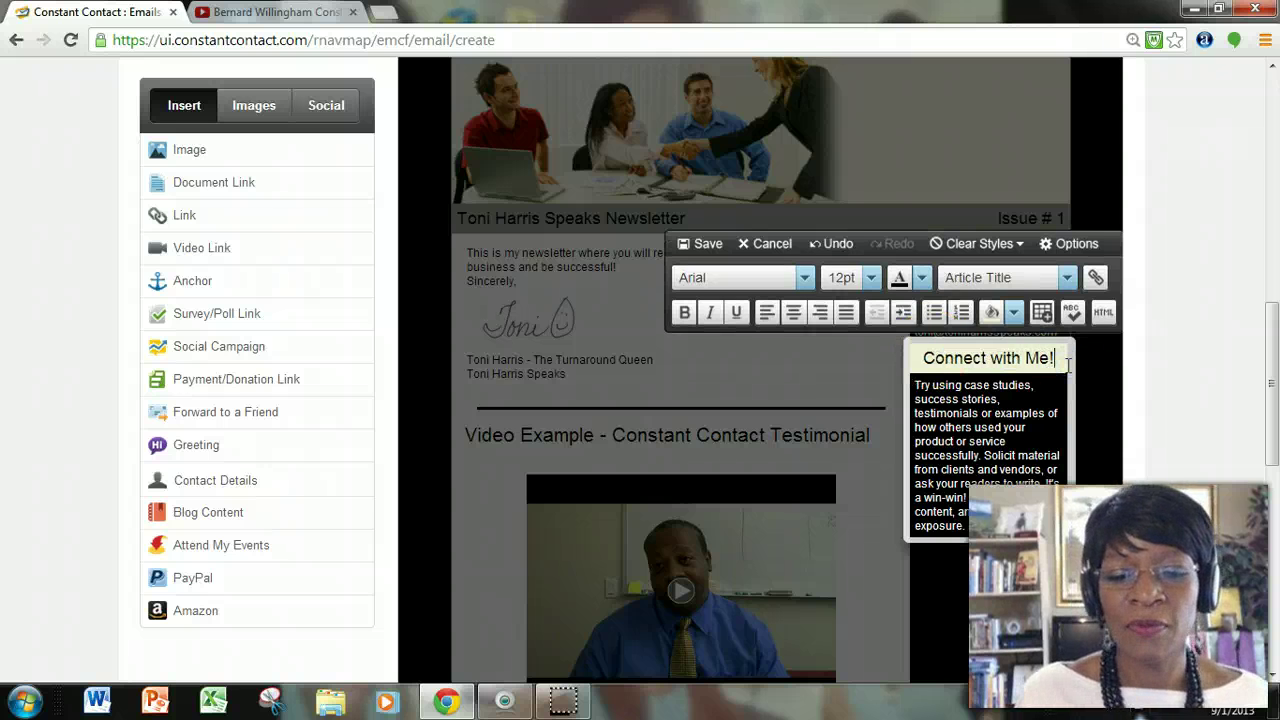
drag(935, 458, 912, 385)
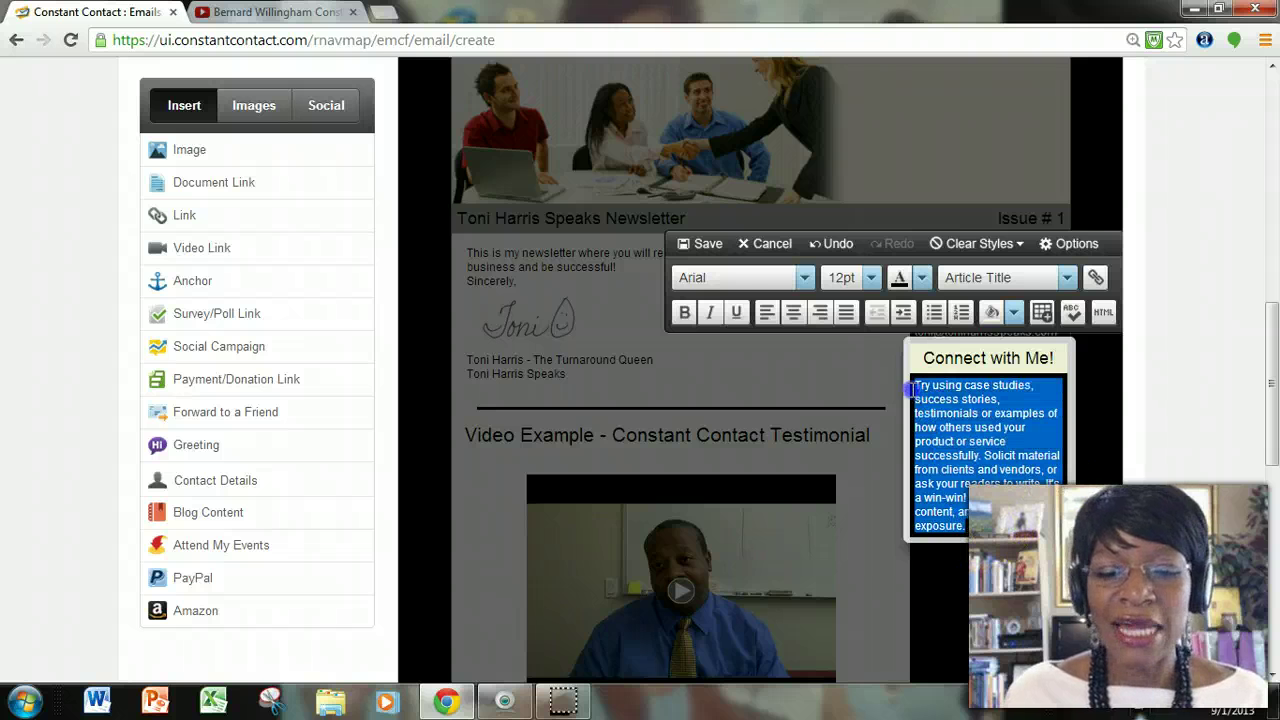
key(BackSpace)
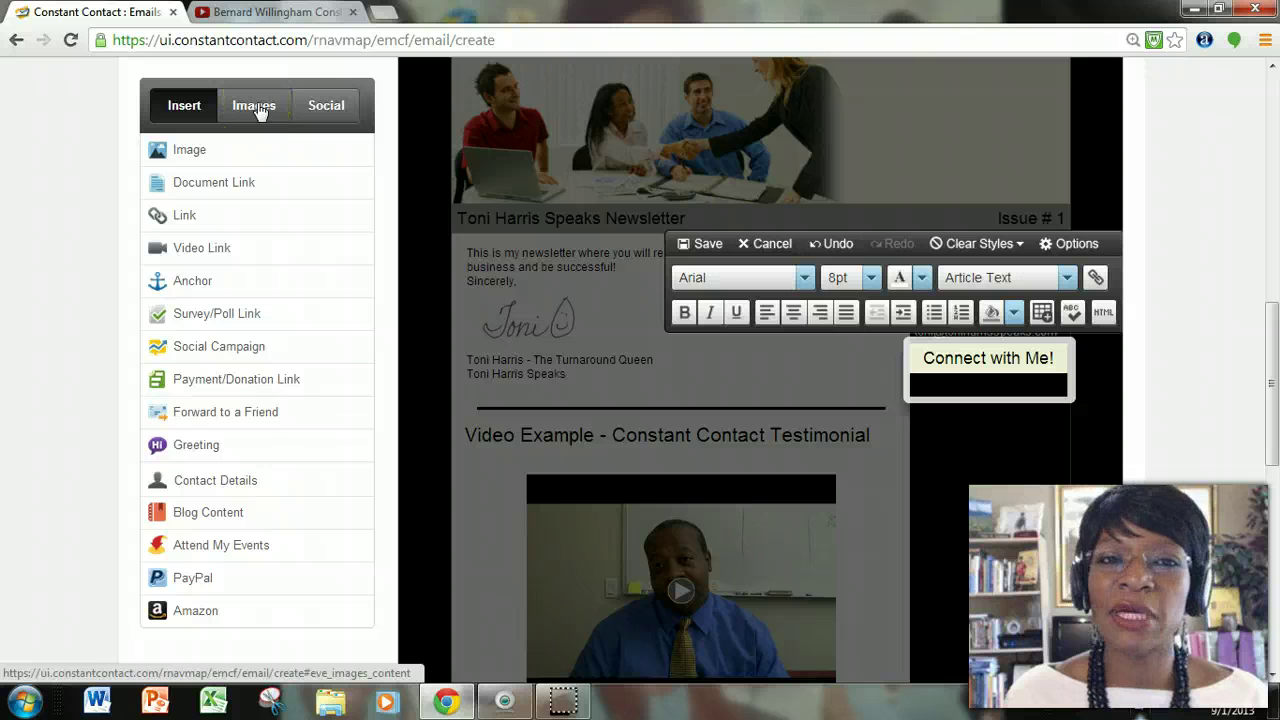
Insert a Like me on Facebook button into the Connect with Me! block.
click(315, 108)
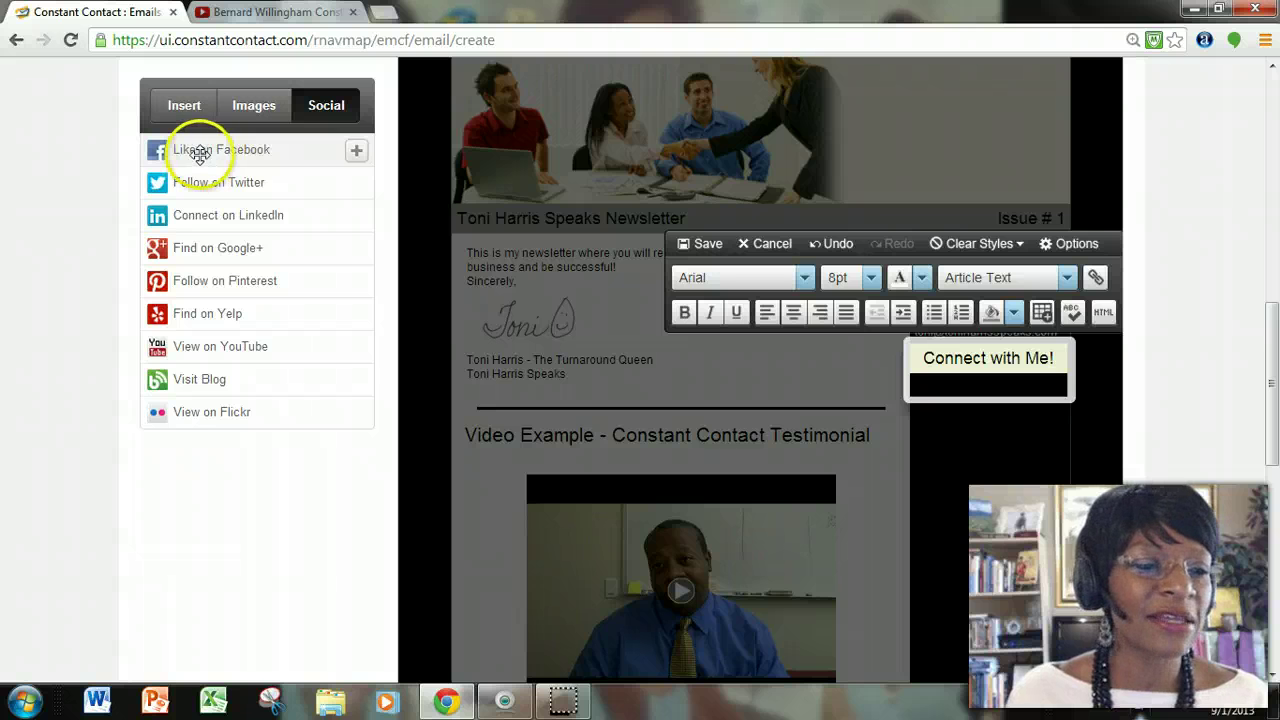
drag(199, 153, 1013, 408)
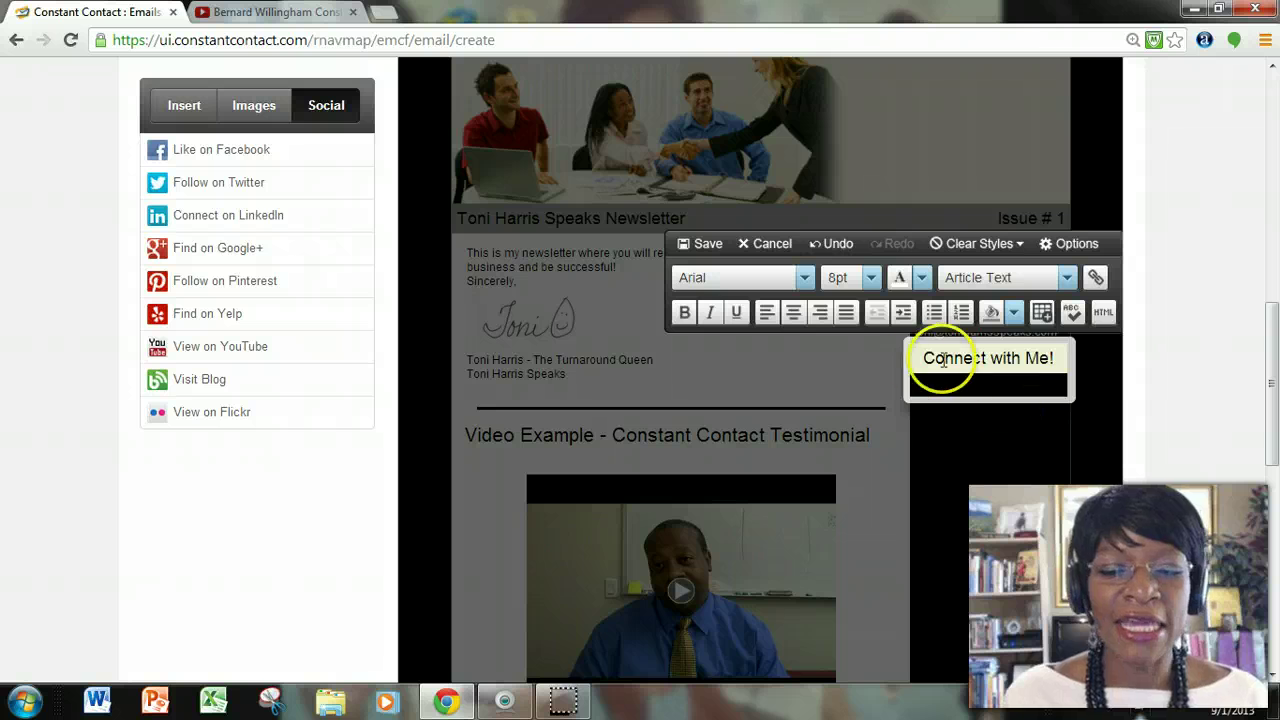
drag(206, 149, 967, 378)
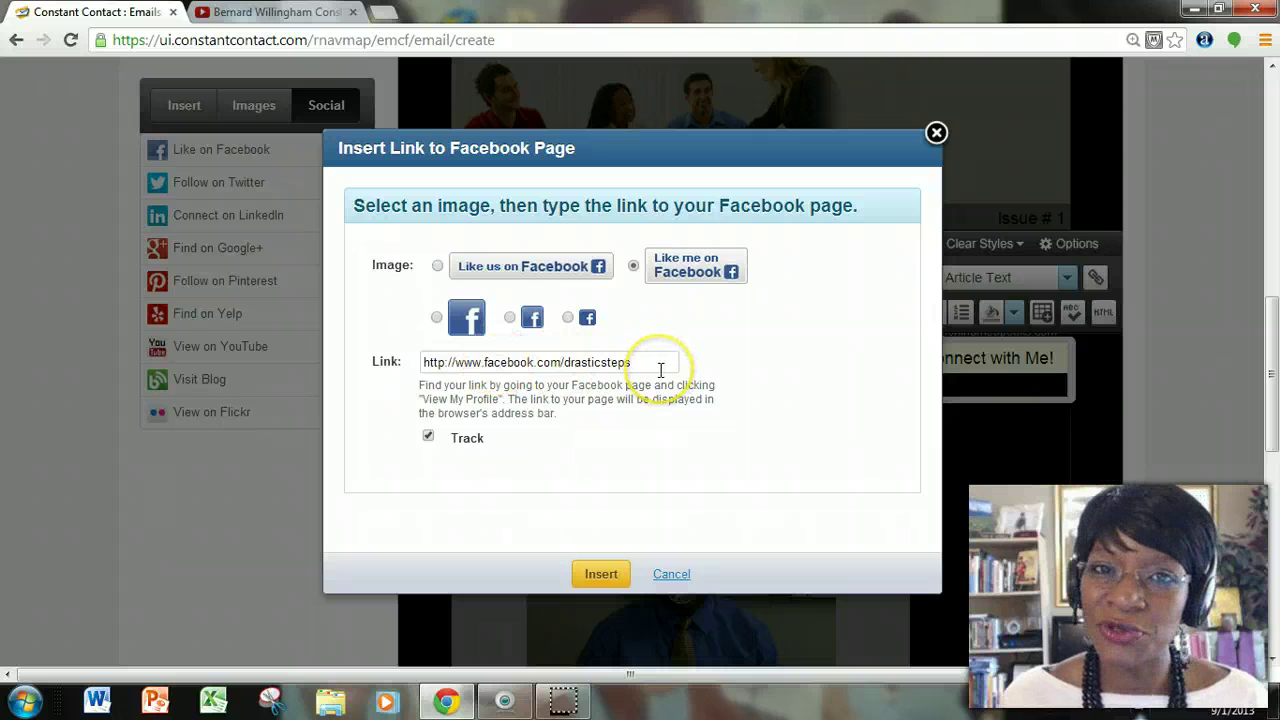
click(601, 573)
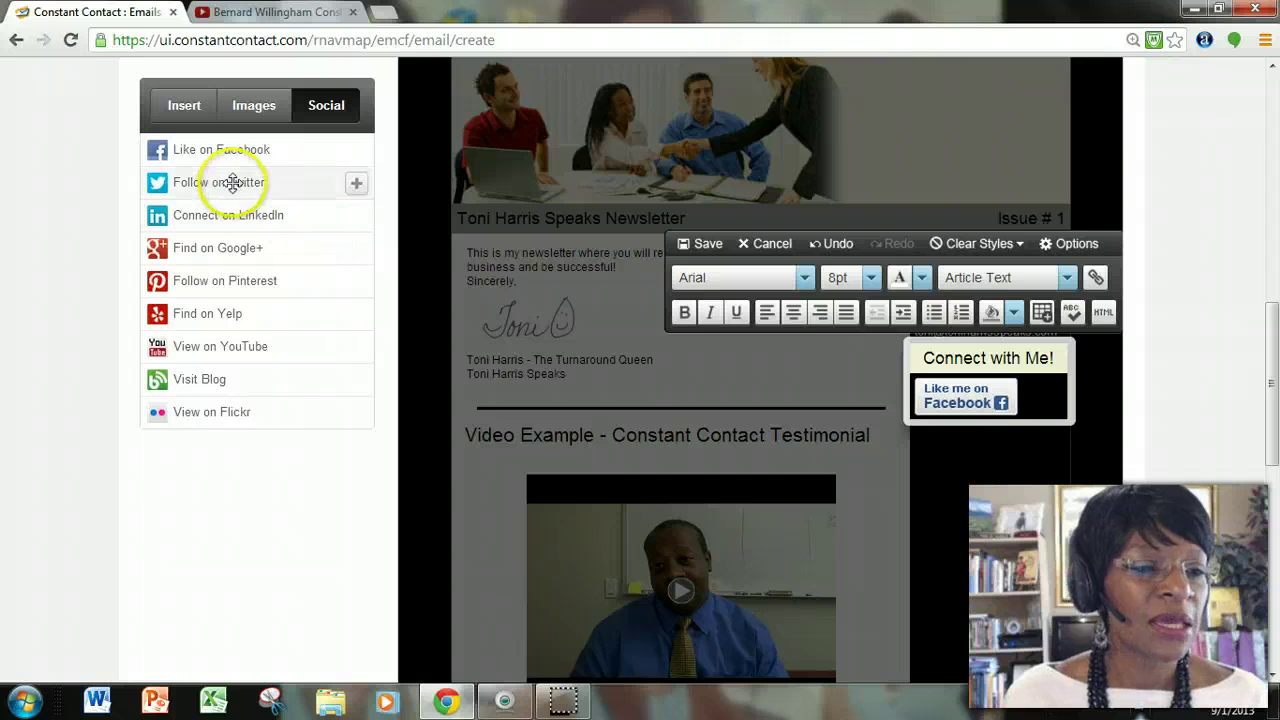
Add a Follow me on Twitter button, then a Like me on Facebook button below it.
drag(237, 180, 1013, 401)
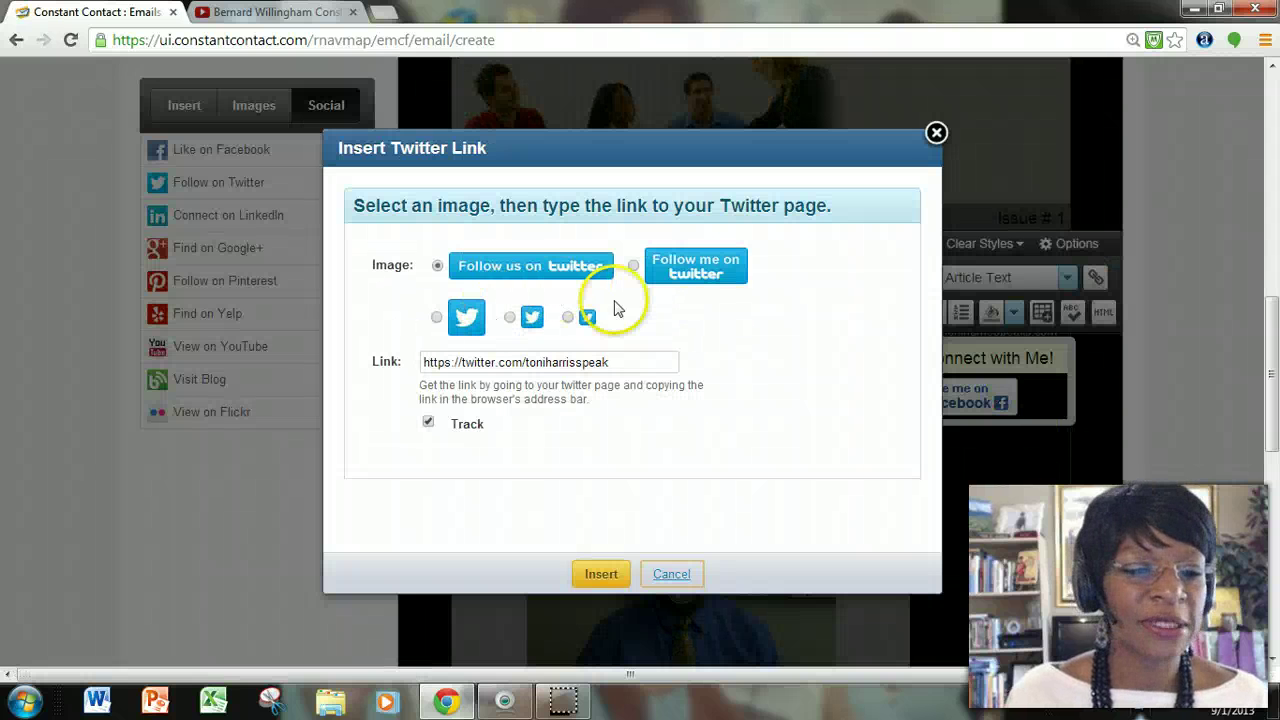
click(633, 267)
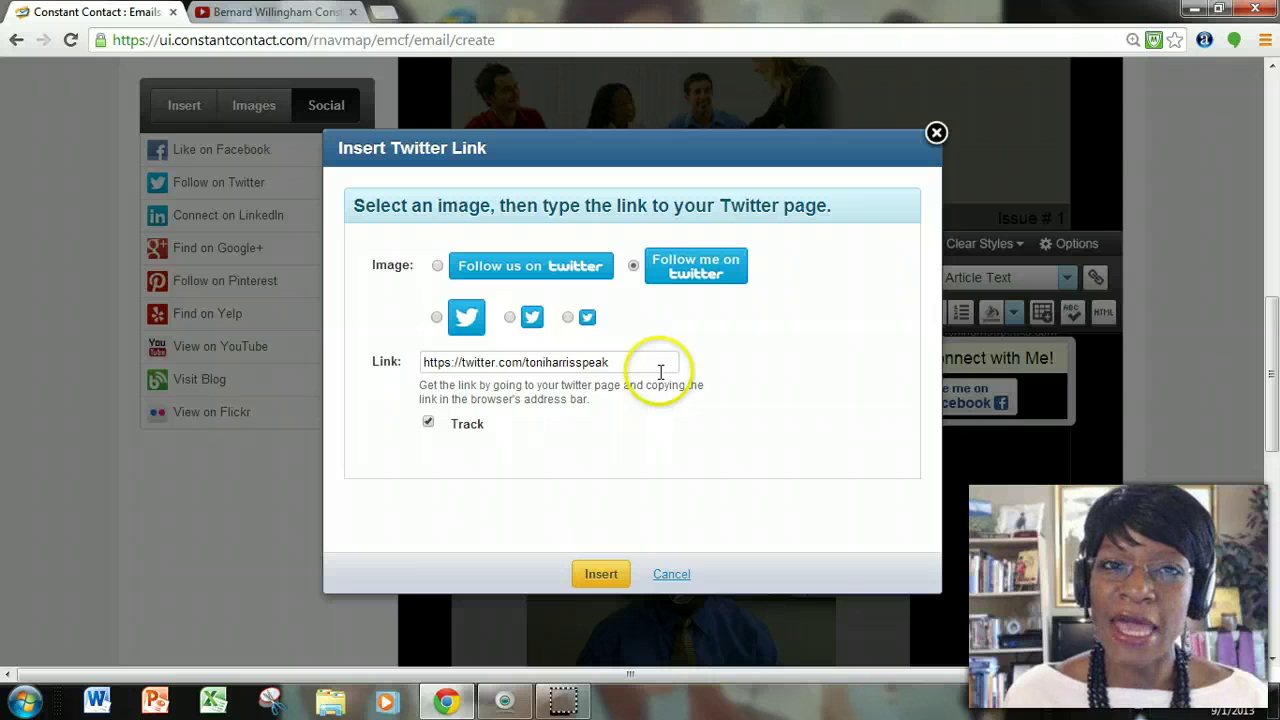
click(612, 576)
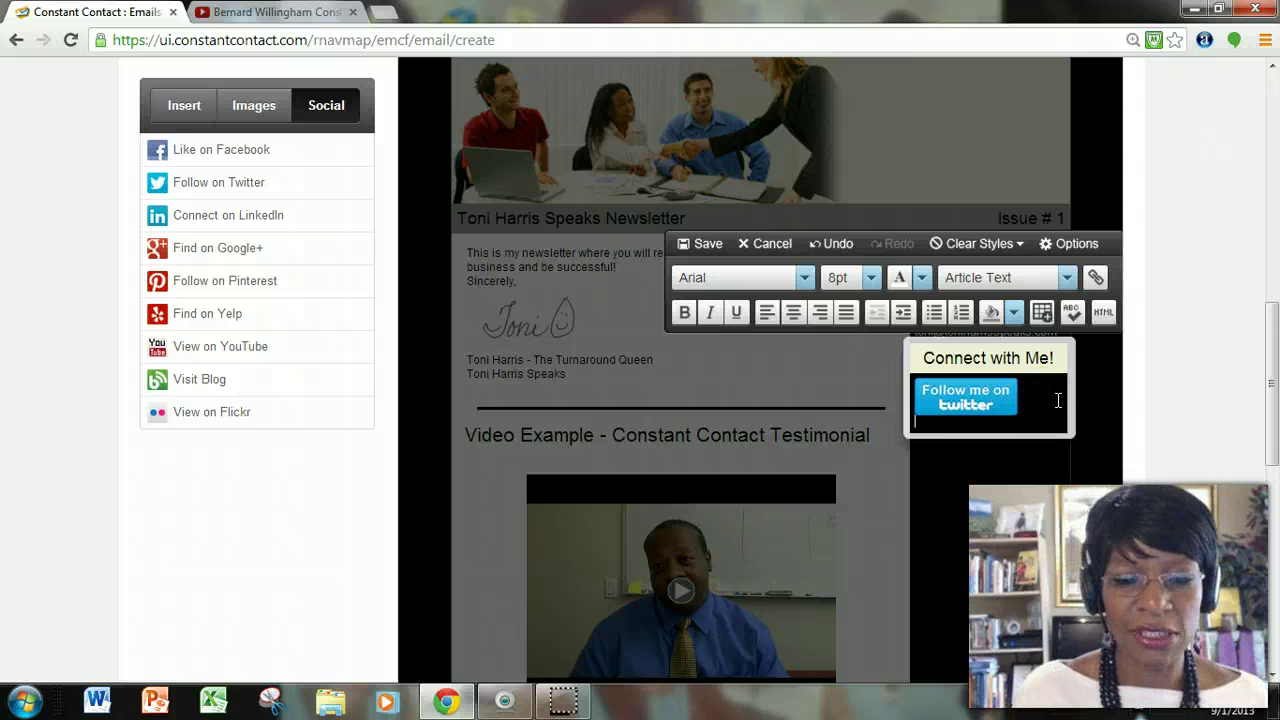
key(Return)
key(Return)
key(Return)
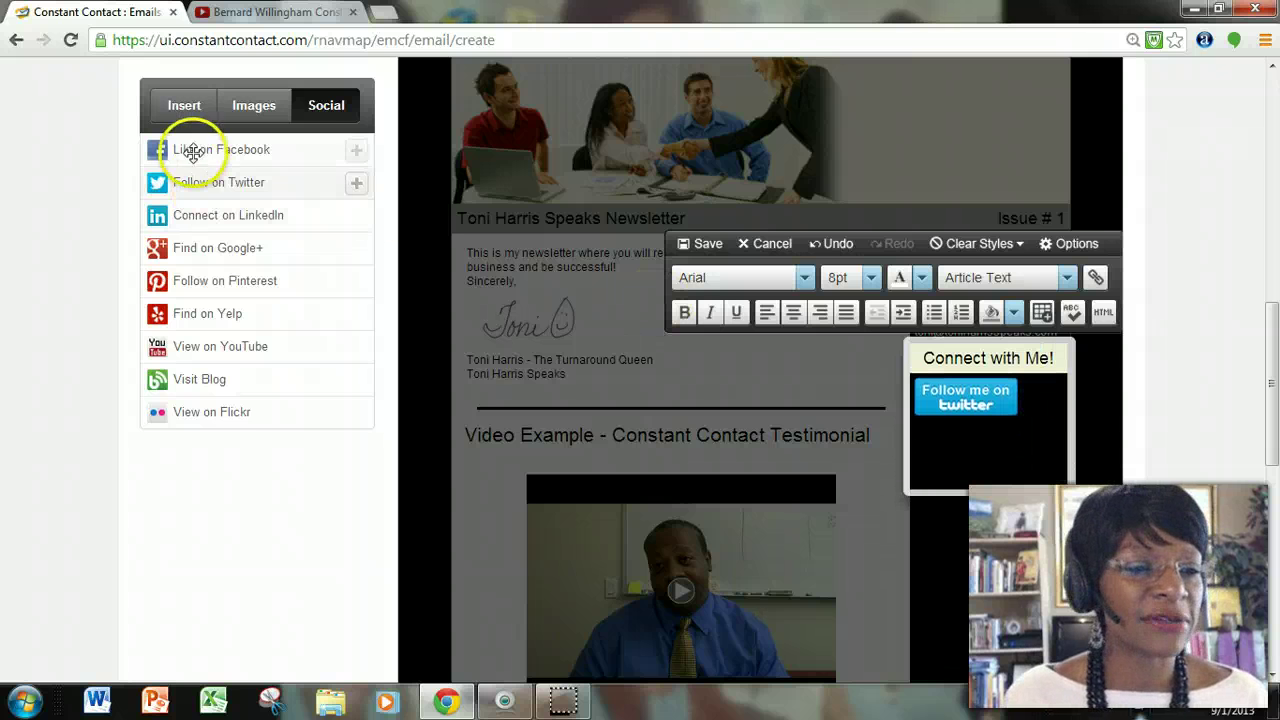
drag(200, 149, 960, 458)
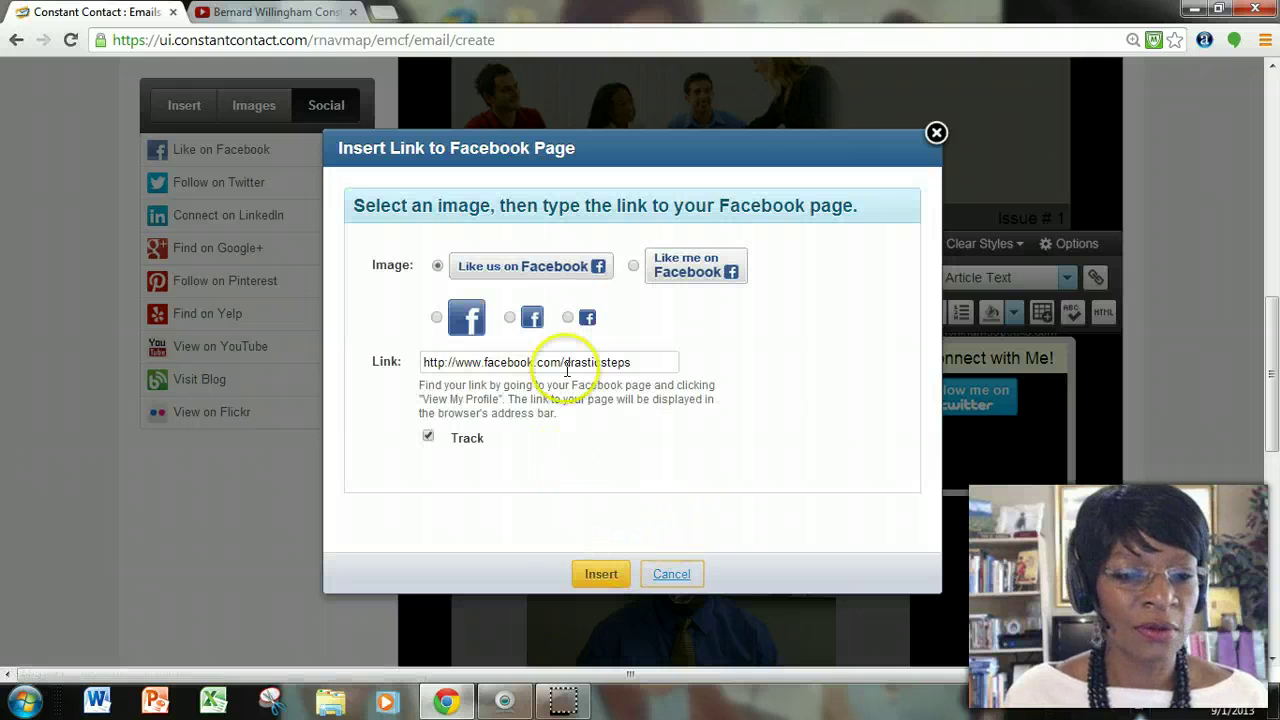
click(605, 575)
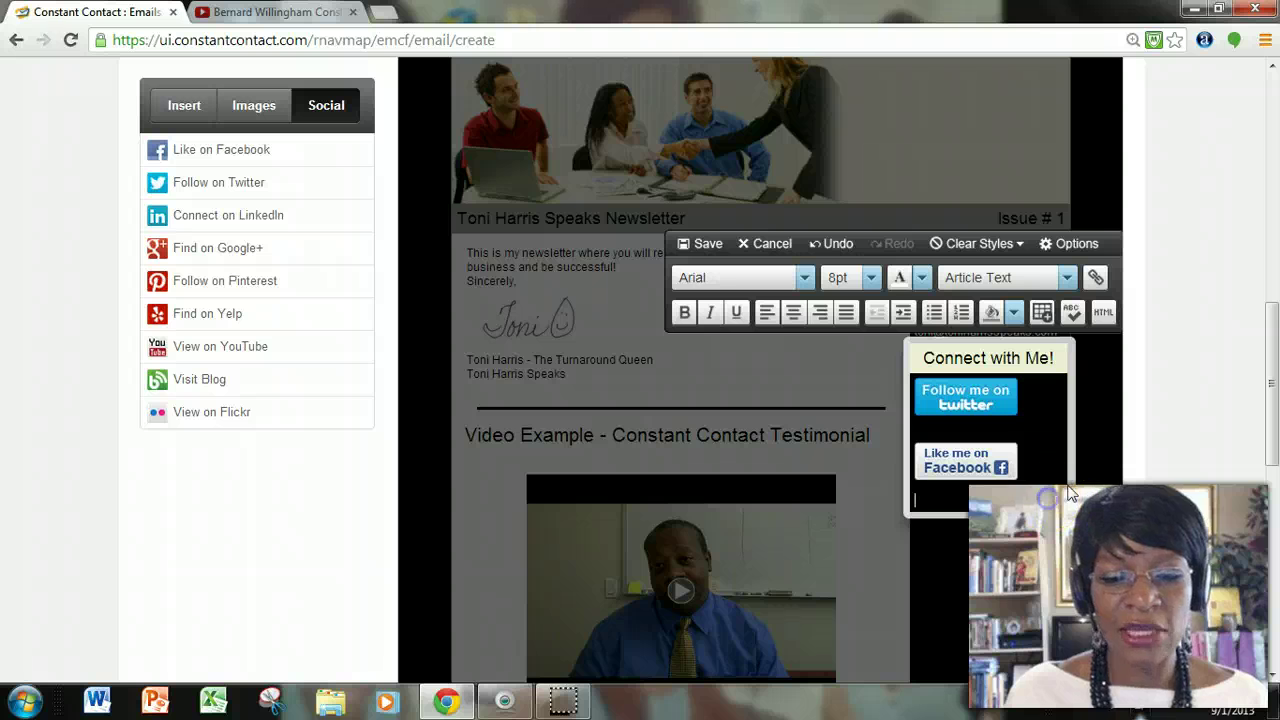
click(946, 470)
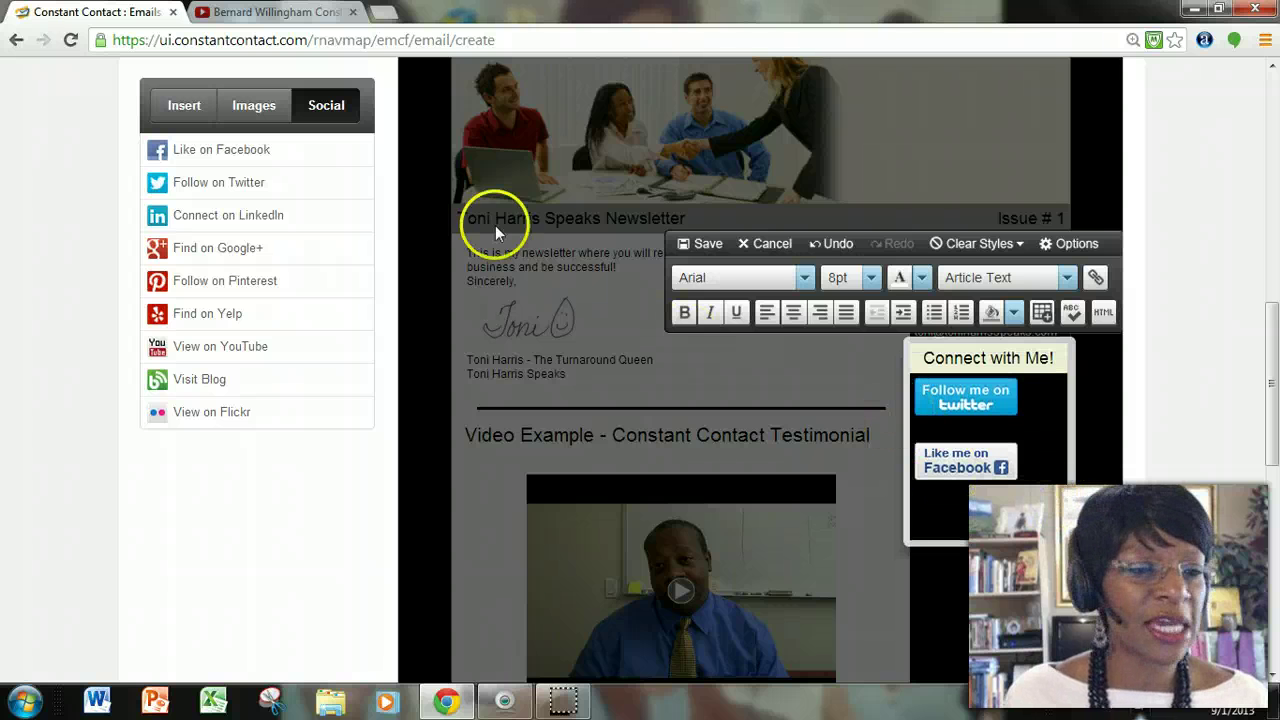
Insert a 'View my profile on LinkedIn' button into the Connect box, followed by a new line.
drag(251, 215, 1028, 543)
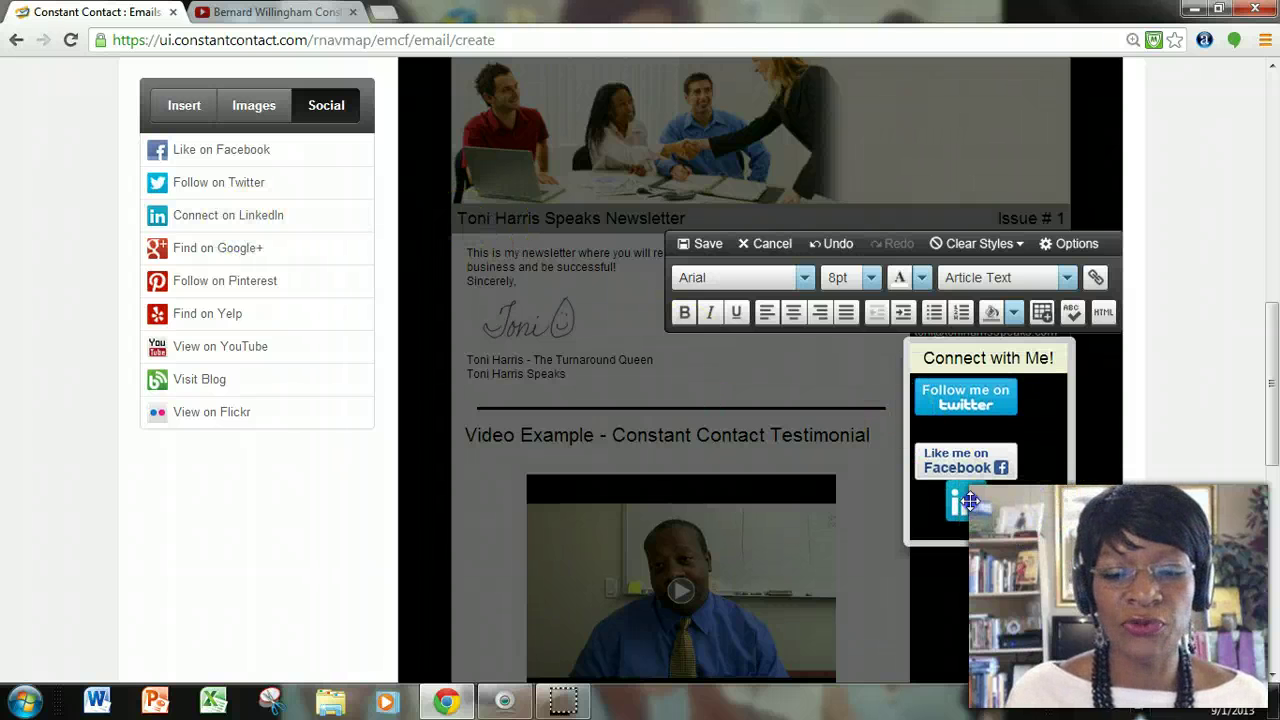
drag(968, 510, 968, 512)
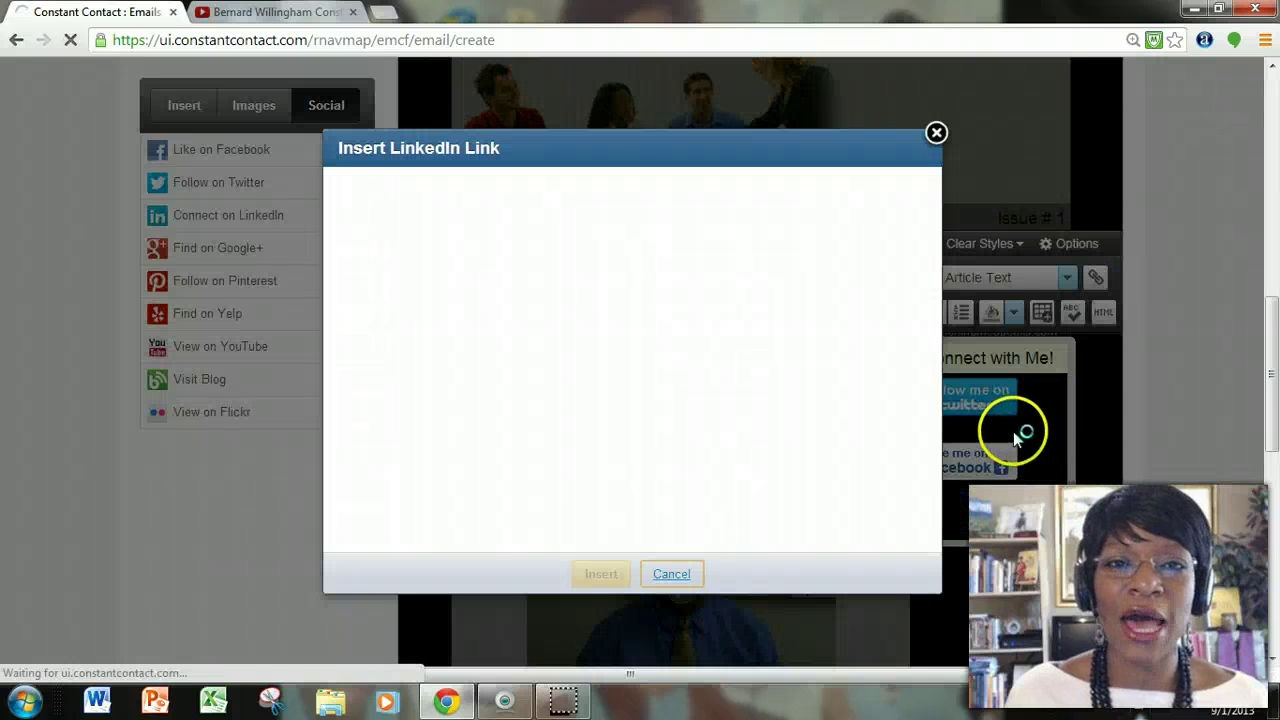
click(814, 421)
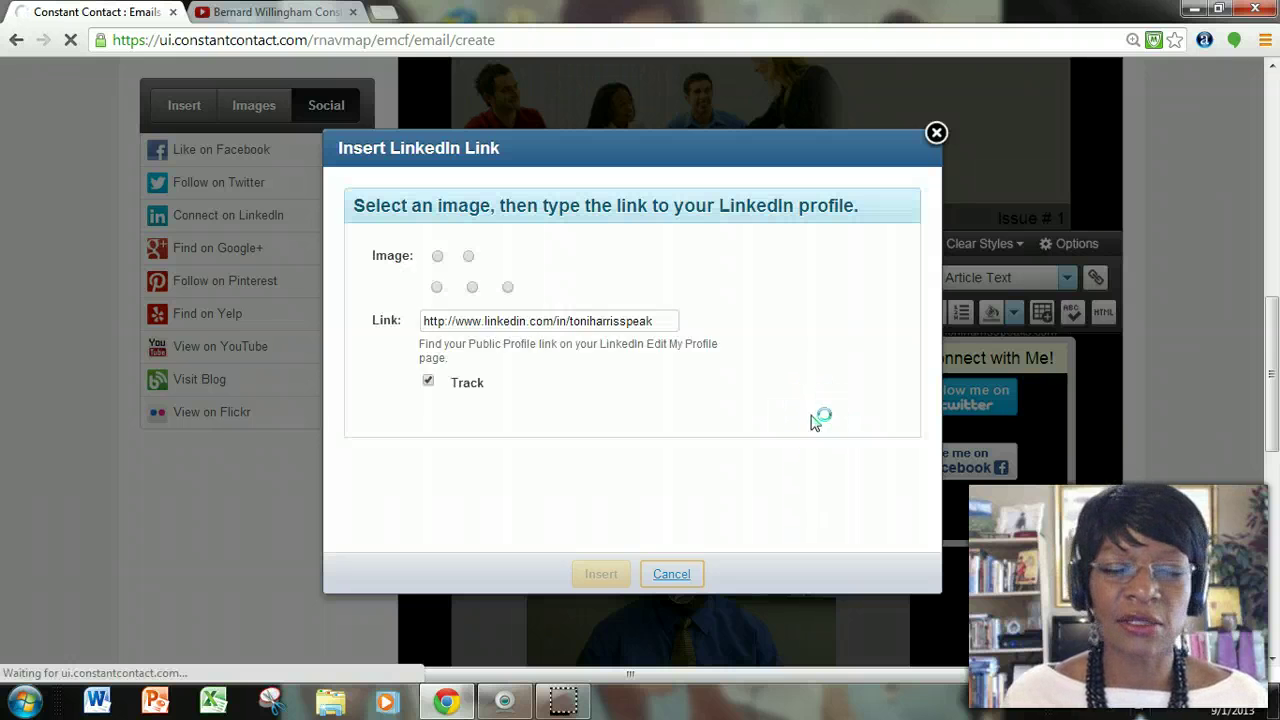
click(655, 265)
click(633, 265)
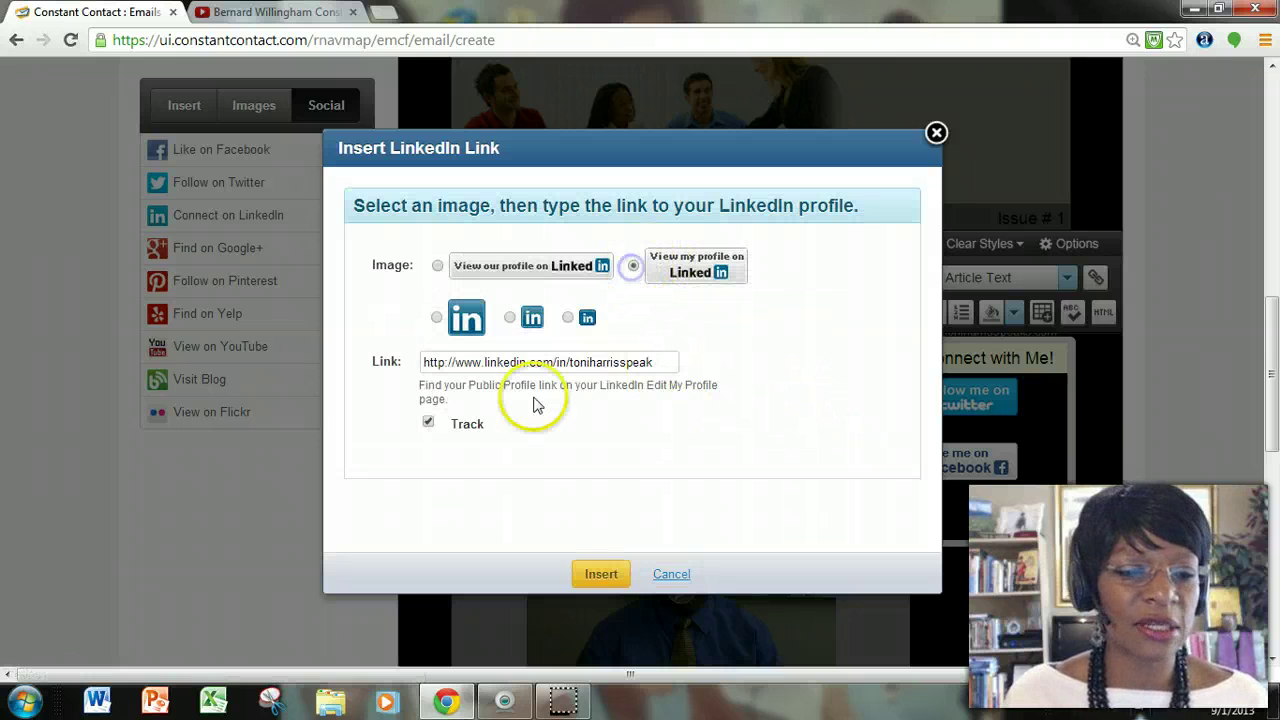
click(605, 572)
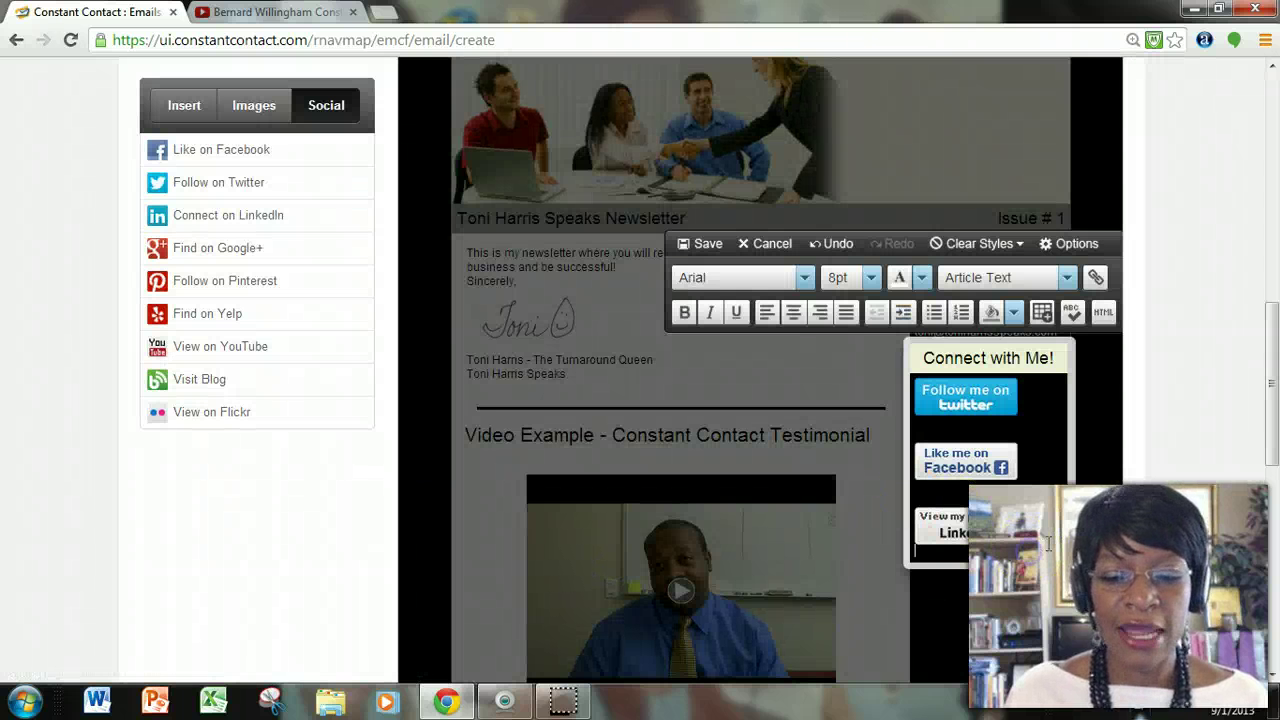
key(Return)
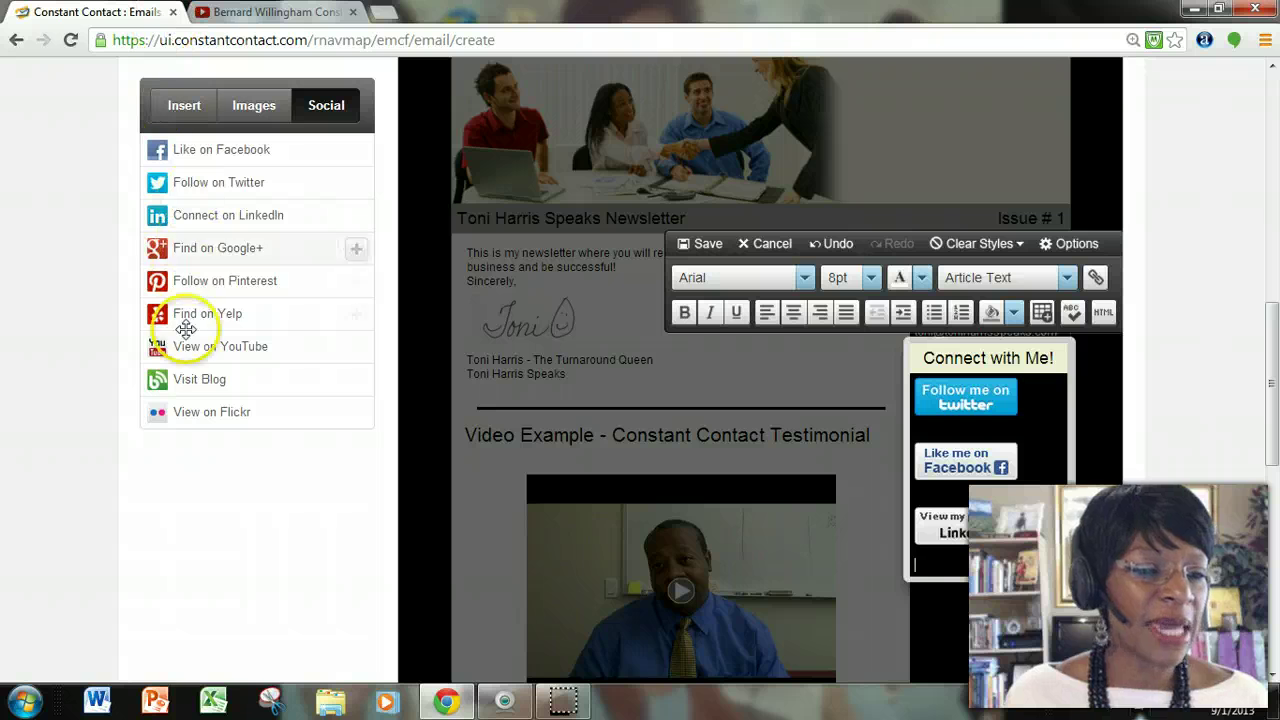
Insert a 'View my videos on YouTube' button below it, followed by a new line.
drag(220, 346, 984, 572)
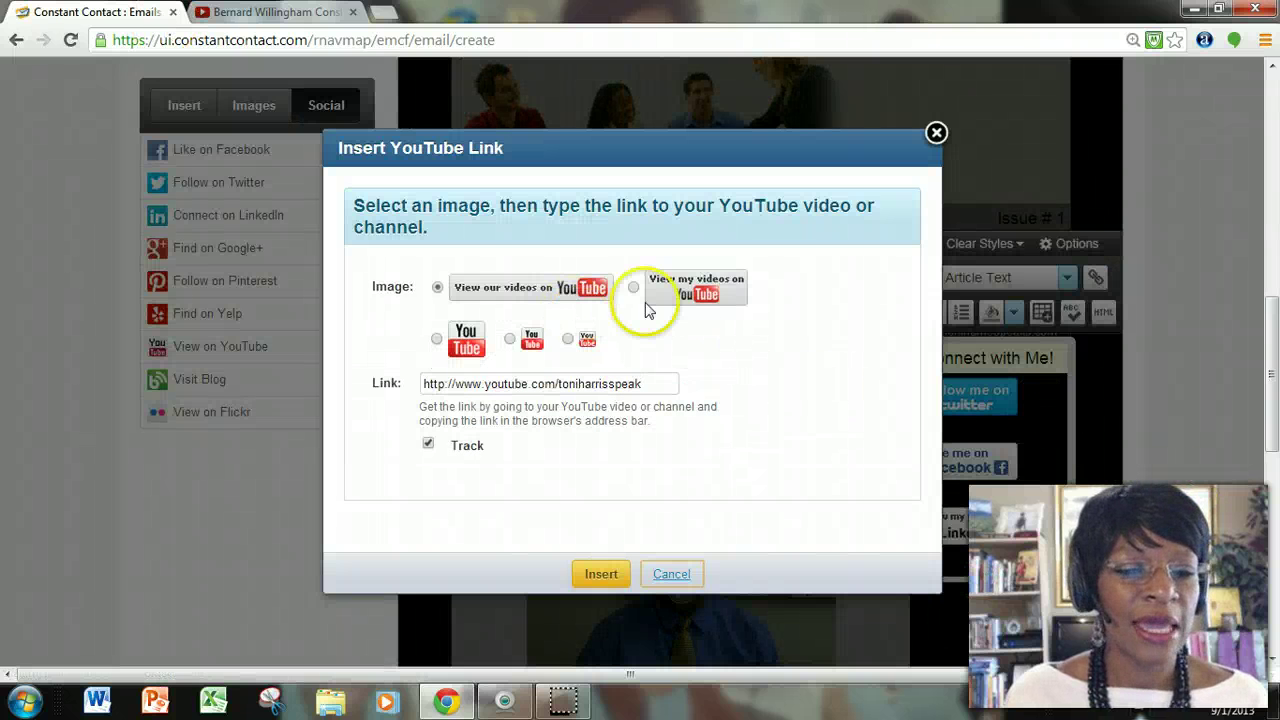
click(634, 288)
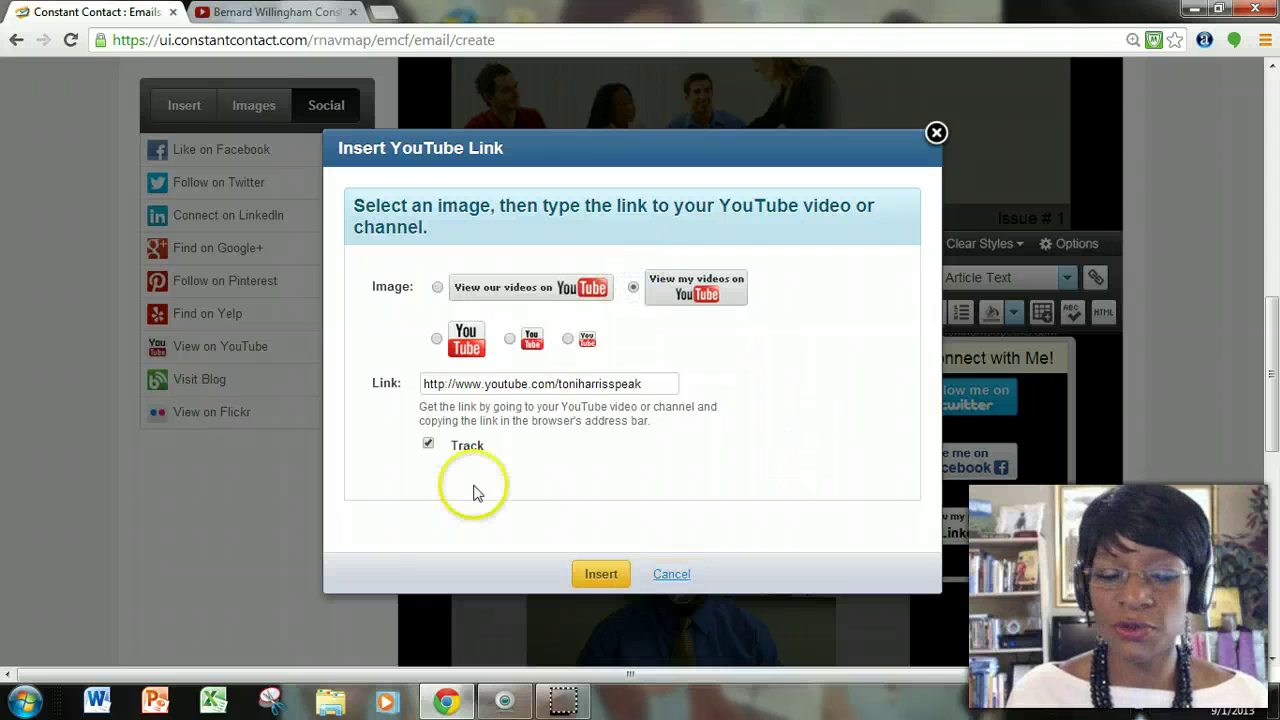
click(598, 574)
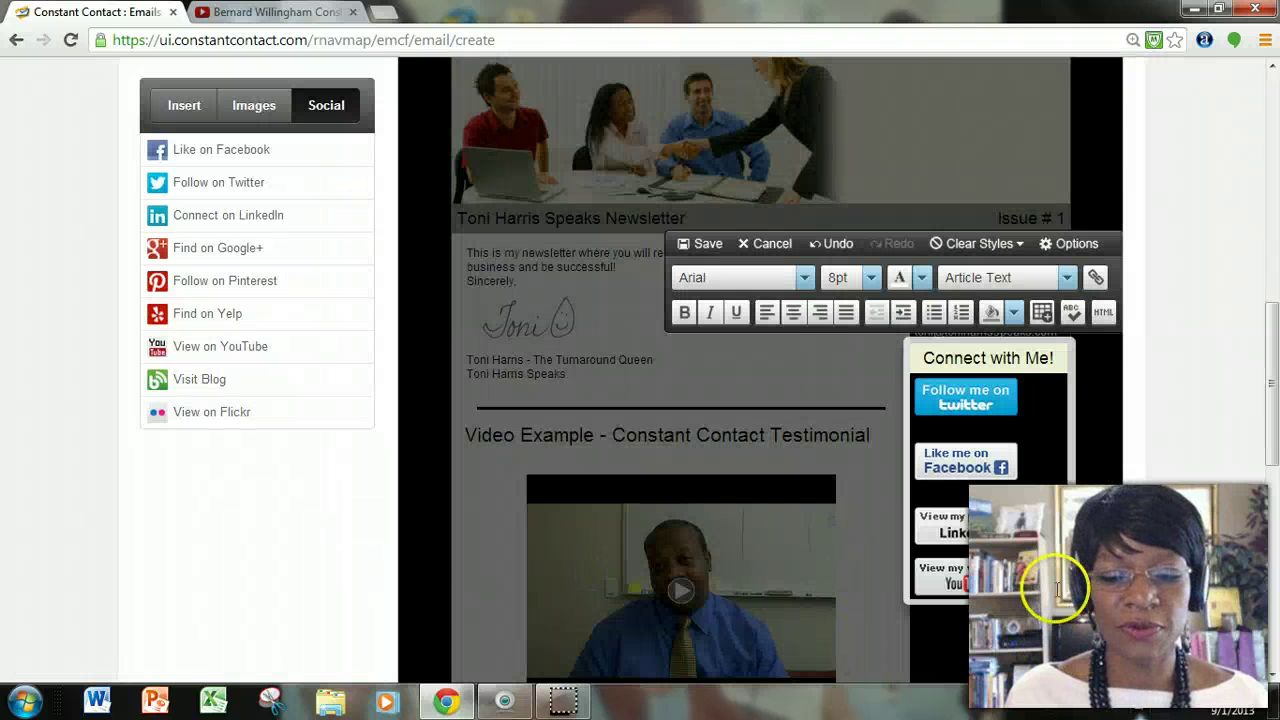
key(Return)
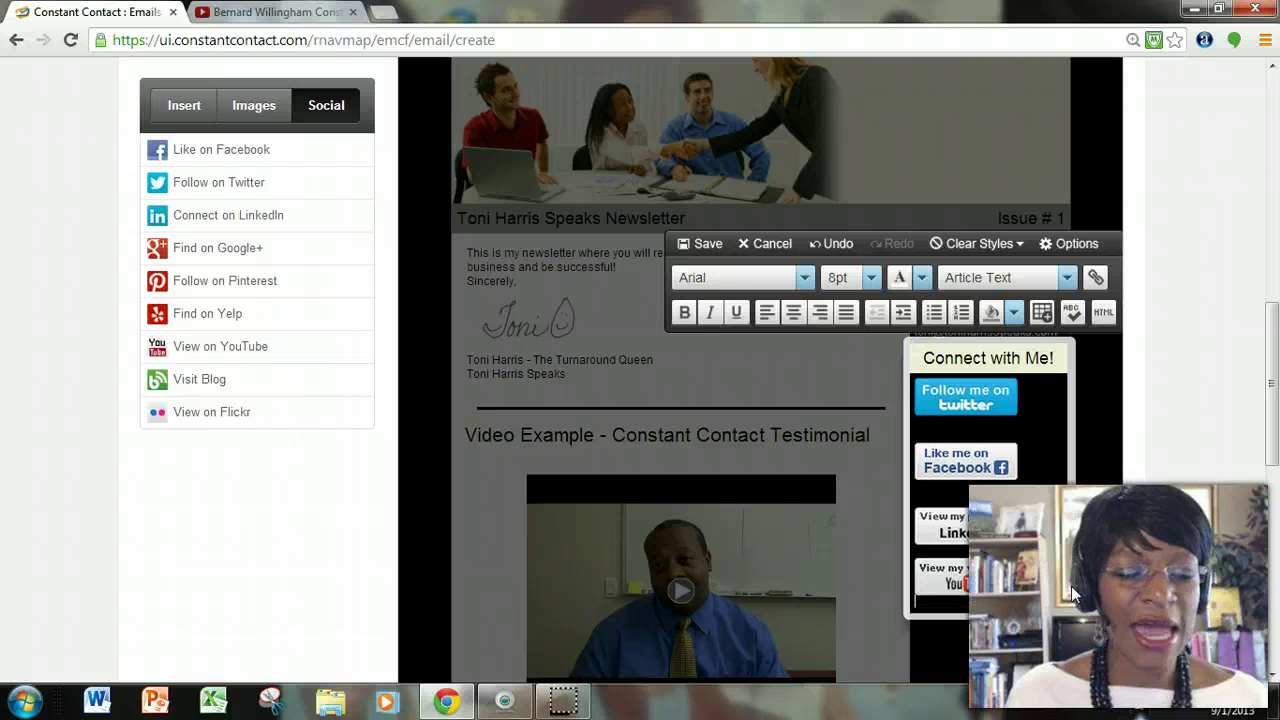
Place the red BLOG image from the image library in the Connect box, spaced below the YouTube button.
click(253, 105)
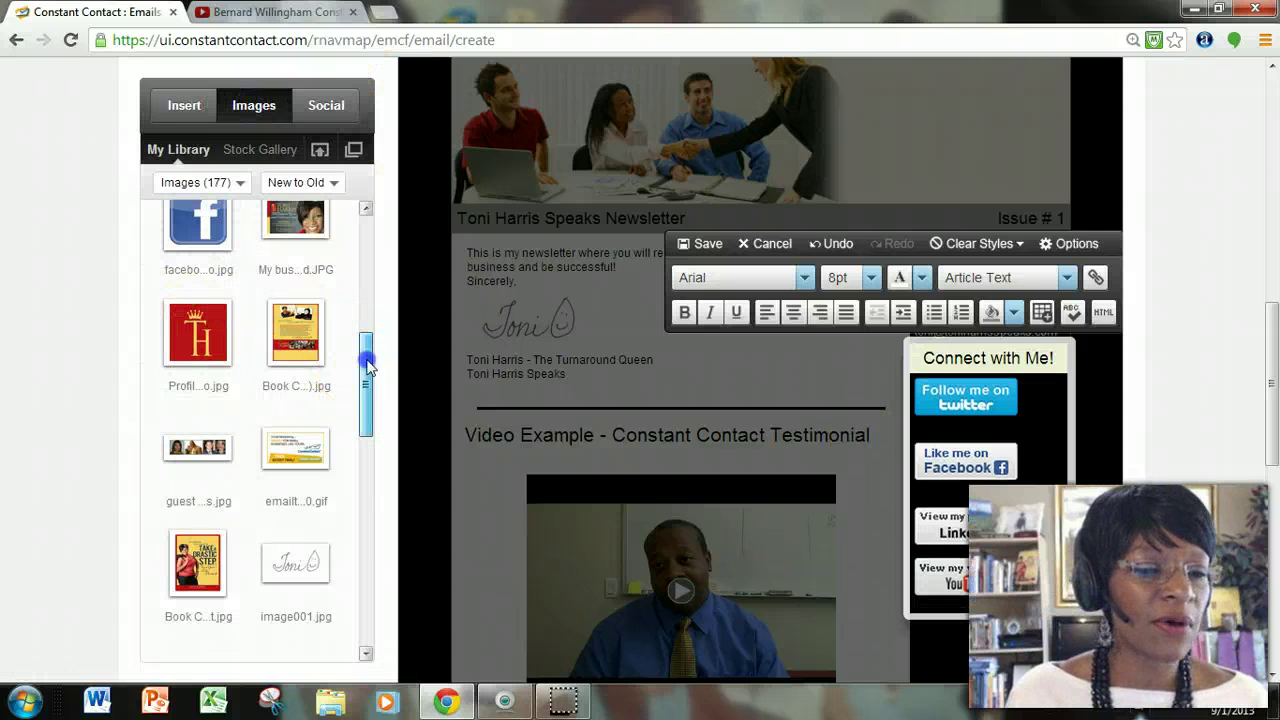
drag(366, 385, 365, 272)
drag(229, 349, 999, 617)
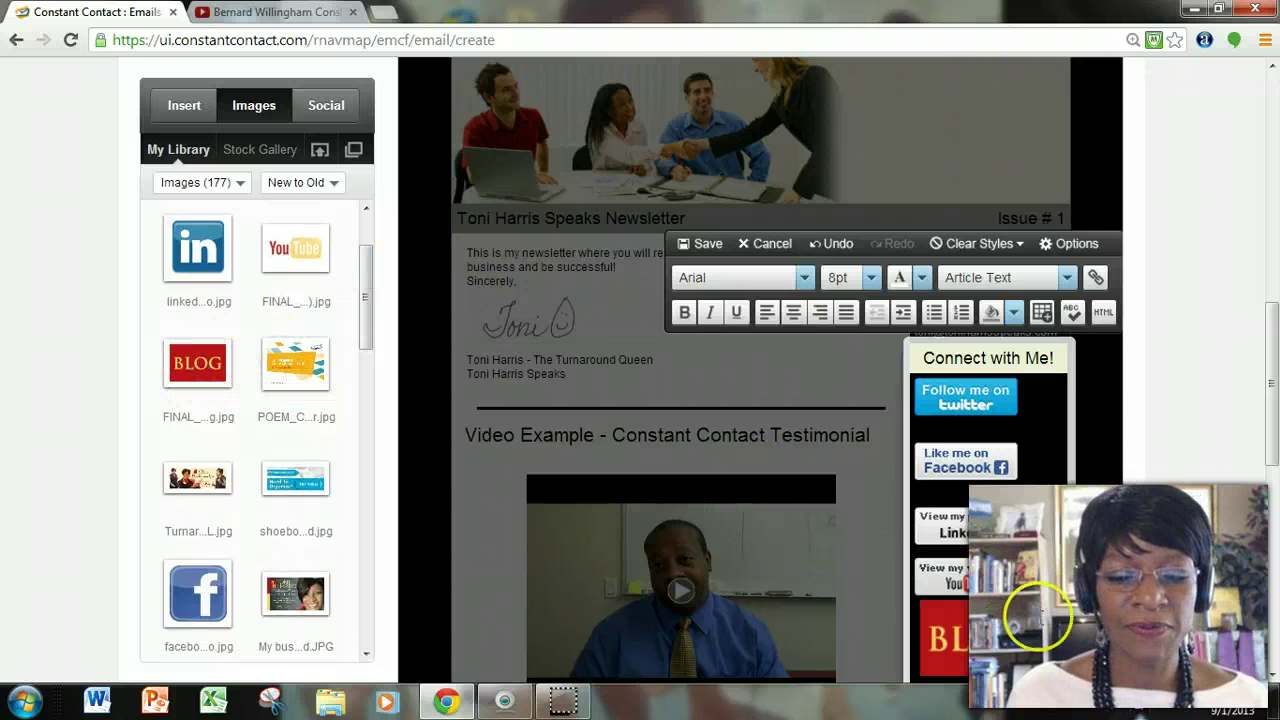
click(1036, 586)
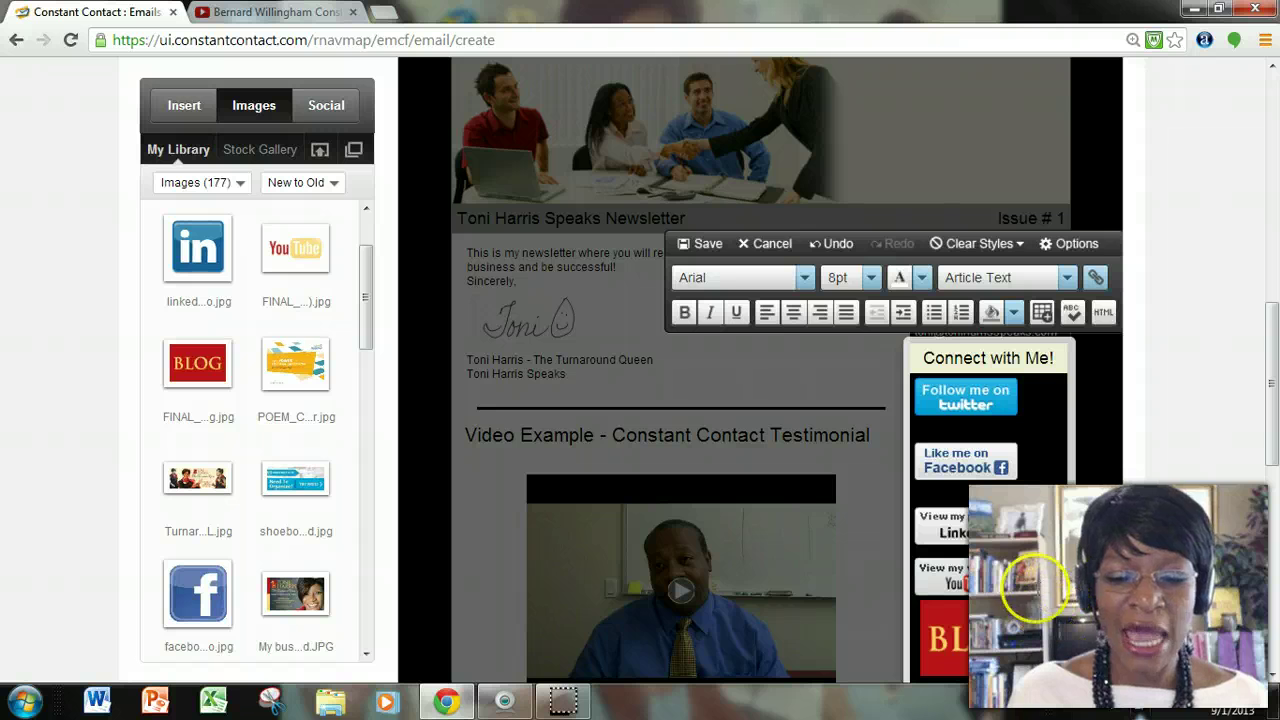
key(Return)
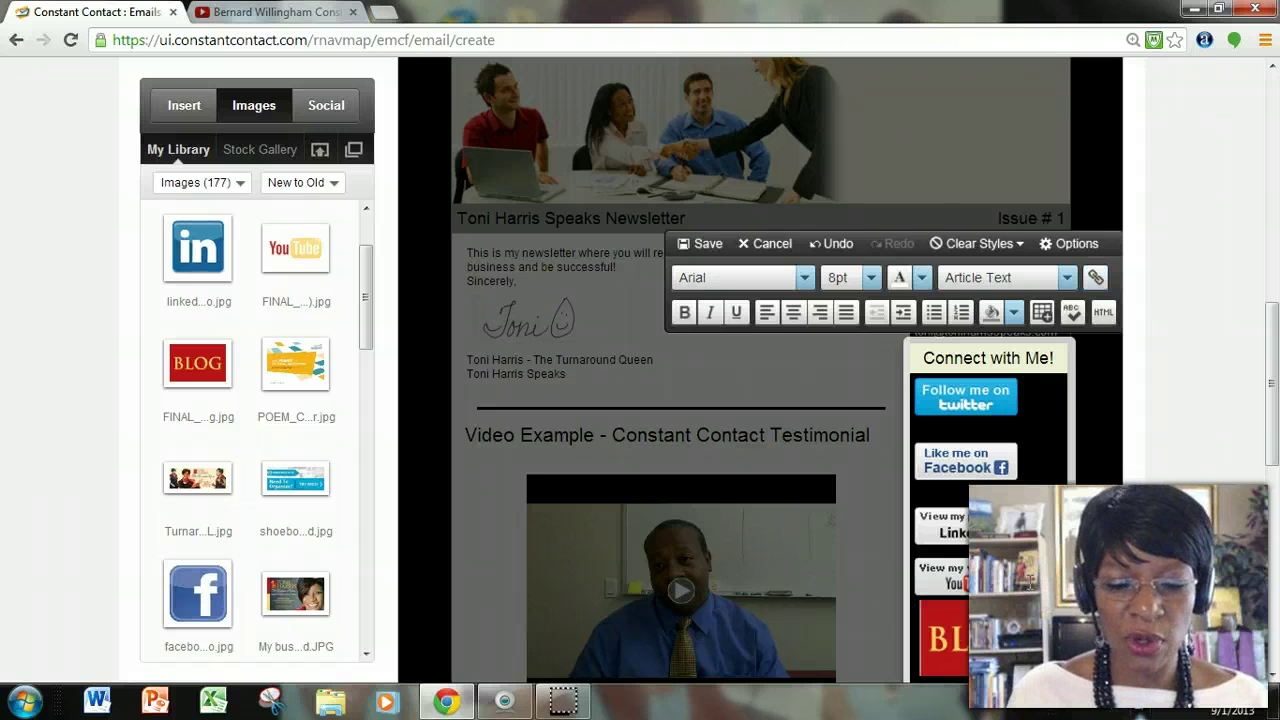
Link the BLOG image to the author's website address, test the link, and insert it.
scroll(1030, 560, down, 2)
click(960, 462)
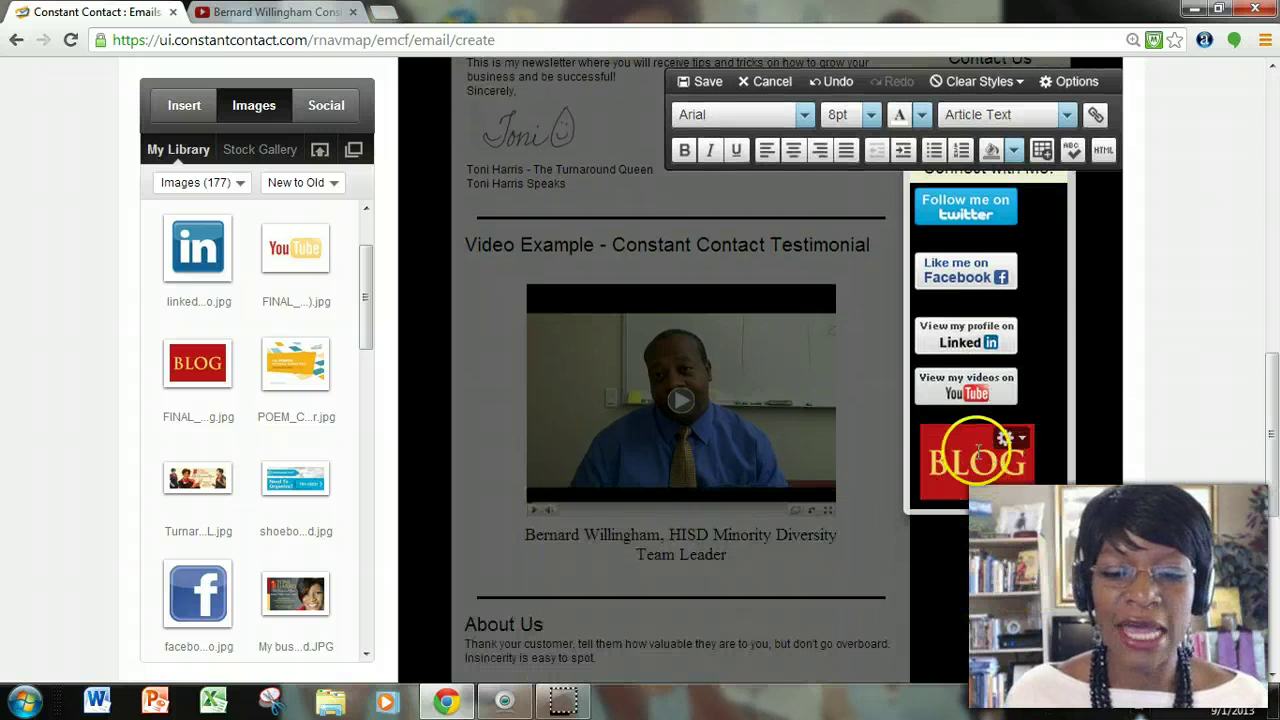
double_click(950, 462)
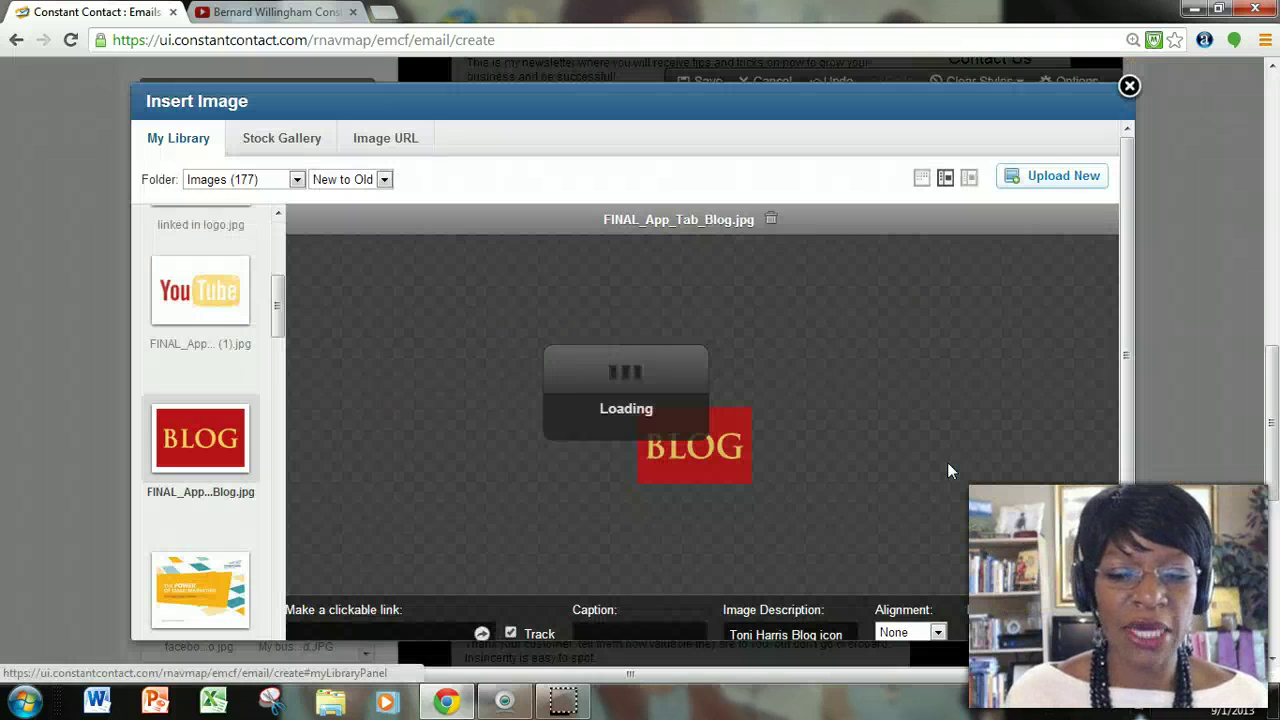
click(927, 469)
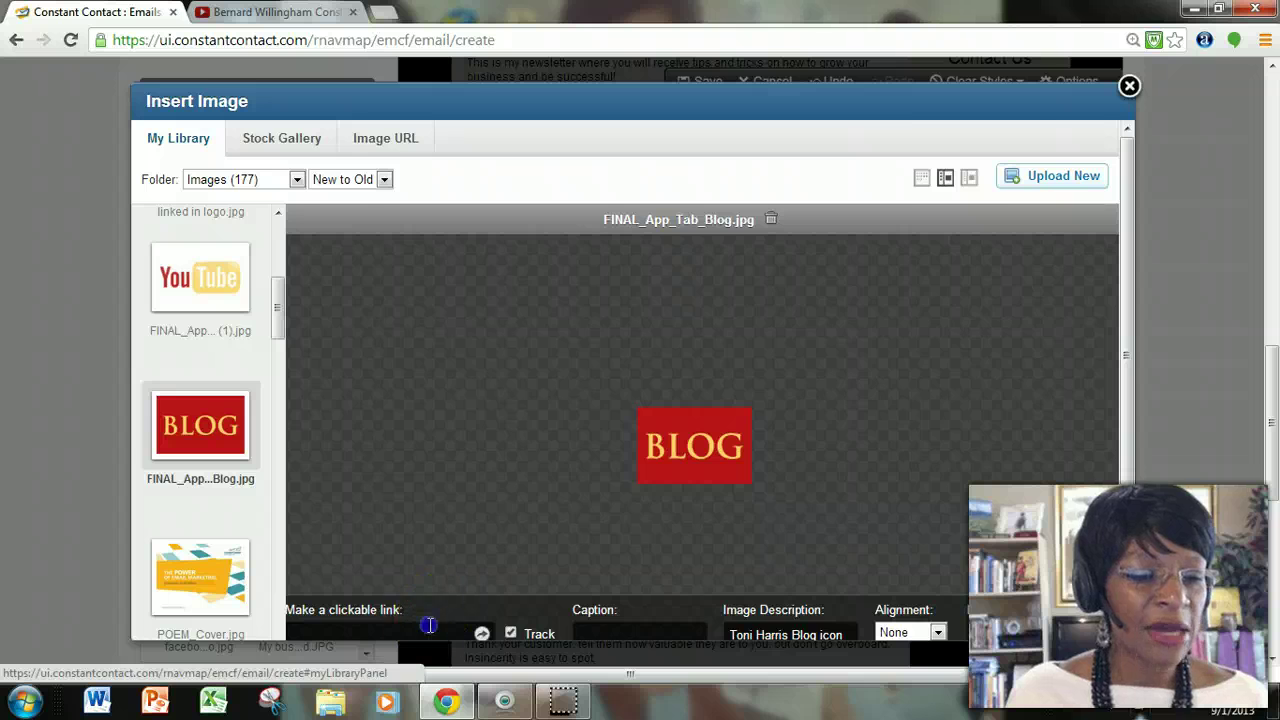
scroll(574, 537, down, 1)
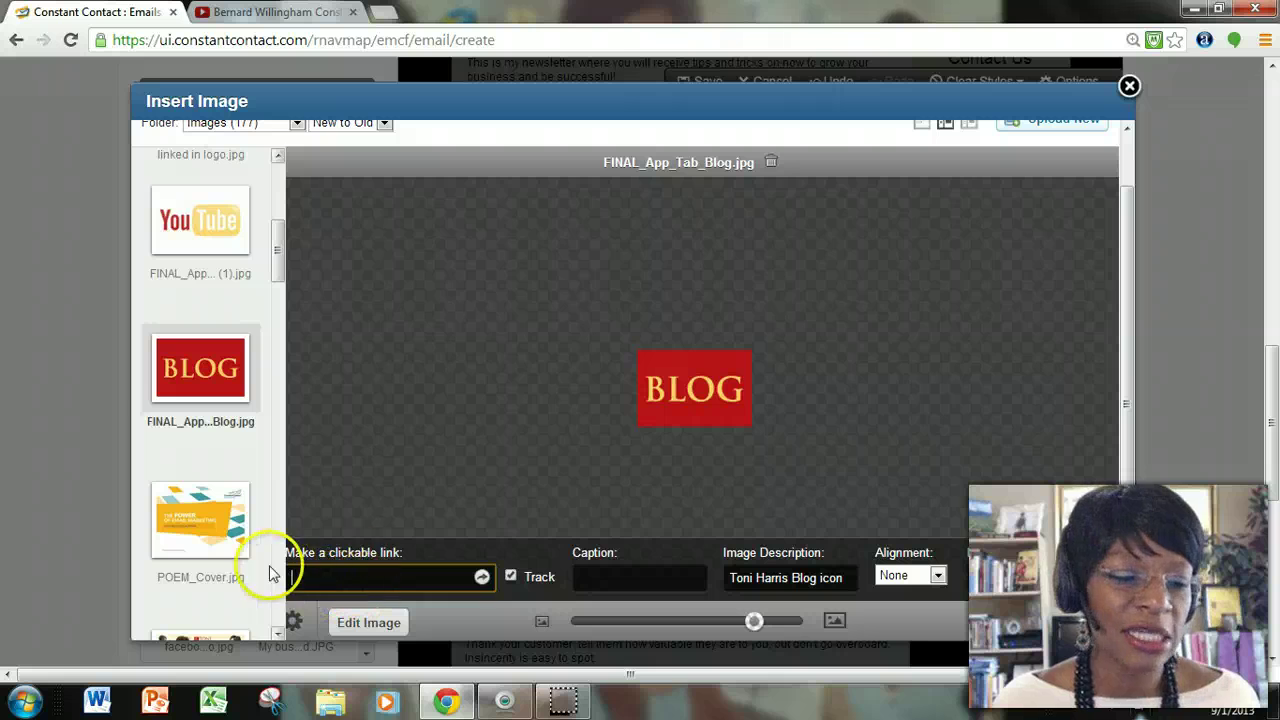
text(www.)
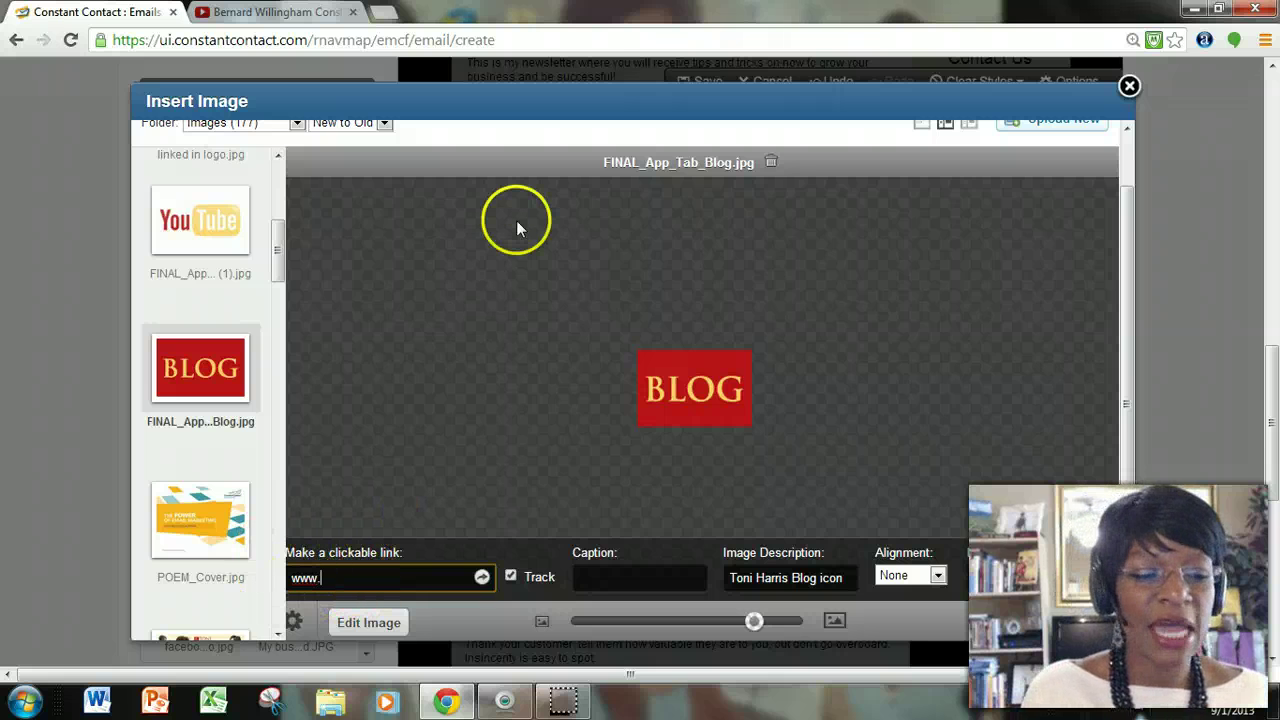
text(toni-har)
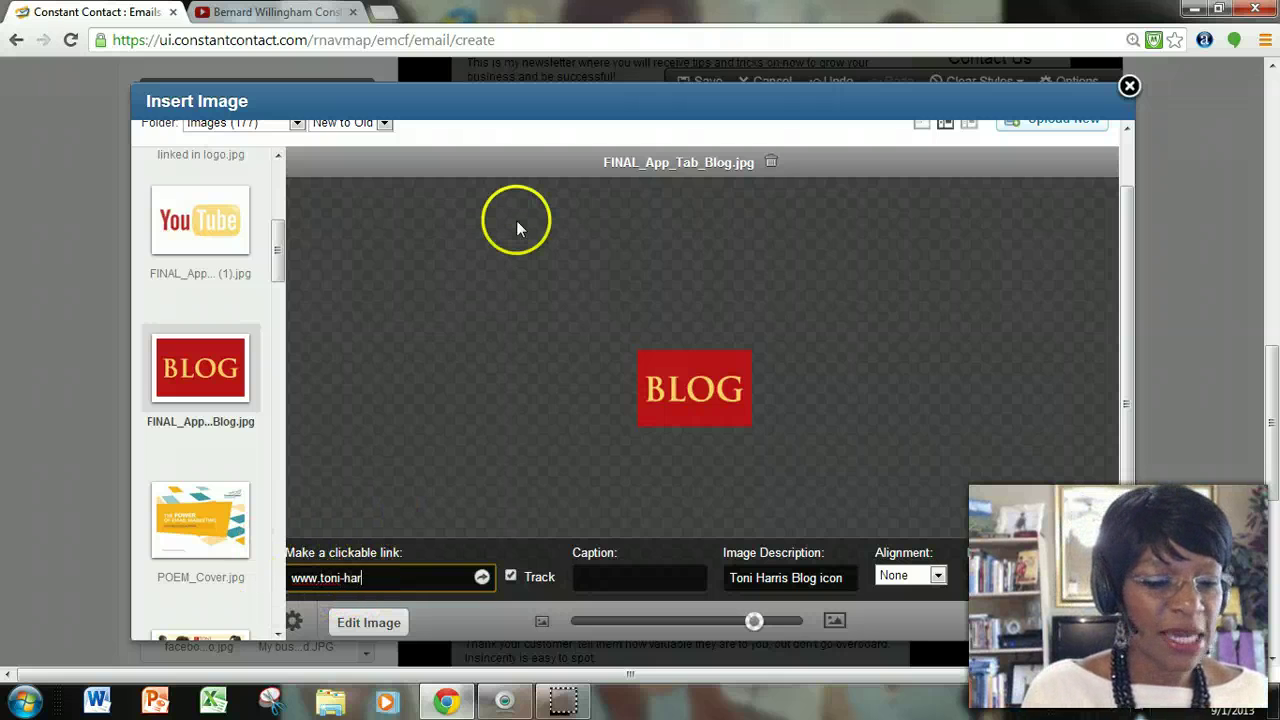
text(ris.com)
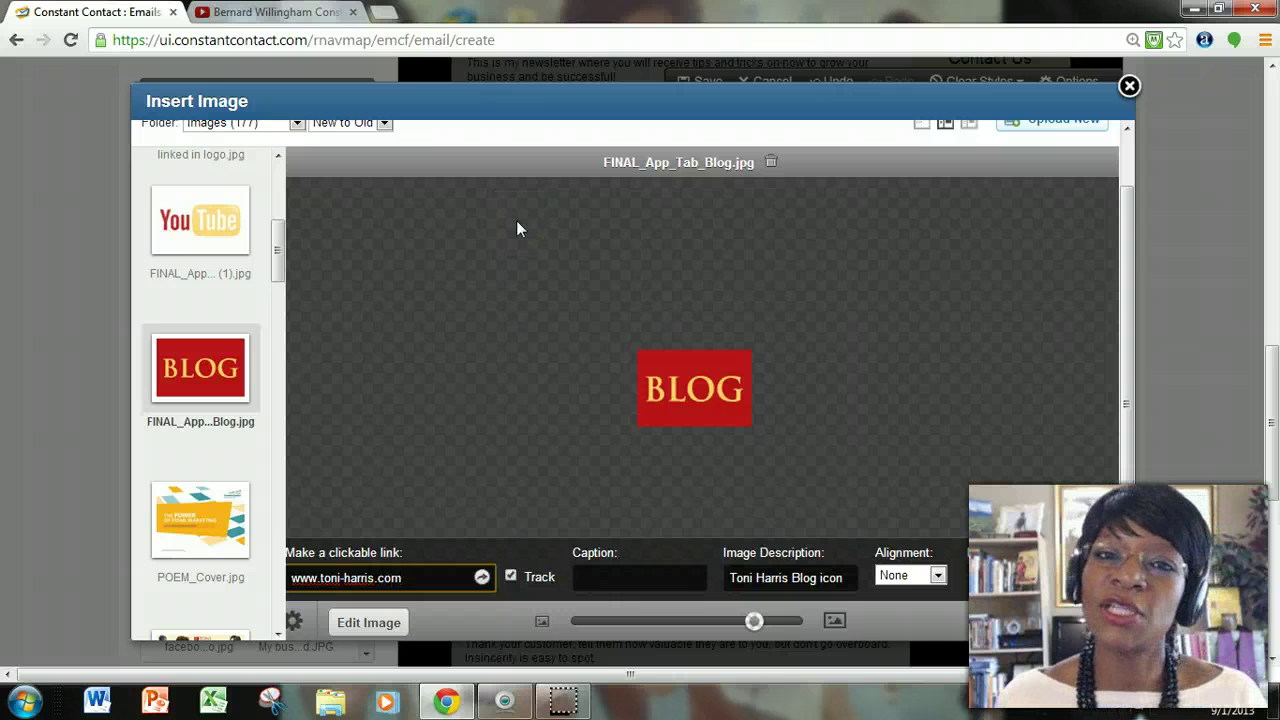
click(482, 578)
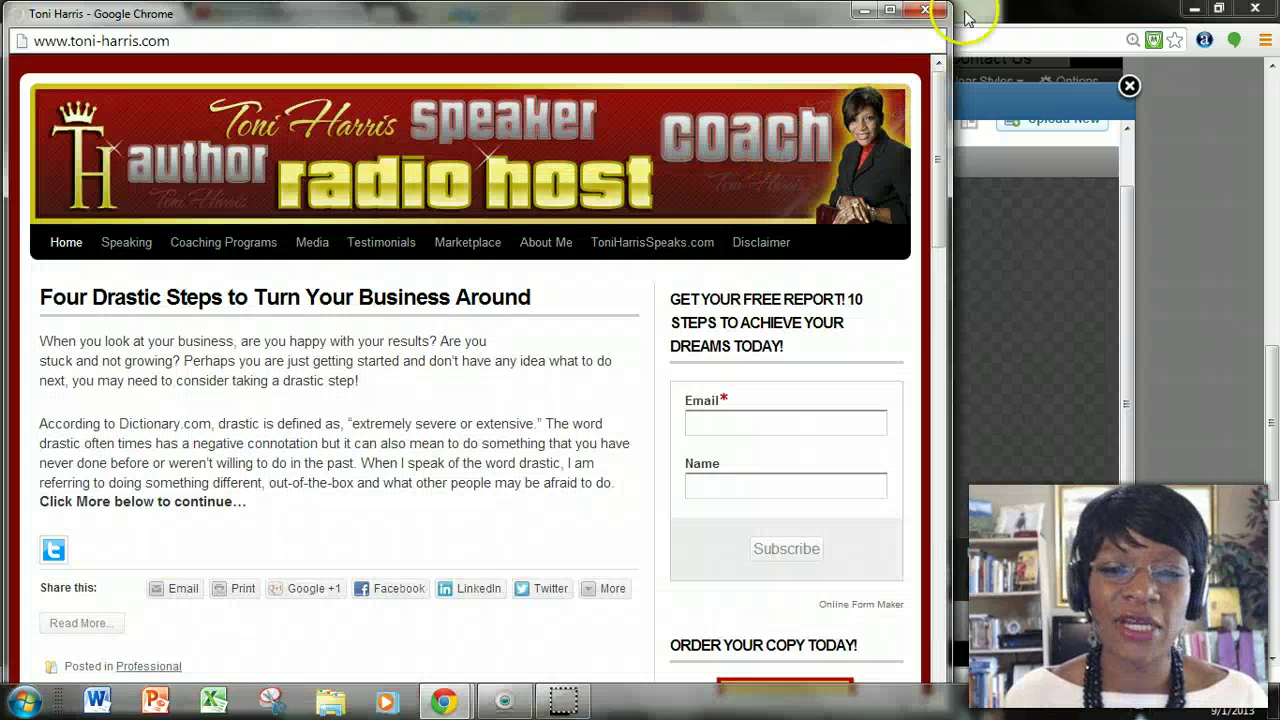
click(926, 11)
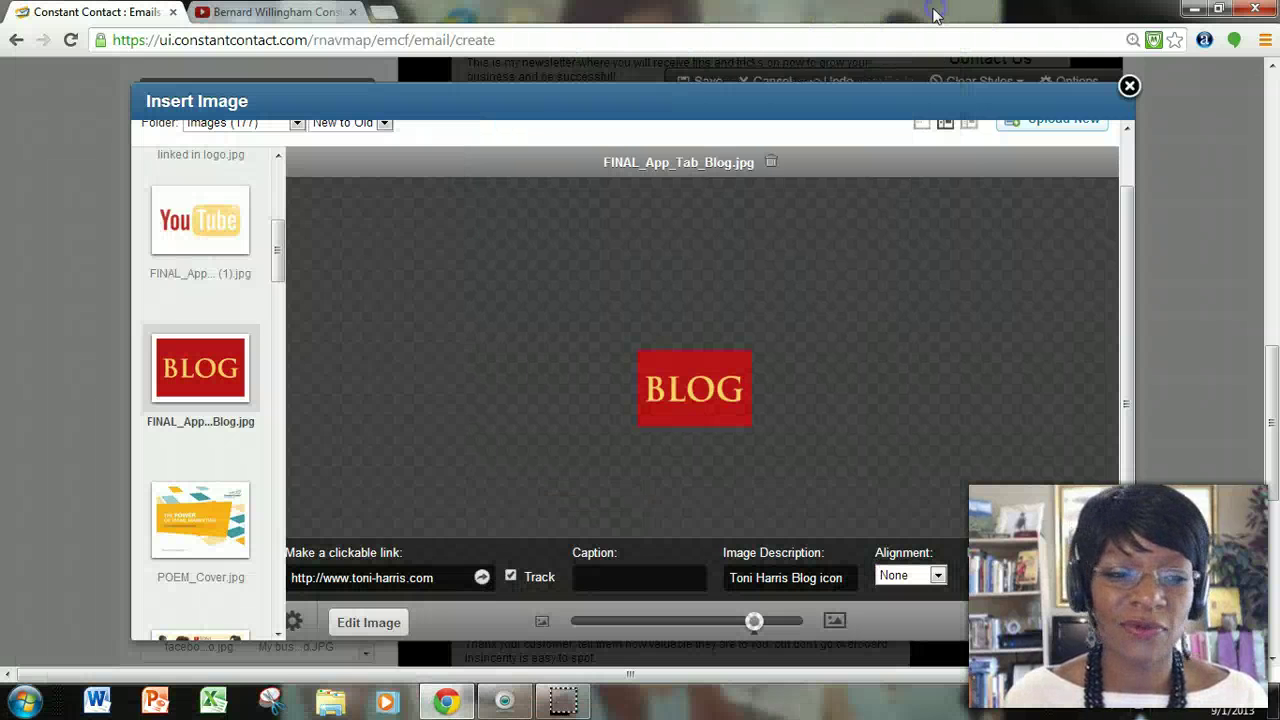
click(1093, 625)
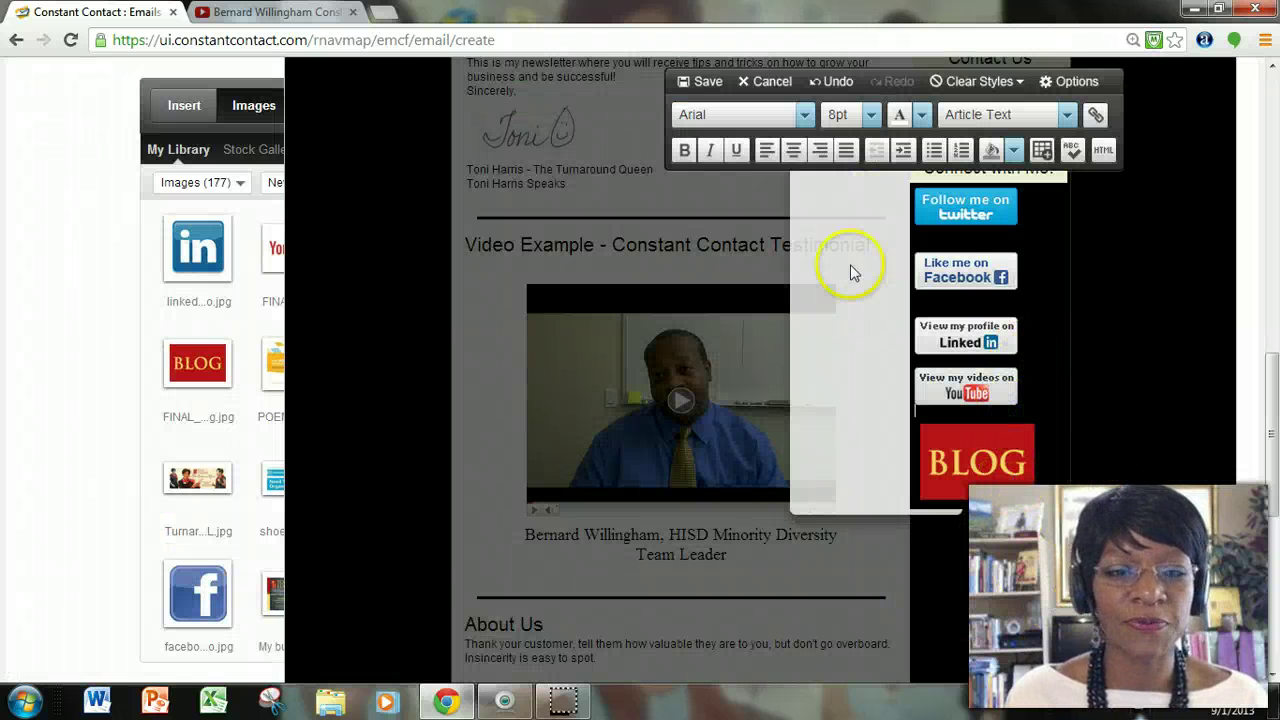
Delete the blank line under the Twitter button and centre the BLOG image.
click(1000, 271)
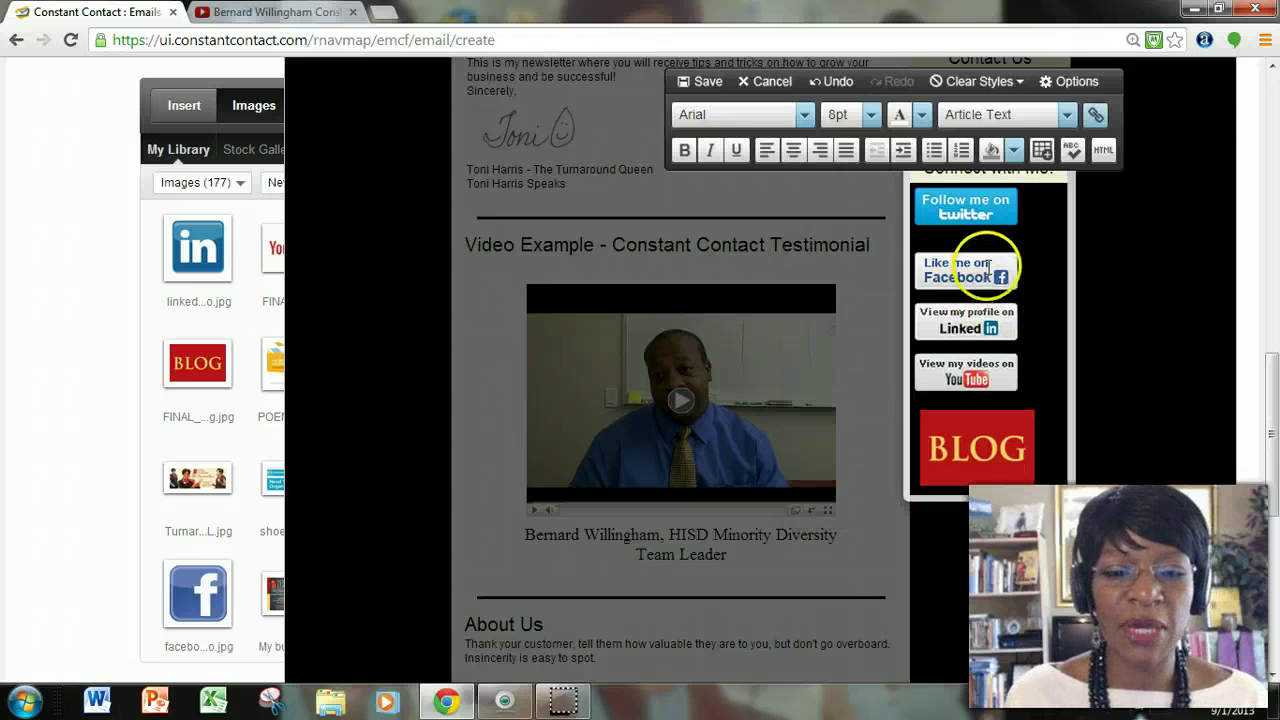
key(BackSpace)
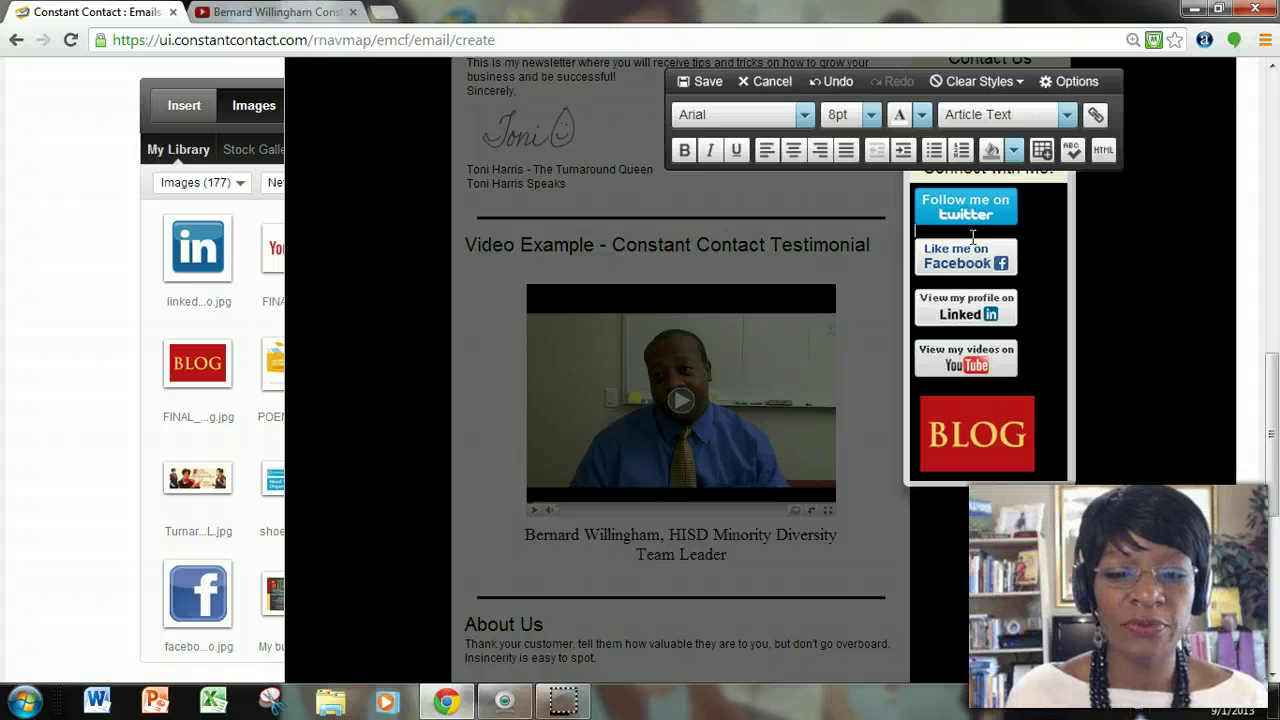
click(1020, 296)
click(1012, 412)
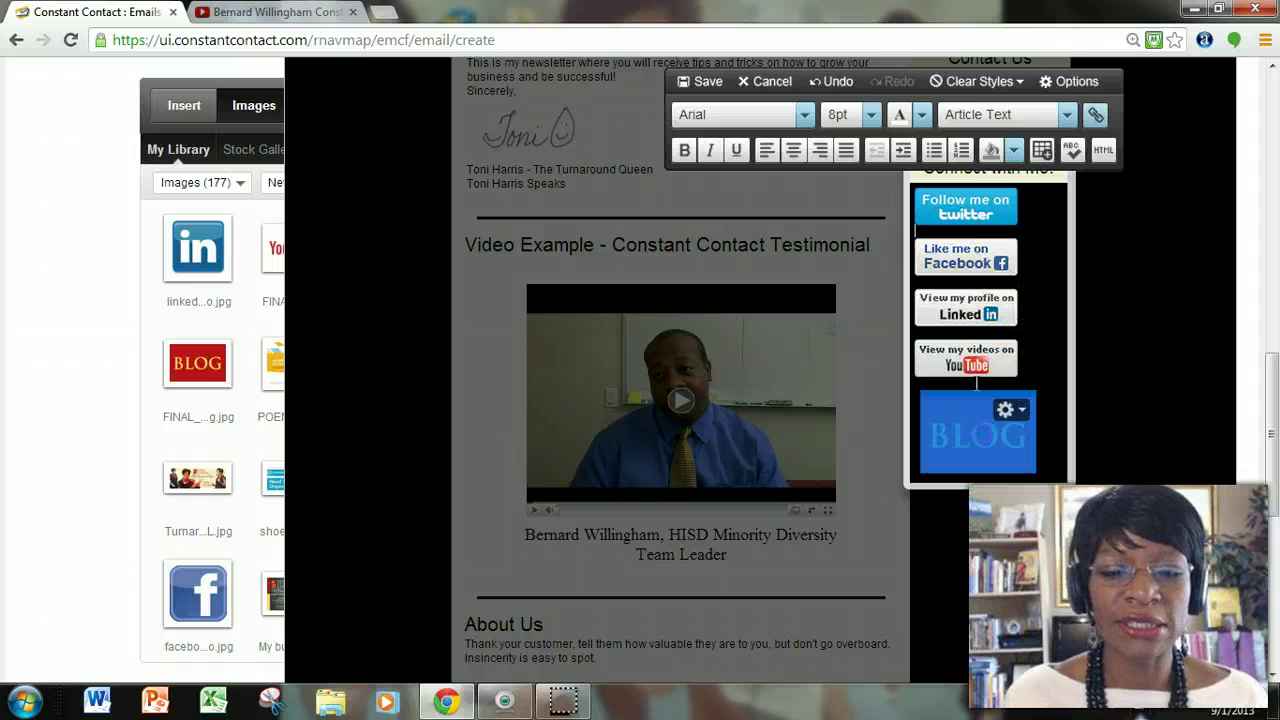
click(795, 150)
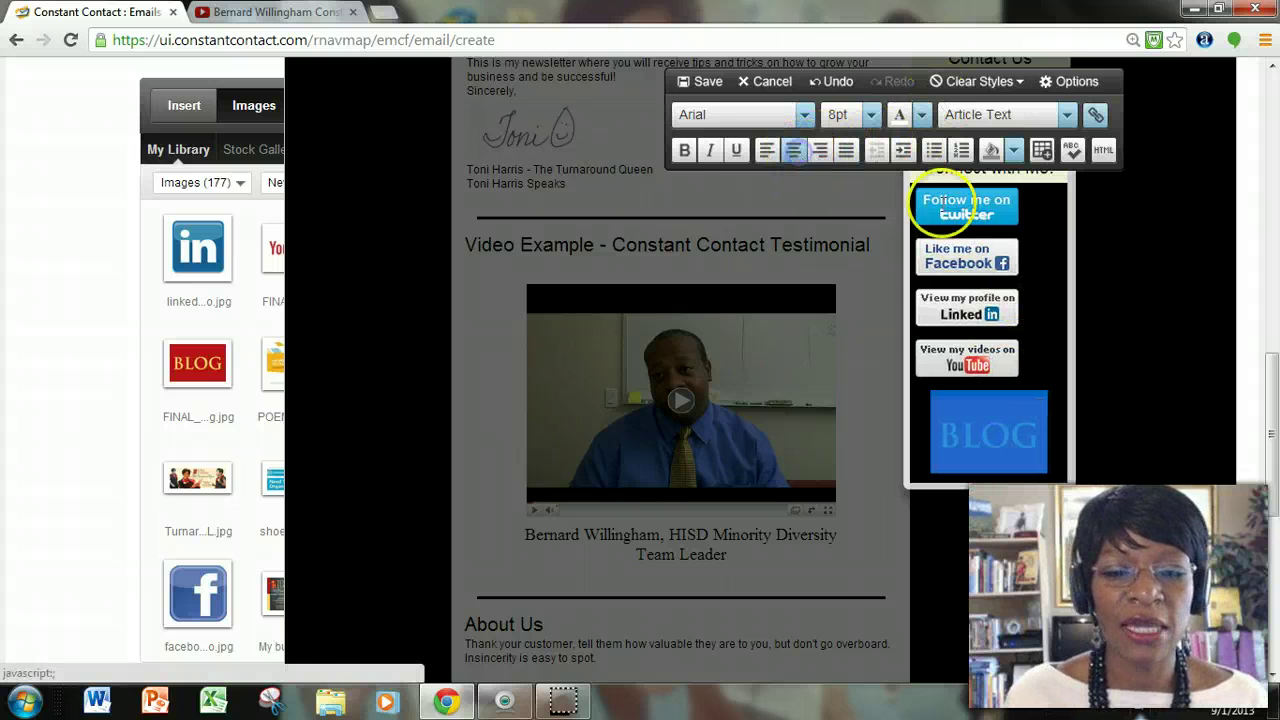
Centre the YouTube, LinkedIn, Facebook and Twitter buttons, then save the block.
click(998, 365)
click(795, 150)
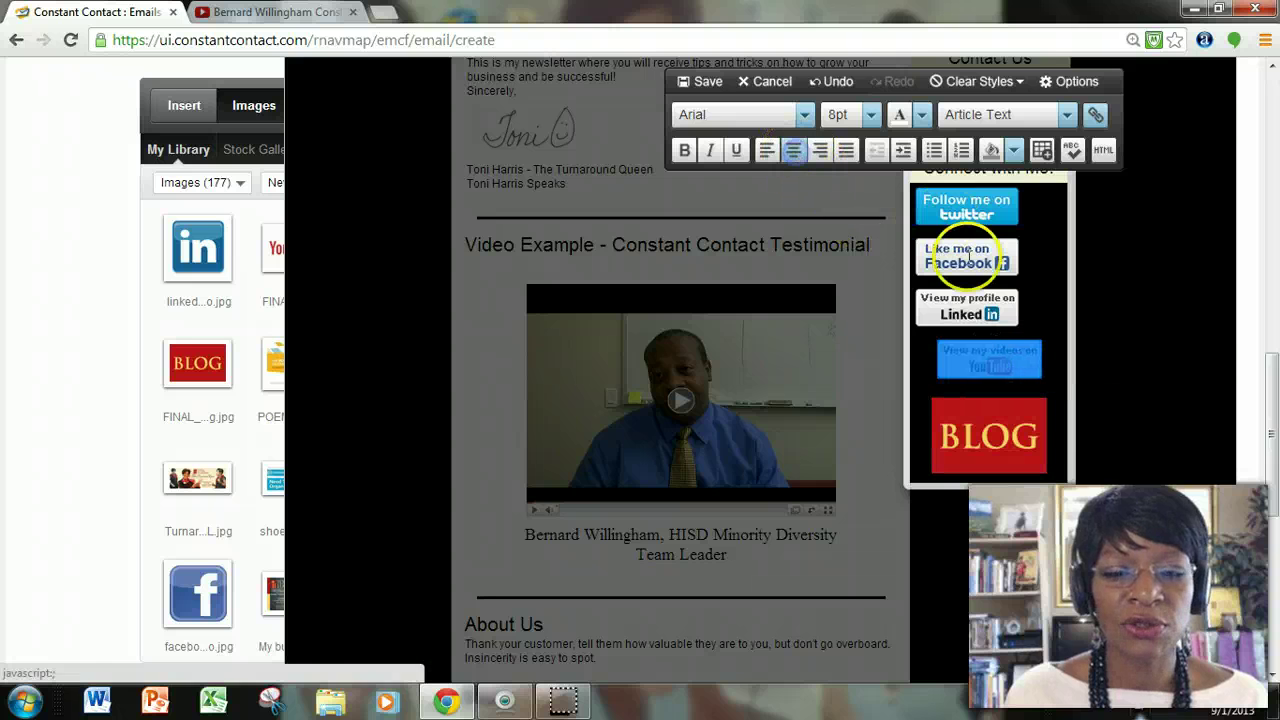
click(964, 318)
click(796, 152)
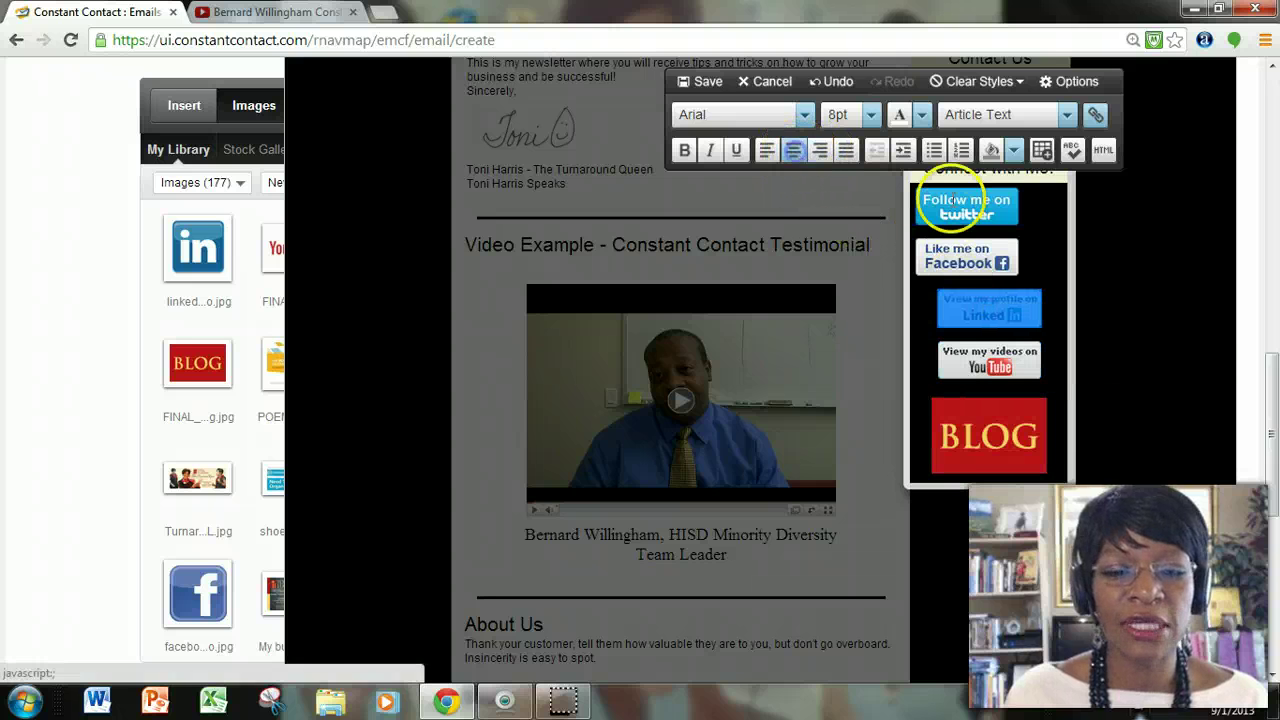
click(990, 266)
click(792, 150)
click(966, 205)
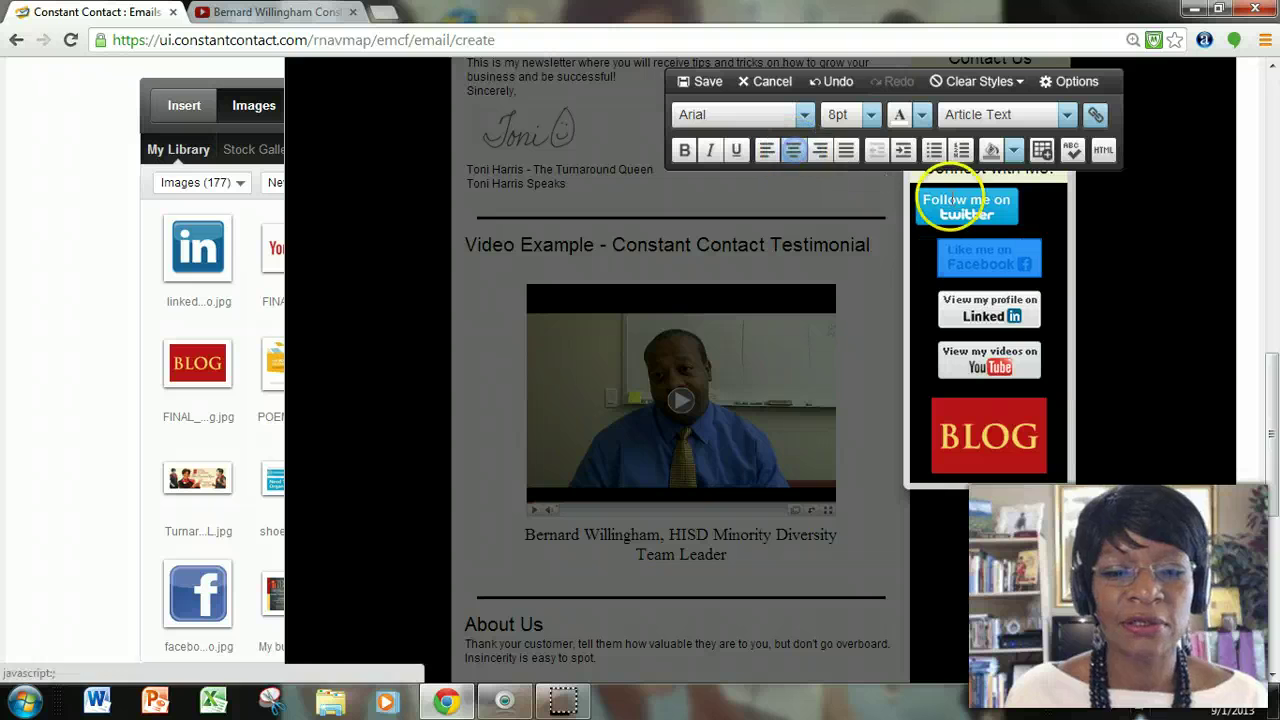
click(795, 150)
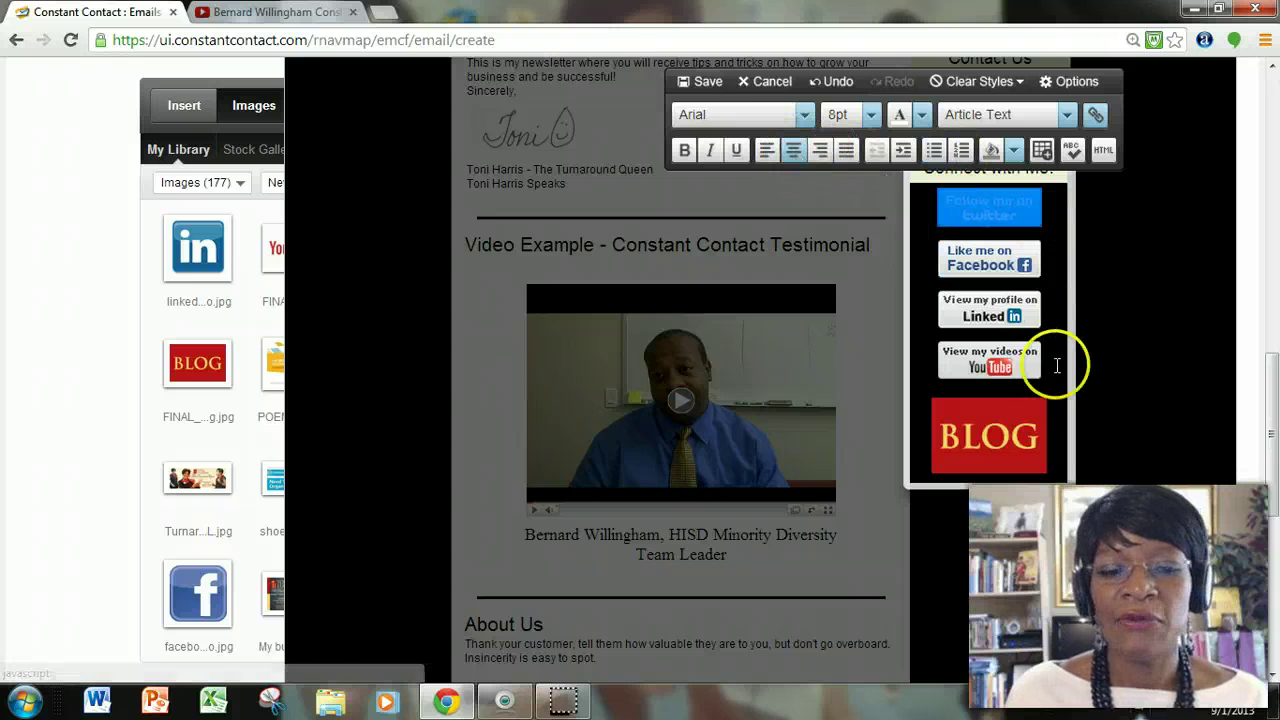
click(703, 81)
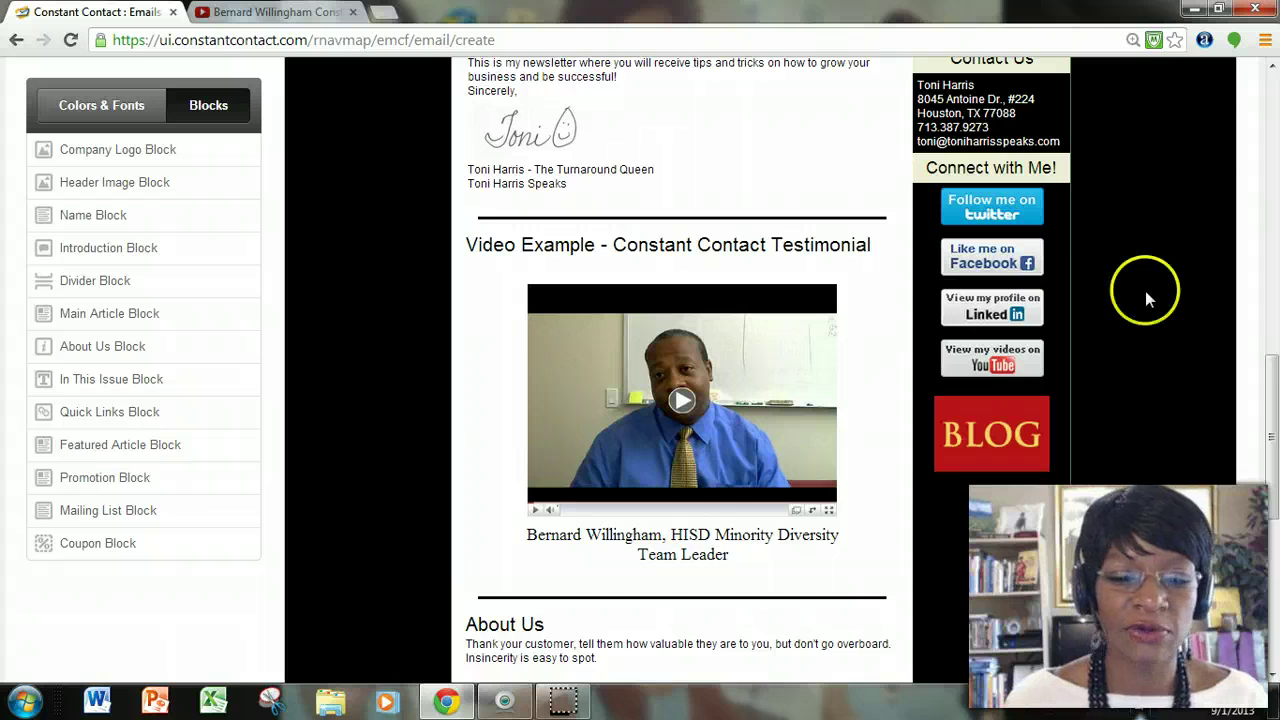
scroll(1145, 291, down, 3)
scroll(1040, 364, up, 2)
scroll(1010, 363, down, 1)
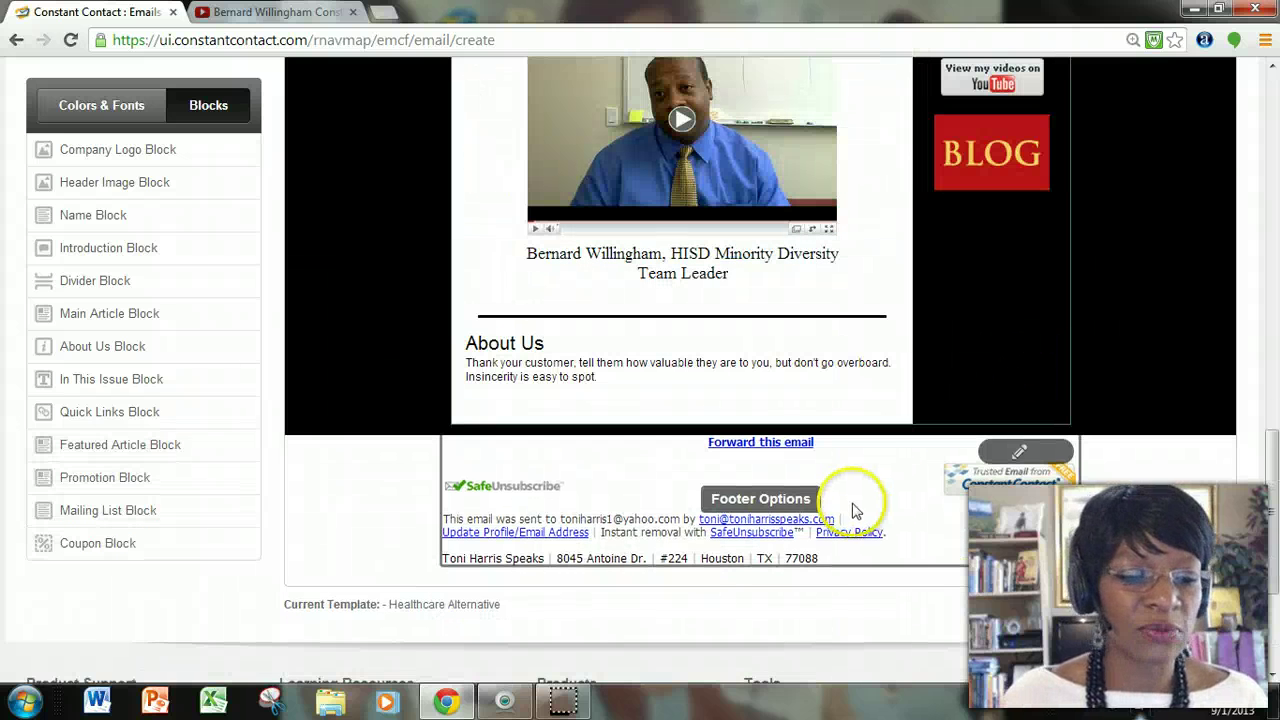
scroll(886, 528, up, 7)
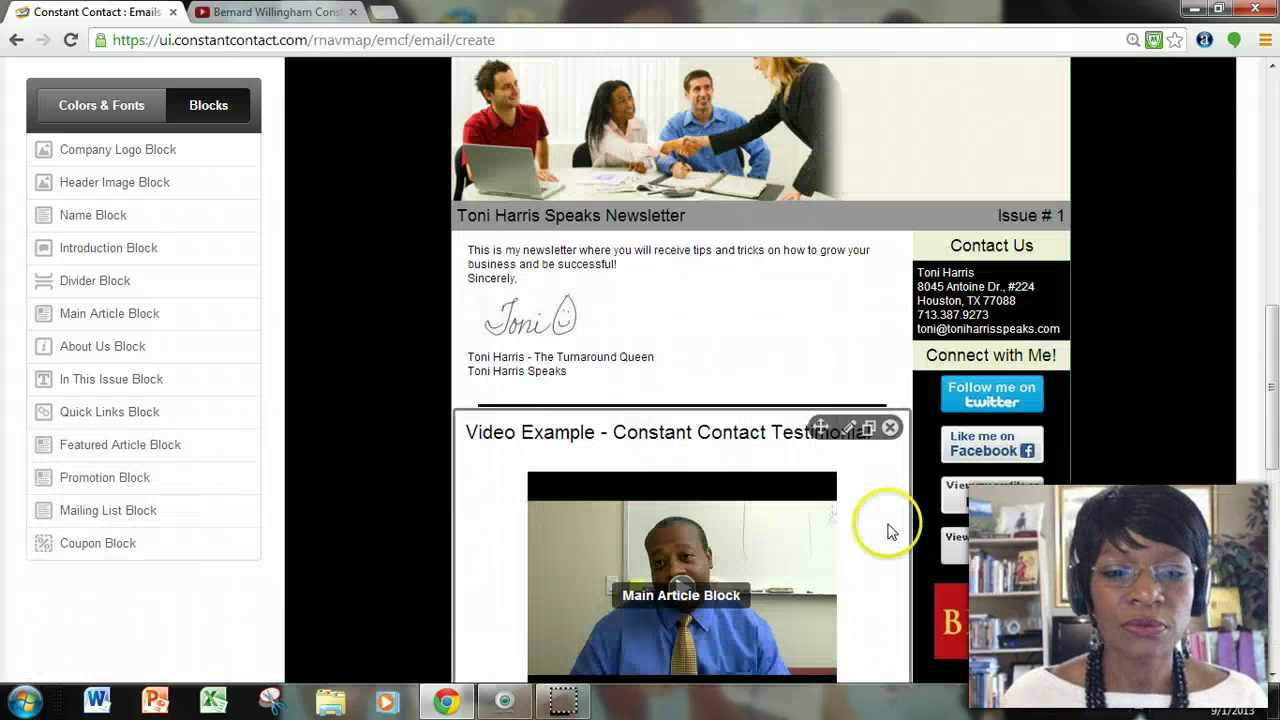
scroll(923, 522, down, 6)
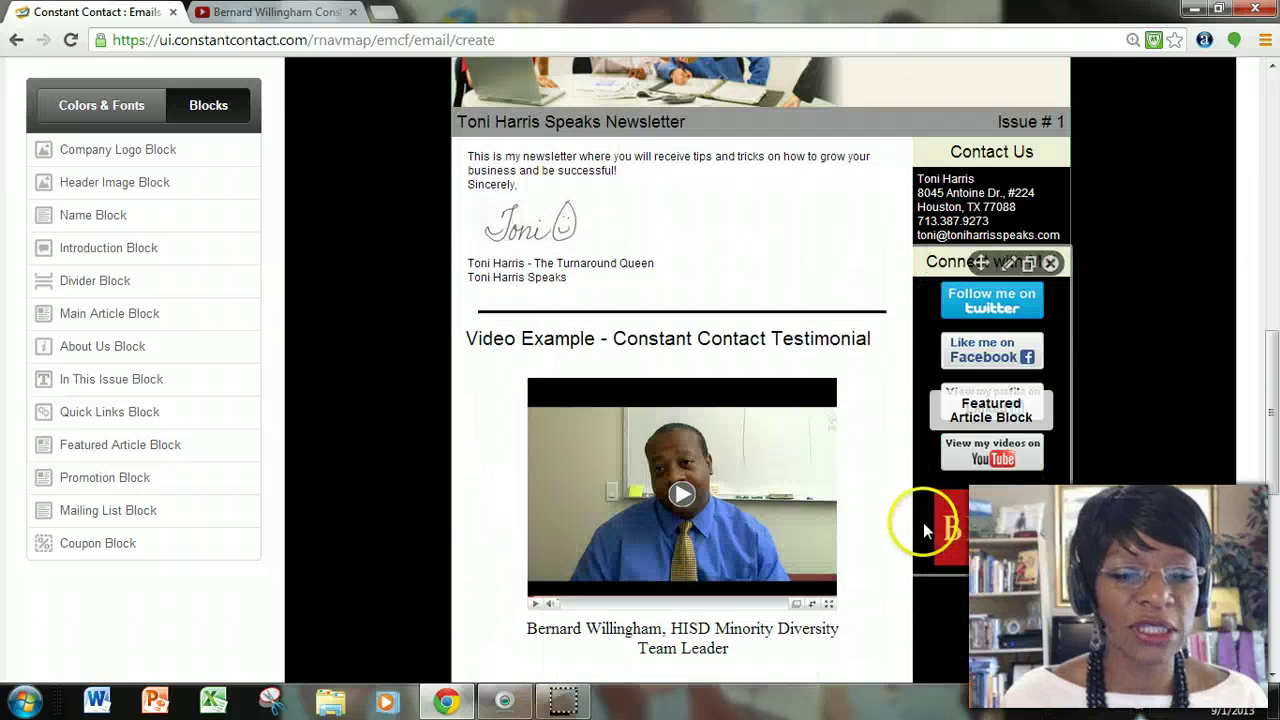
scroll(923, 521, up, 1)
scroll(923, 521, up, 6)
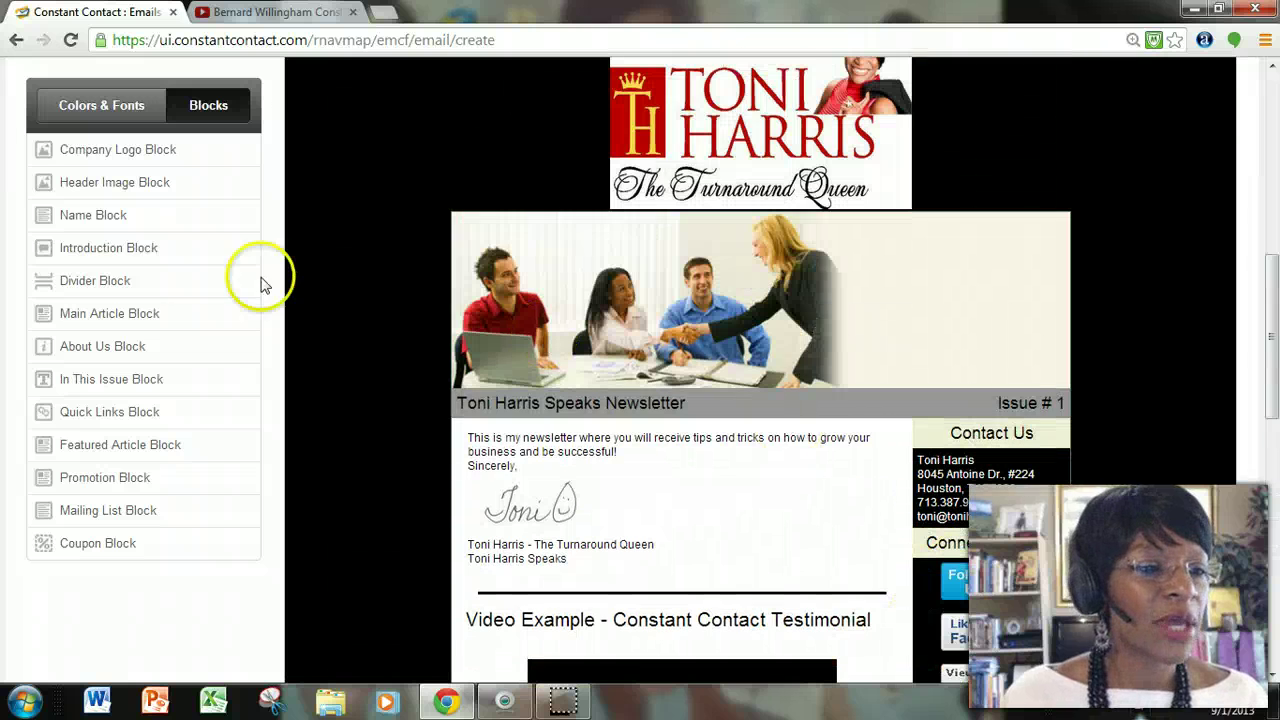
scroll(214, 140, up, 3)
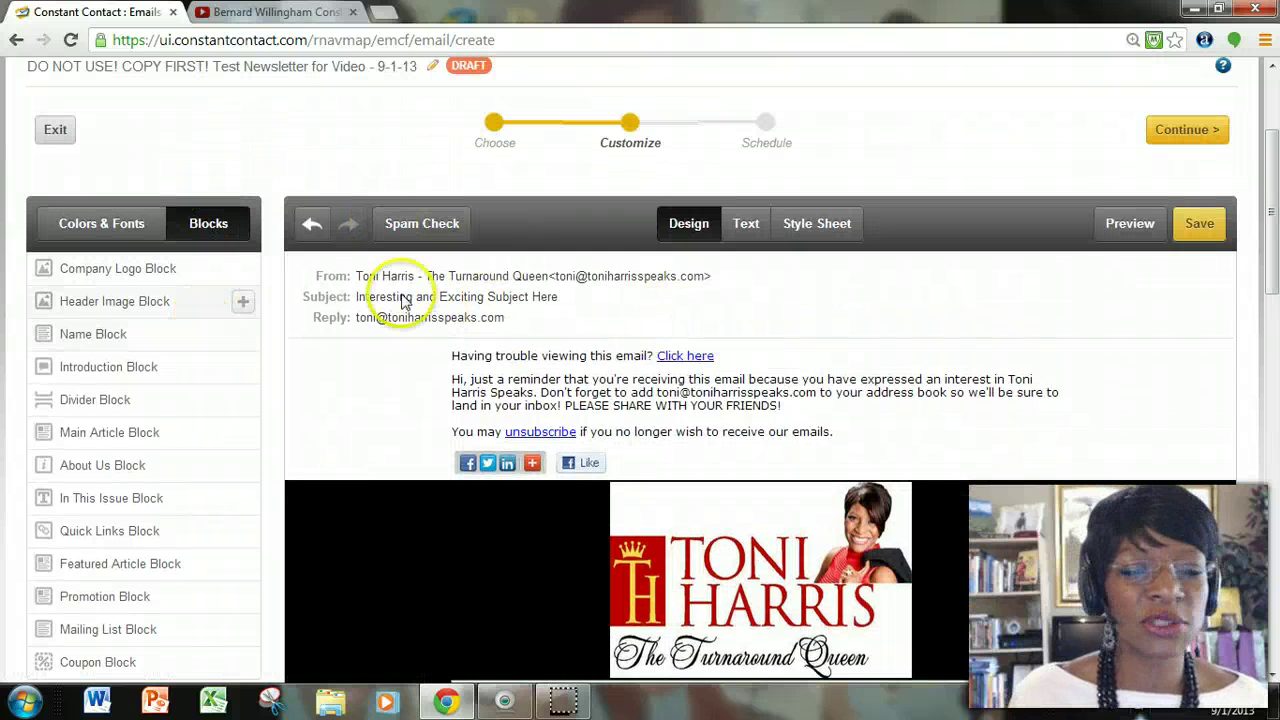
Save the draft and return to My Emails, where it appears as a draft dated 9/1/2013.
click(1203, 230)
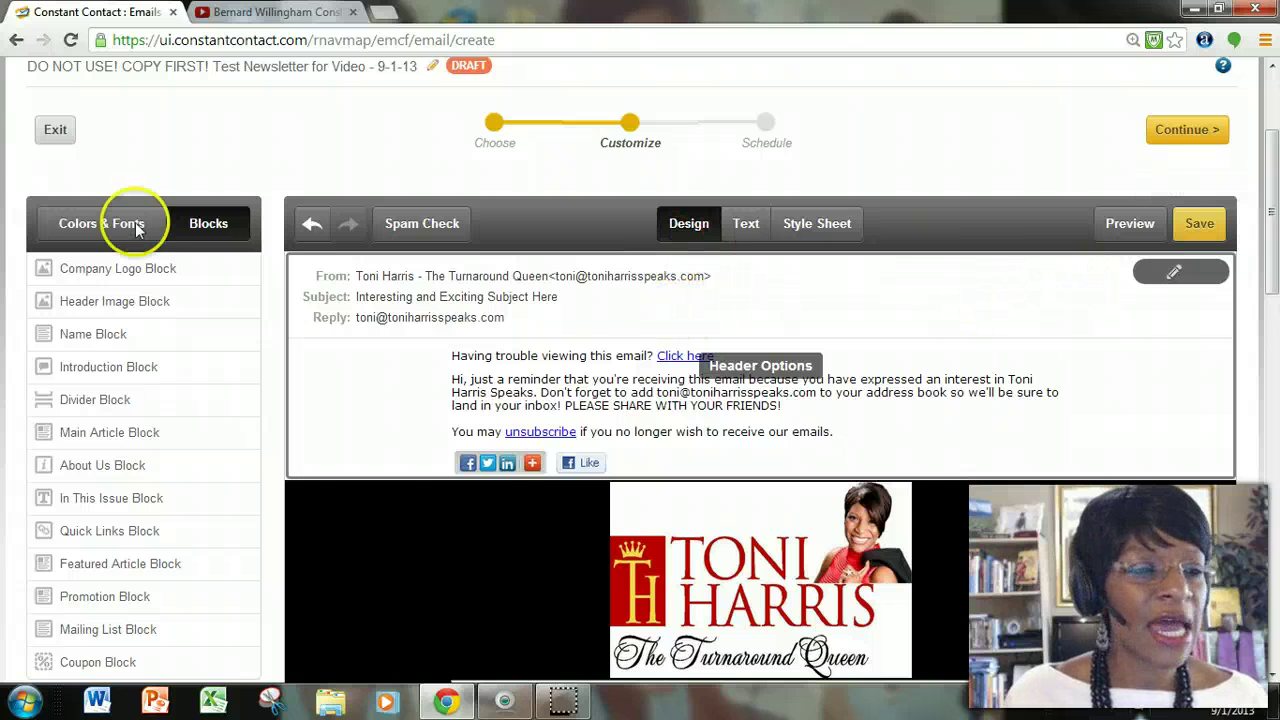
click(55, 134)
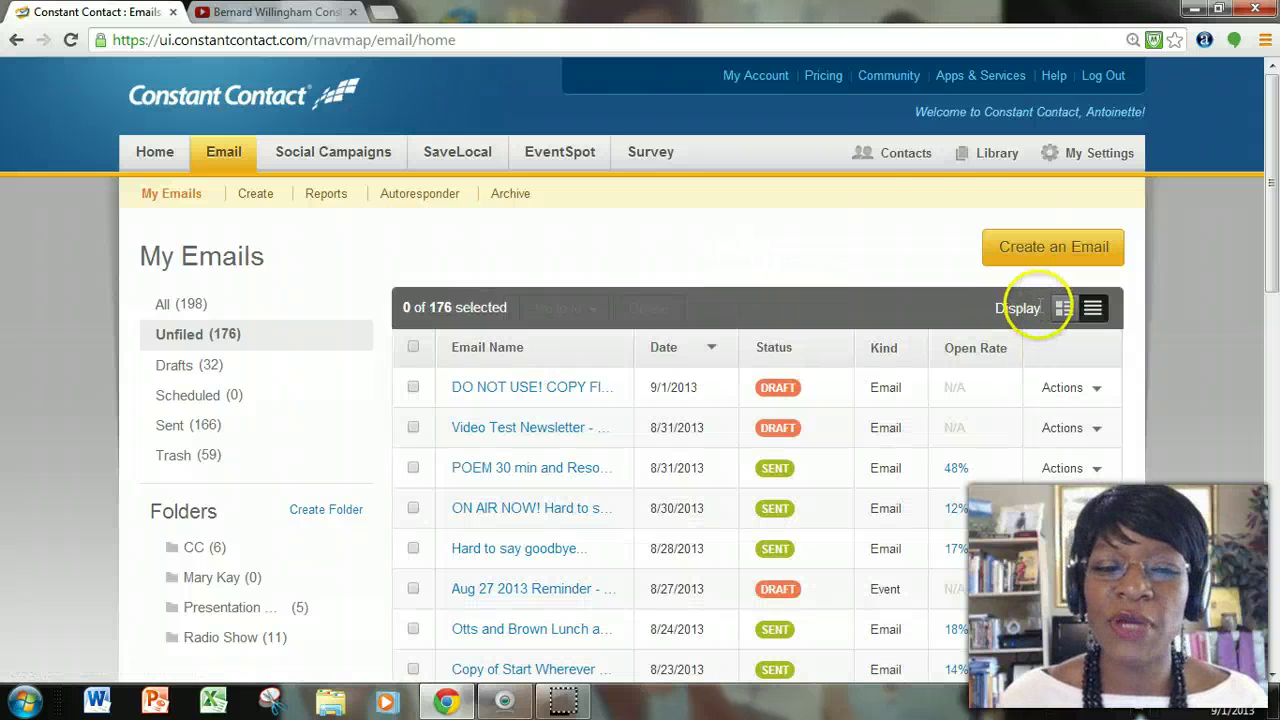
Show the active contacts on the Contacts page and close the YouTube testimonial video tab.
click(928, 160)
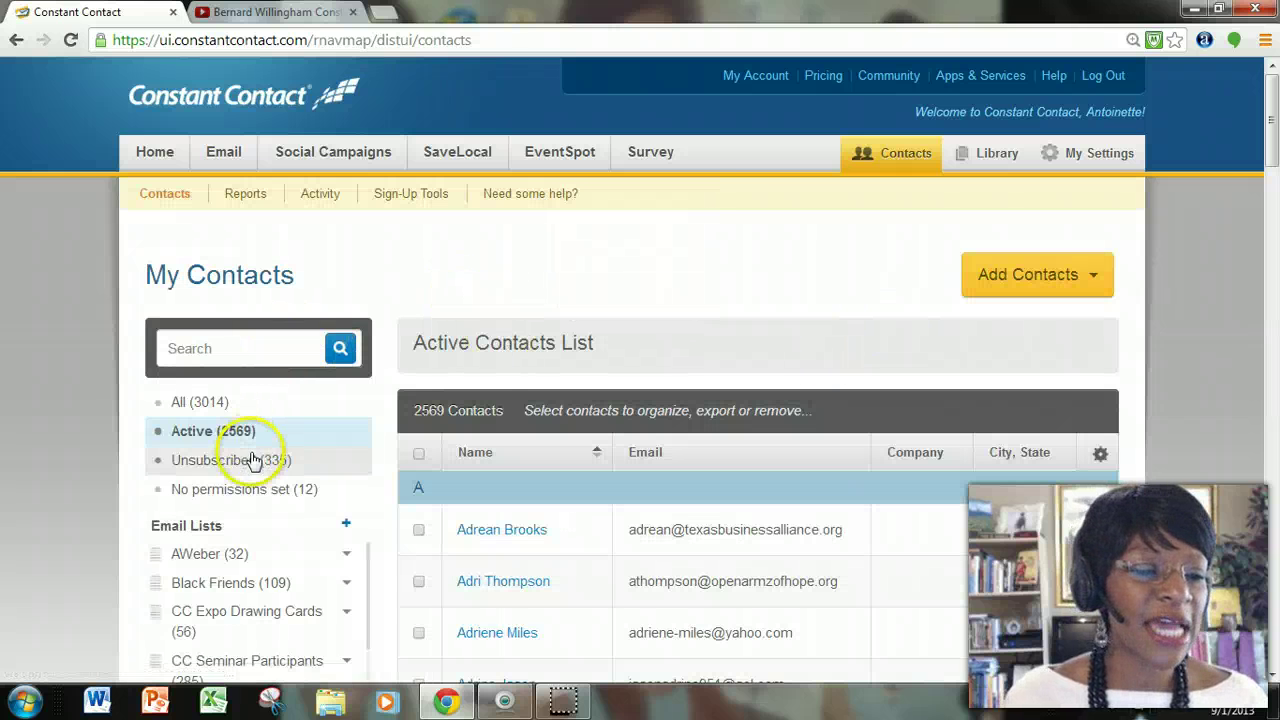
scroll(238, 430, down, 2)
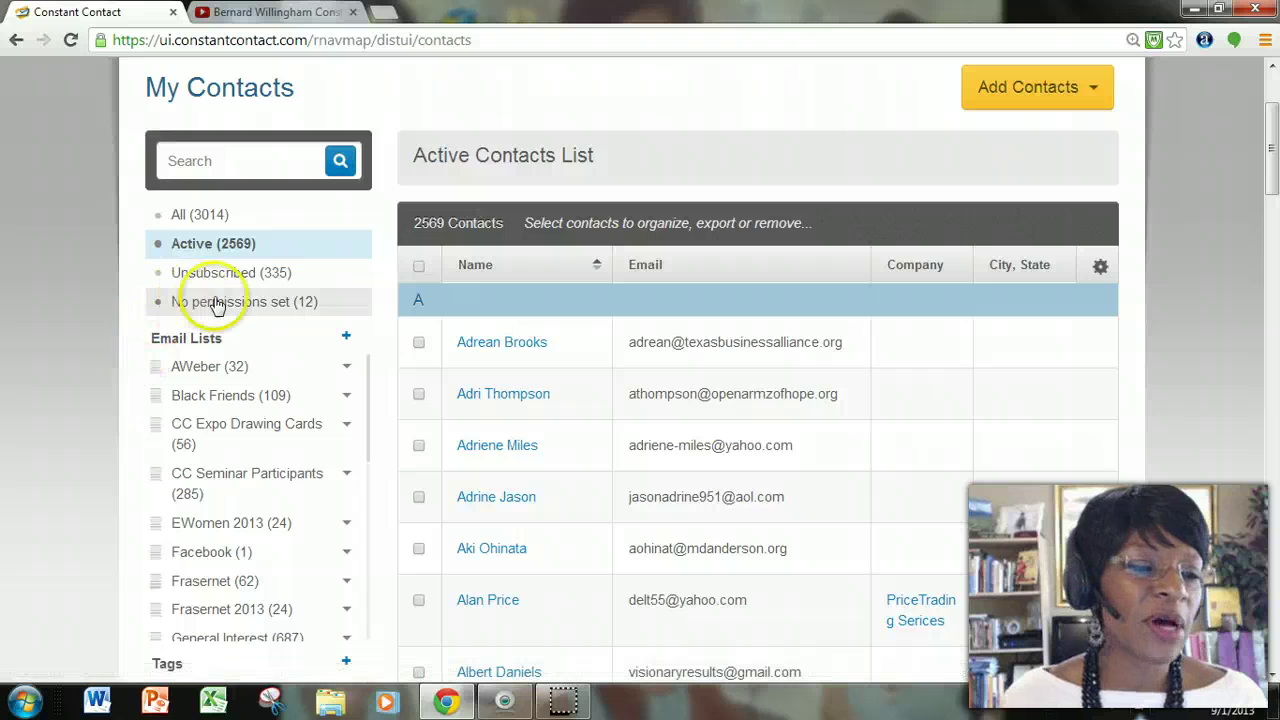
scroll(465, 350, down, 2)
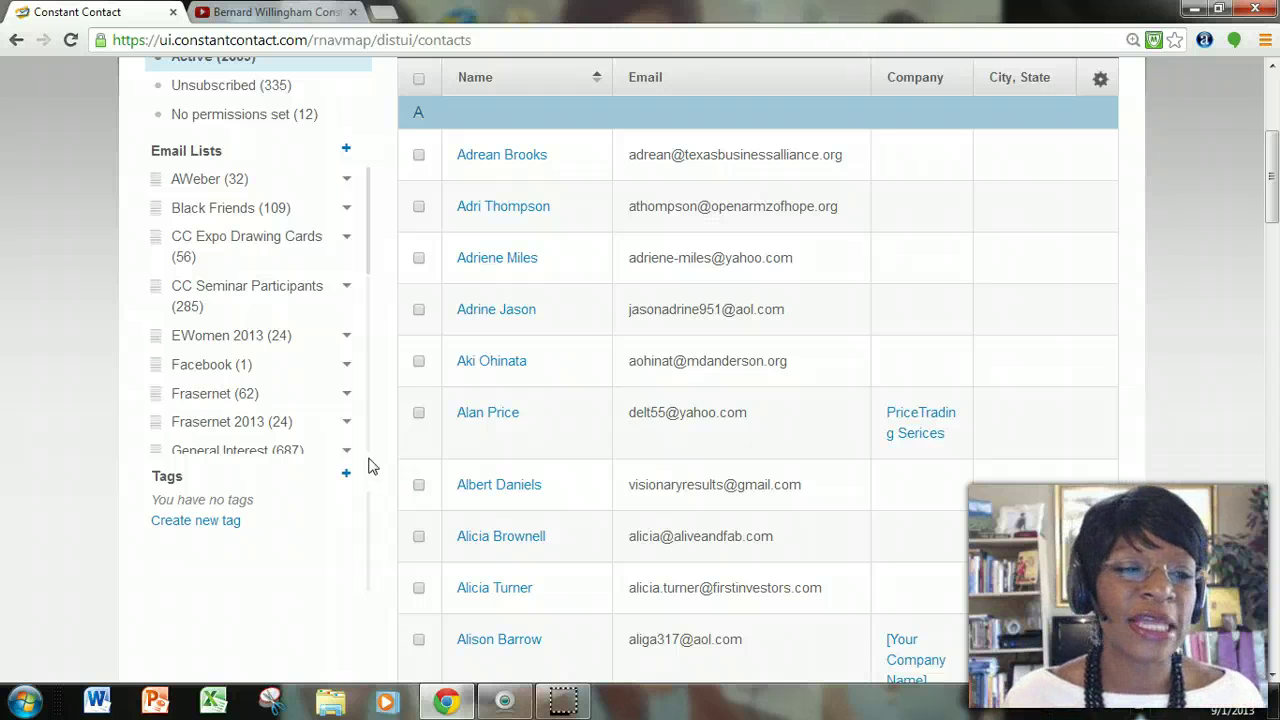
click(352, 12)
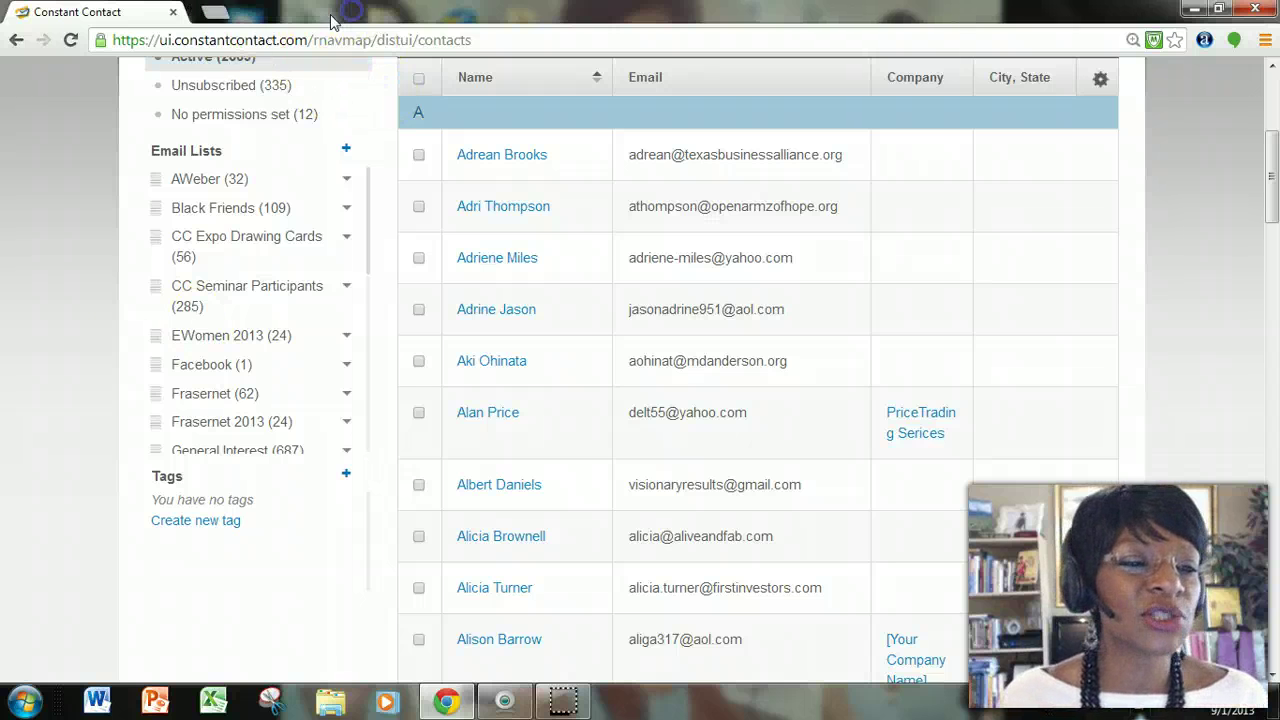
Open the recent workbook 'SMMMS - SETX Non Profit - 8-20-13' in Excel on its Attendee Contact Data sheet.
click(213, 700)
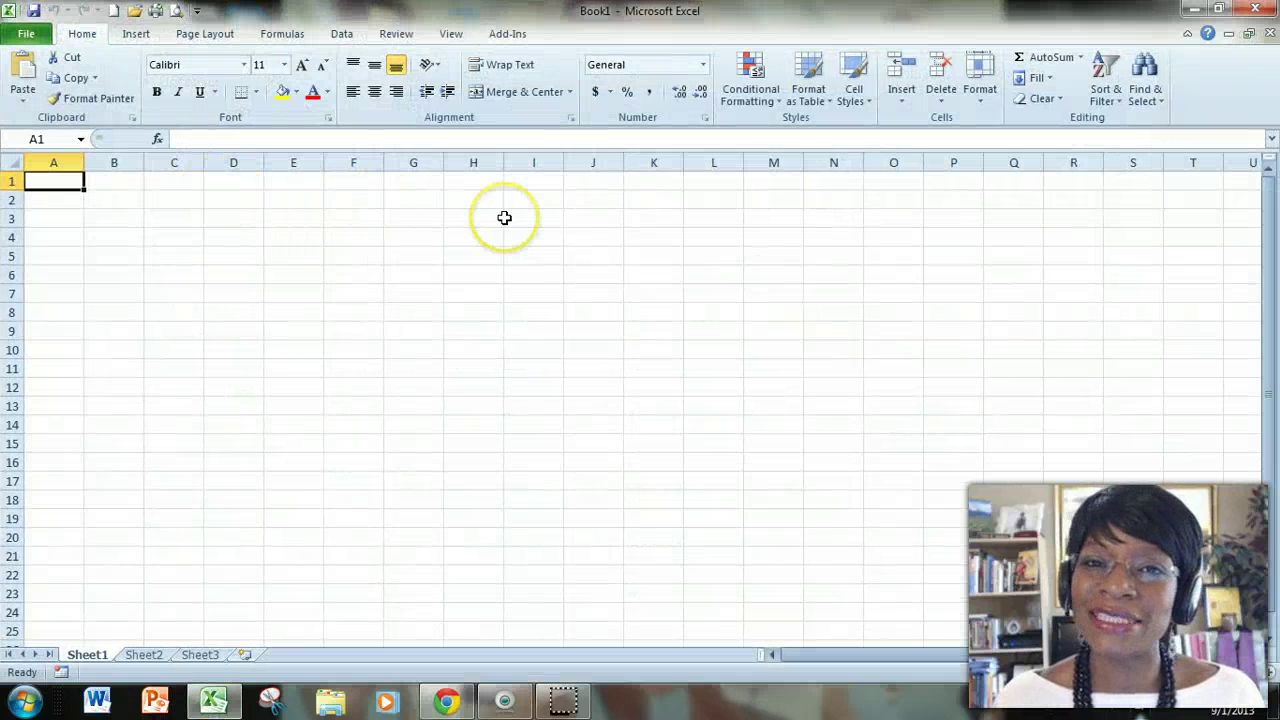
click(26, 33)
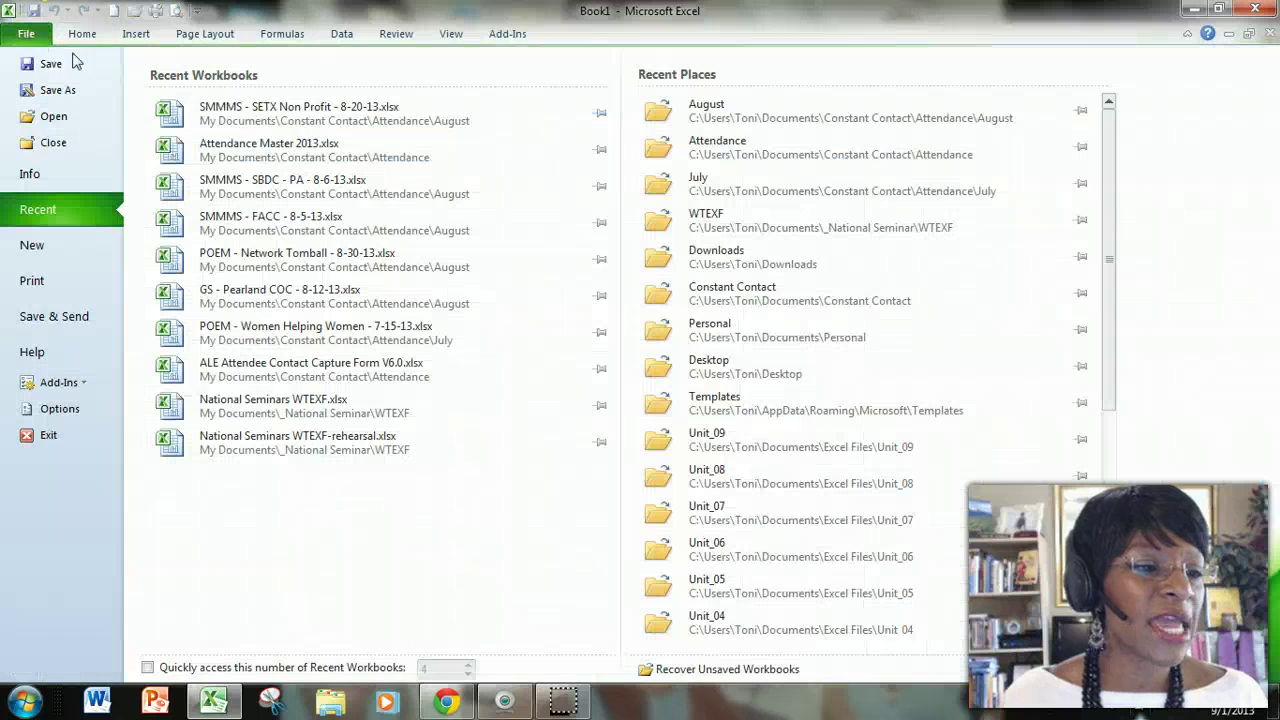
click(297, 112)
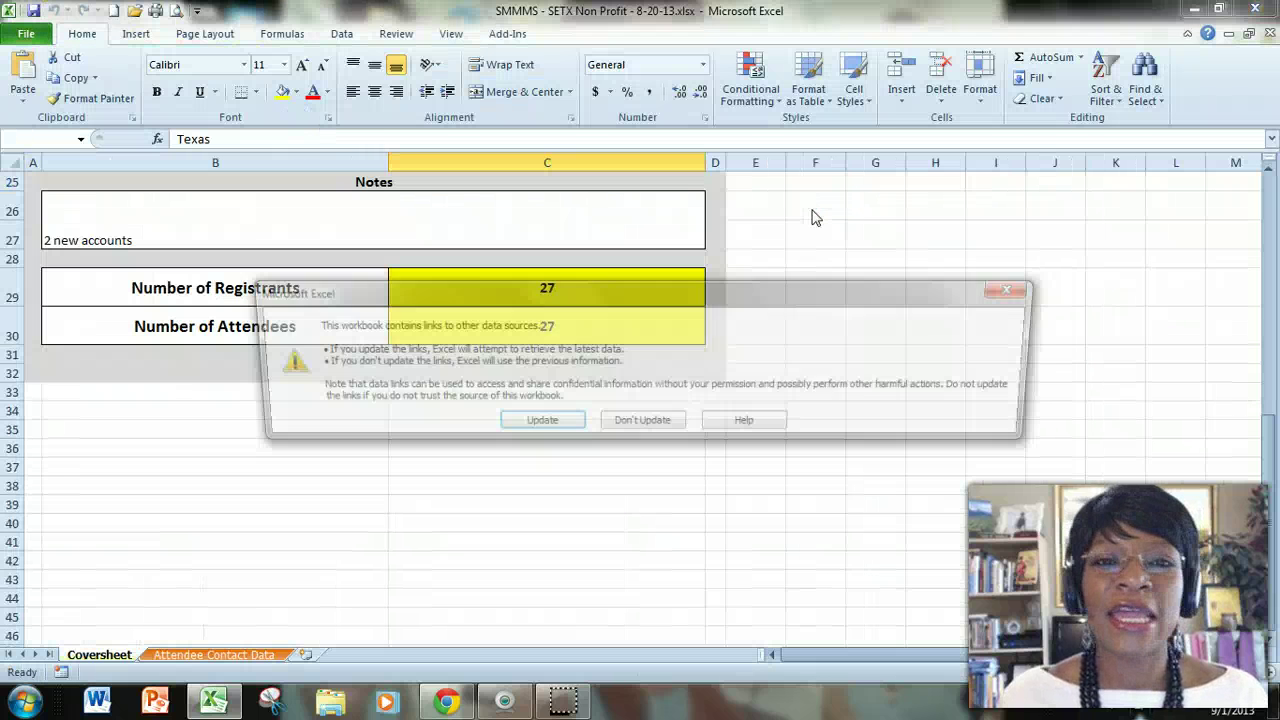
click(543, 420)
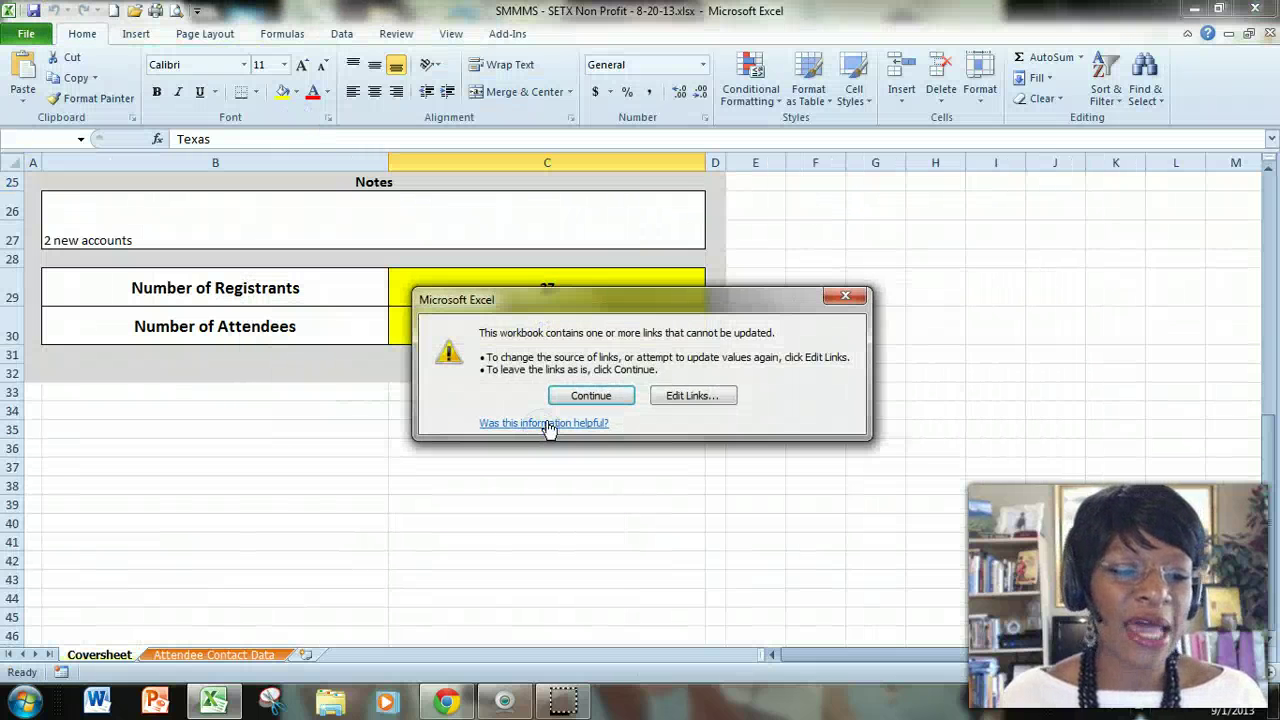
click(588, 395)
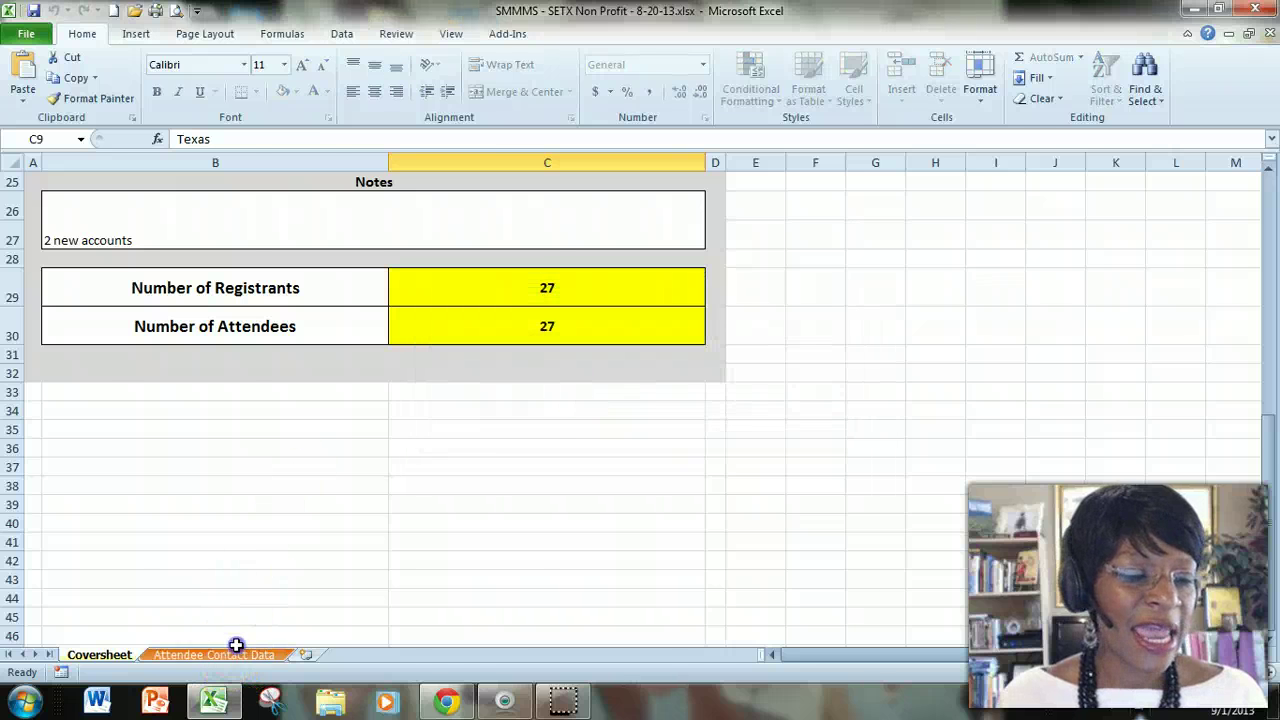
click(238, 652)
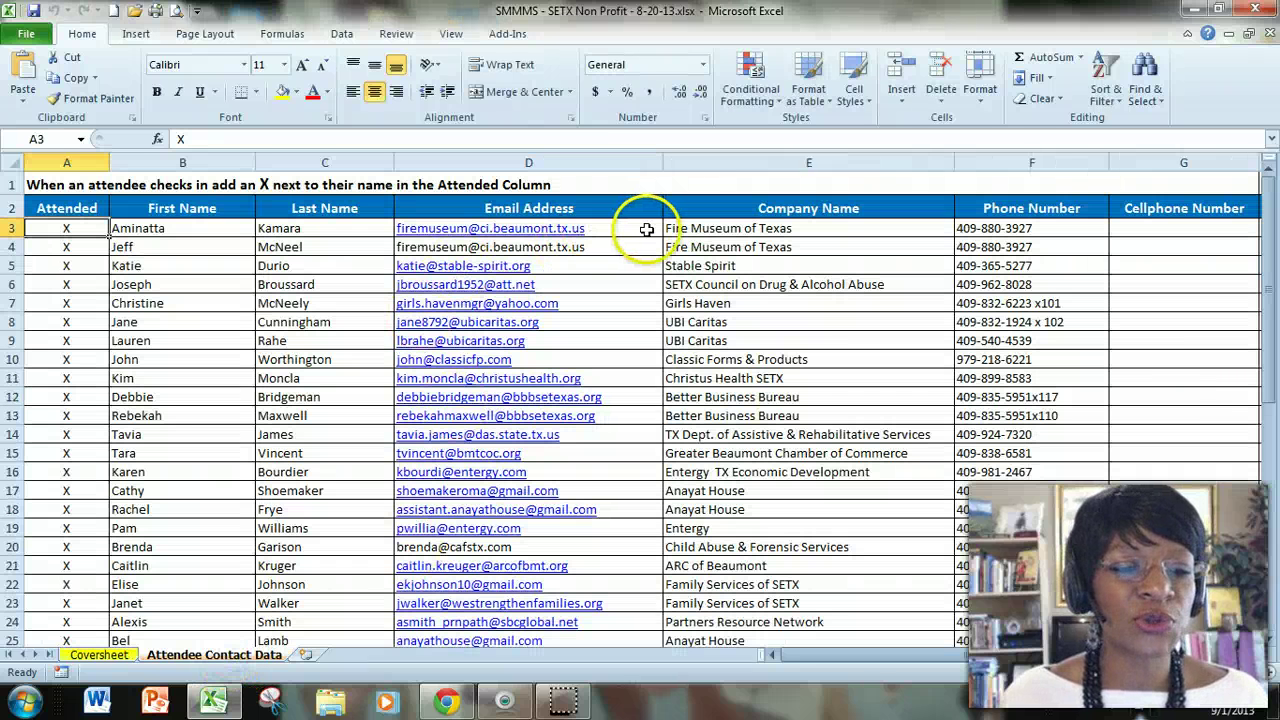
Copy the attendee email addresses in D3:D29 and switch back to the browser's contacts list.
drag(647, 229, 590, 580)
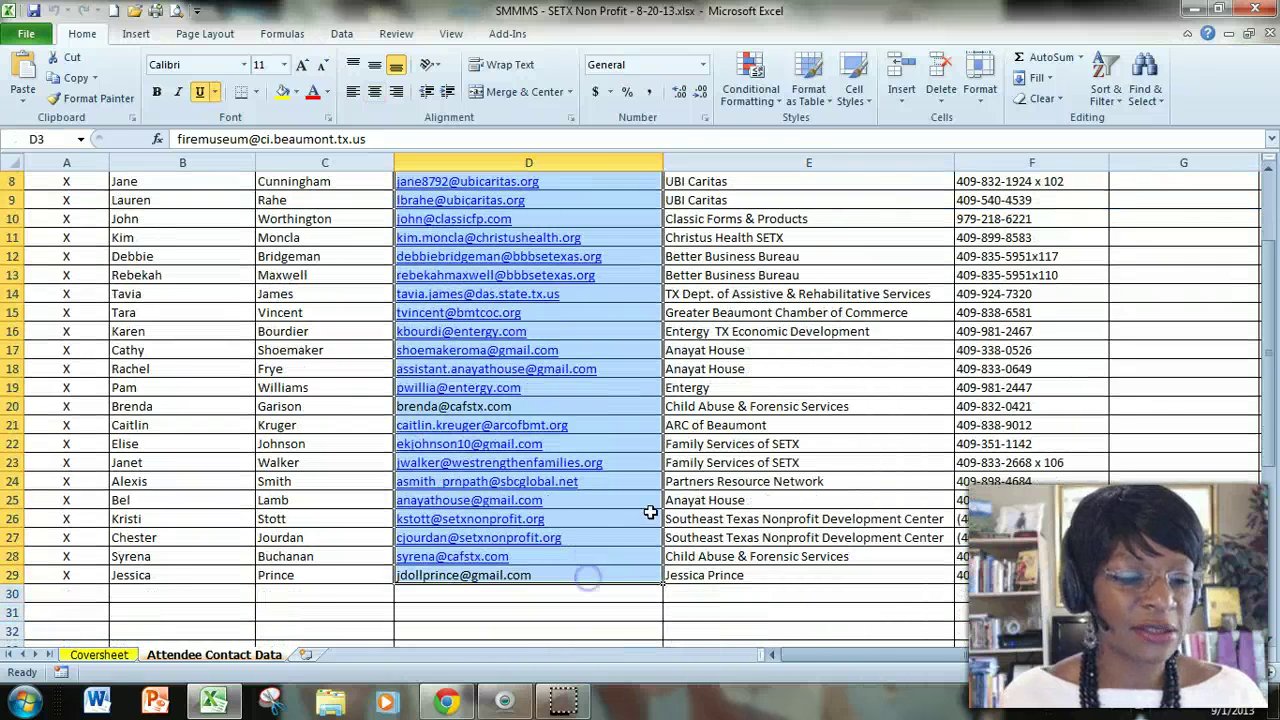
key(ctrl+c)
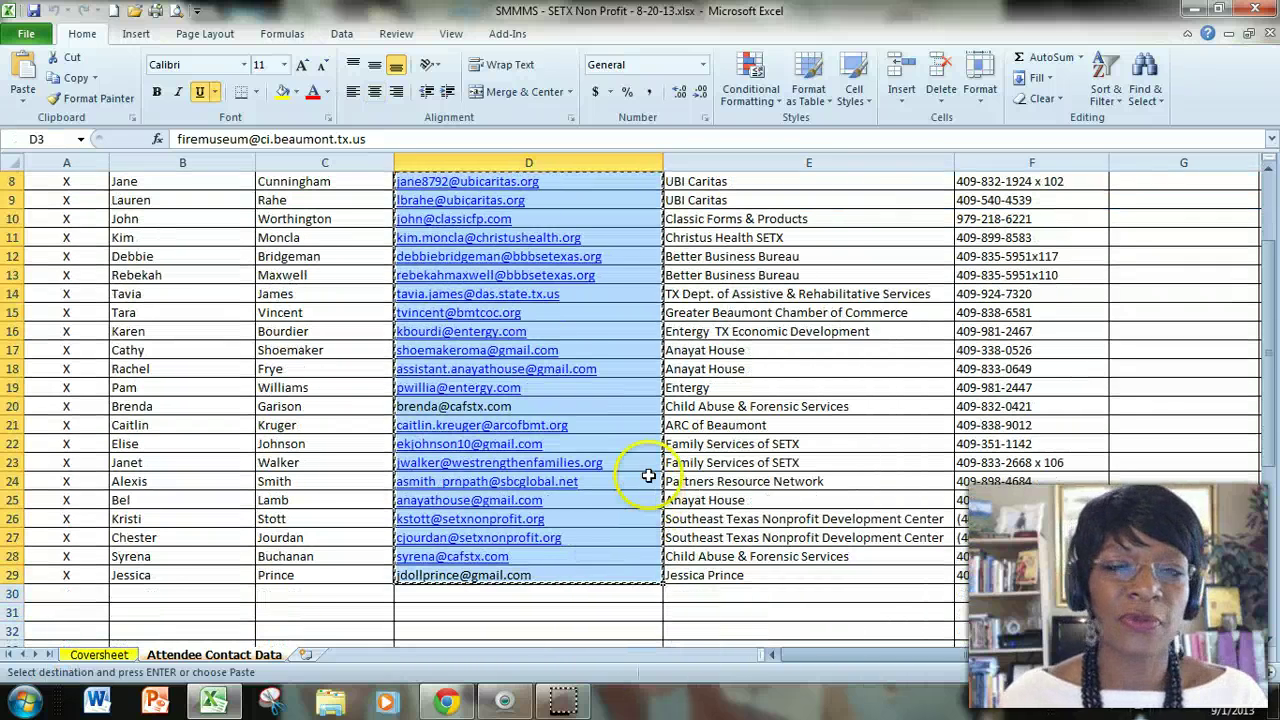
scroll(549, 449, up, 3)
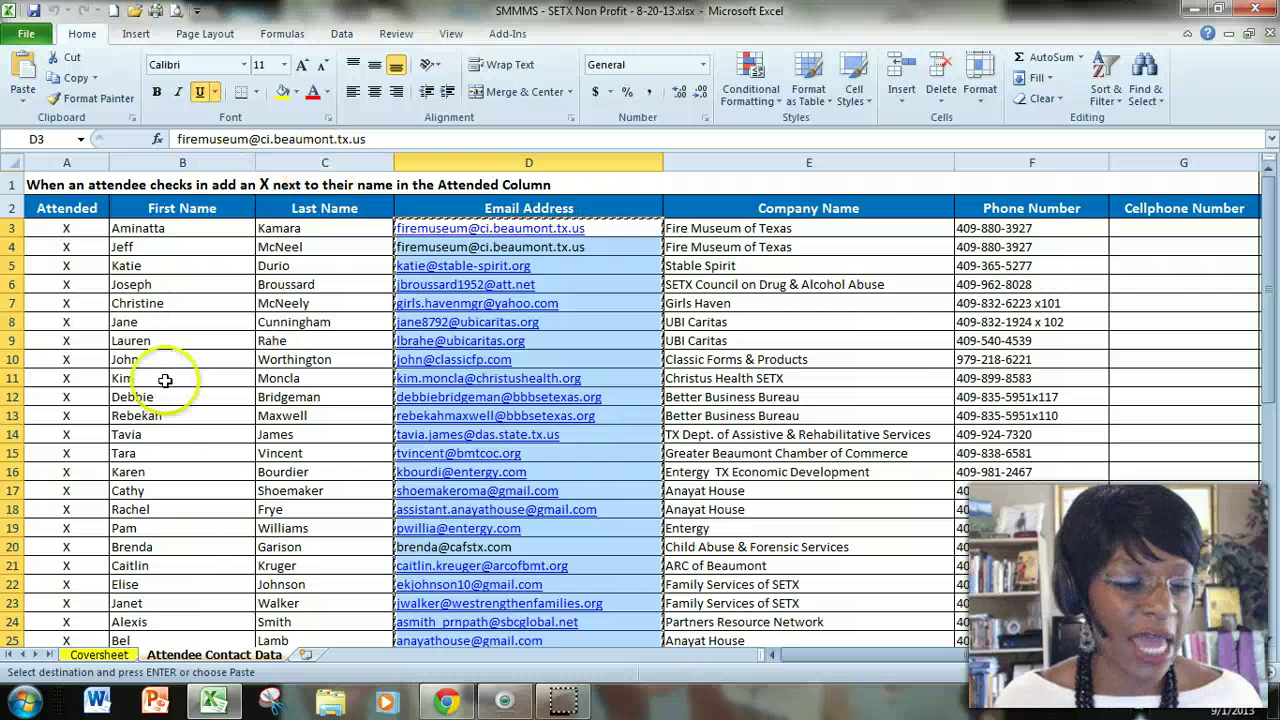
click(446, 700)
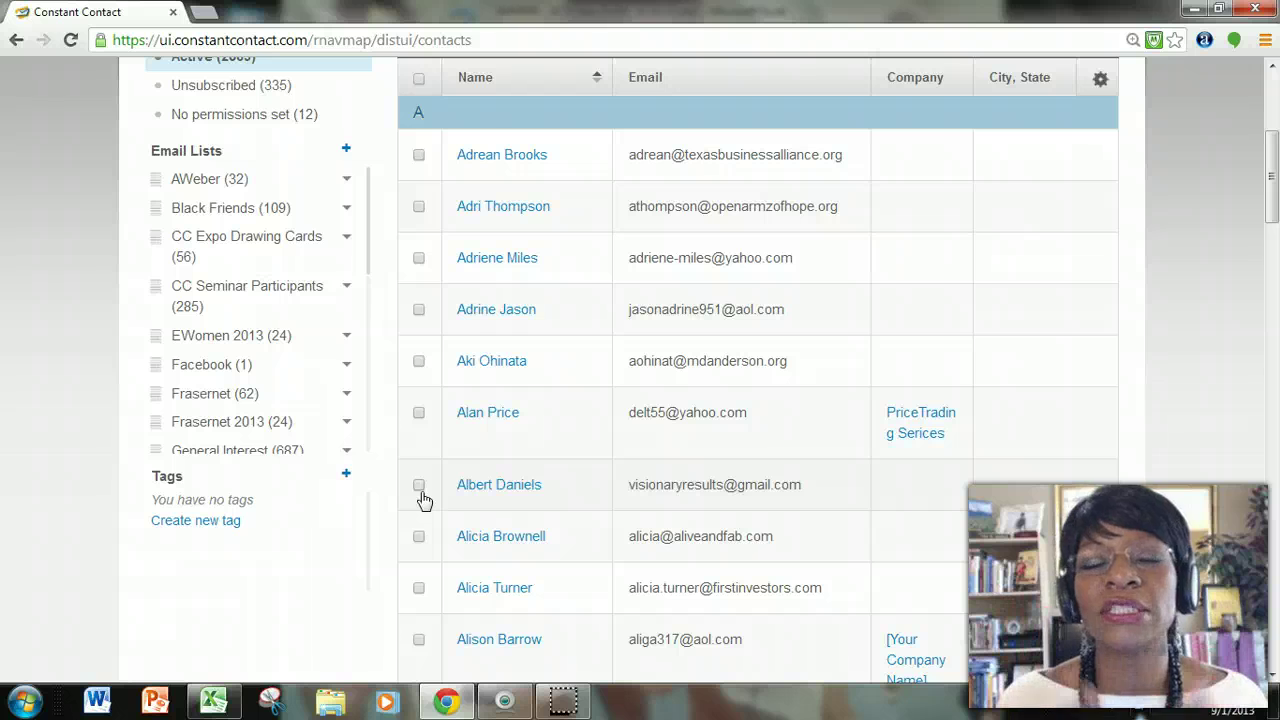
Choose 'Add names and emails' from the Add Contacts options.
scroll(337, 394, up, 4)
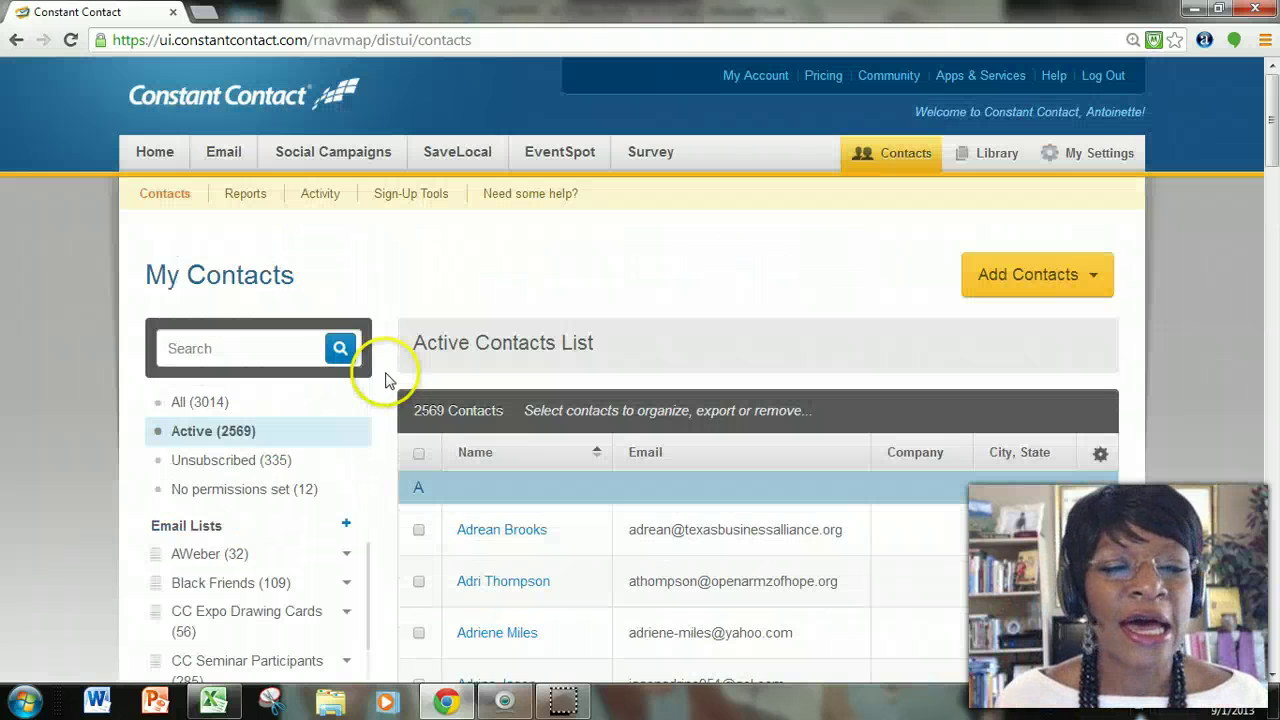
click(1036, 278)
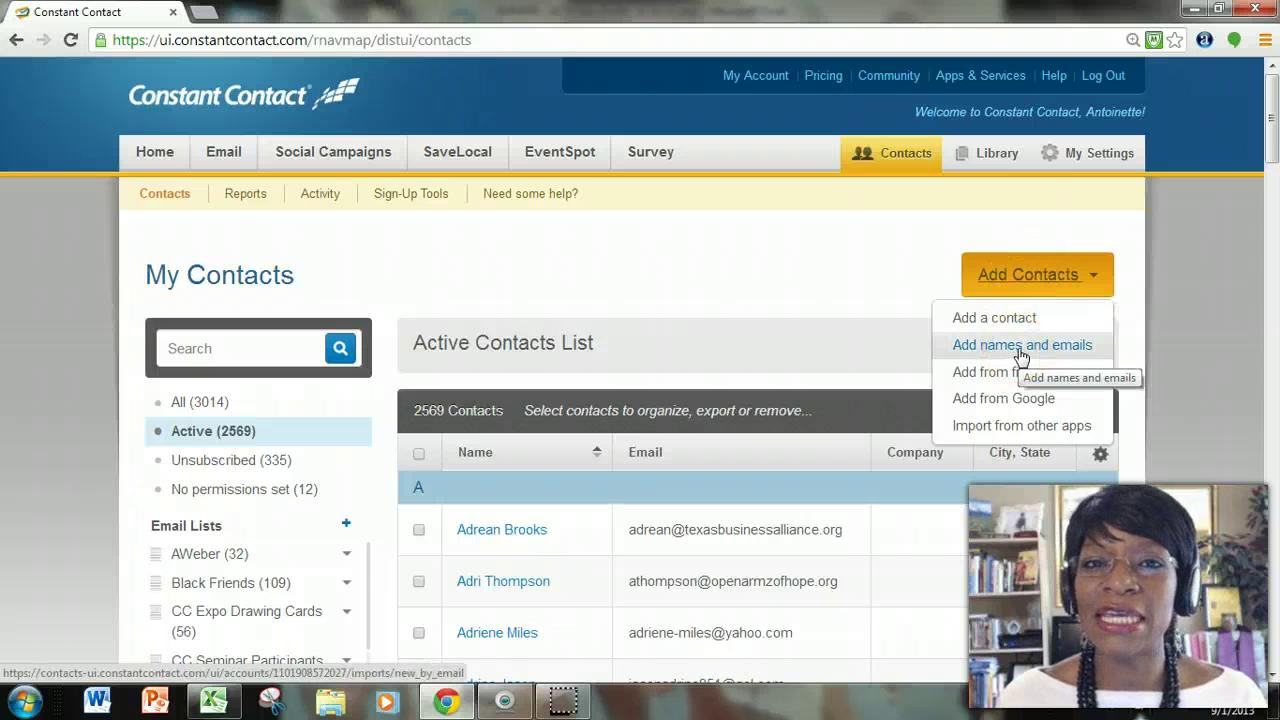
click(1020, 346)
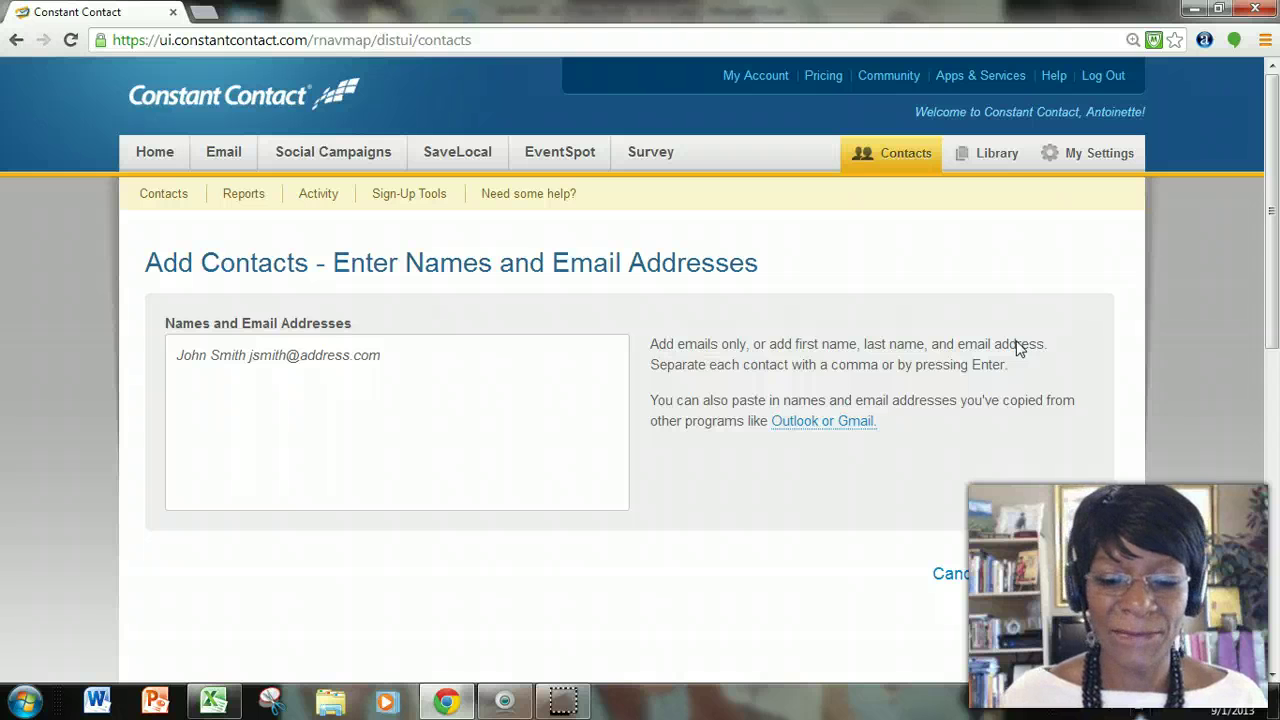
Paste the copied attendee addresses into the Names and Email Addresses box and continue to Organize.
click(587, 347)
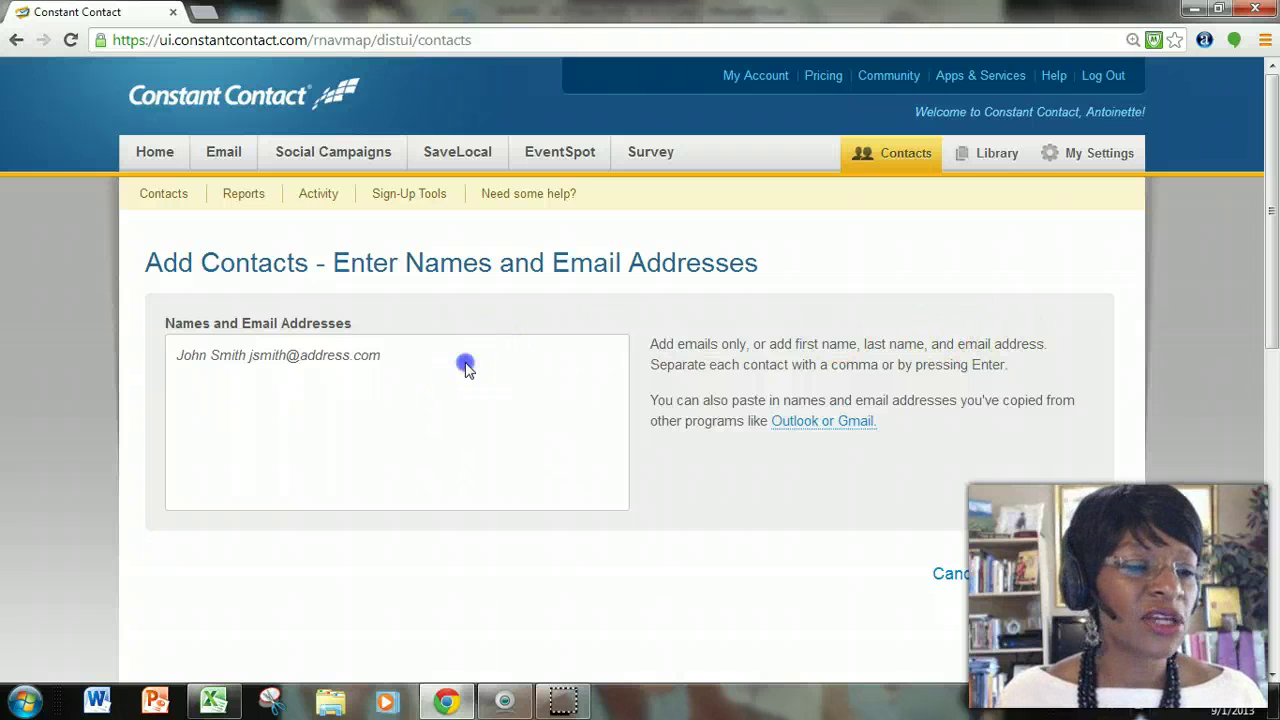
click(183, 357)
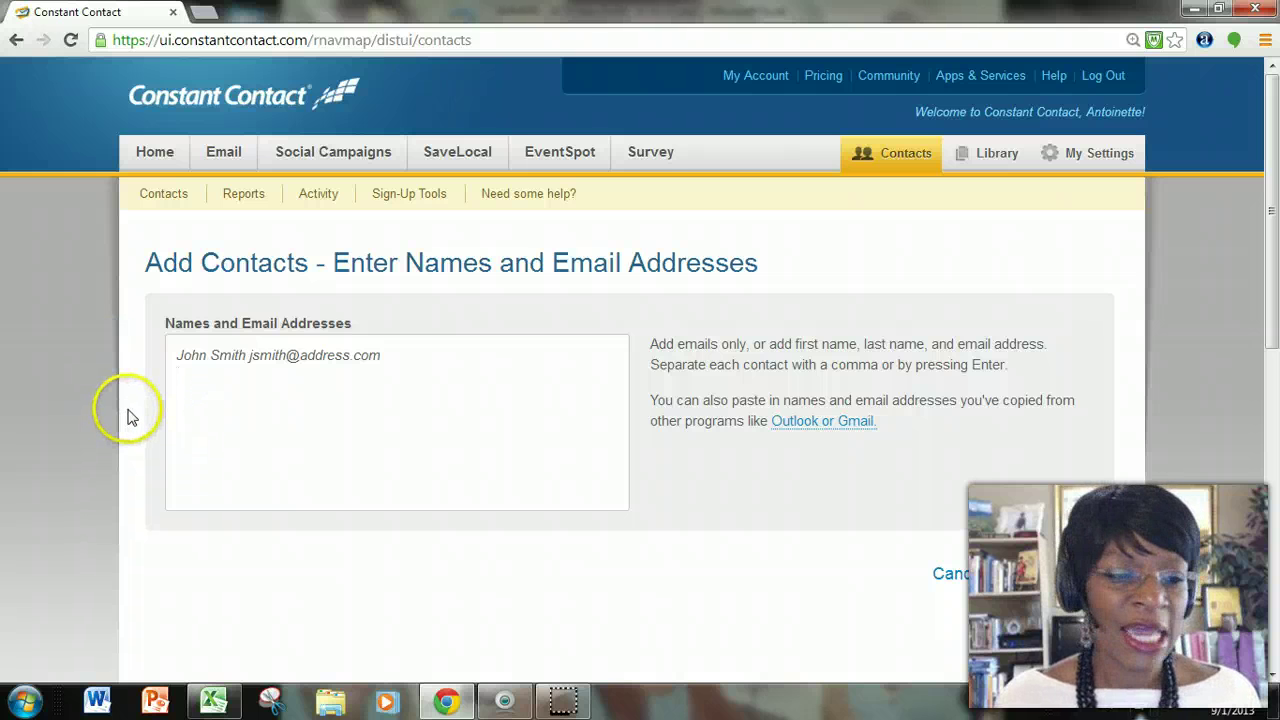
right_click(205, 386)
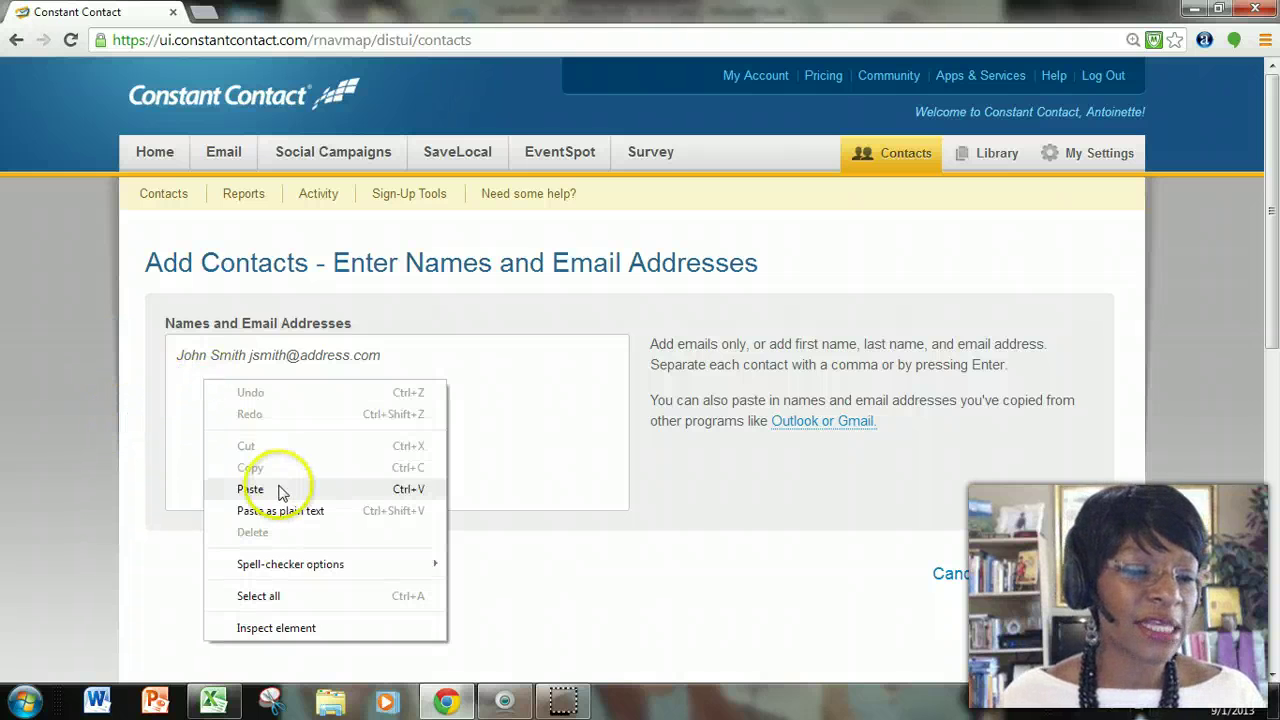
click(278, 489)
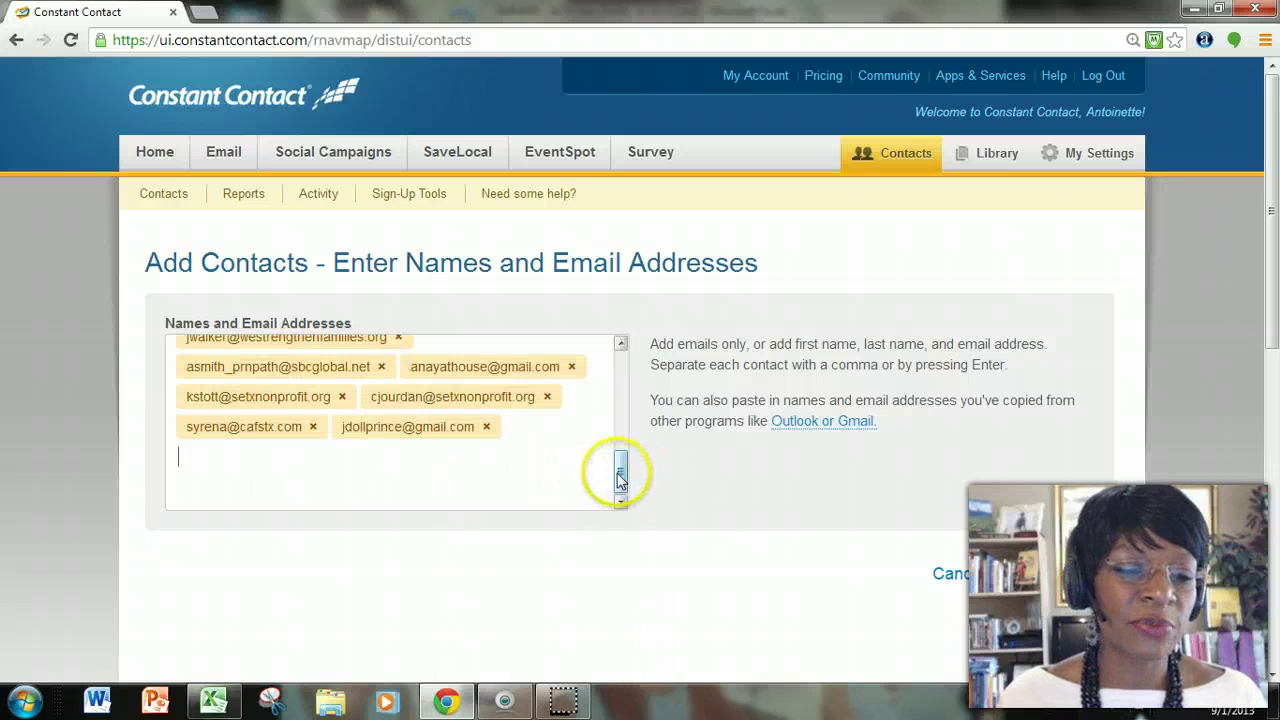
drag(619, 466, 621, 357)
scroll(834, 531, down, 3)
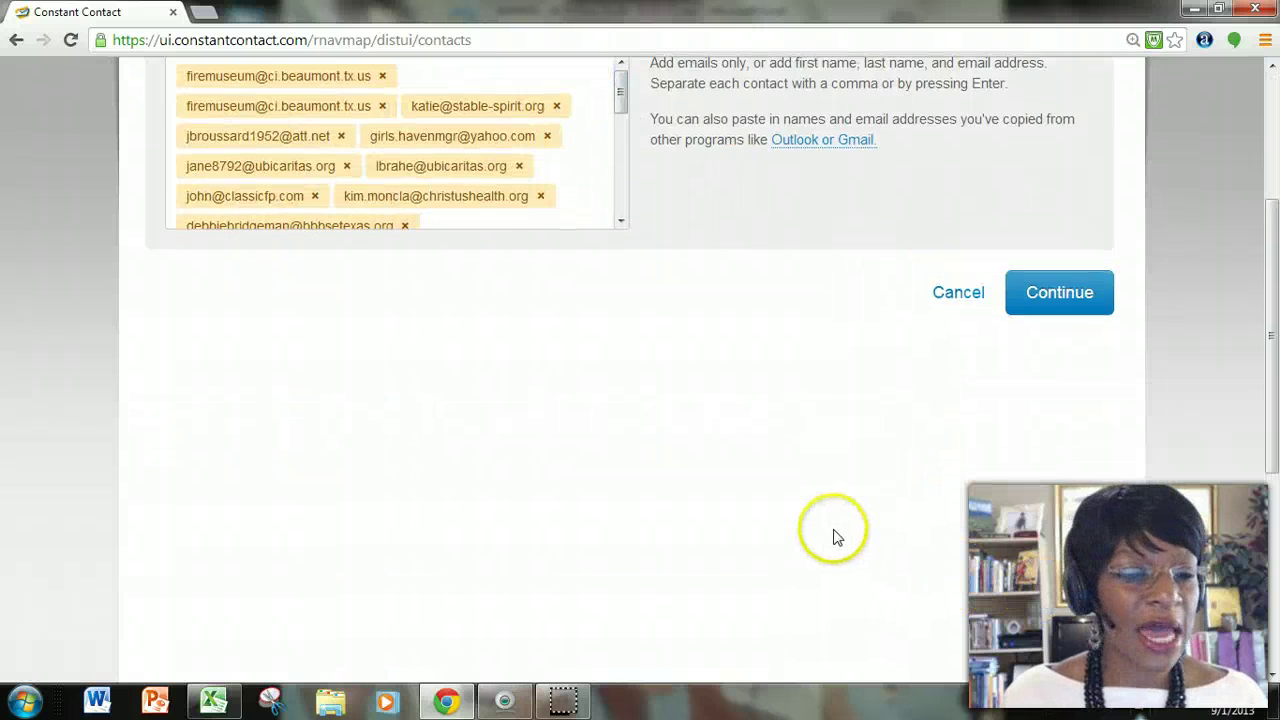
scroll(830, 534, up, 2)
click(1056, 488)
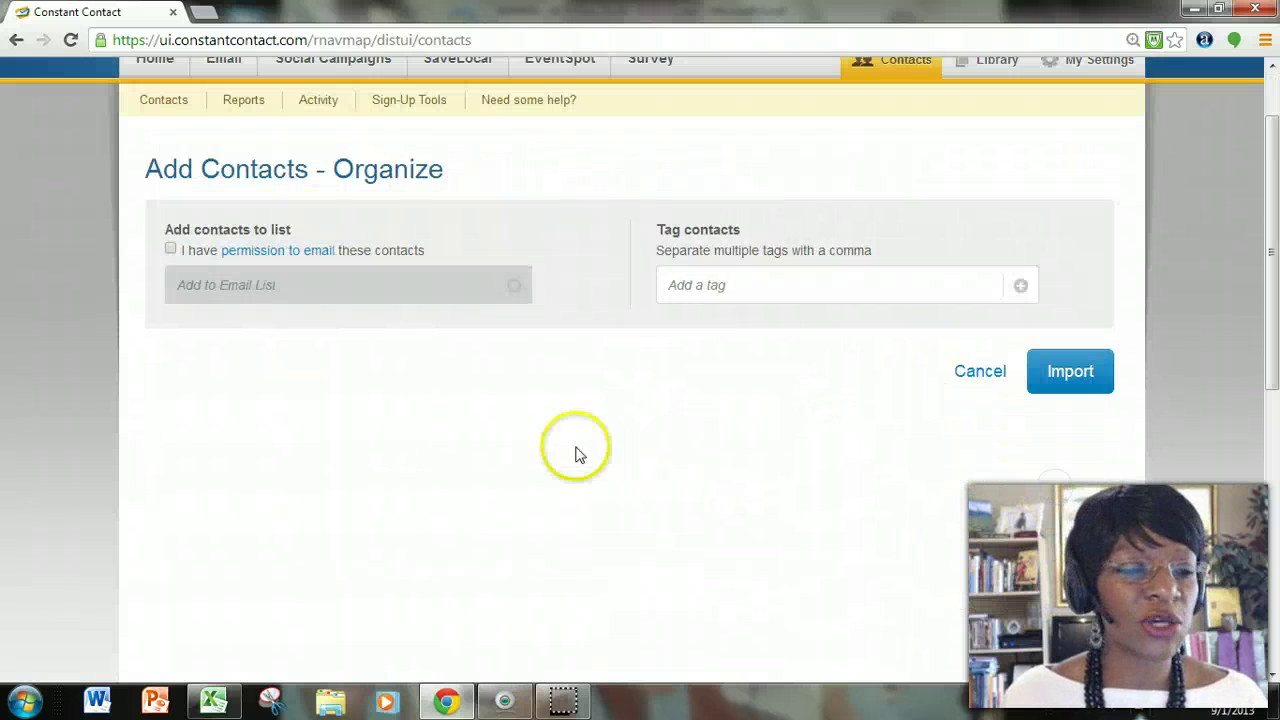
Confirm email permission, create and assign the new list 'My test list', and import the contacts.
click(171, 251)
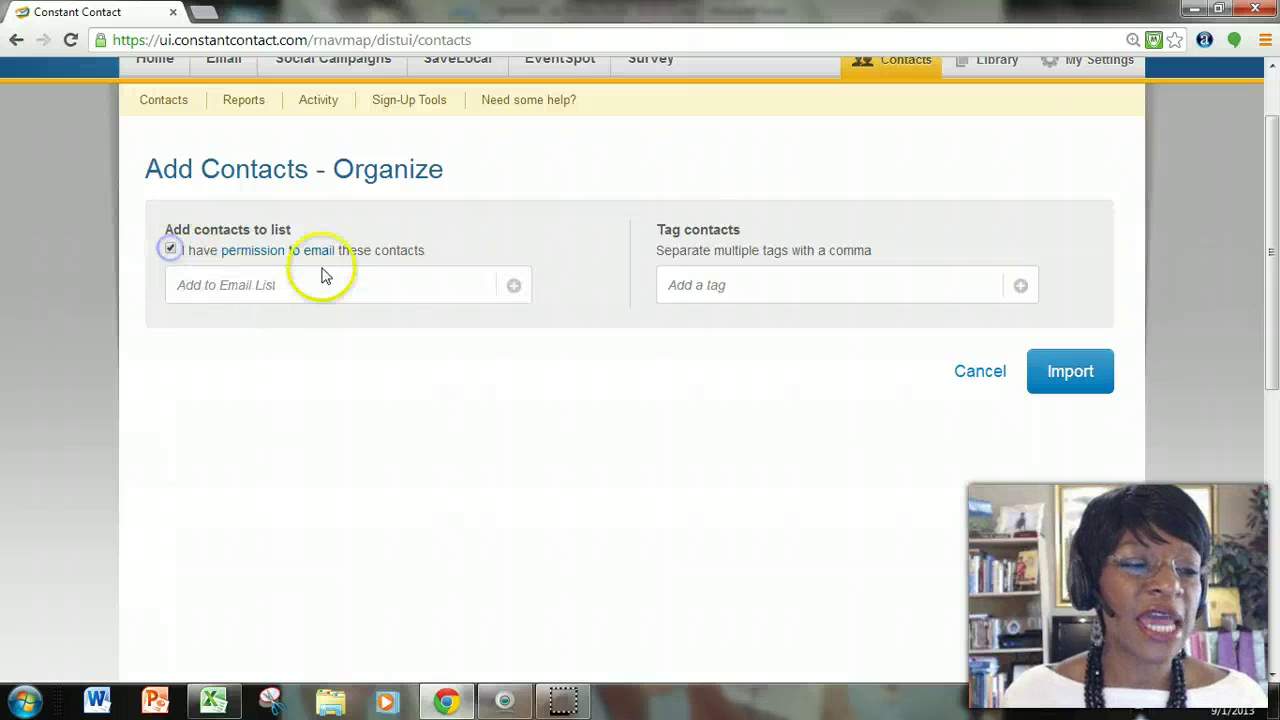
click(340, 288)
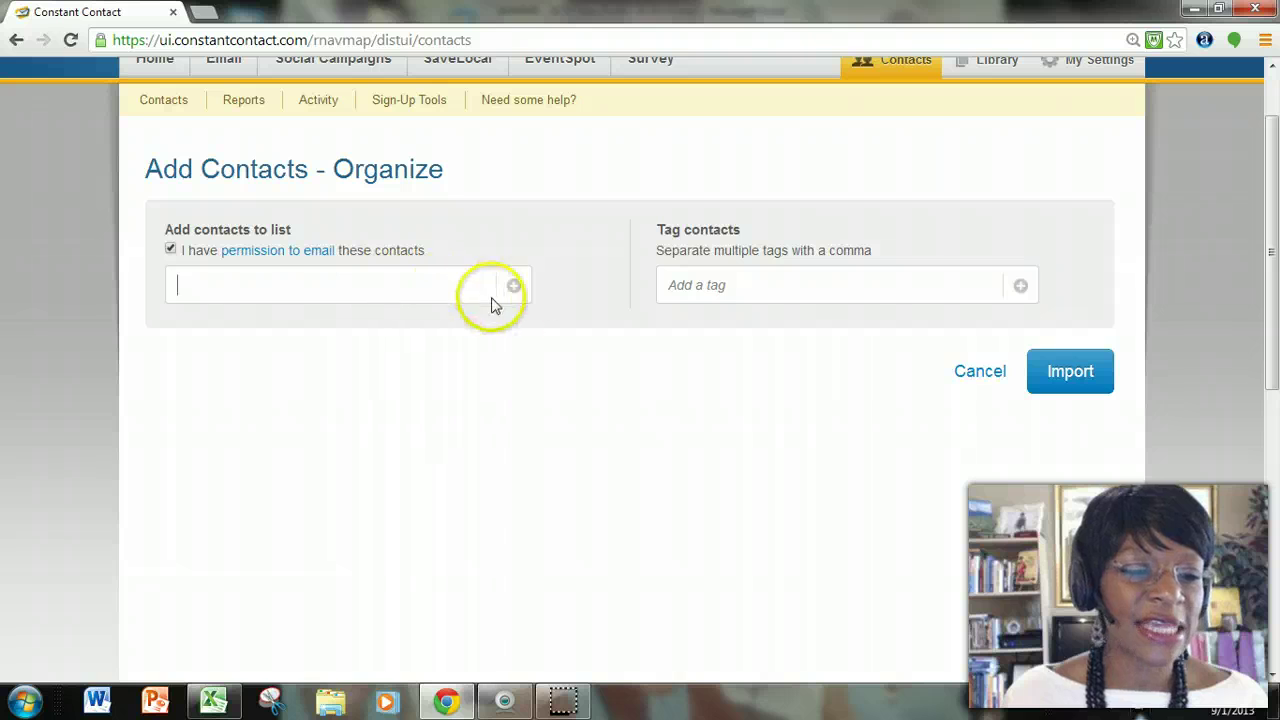
click(515, 288)
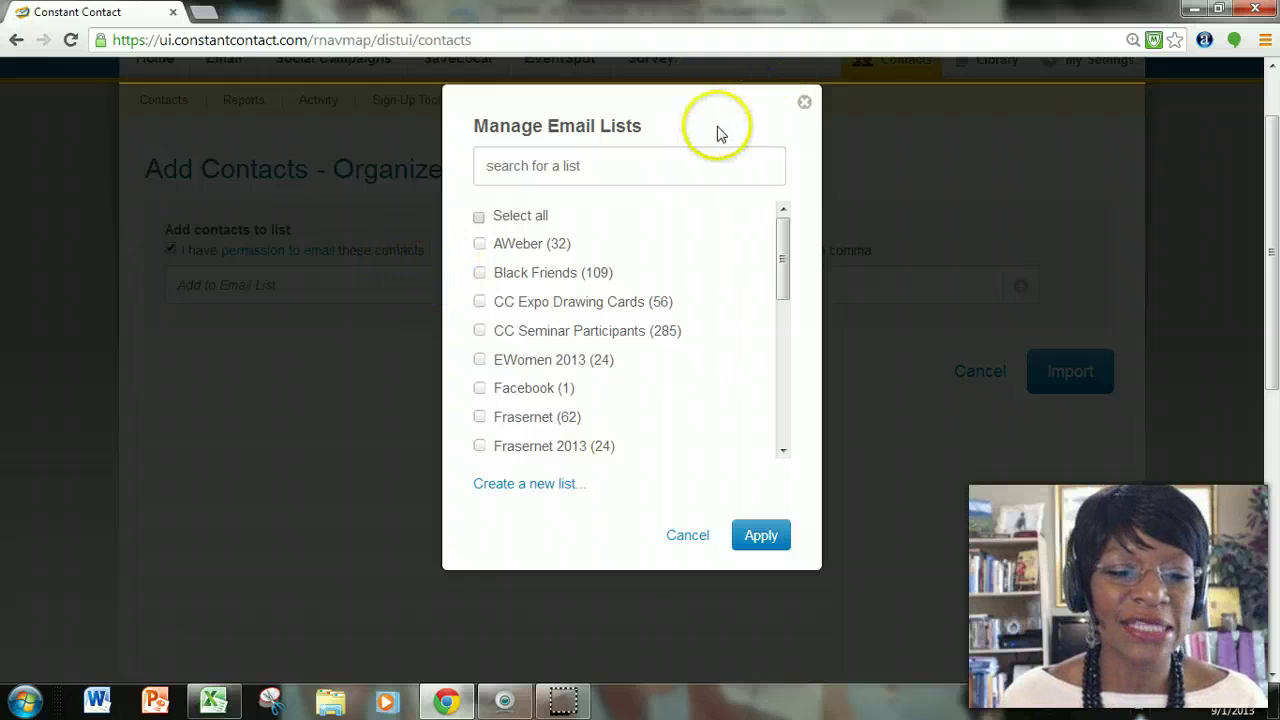
click(549, 486)
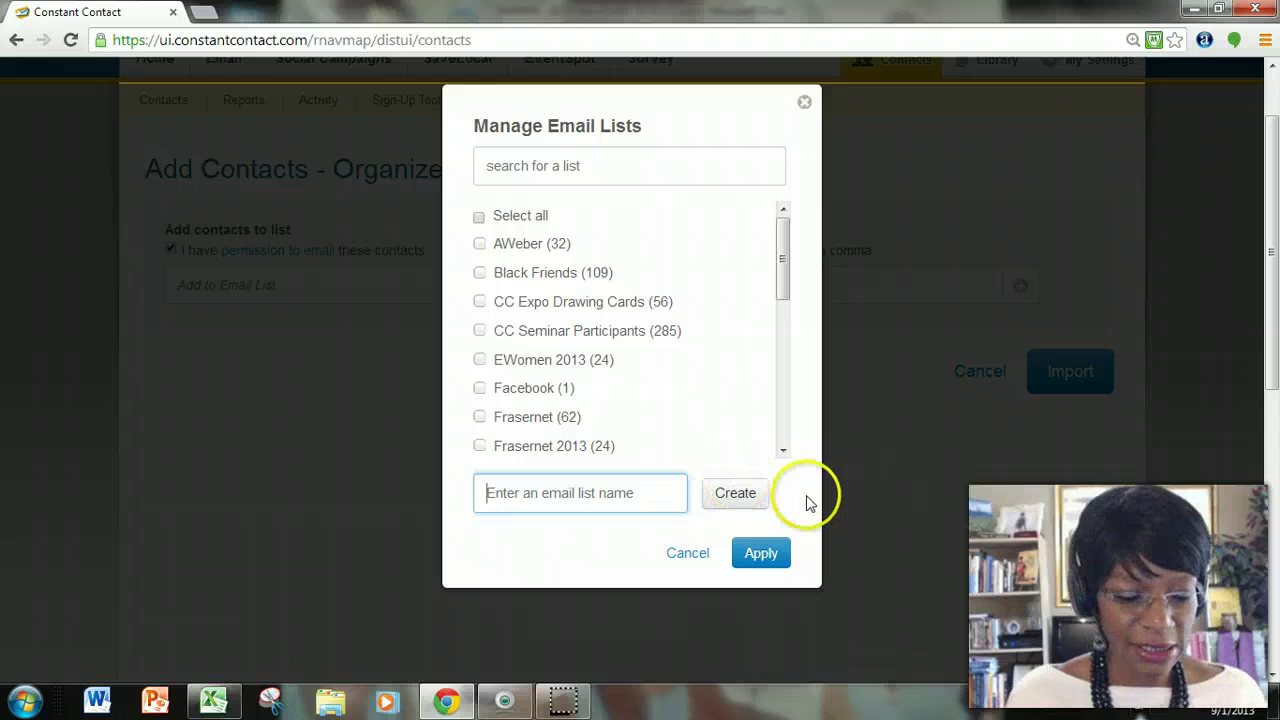
text(My test list)
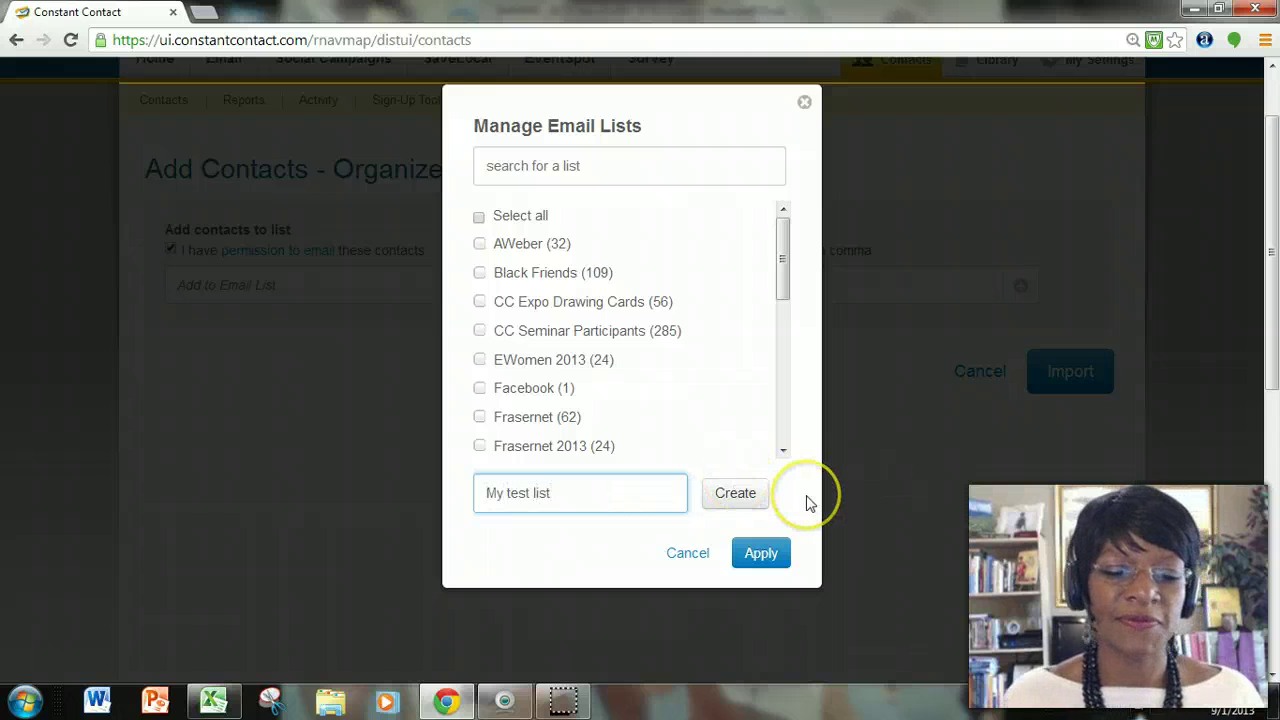
click(737, 494)
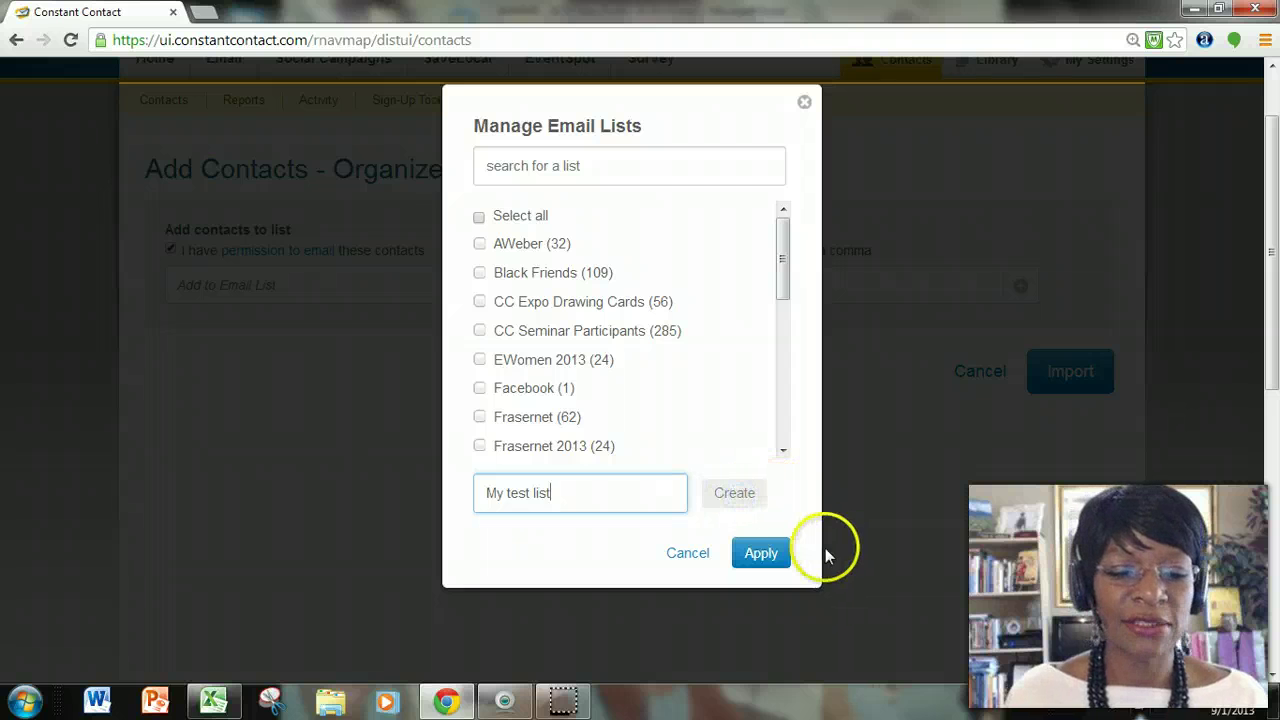
click(762, 537)
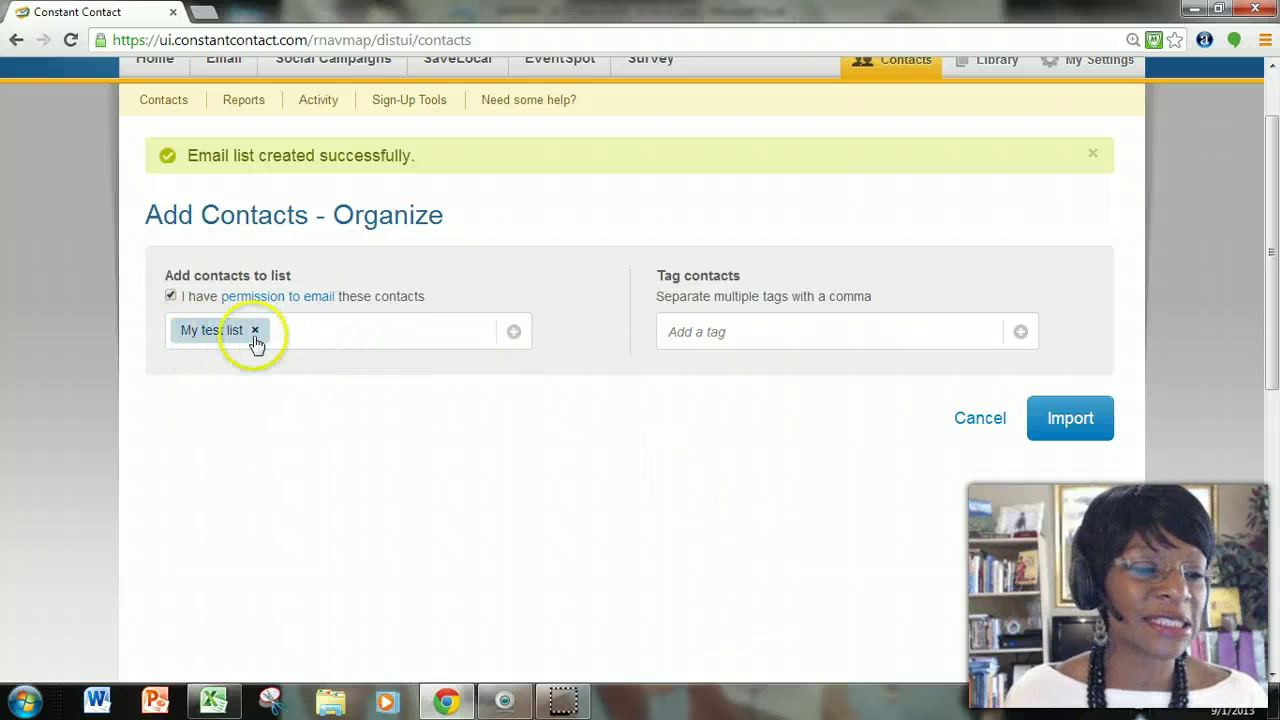
click(1085, 418)
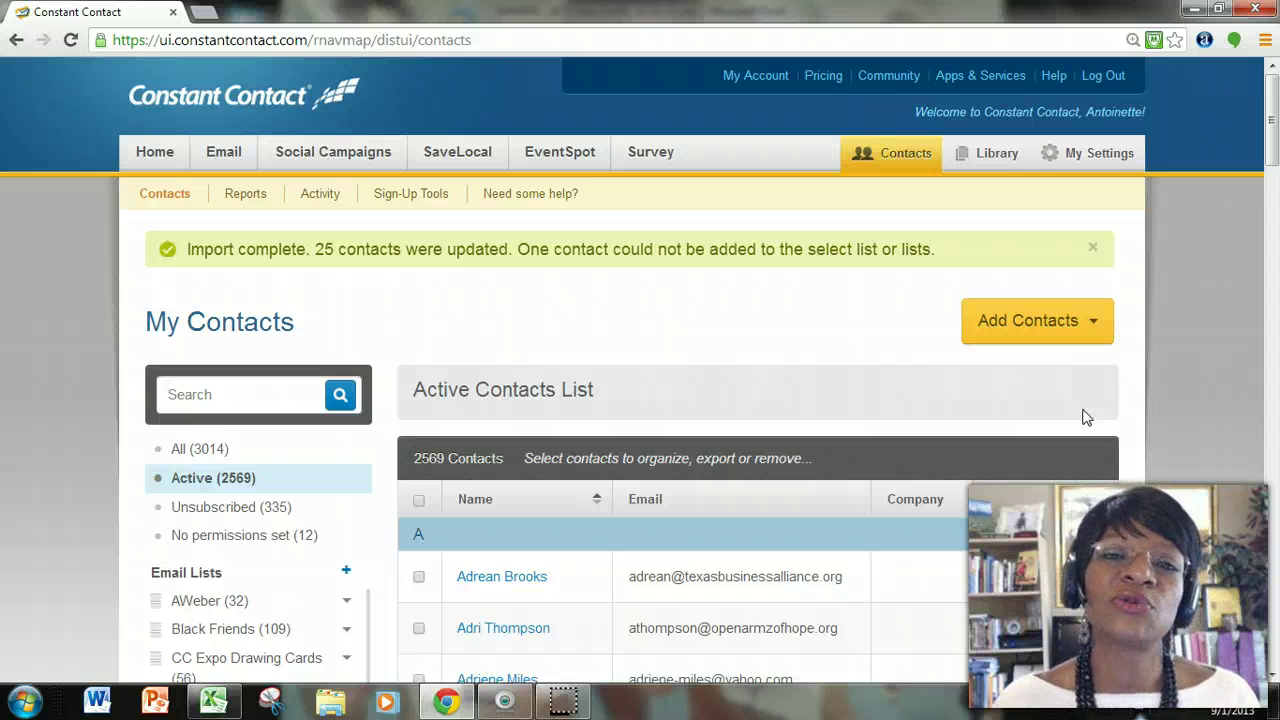
Filter the contacts to My test list, showing its 25 imported email addresses.
scroll(663, 389, down, 4)
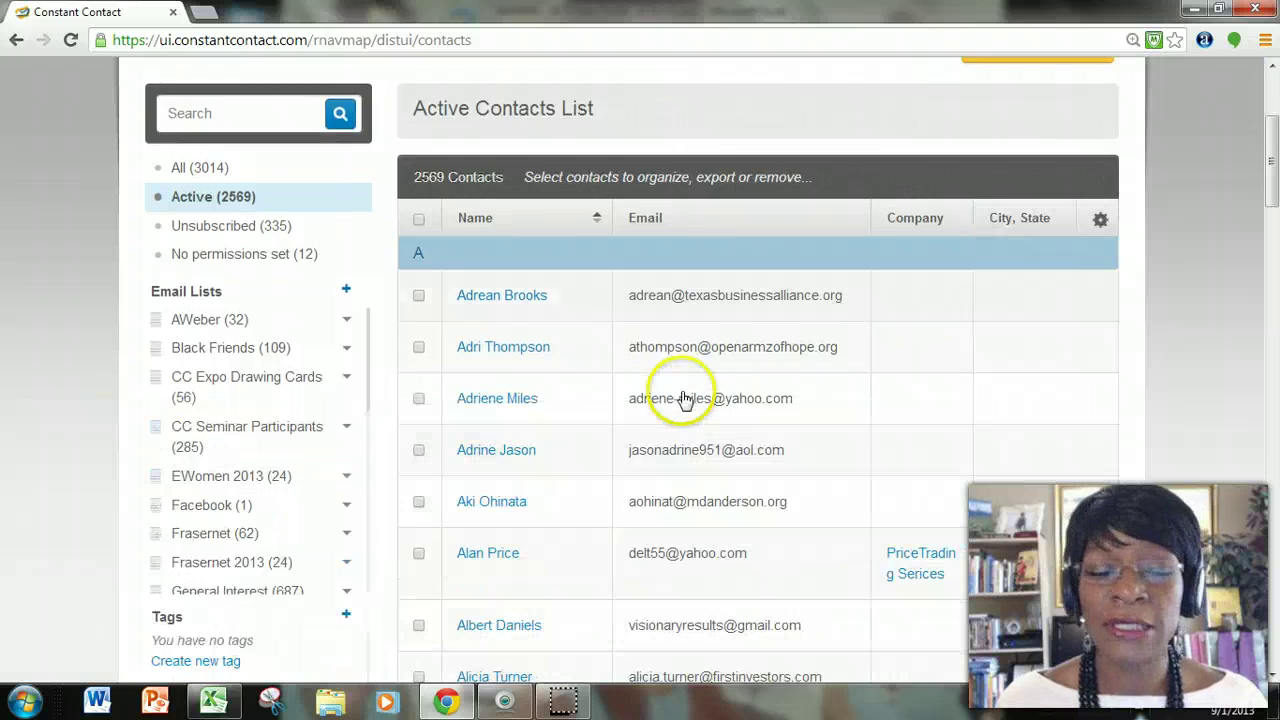
drag(367, 250, 365, 343)
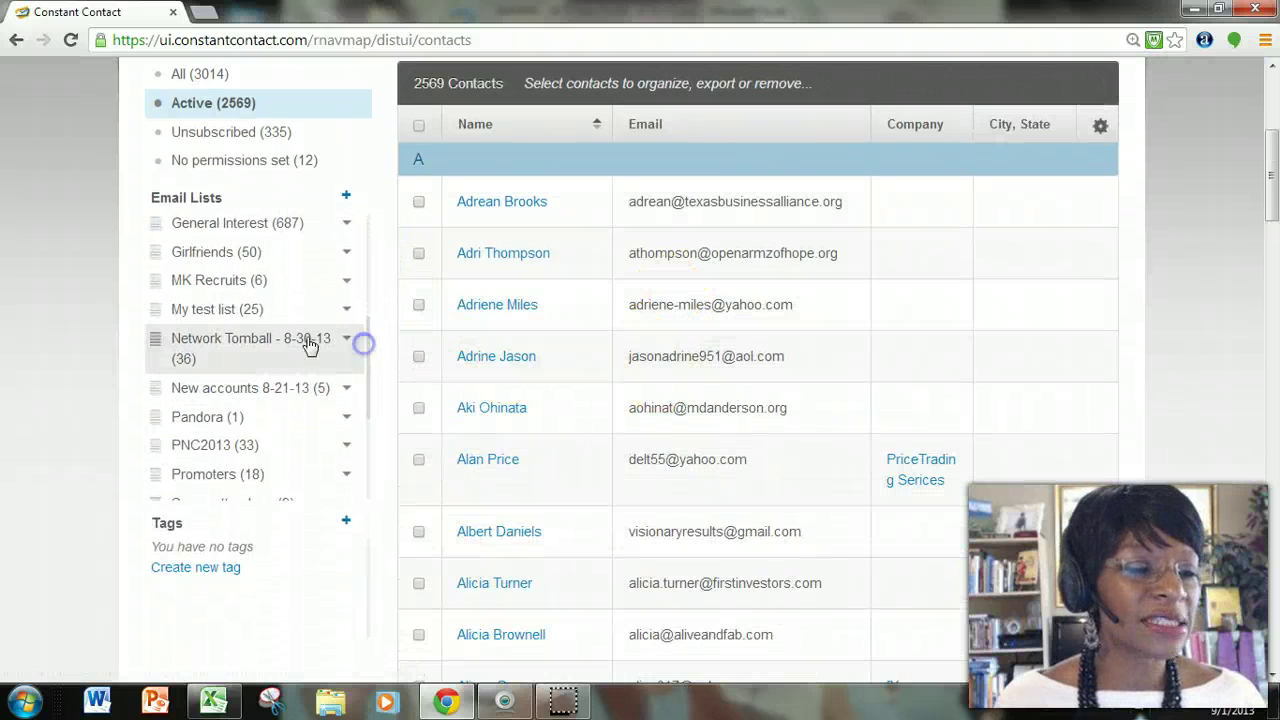
click(250, 316)
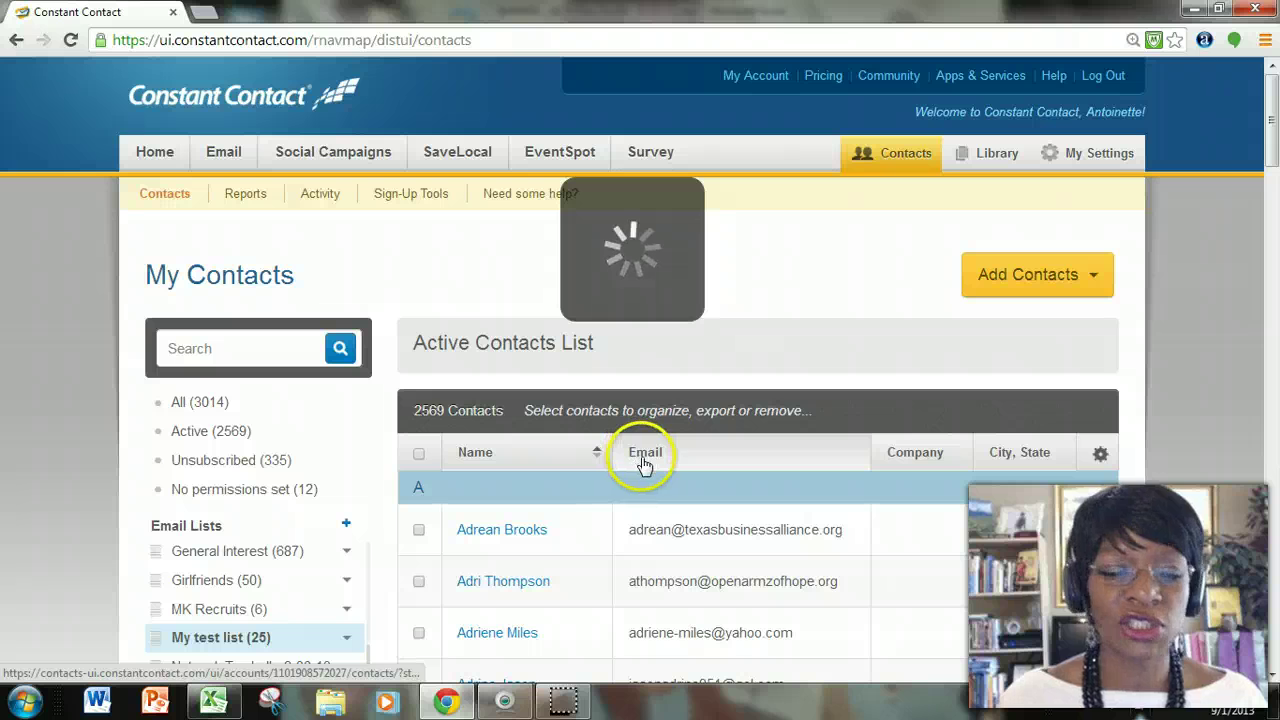
scroll(711, 484, down, 7)
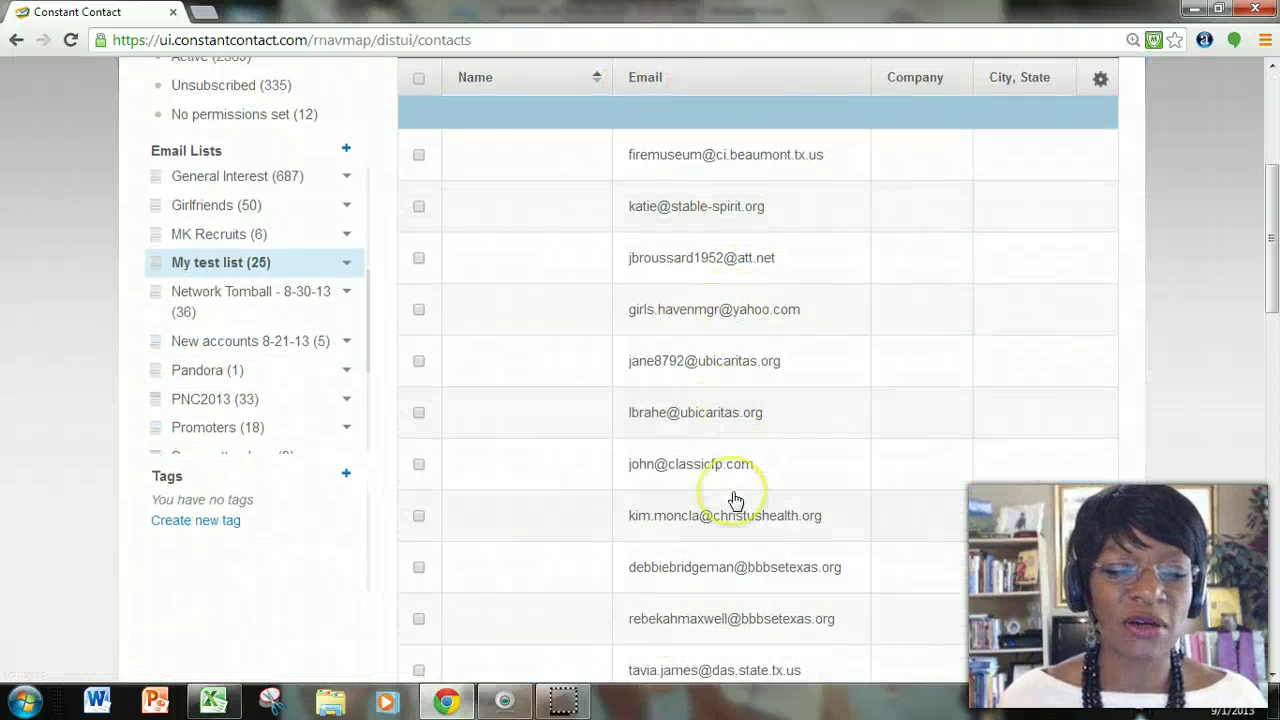
scroll(735, 508, up, 7)
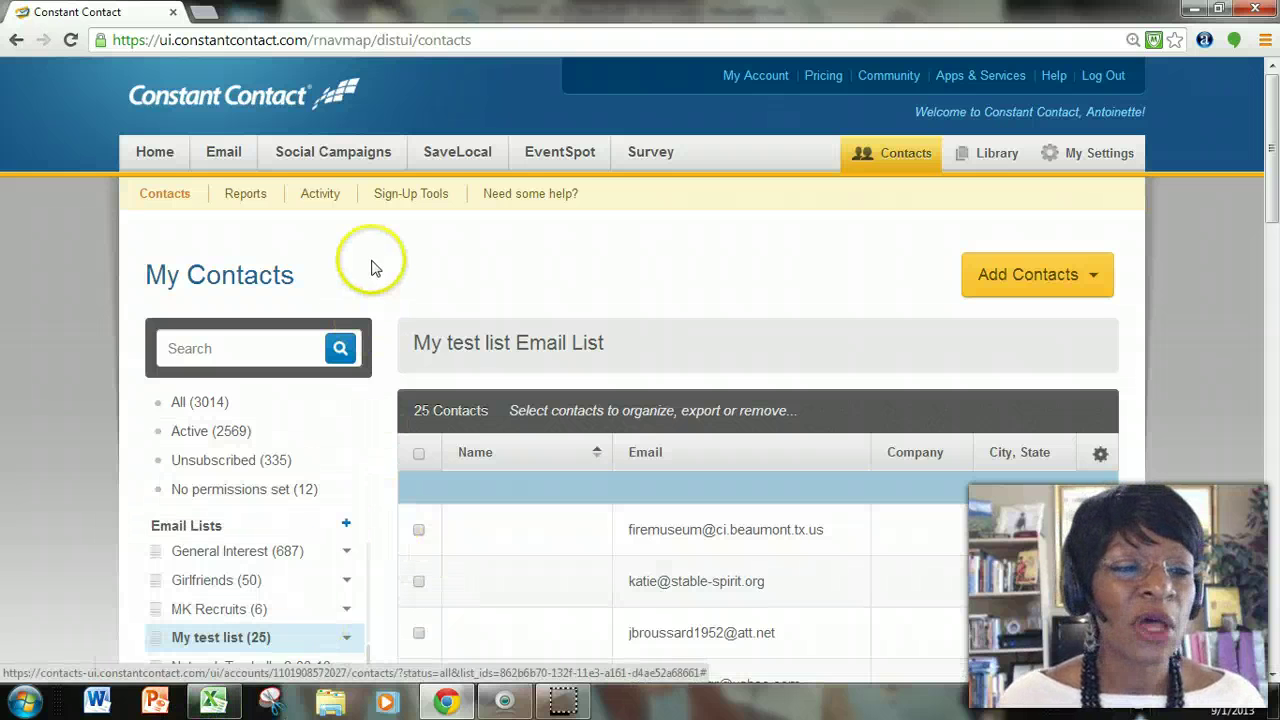
Go from Sign-Up Tools to the Text-to-Join setup for text message sign-ups.
click(412, 199)
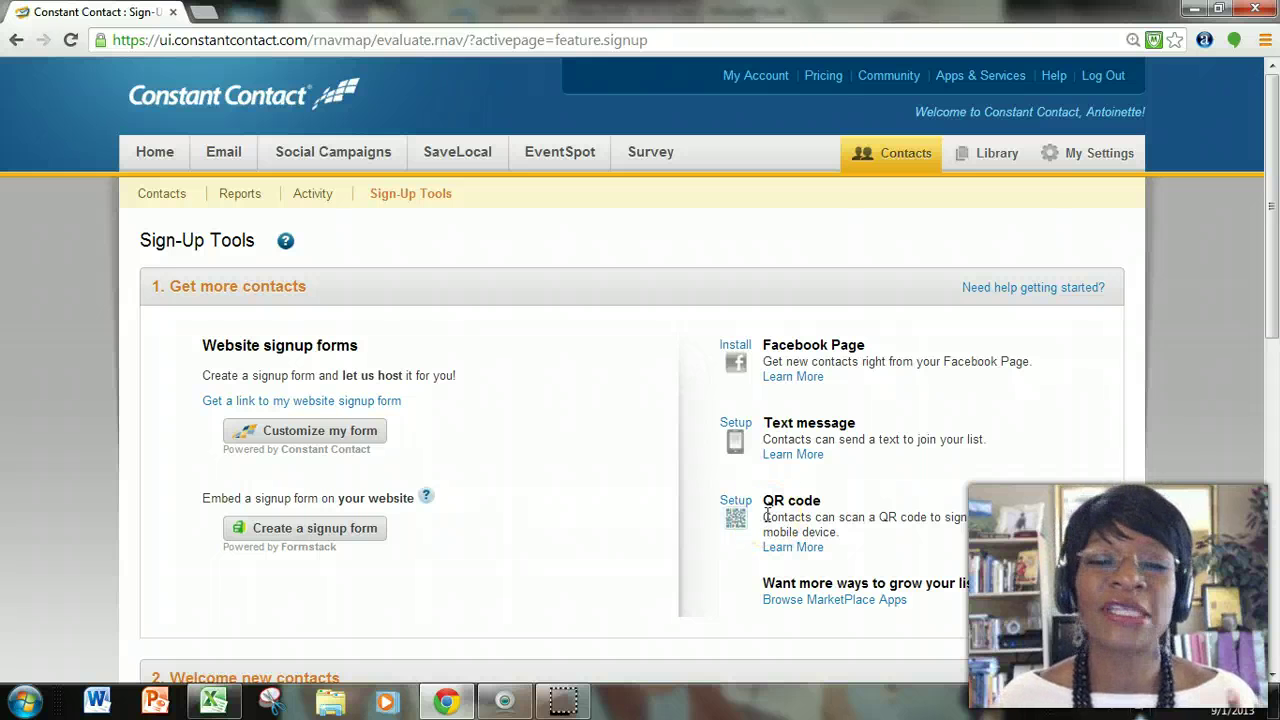
click(730, 432)
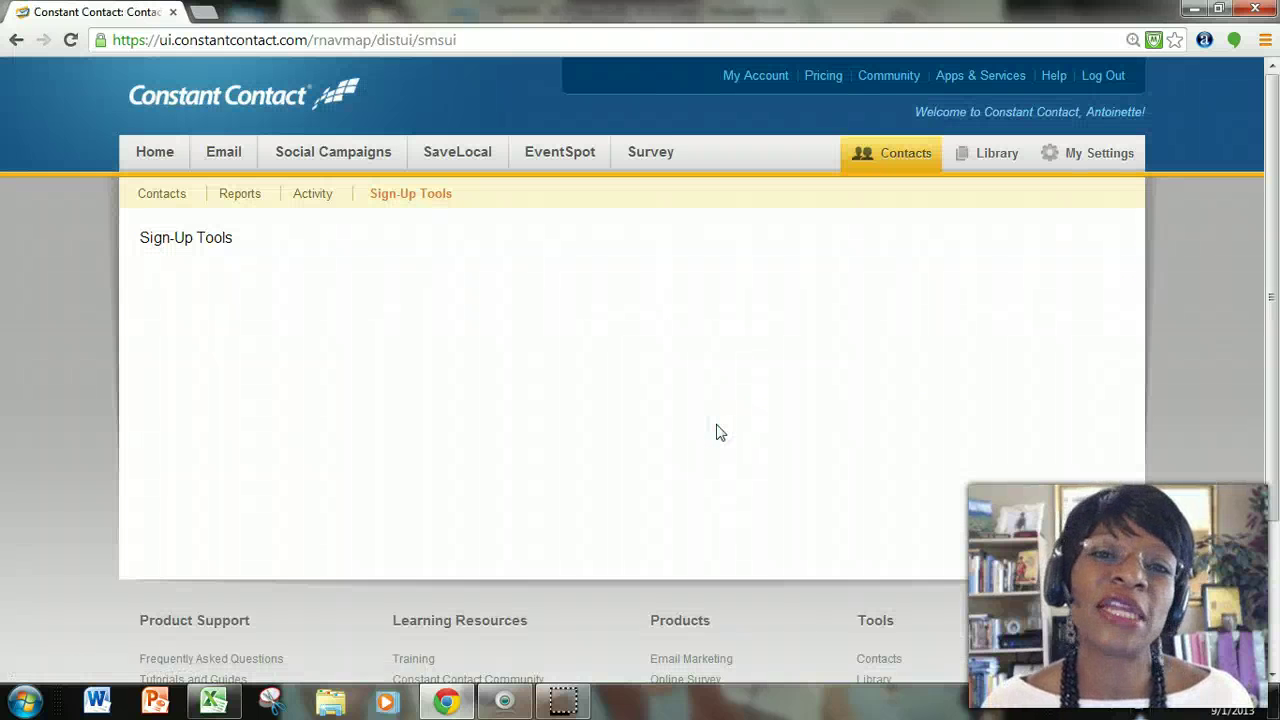
click(726, 432)
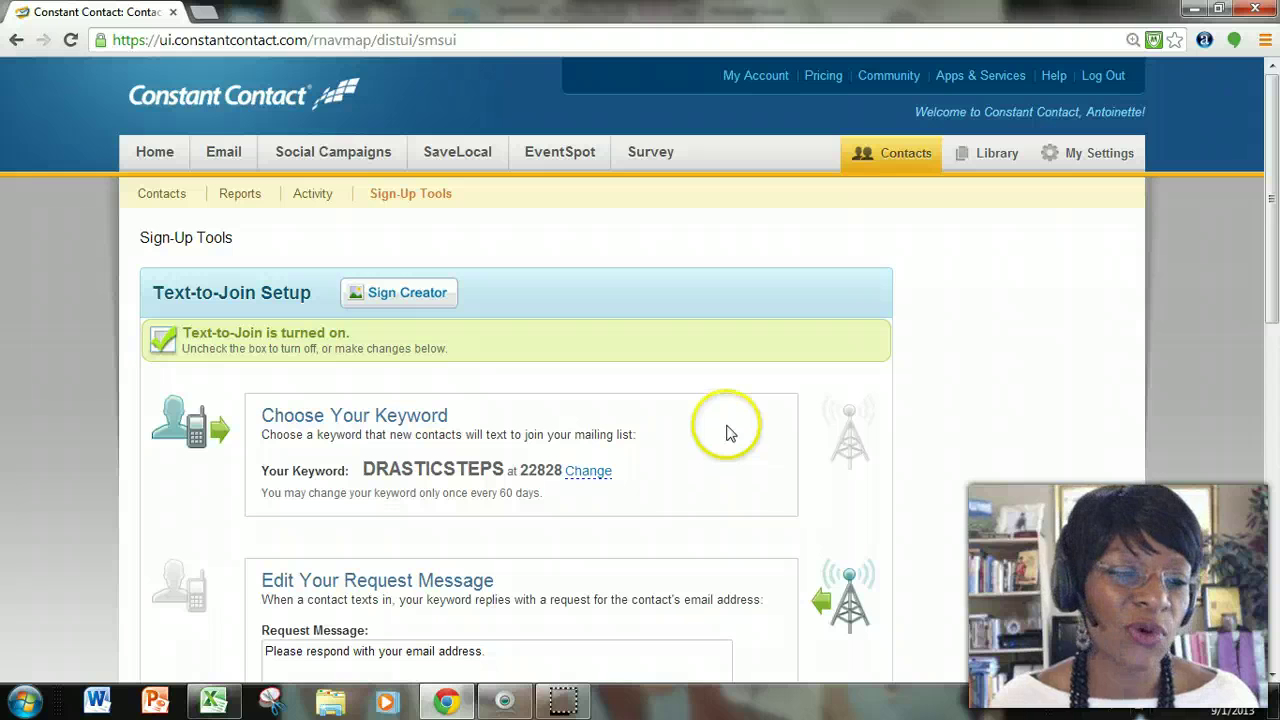
scroll(717, 413, down, 1)
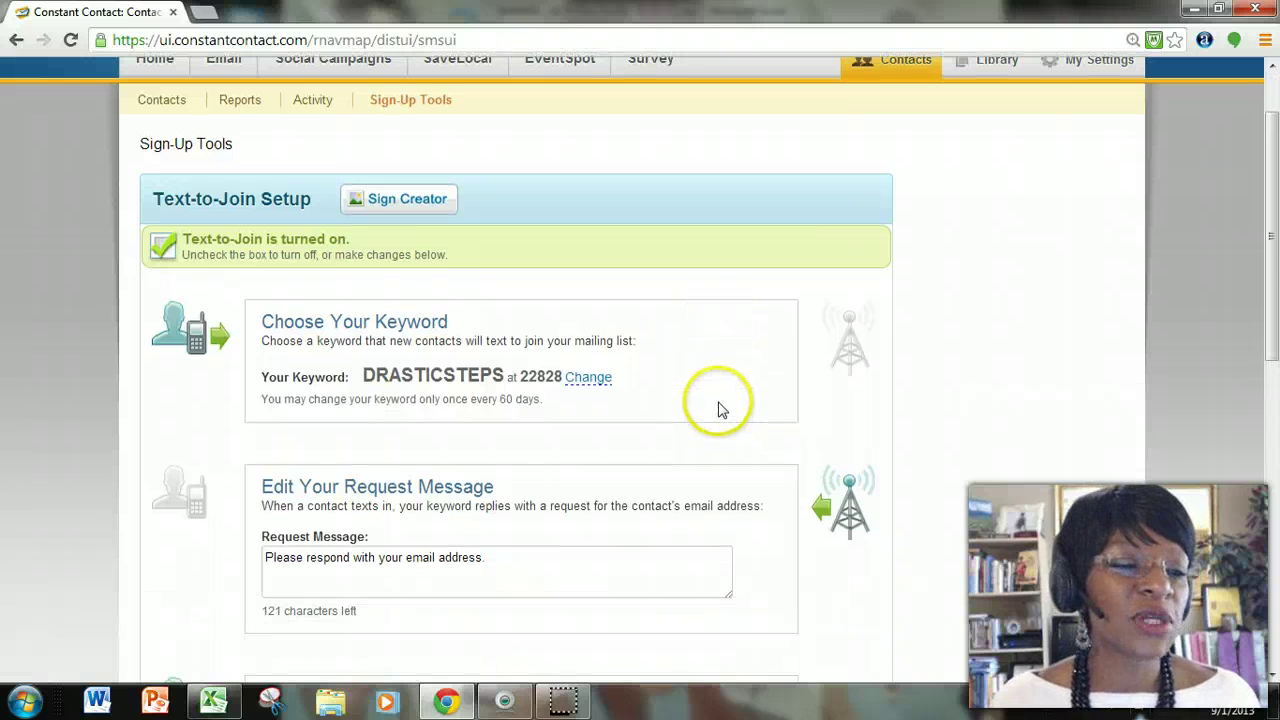
scroll(717, 409, down, 1)
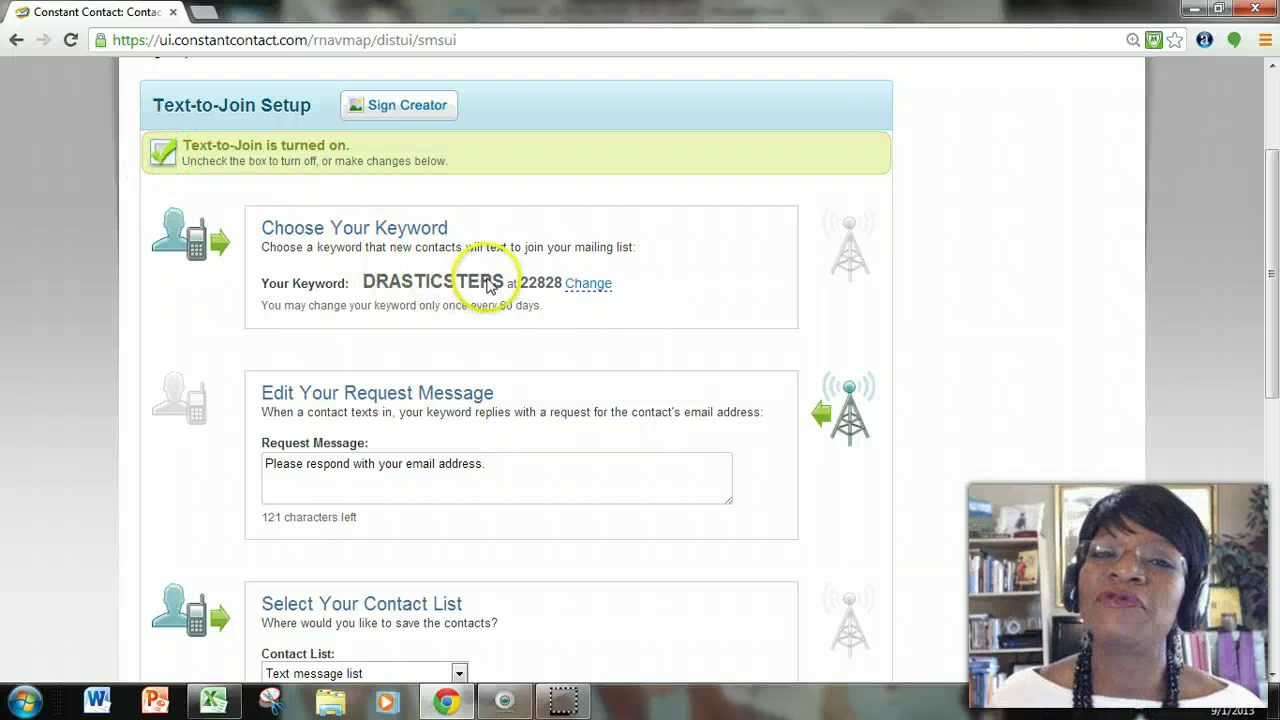
Start changing the DRASTICSTEPS keyword, then cancel, leaving it unchanged.
click(585, 288)
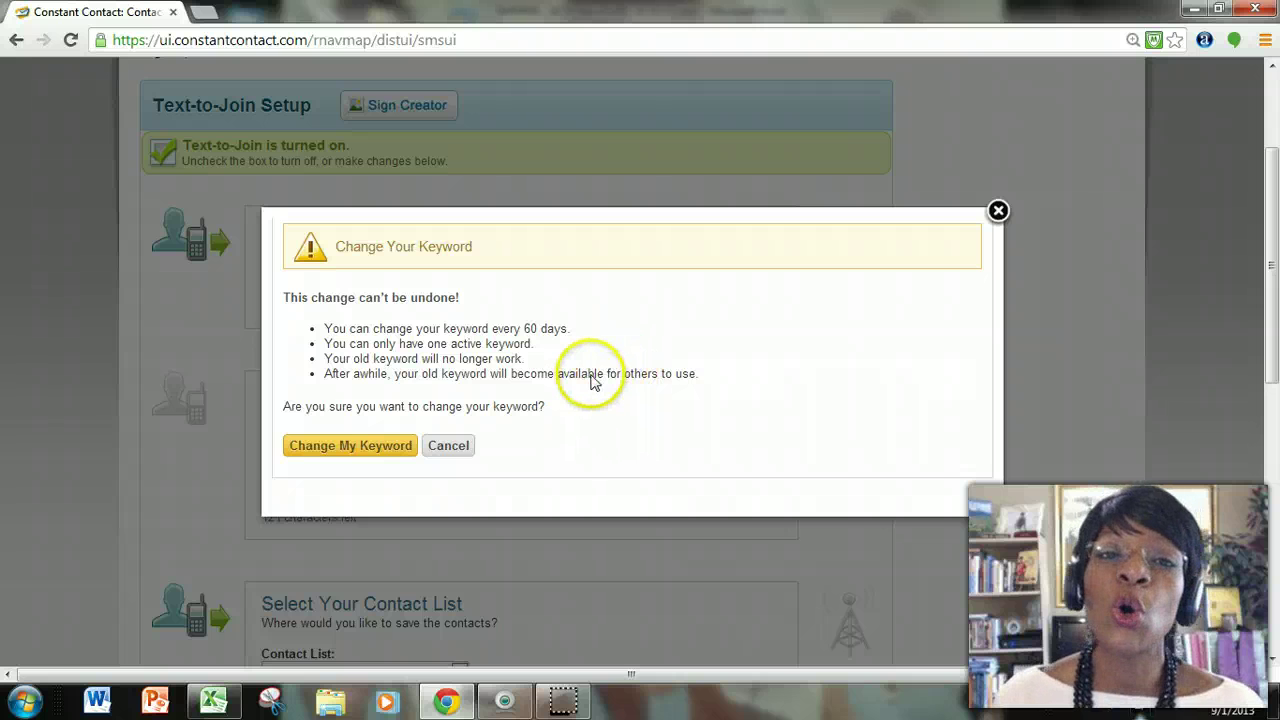
click(467, 450)
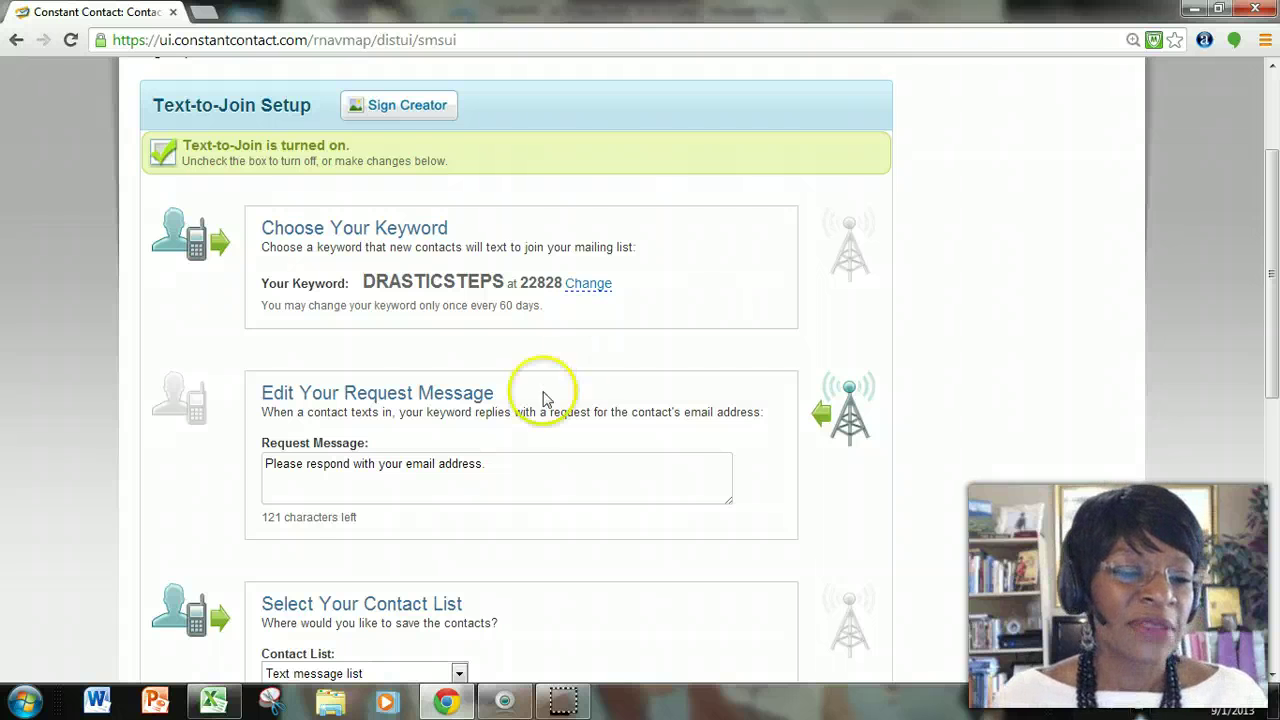
scroll(540, 395, down, 1)
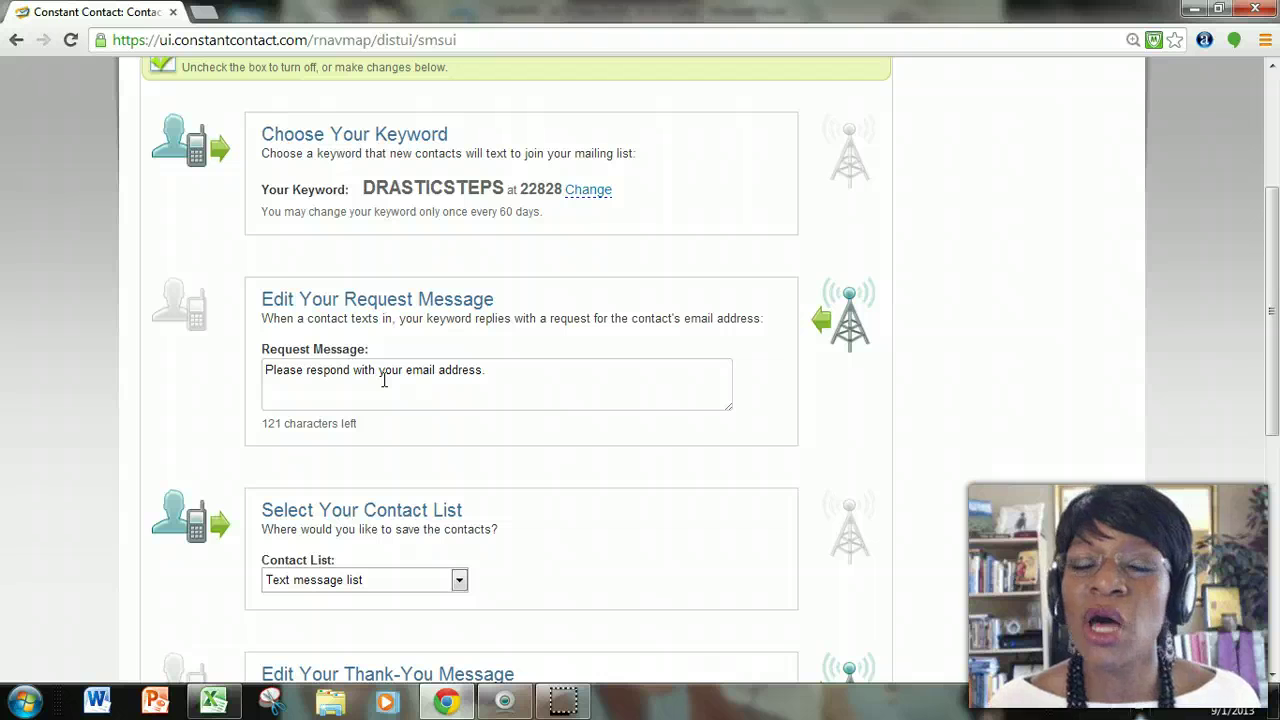
Keep 'Text message list' as the Contact List for text sign-ups and save the Text-to-Join settings.
click(519, 377)
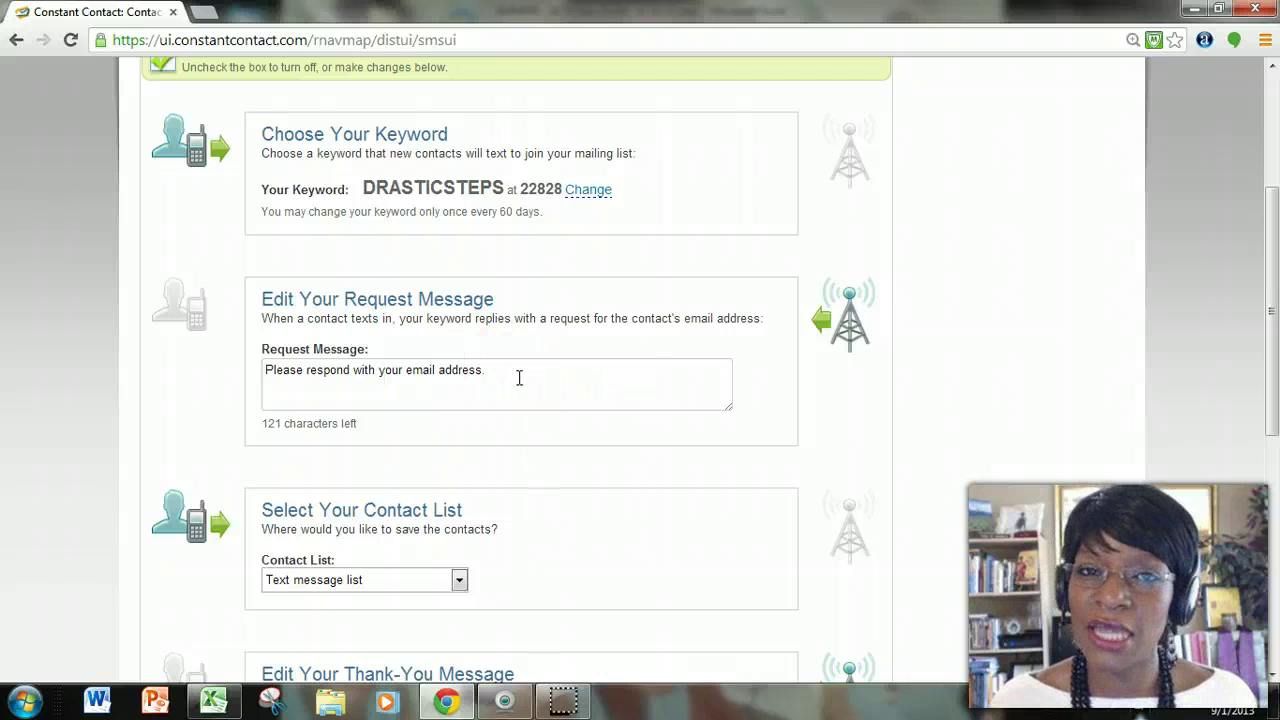
scroll(516, 372, down, 3)
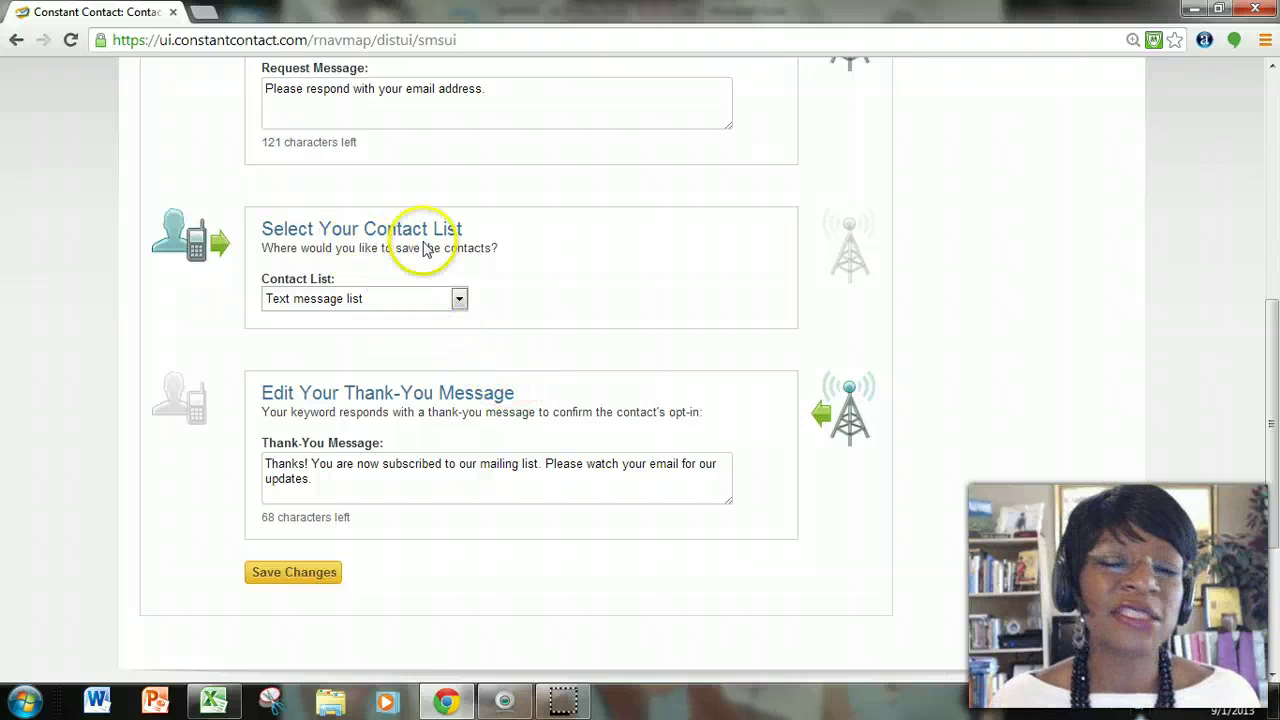
click(459, 302)
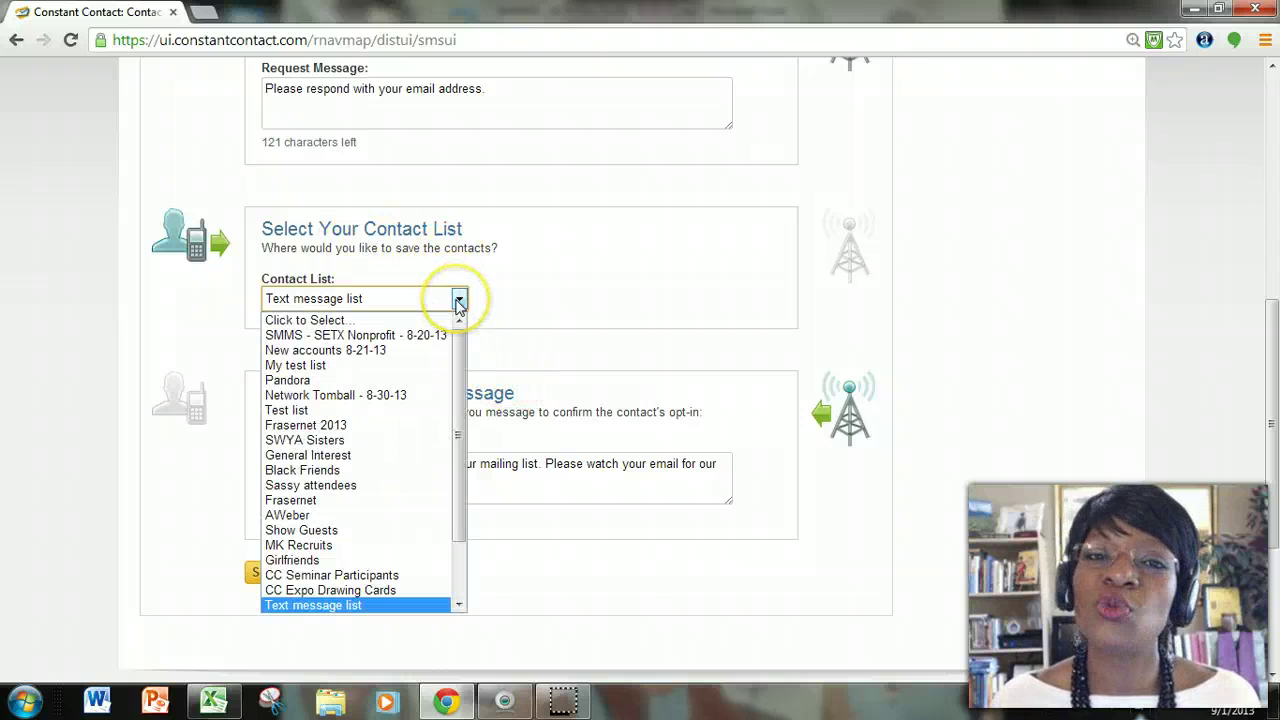
click(459, 306)
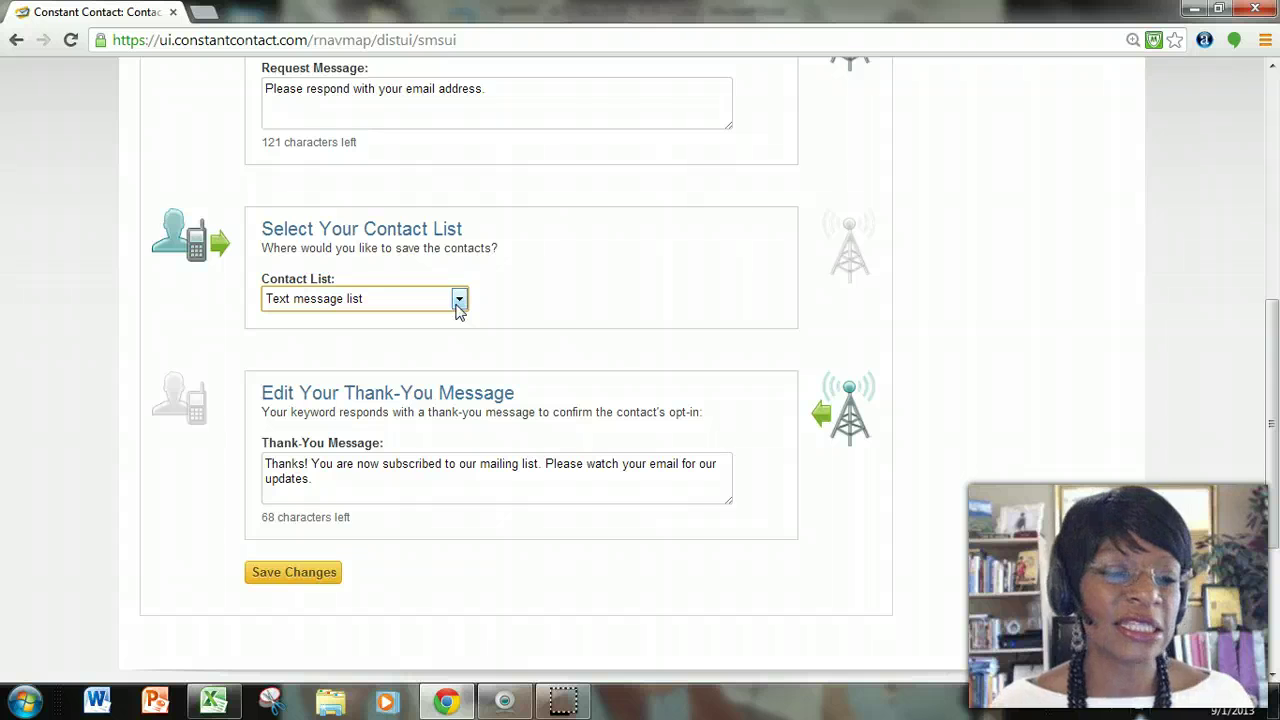
click(458, 302)
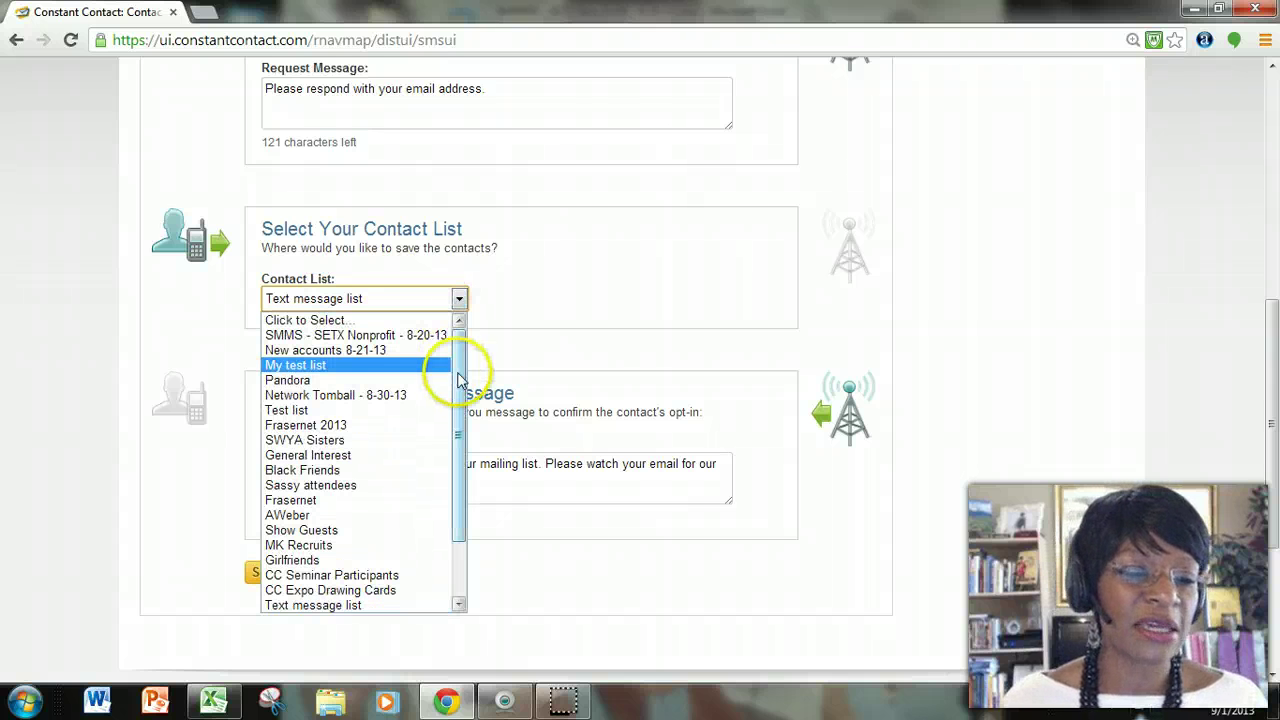
drag(457, 363, 456, 495)
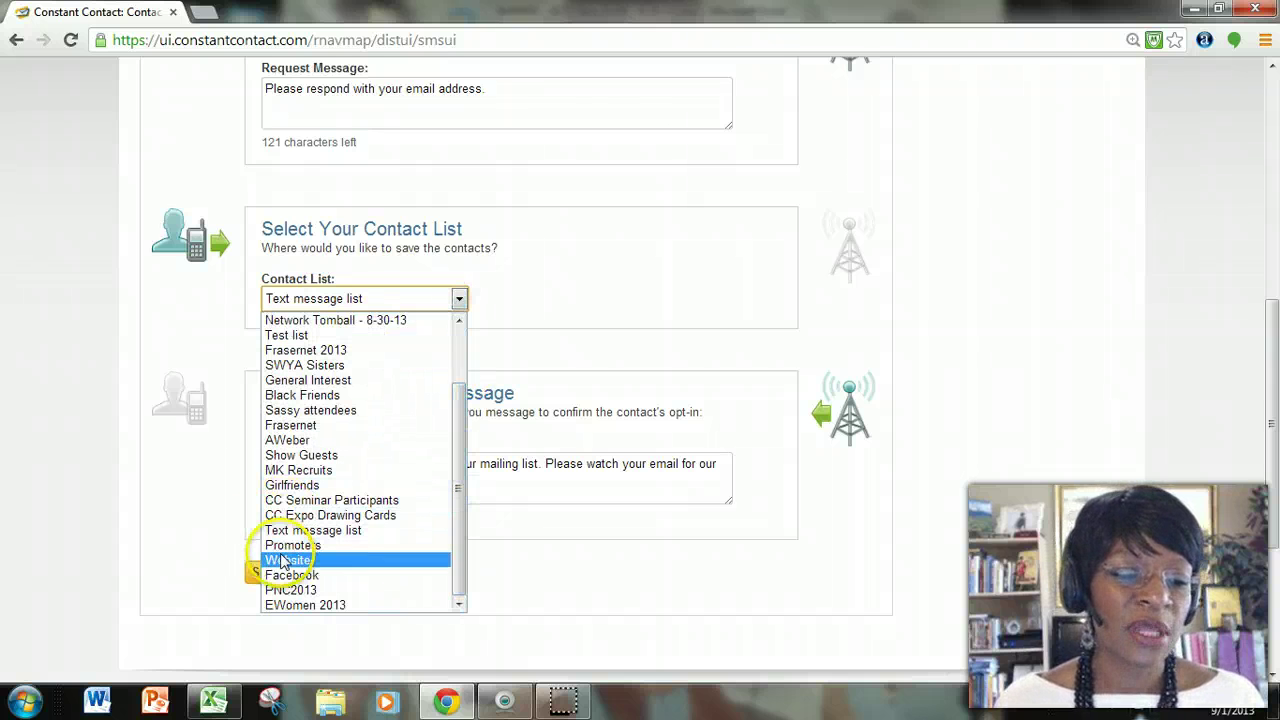
click(536, 314)
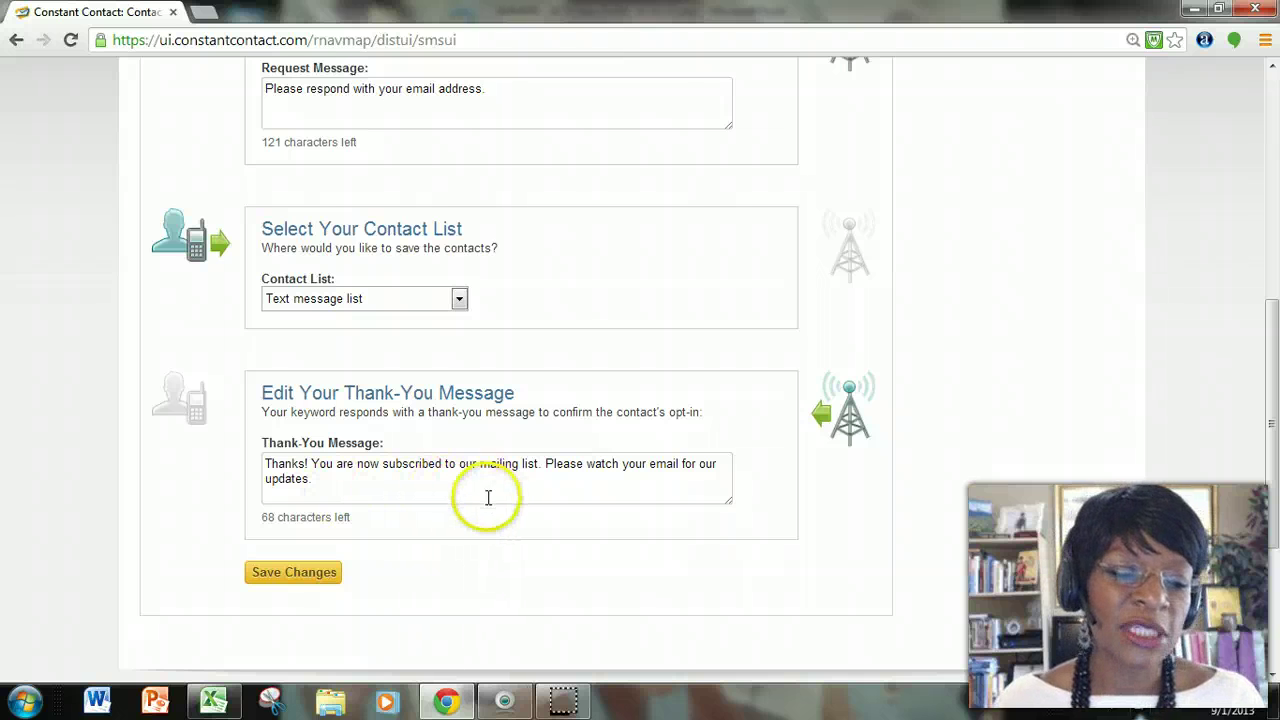
click(326, 582)
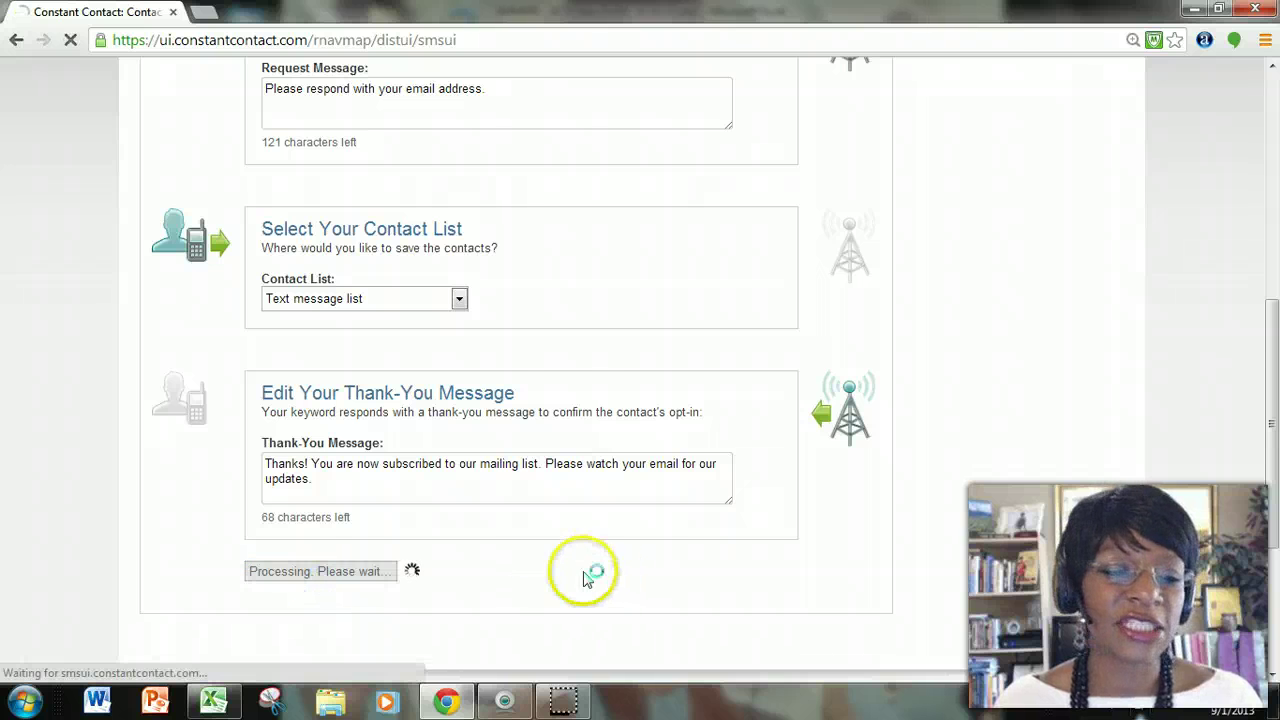
scroll(523, 531, up, 5)
scroll(521, 529, down, 1)
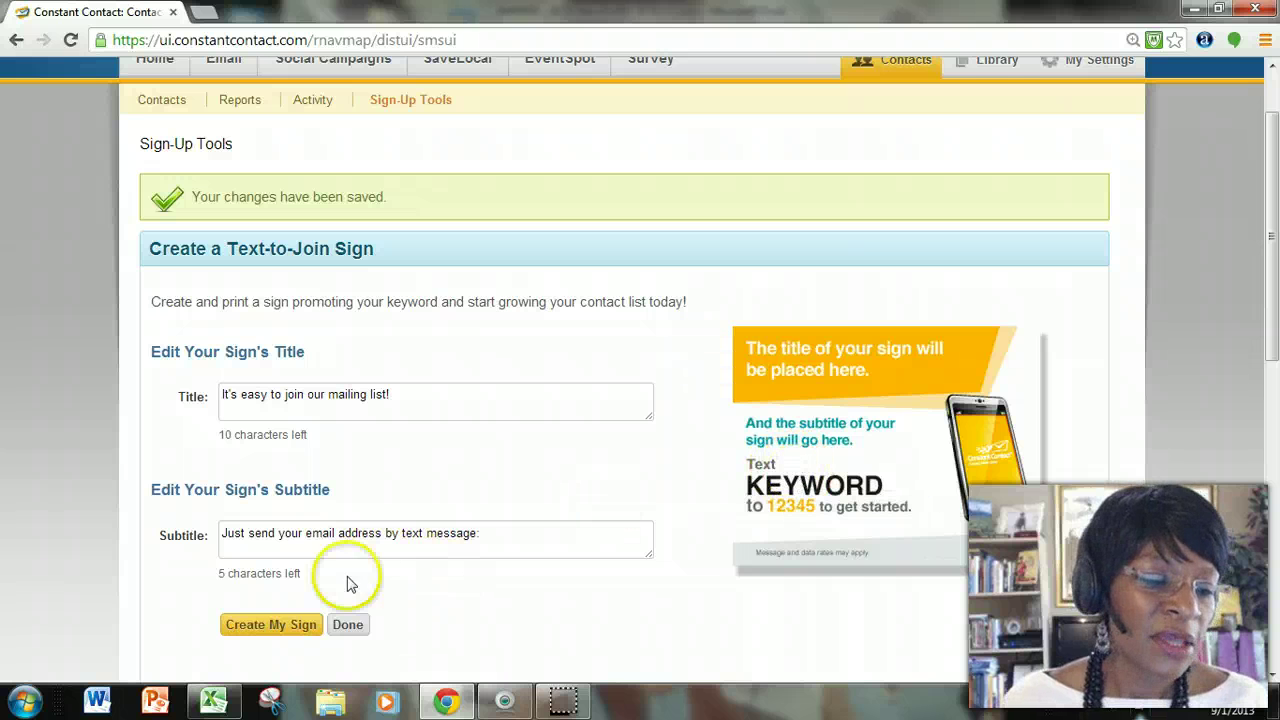
Generate the sign to text DRASTICSTEPS to 22828, close its preview, and finish with Done.
click(287, 628)
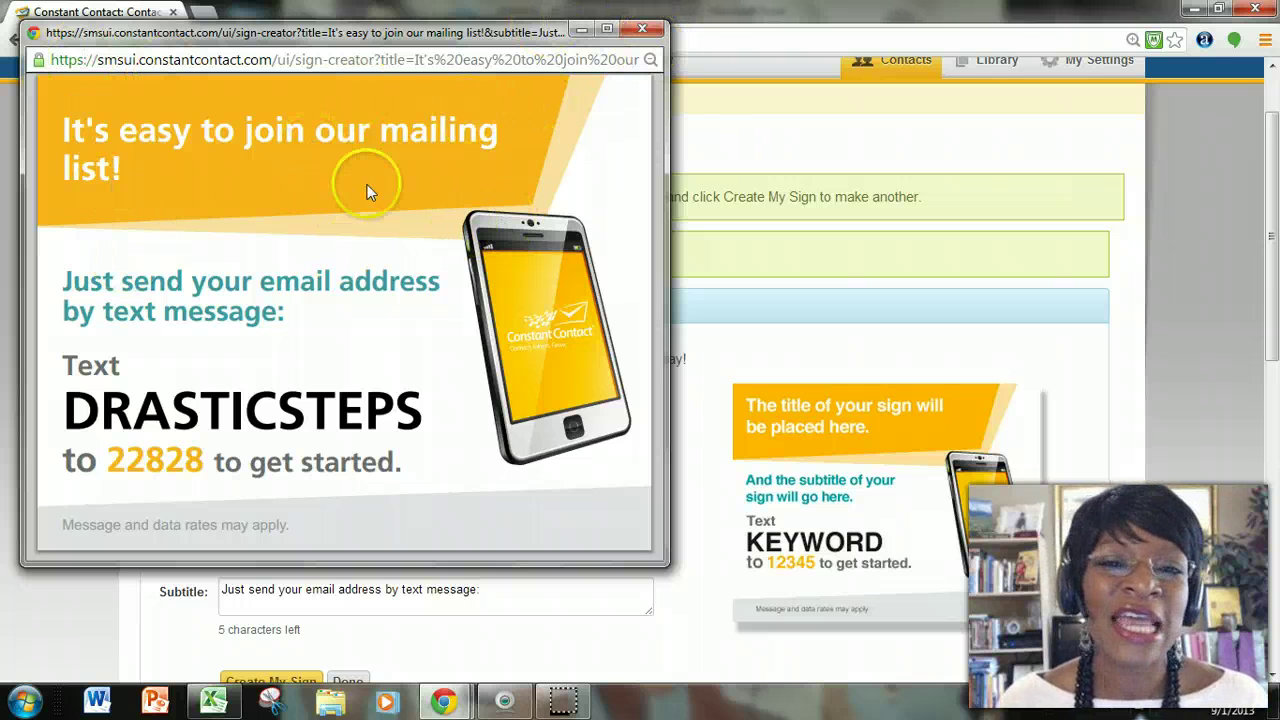
click(640, 32)
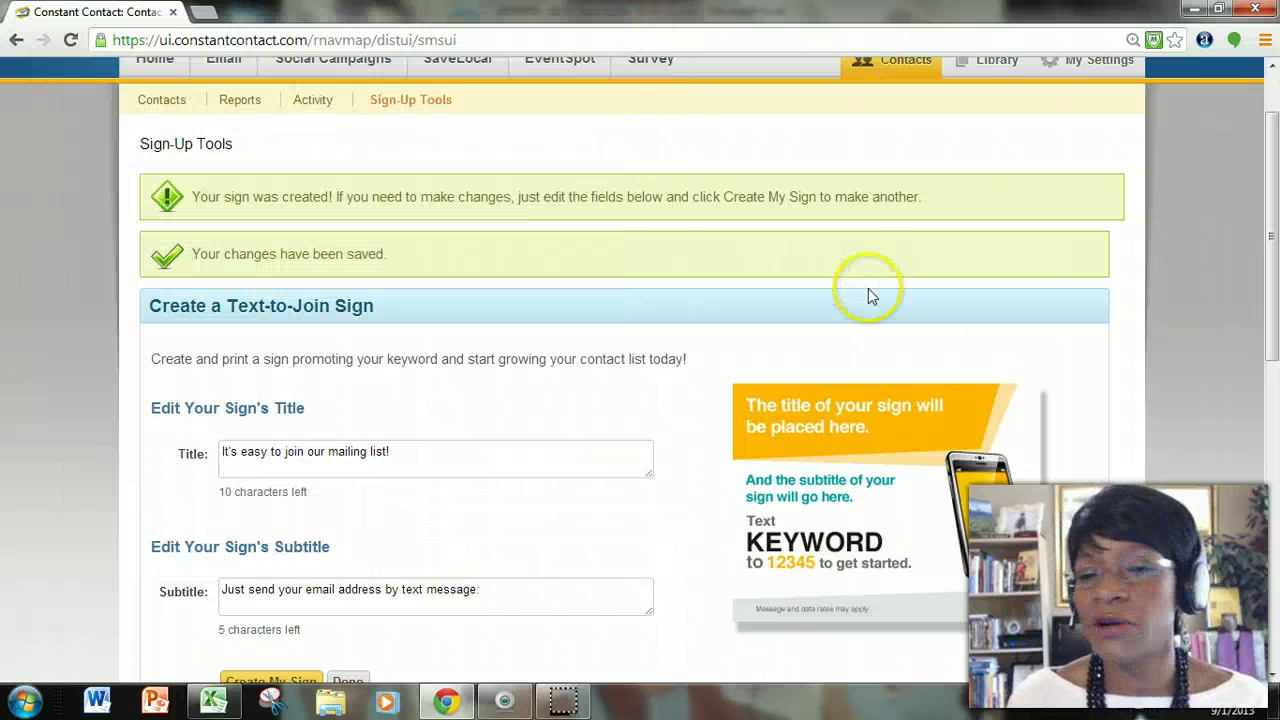
scroll(920, 325, down, 3)
scroll(910, 310, down, 3)
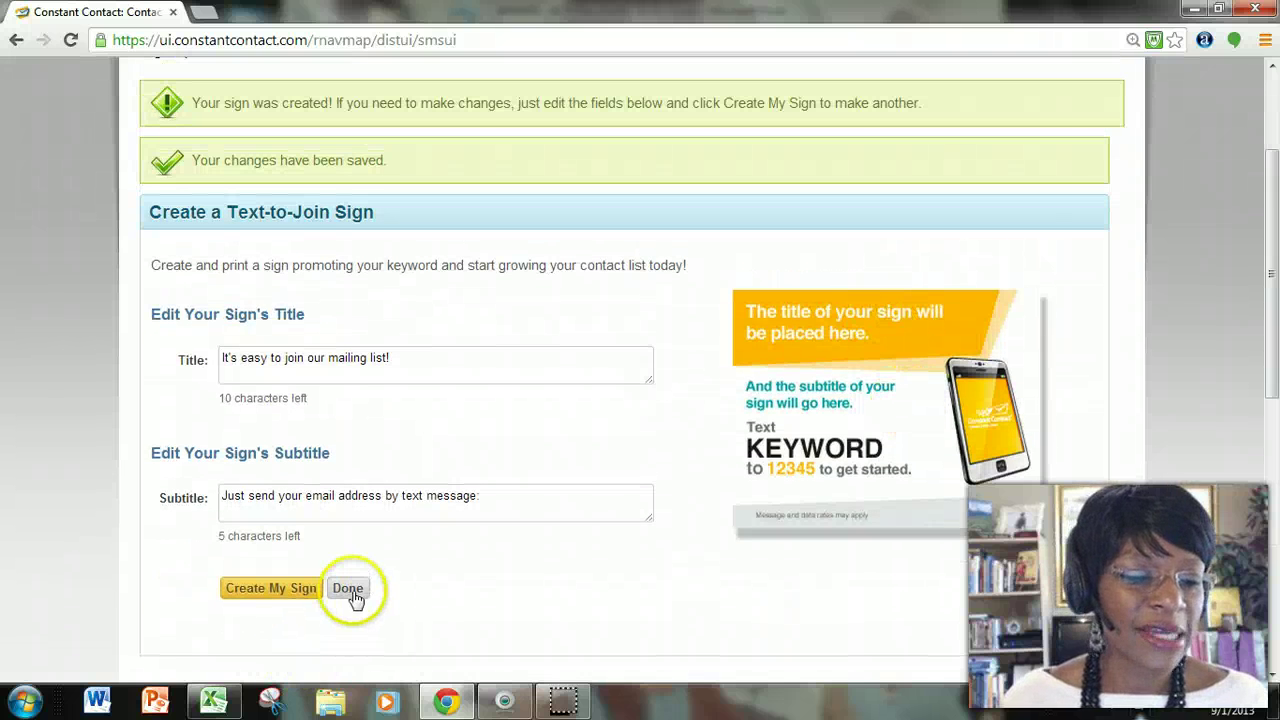
click(348, 590)
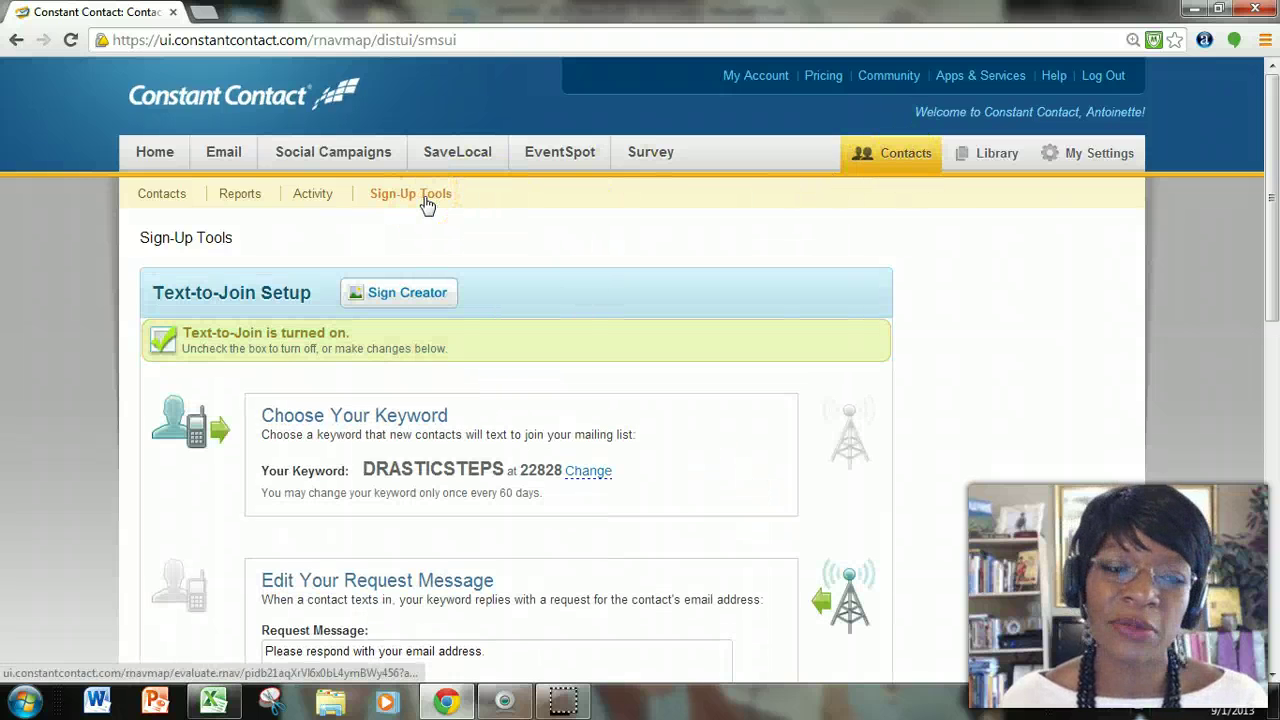
Switch to My Emails, with the 'DO NOT USE! COPY FIRST!' draft at the top.
click(590, 342)
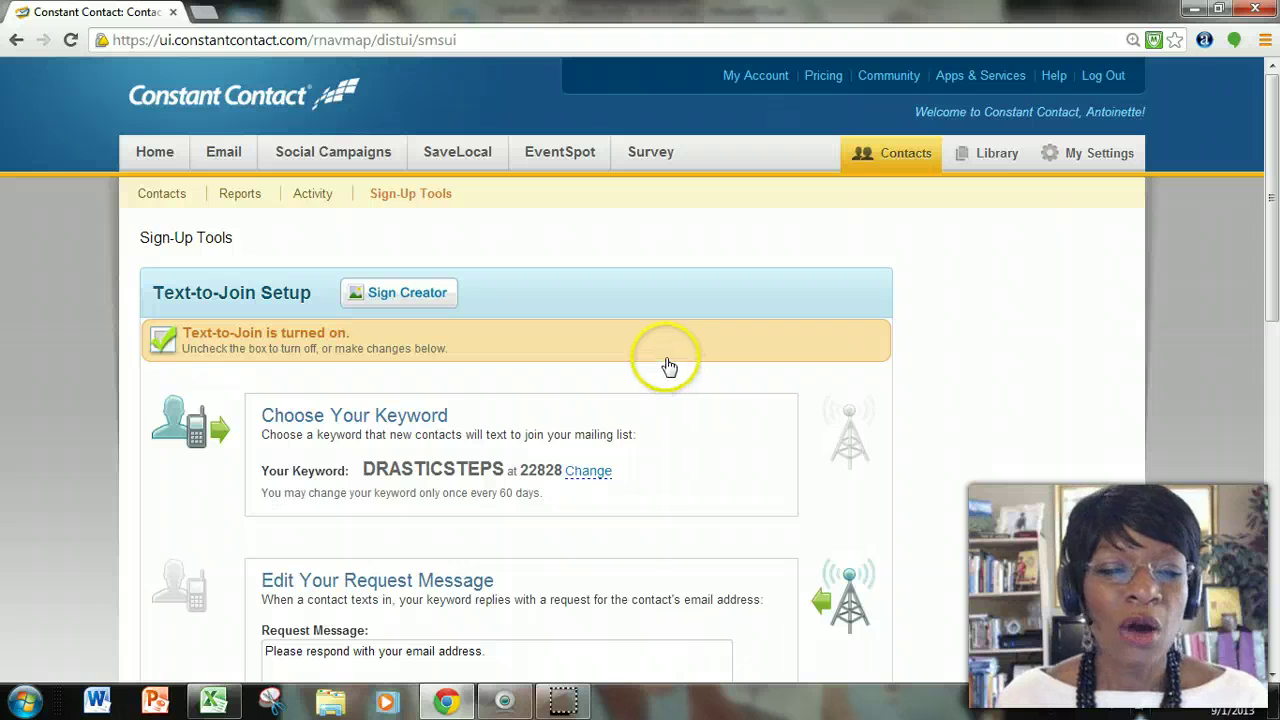
click(226, 158)
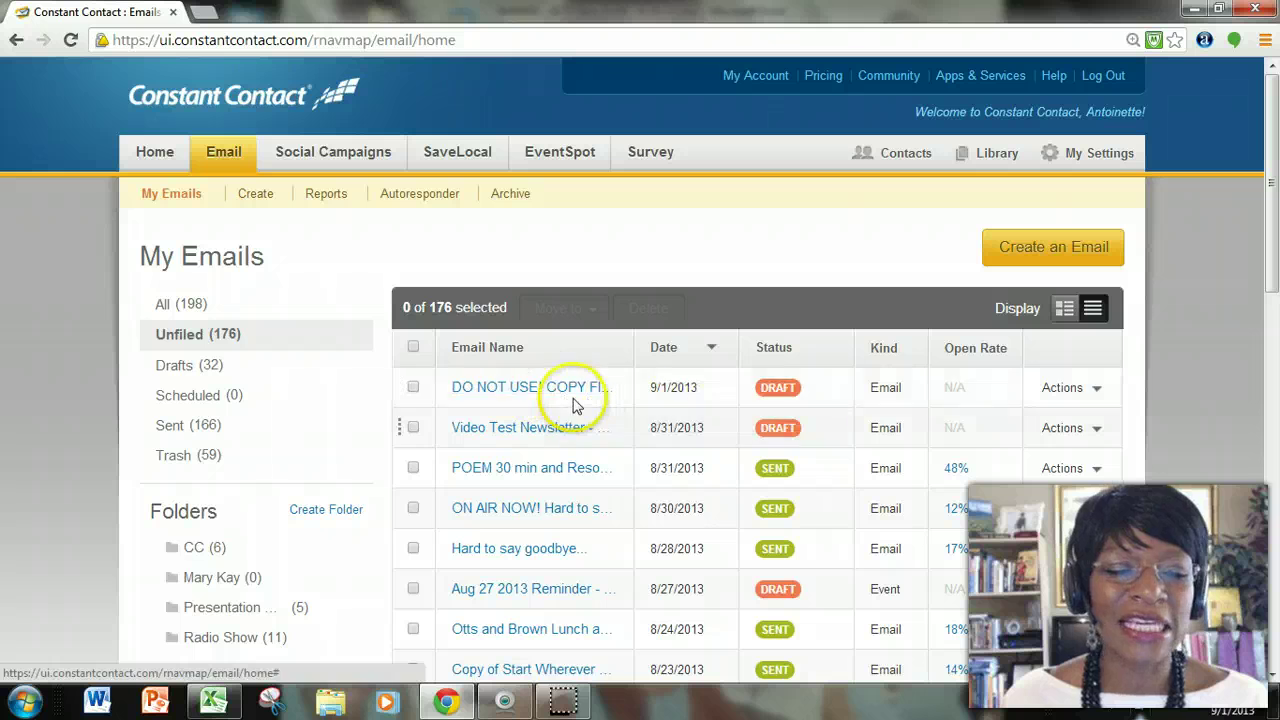
Open the 'DO NOT USE! COPY FIRST!' newsletter draft for editing via Actions > Edit.
click(1095, 390)
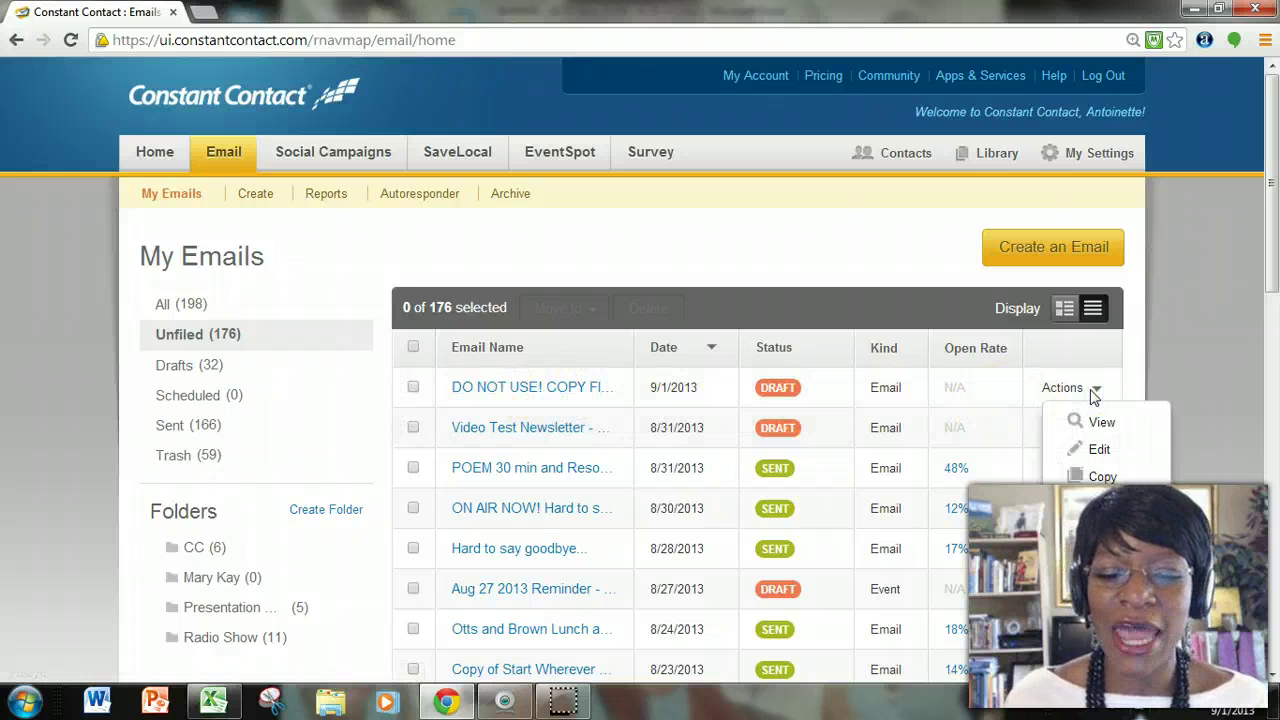
click(1115, 515)
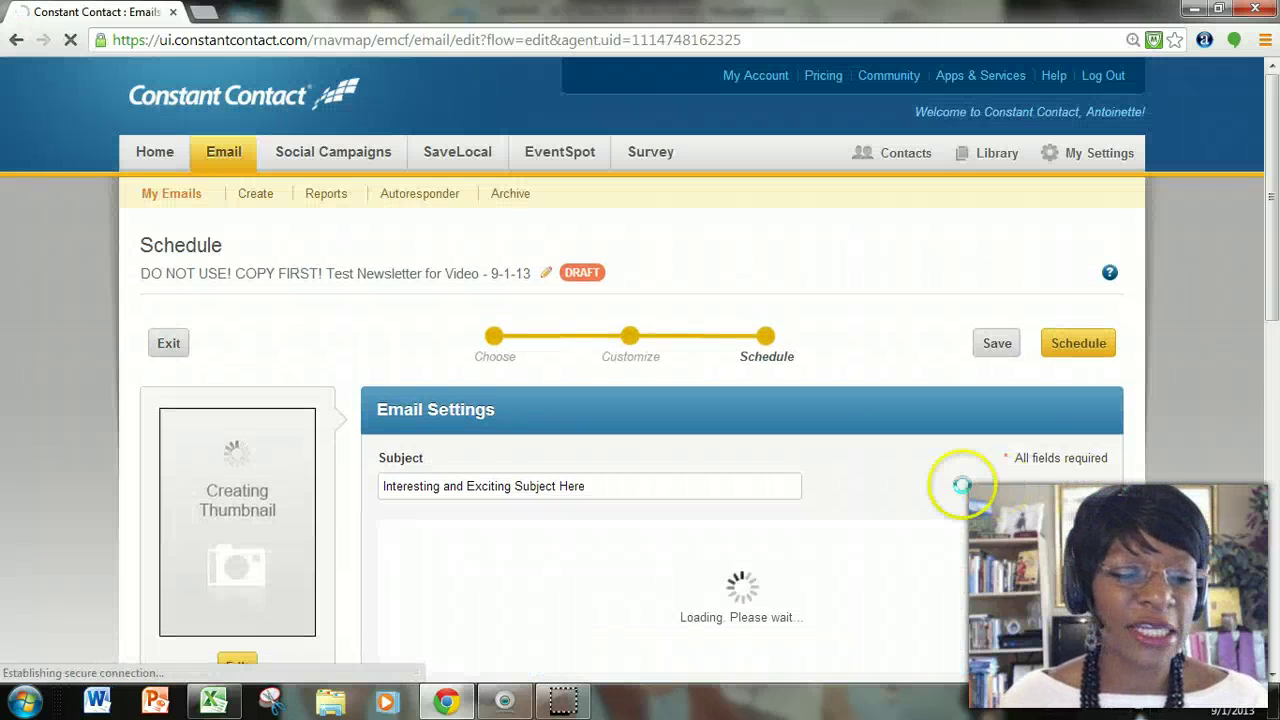
scroll(943, 486, down, 2)
scroll(520, 343, up, 2)
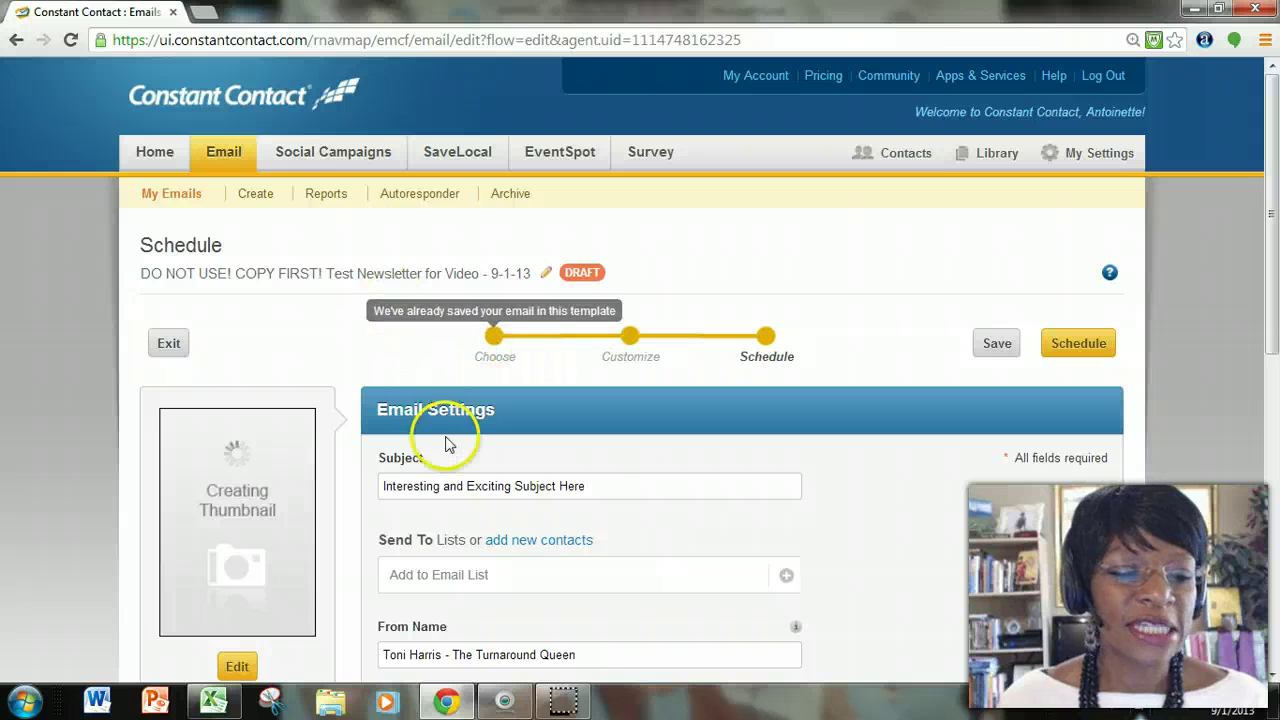
scroll(717, 517, down, 4)
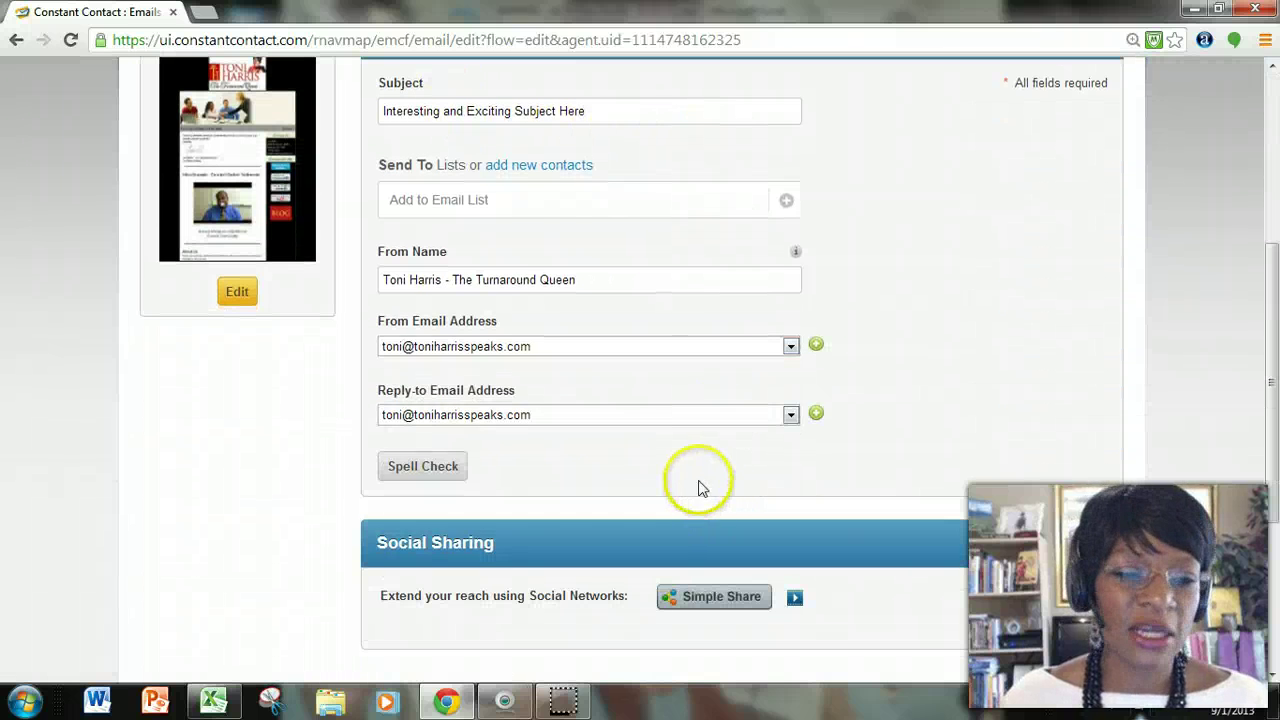
Set Send To to My test list, giving the email 25 recipients.
click(786, 201)
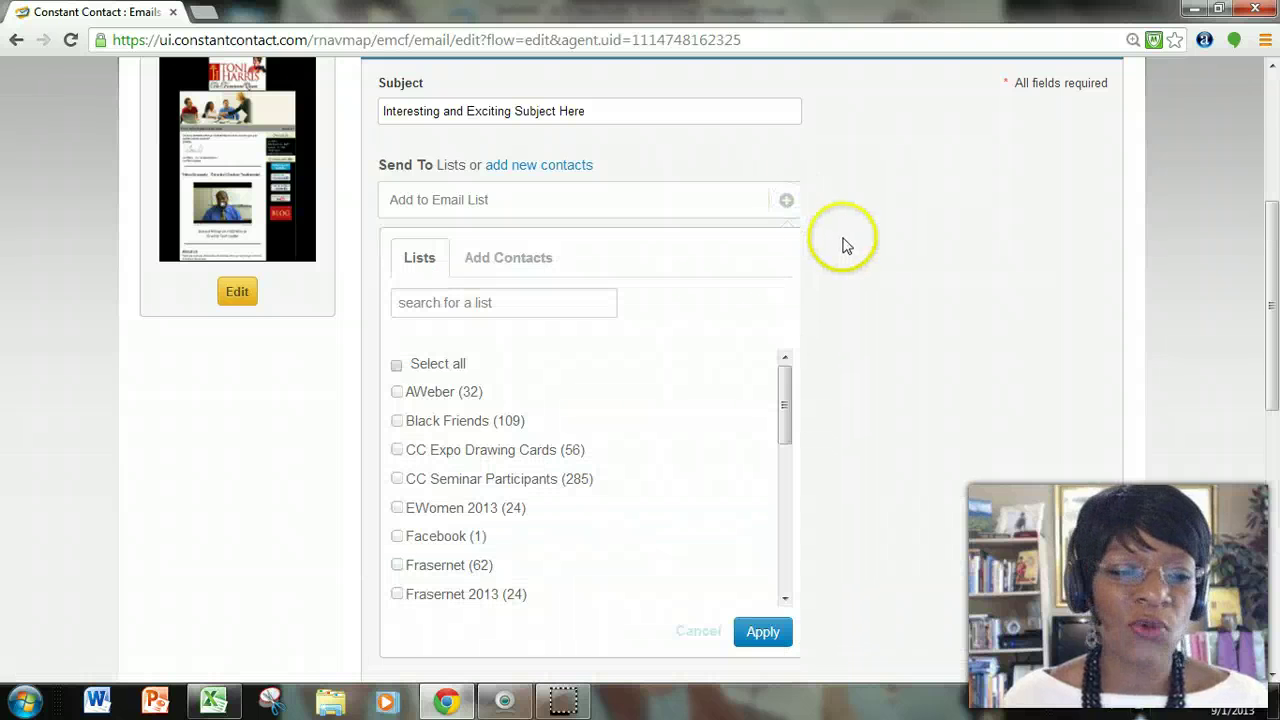
drag(784, 410, 784, 491)
click(400, 448)
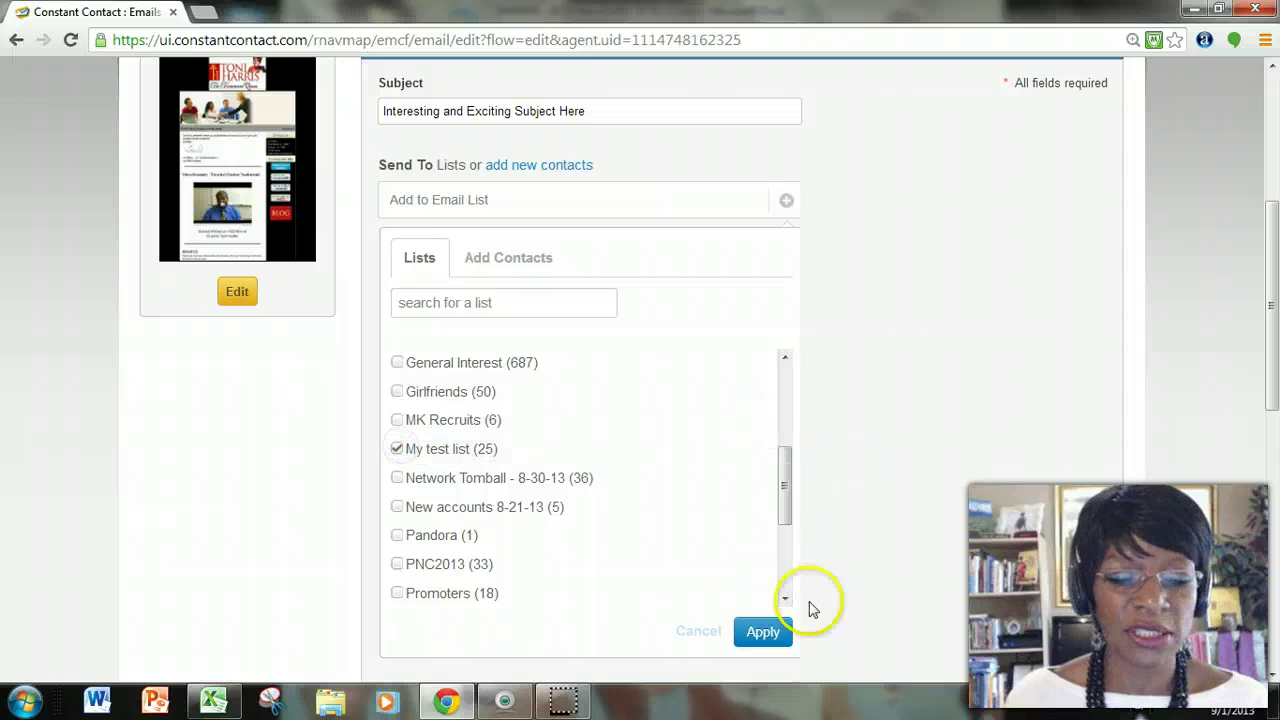
click(763, 640)
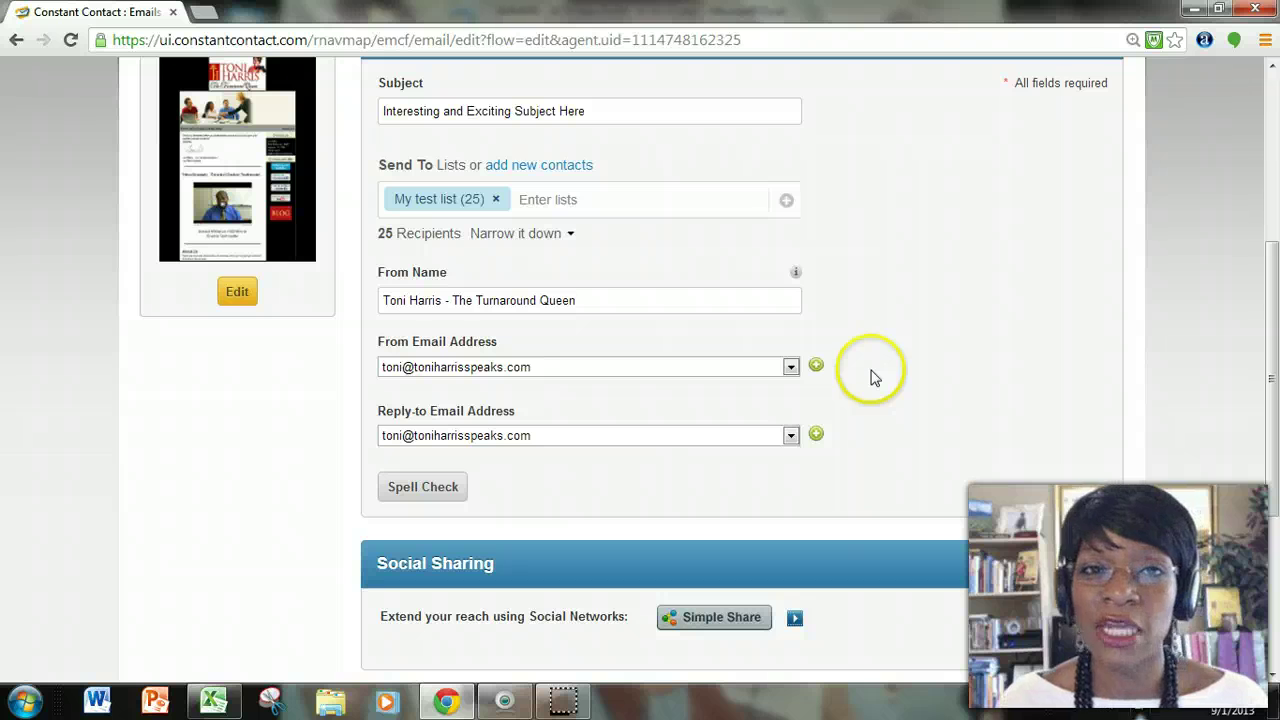
scroll(871, 376, up, 1)
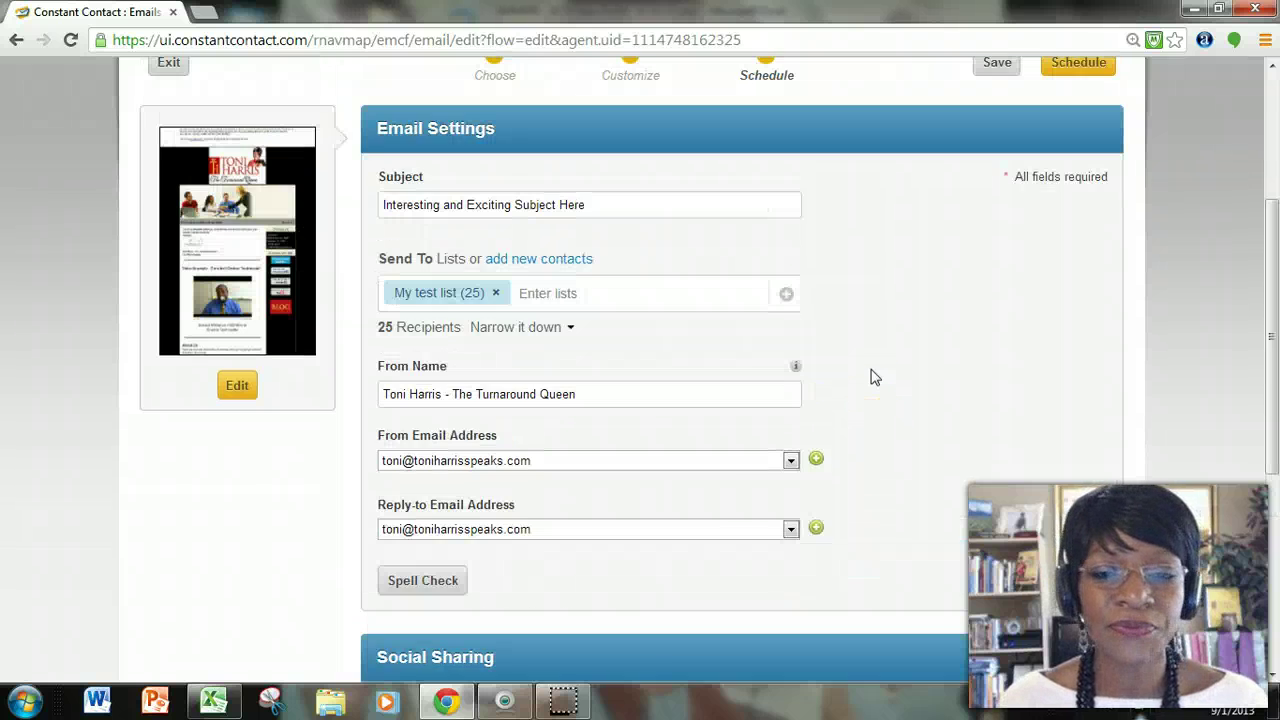
scroll(871, 376, down, 2)
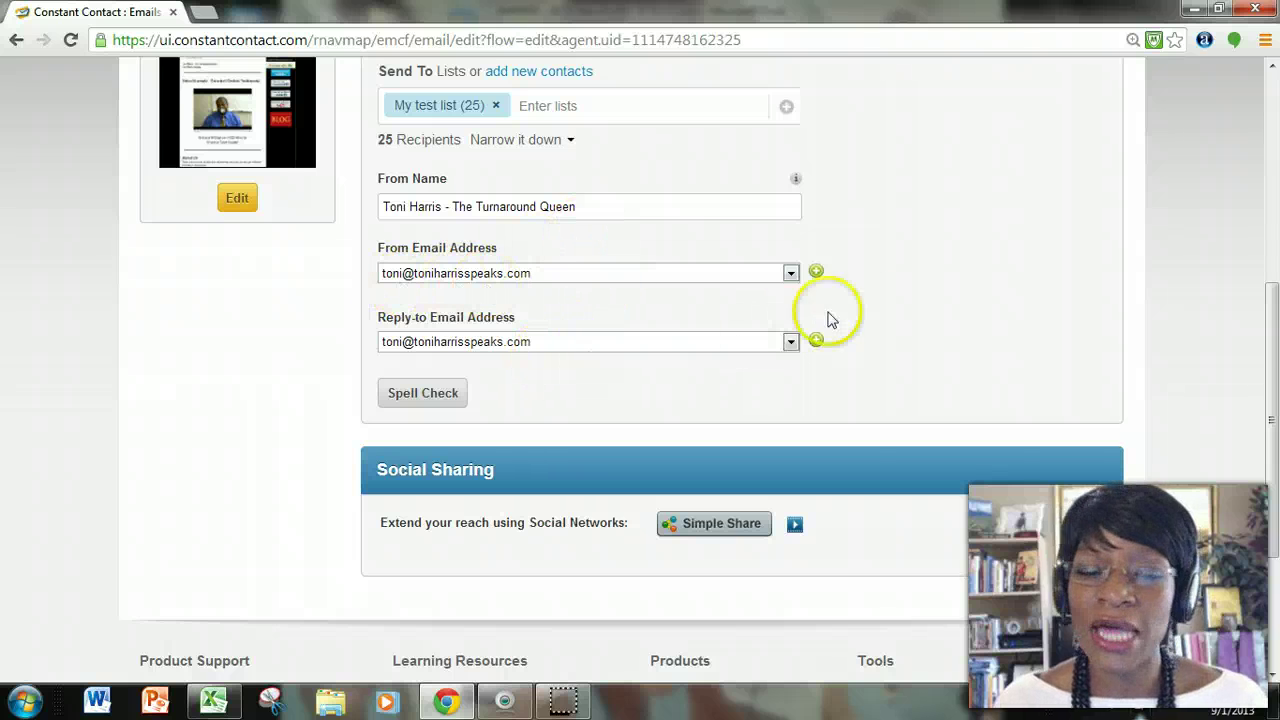
scroll(914, 309, down, 2)
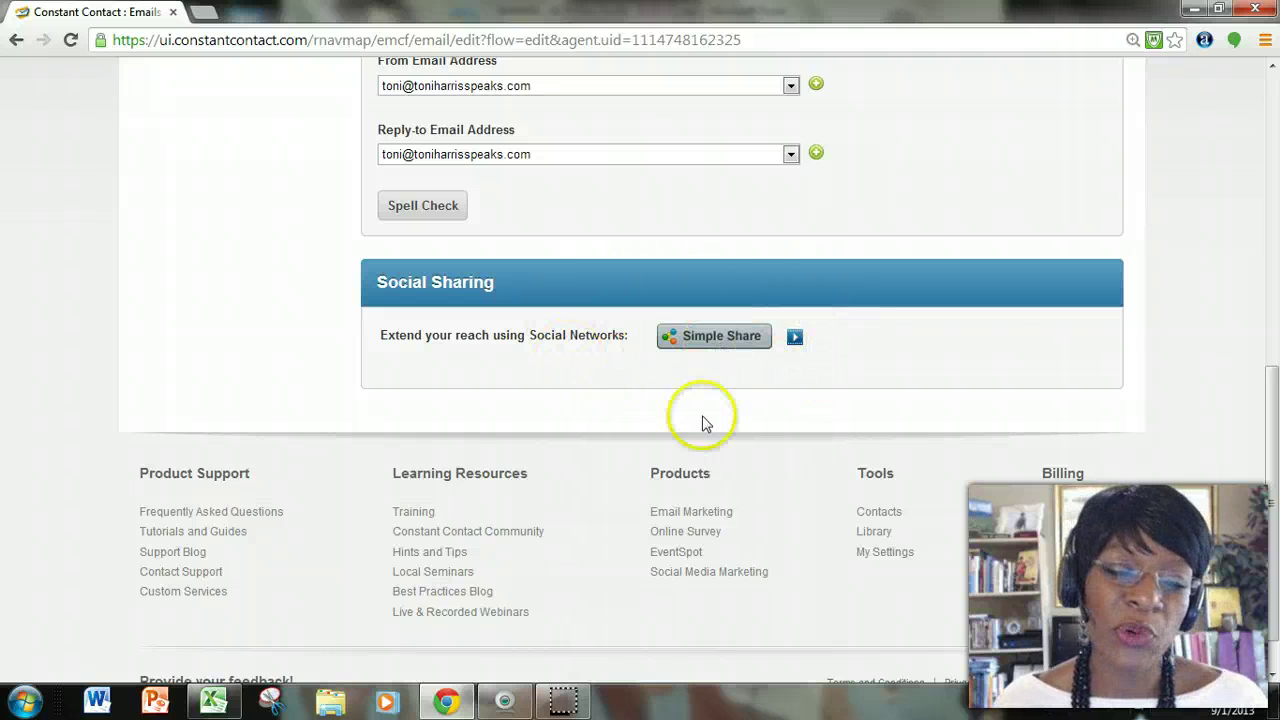
View the Simple Share posts for Twitter and Facebook, then start a new Chrome tab.
click(735, 345)
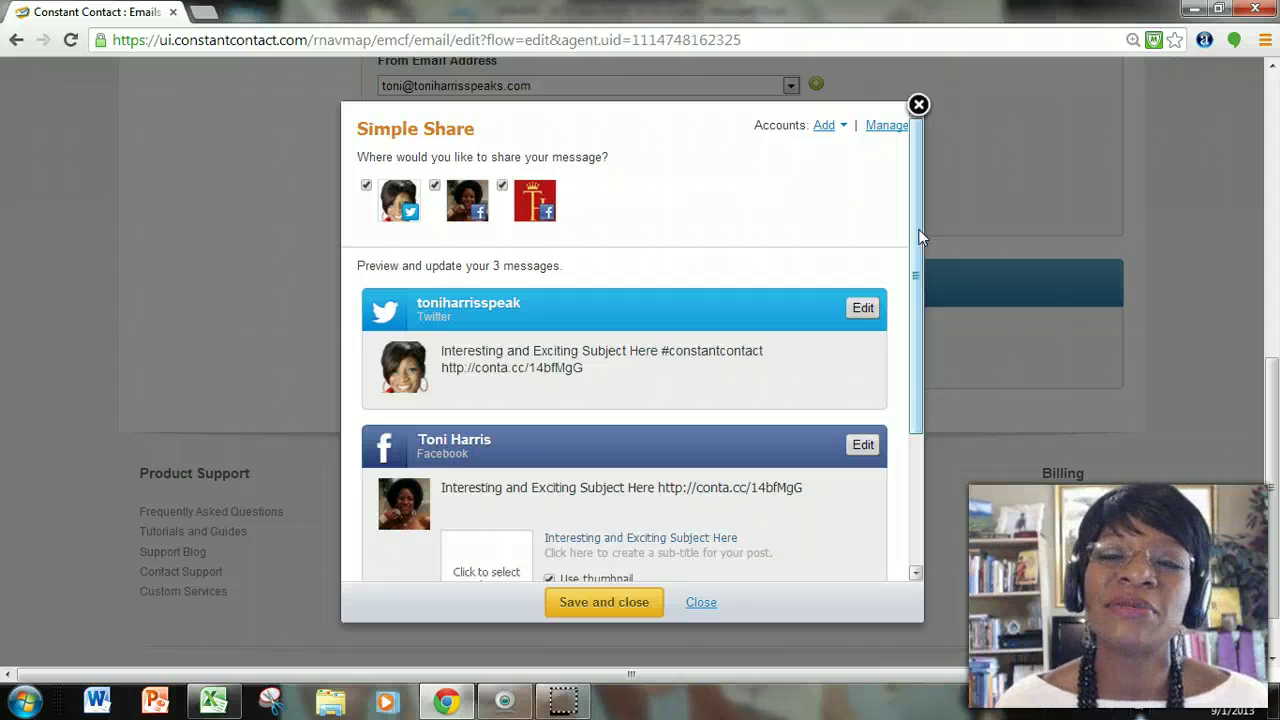
click(200, 14)
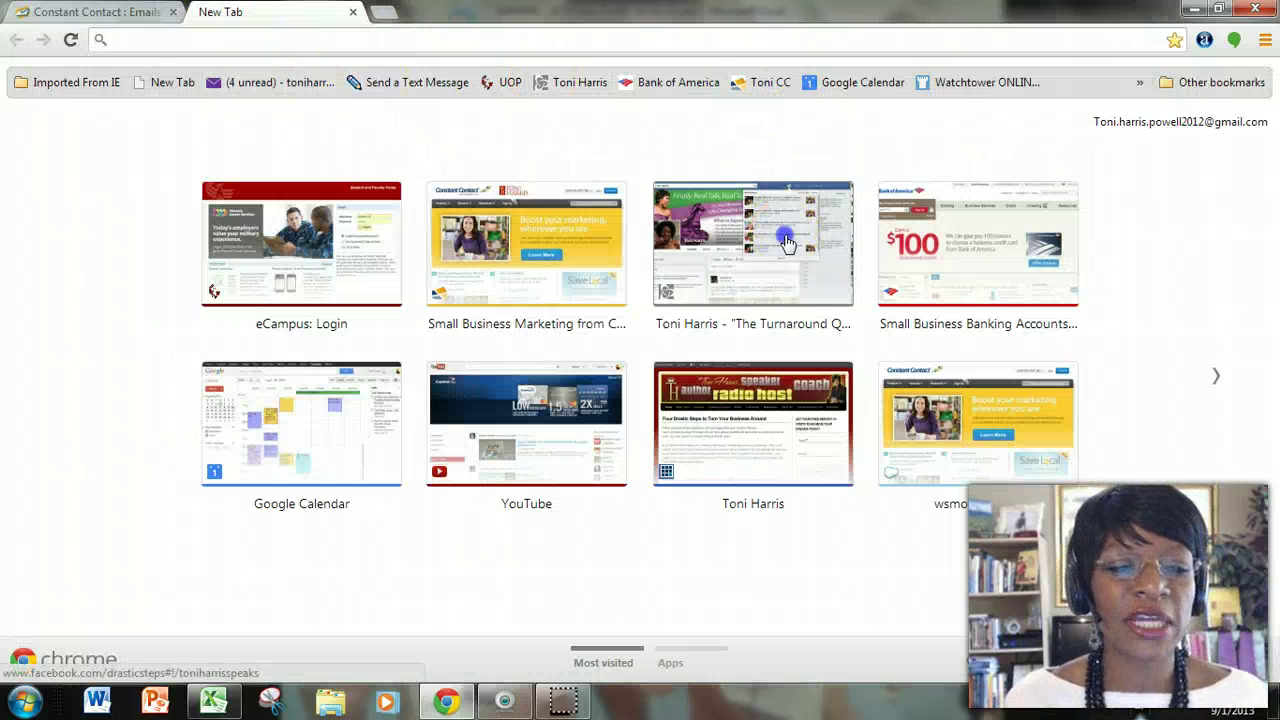
Go to the Facebook profile from most-visited sites and scroll through its timeline.
click(787, 242)
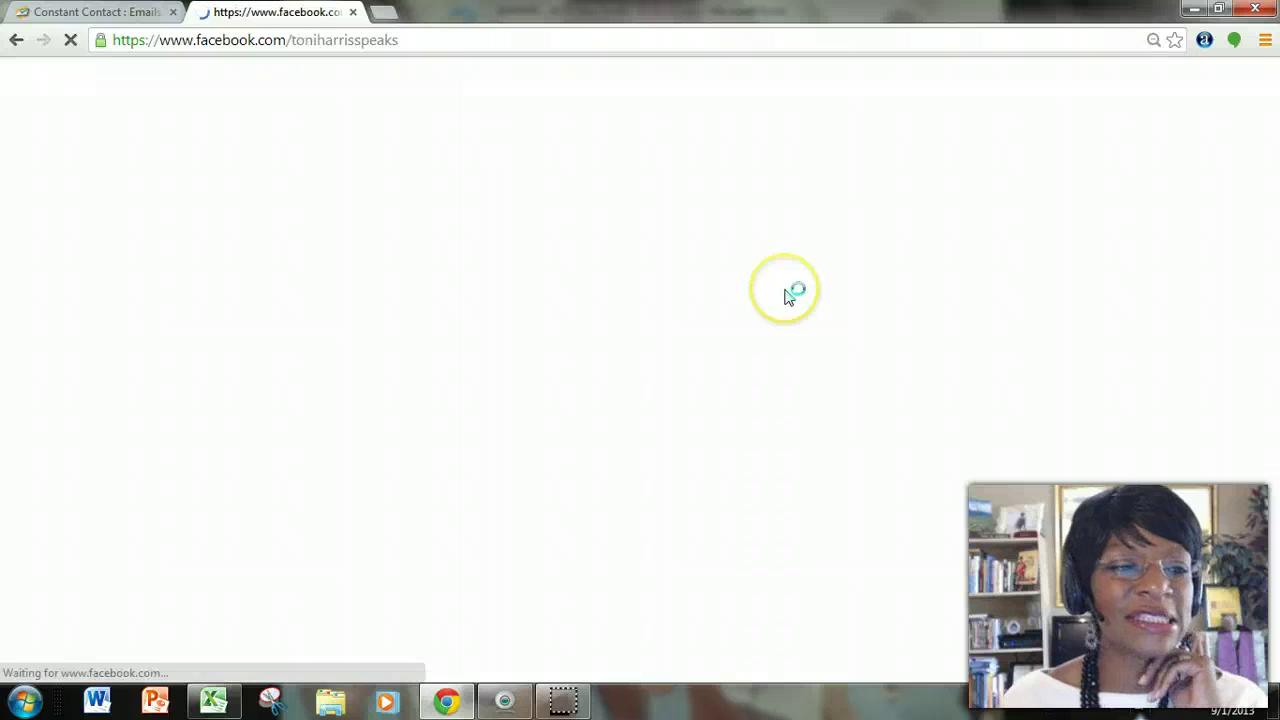
scroll(750, 300, down, 5)
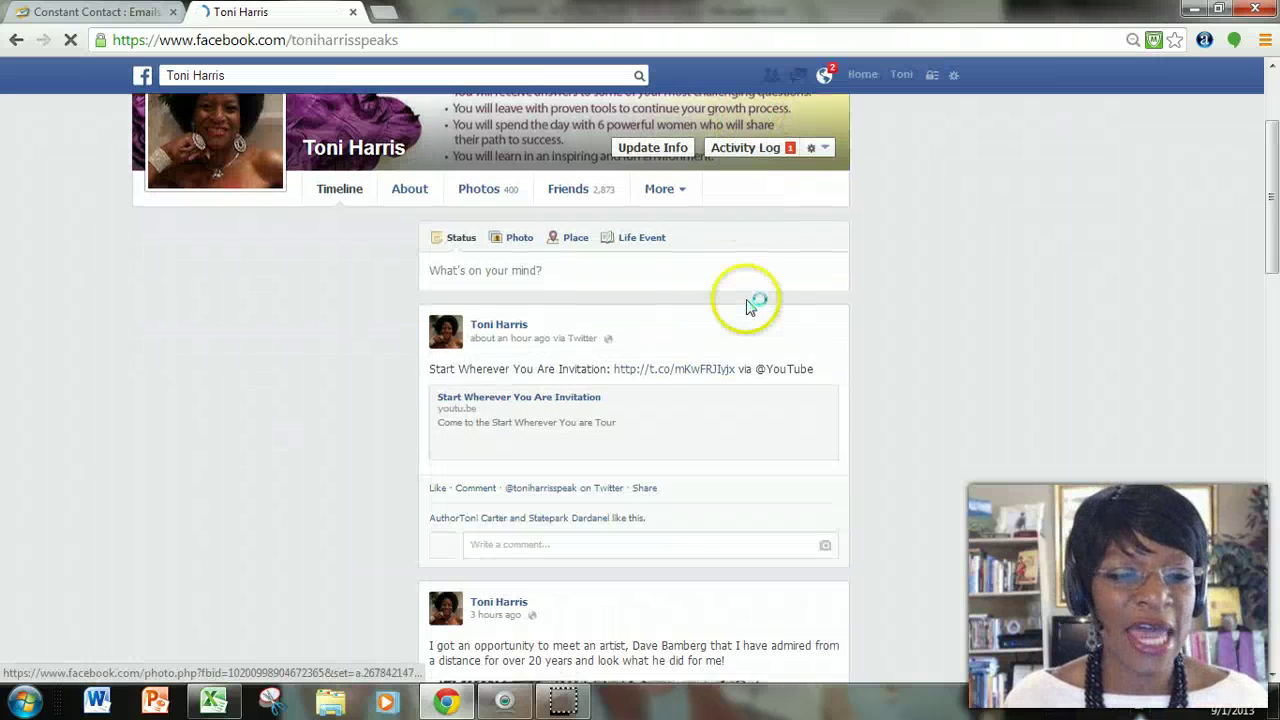
scroll(743, 300, down, 10)
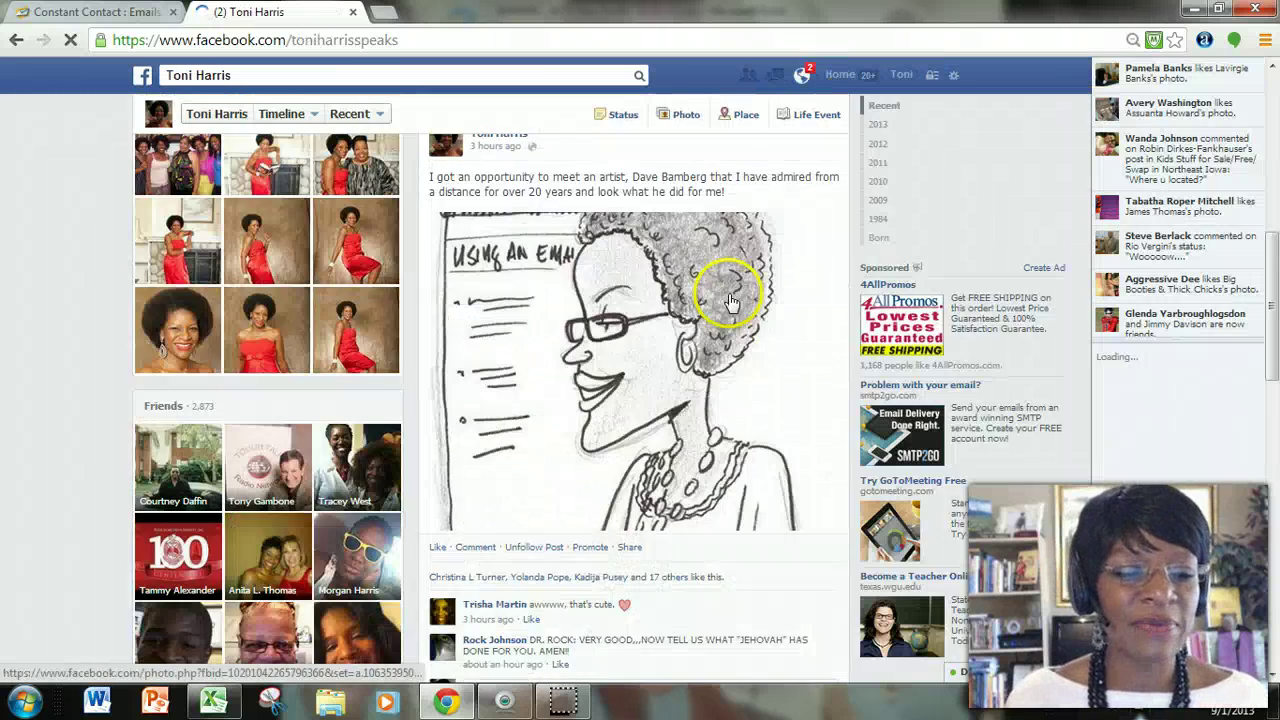
scroll(725, 295, down, 5)
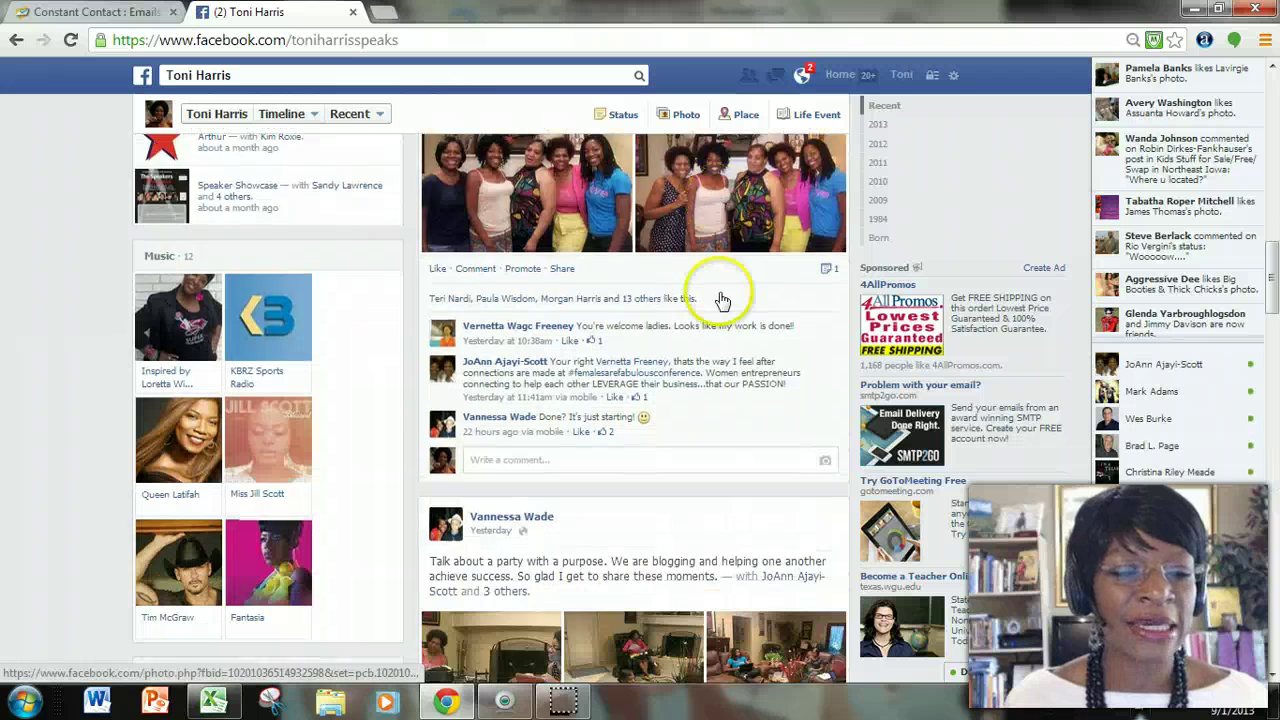
scroll(712, 287, down, 10)
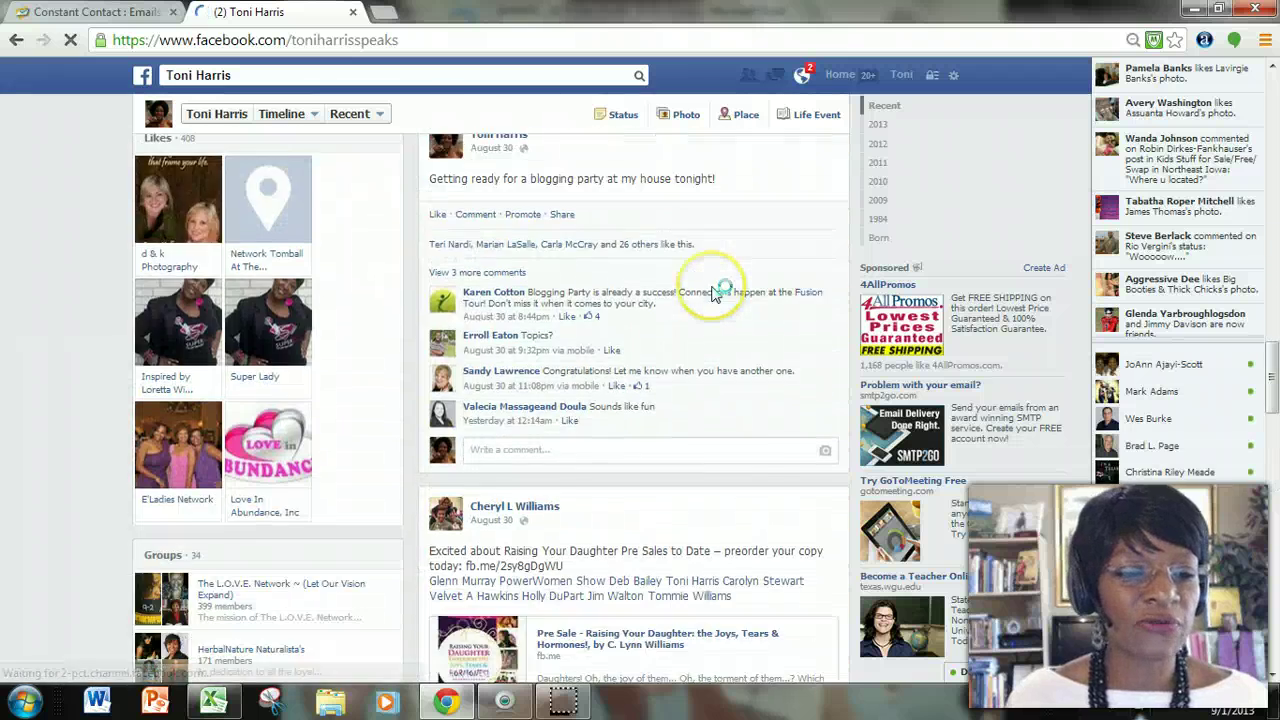
scroll(712, 292, down, 5)
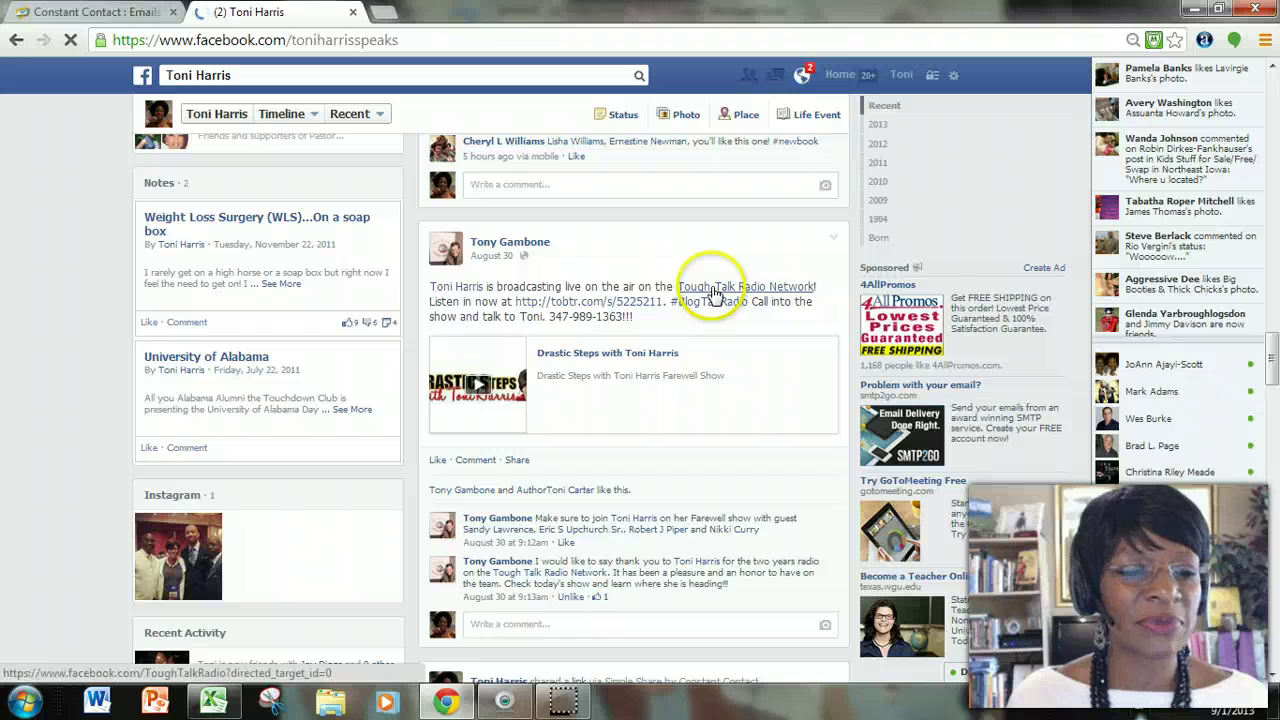
scroll(714, 292, down, 8)
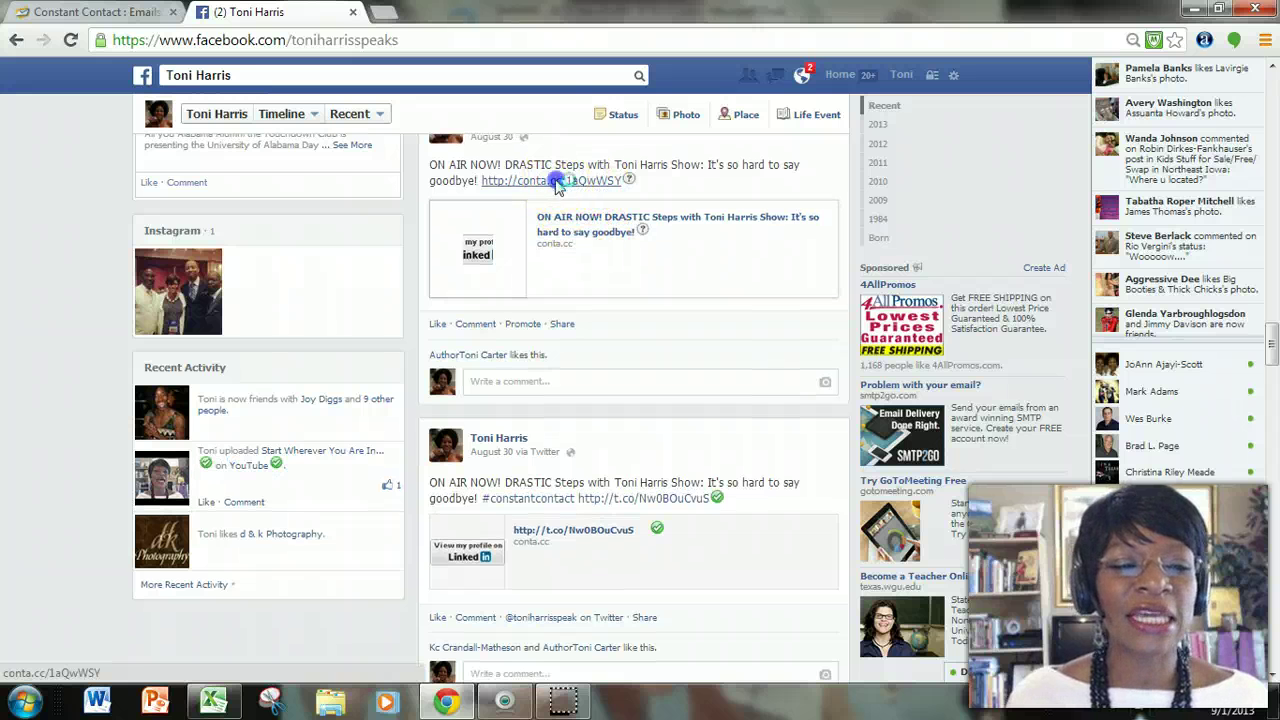
Check the newsletter link shared in the post, then close it and Facebook to return to Simple Share.
click(557, 182)
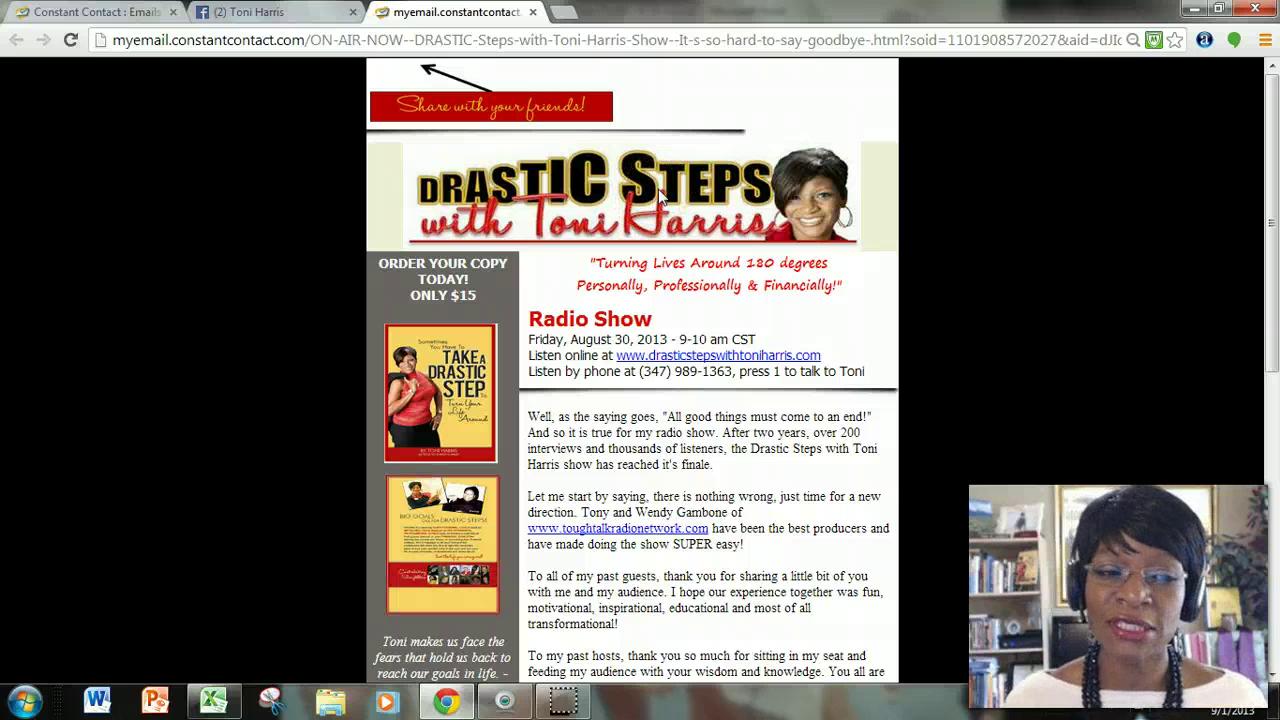
click(536, 12)
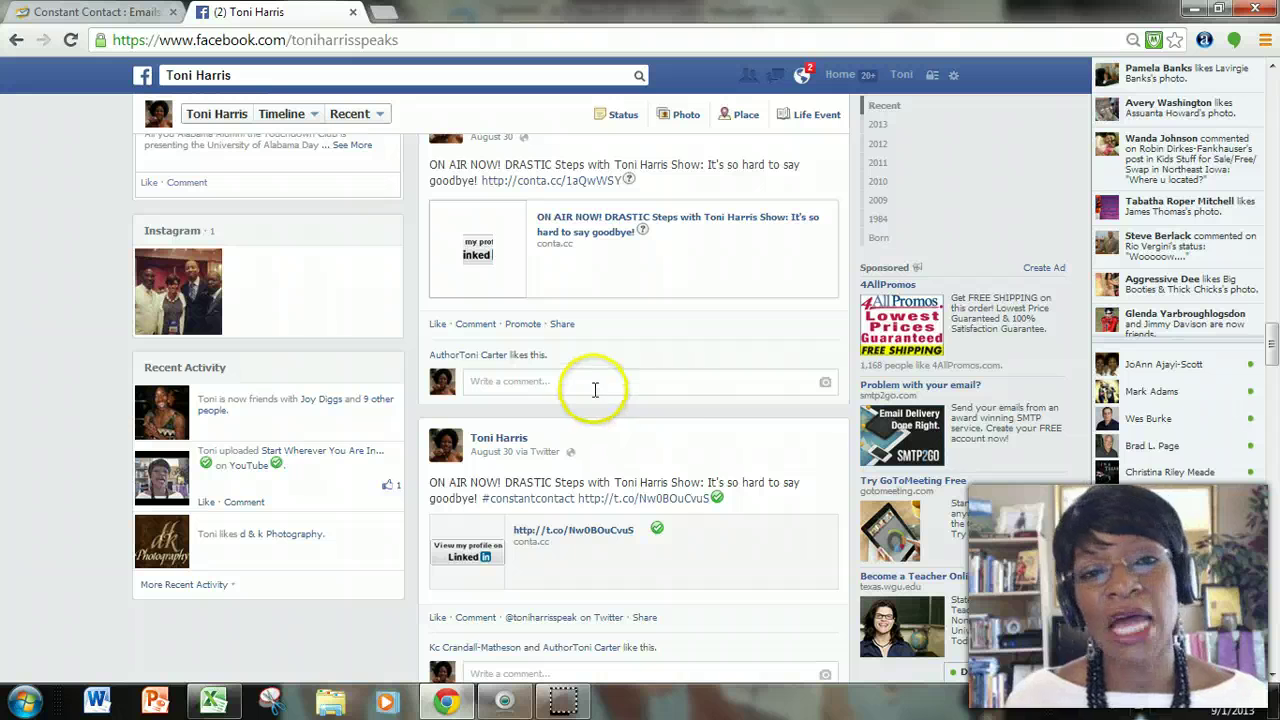
click(353, 12)
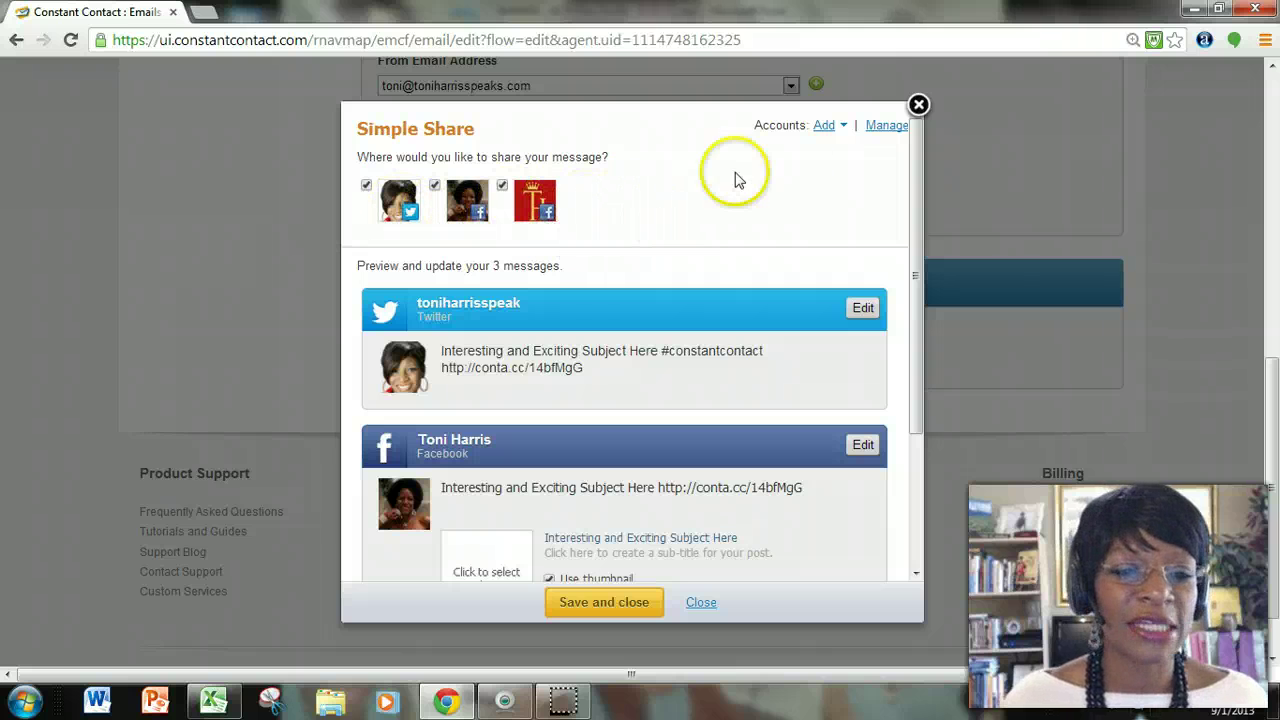
Connect and authorize a LinkedIn account in Simple Share, then save the four pending messages.
click(827, 125)
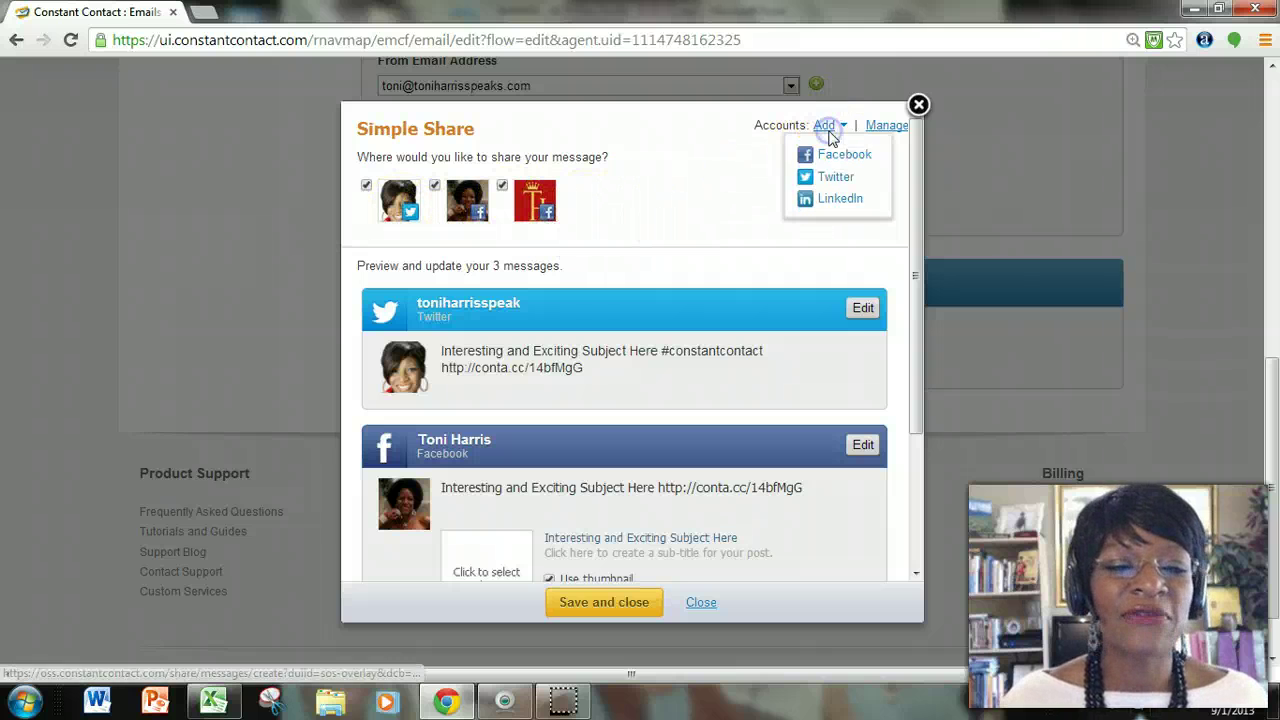
click(841, 199)
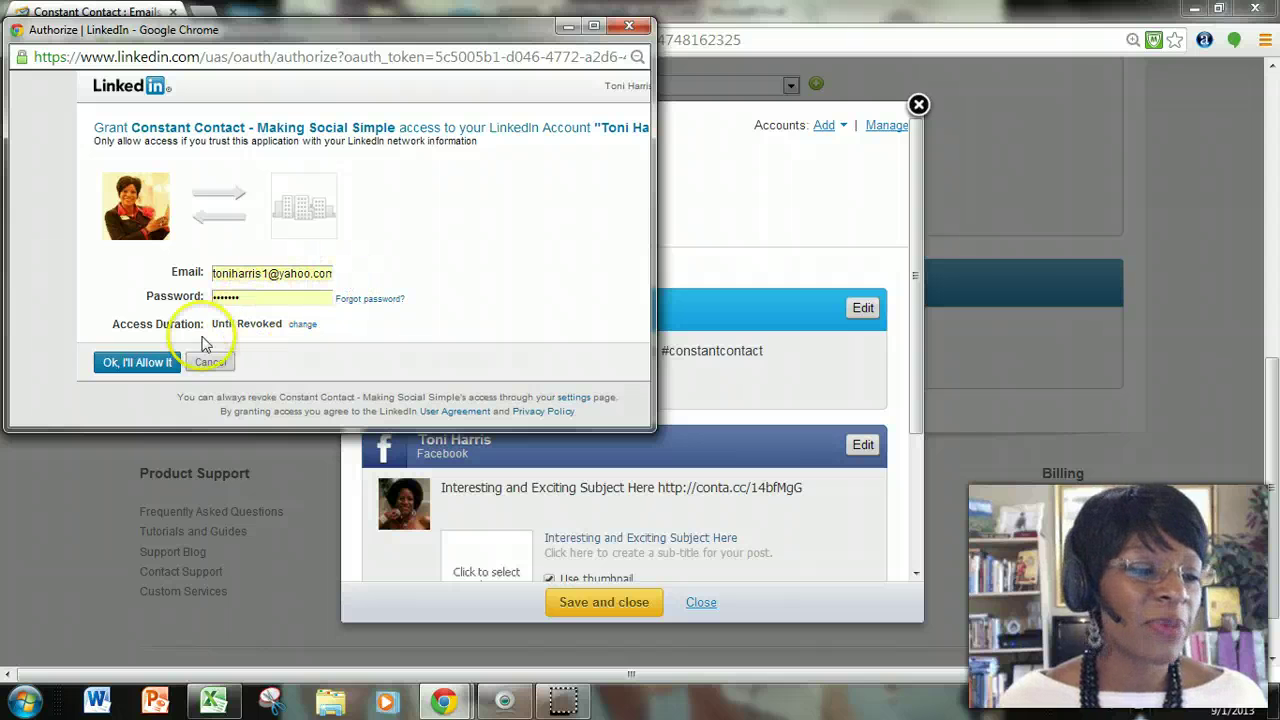
click(141, 364)
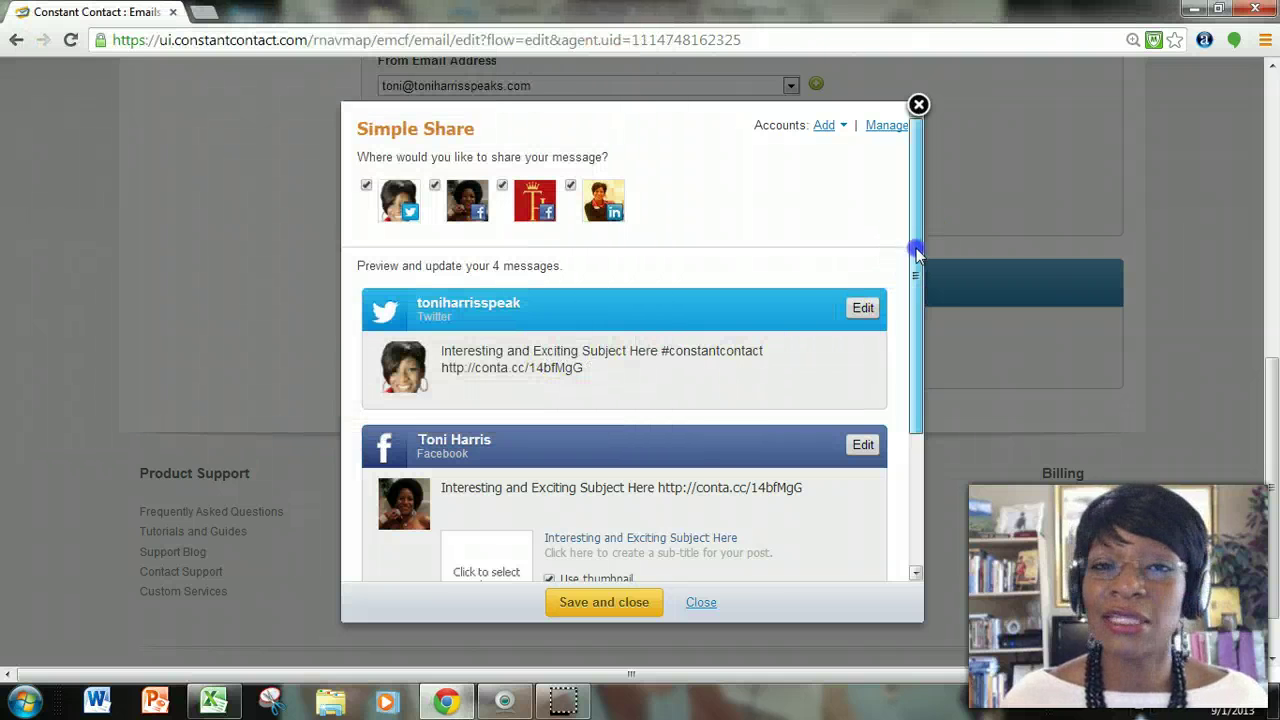
drag(914, 251, 900, 429)
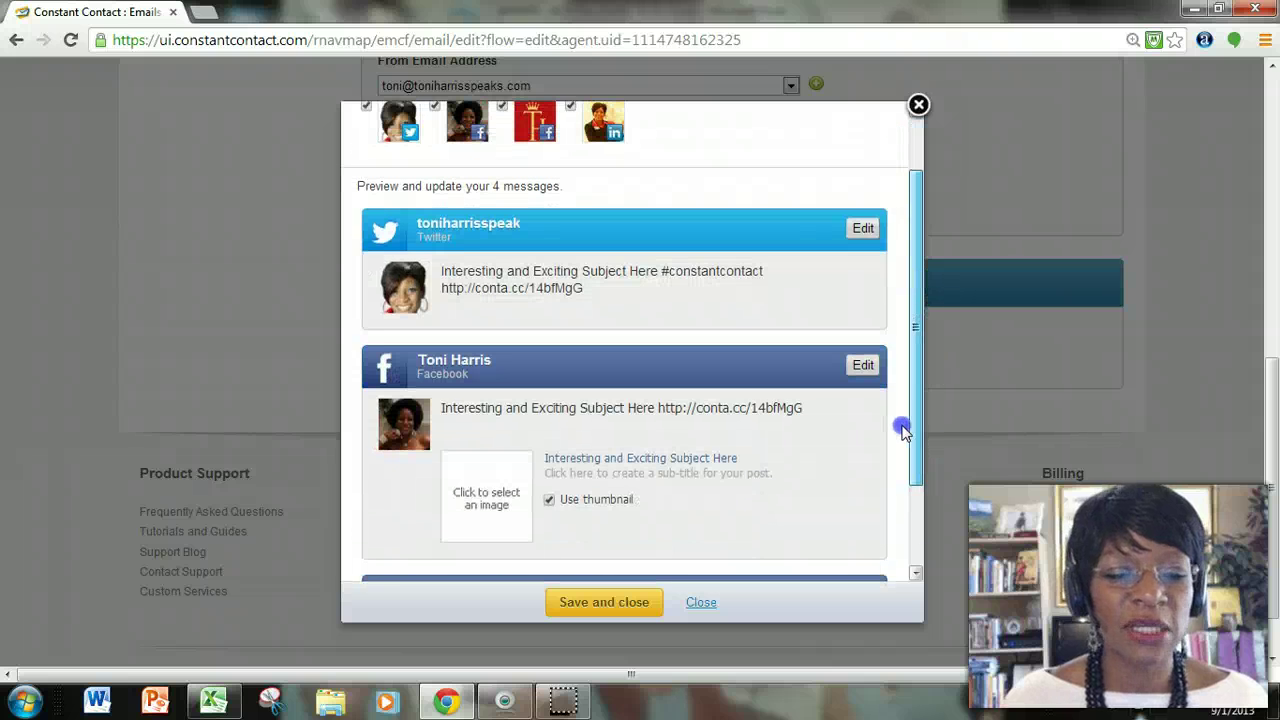
click(593, 603)
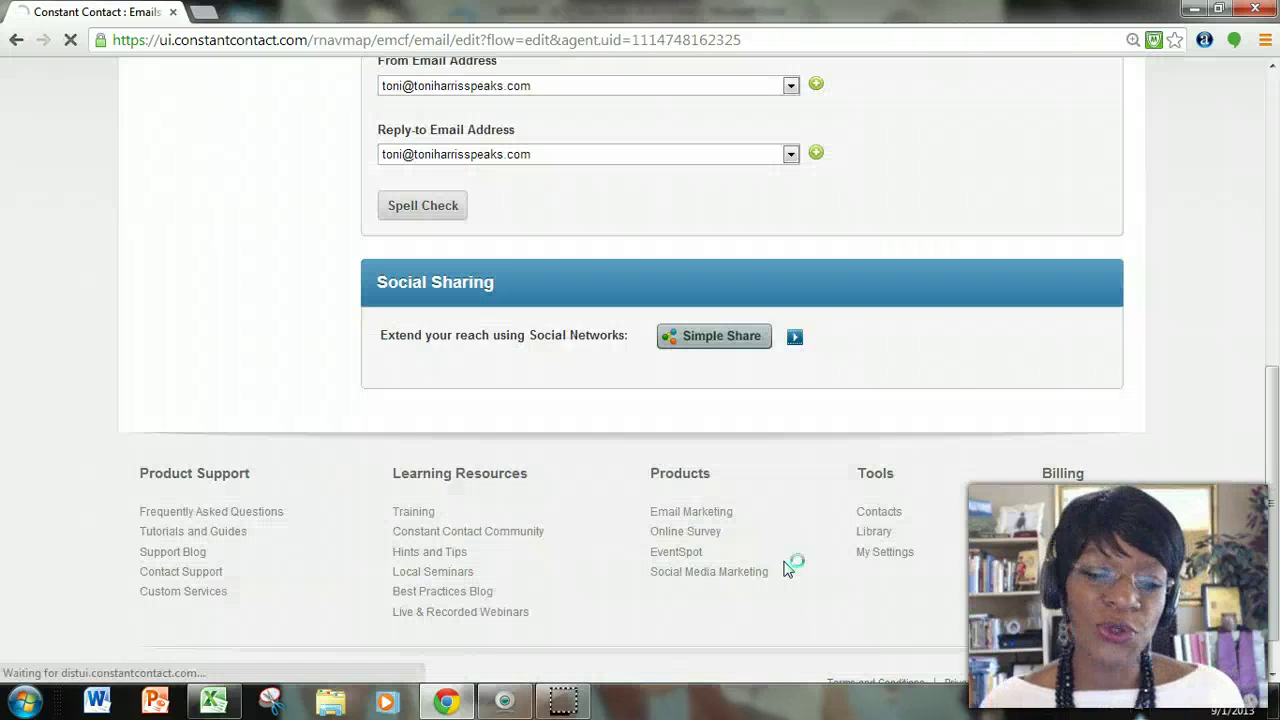
click(729, 583)
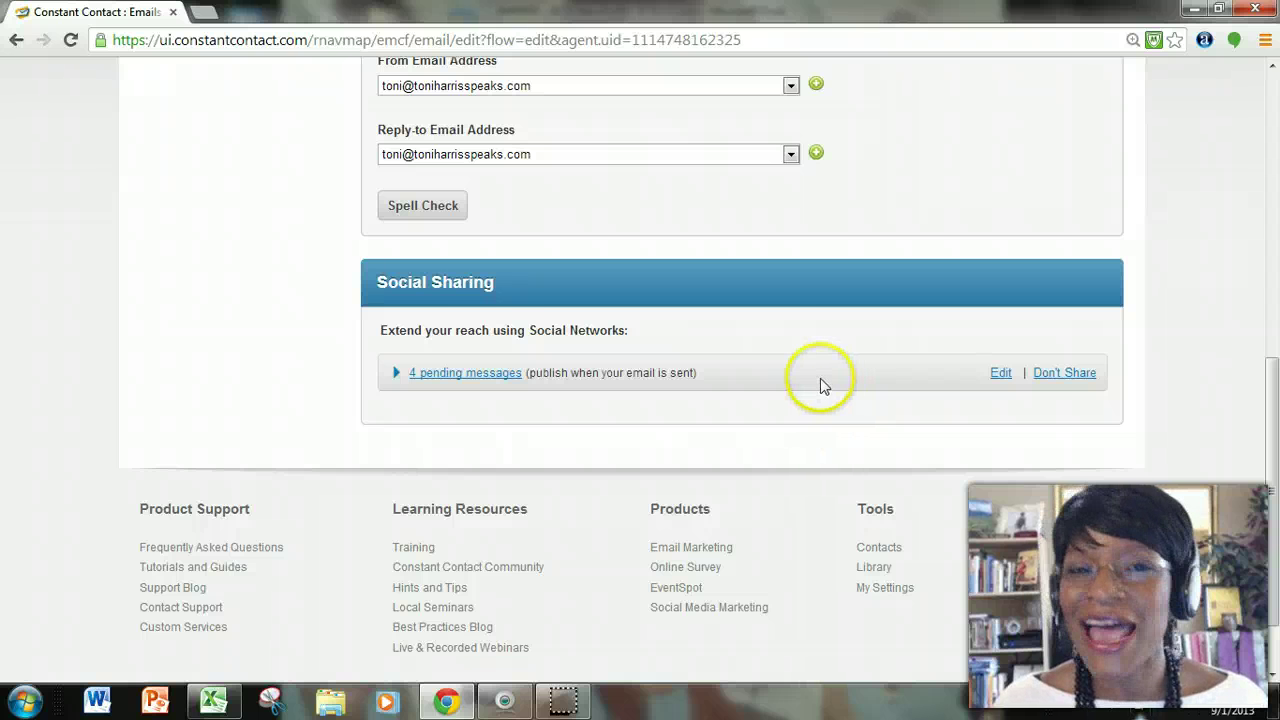
Bring up the newsletter's Schedule dialog from the top of the page.
scroll(820, 408, up, 5)
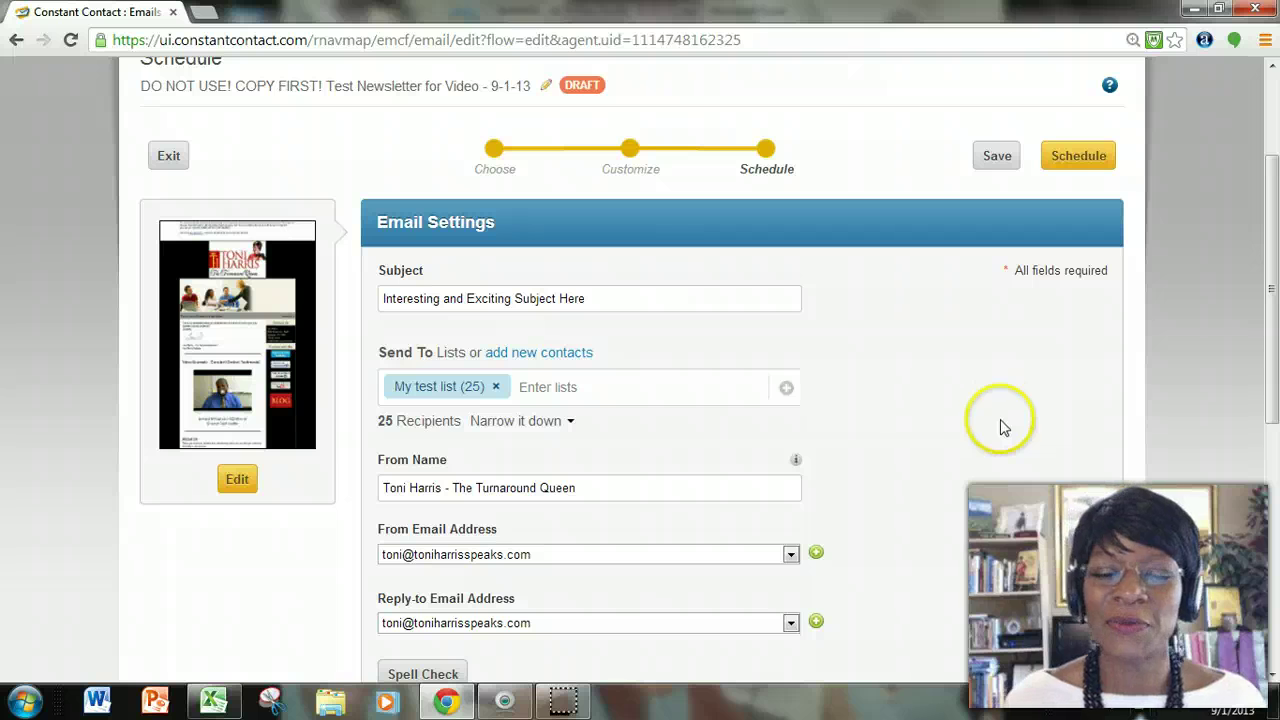
click(1079, 160)
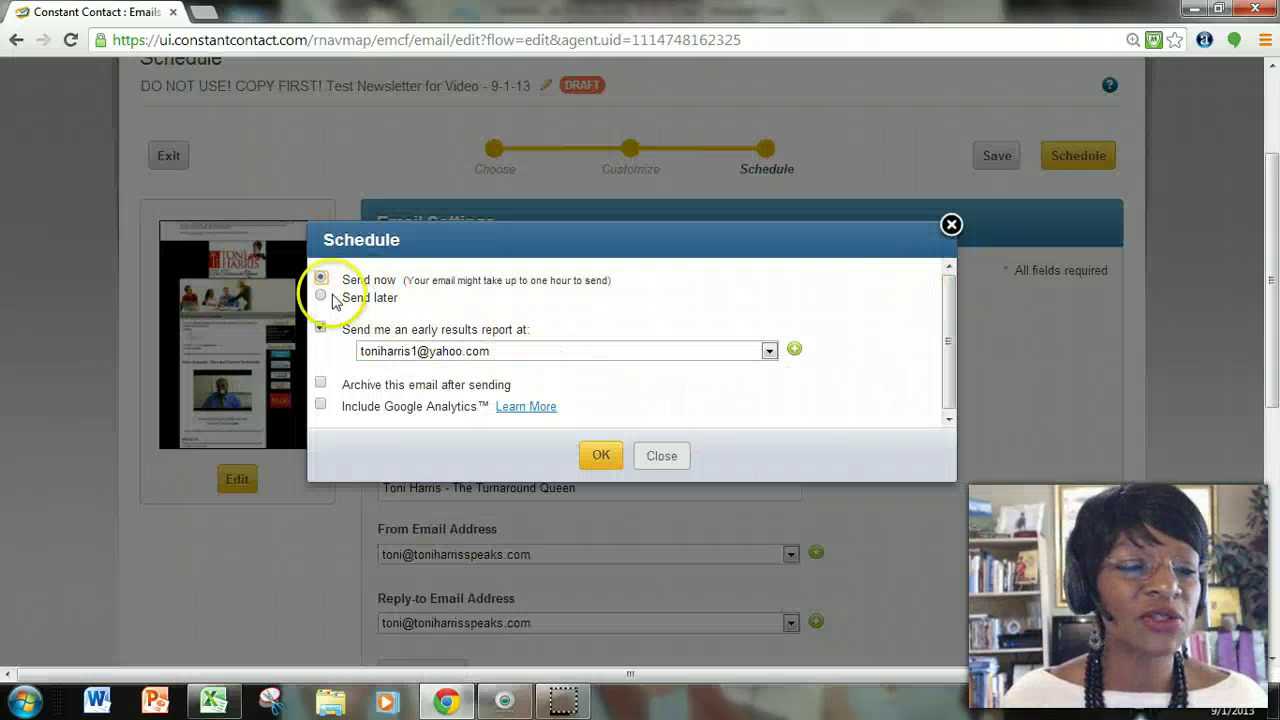
Choose Send later and pick Tuesday, September 3, 2013 as the send date.
click(320, 298)
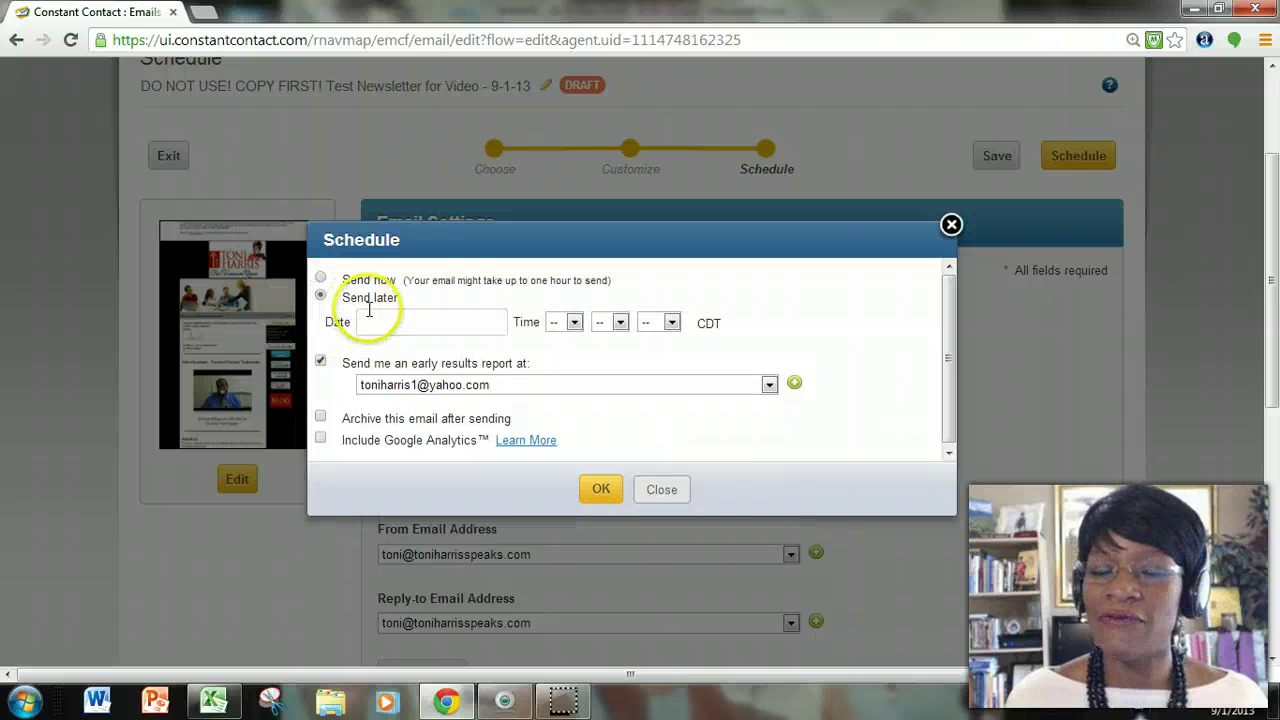
click(498, 322)
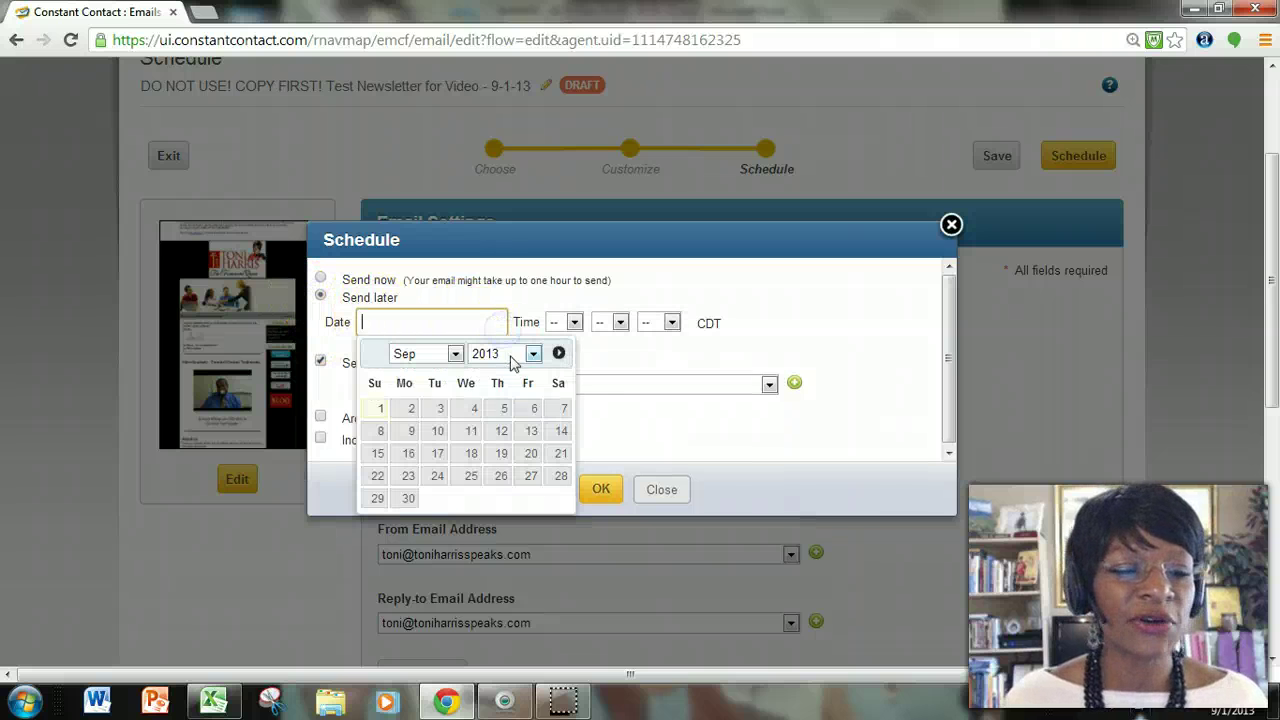
click(455, 355)
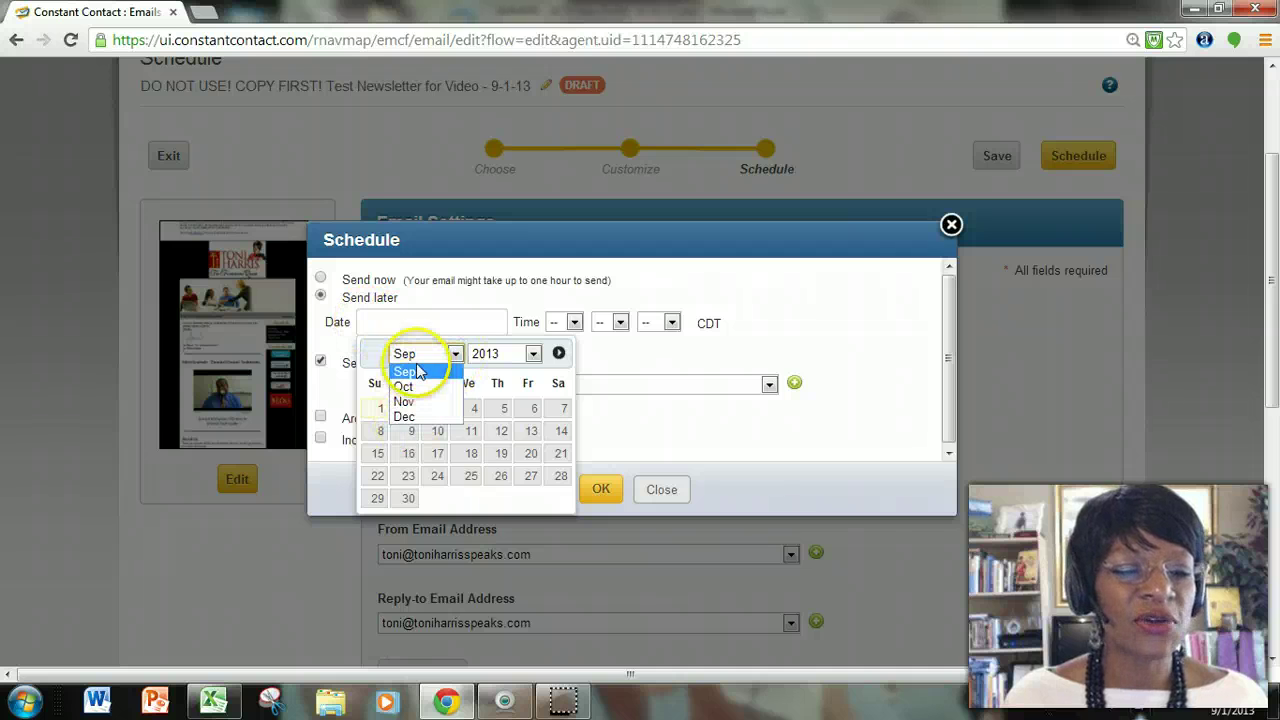
click(534, 355)
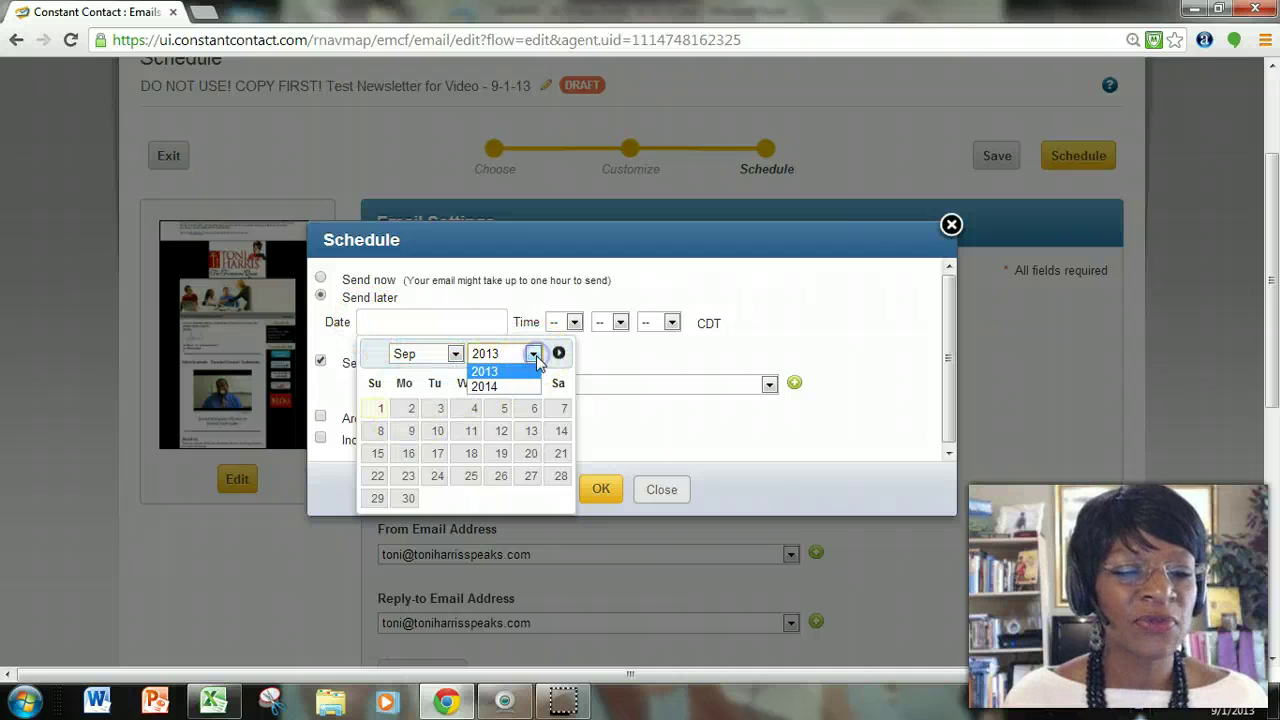
click(505, 387)
click(455, 354)
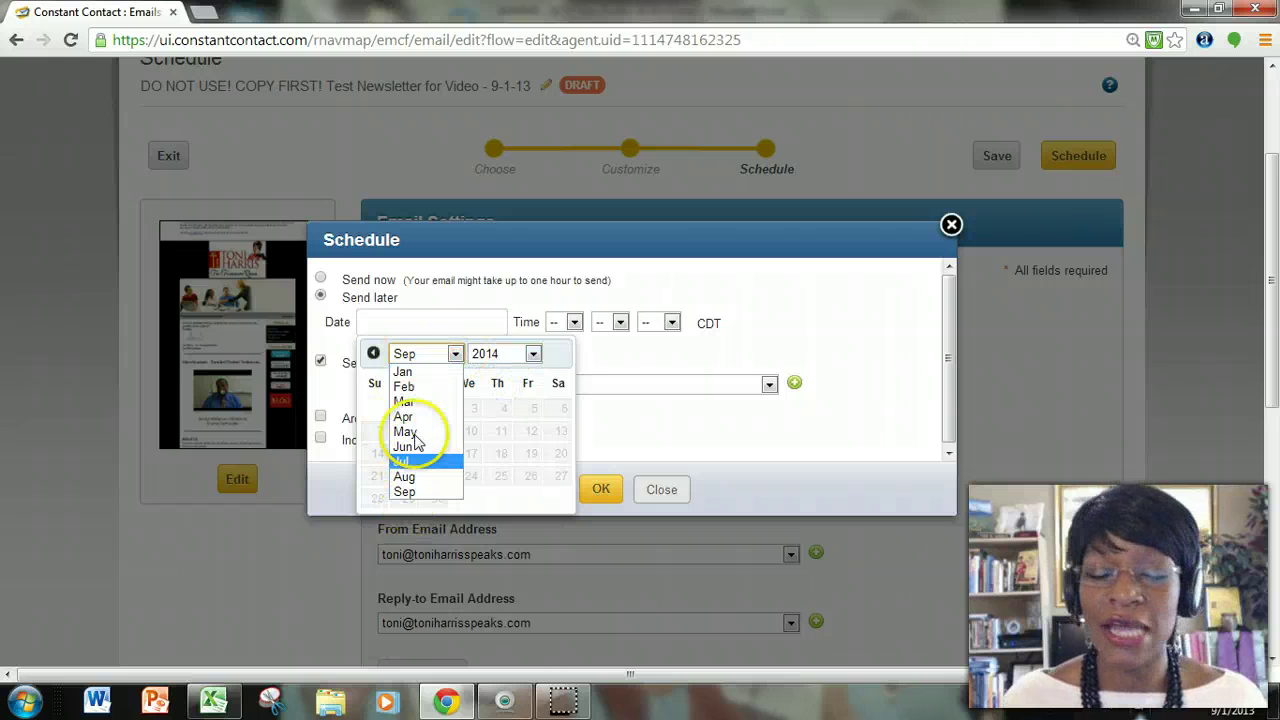
click(455, 354)
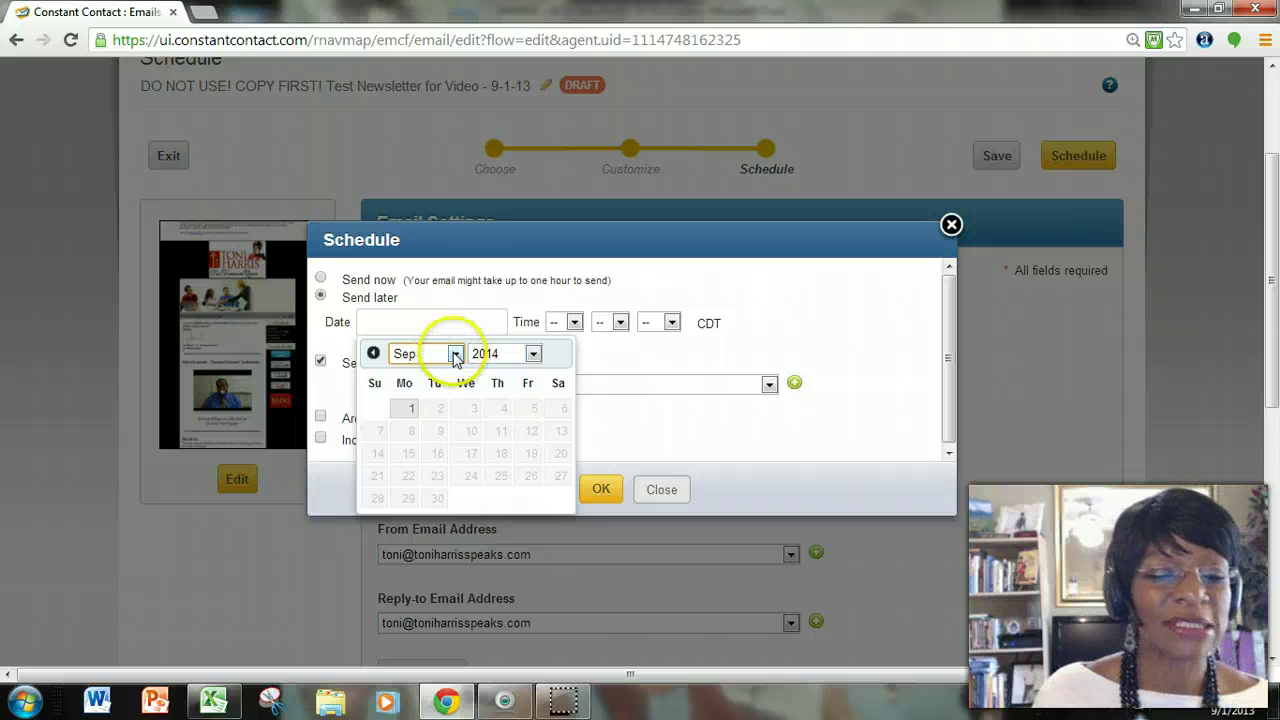
click(511, 372)
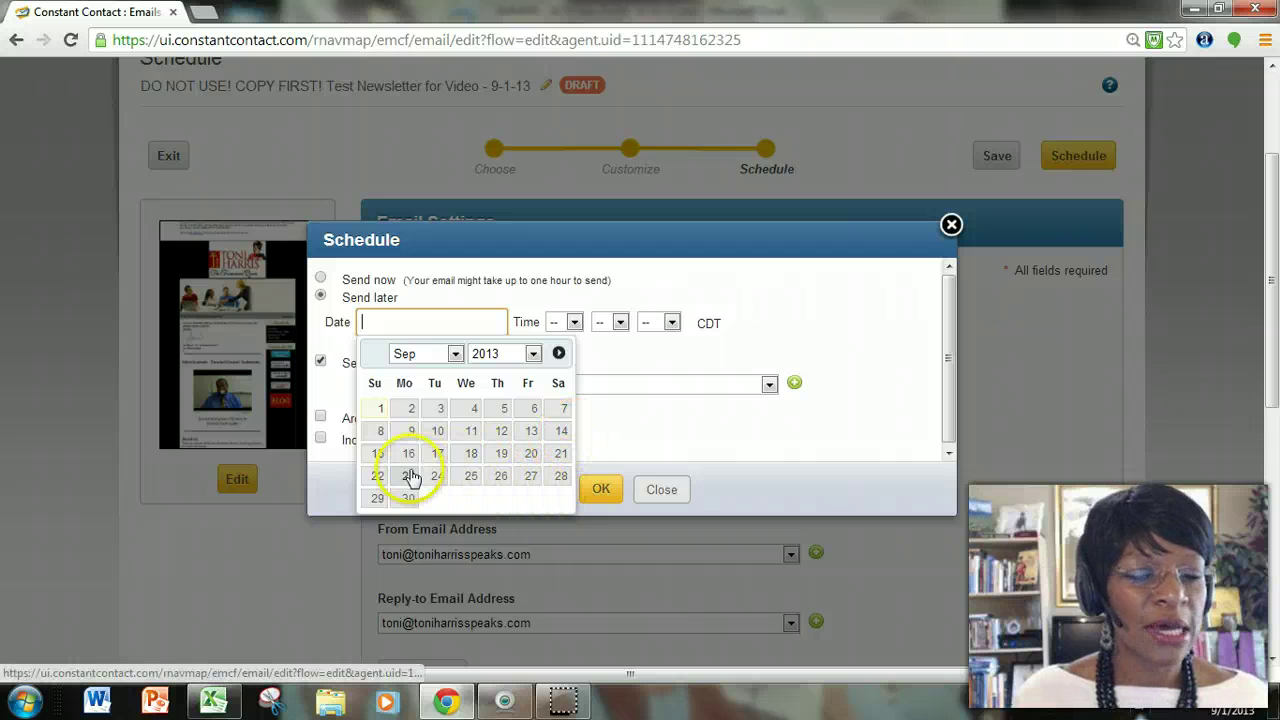
click(434, 409)
Set the send time to 8:00 AM and confirm the schedule.
click(575, 323)
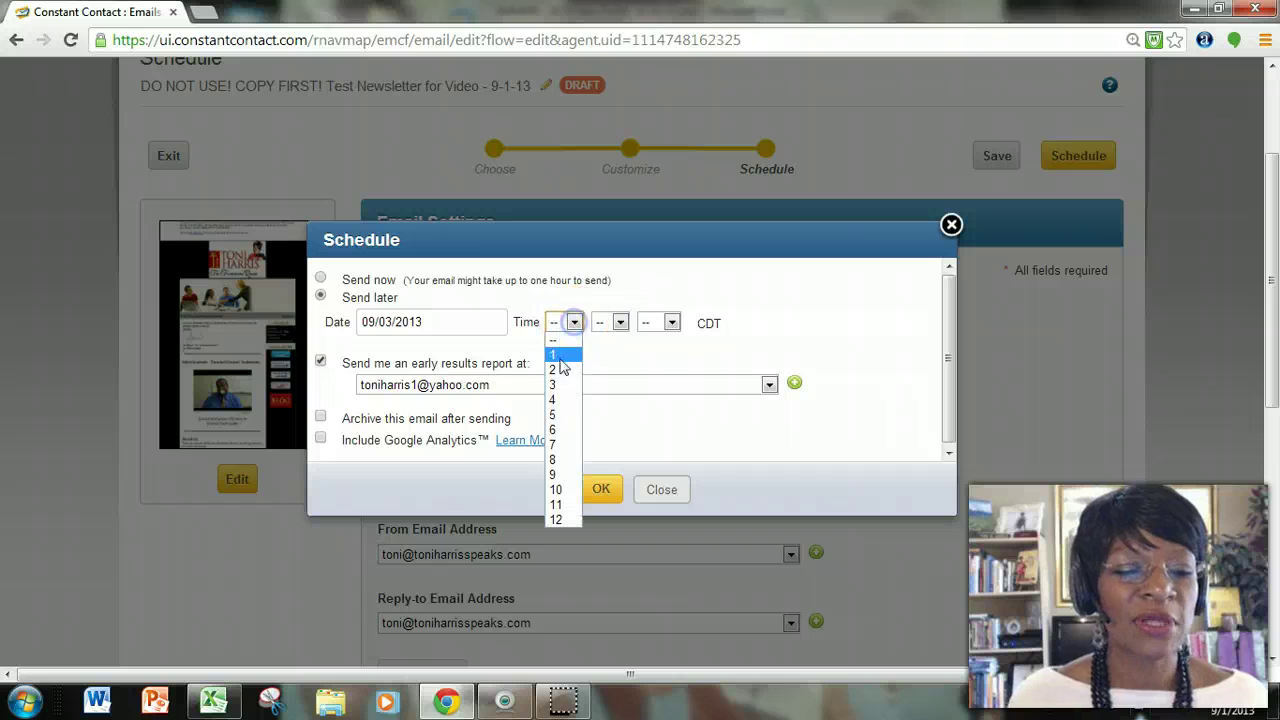
click(558, 459)
click(618, 321)
click(603, 357)
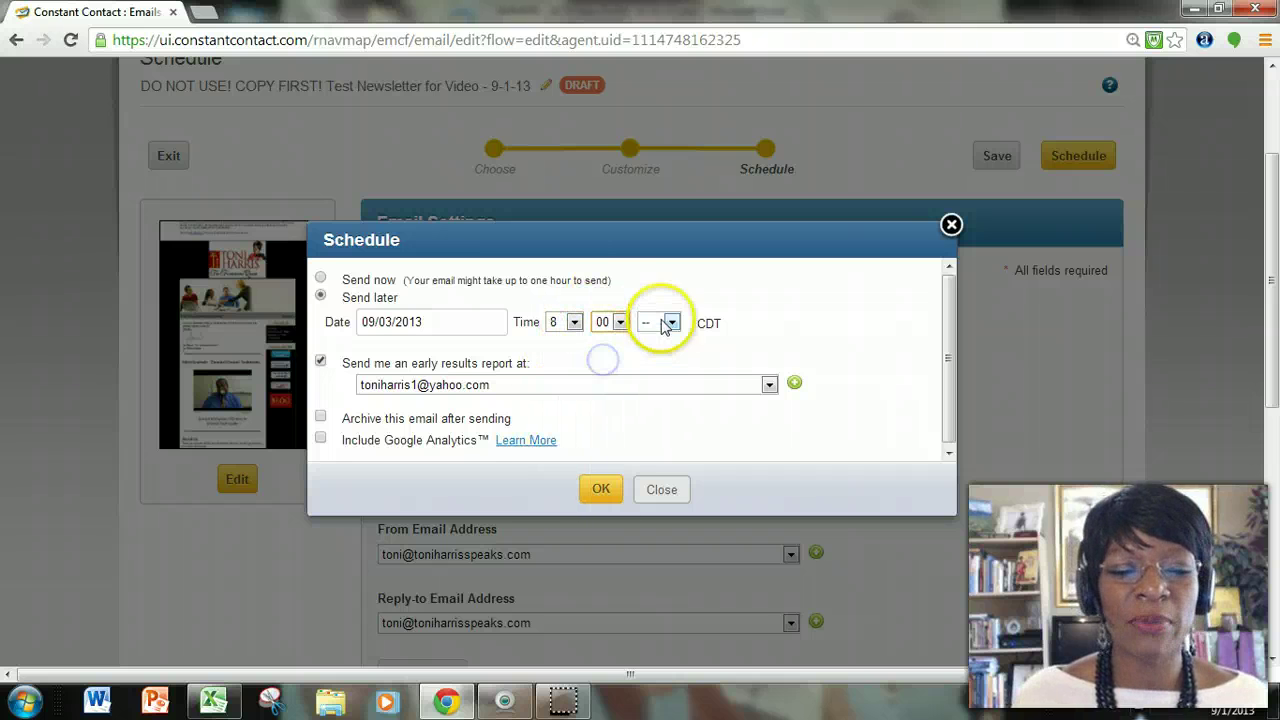
click(670, 322)
click(652, 352)
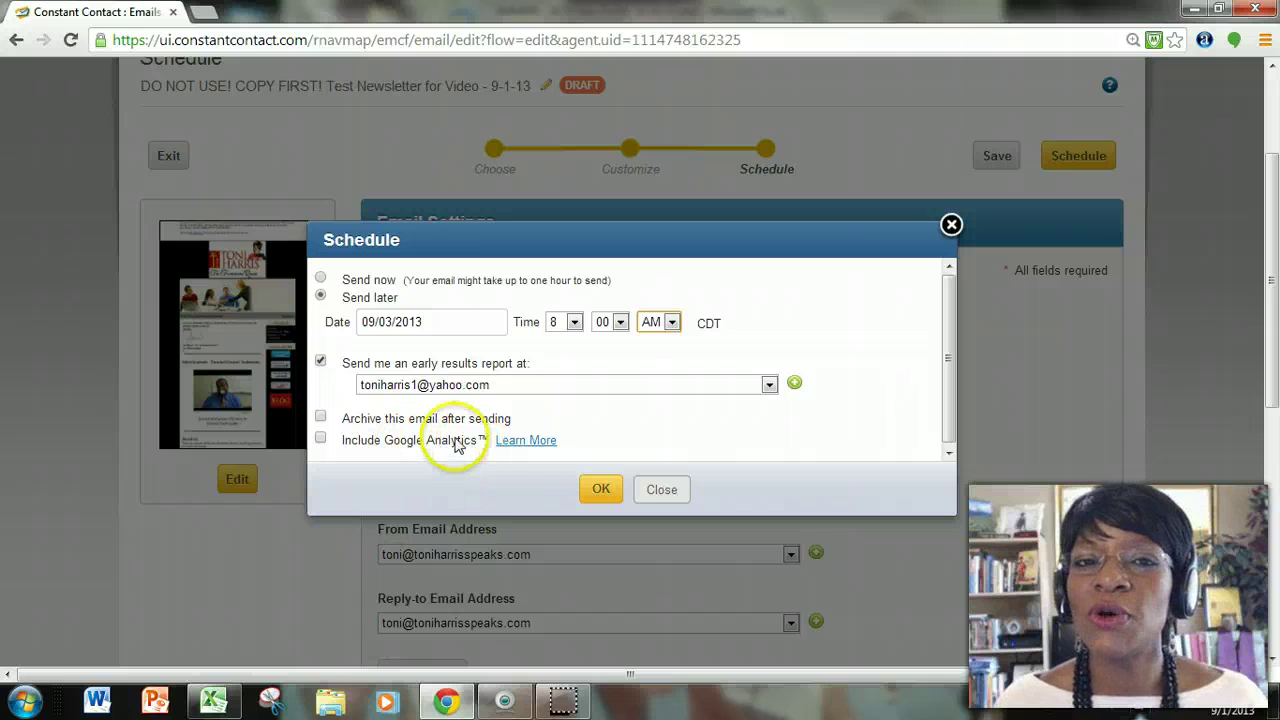
click(601, 490)
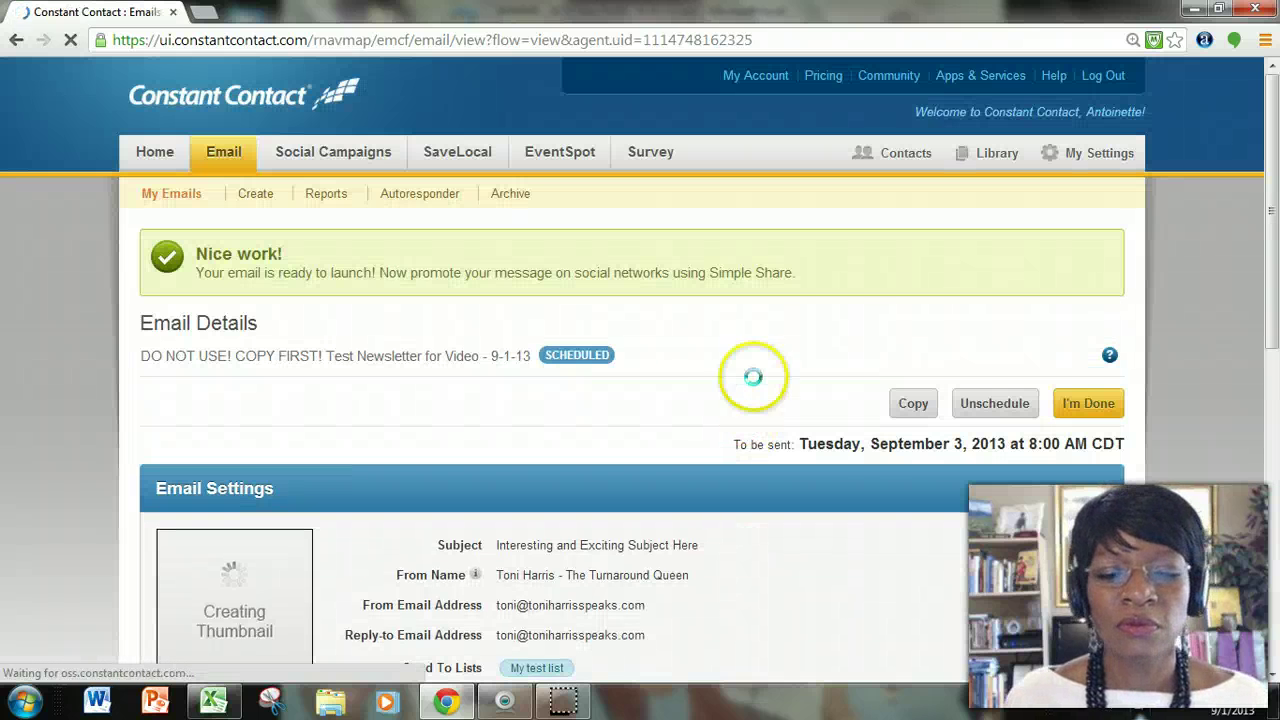
Unschedule the newsletter from the Email Details page so it returns to draft.
scroll(866, 356, down, 2)
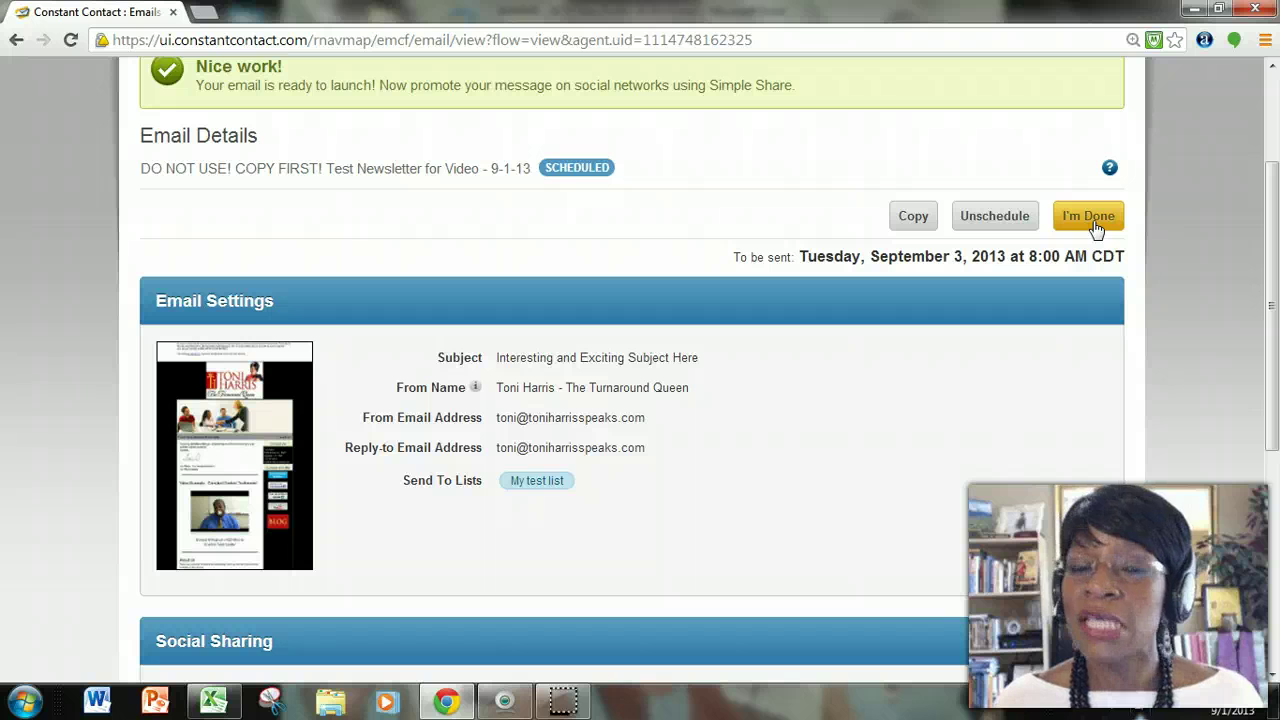
click(1015, 222)
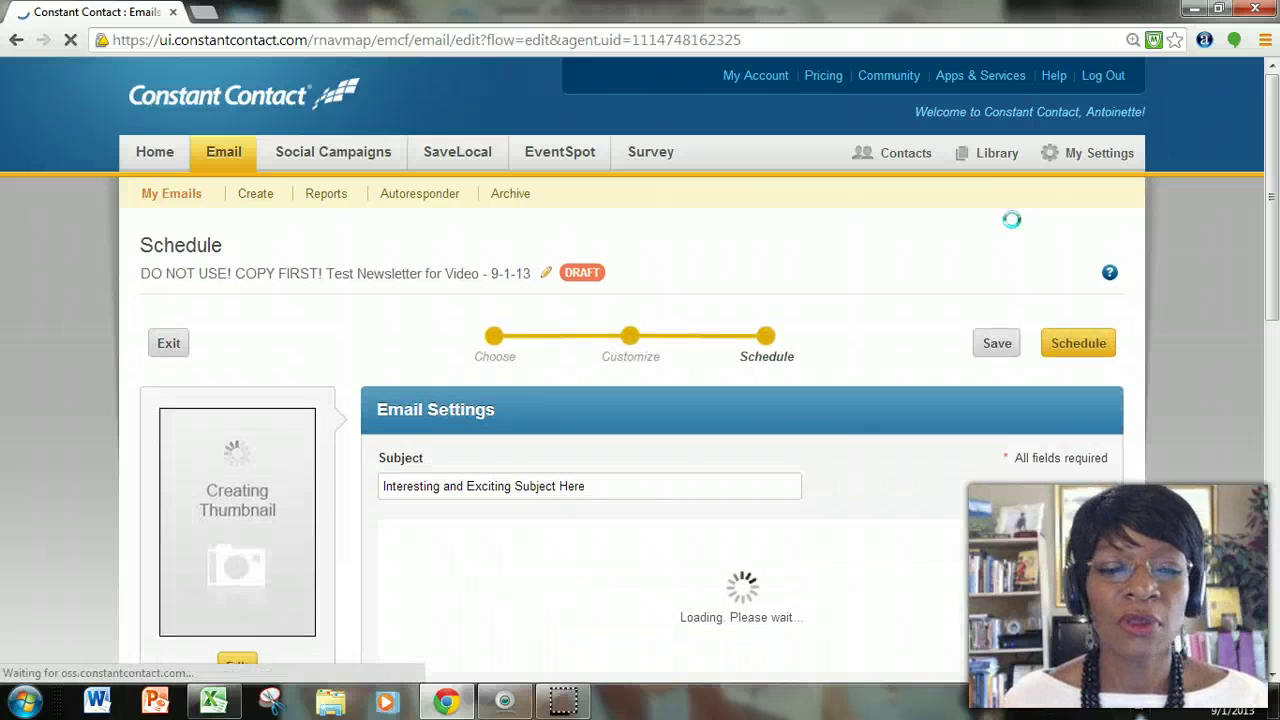
Return to the Constant Contact Home page listing the drafts, then open a new Chrome tab.
click(140, 155)
click(1066, 195)
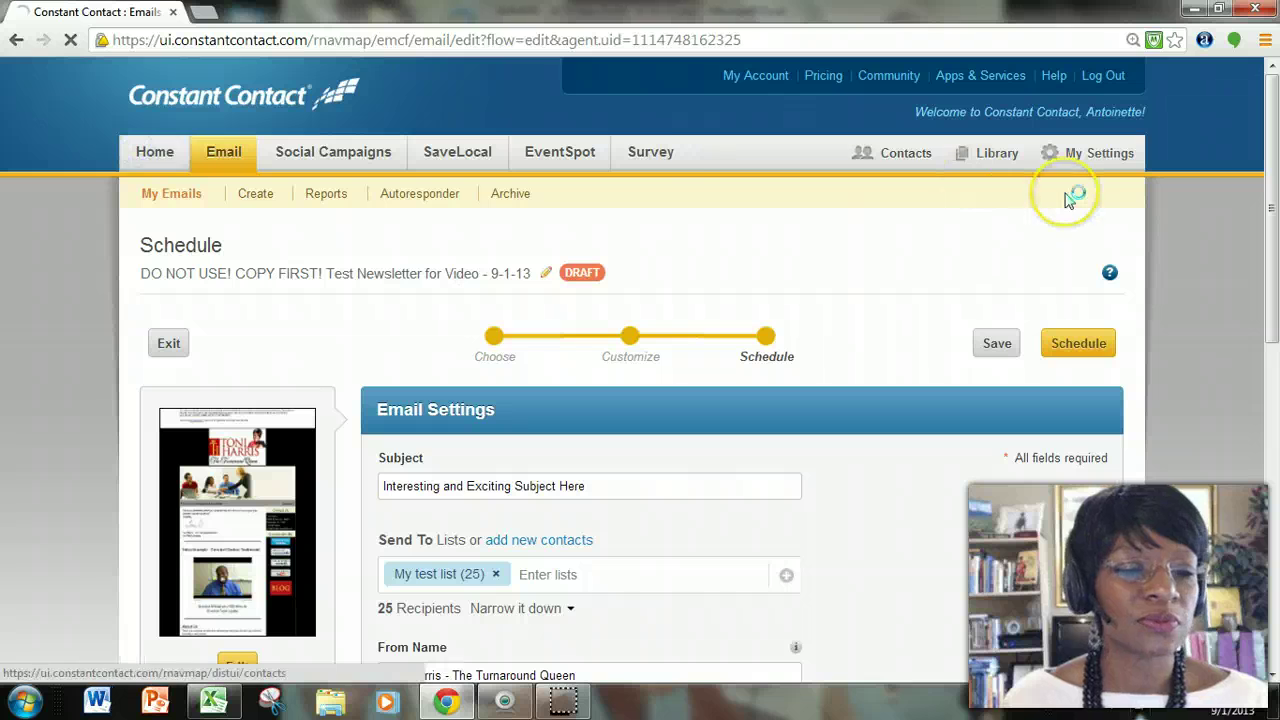
click(1063, 217)
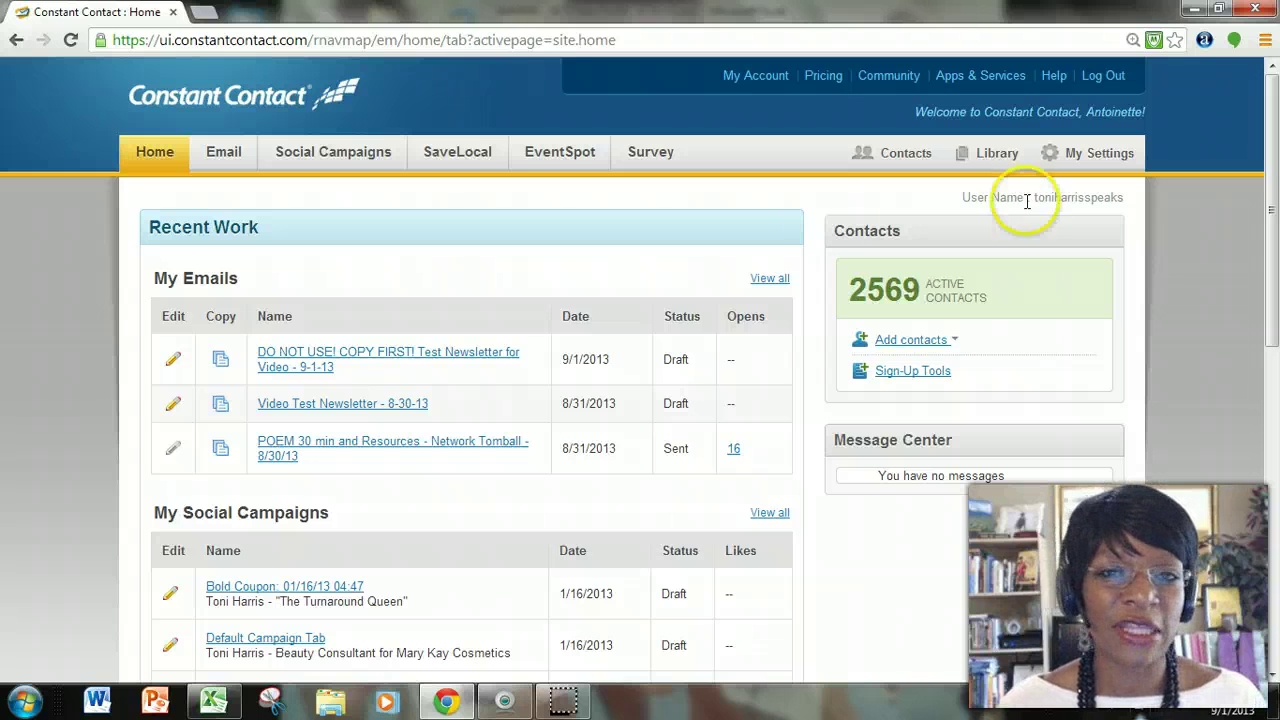
click(204, 15)
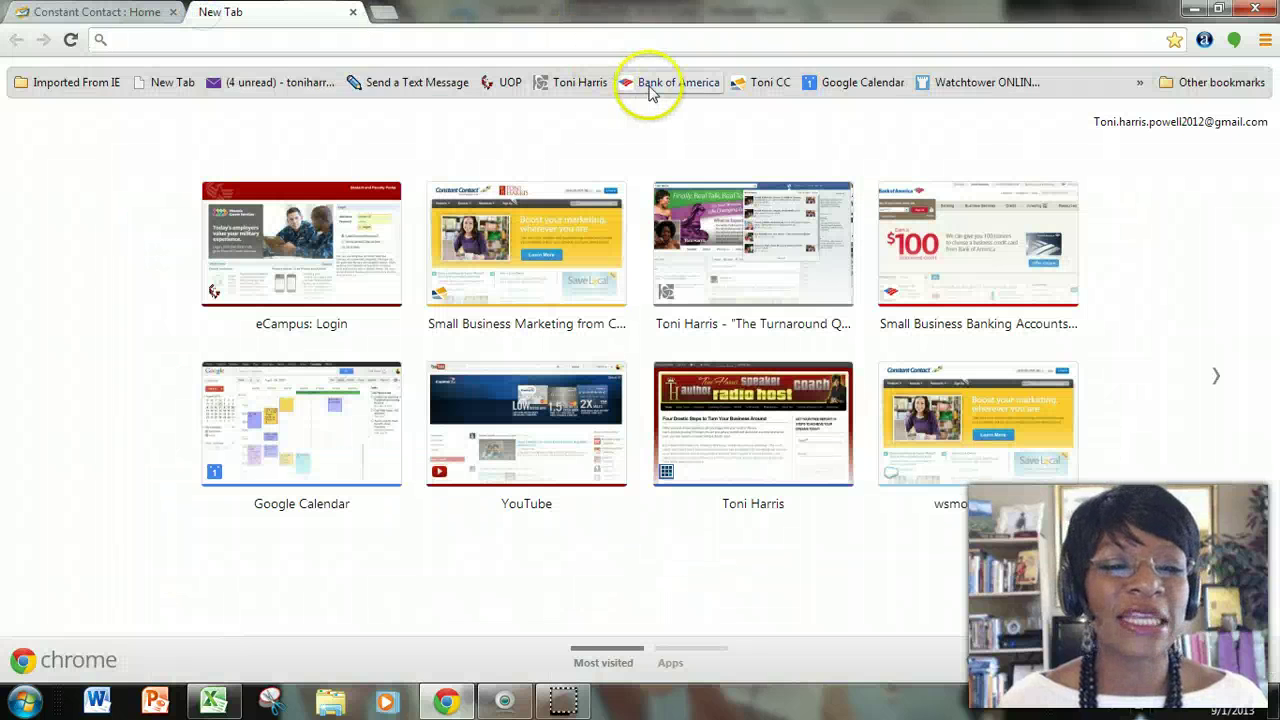
Load the co-branded partner welcome-back page from the saved bookmark.
click(748, 82)
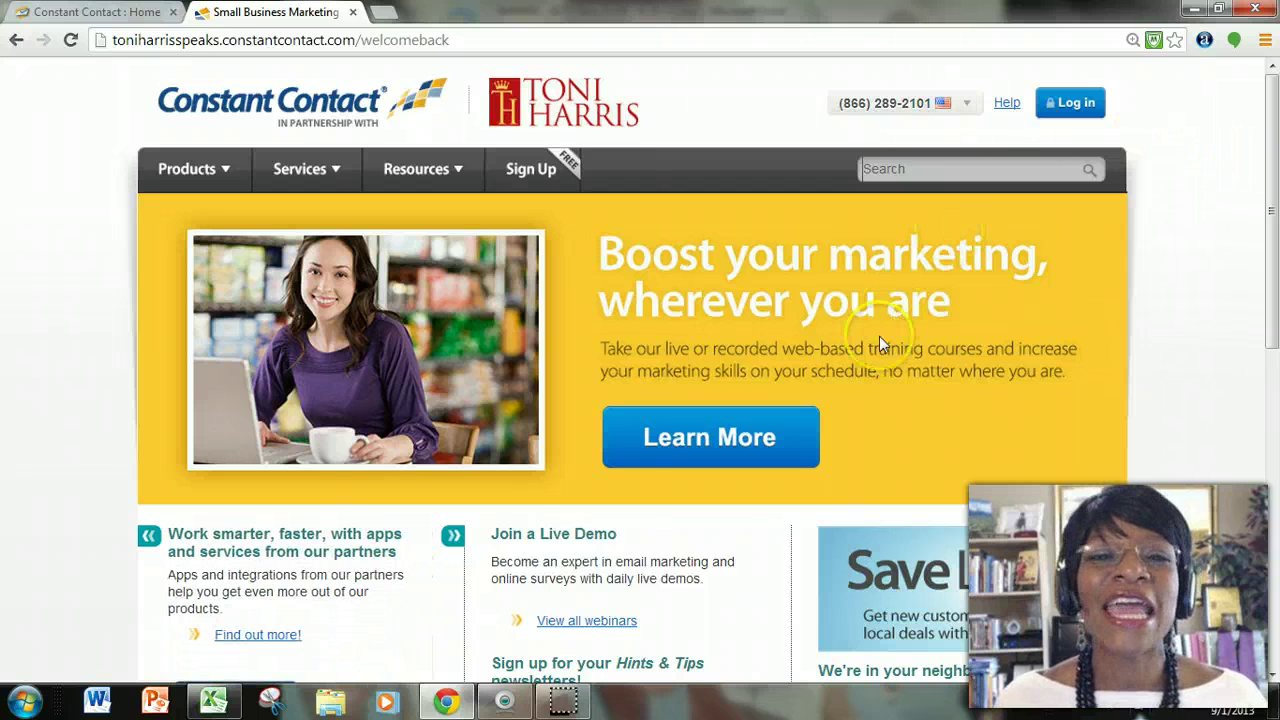
click(822, 442)
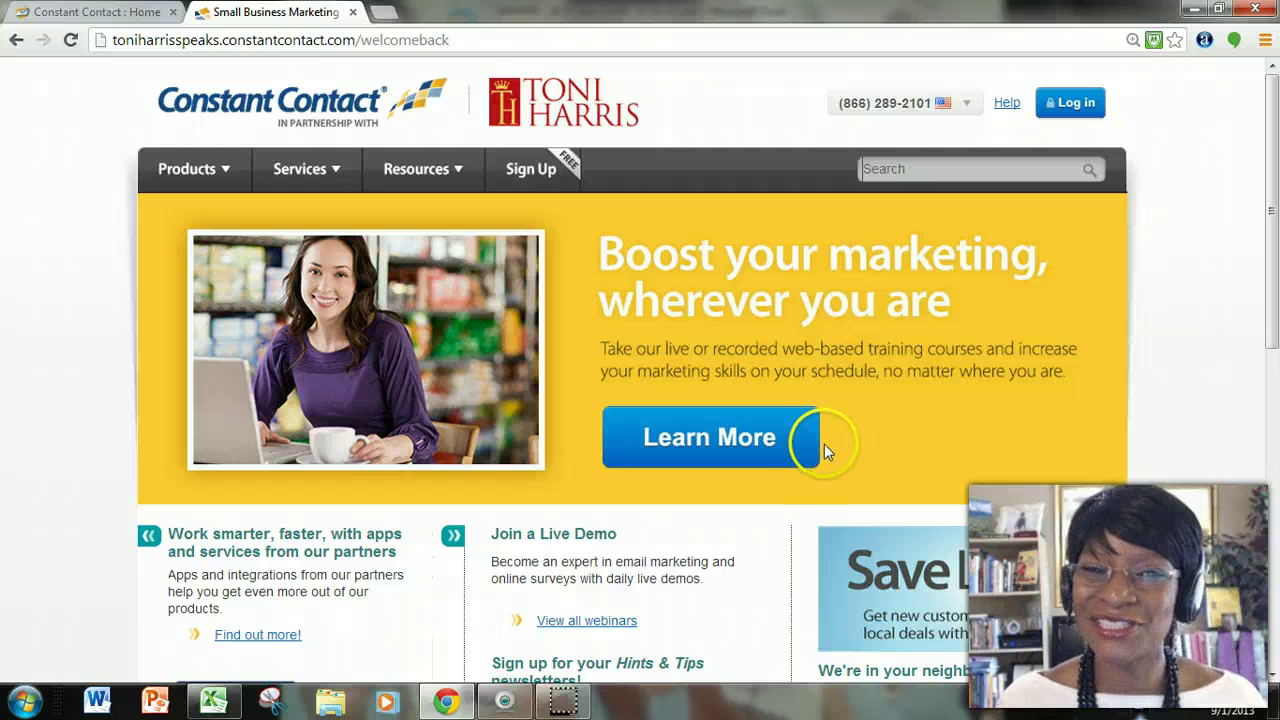